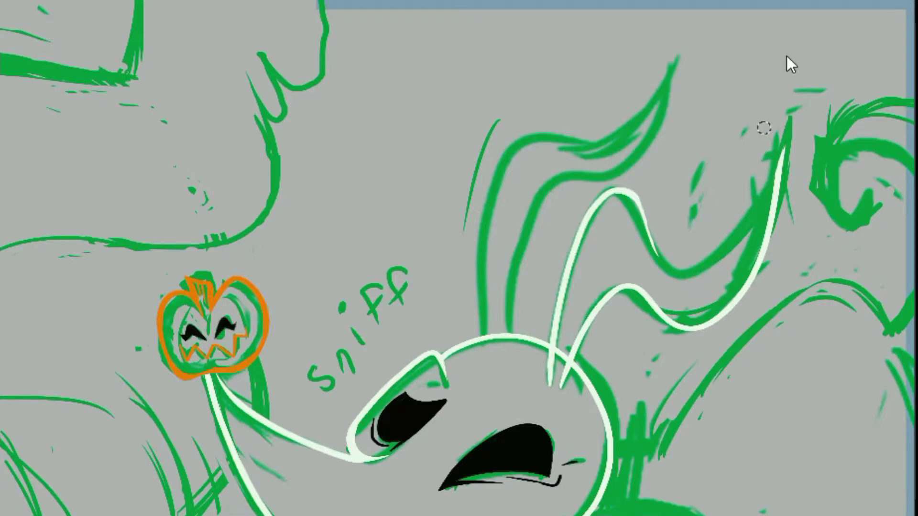
Ink the rear ear's wavy edges in white over the green sketch, tapering them to a thin pointed tip.
drag(779, 190, 785, 128)
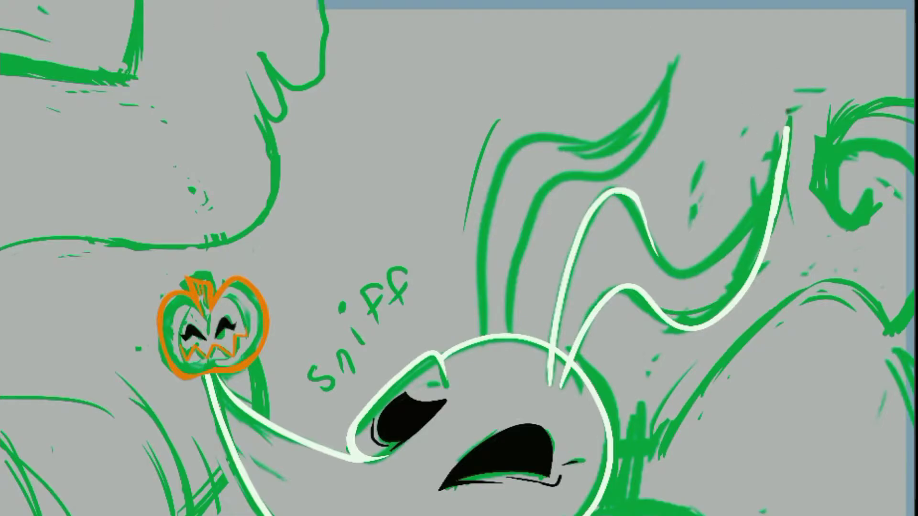
key(ctrl+z)
mouse_move(773, 205)
mouse_down()
mouse_move(785, 129)
mouse_move(688, 267)
mouse_move(630, 190)
mouse_up()
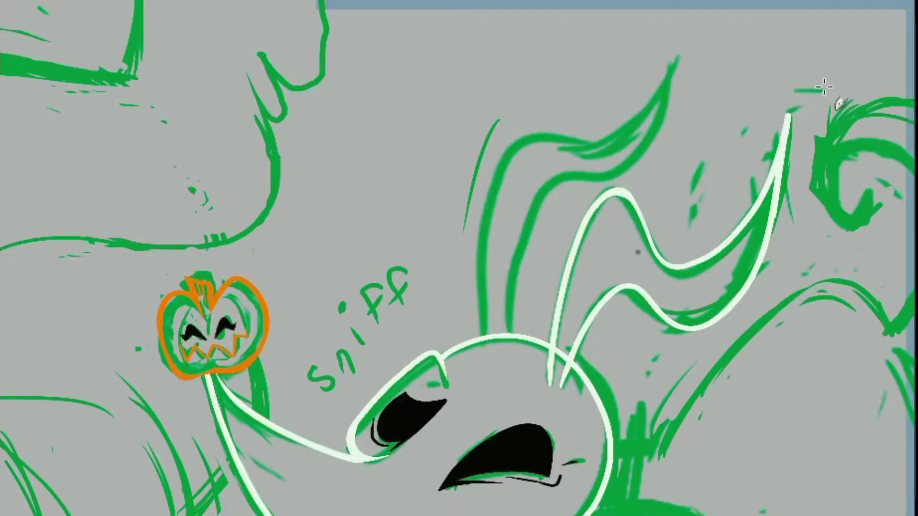
key(ctrl+z)
key(ctrl+z)
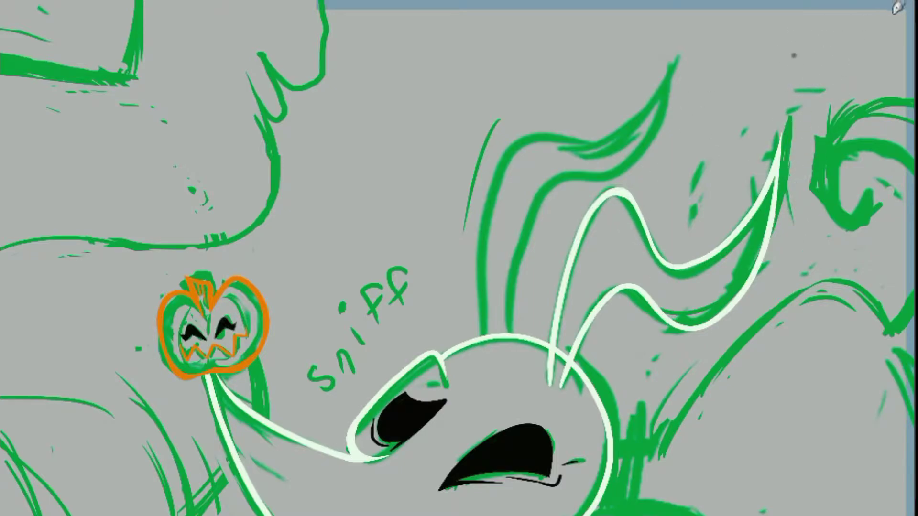
key(alt+e)
key(ctrl+y)
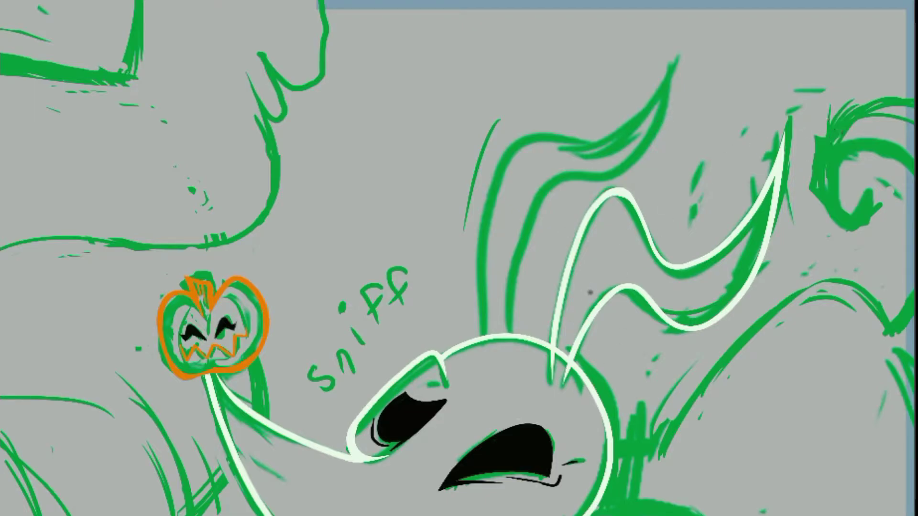
Ink both wavy edges of the front ear in white, from its pointed tip down to the top of the head.
mouse_move(674, 47)
mouse_down()
mouse_move(507, 144)
mouse_move(499, 340)
mouse_up()
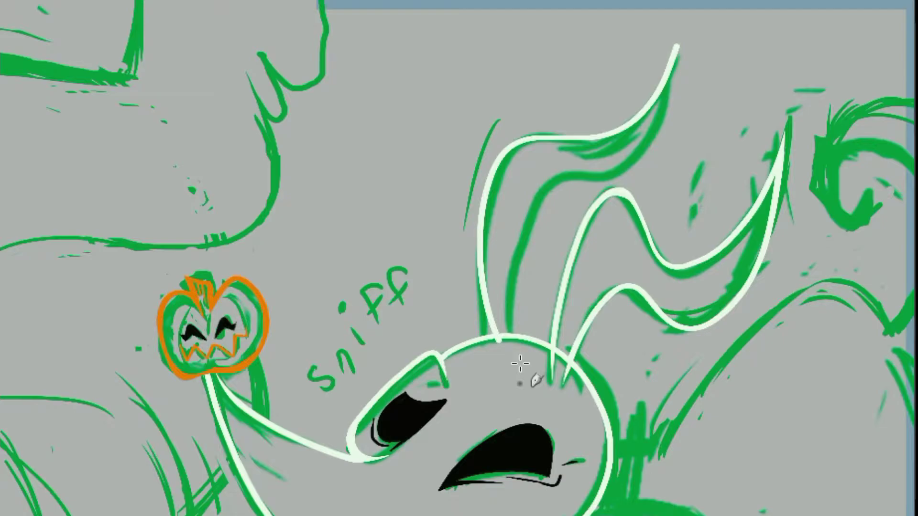
key(ctrl+z)
mouse_move(493, 376)
mouse_down()
mouse_move(553, 137)
mouse_move(660, 62)
mouse_move(526, 195)
mouse_move(521, 344)
mouse_move(593, 141)
mouse_move(676, 39)
mouse_move(670, 91)
mouse_up()
key(ctrl+z)
drag(531, 344, 470, 343)
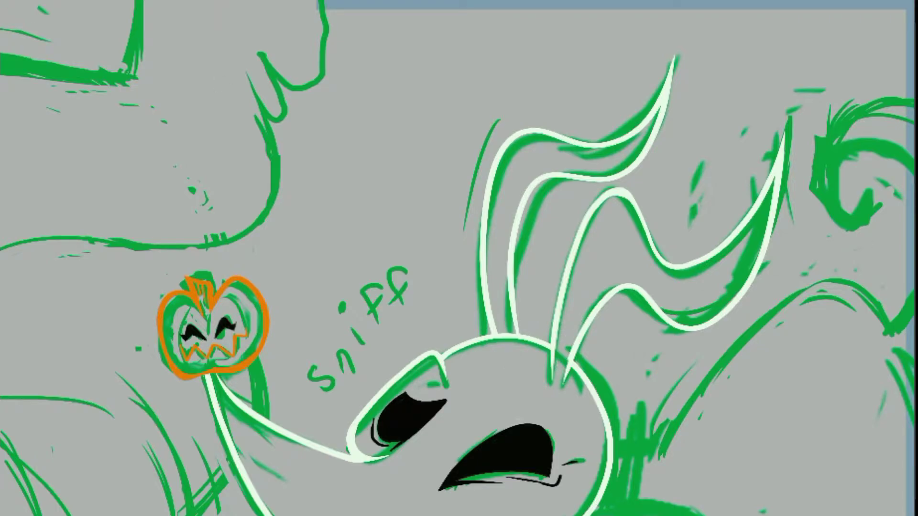
Add a new layer for the creature's body line art.
key(alt+e)
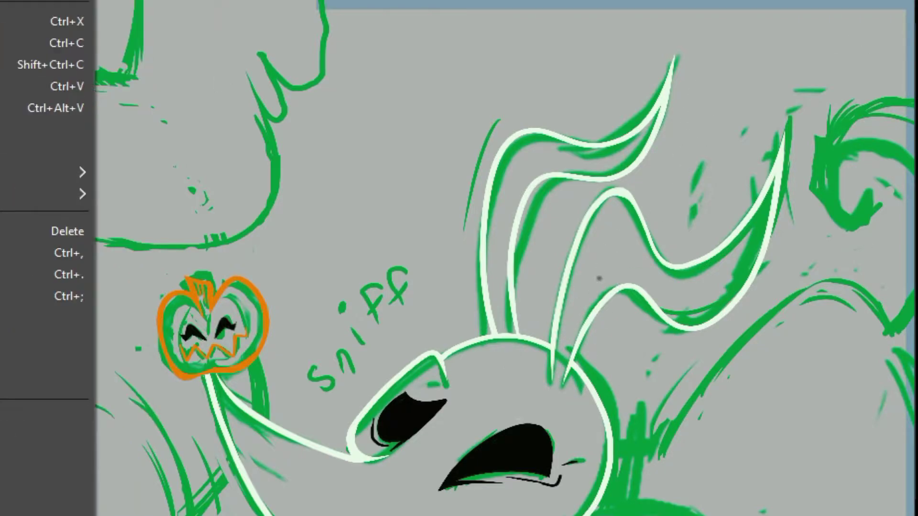
key(Escape)
key(alt+l)
click(19, 10)
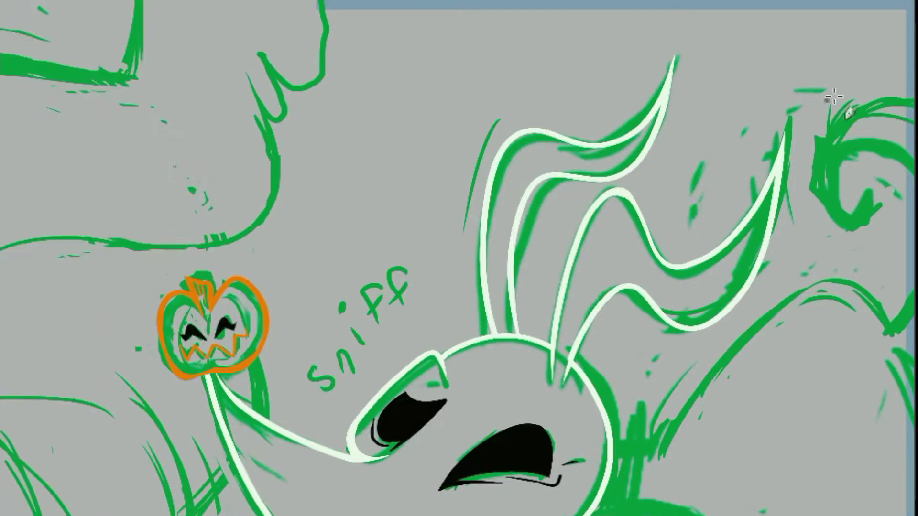
drag(915, 273, 915, 331)
click(148, 515)
click(154, 474)
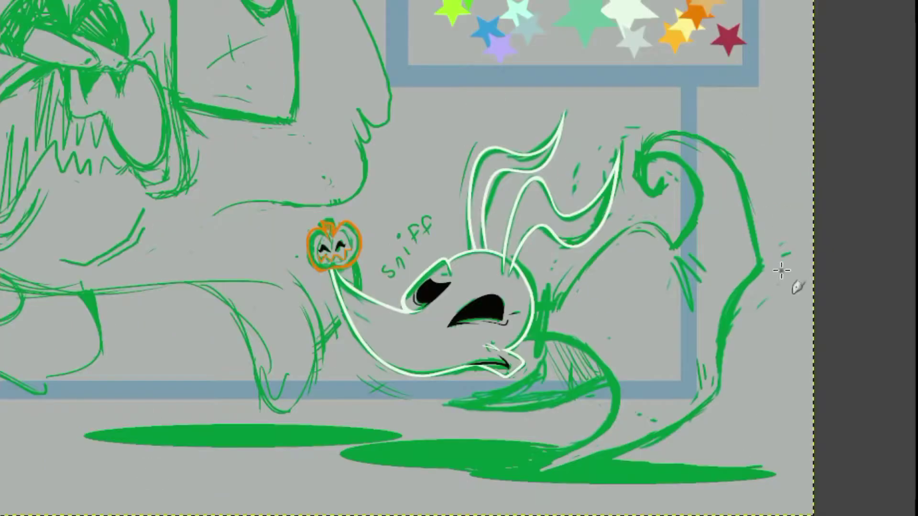
key(shift+ctrl+n)
key(Return)
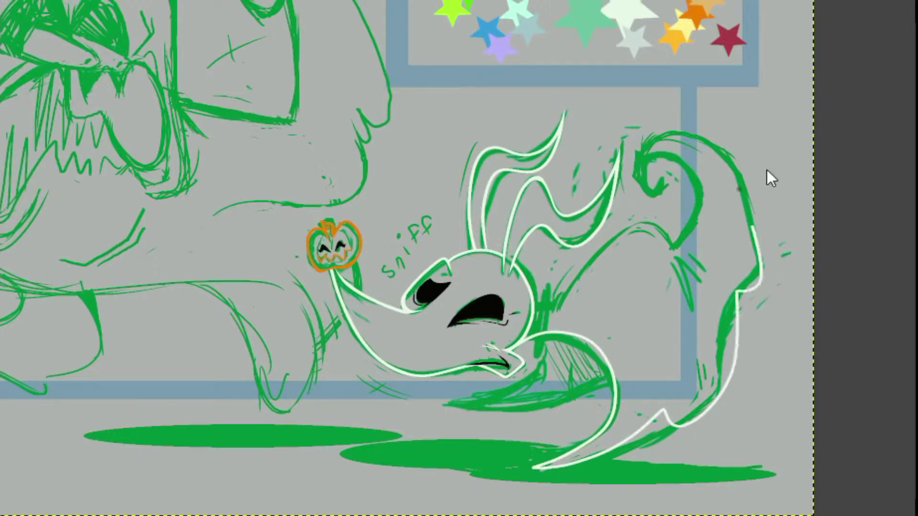
Undo the rough body outline and ink the curved line from below the jaw down to the pointed end on the ground.
key(ctrl+z)
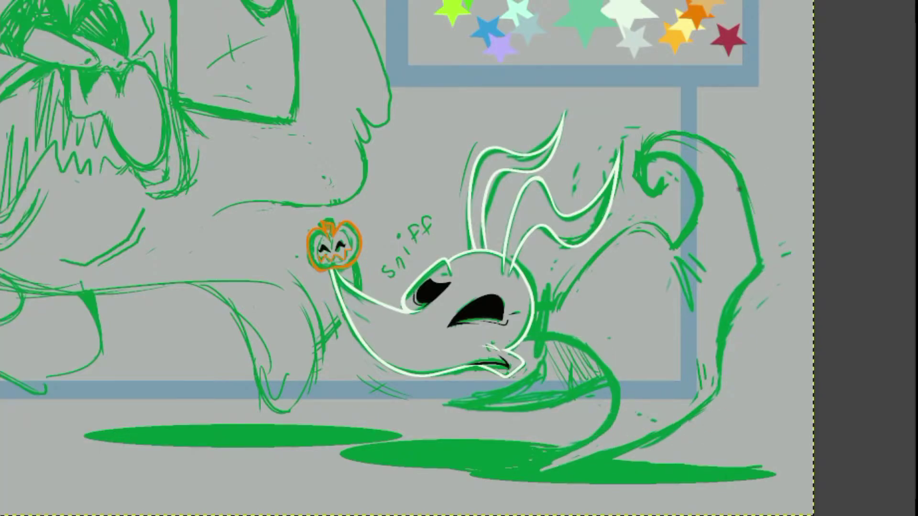
mouse_move(509, 337)
mouse_down()
mouse_move(562, 461)
mouse_move(527, 477)
mouse_move(572, 442)
mouse_move(616, 379)
mouse_move(554, 335)
mouse_move(509, 346)
mouse_up()
key(ctrl+z)
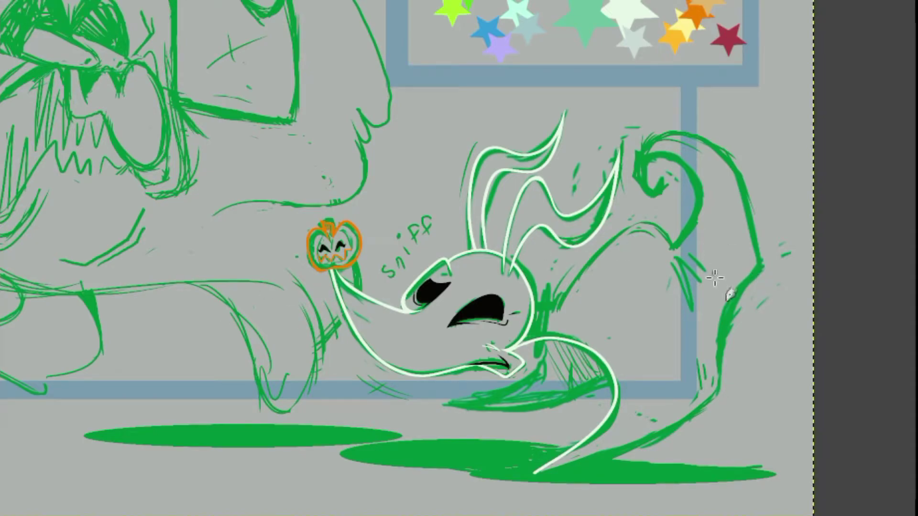
drag(518, 325, 667, 255)
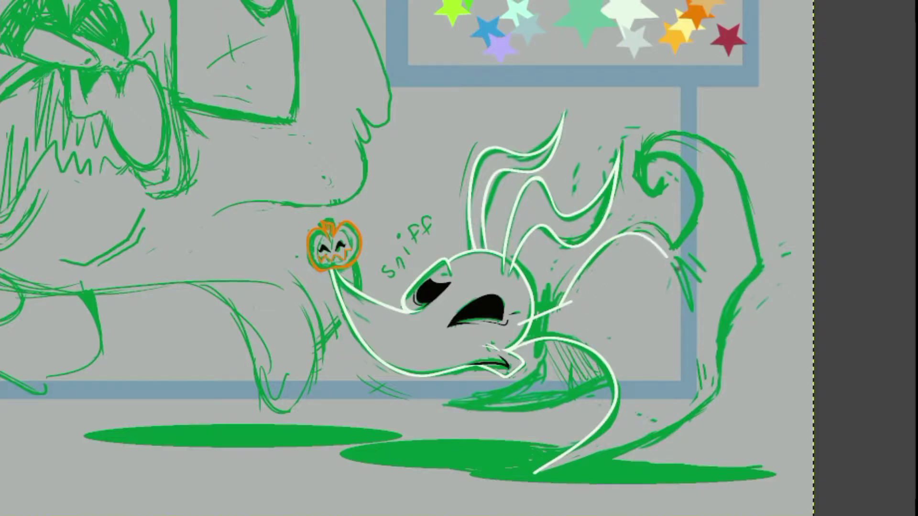
key(ctrl+z)
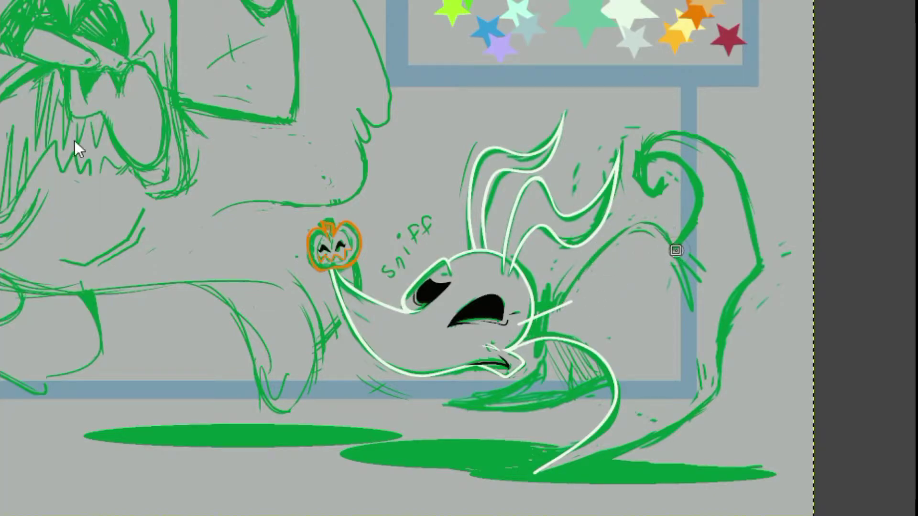
key(ctrl+z)
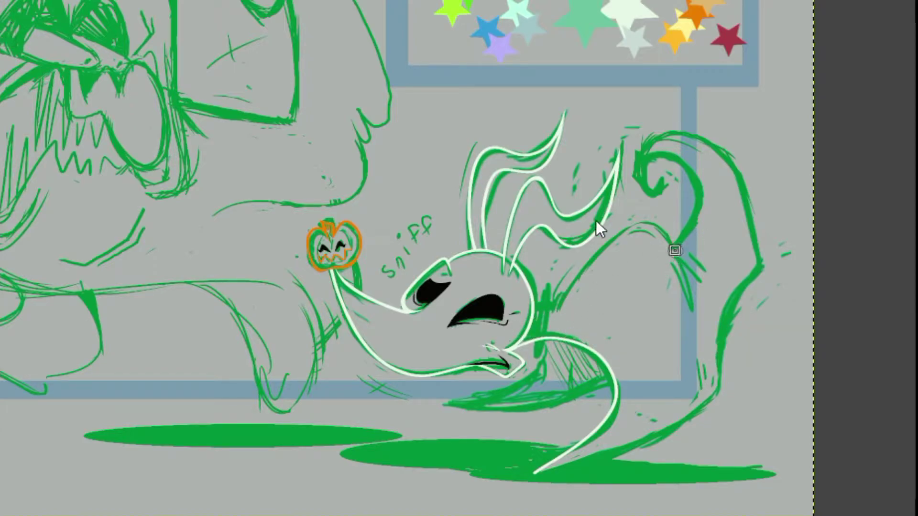
Trace the neck and arched back up to the tail base with a stroked white path, erasing its overlap inside the head.
click(561, 314)
click(513, 316)
drag(514, 318, 515, 305)
drag(589, 300, 626, 231)
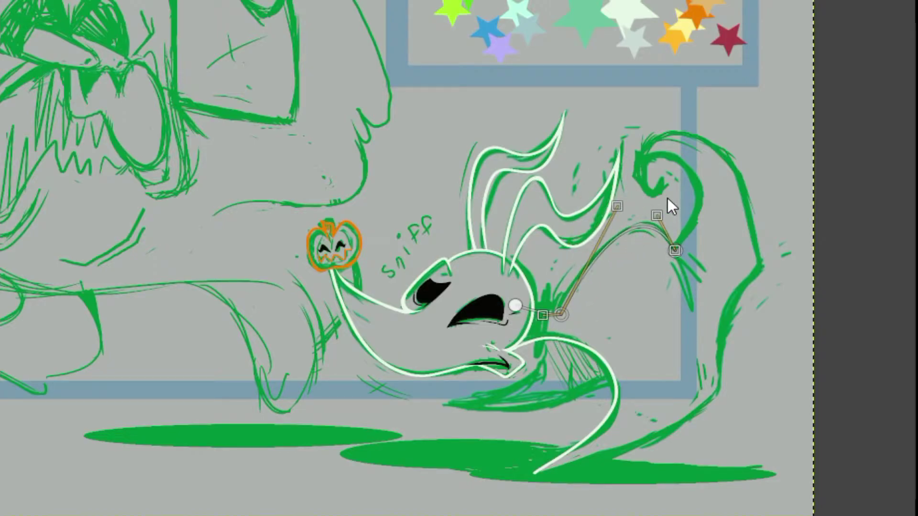
click(515, 305)
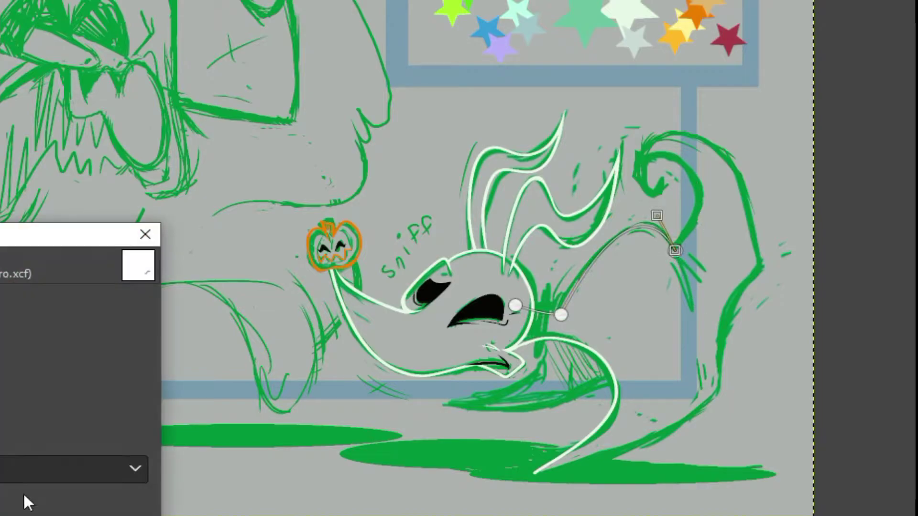
click(24, 510)
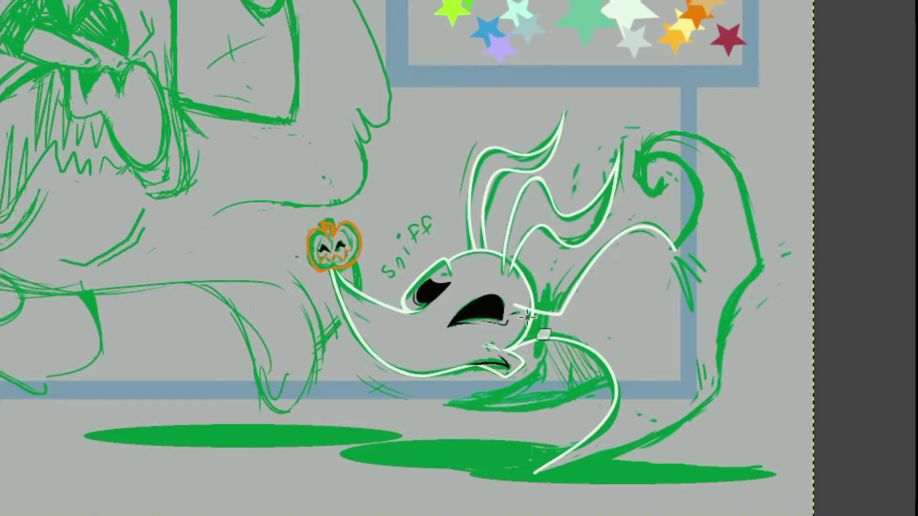
drag(528, 310, 515, 302)
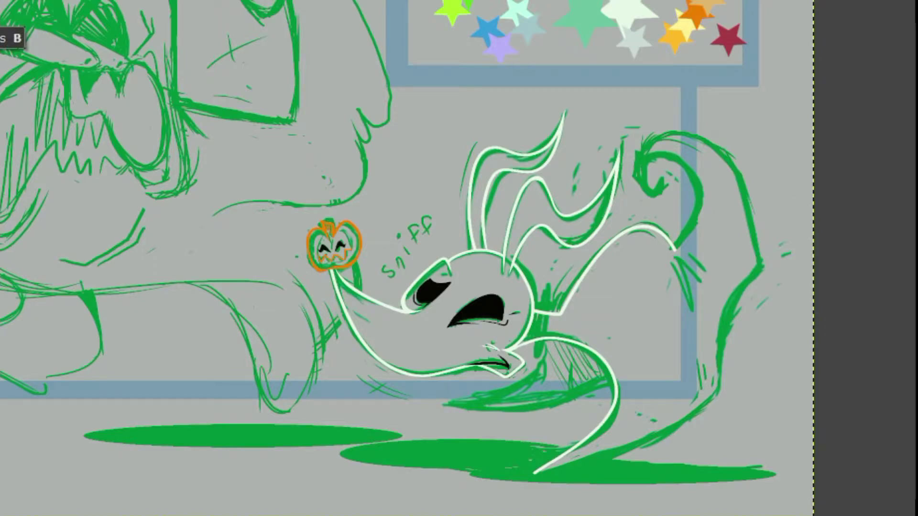
Trace the body's outer edge with a curved path from the pointed end on the ground to the sharp rear corner and stroke it white.
click(535, 474)
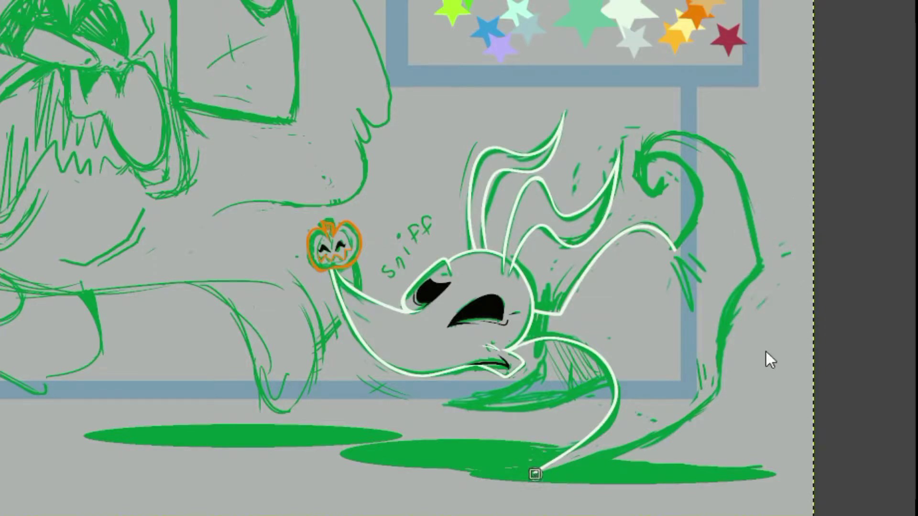
click(720, 380)
click(768, 262)
drag(754, 294, 733, 301)
drag(709, 386, 698, 405)
drag(579, 463, 589, 458)
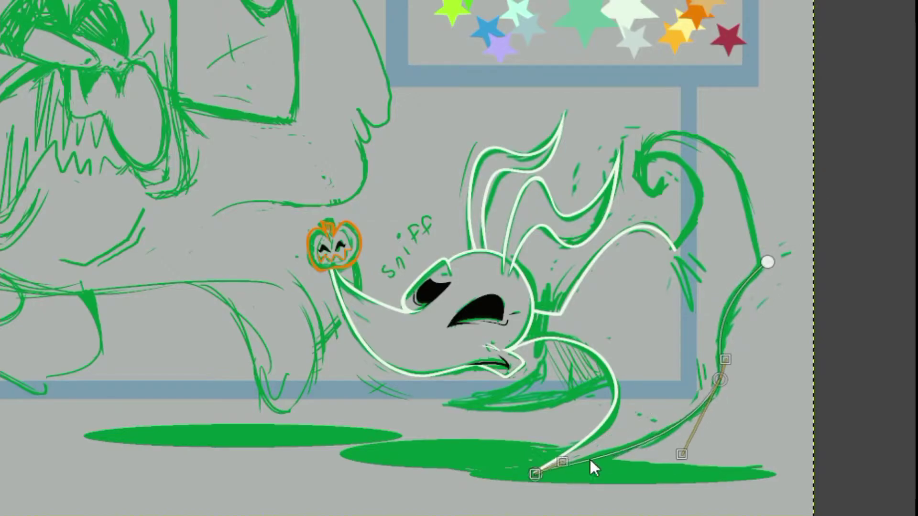
drag(656, 434, 659, 436)
key(Return)
Ink the outer and inner edges of the curled tail in white, down to the rear corner and the arched back.
key(p)
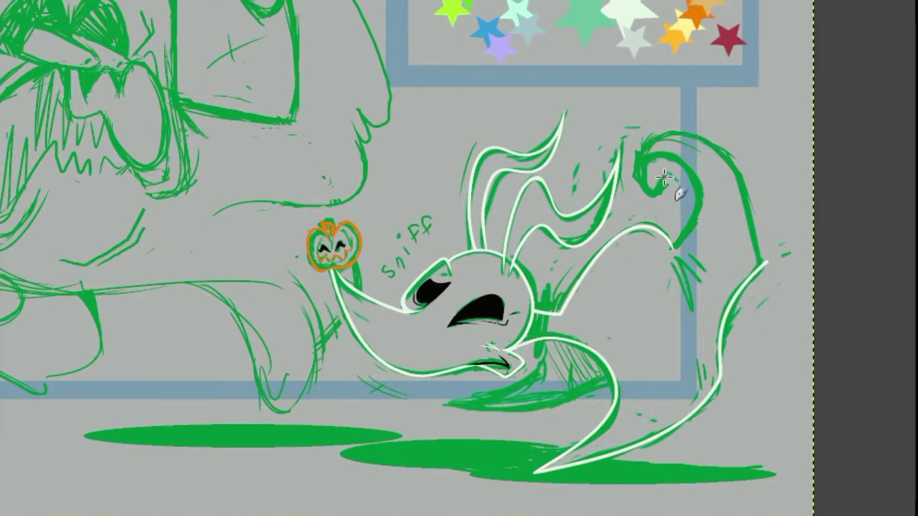
mouse_move(665, 180)
mouse_down()
mouse_move(639, 185)
mouse_move(648, 135)
mouse_move(723, 146)
mouse_move(769, 291)
mouse_move(742, 174)
mouse_move(669, 128)
mouse_move(634, 180)
mouse_move(660, 200)
mouse_move(663, 169)
mouse_move(657, 190)
mouse_move(650, 162)
mouse_up()
key(ctrl+z)
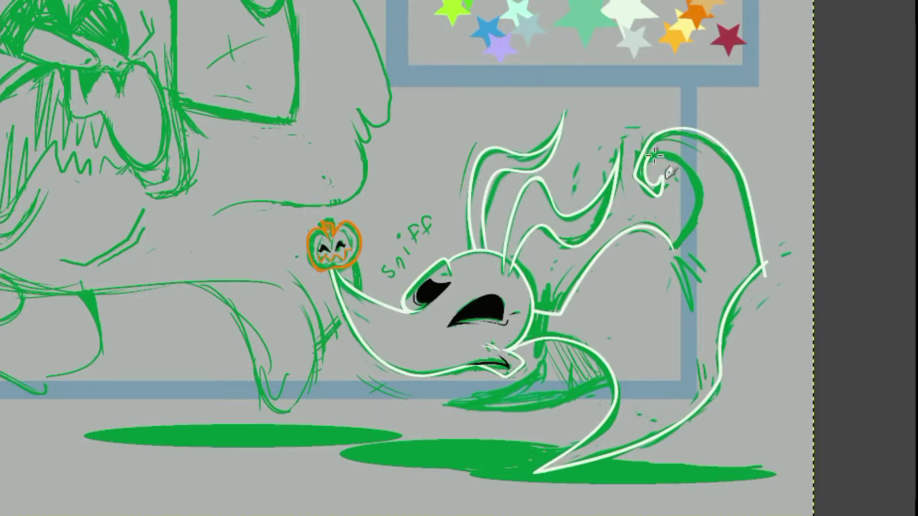
mouse_move(686, 233)
mouse_down()
mouse_move(700, 187)
mouse_move(675, 156)
mouse_move(652, 158)
mouse_move(656, 191)
mouse_up()
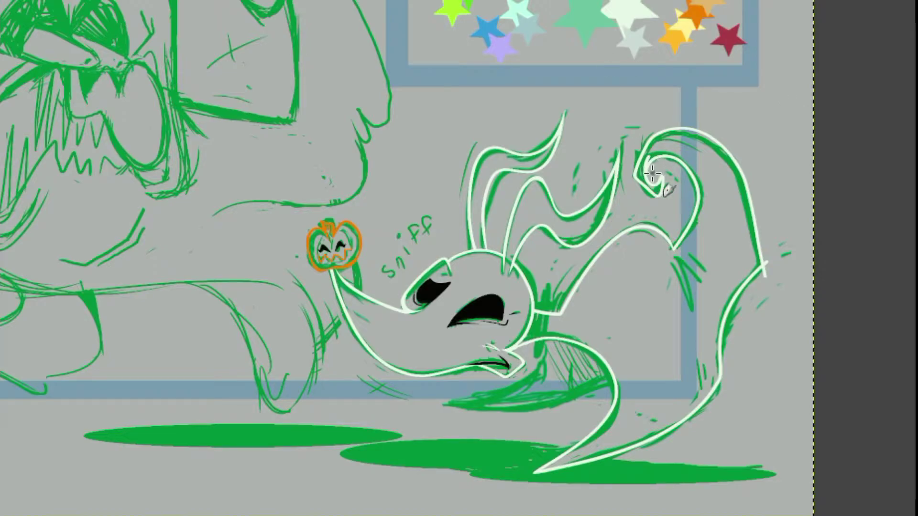
drag(646, 169, 660, 185)
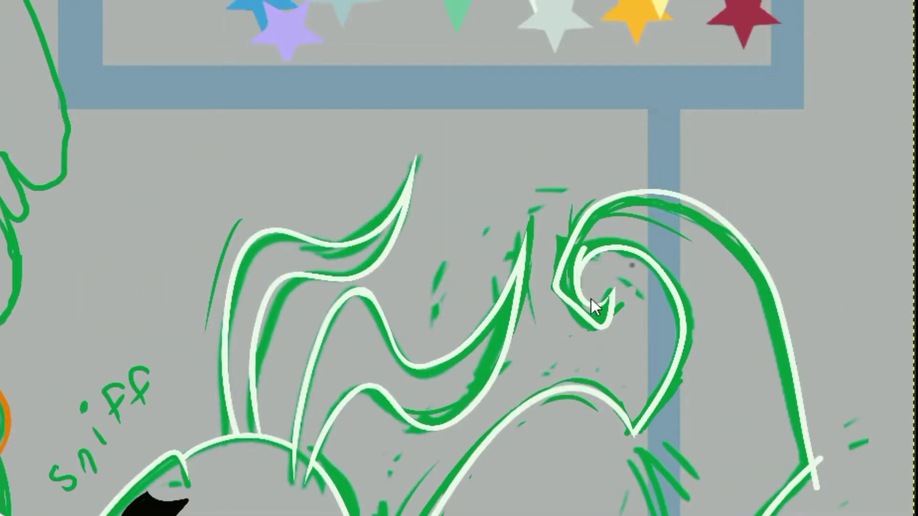
Clean up the inner curl of the tail and trim the overlapping line ends at the sharp rear corner.
click(1, 1)
click(9, 1)
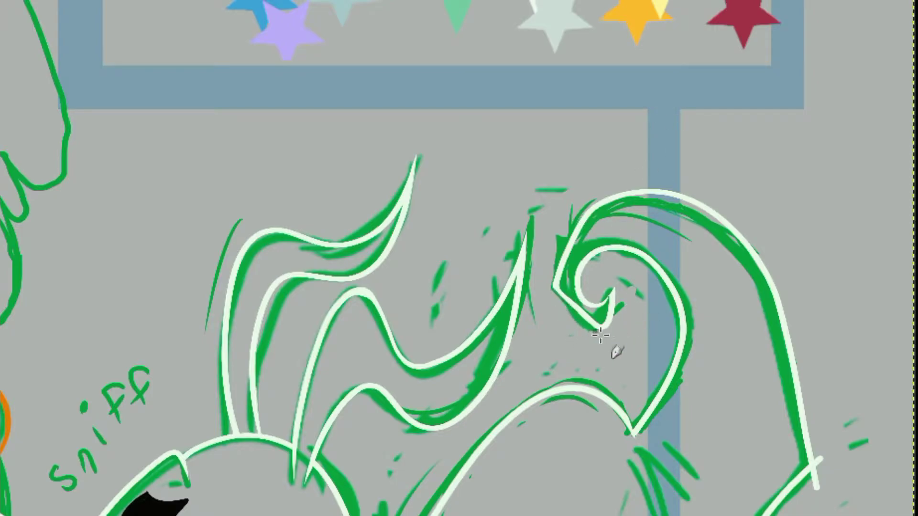
scroll(646, 353, down, 4)
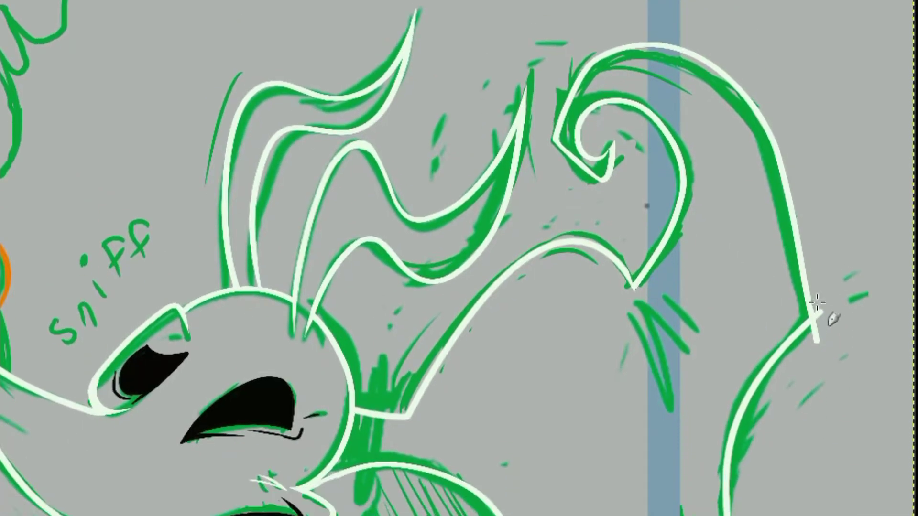
mouse_move(817, 303)
mouse_down()
mouse_move(820, 337)
mouse_move(818, 308)
mouse_up()
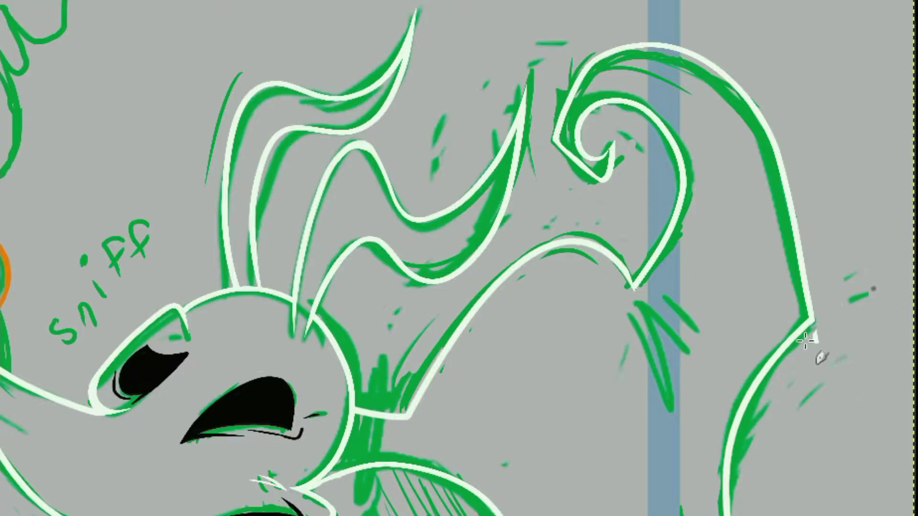
drag(825, 311, 816, 327)
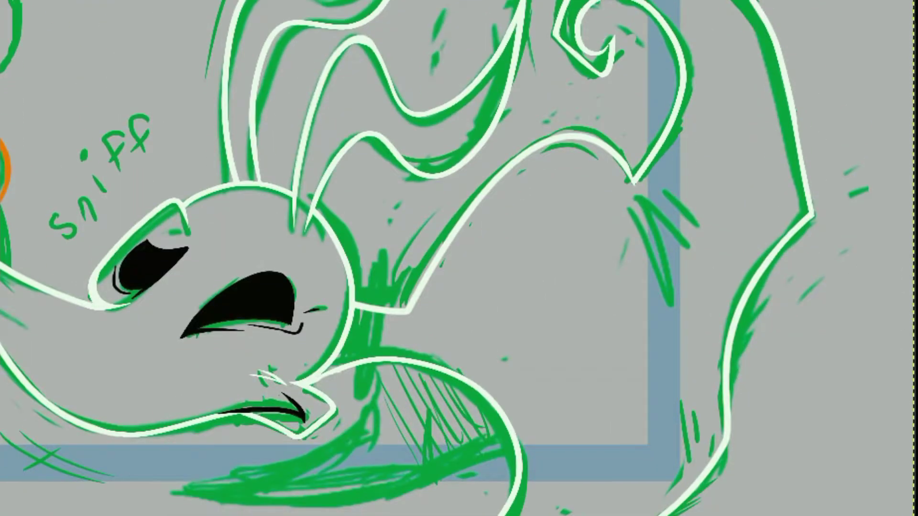
Ink the small pointed fur spikes below the tail base in white.
mouse_move(628, 207)
mouse_down()
mouse_move(674, 308)
mouse_move(689, 248)
mouse_up()
key(ctrl+z)
drag(630, 210, 670, 308)
drag(635, 191, 691, 245)
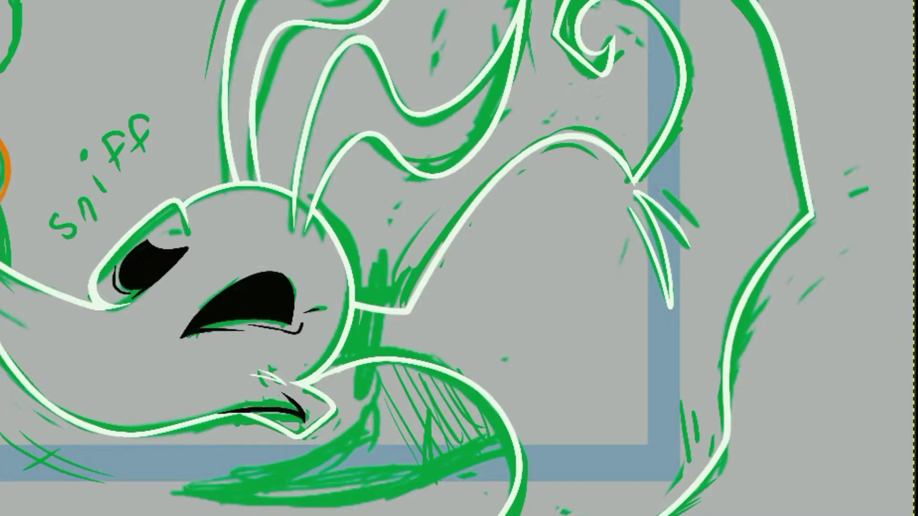
drag(644, 185, 694, 220)
Refine the short neck line where it joins the head and the arched back.
scroll(719, 229, down, 2)
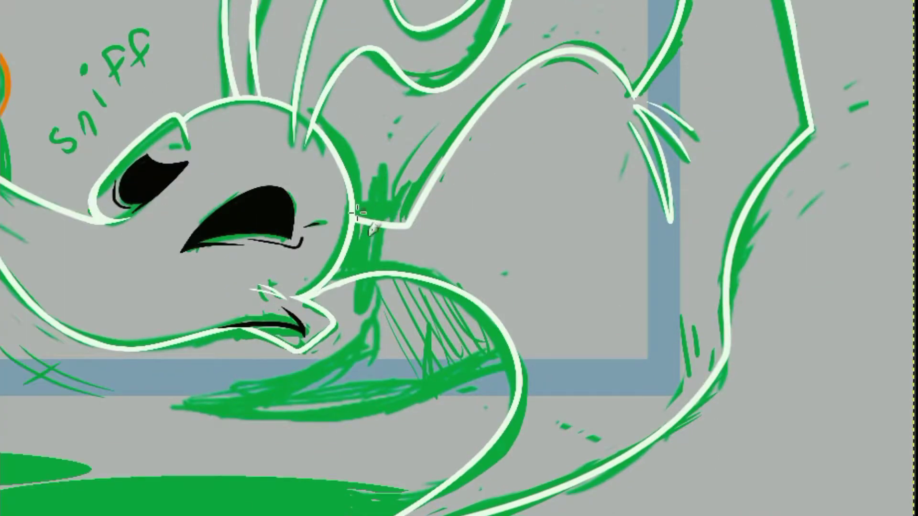
drag(357, 213, 393, 224)
click(0, 0)
click(0, 0)
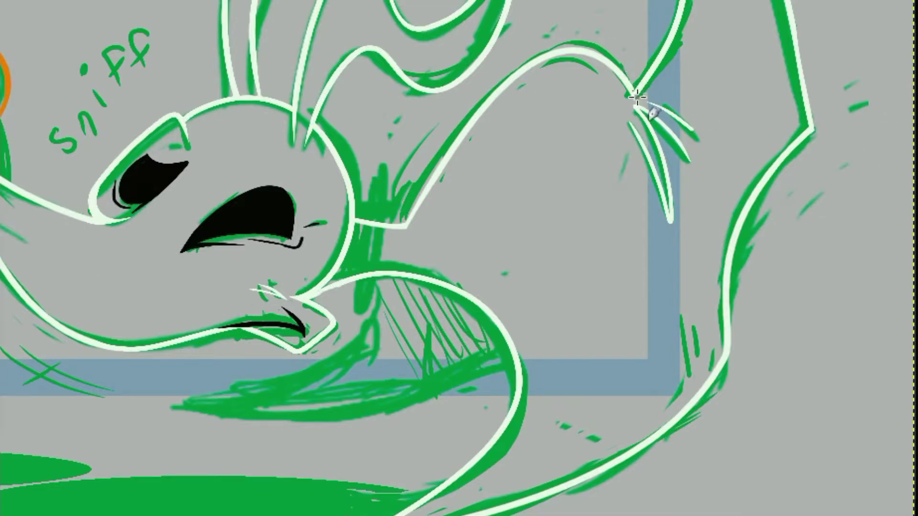
Thin the short line at the upper corner of the far eye into a tapered stroke.
scroll(853, 63, up, 5)
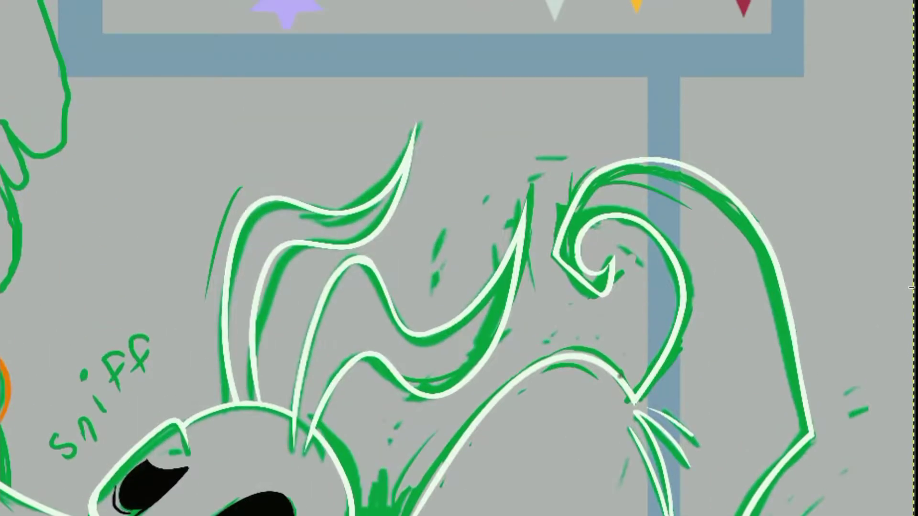
scroll(898, 270, down, 5)
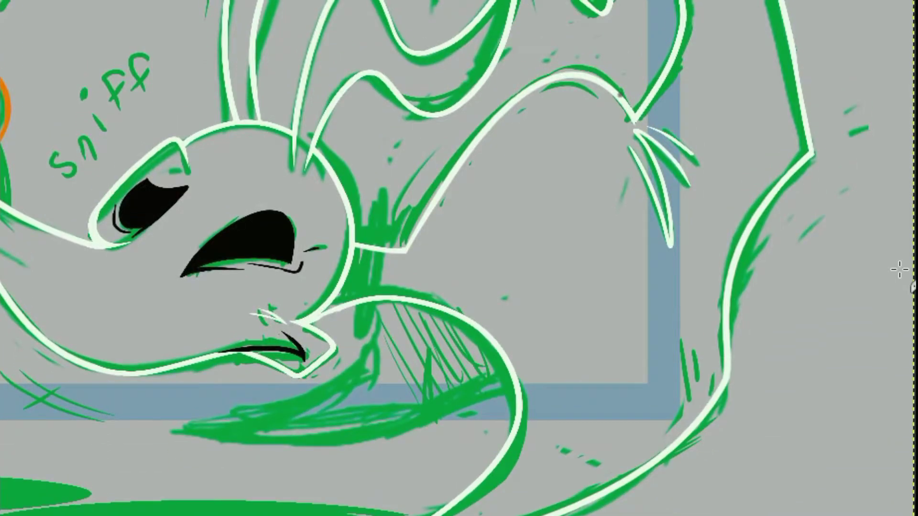
drag(179, 142, 192, 188)
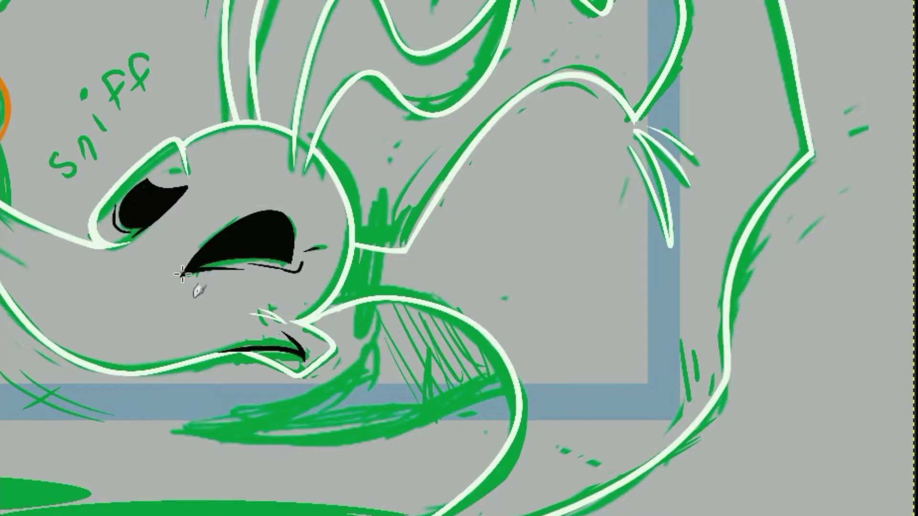
Try to ink a curved white brow line over the near eye and a short curve under the far eye.
drag(183, 274, 296, 198)
key(ctrl+z)
drag(490, 508, 433, 501)
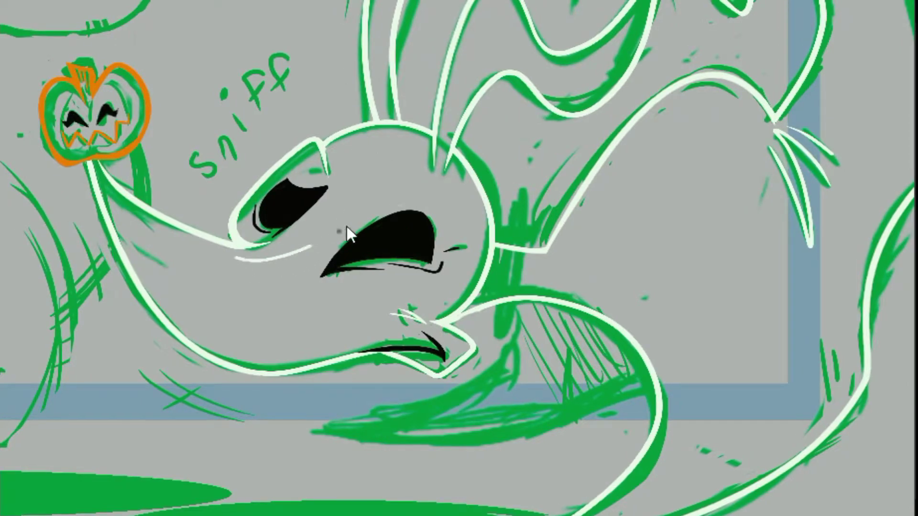
mouse_move(312, 246)
mouse_down()
mouse_move(466, 210)
mouse_move(244, 280)
mouse_up()
key(ctrl+z)
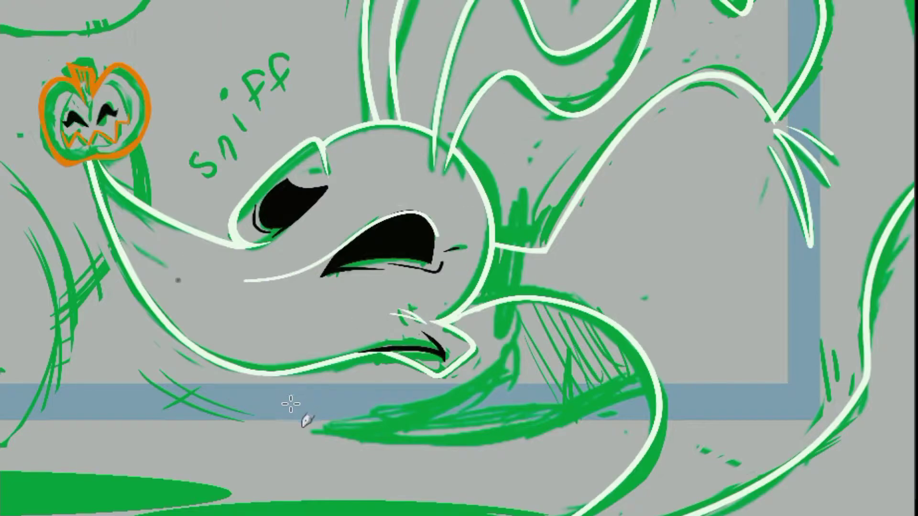
key(ctrl+z)
On a new layer, ink the long curved lower edge of the pointed limb below the chin, extending past the chest outline.
scroll(891, 179, down, 3)
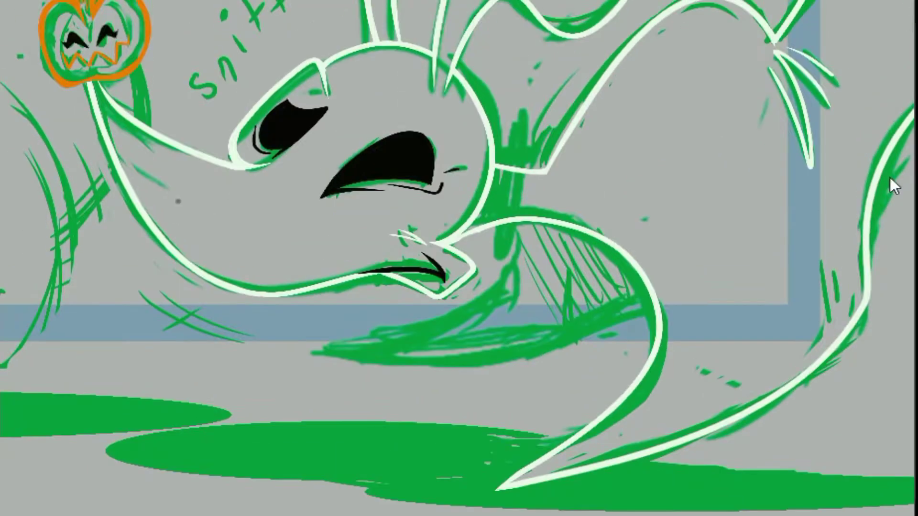
click(20, 1)
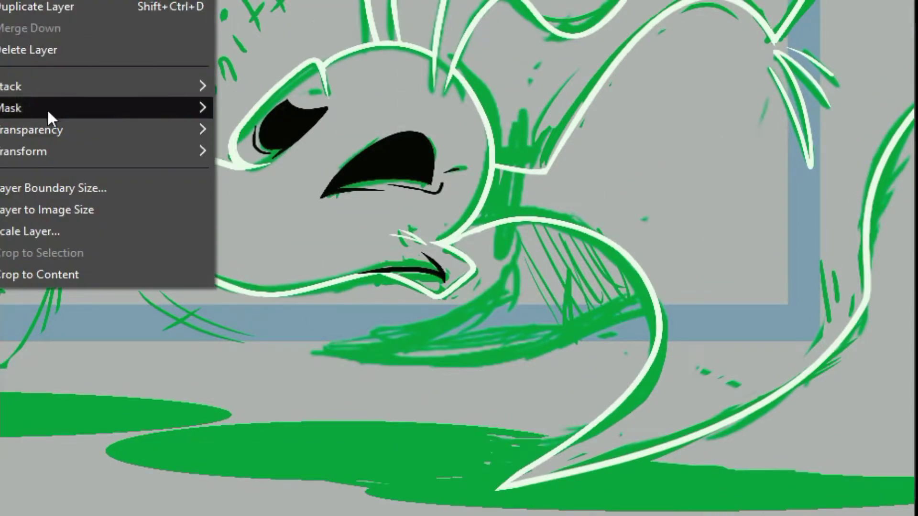
click(48, 1)
click(571, 477)
scroll(459, 258, up, 5)
scroll(459, 258, down, 7)
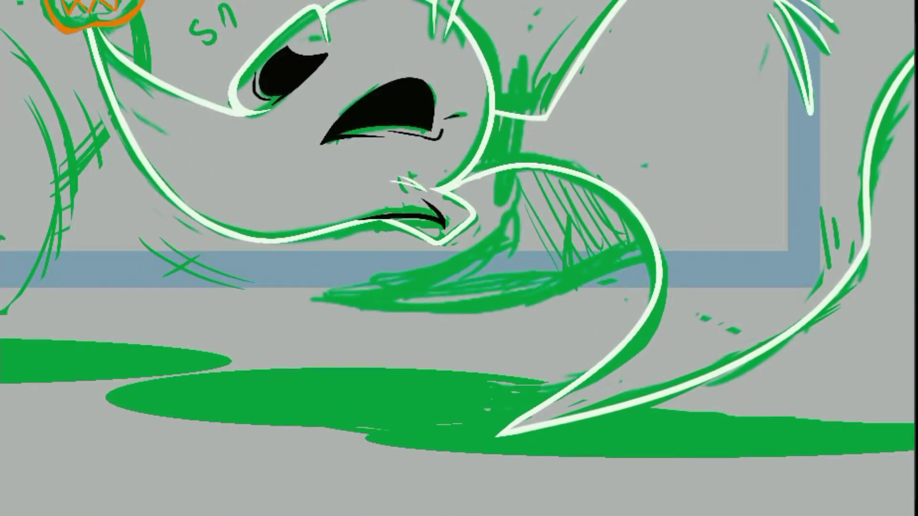
mouse_move(834, 163)
mouse_down()
mouse_move(658, 248)
mouse_move(411, 328)
mouse_move(306, 288)
mouse_move(385, 310)
mouse_move(614, 256)
mouse_move(290, 287)
mouse_up()
key(ctrl+z)
key(ctrl+z)
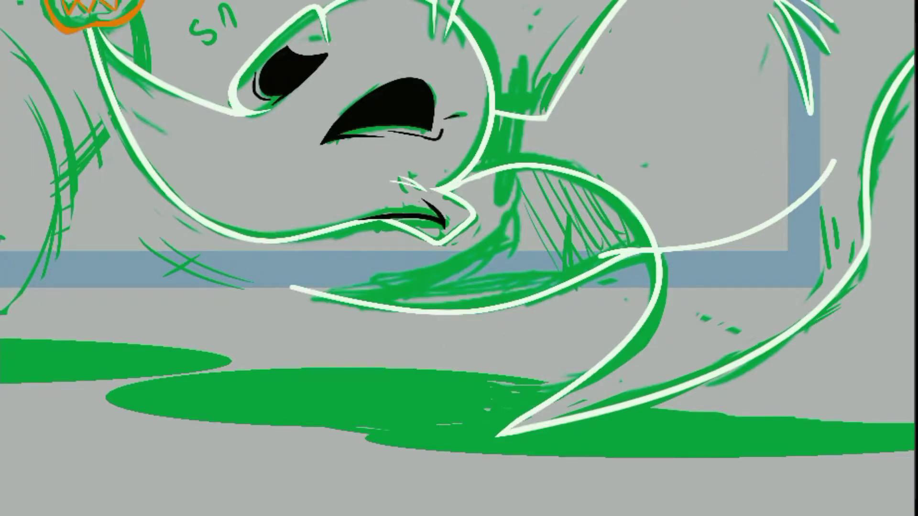
Touch up the limb's lower edge near the chest outline and stroke a short, nearly horizontal path to form a spike there.
drag(603, 261, 655, 250)
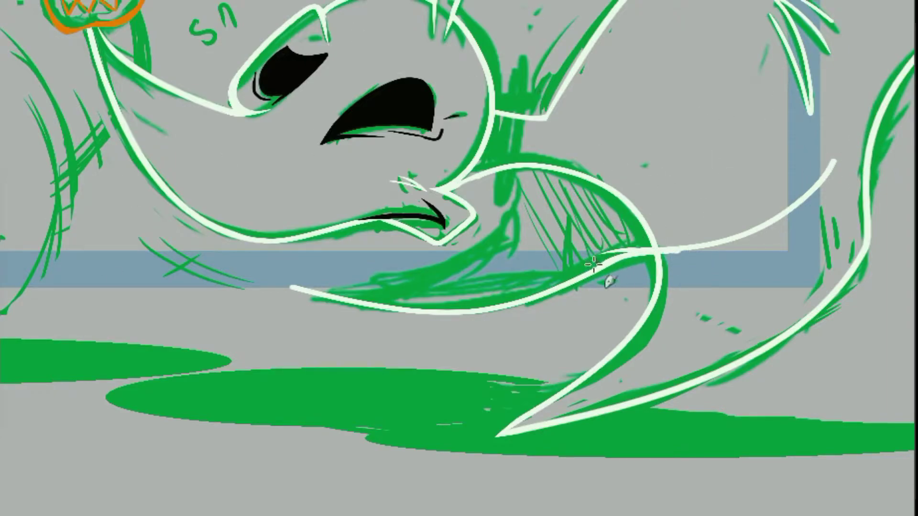
mouse_move(594, 263)
mouse_down()
mouse_move(653, 223)
mouse_move(642, 246)
mouse_move(598, 254)
mouse_up()
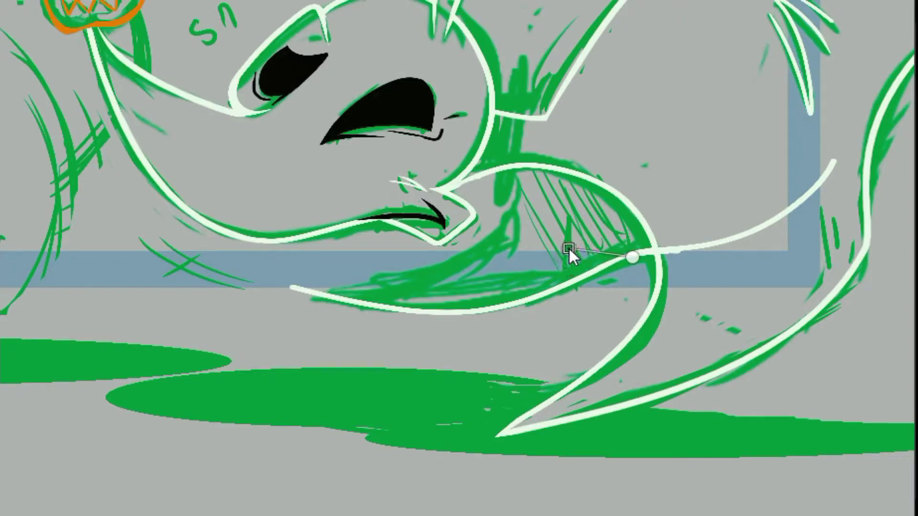
click(569, 249)
click(694, 246)
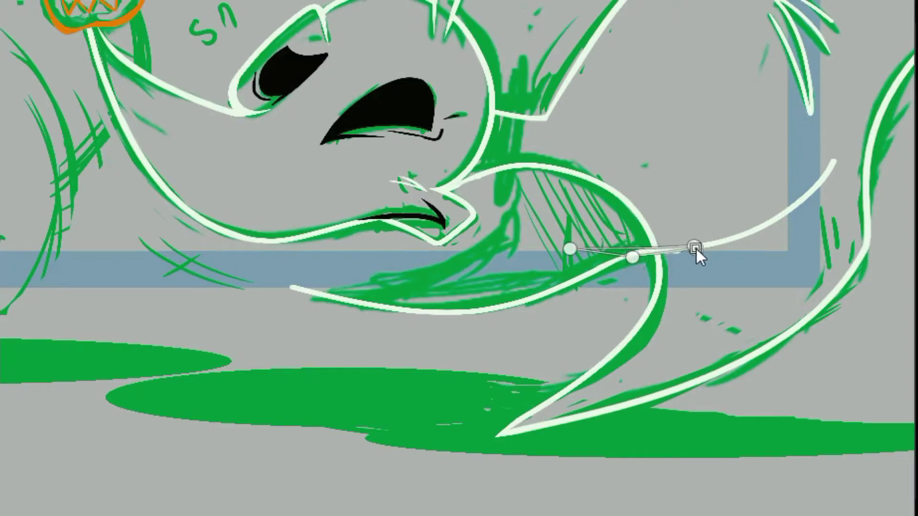
drag(696, 249, 699, 250)
click(0, 378)
key(Return)
key(p)
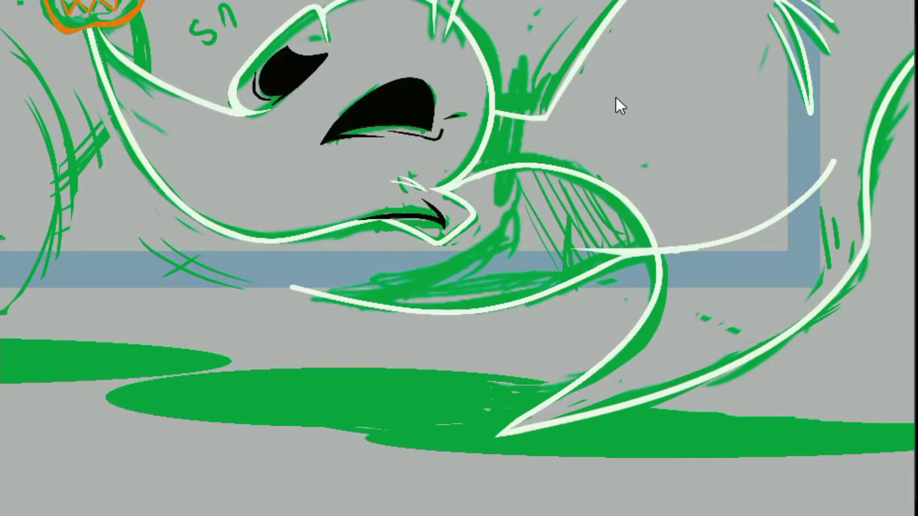
Try to ink the inner edge of the pointed limb by shaping and stroking a curved path from the chest to its tip.
key(b)
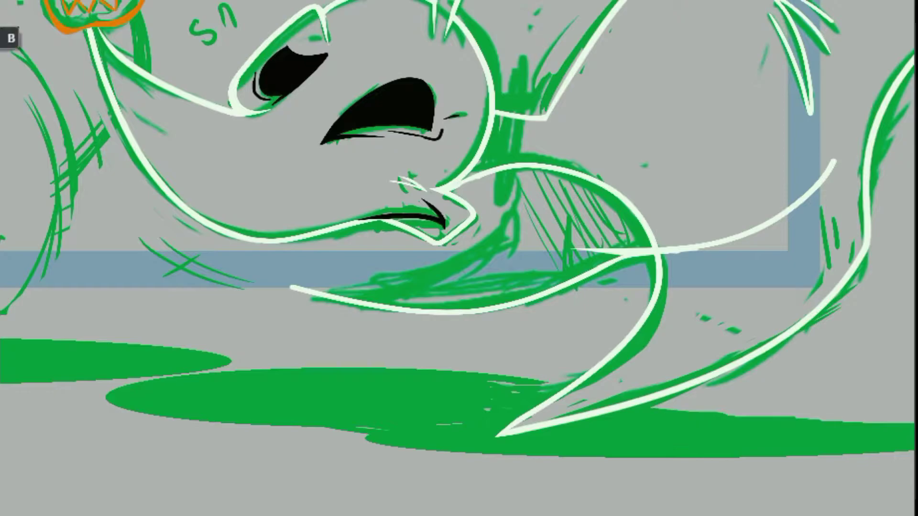
click(527, 130)
click(290, 290)
drag(516, 137, 525, 186)
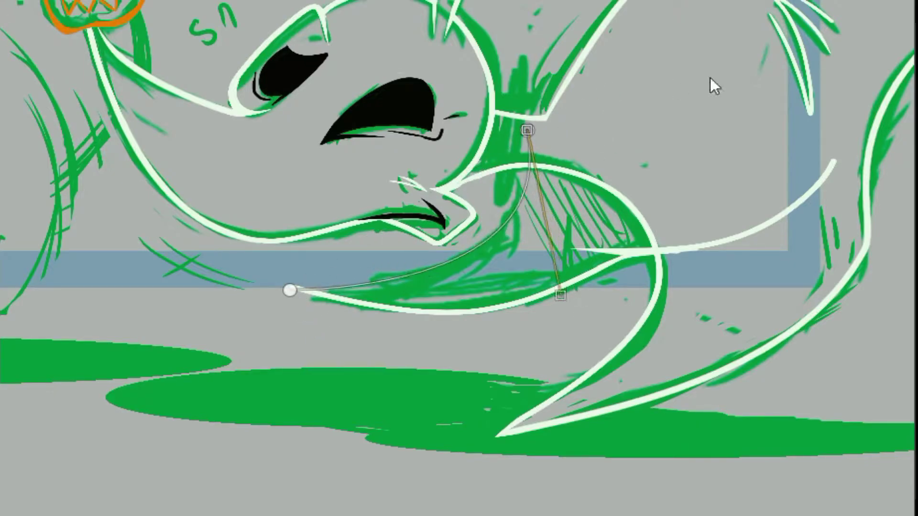
drag(490, 234, 507, 247)
drag(527, 130, 501, 138)
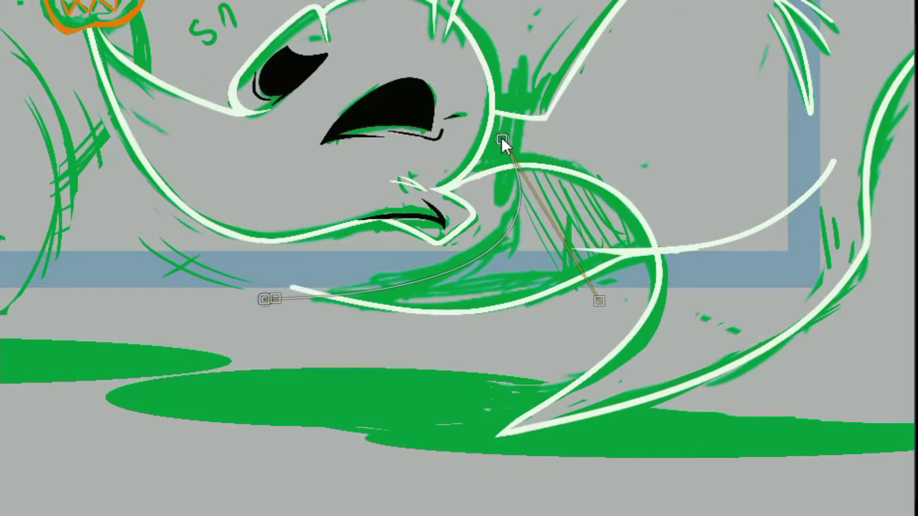
drag(519, 178, 518, 188)
drag(479, 272, 475, 256)
drag(335, 294, 348, 261)
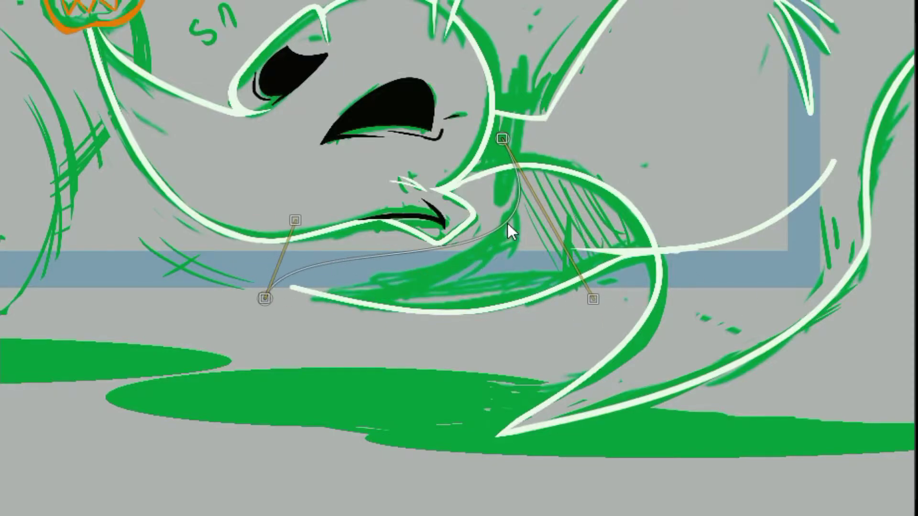
drag(507, 223, 514, 239)
mouse_move(349, 268)
mouse_down()
mouse_move(367, 279)
mouse_move(350, 277)
mouse_up()
drag(500, 139, 531, 136)
drag(355, 276, 376, 288)
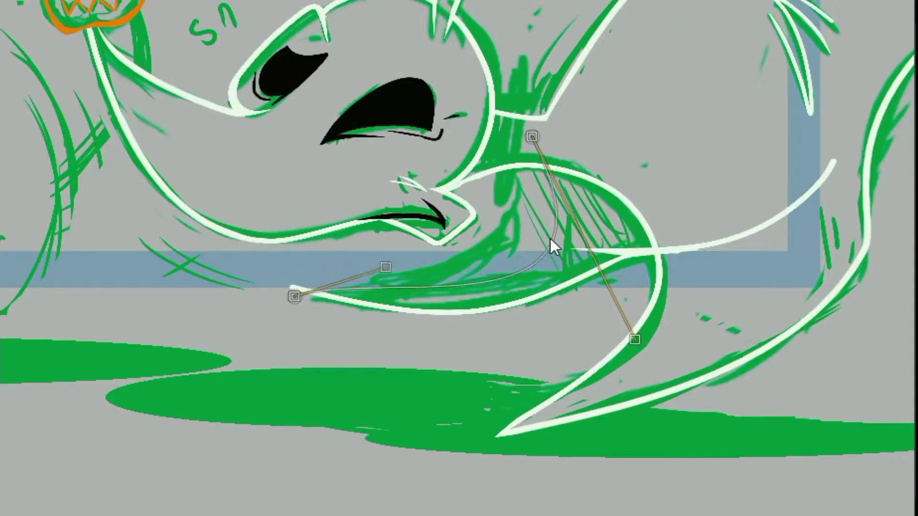
drag(549, 240, 496, 216)
drag(463, 243, 560, 156)
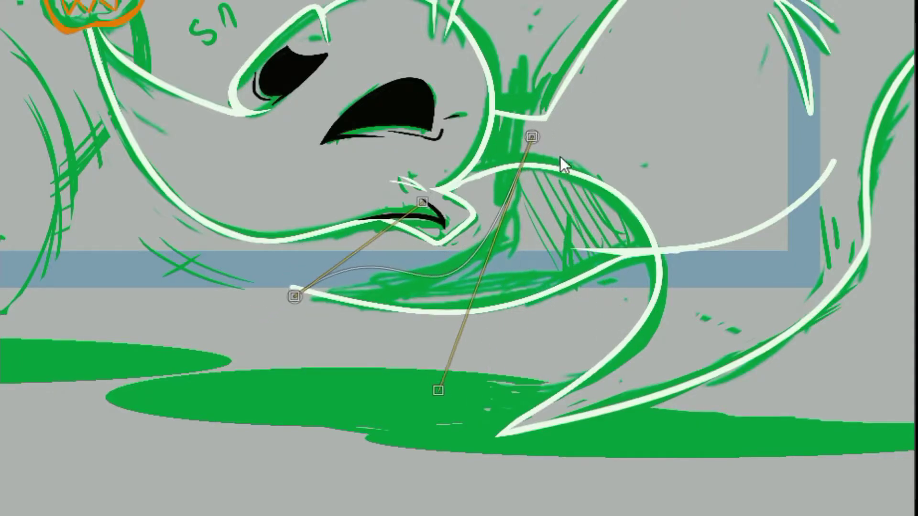
drag(293, 298, 277, 301)
drag(515, 140, 522, 163)
click(1, 335)
key(Return)
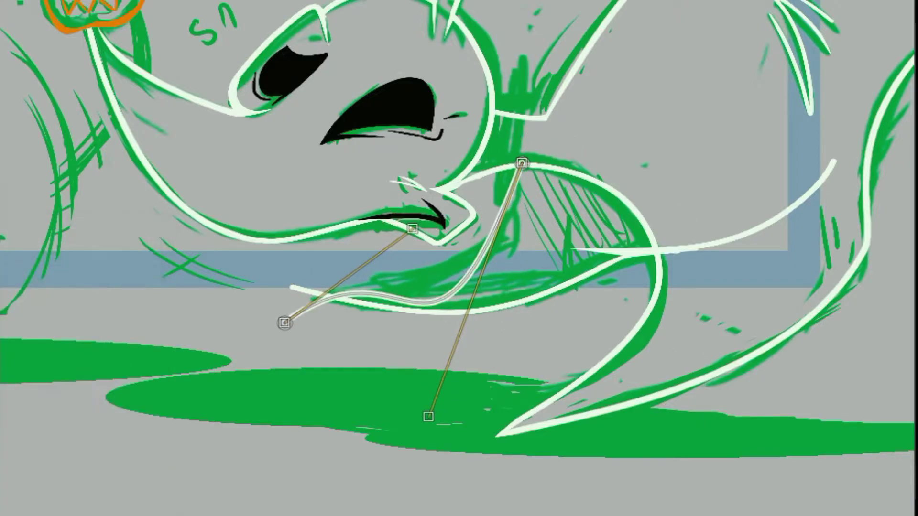
key(Escape)
key(ctrl+z)
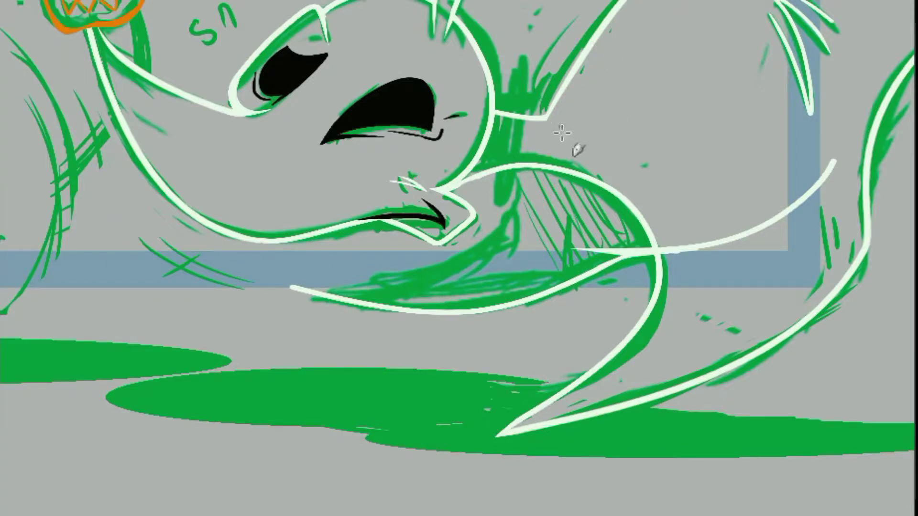
Ink the limb's inner edge freehand from the chest to its tip and trim the overshooting ends of both limb lines.
mouse_move(566, 158)
mouse_down()
mouse_move(533, 149)
mouse_move(536, 237)
mouse_move(218, 232)
mouse_up()
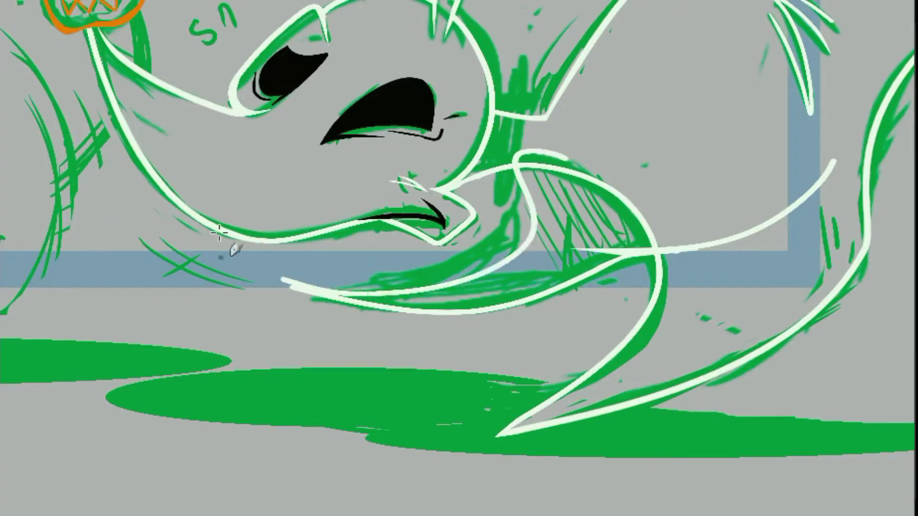
drag(515, 159, 560, 158)
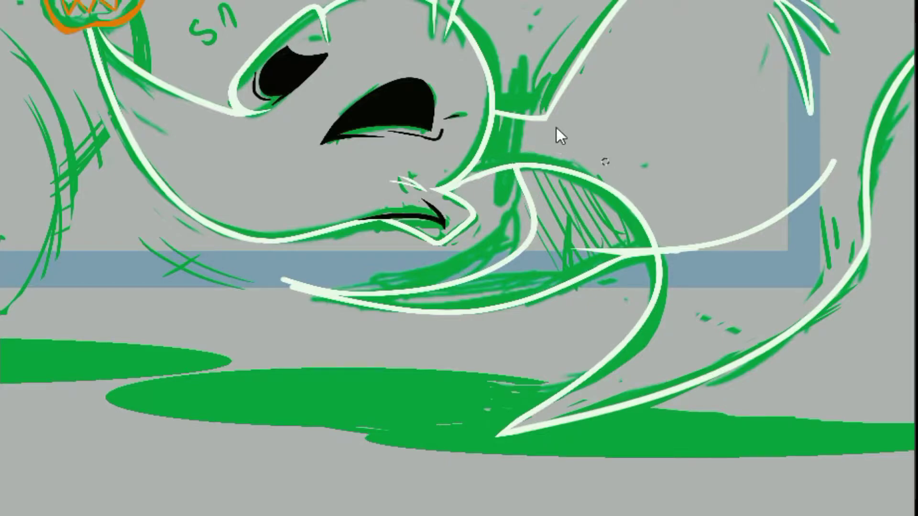
drag(277, 281, 379, 318)
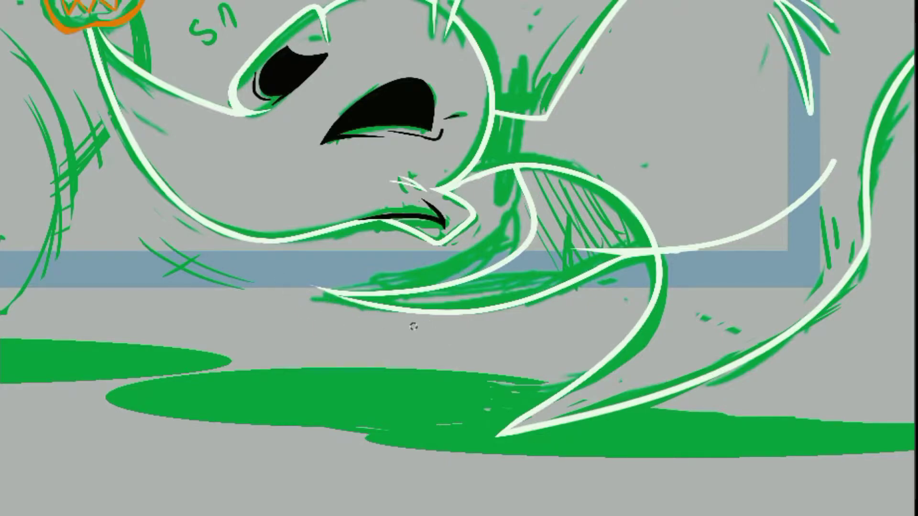
drag(332, 291, 393, 307)
drag(319, 289, 429, 311)
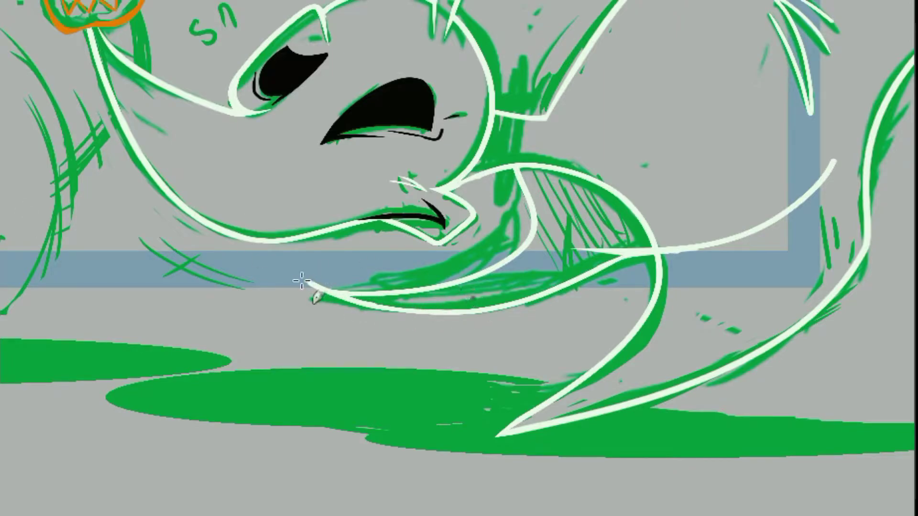
drag(302, 281, 395, 282)
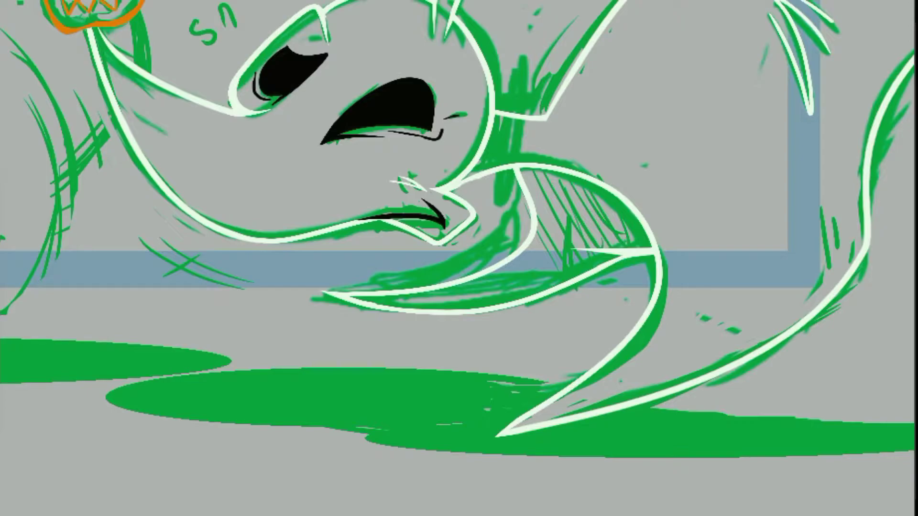
Add a new layer and ink a narrow upright spike rising from the lower edge of the limb into the hatched area.
key(shift+ctrl+n)
key(Return)
drag(562, 286, 570, 264)
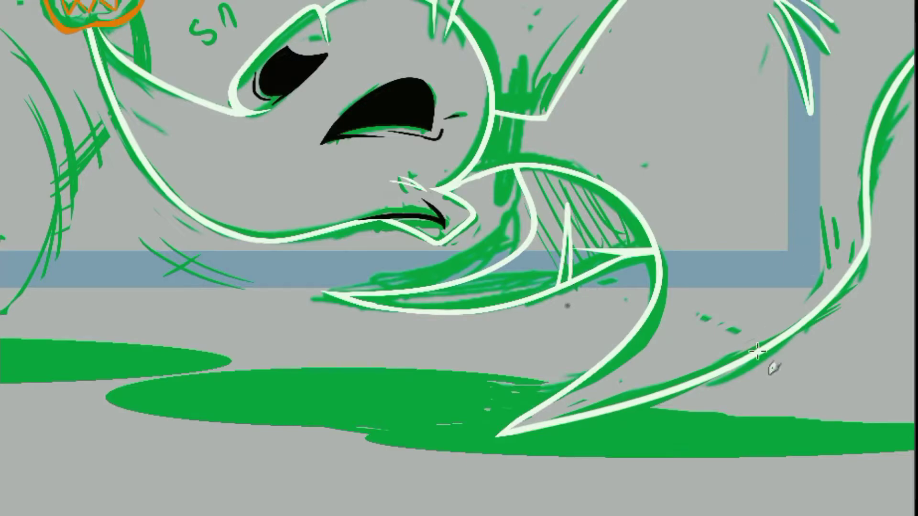
Try to ink a tall fur spike across the lower body outline.
mouse_move(732, 371)
mouse_down()
mouse_move(783, 223)
mouse_move(748, 355)
mouse_up()
key(ctrl+z)
key(ctrl+z)
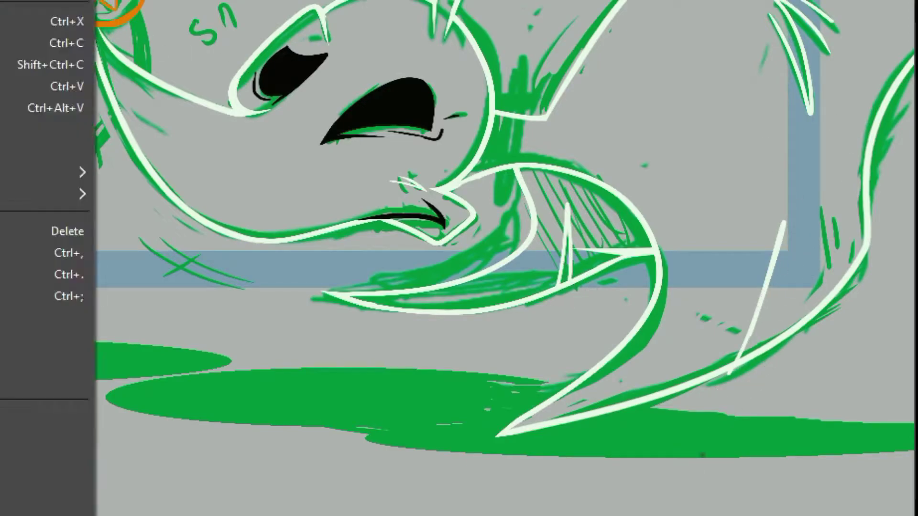
drag(656, 414, 701, 392)
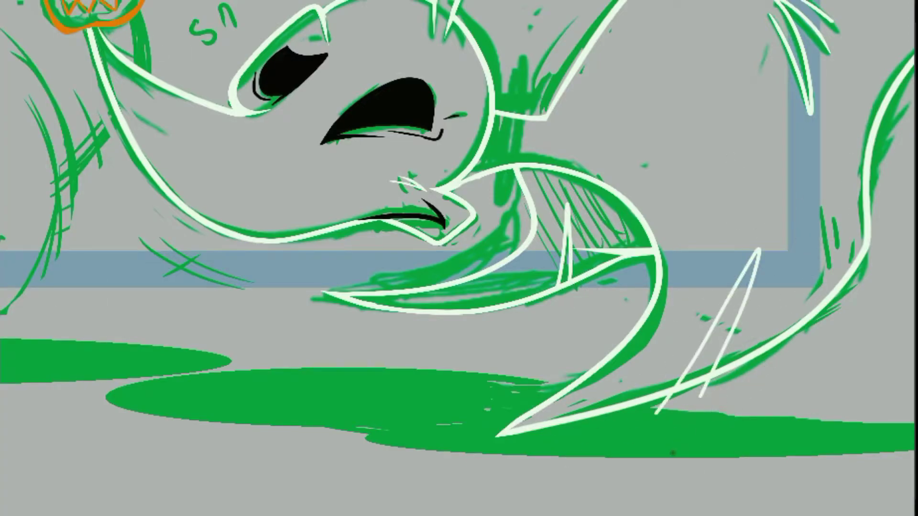
key(ctrl+z)
Thin the tip of the limb's upright spike and refine the small fur stroke where the limb meets the chest outline.
drag(561, 260, 567, 205)
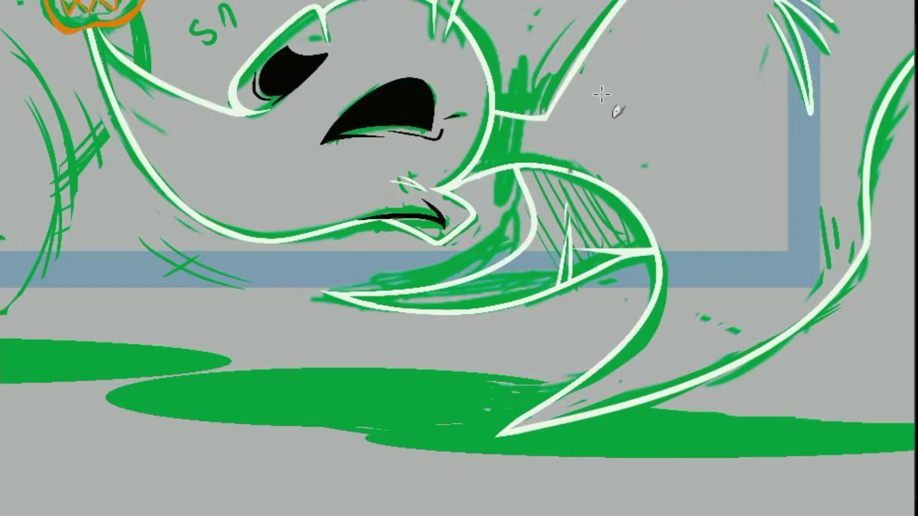
key(ctrl+z)
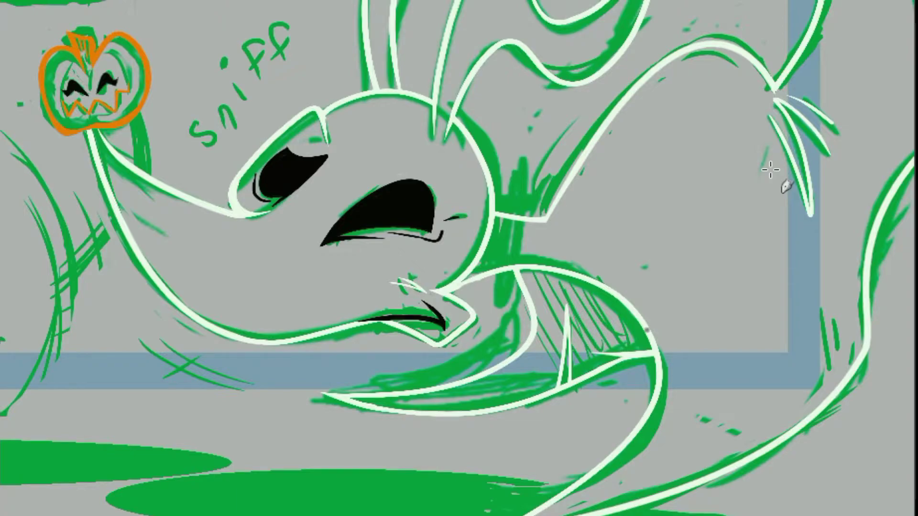
scroll(770, 170, up, 3)
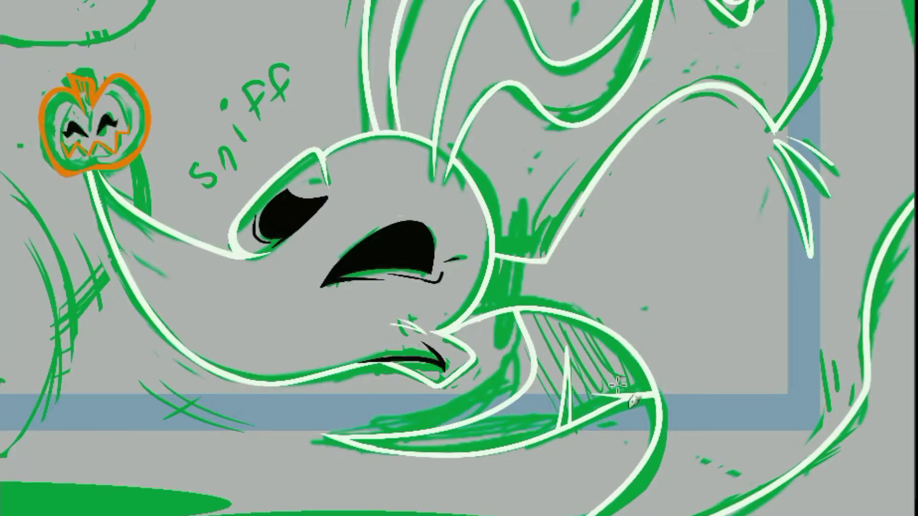
key(ctrl+z)
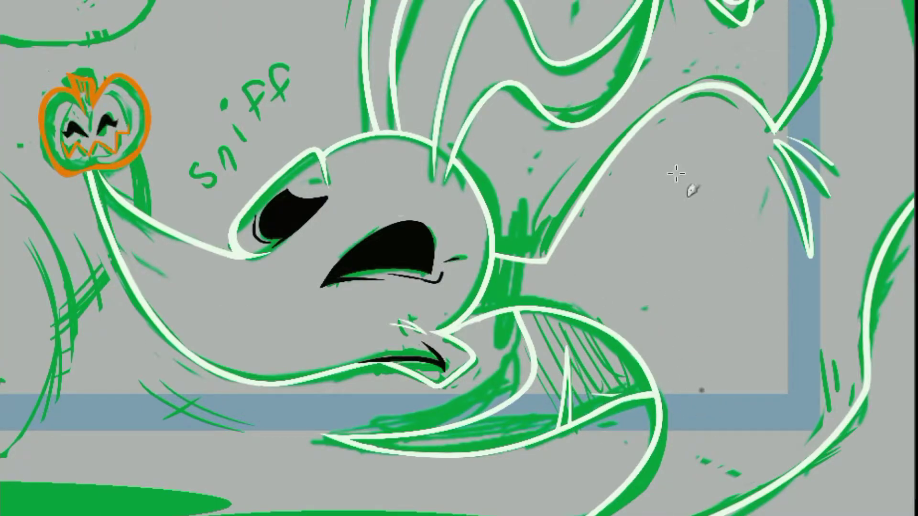
mouse_move(609, 389)
mouse_down()
mouse_move(649, 383)
mouse_move(617, 394)
mouse_up()
Ink two thin, near-vertical fur strokes just inside the rear body outline, below the spikes under the tail.
scroll(642, 384, down, 5)
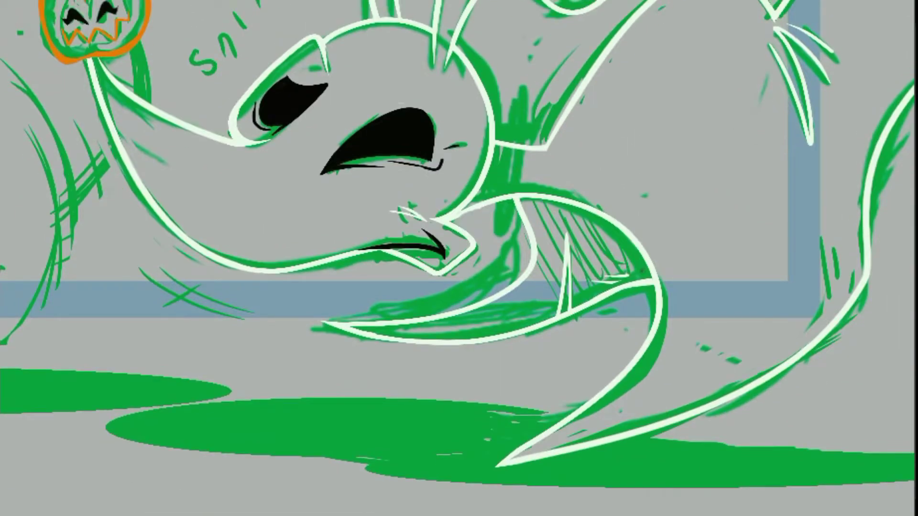
mouse_move(831, 307)
mouse_down()
mouse_move(830, 179)
mouse_move(853, 260)
mouse_move(834, 313)
mouse_up()
drag(830, 143, 847, 294)
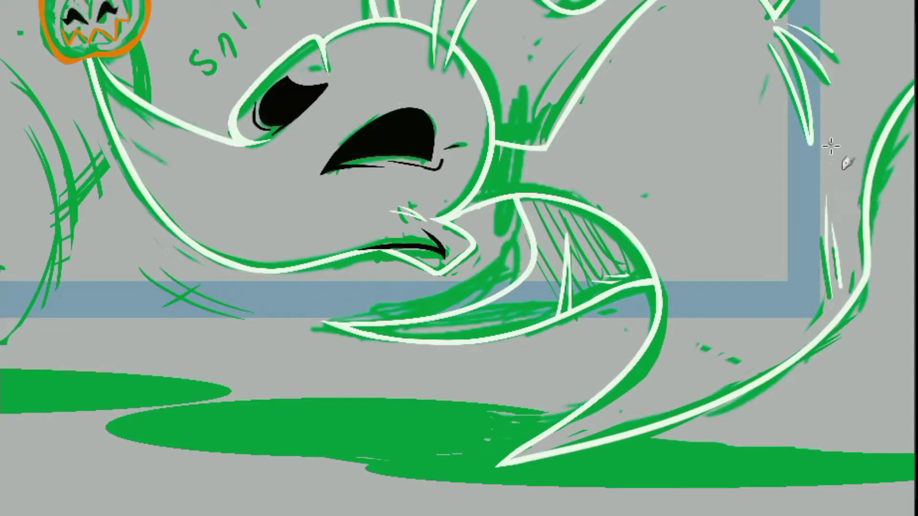
Ink a short accent stroke at the corner where the neck line meets the arched back.
scroll(892, 326, up, 1)
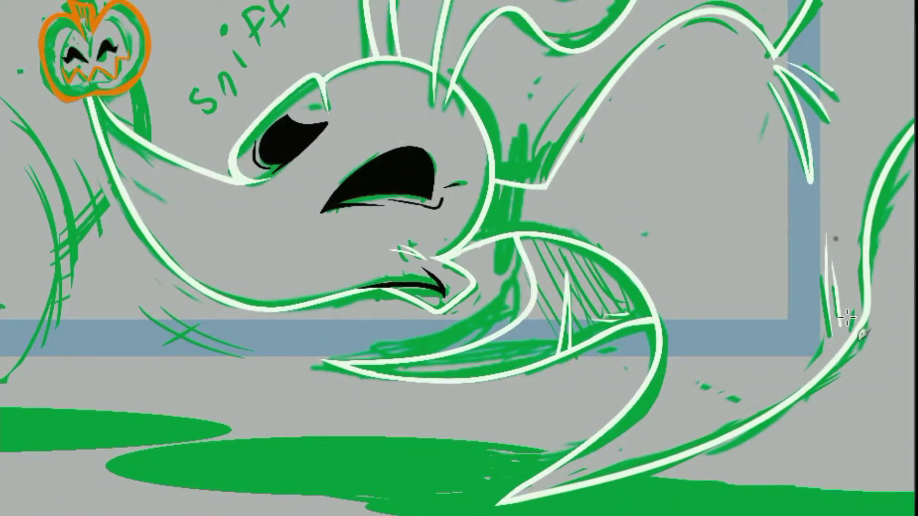
scroll(846, 317, up, 6)
scroll(846, 317, down, 7)
scroll(846, 316, up, 5)
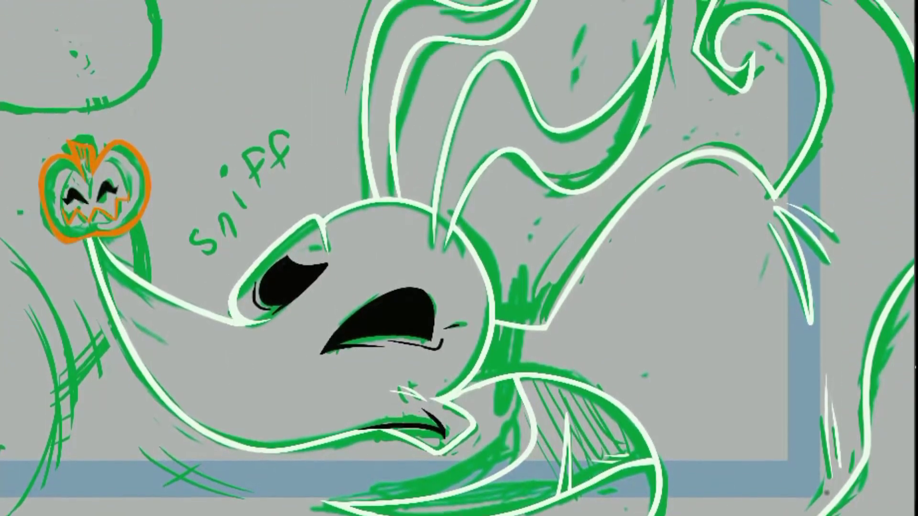
scroll(93, 323, down, 1)
drag(546, 306, 558, 320)
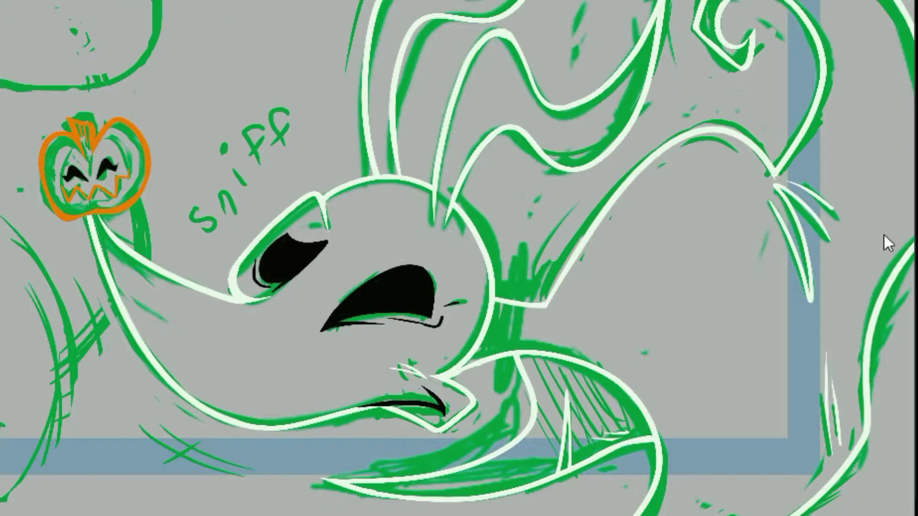
Remove the small white fur strokes above the mouth corner and redraw them as shorter, steeper strokes.
click(0, 0)
click(42, 26)
key(ctrl+z)
key(ctrl+z)
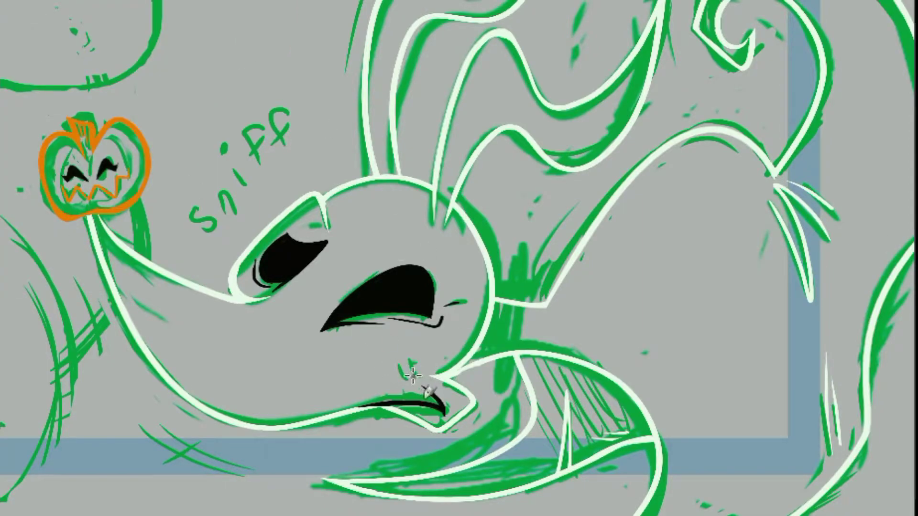
mouse_move(414, 381)
mouse_down()
mouse_move(393, 351)
mouse_move(401, 366)
mouse_move(396, 356)
mouse_move(427, 370)
mouse_move(400, 349)
mouse_move(397, 369)
mouse_move(414, 360)
mouse_move(392, 366)
mouse_move(400, 358)
mouse_move(424, 361)
mouse_move(404, 371)
mouse_up()
key(ctrl+z)
key(ctrl+z)
key(ctrl+z)
key(ctrl+z)
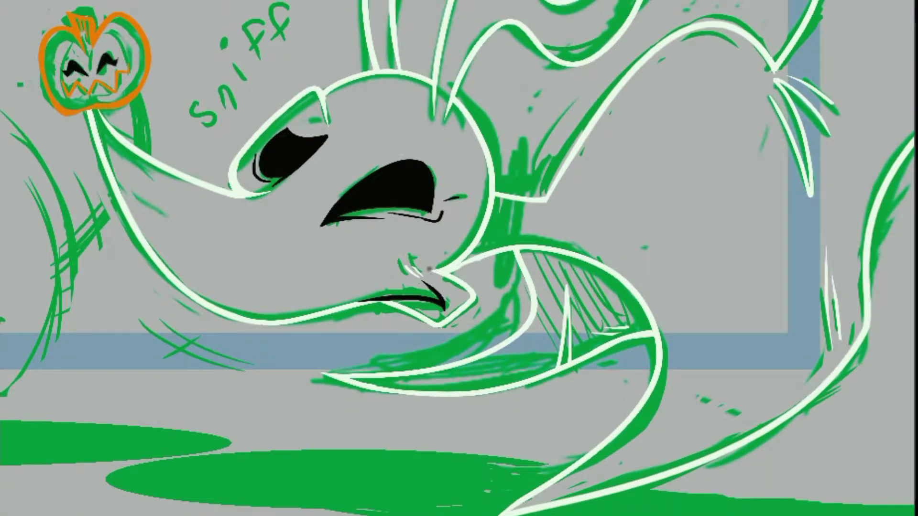
Add a new layer and fill a tall, narrow, slightly tilted dark red ellipse across the neck behind the head.
click(149, 514)
click(151, 497)
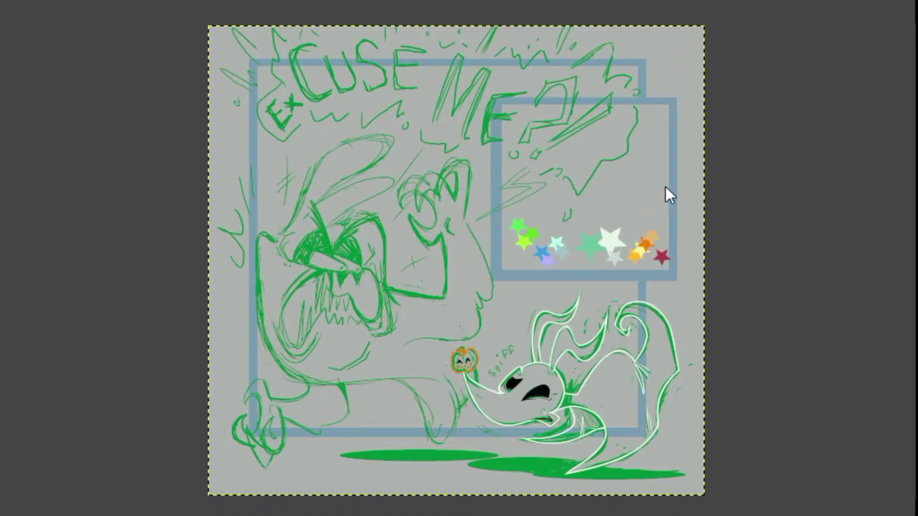
key(shift+ctrl+n)
key(Return)
click(143, 498)
click(144, 448)
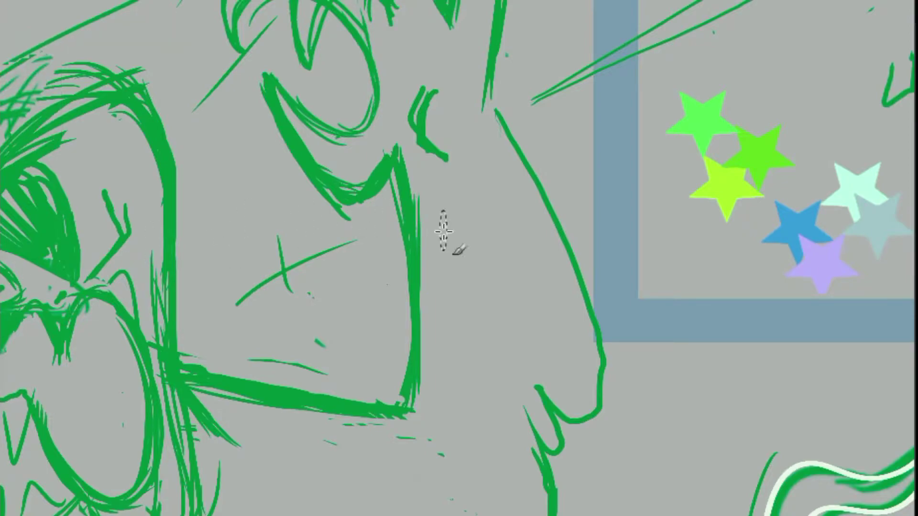
scroll(882, 373, right, 7)
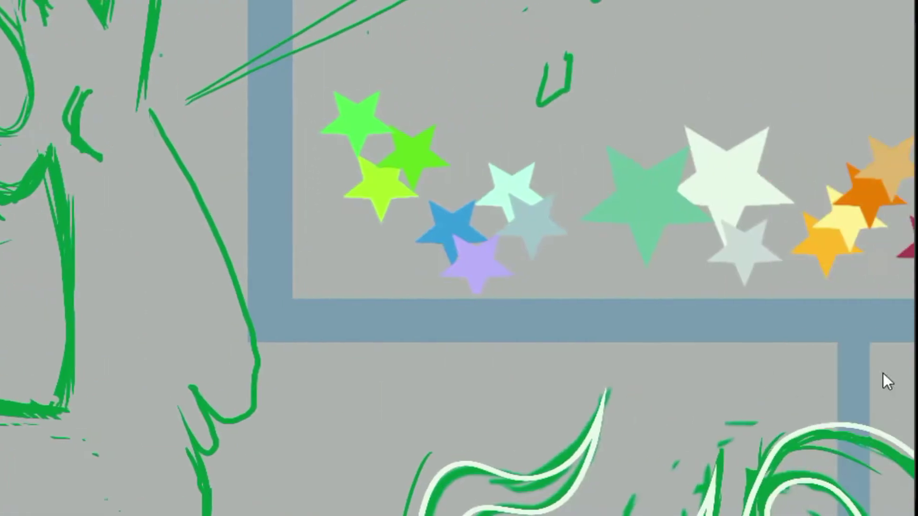
scroll(883, 373, down, 10)
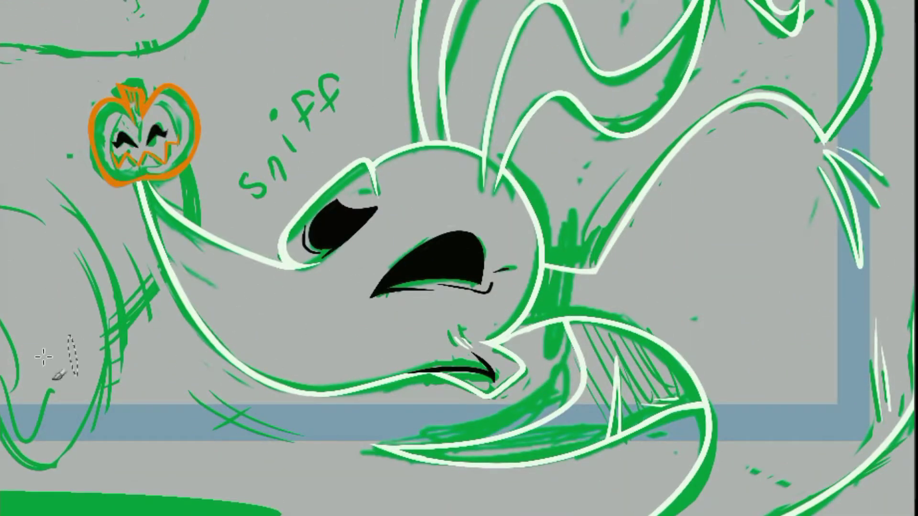
click(566, 277)
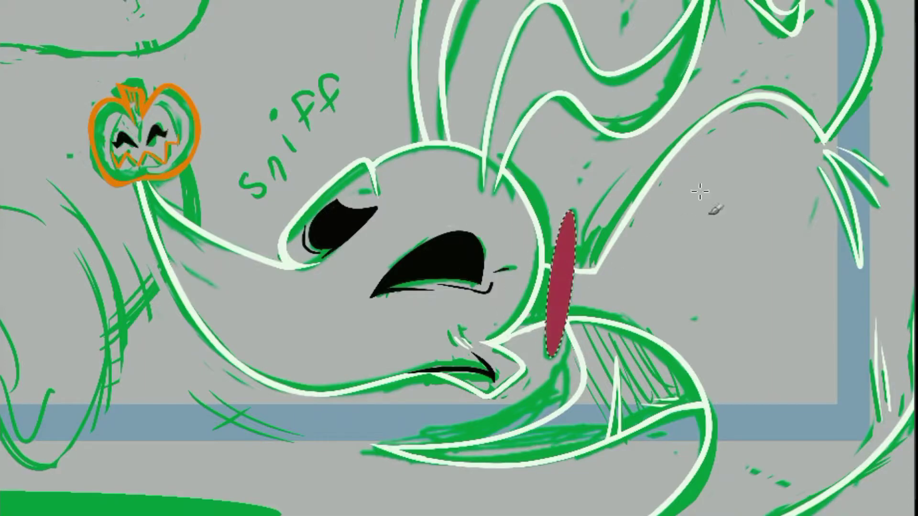
key(ctrl+d)
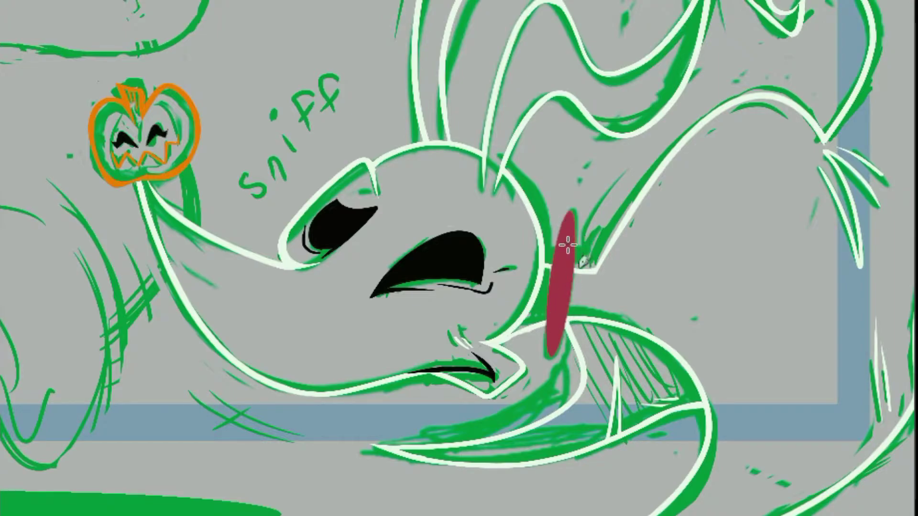
Erase the inside of the dark red neck ellipse so that only a thick collar ring remains.
mouse_move(561, 310)
mouse_down()
mouse_move(559, 335)
mouse_move(561, 275)
mouse_move(557, 335)
mouse_move(561, 263)
mouse_move(560, 307)
mouse_up()
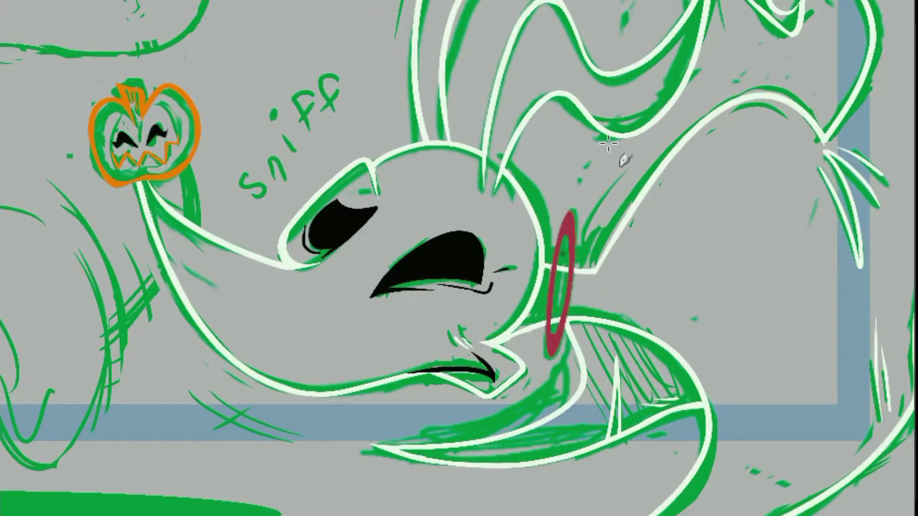
key(ctrl+z)
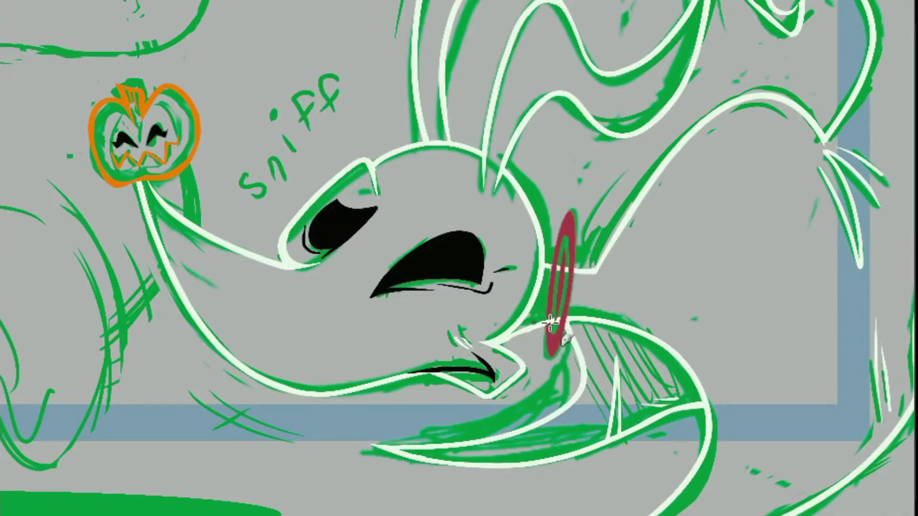
mouse_move(557, 268)
mouse_down()
mouse_move(552, 297)
mouse_move(550, 272)
mouse_up()
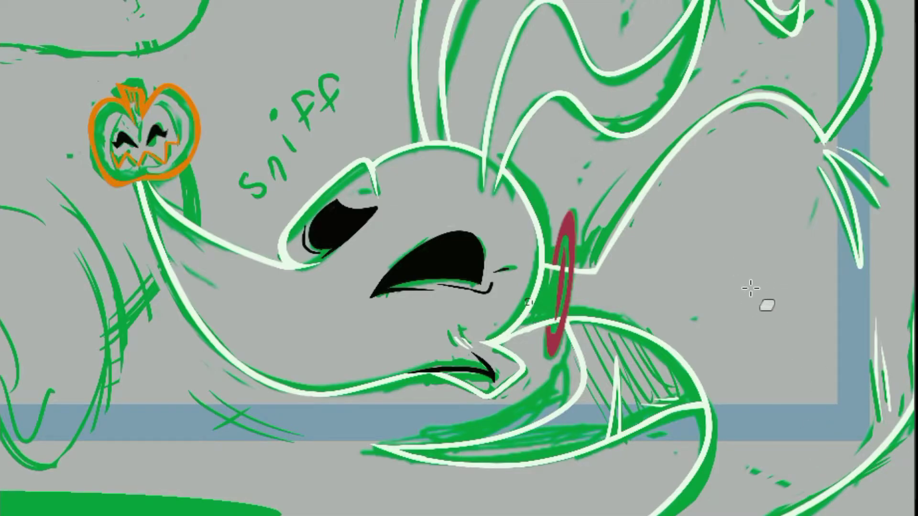
Darken the dark red collar ring to black with two rounds of Brightness-Contrast, lowering the brightness.
click(96, 52)
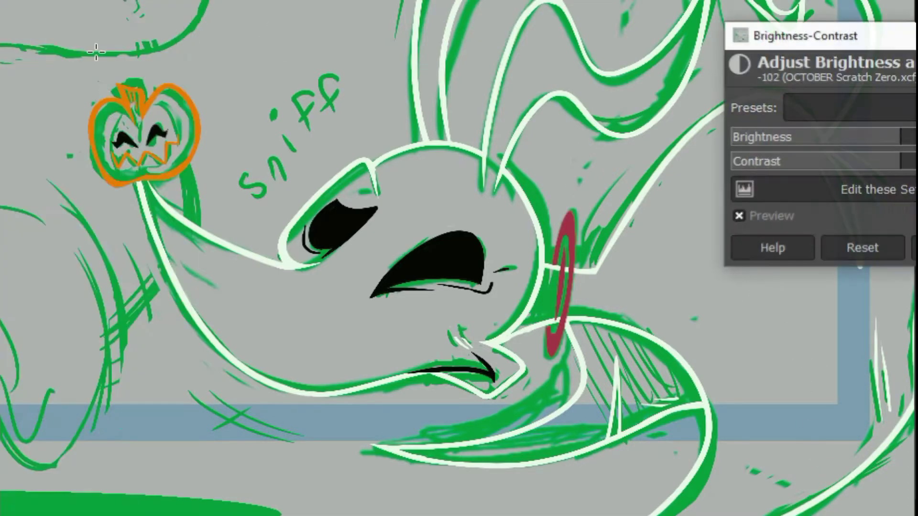
drag(892, 145, 840, 142)
drag(914, 165, 917, 166)
drag(837, 141, 756, 137)
click(914, 248)
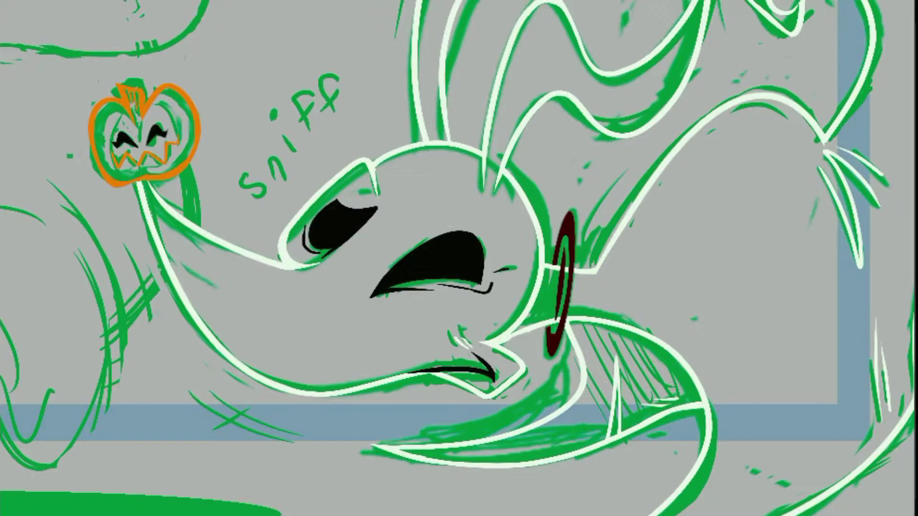
click(143, 91)
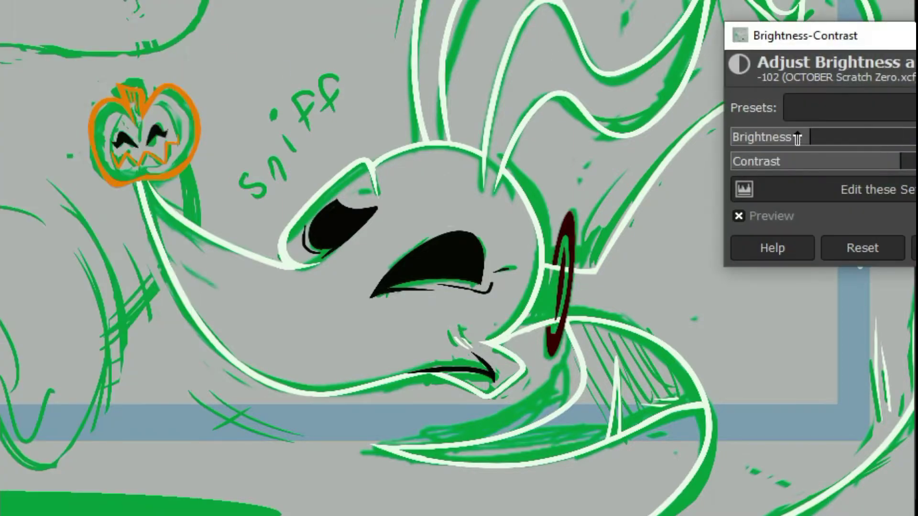
click(914, 249)
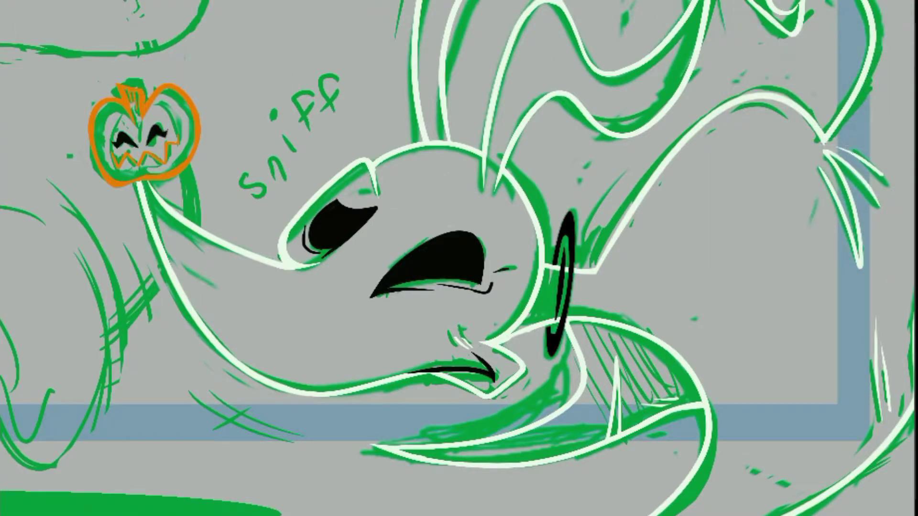
Create a transparent 2000 × 2000 px layer and paint the inside of the black collar ring dark red.
click(7, 0)
click(31, 1)
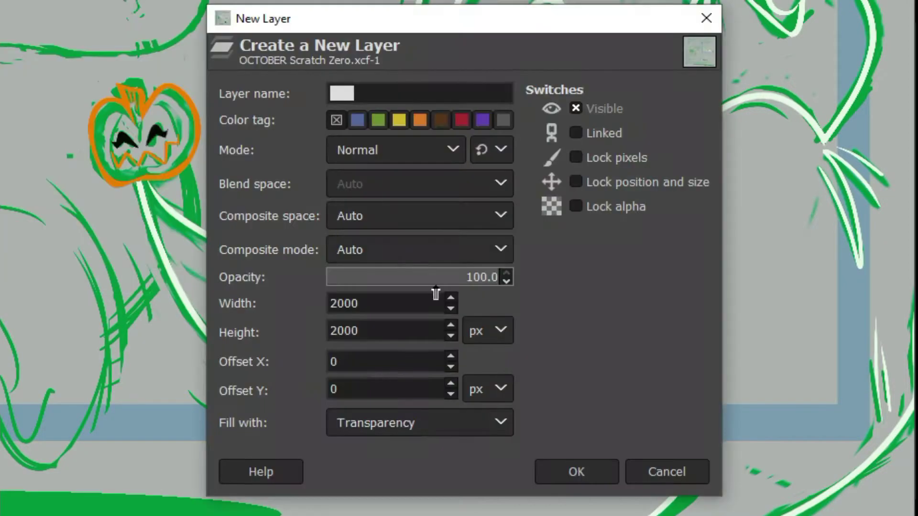
click(585, 477)
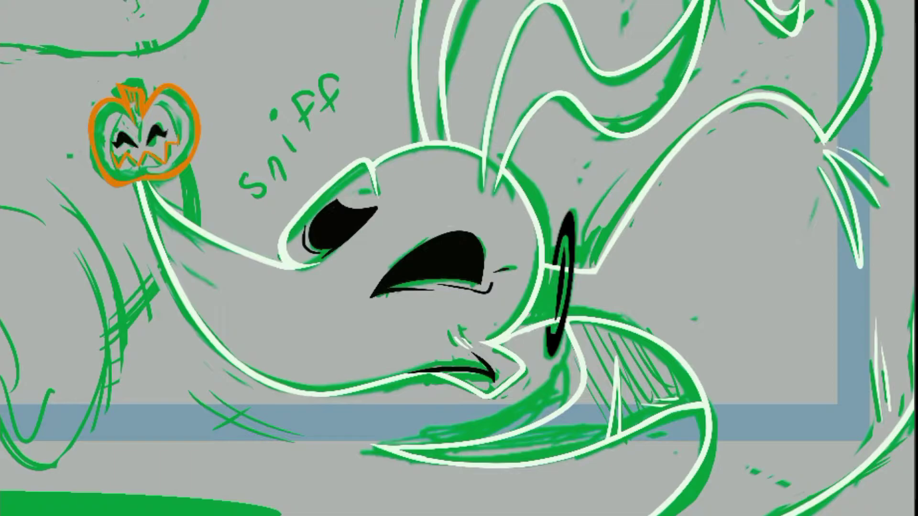
mouse_move(566, 264)
mouse_down()
mouse_move(553, 338)
mouse_move(568, 269)
mouse_up()
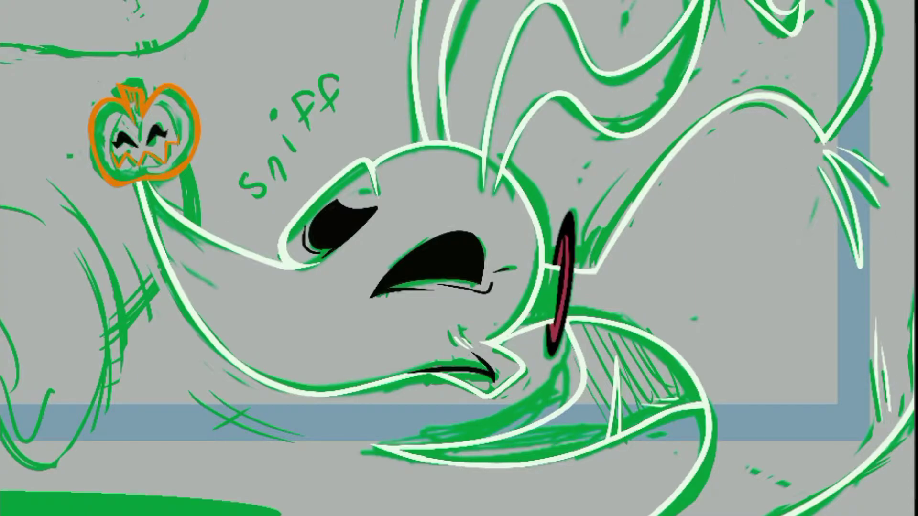
Check the attributes of the two collar layers and merge the black ring and its dark red fill into one layer.
click(1, 1)
mouse_move(4, 1)
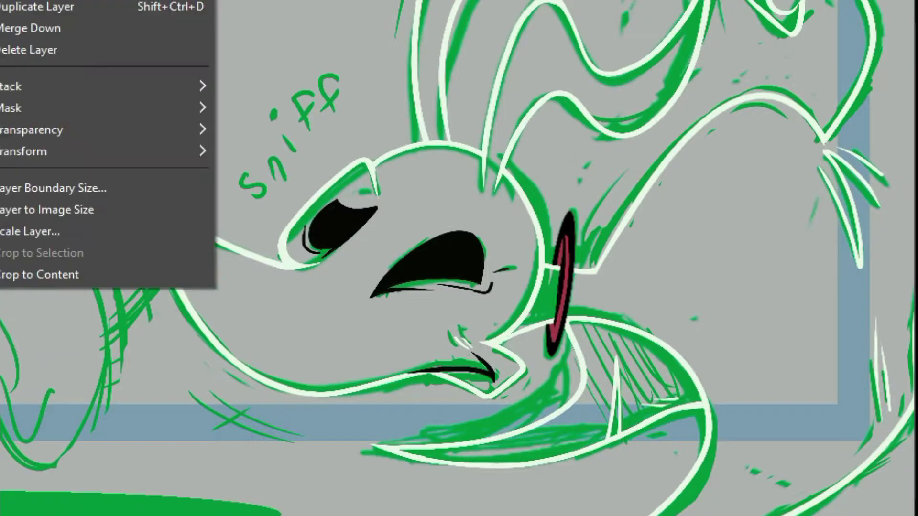
click(29, 50)
click(1, 1)
click(29, 1)
double_click(914, 334)
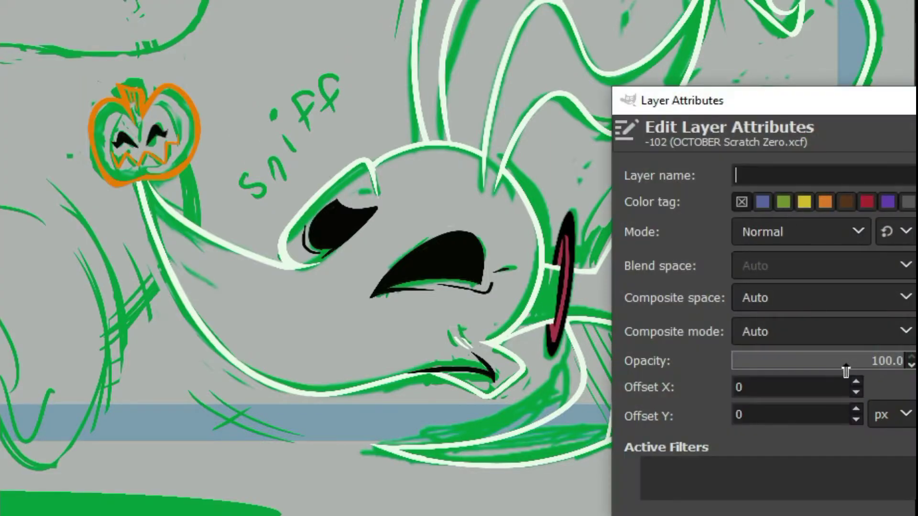
key(Escape)
double_click(914, 316)
key(Escape)
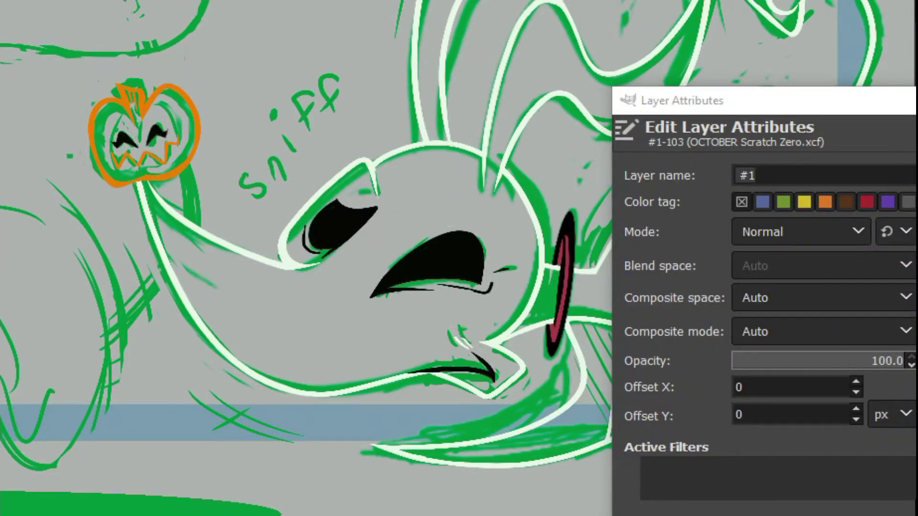
click(28, 1)
click(35, 29)
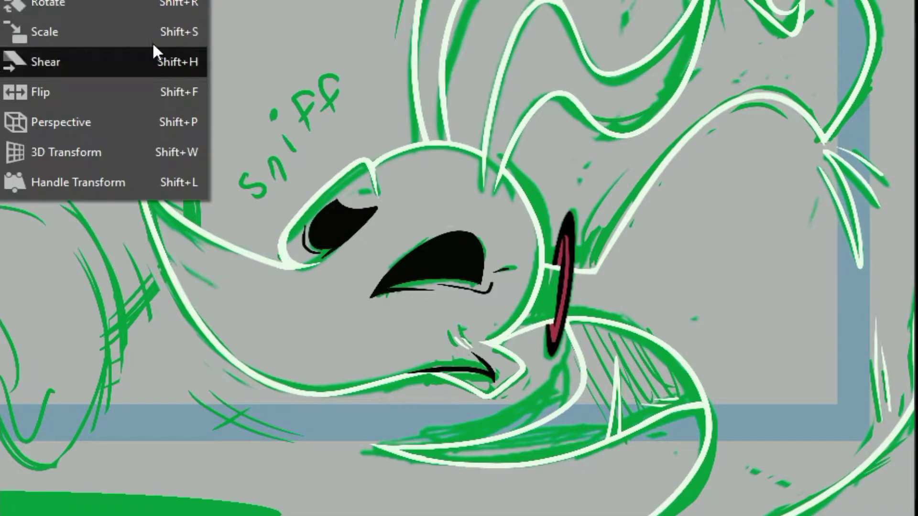
Try to scale the collar after enclosing it in an elliptical selection.
click(1, 1)
drag(464, 159, 622, 393)
key(shift+s)
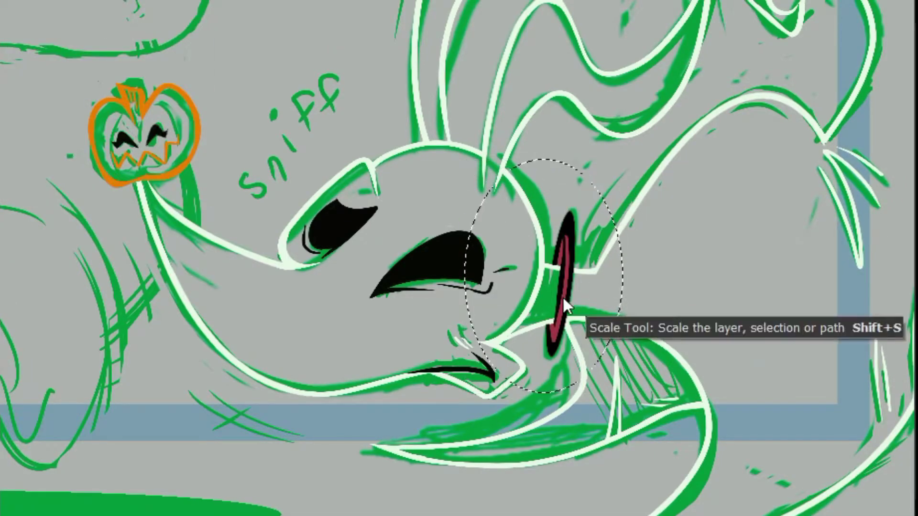
click(563, 297)
drag(624, 159, 634, 139)
click(857, 133)
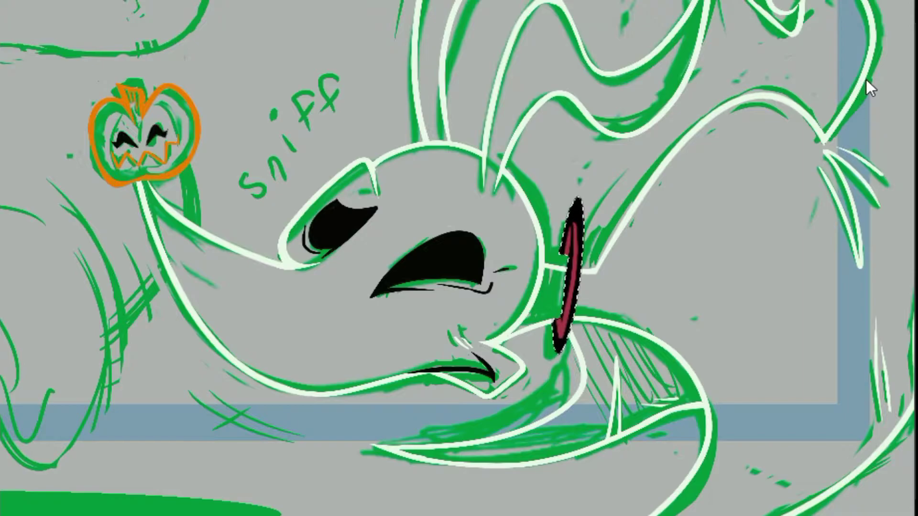
Try to rescale the selected collar to 182 × 283 px and shift it toward the body.
click(560, 241)
drag(639, 266, 659, 267)
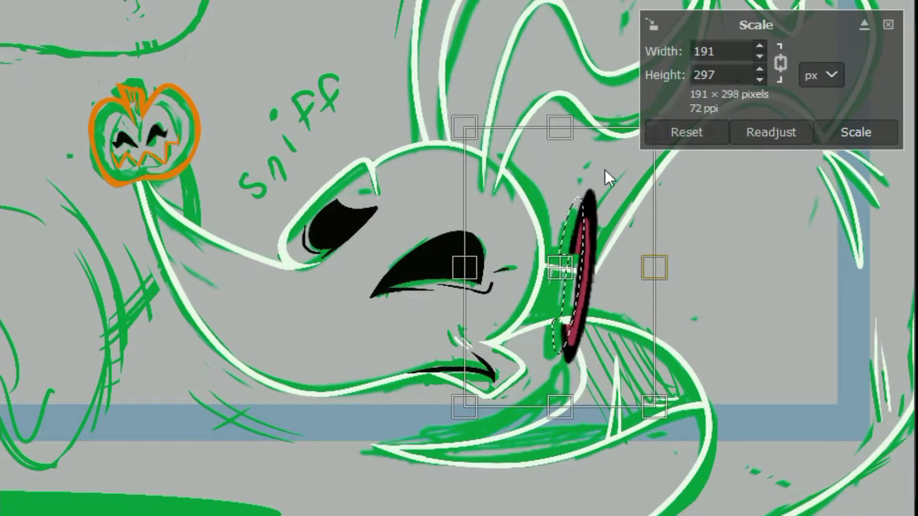
drag(605, 175, 618, 210)
mouse_move(646, 285)
mouse_down()
mouse_move(670, 286)
mouse_move(658, 286)
mouse_up()
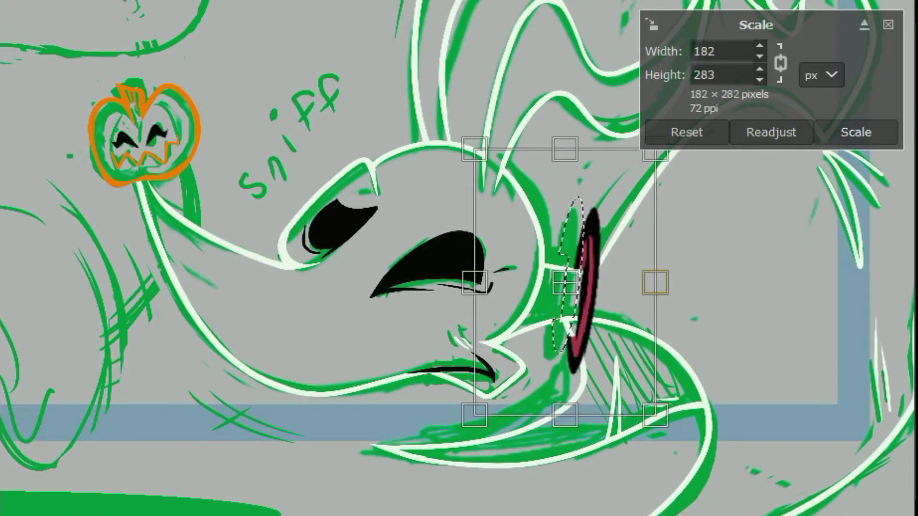
click(832, 134)
key(Escape)
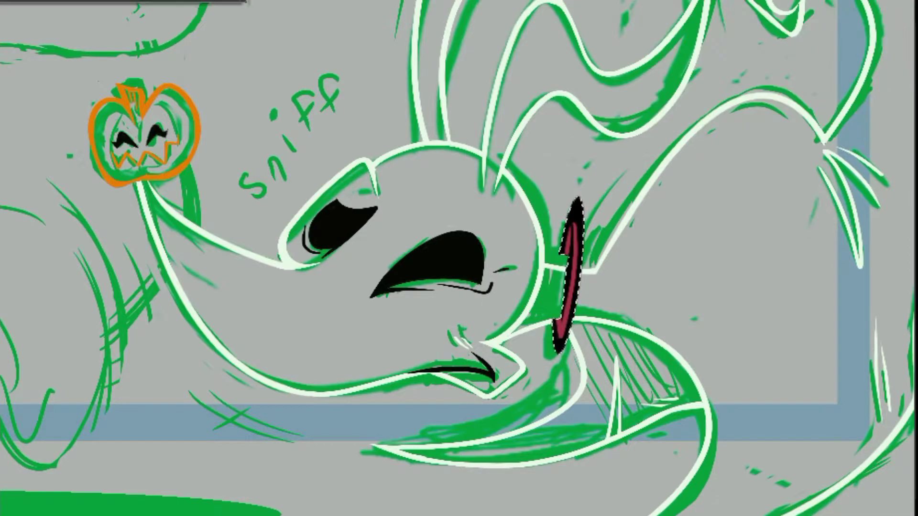
Try a 3D Transform on the selected collar with angles of X 5.43, Y -27.24 and Z -2.98.
click(114, 133)
drag(549, 281, 478, 268)
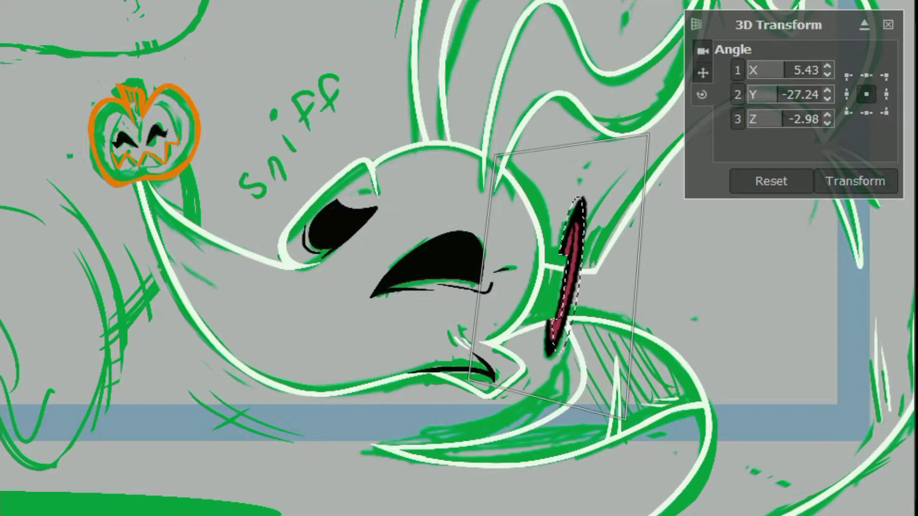
click(826, 189)
drag(560, 332, 569, 233)
key(ctrl+z)
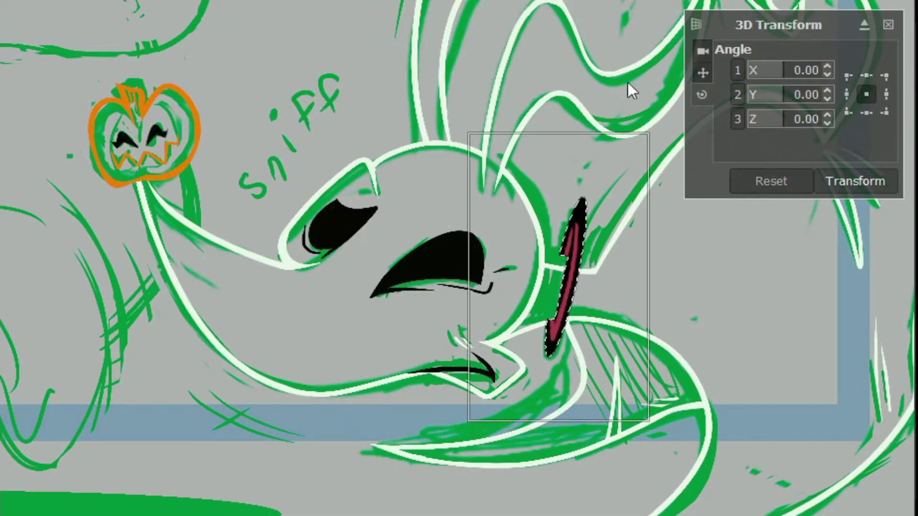
Try to reshape the selected collar with a Perspective transform by moving all four corners.
click(96, 114)
click(647, 136)
drag(647, 135, 639, 175)
drag(654, 423, 701, 491)
drag(470, 136, 462, 139)
drag(473, 428, 484, 378)
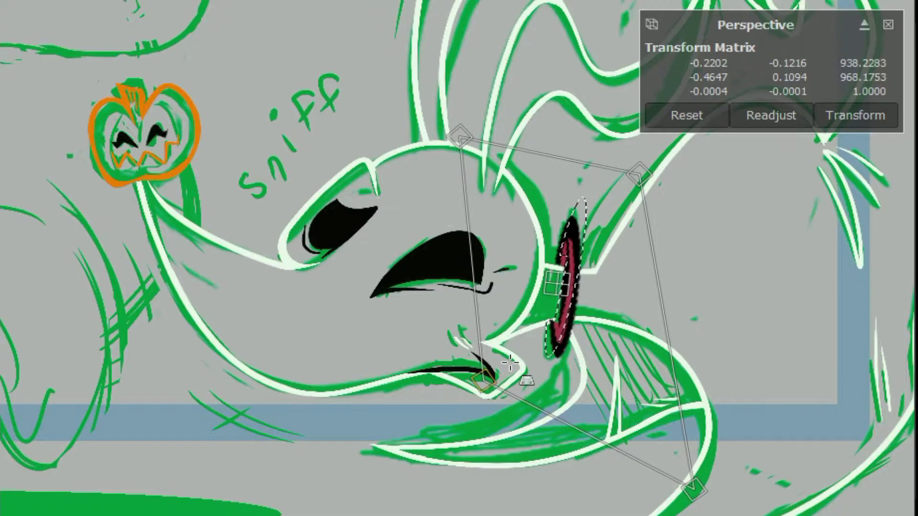
key(Return)
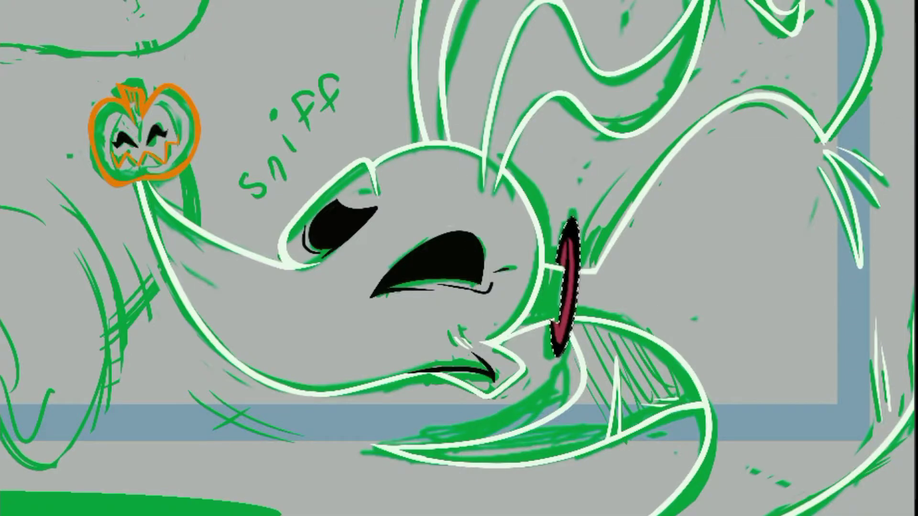
Undo the collar's scale, 3D and perspective transforms and clear the elliptical selection.
key(ctrl+z)
key(ctrl+z)
key(ctrl+z)
key(ctrl+z)
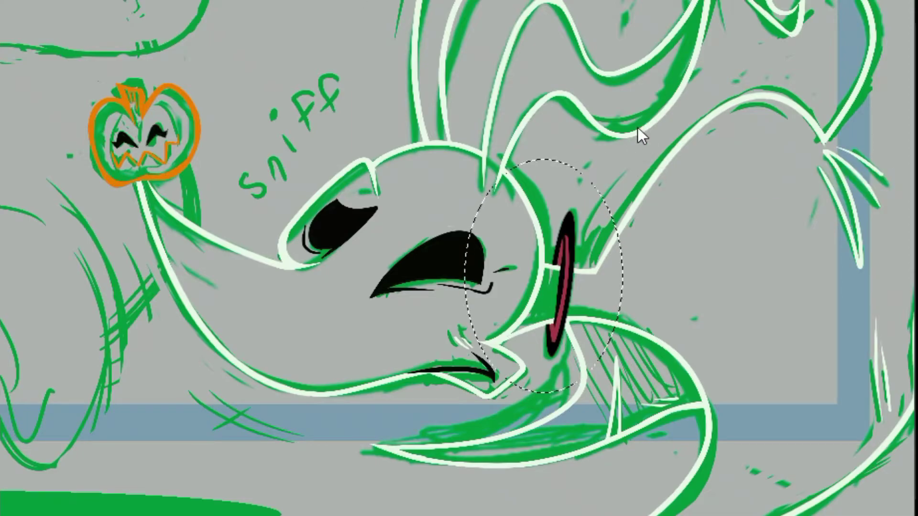
key(ctrl+shift+a)
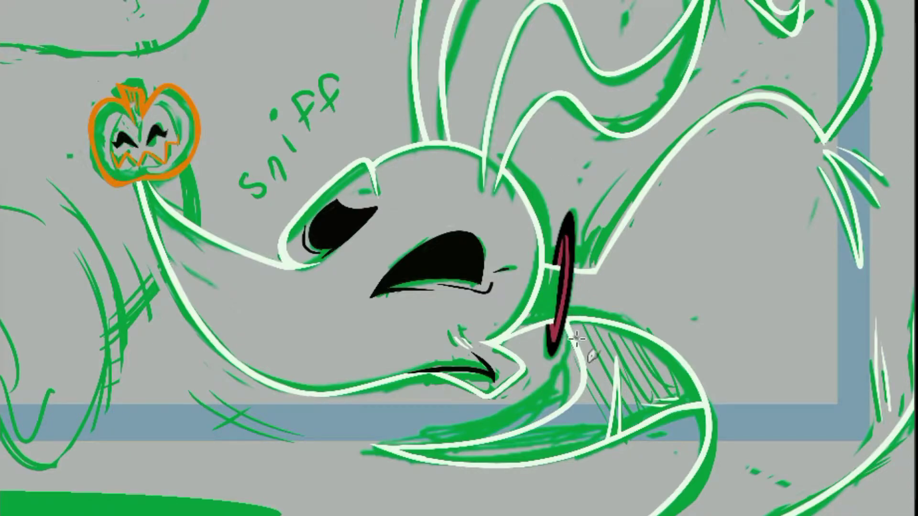
Add a new layer and paint a curved black band along the collar's body-side edge to give it thickness.
key(ctrl+shift+n)
key(Return)
drag(566, 352, 575, 235)
key(ctrl+z)
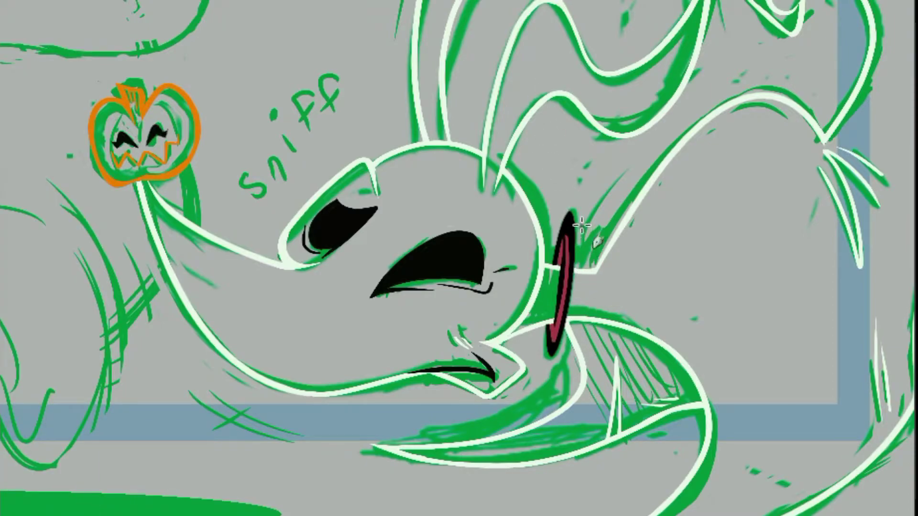
drag(581, 223, 567, 351)
mouse_move(587, 262)
mouse_down()
mouse_move(573, 339)
mouse_move(579, 231)
mouse_move(570, 270)
mouse_up()
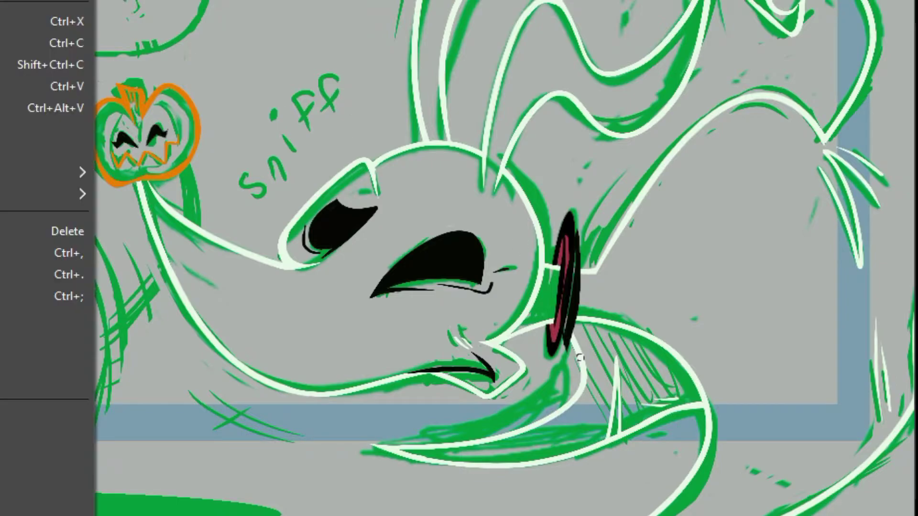
Undo the black band painted along the collar's body-side edge.
key(ctrl+z)
key(ctrl+z)
key(ctrl+z)
key(ctrl+z)
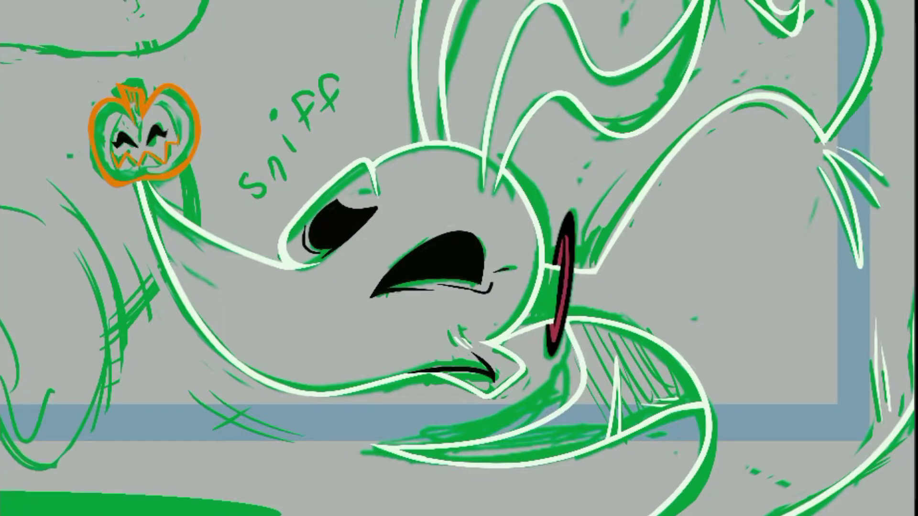
Shift a duplicate of the collar ring slightly toward the body and lower its layer beneath the original ring.
drag(564, 290, 577, 289)
mouse_move(208, 88)
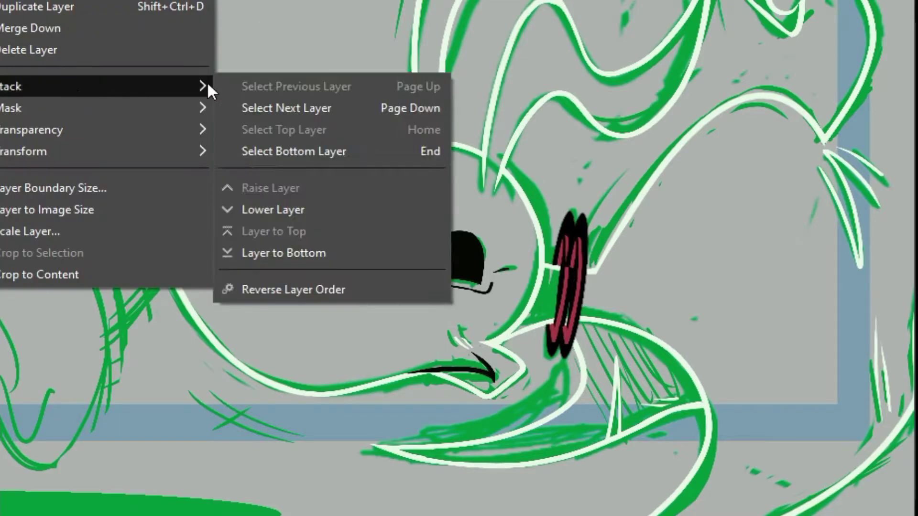
click(299, 217)
On a new transparent 2000 × 2000 px layer, fill the gap between the collar rings with dark red and outline its upper end in black.
click(10, 1)
click(38, 1)
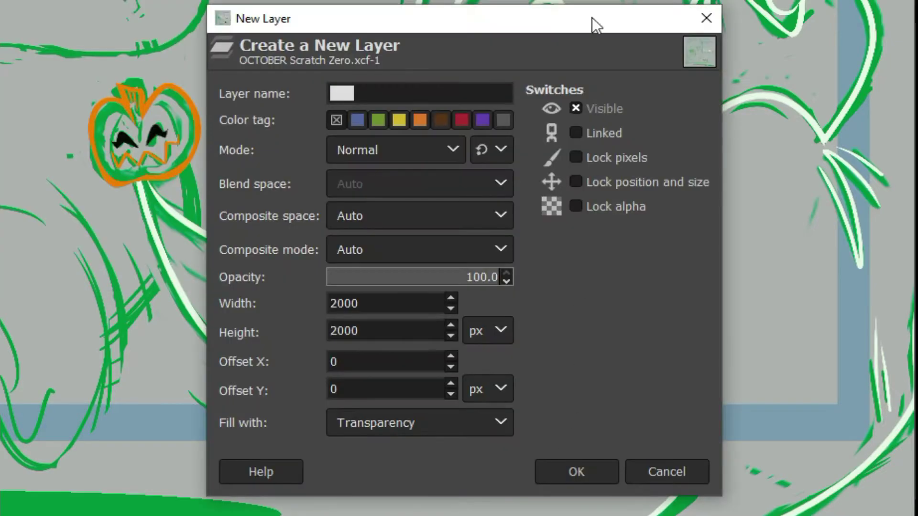
click(574, 470)
mouse_move(562, 343)
mouse_down()
mouse_move(572, 245)
mouse_move(581, 240)
mouse_move(573, 217)
mouse_move(574, 293)
mouse_up()
key(ctrl+z)
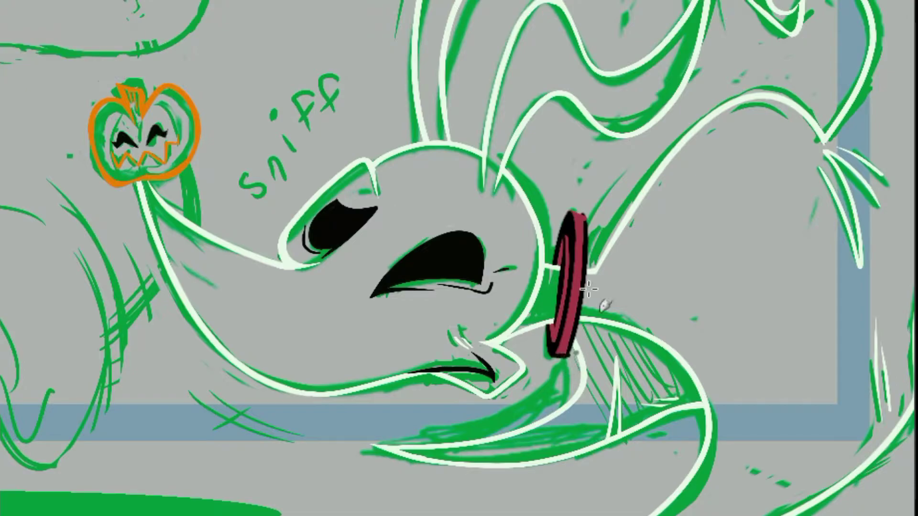
drag(570, 210, 586, 218)
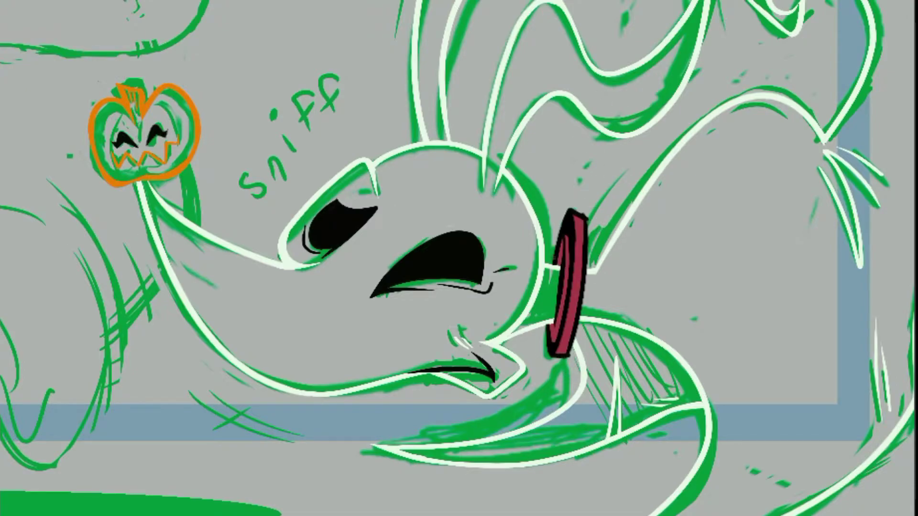
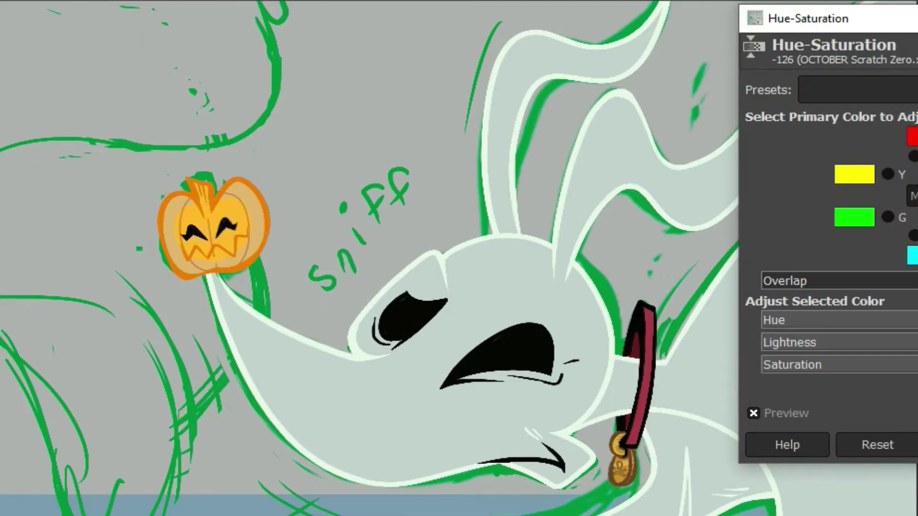
Lower the active layer's saturation with the Hue-Saturation adjustment.
drag(916, 372, 837, 373)
key(Return)
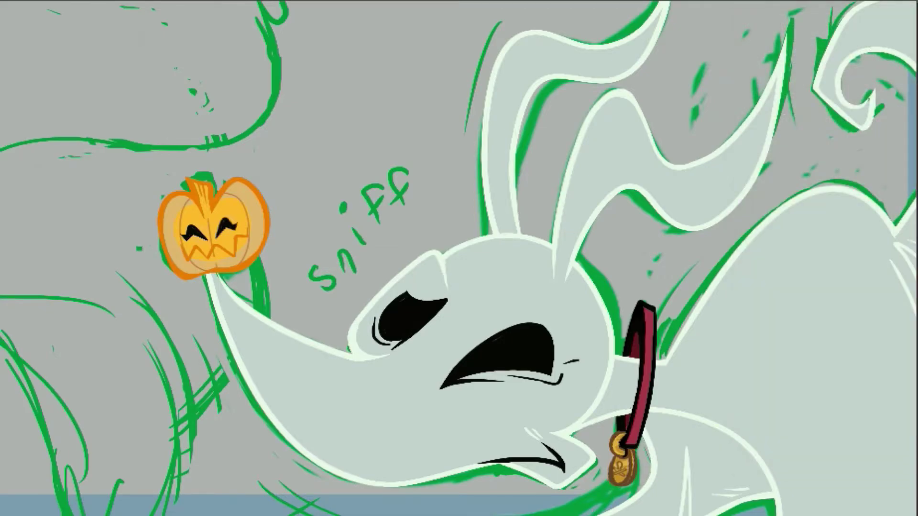
click(24, 1)
click(53, 1)
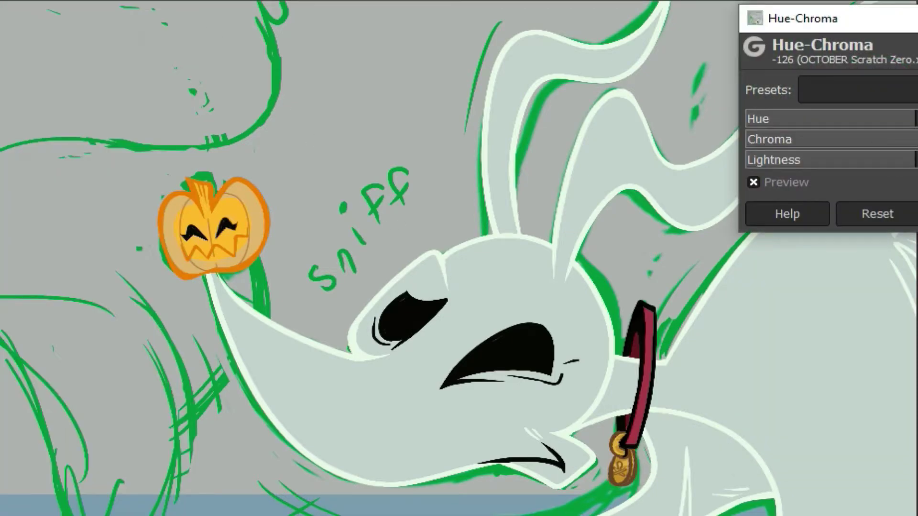
key(Escape)
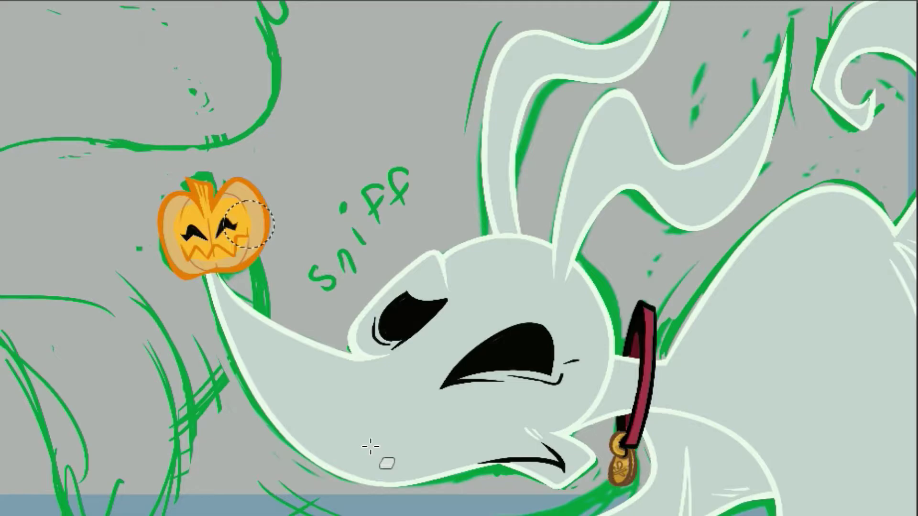
Add a transparent 2000 × 2000 px layer and paint pale yellow highlights inside the pumpkin's lobes and down its centre.
click(32, 1)
click(35, 28)
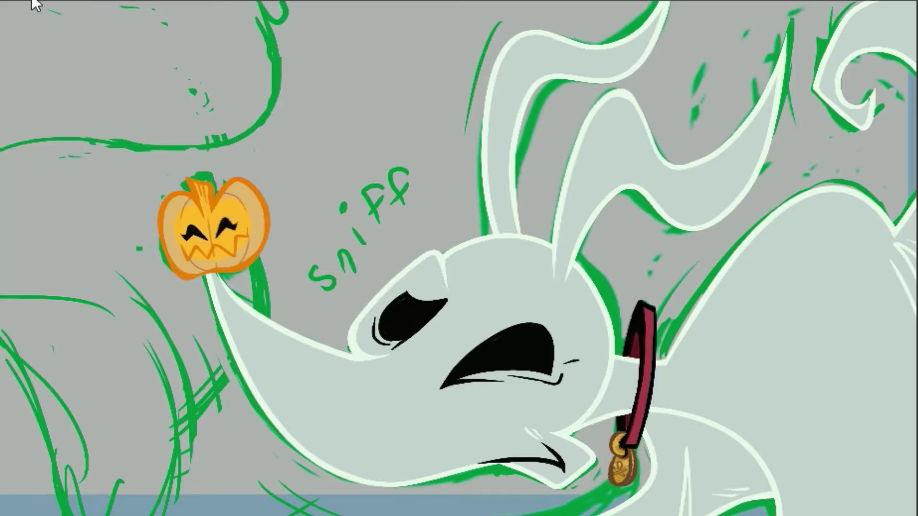
key(minus)
key(minus)
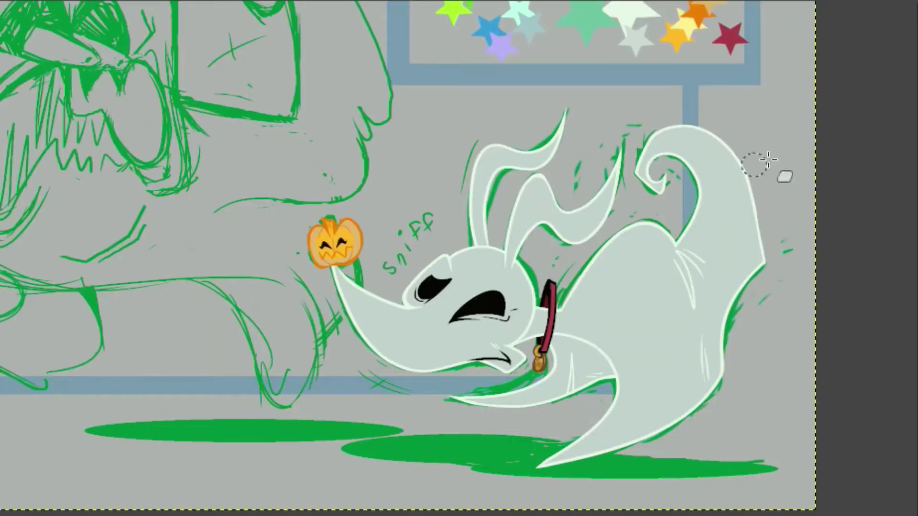
scroll(908, 197, up, 1)
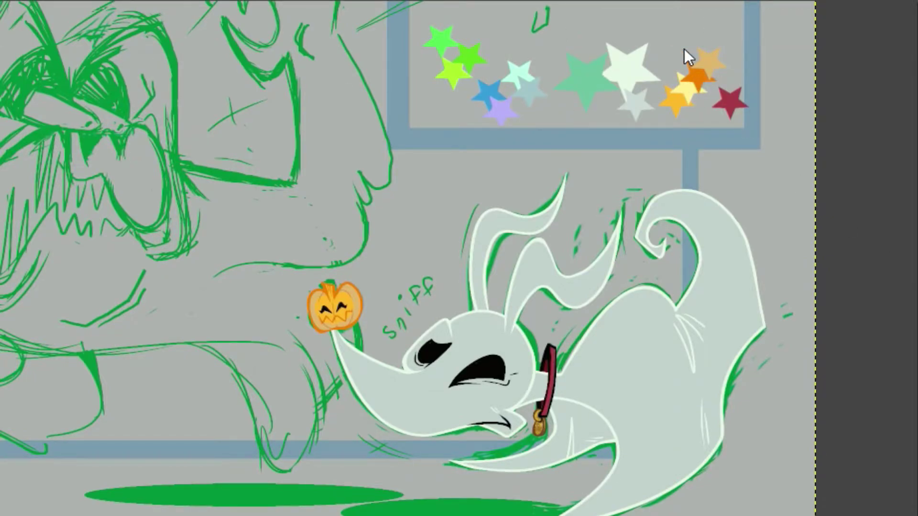
click(32, 0)
click(35, 1)
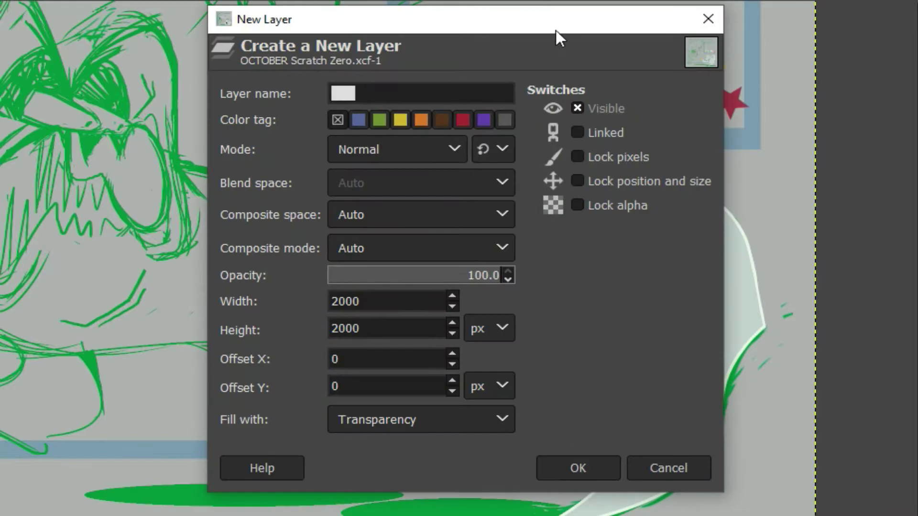
click(587, 465)
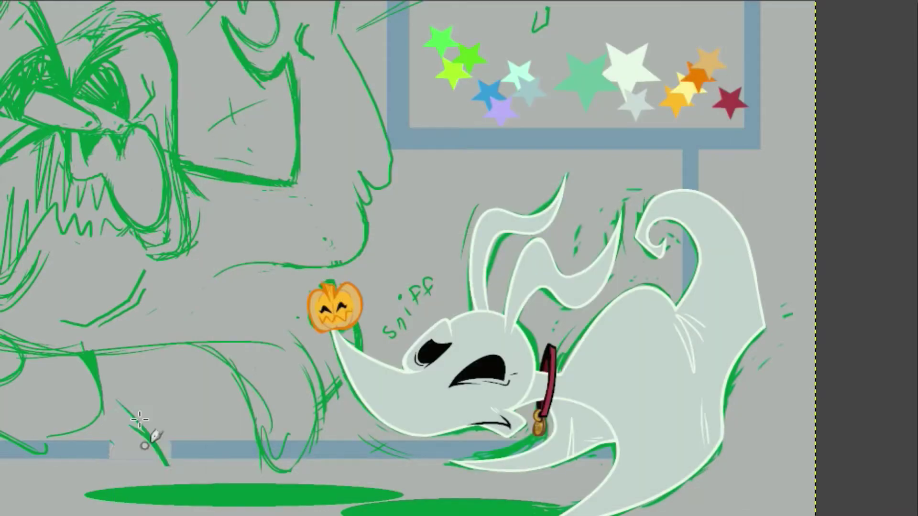
key(plus)
key(plus)
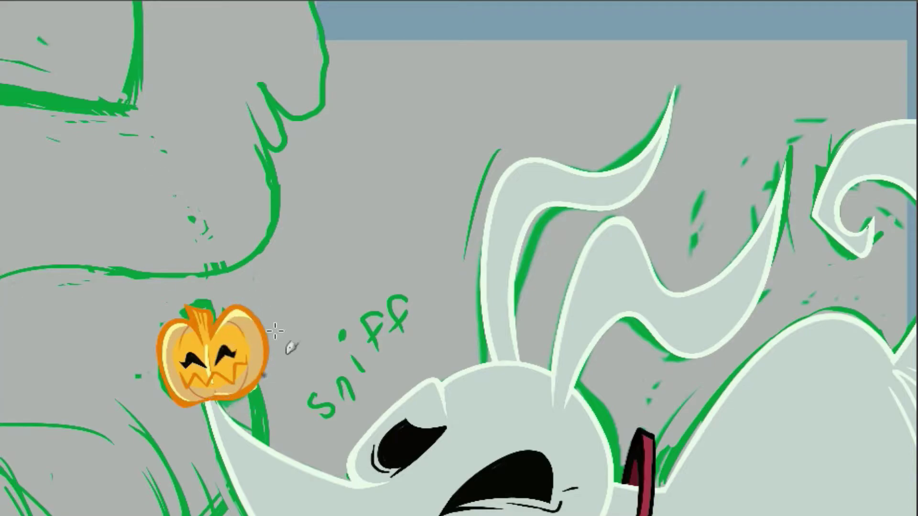
Add a soft pale yellow glow over the middle of the pumpkin's face with a large soft brush.
key(p)
key(alt+e)
key(Escape)
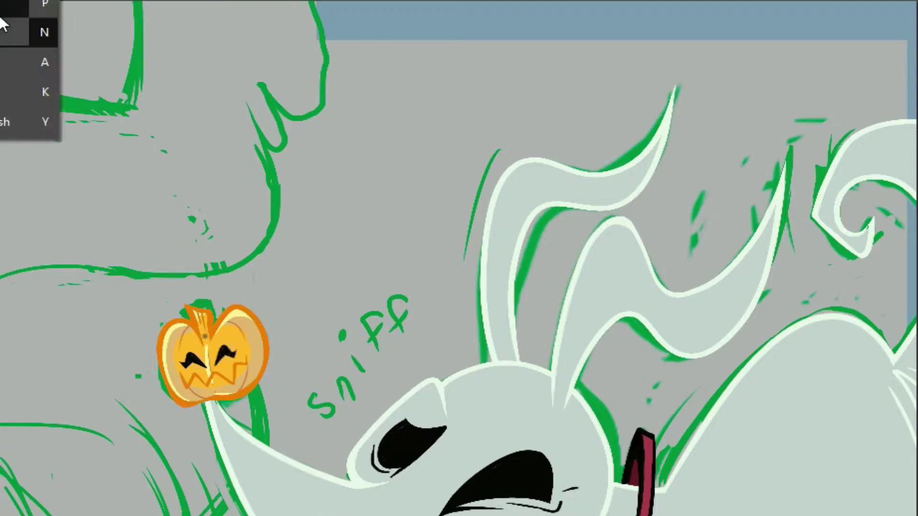
click(214, 357)
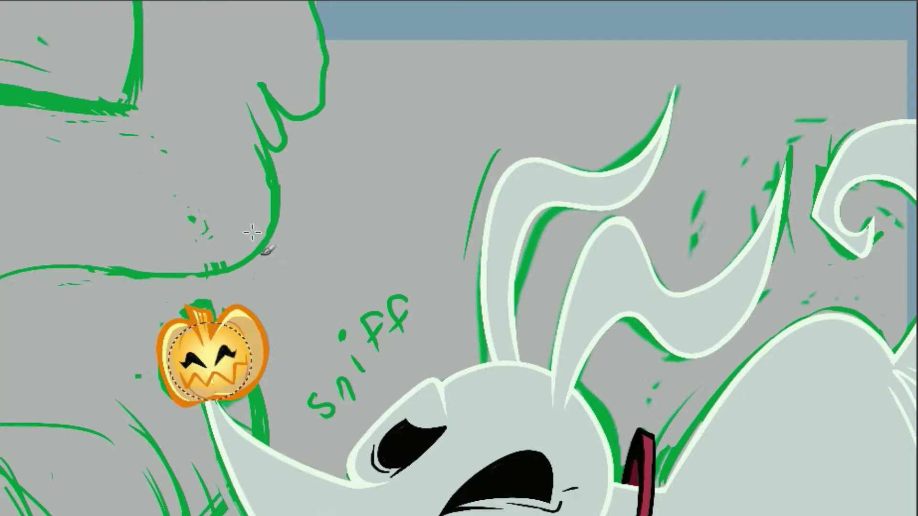
key(ctrl+d)
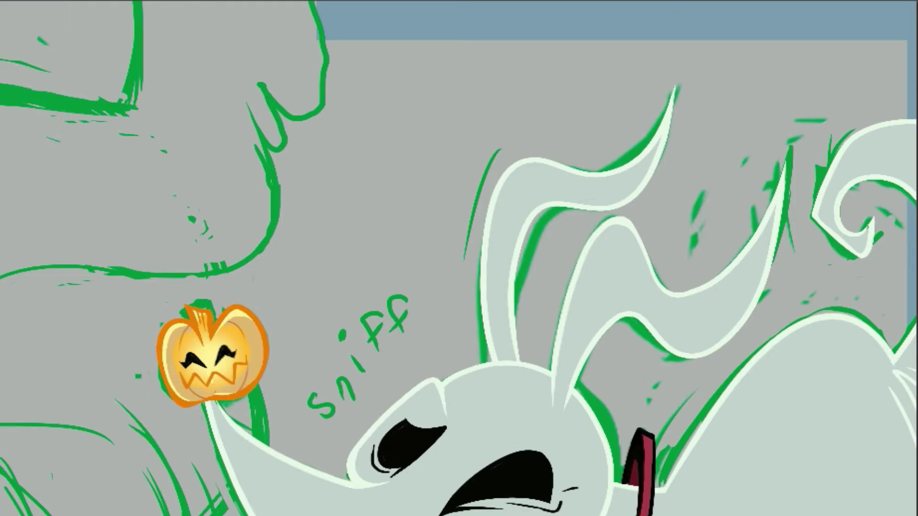
Set the paint colour to pale yellow and add a new layer with a non-default composite mode.
click(367, 196)
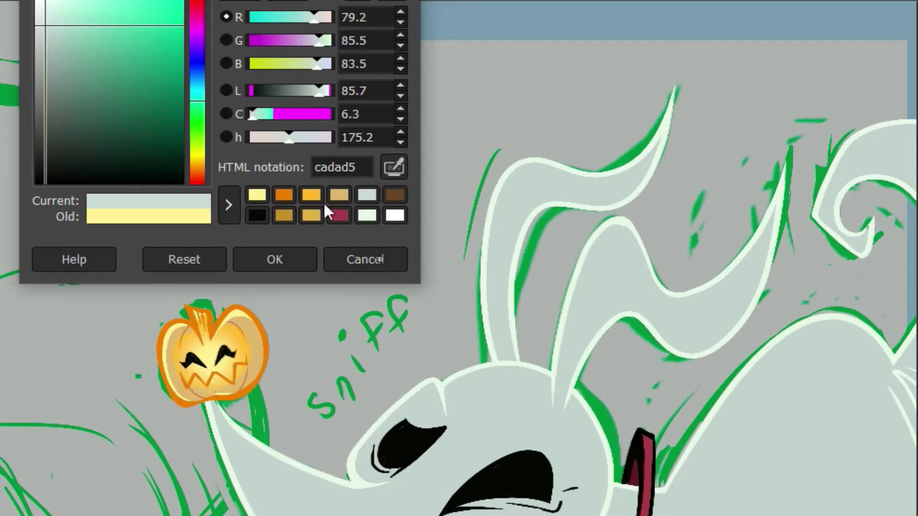
click(271, 259)
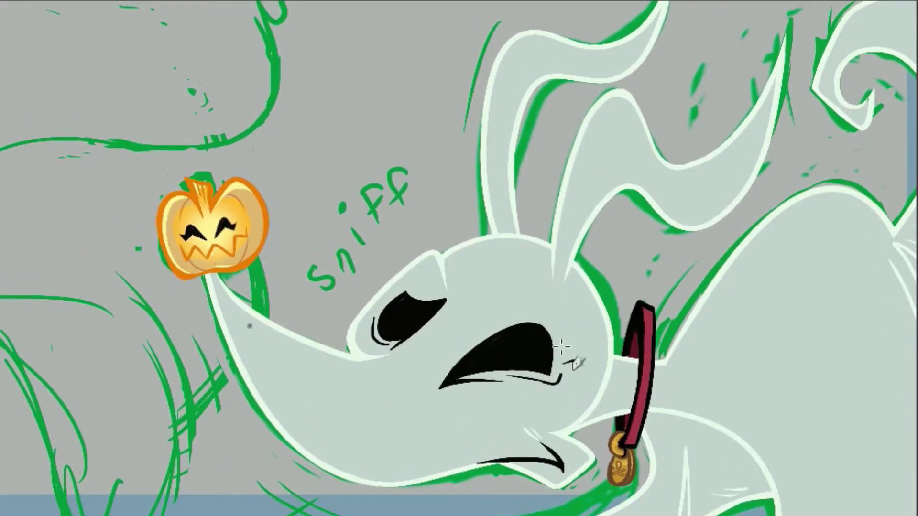
click(283, 194)
click(273, 259)
click(4, 1)
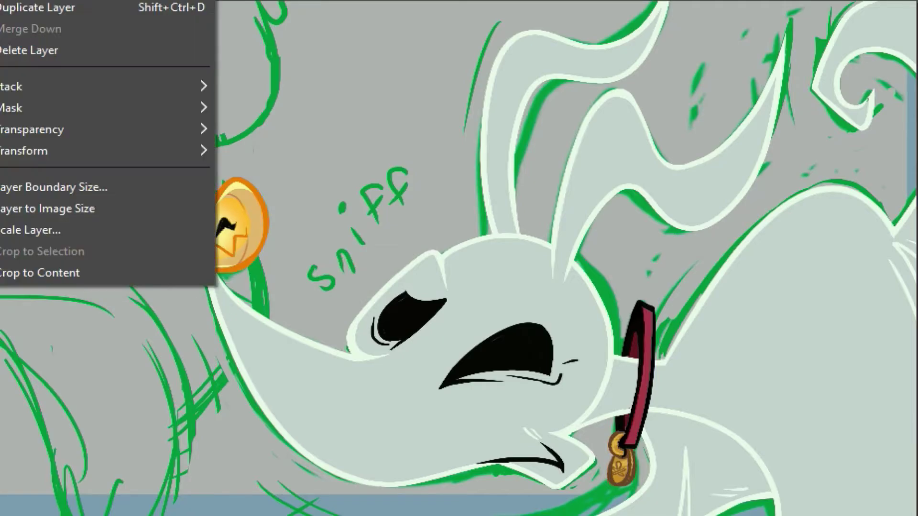
click(28, 1)
click(497, 248)
click(466, 299)
click(578, 467)
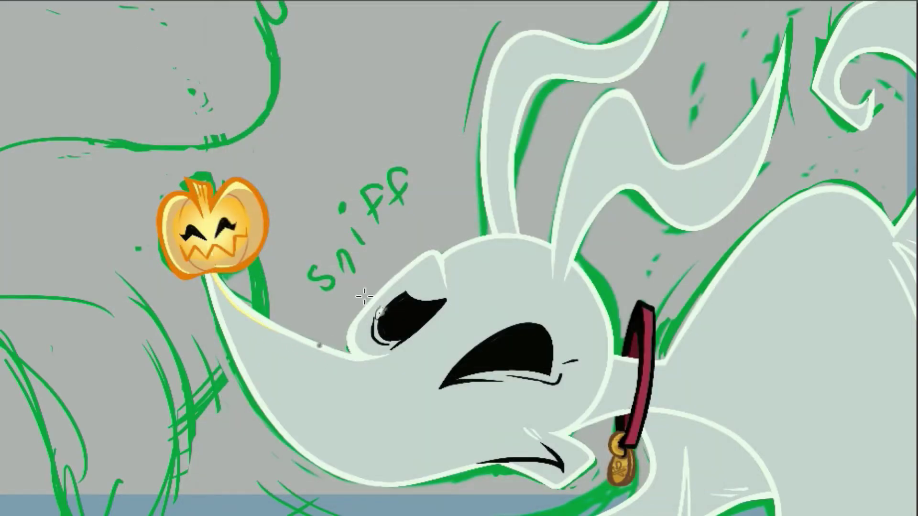
Try to paint thin pale yellow highlights along the far eye's rim and the snout's upper edge.
click(2, 1)
click(28, 230)
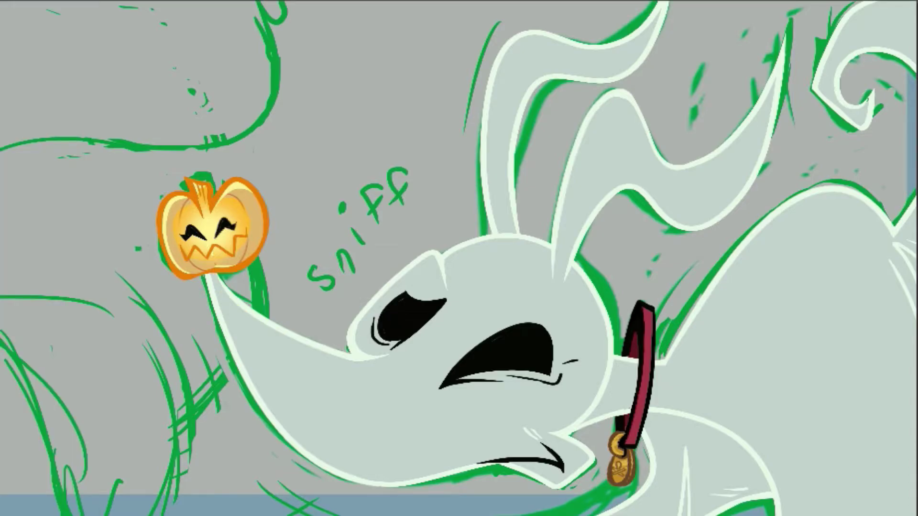
mouse_move(359, 345)
mouse_down()
mouse_move(368, 312)
mouse_move(417, 262)
mouse_move(445, 256)
mouse_up()
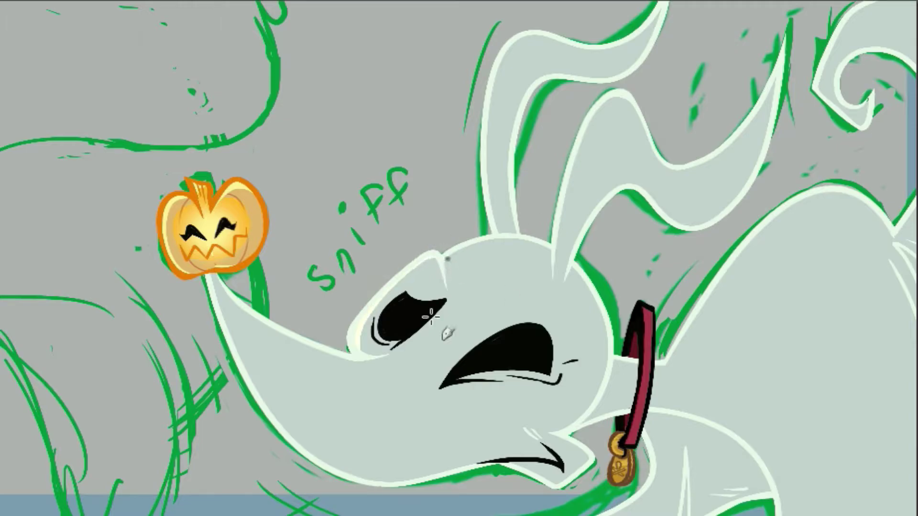
drag(355, 360, 251, 317)
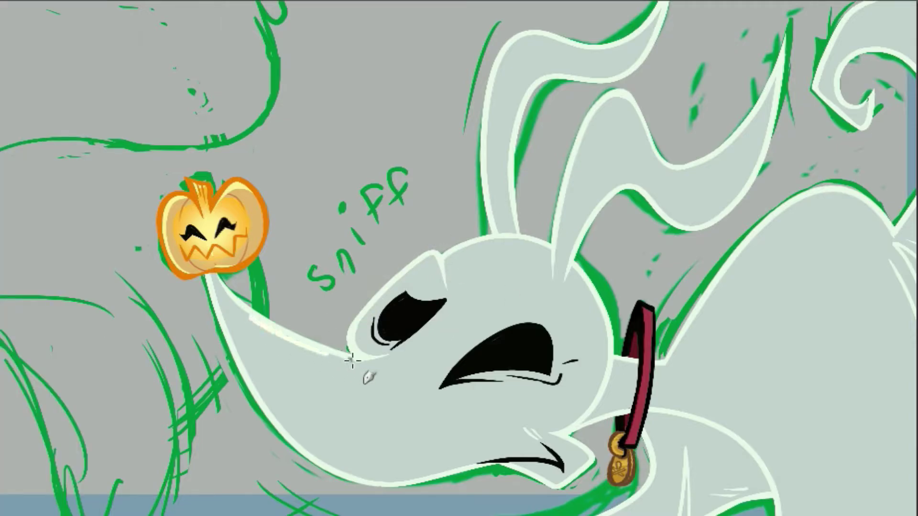
key(ctrl+z)
drag(354, 360, 247, 314)
key(ctrl+z)
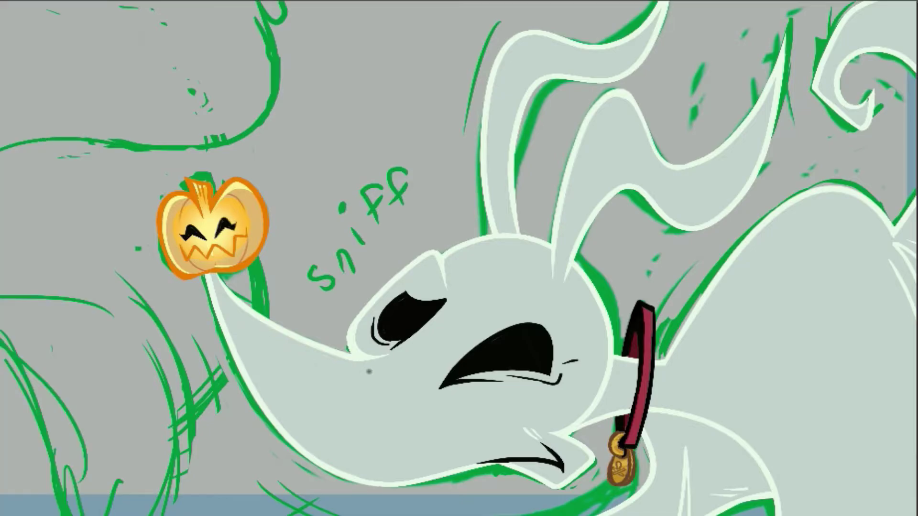
Paint soft pale yellow glows on the creature's forehead, snout tip and the bends of both ears.
drag(471, 308, 509, 286)
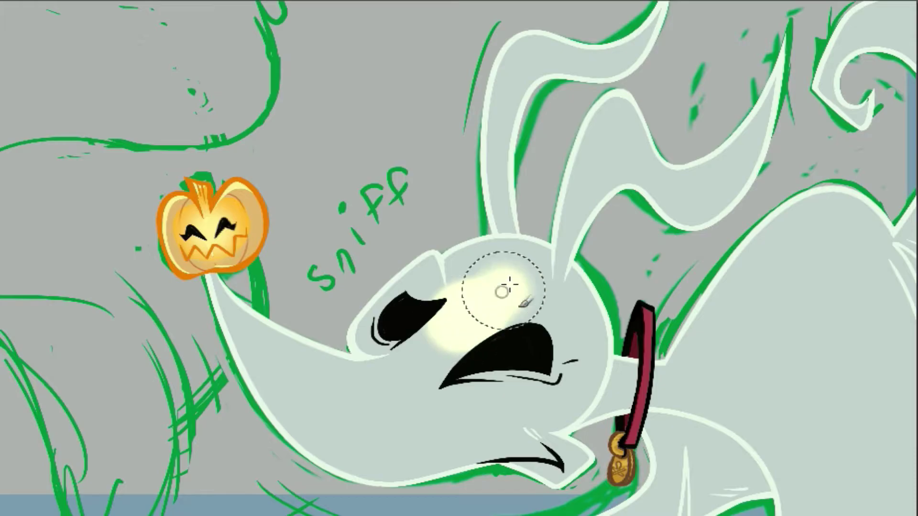
drag(223, 292, 237, 313)
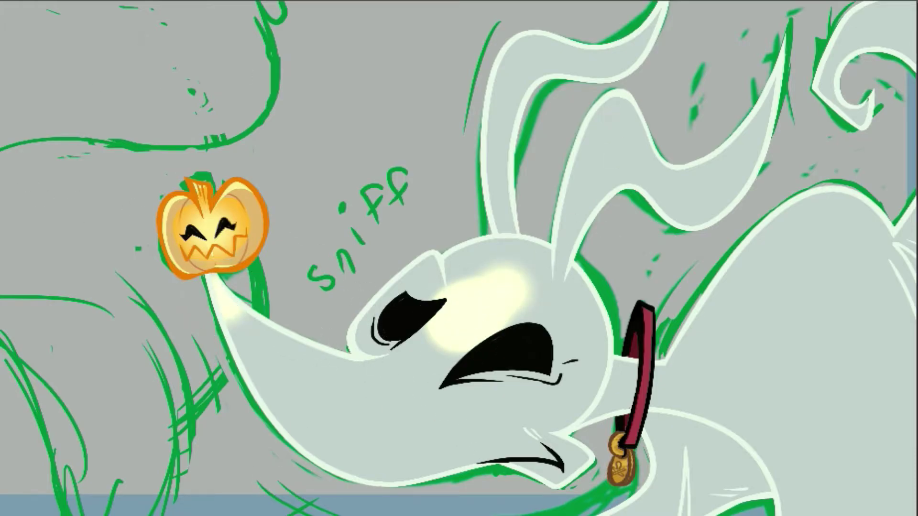
mouse_move(607, 143)
mouse_down()
mouse_move(509, 75)
mouse_move(534, 44)
mouse_up()
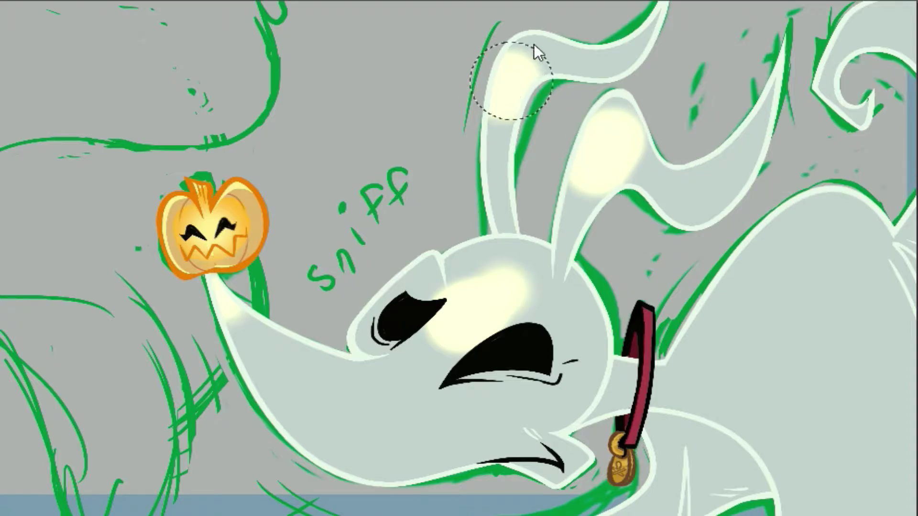
Spread the glows on the ears, forehead and snout into softer gradients with a larger brush.
mouse_move(512, 81)
mouse_down()
mouse_move(522, 96)
mouse_move(520, 51)
mouse_move(610, 143)
mouse_move(441, 354)
mouse_move(517, 303)
mouse_up()
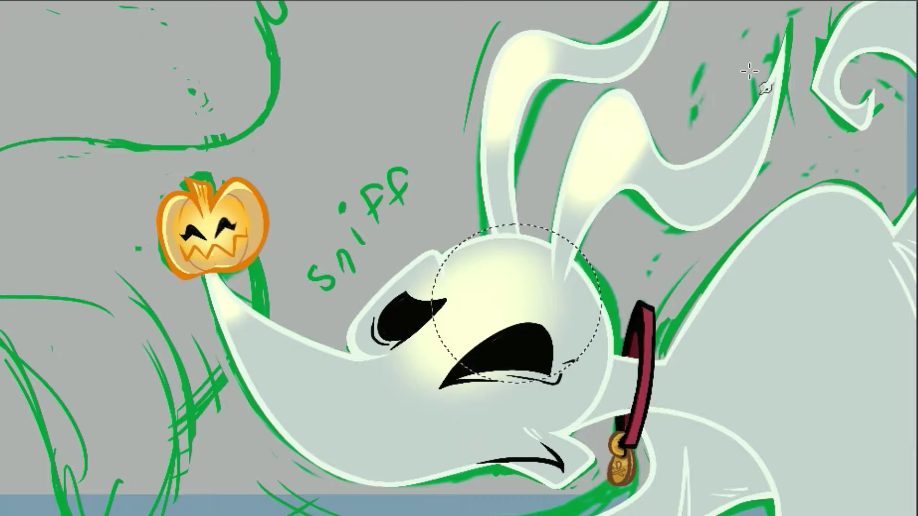
key(ctrl+z)
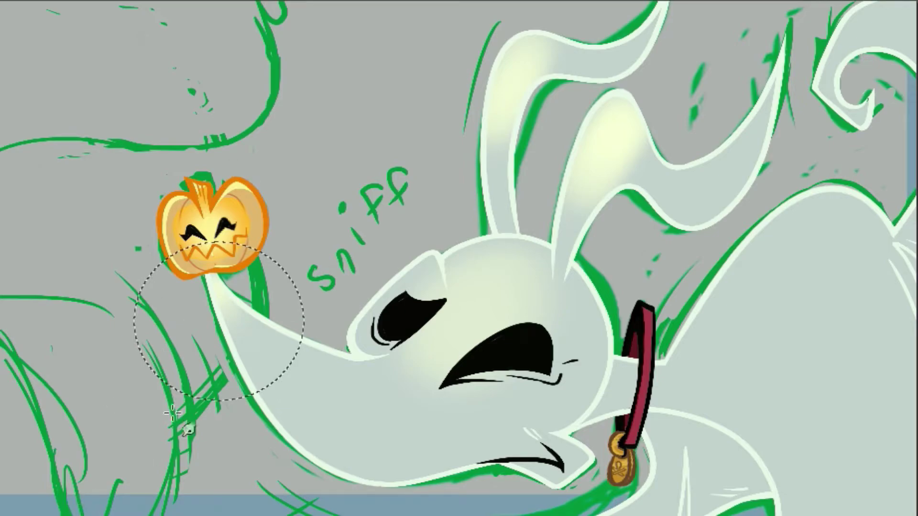
drag(219, 321, 287, 399)
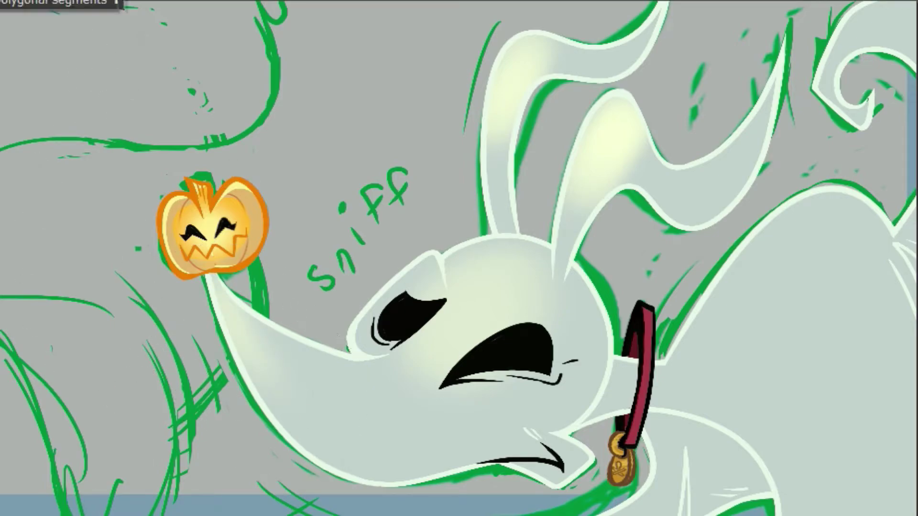
Paint a large soft pale yellow glow on the creature's back and smudge it outward across the body.
click(135, 443)
click(146, 471)
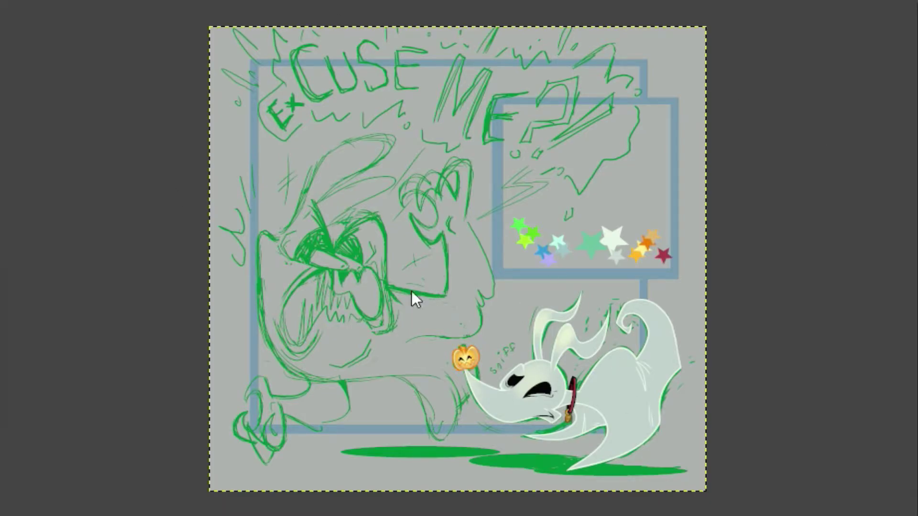
mouse_move(603, 362)
mouse_down()
mouse_move(621, 364)
mouse_move(623, 392)
mouse_up()
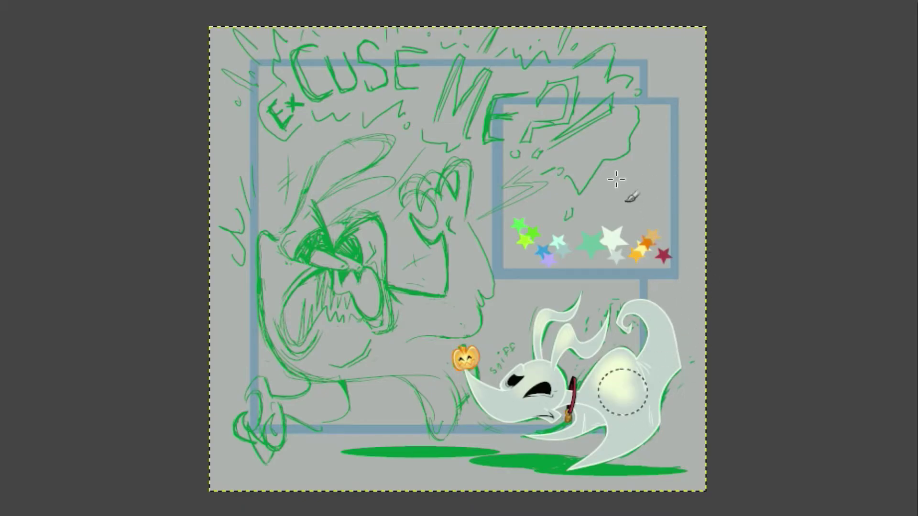
key(s)
mouse_move(621, 378)
mouse_down()
mouse_move(656, 372)
mouse_move(661, 358)
mouse_up()
mouse_move(605, 399)
mouse_down()
mouse_move(618, 374)
mouse_move(631, 399)
mouse_up()
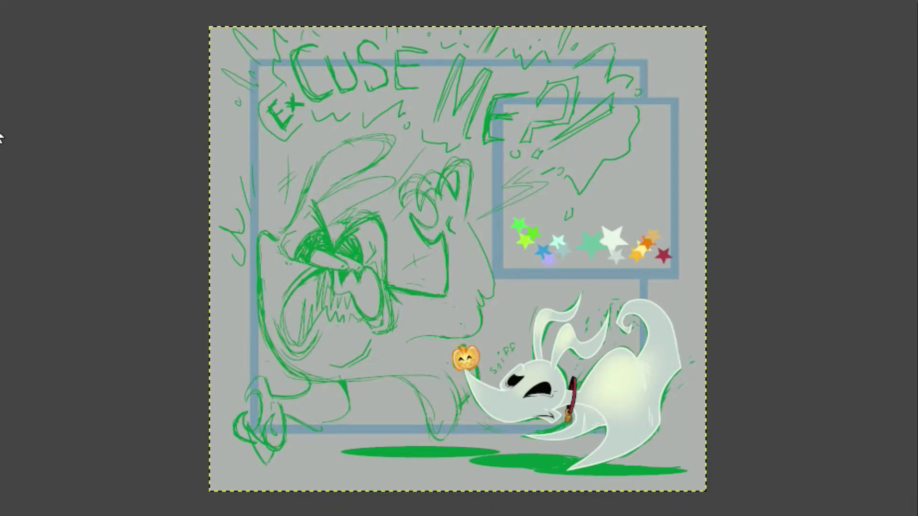
Try recolouring the pale yellow glows on the ghost dog by shifting their hue with Hue-Chroma.
click(19, 0)
click(53, 0)
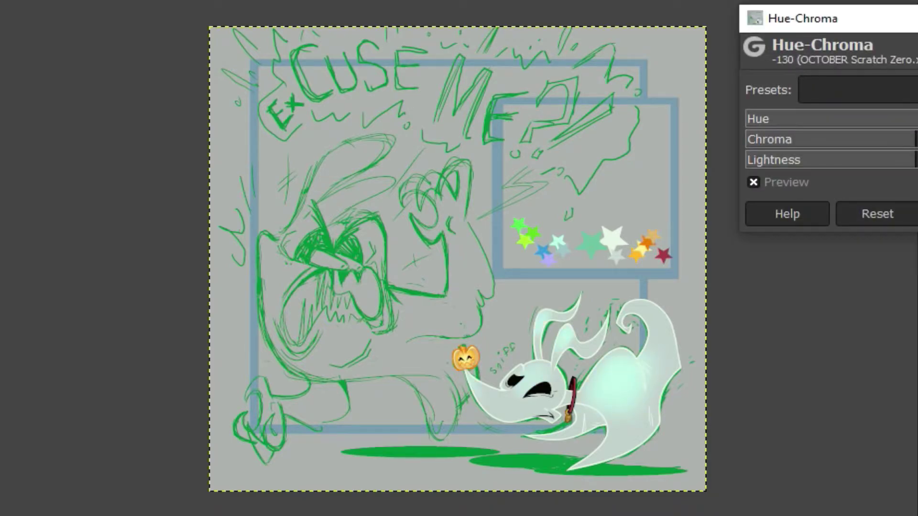
drag(916, 127, 770, 127)
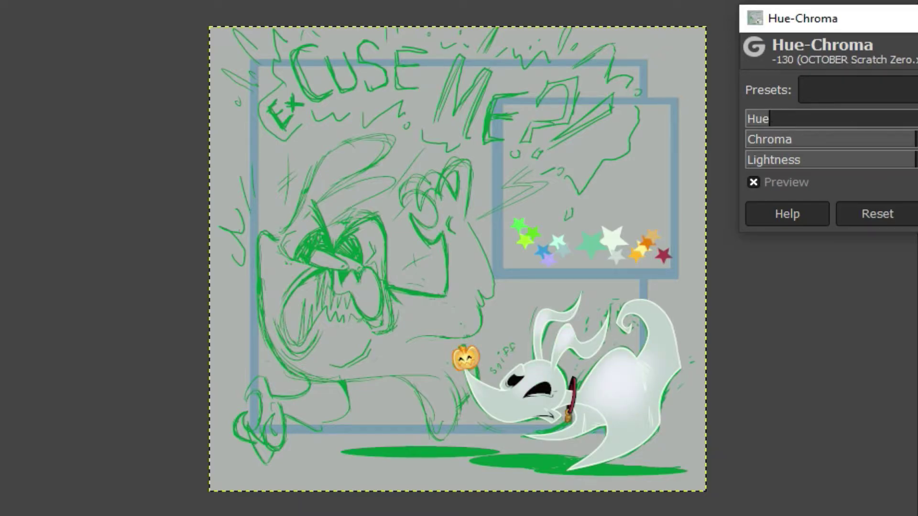
click(917, 120)
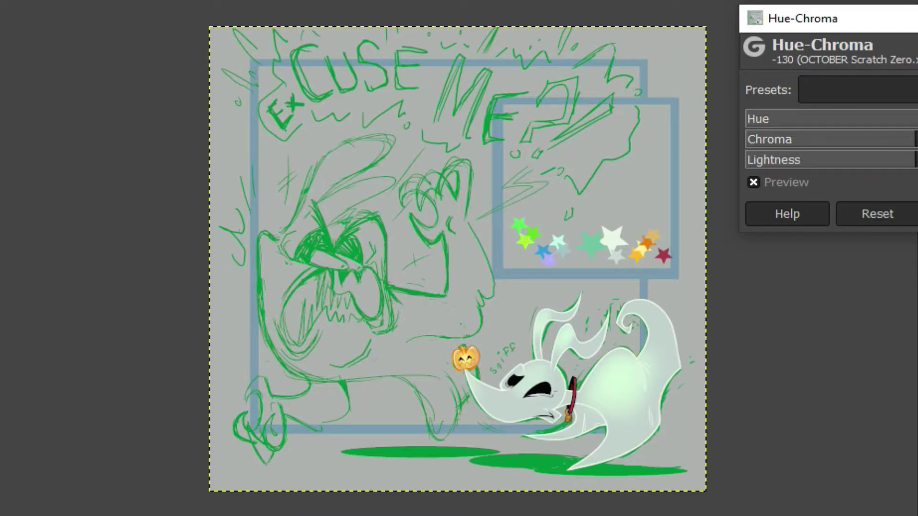
key(Escape)
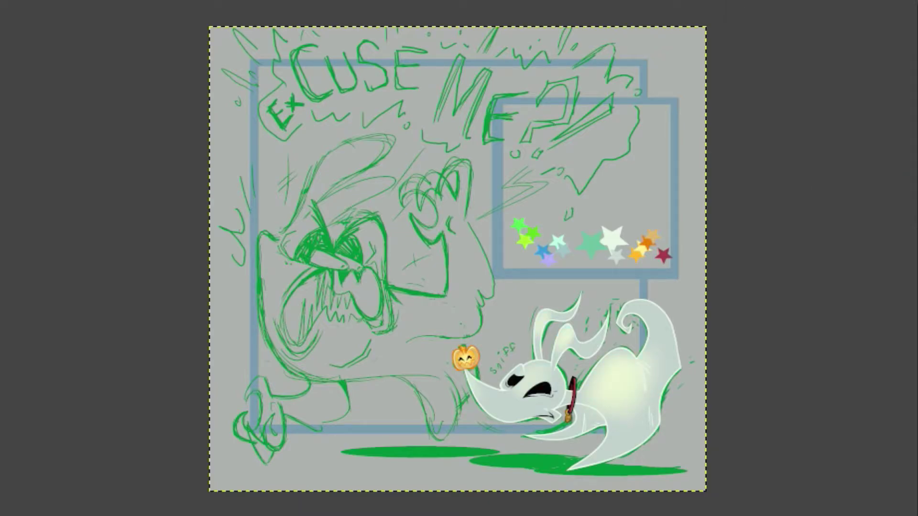
Switch the glow layer to a darker blend mode and paint a soft glow patch across the ghost dog's head.
key(Down)
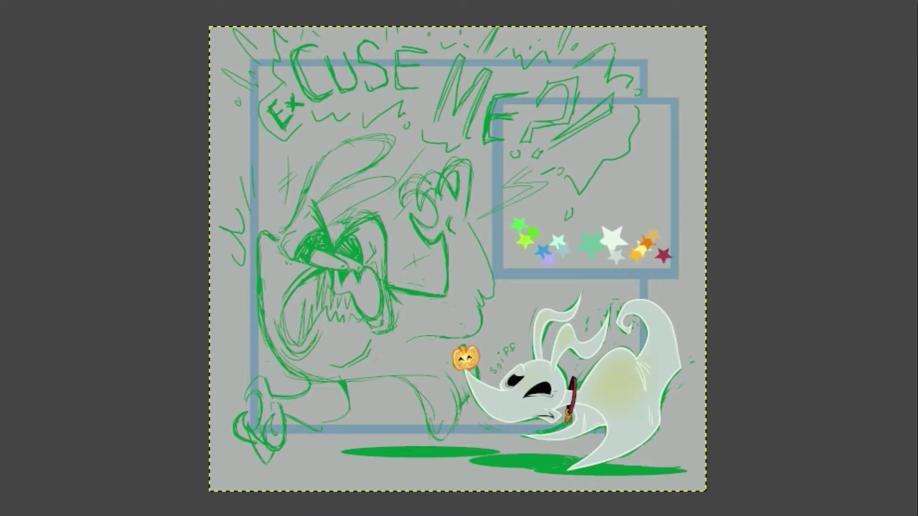
click(22, 0)
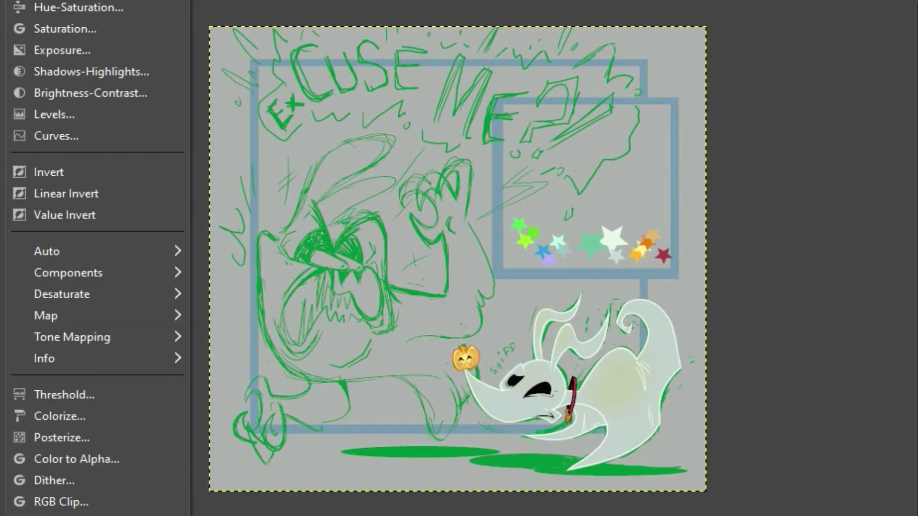
click(63, 0)
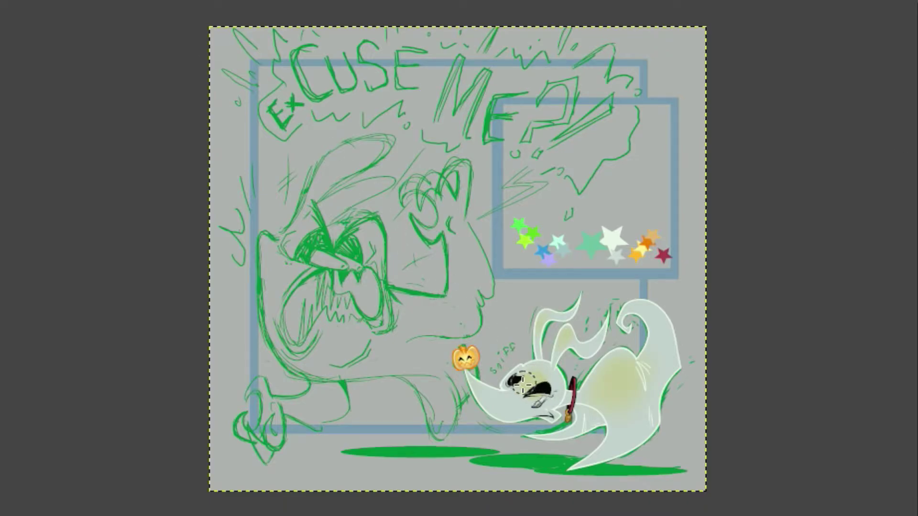
mouse_move(540, 384)
mouse_down()
mouse_move(532, 381)
mouse_move(544, 400)
mouse_move(551, 386)
mouse_move(540, 371)
mouse_up()
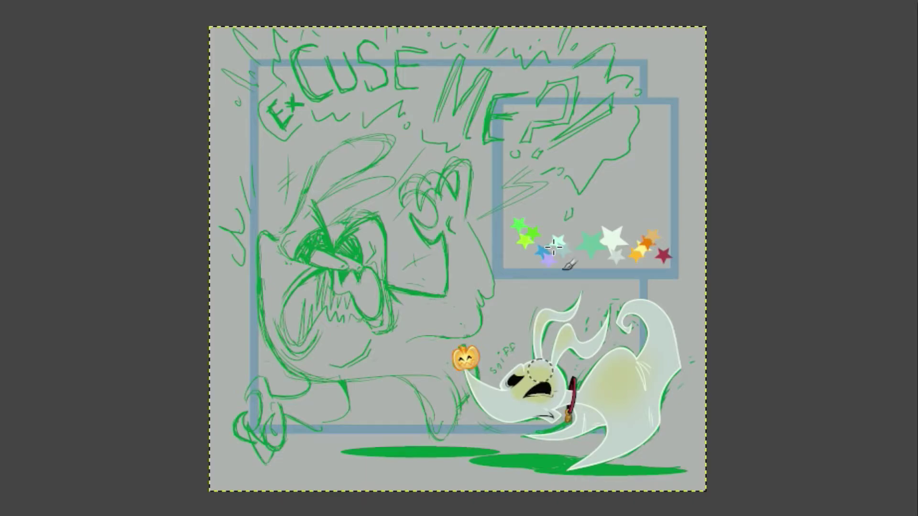
Shift the ghost dog's yellow shading to a soft blue and lower its lightness and chroma with Hue-Chroma.
click(90, 73)
mouse_move(904, 123)
mouse_down()
mouse_move(861, 123)
mouse_move(917, 120)
mouse_up()
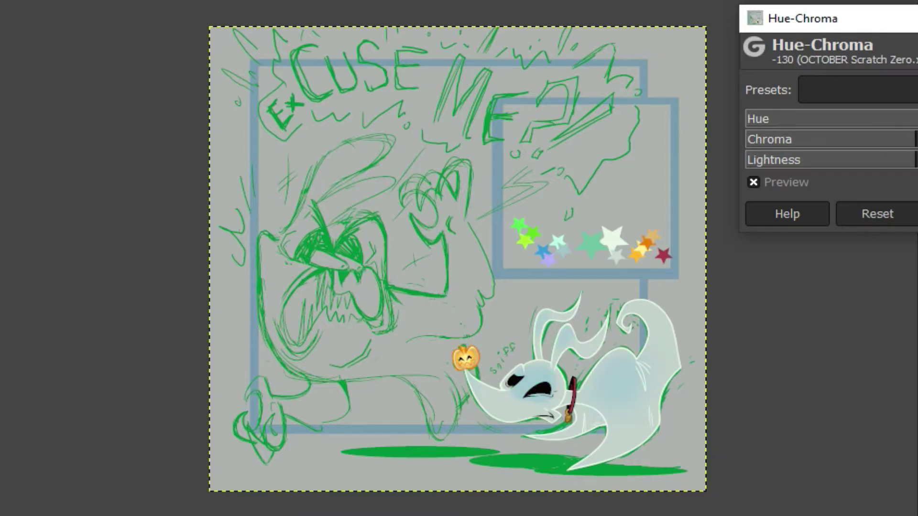
mouse_move(914, 161)
mouse_down()
mouse_move(885, 162)
mouse_move(900, 162)
mouse_move(917, 142)
mouse_move(872, 142)
mouse_up()
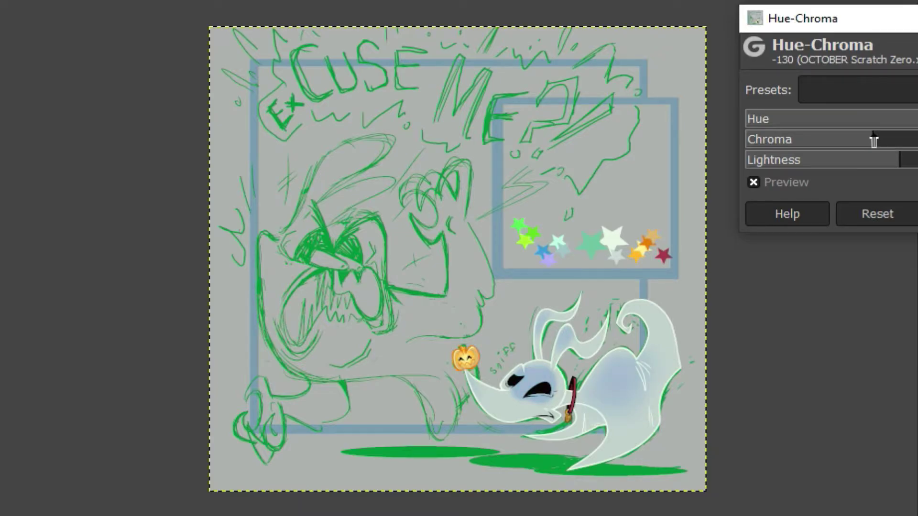
key(Return)
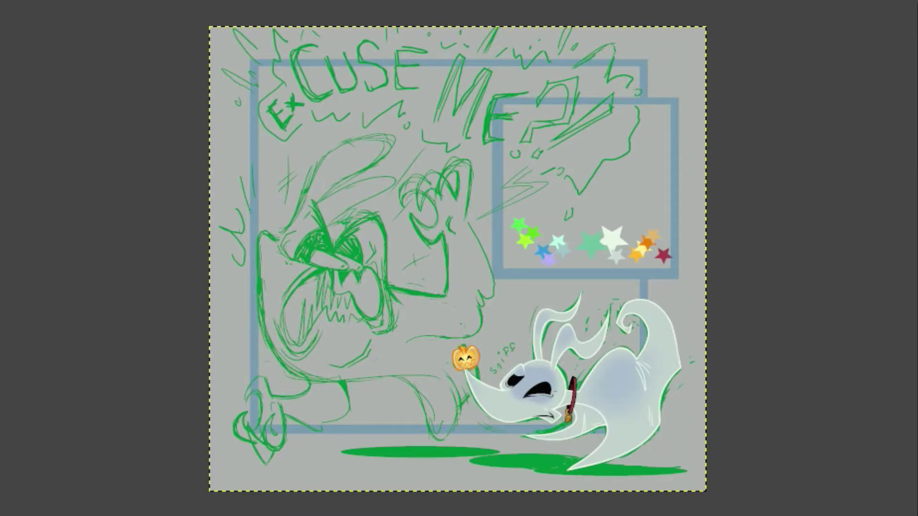
Try to paint extra shading around the ghost dog's far eye and forehead.
mouse_move(531, 398)
mouse_down()
mouse_move(512, 395)
mouse_move(535, 374)
mouse_move(532, 394)
mouse_move(540, 380)
mouse_move(514, 373)
mouse_move(545, 377)
mouse_move(524, 382)
mouse_up()
click(14, 314)
click(517, 376)
key(ctrl+z)
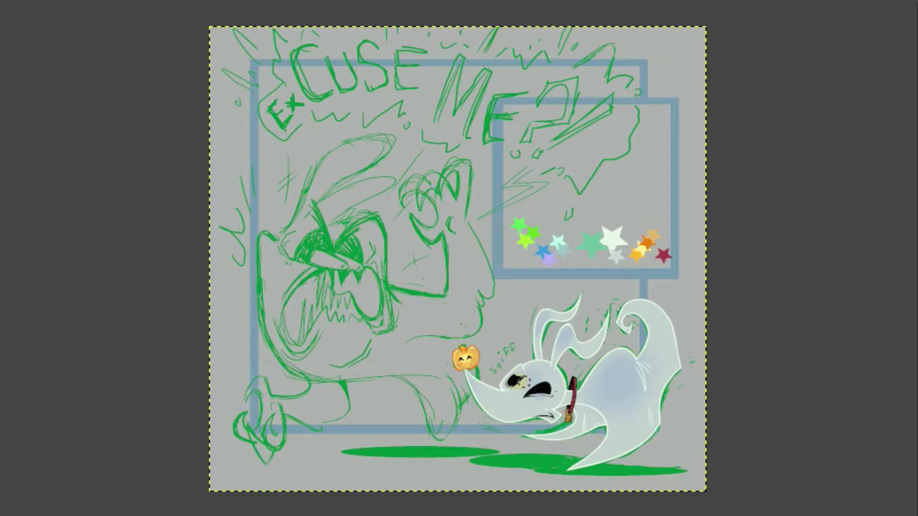
key(ctrl+z)
Paint soft blue shading on the ghost dog's front leg below the collar.
click(141, 159)
right_click(551, 416)
click(551, 416)
key(ctrl+z)
key(shift+e)
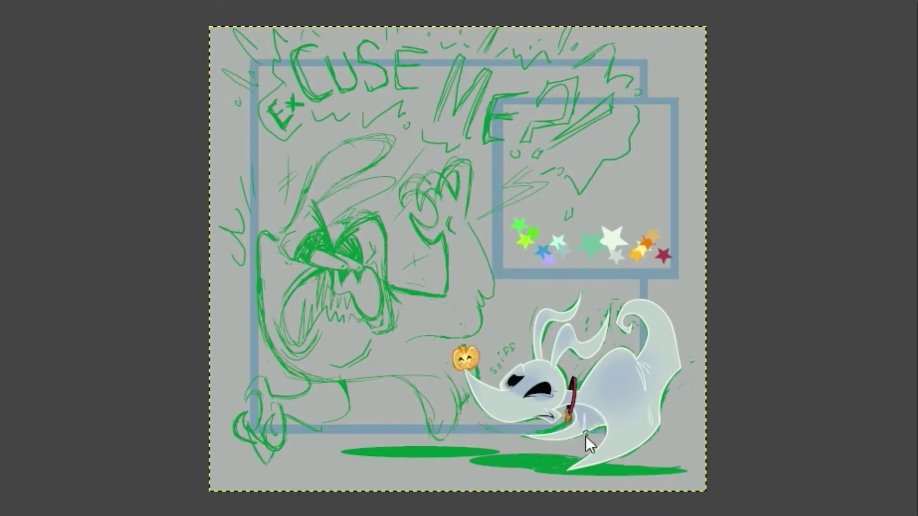
mouse_move(587, 434)
mouse_down()
mouse_move(590, 421)
mouse_move(578, 423)
mouse_up()
key(ctrl+z)
click(283, 194)
click(274, 260)
Create a new layer for the ghost dog's highlights.
click(23, 92)
click(4, 1)
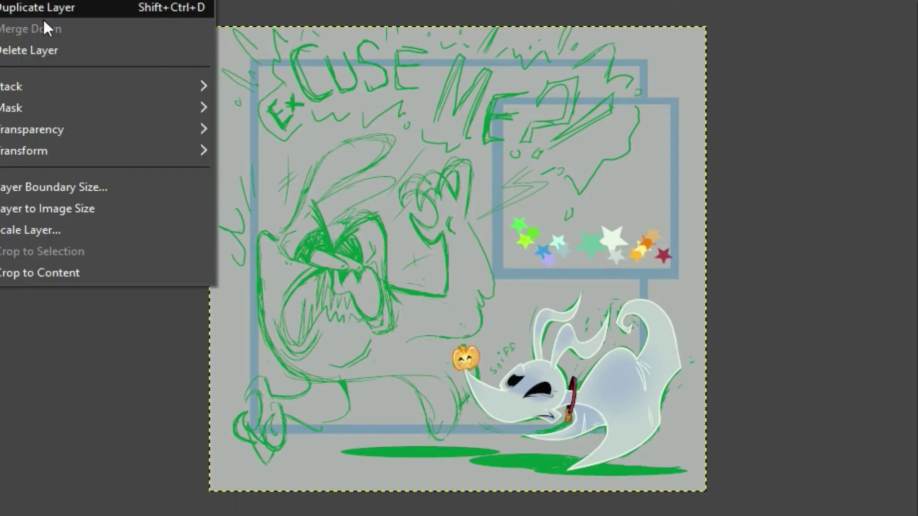
click(29, 1)
click(580, 473)
key(Return)
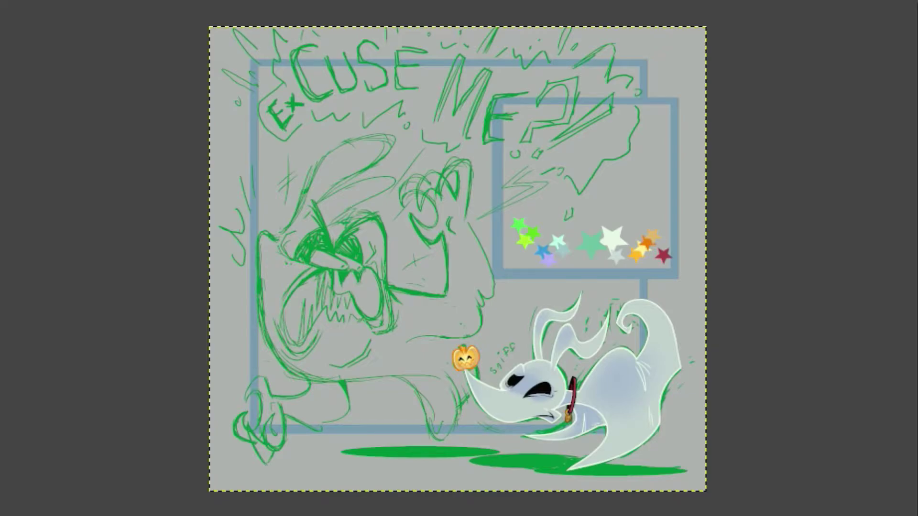
click(149, 494)
click(151, 469)
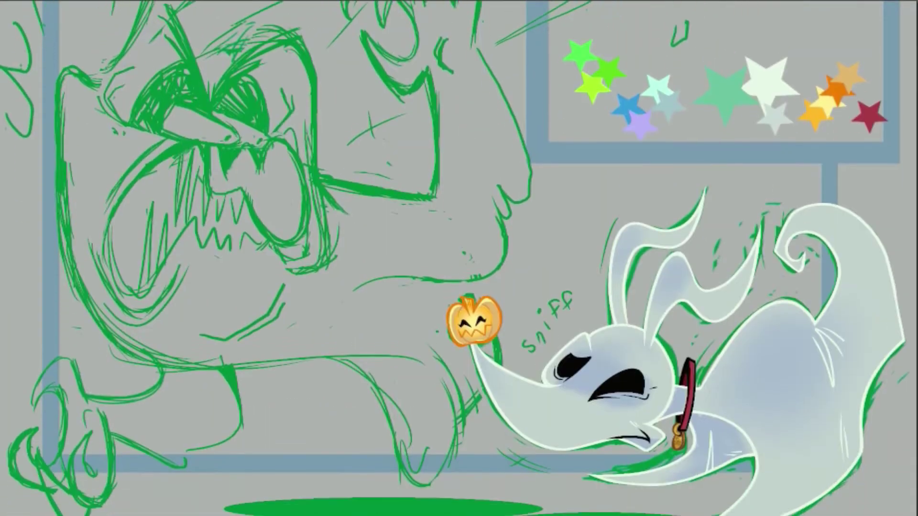
Paint pale highlights along the ghost dog's brow, top of the head, snout and ear bends.
drag(580, 335, 592, 351)
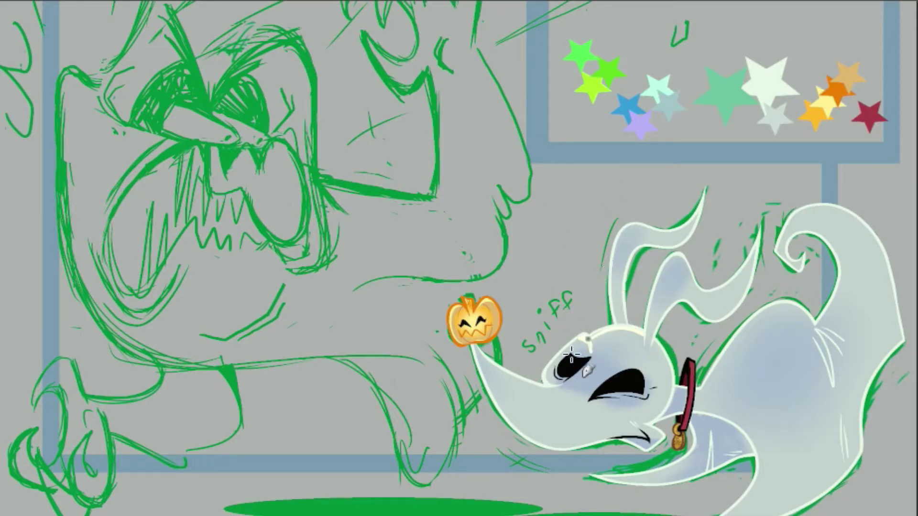
drag(554, 390, 577, 380)
mouse_move(617, 320)
mouse_down()
mouse_move(612, 273)
mouse_move(630, 227)
mouse_move(611, 299)
mouse_up()
key(ctrl+z)
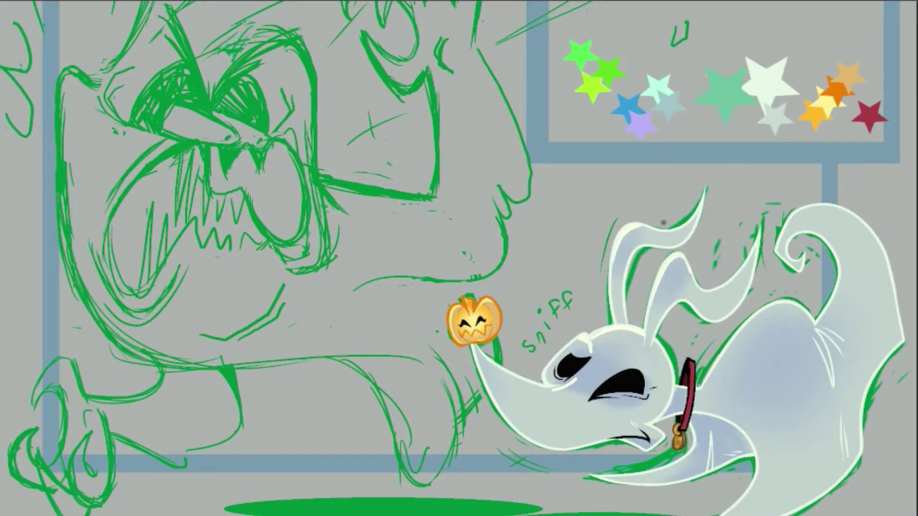
Smudge the ear and head highlights into soft gradients and add matching blended highlights along the tail and back.
key(s)
drag(662, 290, 682, 257)
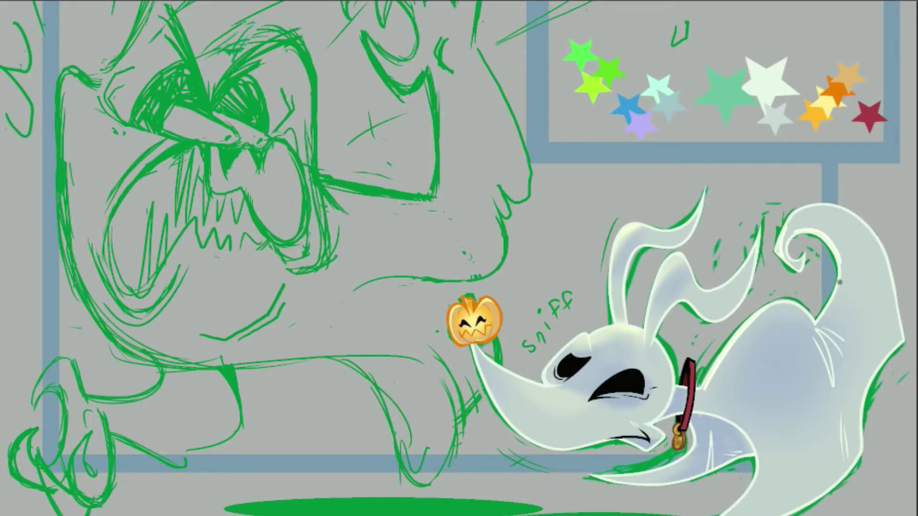
mouse_move(782, 263)
mouse_down()
mouse_move(820, 230)
mouse_move(829, 237)
mouse_move(822, 221)
mouse_move(853, 290)
mouse_up()
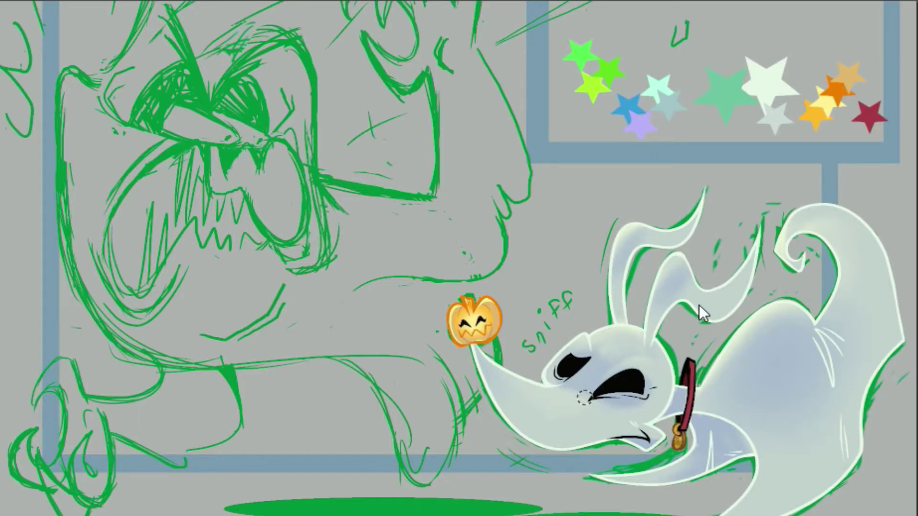
scroll(699, 305, down, 2)
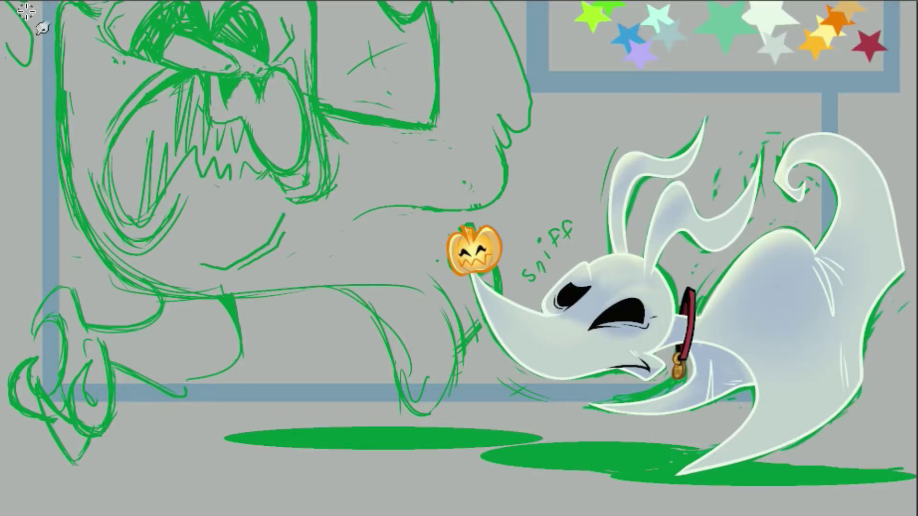
Create a new transparent layer with a different composite mode.
key(shift+ctrl+n)
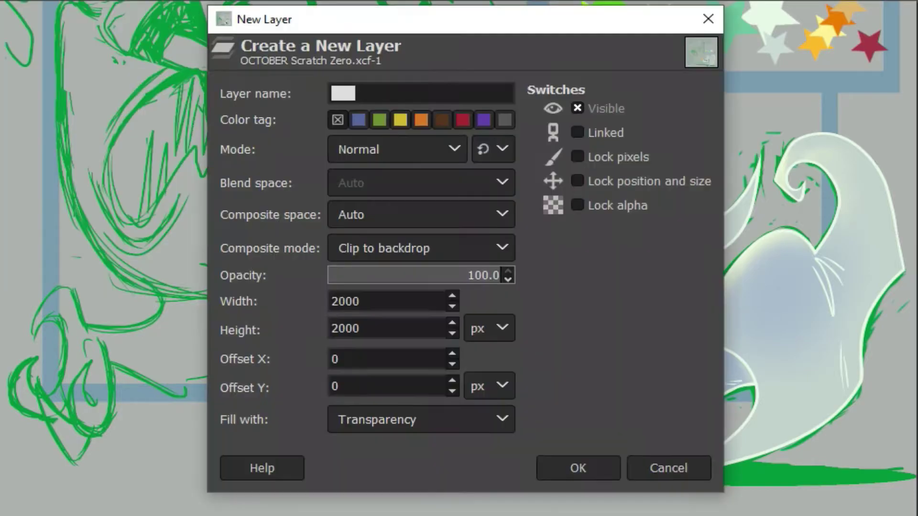
click(485, 241)
click(363, 199)
click(593, 462)
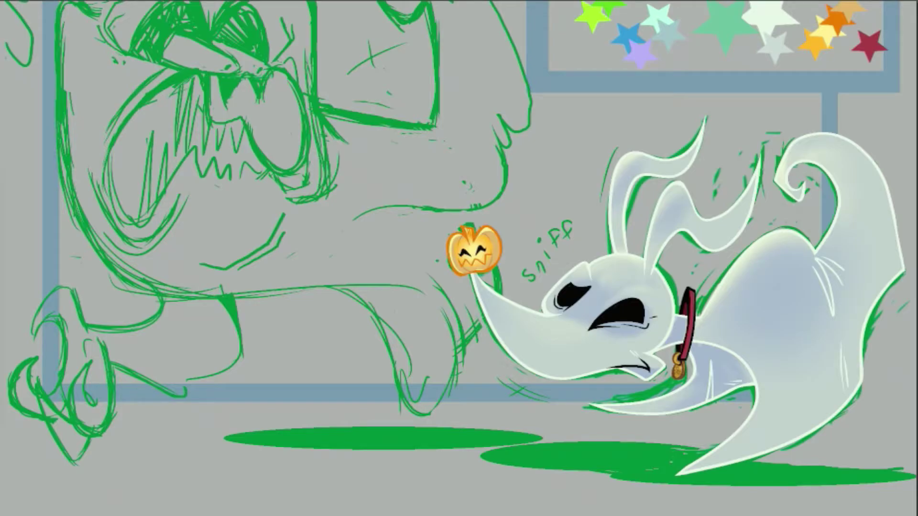
drag(413, 182, 413, 249)
click(1, 1)
click(10, 1)
Recolour the green sketch to a rust orange and darken its layer with Hue-Chroma.
scroll(97, 74, up, 1)
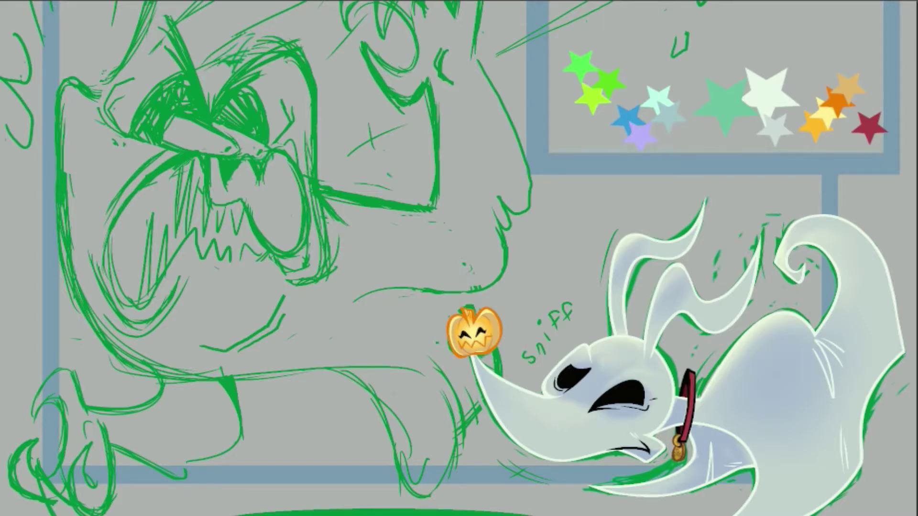
drag(377, 515, 308, 515)
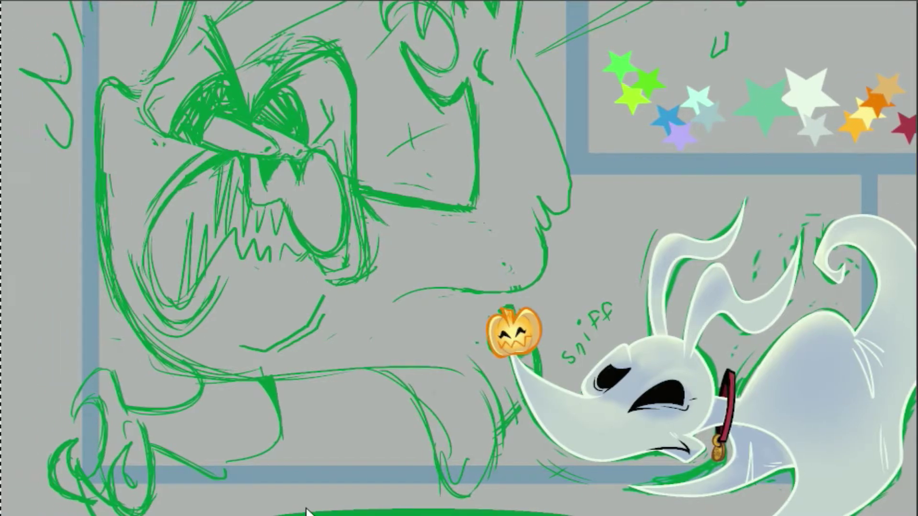
drag(917, 340, 917, 298)
click(19, 0)
click(52, 0)
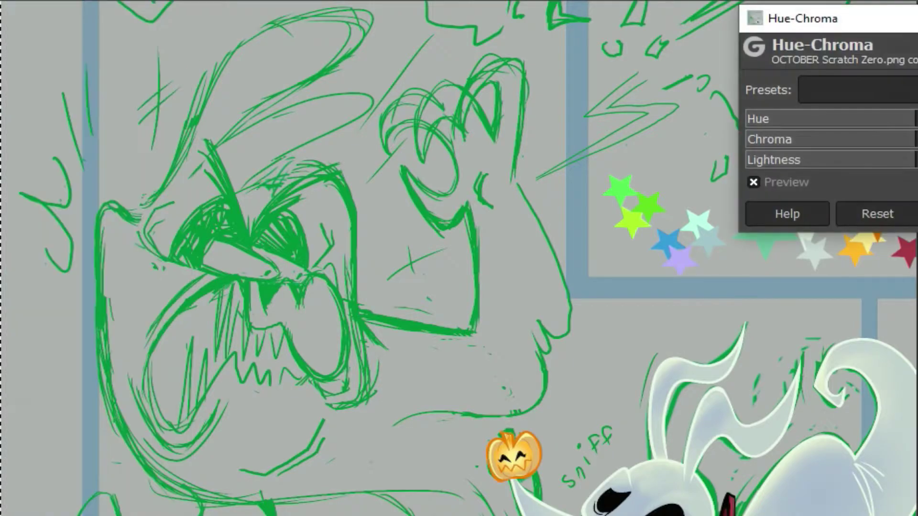
click(828, 119)
drag(915, 160, 894, 160)
key(Return)
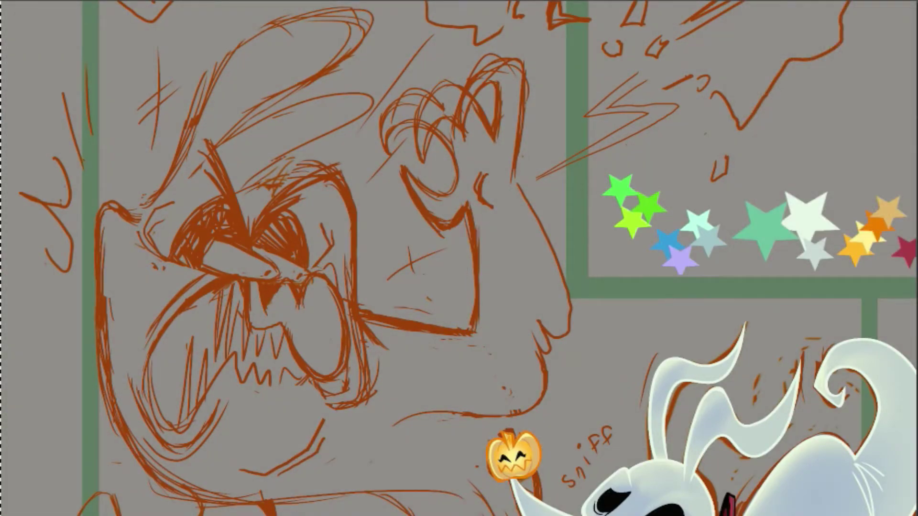
Try to ink the large angry creature's outer jaw and belly outline in mint green.
scroll(459, 258, up, 3)
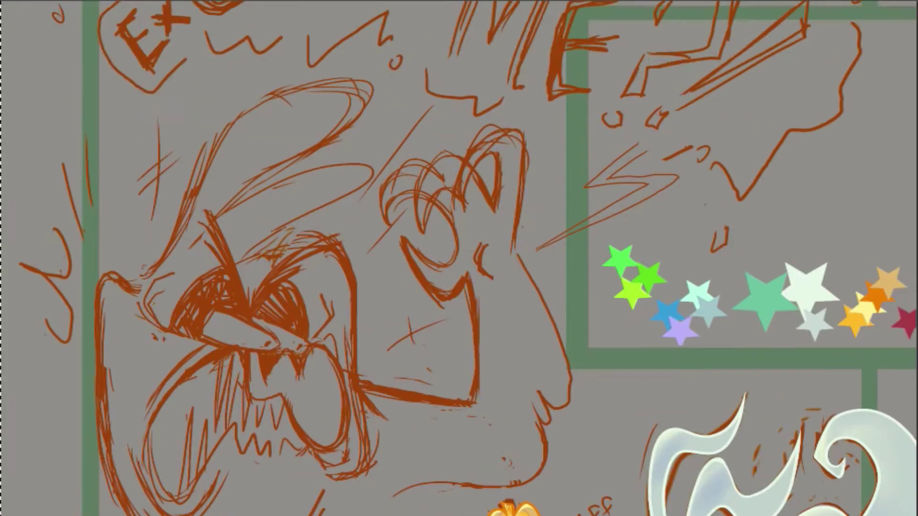
scroll(459, 258, down, 5)
scroll(459, 258, up, 1)
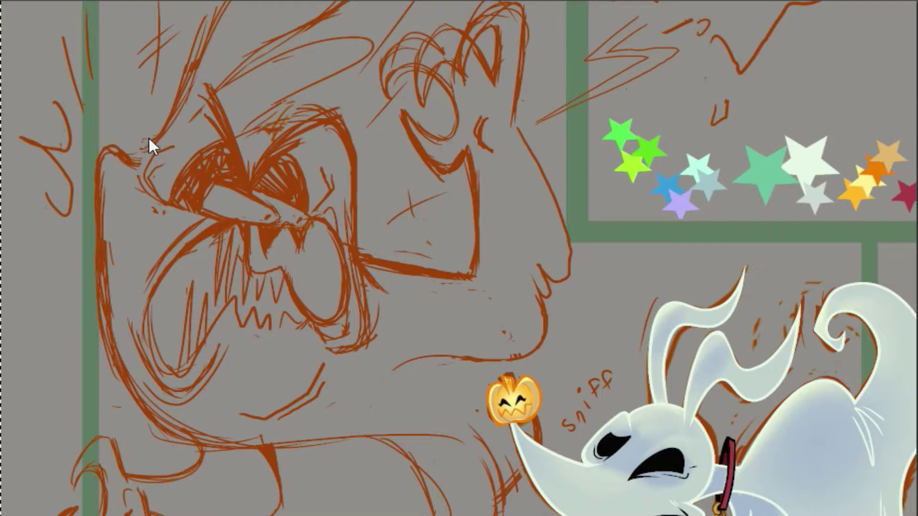
mouse_move(98, 162)
mouse_down()
mouse_move(111, 327)
mouse_move(290, 437)
mouse_move(320, 427)
mouse_up()
key(alt+e)
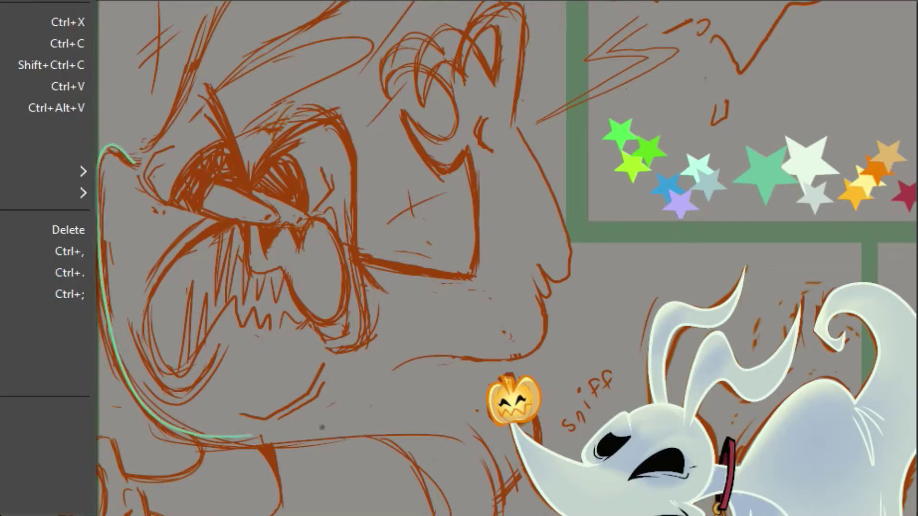
key(ctrl+z)
Ink the large creature's head edge in mint green from the brow around the cheek to the mouth corner, redrawing it until smooth.
scroll(149, 152, up, 2)
scroll(459, 259, up, 1)
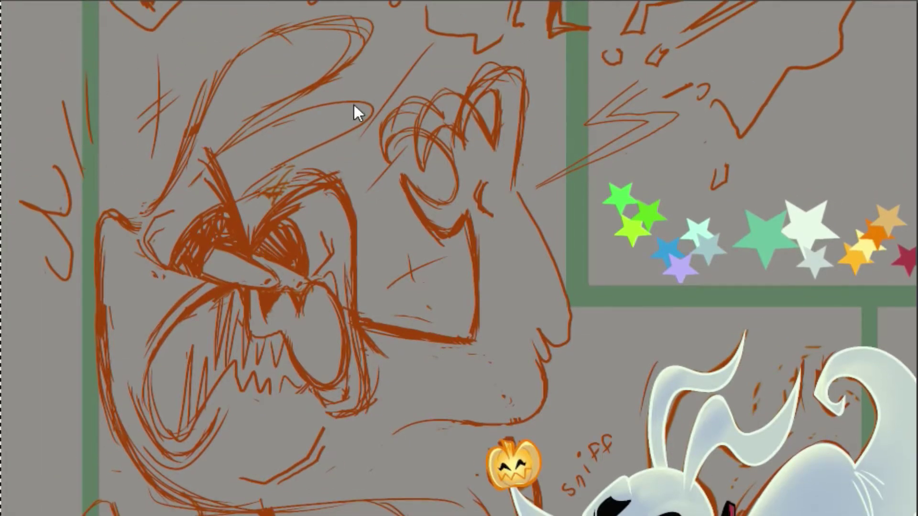
mouse_move(233, 200)
mouse_down()
mouse_move(308, 170)
mouse_move(348, 283)
mouse_move(357, 414)
mouse_move(317, 329)
mouse_up()
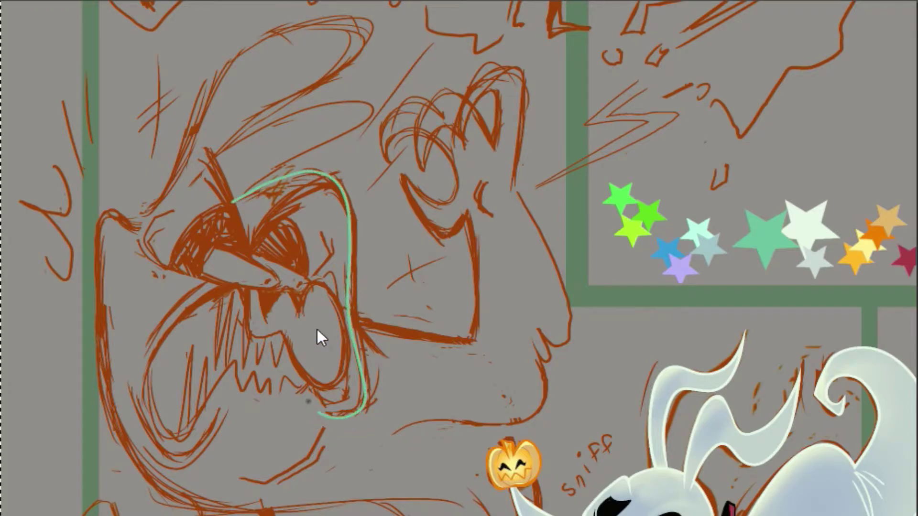
key(ctrl+z)
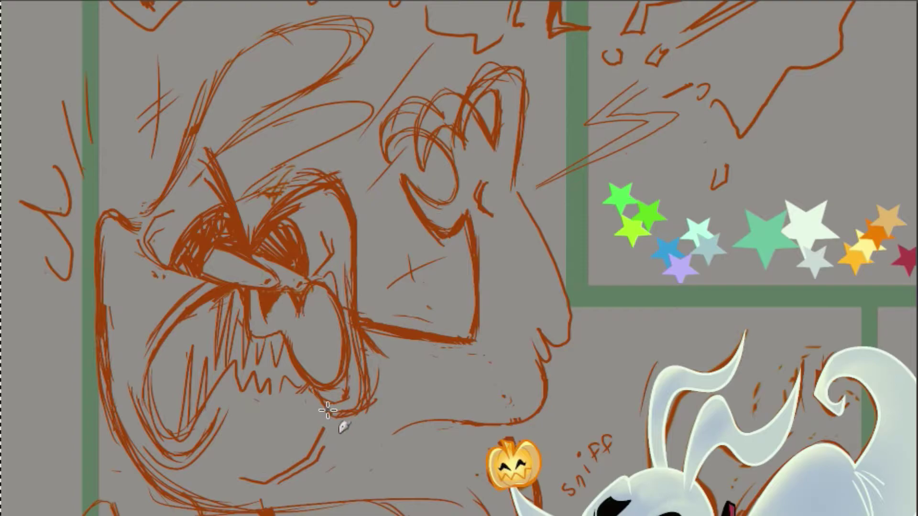
mouse_move(327, 410)
mouse_down()
mouse_move(369, 400)
mouse_move(350, 227)
mouse_move(323, 170)
mouse_move(252, 181)
mouse_move(304, 147)
mouse_move(293, 175)
mouse_move(372, 187)
mouse_move(354, 258)
mouse_move(349, 213)
mouse_move(262, 169)
mouse_up()
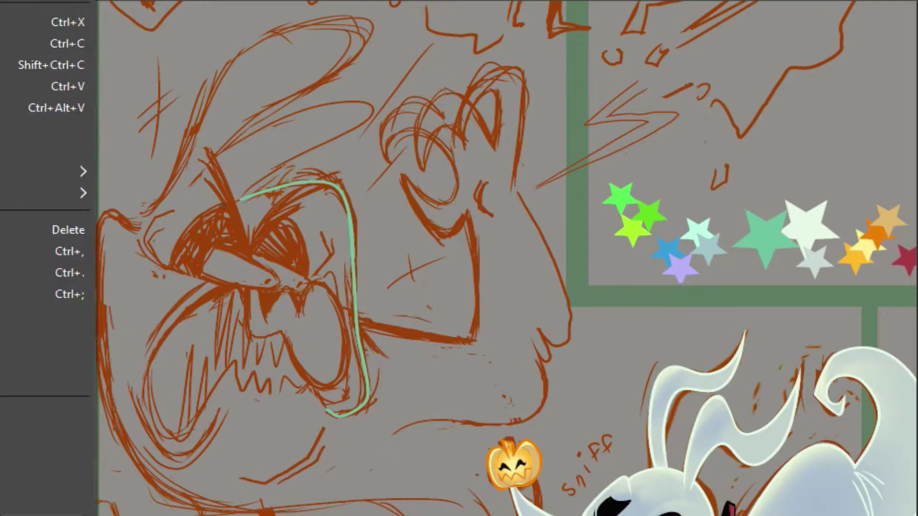
key(ctrl+z)
mouse_move(233, 206)
mouse_down()
mouse_move(328, 174)
mouse_move(353, 253)
mouse_up()
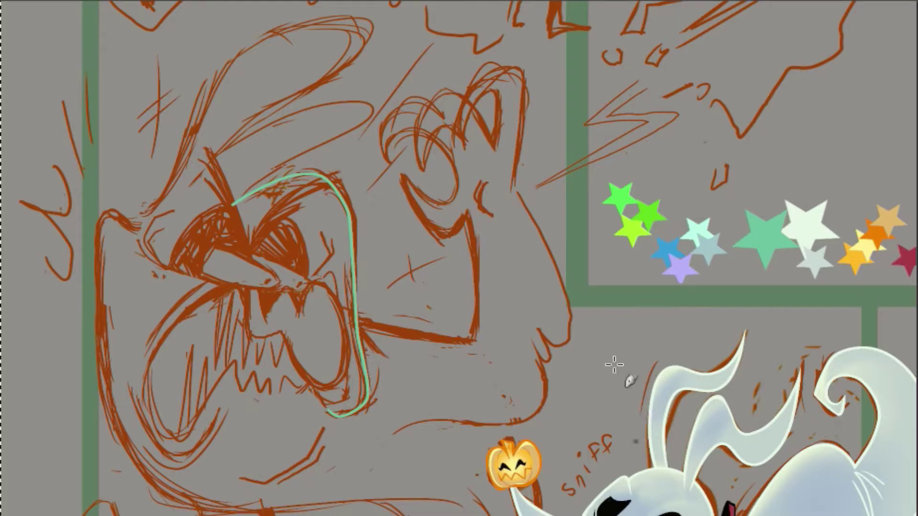
drag(643, 383, 638, 440)
key(ctrl+z)
mouse_move(191, 181)
mouse_down()
mouse_move(371, 36)
mouse_move(178, 150)
mouse_move(137, 214)
mouse_move(165, 194)
mouse_move(236, 56)
mouse_up()
key(alt+e)
key(Escape)
key(ctrl+z)
key(ctrl+z)
Ink the large creature's left head corner and its tall upper ear in mint green, cleaning up where the lines meet.
mouse_move(138, 229)
mouse_down()
mouse_move(107, 206)
mouse_move(99, 271)
mouse_up()
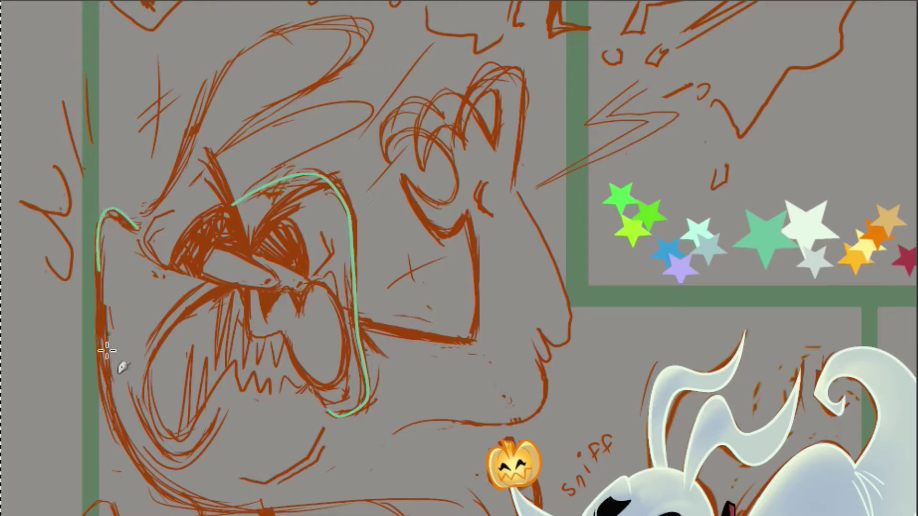
mouse_move(136, 222)
mouse_down()
mouse_move(370, 32)
mouse_move(191, 184)
mouse_up()
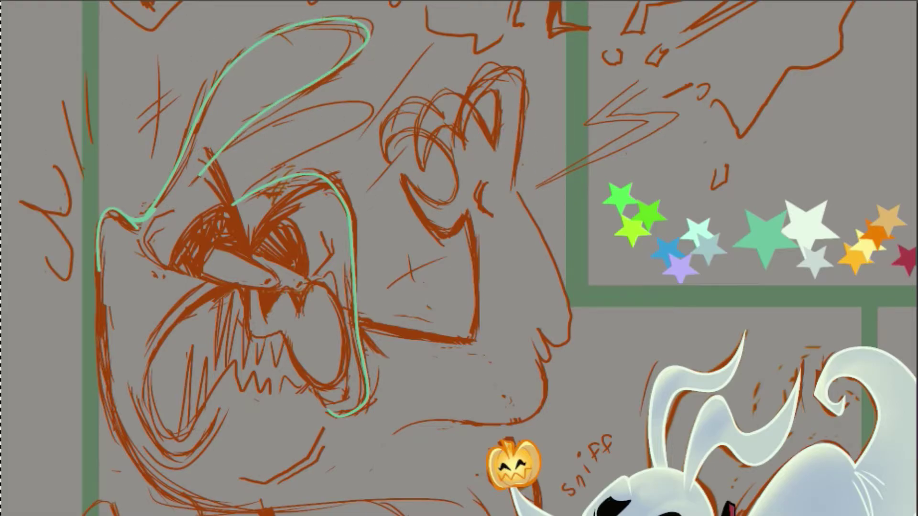
drag(143, 221, 153, 216)
Zoom to 50% and ink the creature's lower ear in mint green, joining it to the upper ear and the head edge.
click(152, 515)
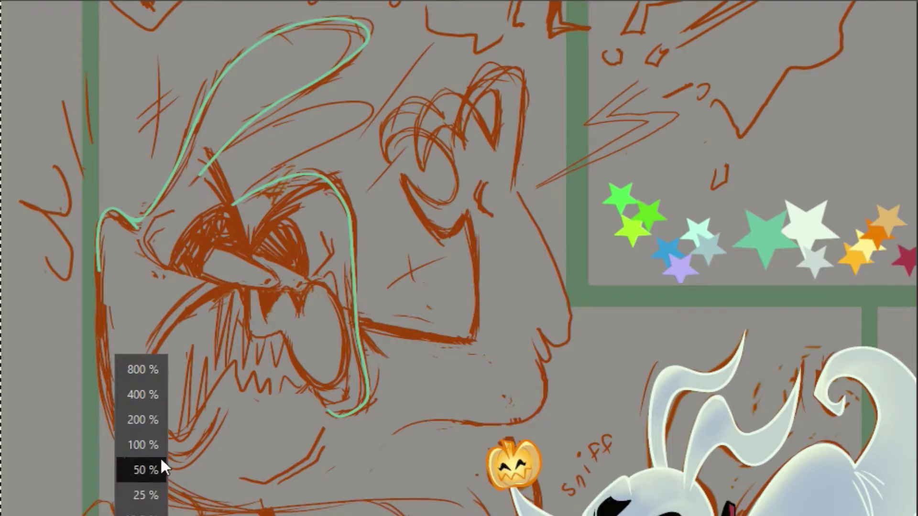
click(161, 464)
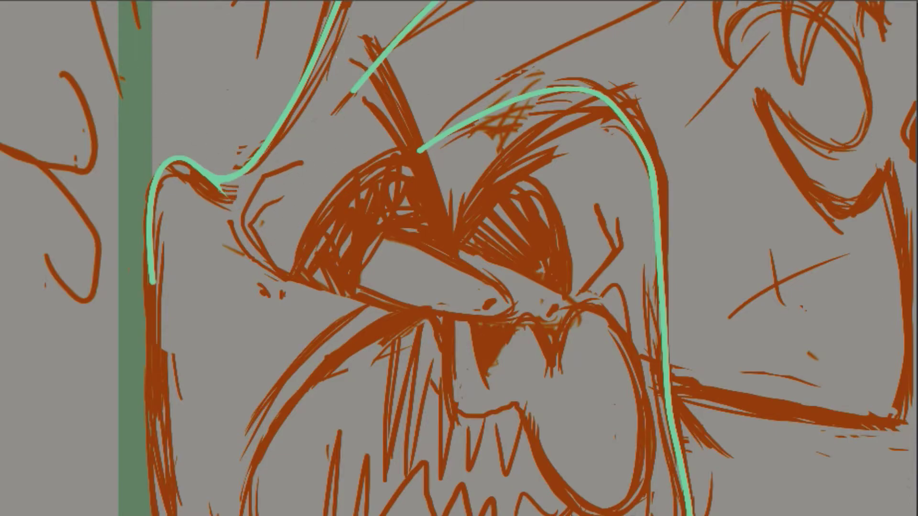
scroll(345, 58, up, 5)
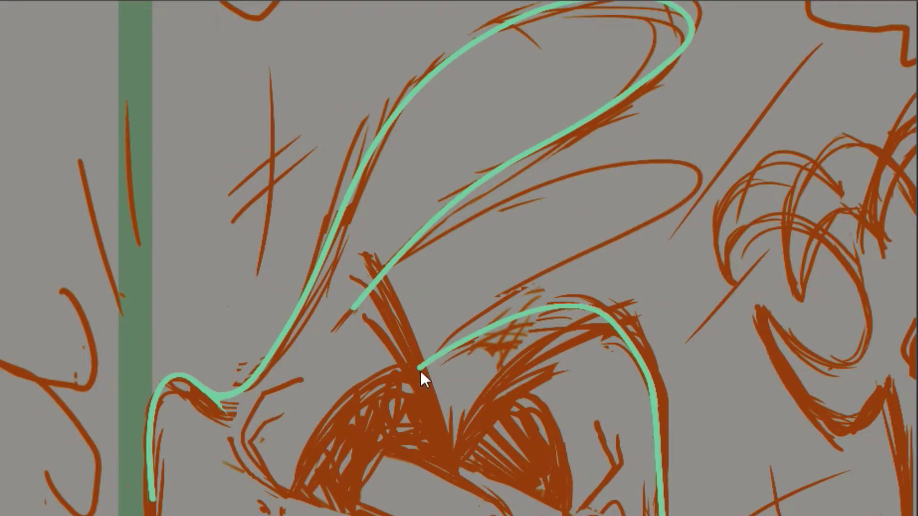
mouse_move(420, 369)
mouse_down()
mouse_move(530, 287)
mouse_move(480, 221)
mouse_move(345, 324)
mouse_up()
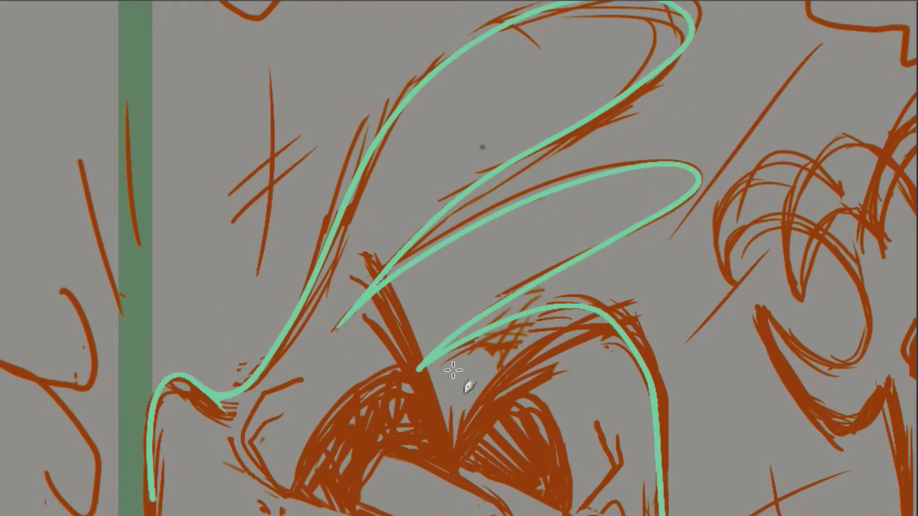
scroll(606, 275, down, 8)
scroll(606, 275, up, 3)
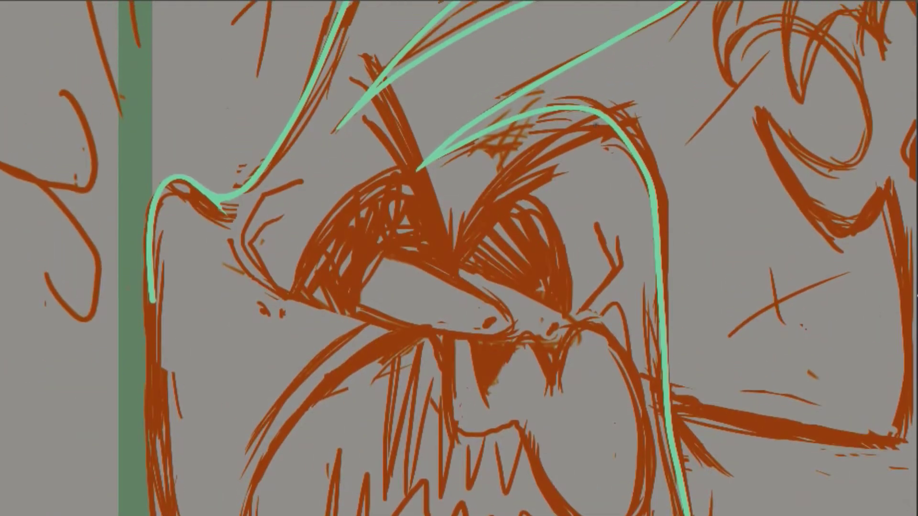
scroll(829, 205, down, 2)
scroll(902, 219, up, 6)
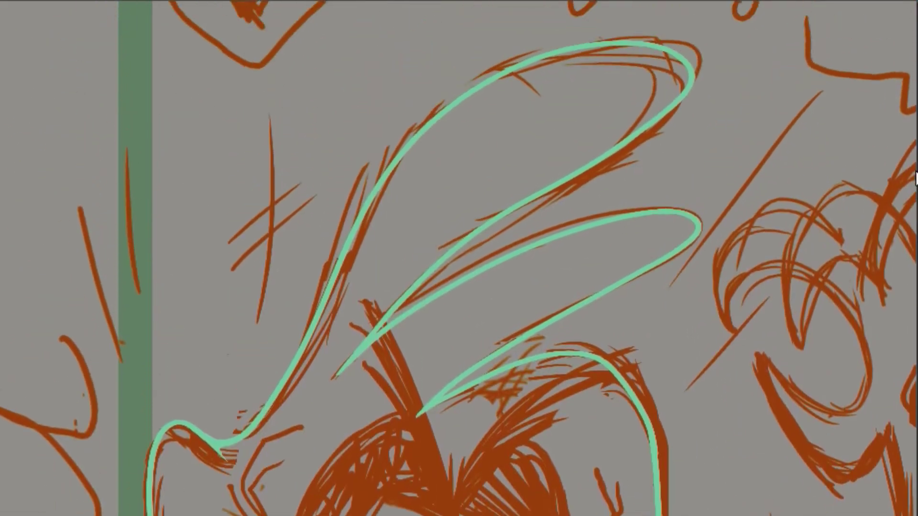
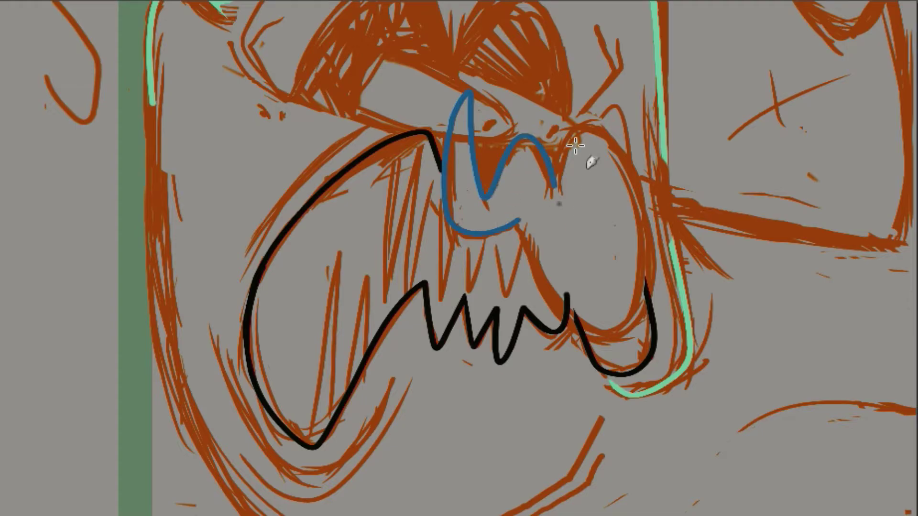
Close the blue outline around the large oval at the mouth, extend the black mouth corner, and trim the overlaps and line ends.
mouse_move(523, 223)
mouse_down()
mouse_move(636, 334)
mouse_move(594, 139)
mouse_move(555, 202)
mouse_up()
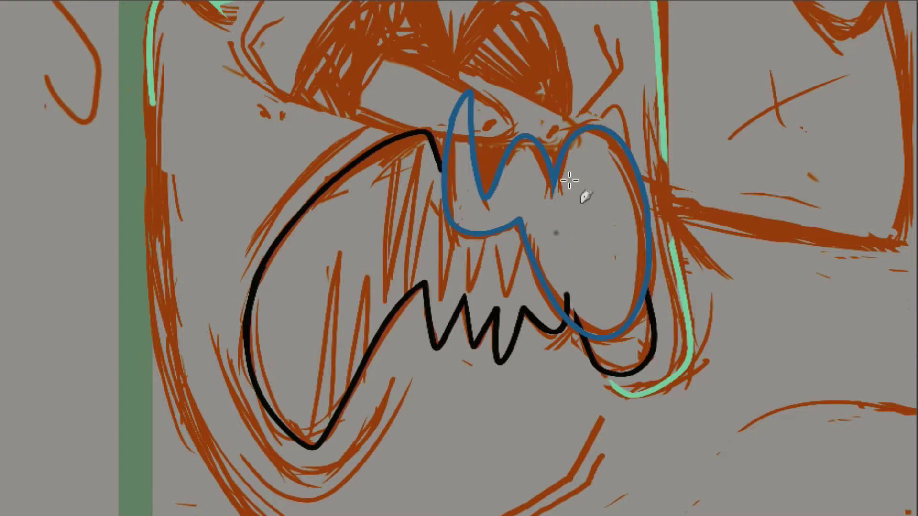
drag(436, 156, 458, 204)
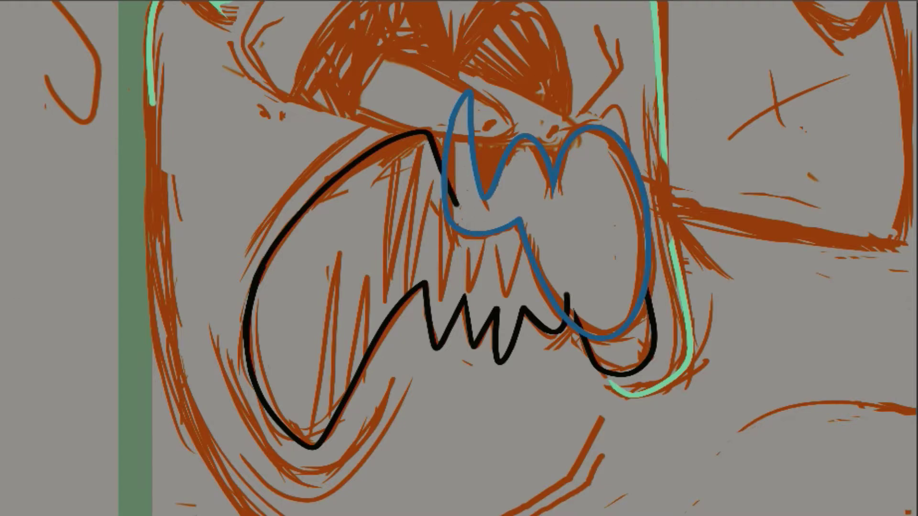
drag(457, 206, 452, 178)
mouse_move(612, 388)
mouse_down()
mouse_move(631, 392)
mouse_move(667, 366)
mouse_move(681, 331)
mouse_up()
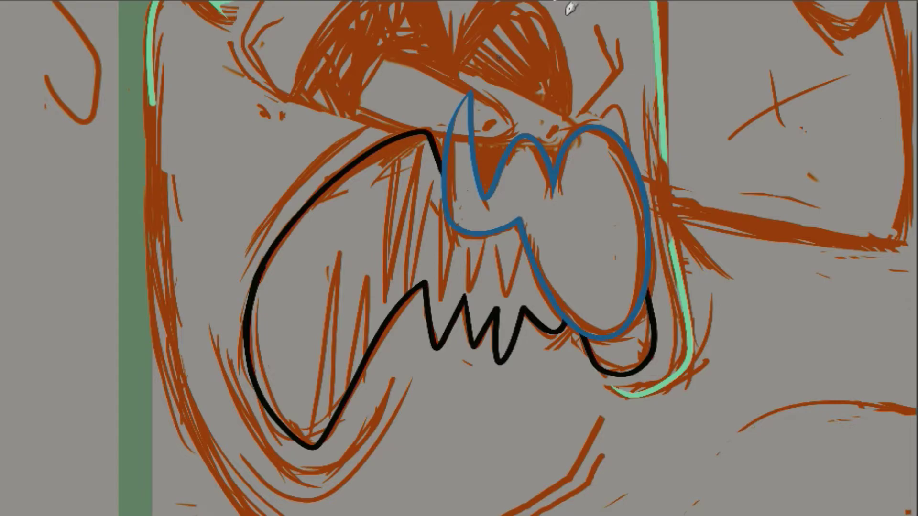
Create a new layer and ink the outline of the creature's left eyebrow in black, tapering its upper tip.
scroll(883, 176, up, 5)
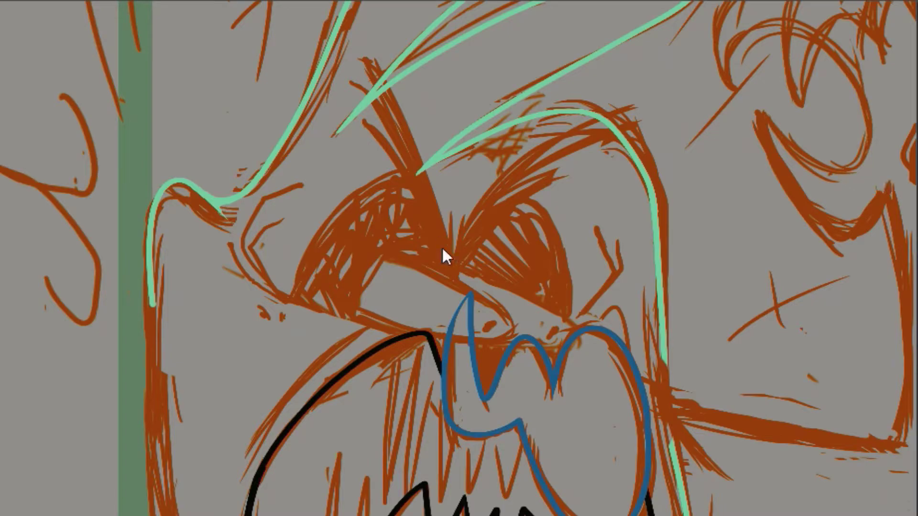
key(comma)
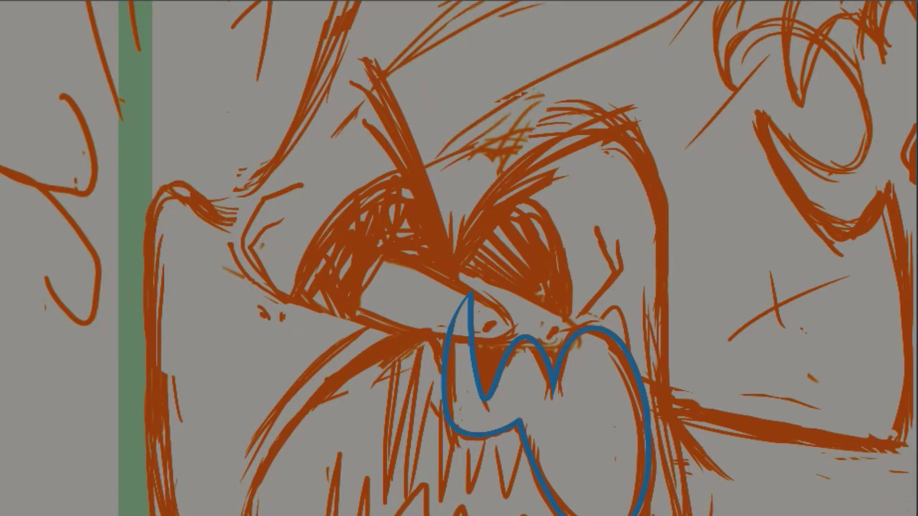
key(period)
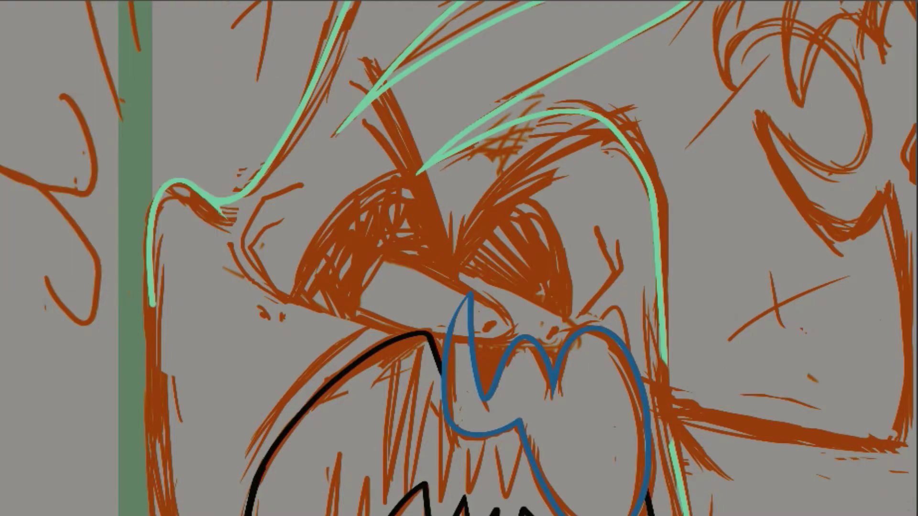
key(shift+ctrl+n)
click(583, 474)
mouse_move(363, 54)
mouse_down()
mouse_move(460, 251)
mouse_move(460, 277)
mouse_move(400, 134)
mouse_up()
key(shift+e)
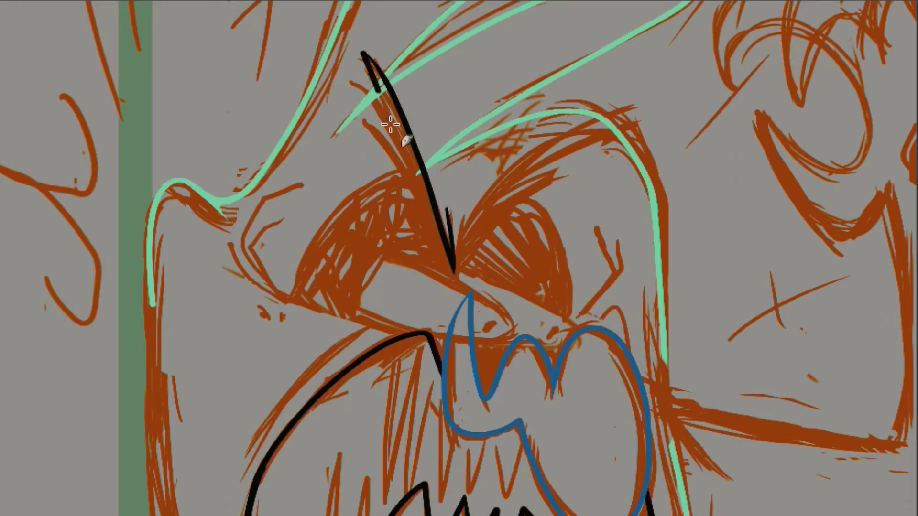
drag(364, 51, 415, 196)
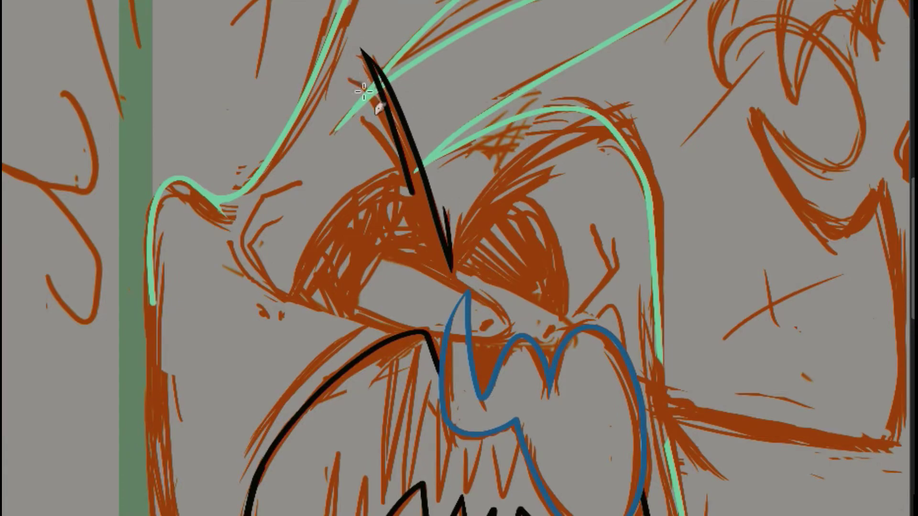
Add a second pointed strand to the left eyebrow and fill the brow solid black down to its base.
drag(352, 71, 409, 183)
drag(355, 73, 408, 153)
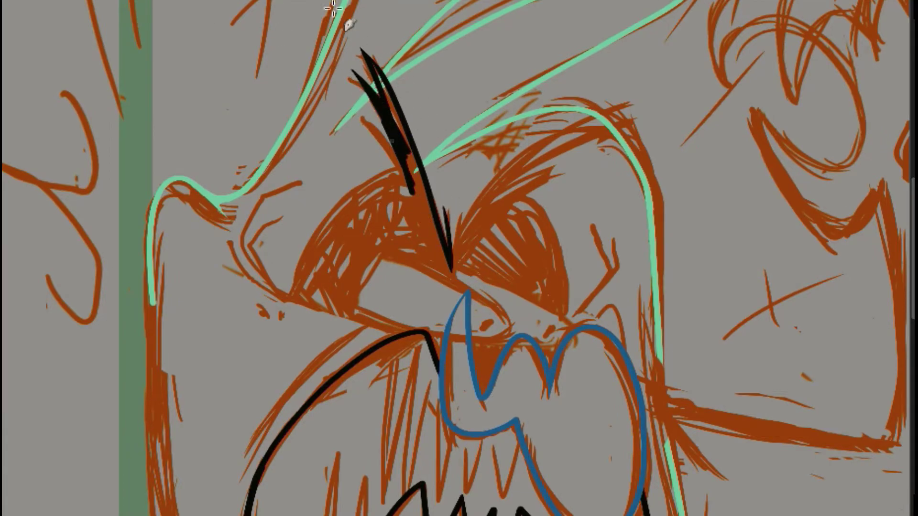
drag(345, 70, 415, 196)
drag(370, 102, 407, 191)
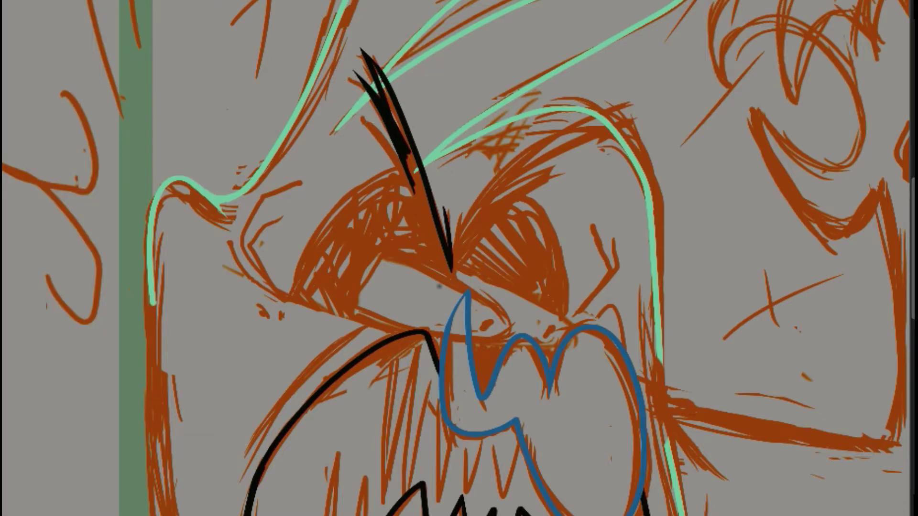
drag(366, 57, 430, 232)
mouse_move(411, 160)
mouse_down()
mouse_move(442, 218)
mouse_move(454, 284)
mouse_up()
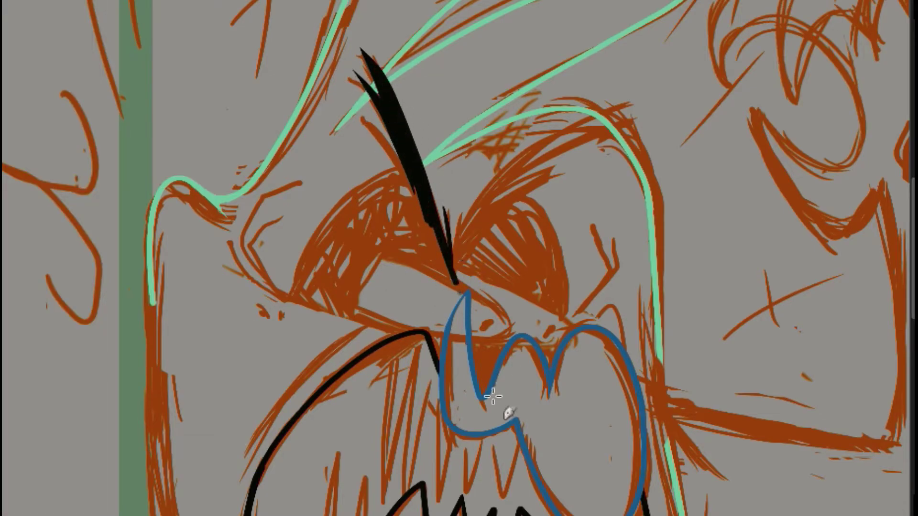
Trim the left eyebrow's base and add a lower black spike on its outer side, sharpening the tips.
drag(401, 250, 492, 293)
mouse_move(363, 118)
mouse_down()
mouse_move(436, 225)
mouse_move(438, 242)
mouse_move(393, 143)
mouse_up()
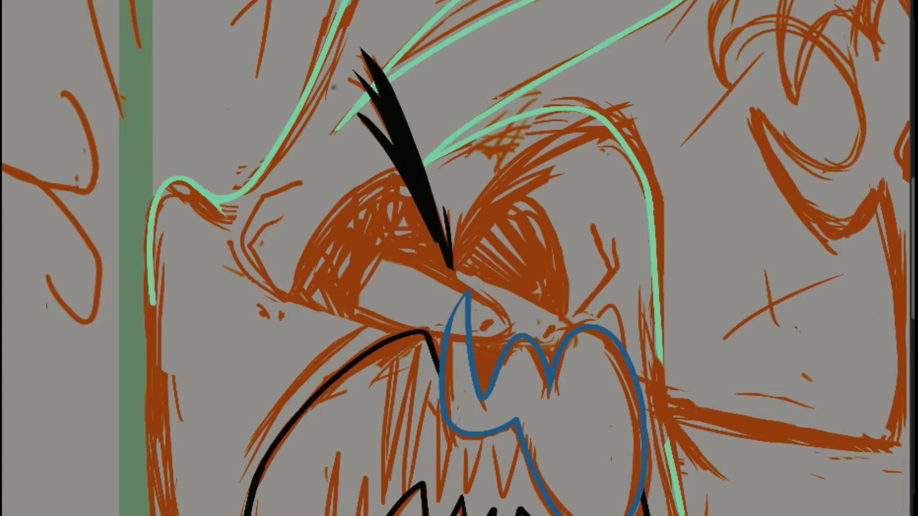
mouse_move(353, 106)
mouse_down()
mouse_move(386, 159)
mouse_move(424, 270)
mouse_up()
drag(362, 41, 391, 66)
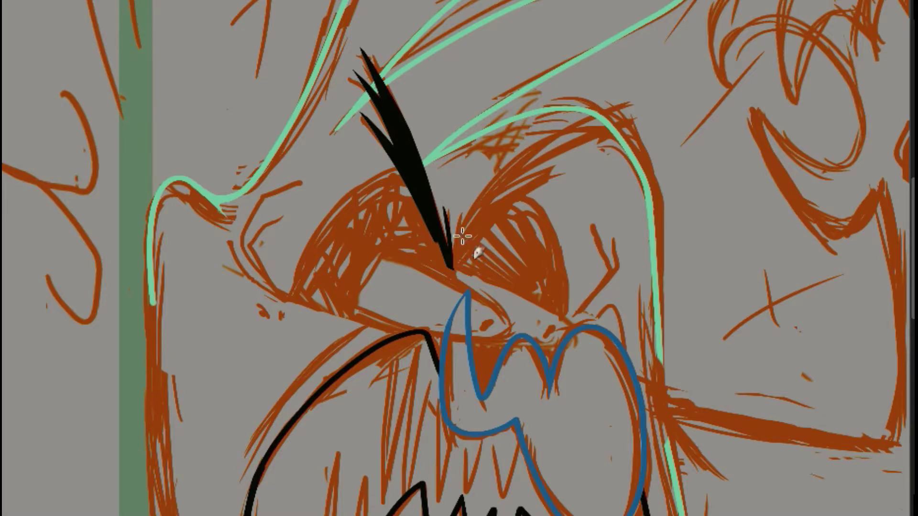
Ink a short black hair between the eyebrows and trim its lower end.
drag(460, 210, 454, 281)
drag(463, 205, 464, 198)
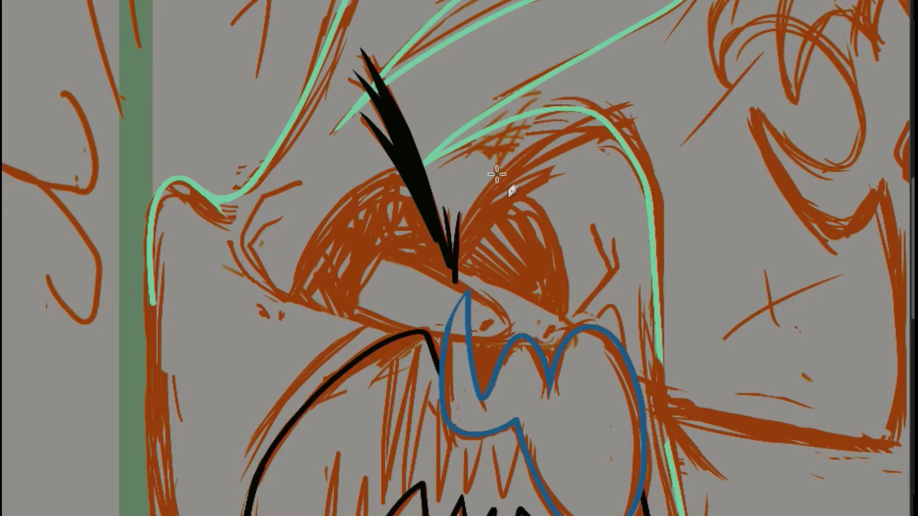
mouse_move(485, 293)
mouse_down()
mouse_move(421, 258)
mouse_move(596, 121)
mouse_move(454, 278)
mouse_up()
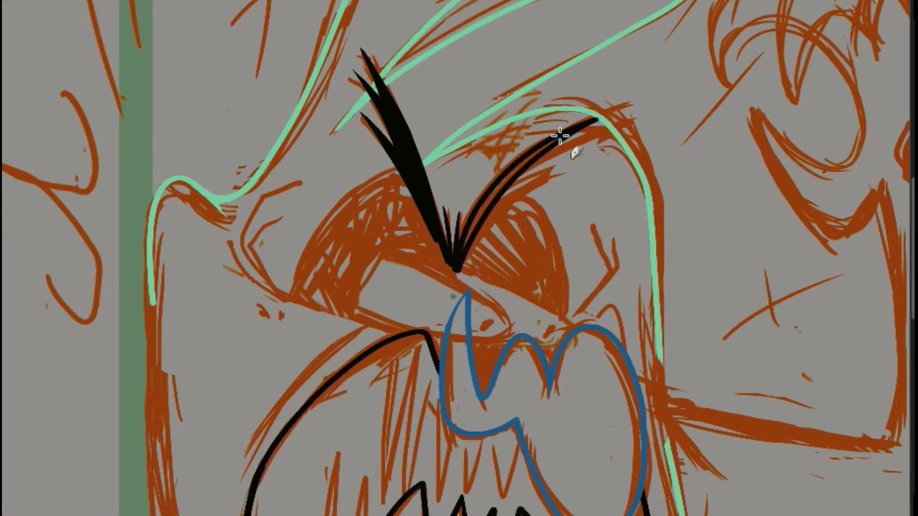
Fill the right eyebrow solid black with a tapered tip and add pointed strands along its lower edge.
drag(559, 135, 459, 277)
drag(606, 117, 502, 227)
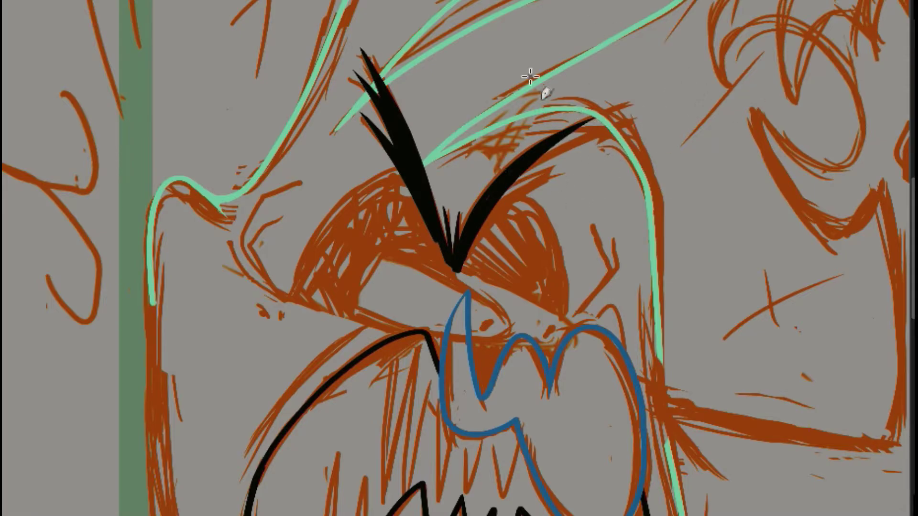
drag(591, 132, 470, 252)
key(ctrl+z)
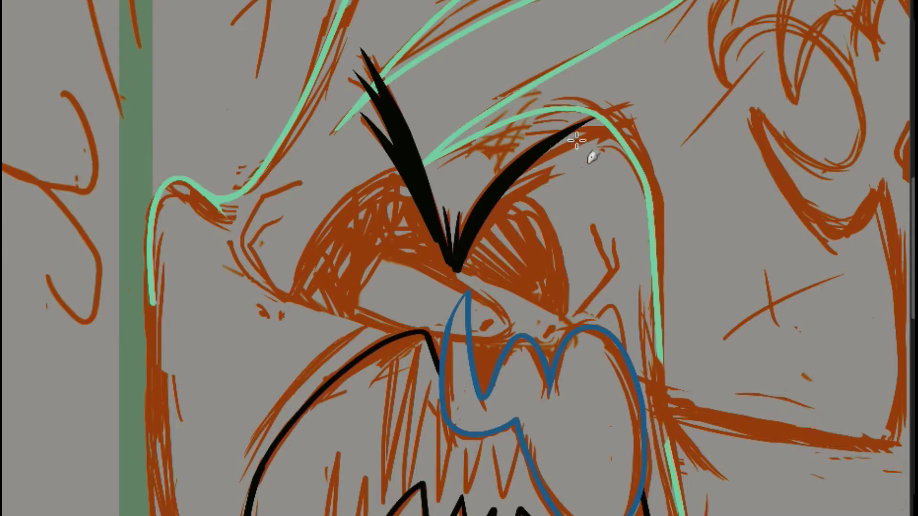
drag(483, 235, 582, 136)
mouse_move(457, 272)
mouse_down()
mouse_move(577, 136)
mouse_move(508, 231)
mouse_up()
drag(584, 132, 469, 229)
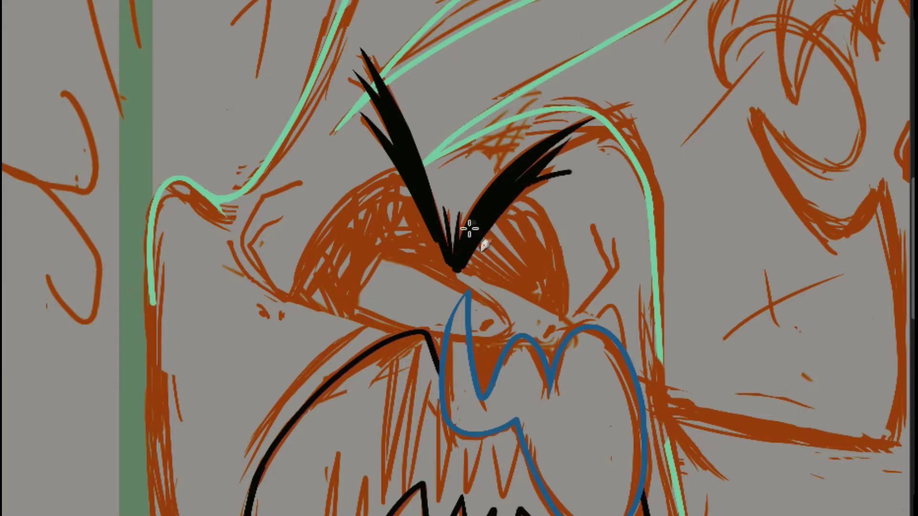
Sharpen the right eyebrow's lower spike and the point where the two brows meet, undoing unwanted corrections.
mouse_move(571, 172)
mouse_down()
mouse_move(492, 227)
mouse_move(612, 159)
mouse_up()
key(ctrl+z)
drag(548, 184, 609, 161)
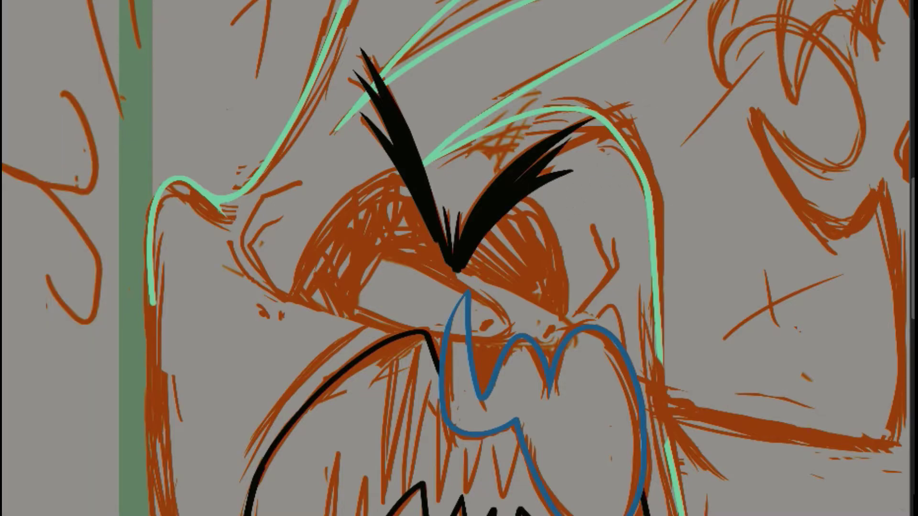
key(ctrl+z)
key(ctrl+z)
mouse_move(455, 273)
mouse_down()
mouse_move(606, 158)
mouse_move(462, 268)
mouse_up()
key(alt+e)
key(ctrl+z)
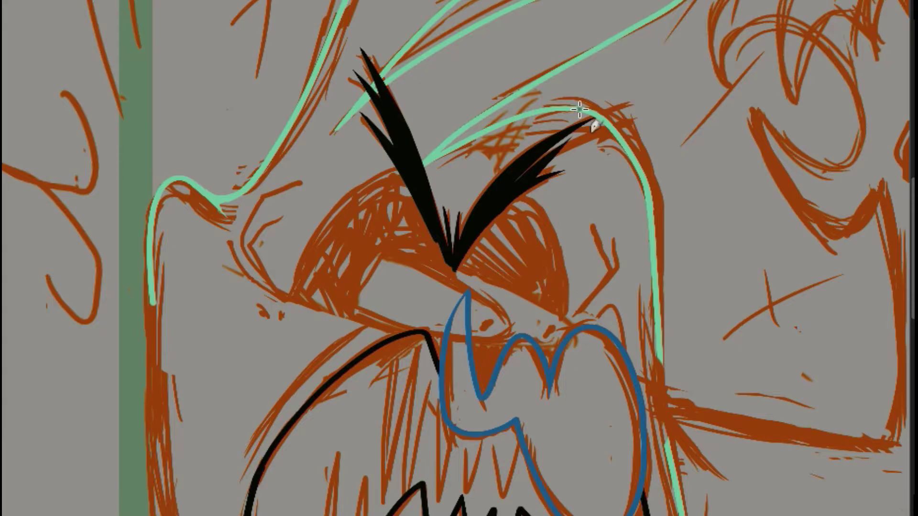
Ink the cheek crease above the mouth's upper left curve in mint green and taper both of its ends.
drag(913, 228, 913, 238)
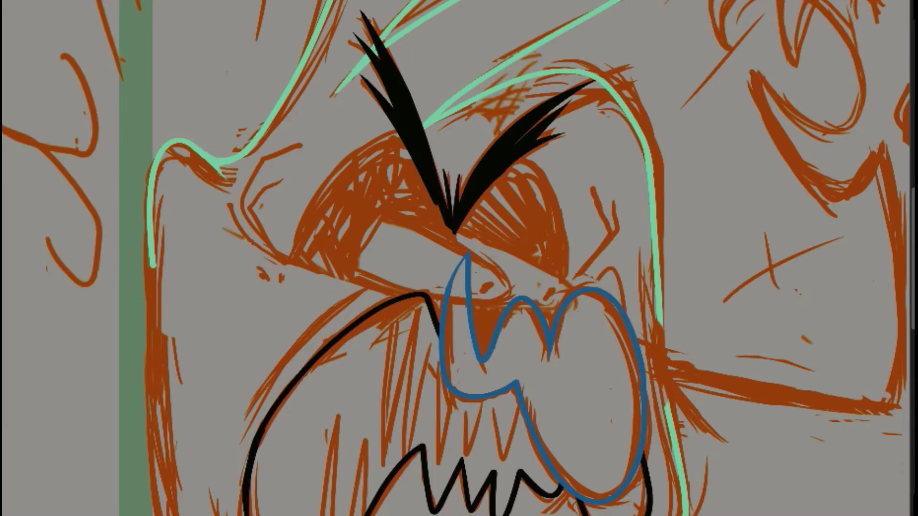
scroll(526, 258, down, 7)
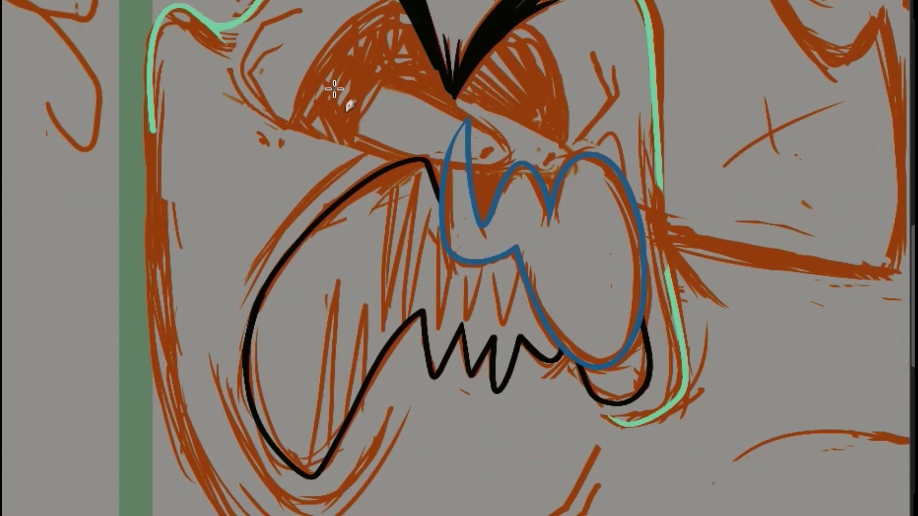
drag(246, 301, 391, 153)
mouse_move(245, 306)
mouse_down()
mouse_move(306, 219)
mouse_move(419, 141)
mouse_up()
key(ctrl+z)
drag(316, 189, 433, 133)
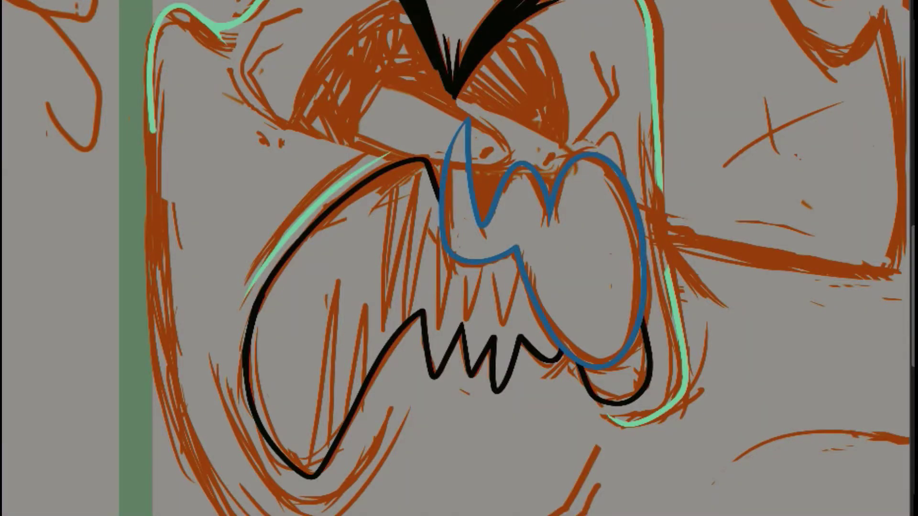
Ink two mint green crease lines beneath the mouth's lower left curve, tapering the ends of the inner one.
scroll(456, 258, down, 2)
scroll(456, 258, up, 3)
scroll(457, 258, down, 3)
scroll(456, 258, up, 3)
scroll(456, 259, down, 3)
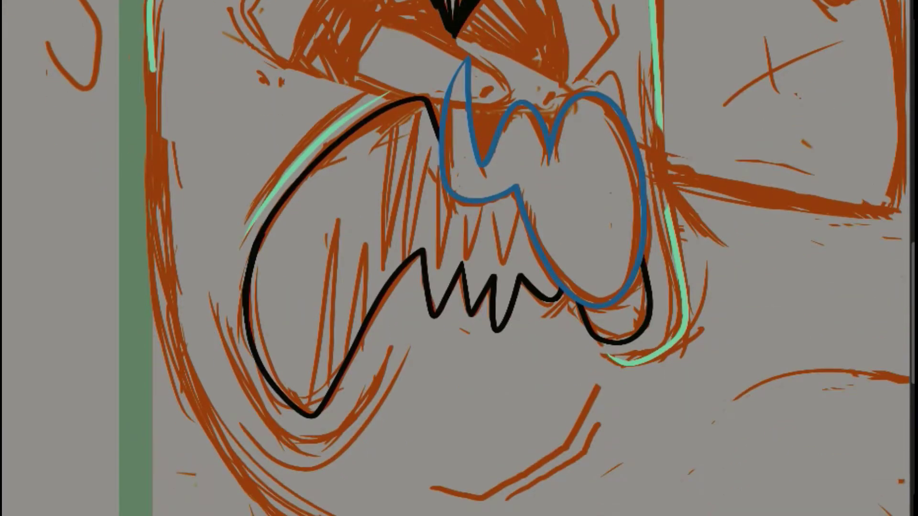
mouse_move(214, 304)
mouse_down()
mouse_move(329, 432)
mouse_move(396, 350)
mouse_up()
drag(213, 298, 249, 385)
drag(348, 424, 401, 348)
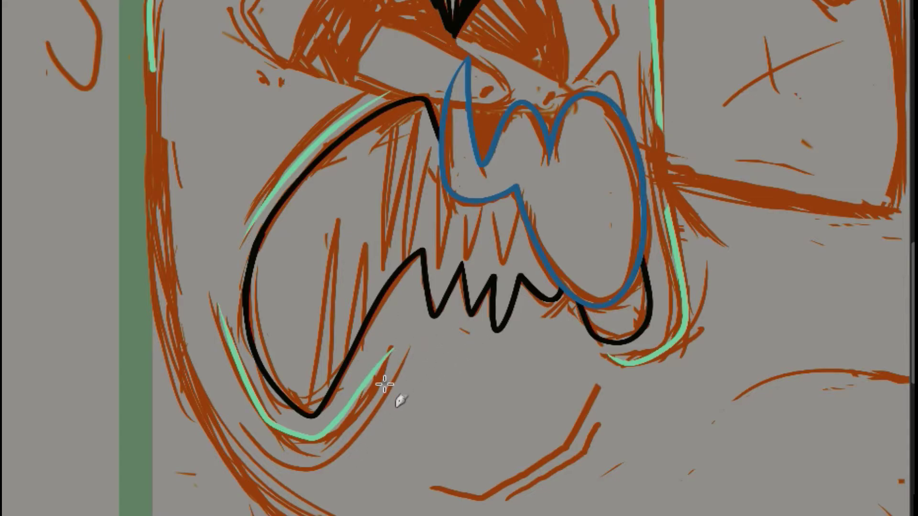
mouse_move(259, 436)
mouse_down()
mouse_move(316, 471)
mouse_move(391, 381)
mouse_up()
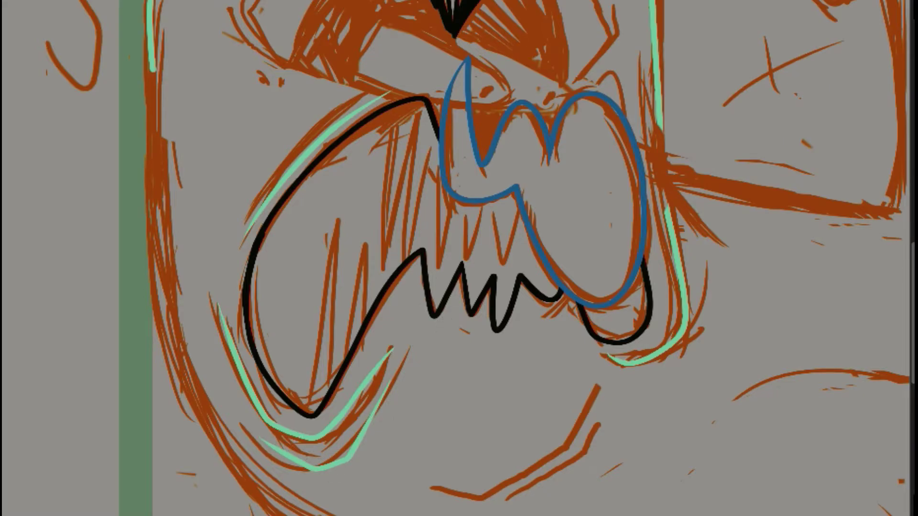
Replace the left eye's mint green curve with a black one and ink the rest of the slanted, rounded eye outline in black.
scroll(459, 258, up, 3)
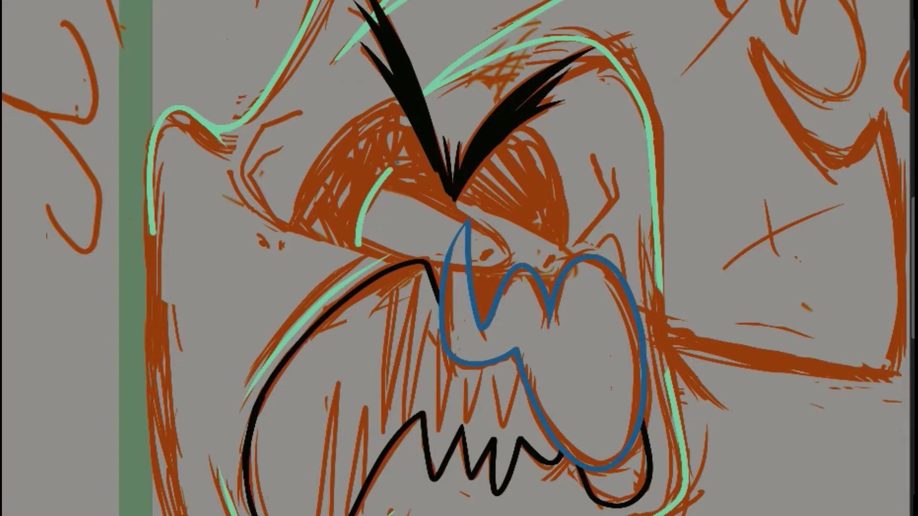
key(ctrl+z)
drag(358, 243, 394, 164)
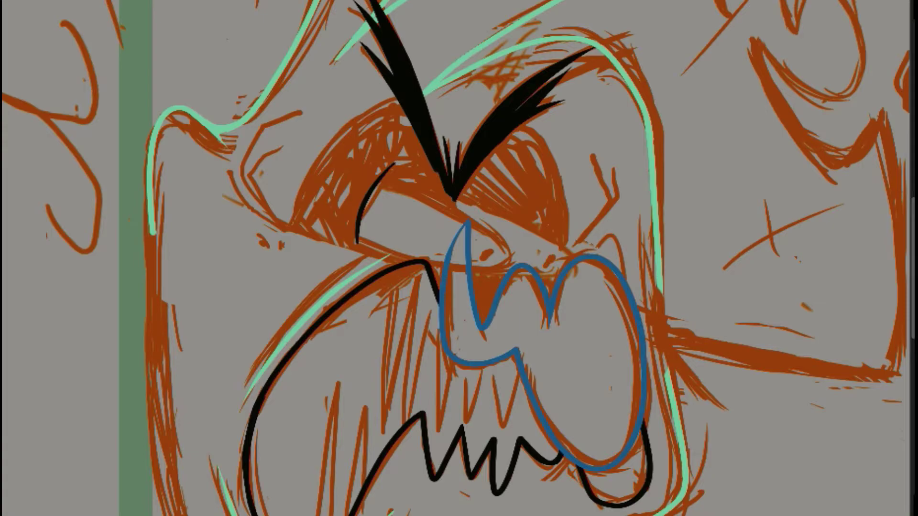
key(b)
click(358, 238)
click(384, 174)
drag(376, 195, 511, 263)
key(Return)
key(p)
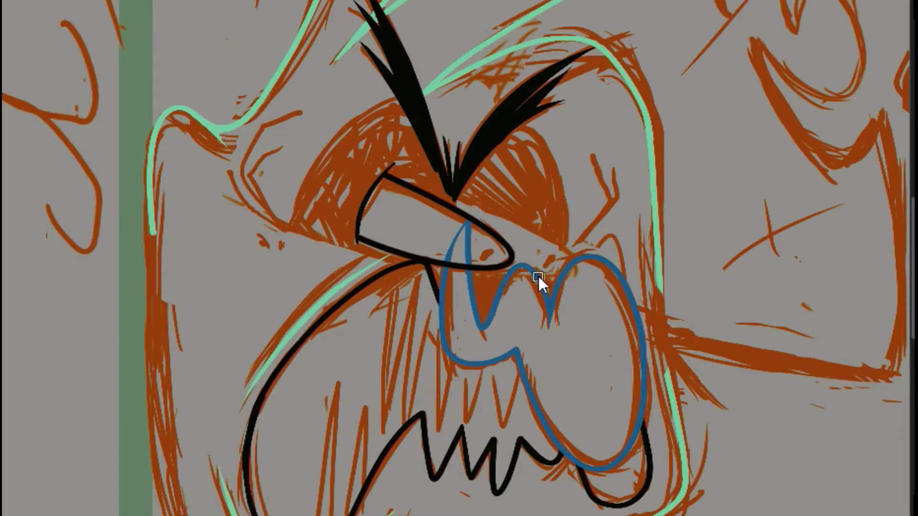
Ink the right eye's outline in black from where the brows meet to the left eye's tip, and clear the blue line overlapping the eyes.
mouse_move(497, 271)
mouse_down()
mouse_move(600, 268)
mouse_move(571, 255)
mouse_move(515, 272)
mouse_up()
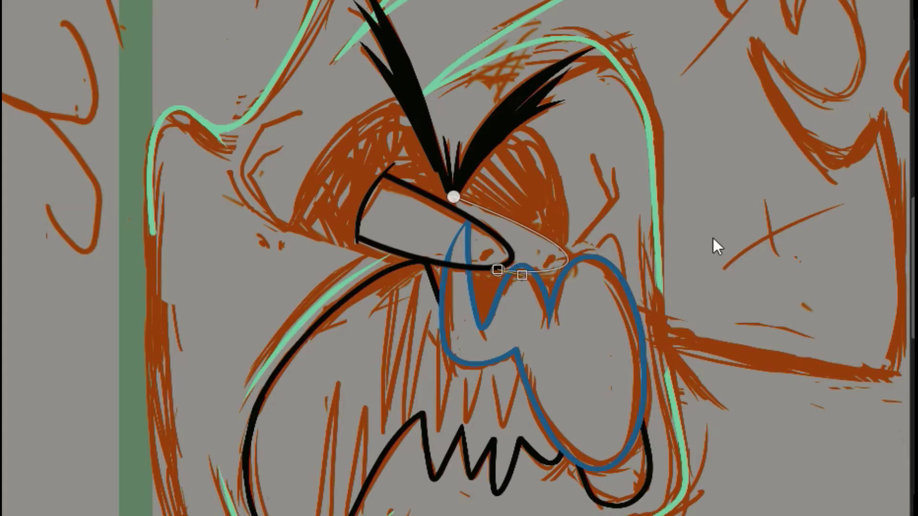
drag(567, 259, 584, 258)
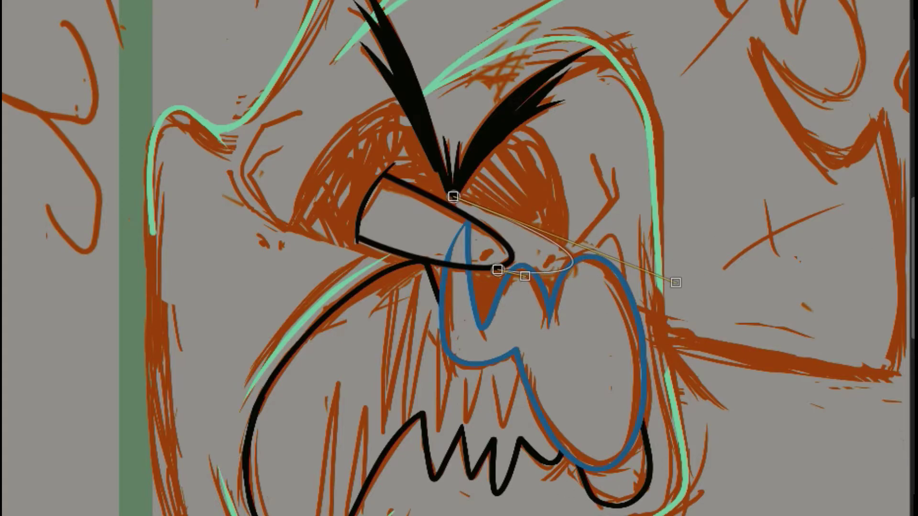
key(Return)
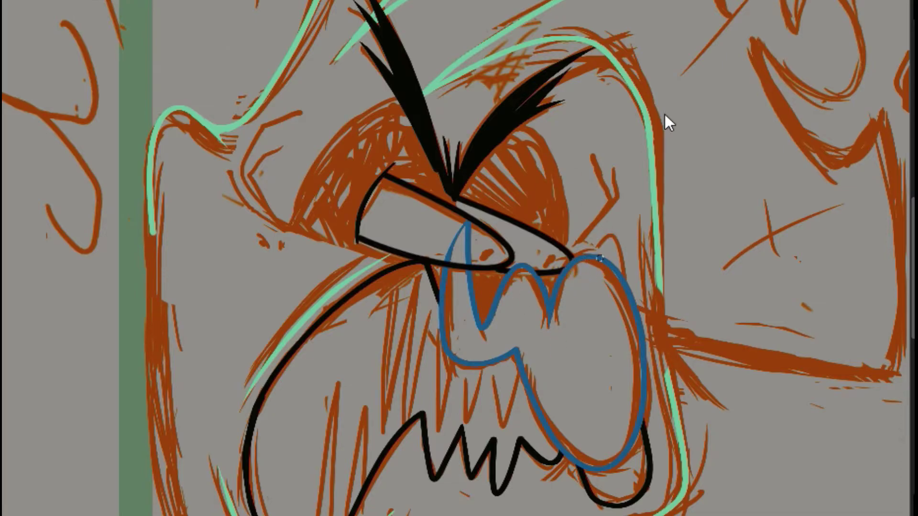
key(ctrl+z)
drag(452, 227, 459, 199)
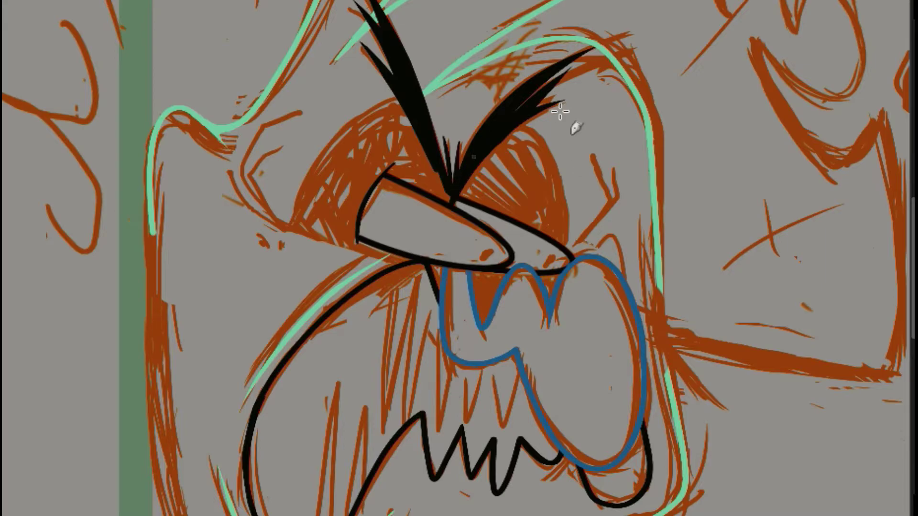
Ink the arched outline of the right eyelid in black from the brow down to the eye's outer corner.
drag(507, 140, 565, 262)
key(ctrl+z)
mouse_move(454, 196)
mouse_down()
mouse_move(543, 145)
mouse_move(570, 260)
mouse_up()
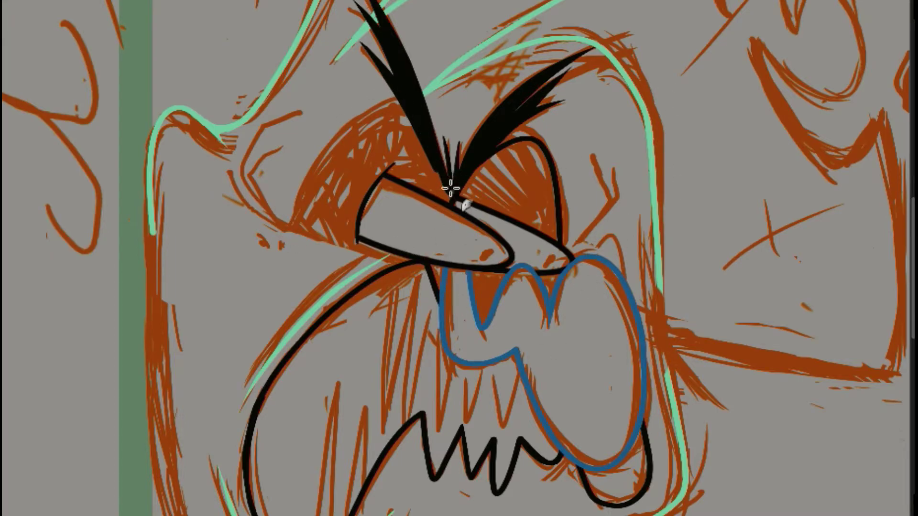
Ink the left eyelid's large arch and extend the lower lid line outward in black, undoing stray strokes and trimming the arch's overshoot.
drag(398, 105, 319, 154)
drag(303, 184, 287, 237)
key(ctrl+z)
drag(422, 142, 284, 213)
key(ctrl+z)
mouse_move(275, 219)
mouse_down()
mouse_move(390, 247)
mouse_move(406, 262)
mouse_move(418, 257)
mouse_up()
key(ctrl+z)
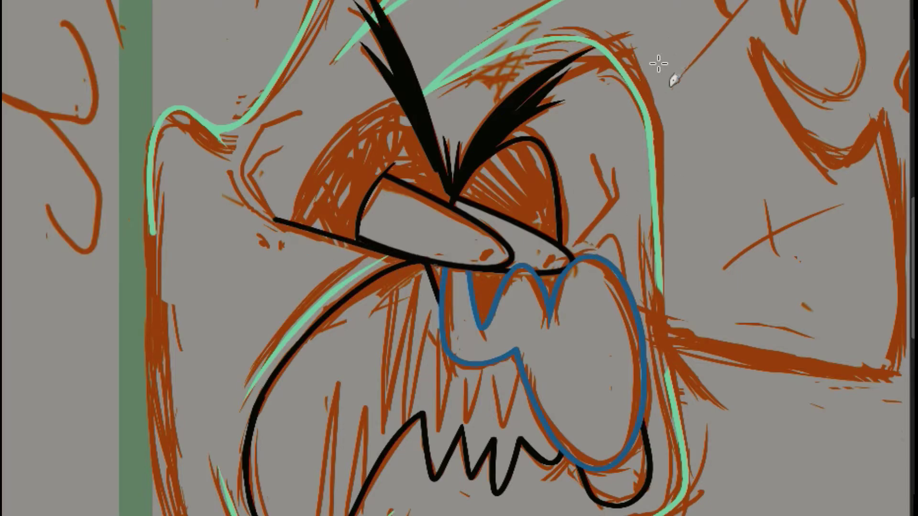
drag(576, 258, 553, 237)
mouse_move(397, 101)
mouse_down()
mouse_move(297, 256)
mouse_move(286, 242)
mouse_move(397, 101)
mouse_up()
key(ctrl+z)
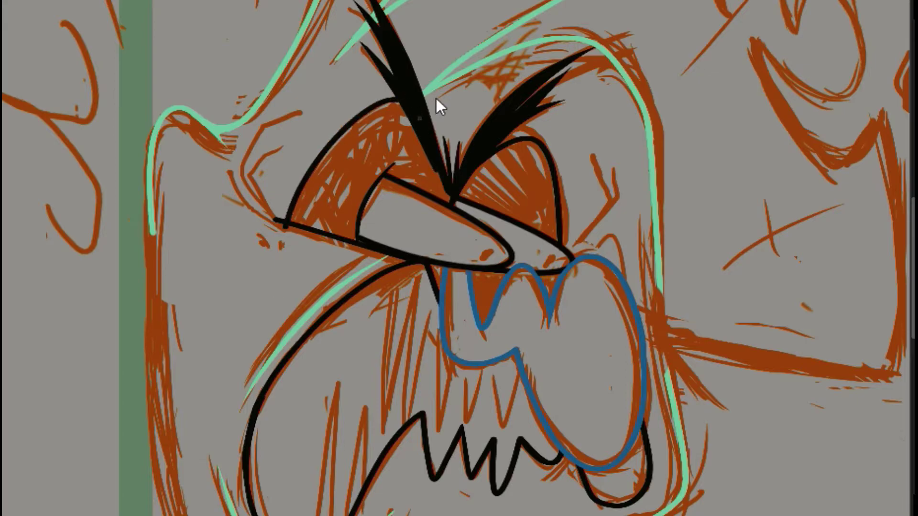
drag(276, 225, 344, 255)
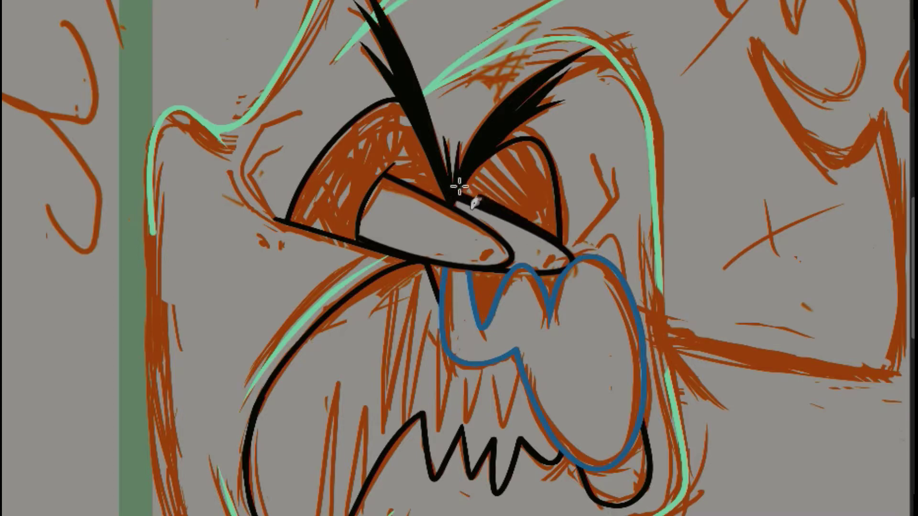
Fill the area between the right eyelid arch and the eye solid black.
mouse_move(560, 242)
mouse_down()
mouse_move(540, 147)
mouse_move(467, 181)
mouse_move(555, 239)
mouse_move(537, 151)
mouse_up()
mouse_move(469, 182)
mouse_down()
mouse_move(546, 167)
mouse_move(539, 157)
mouse_move(550, 179)
mouse_move(549, 227)
mouse_up()
mouse_move(485, 166)
mouse_down()
mouse_move(512, 194)
mouse_move(546, 211)
mouse_move(495, 171)
mouse_move(532, 197)
mouse_move(520, 166)
mouse_move(543, 189)
mouse_move(538, 196)
mouse_move(531, 172)
mouse_move(526, 180)
mouse_move(539, 164)
mouse_up()
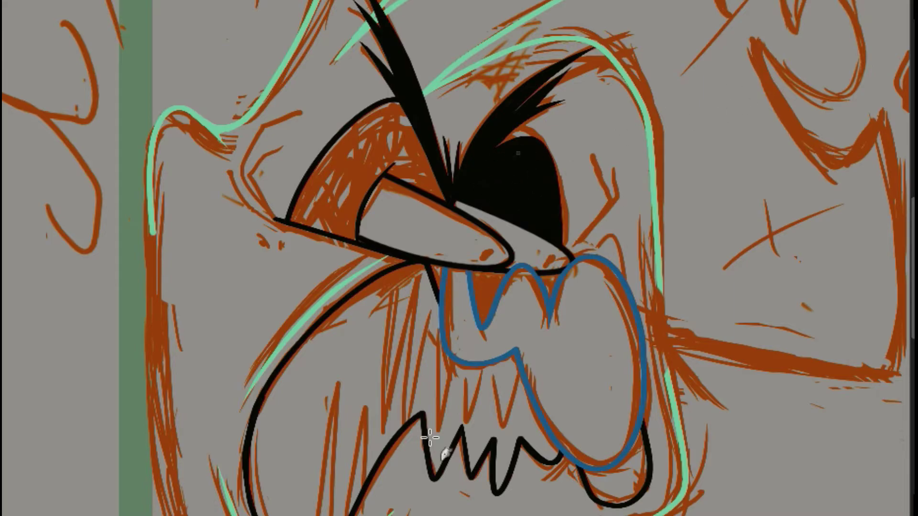
Fill the area between the left eyelid arch, the eyebrow and the eye solid black.
drag(387, 169, 441, 195)
drag(368, 139, 437, 190)
mouse_move(363, 122)
mouse_down()
mouse_move(442, 201)
mouse_move(413, 147)
mouse_move(444, 189)
mouse_up()
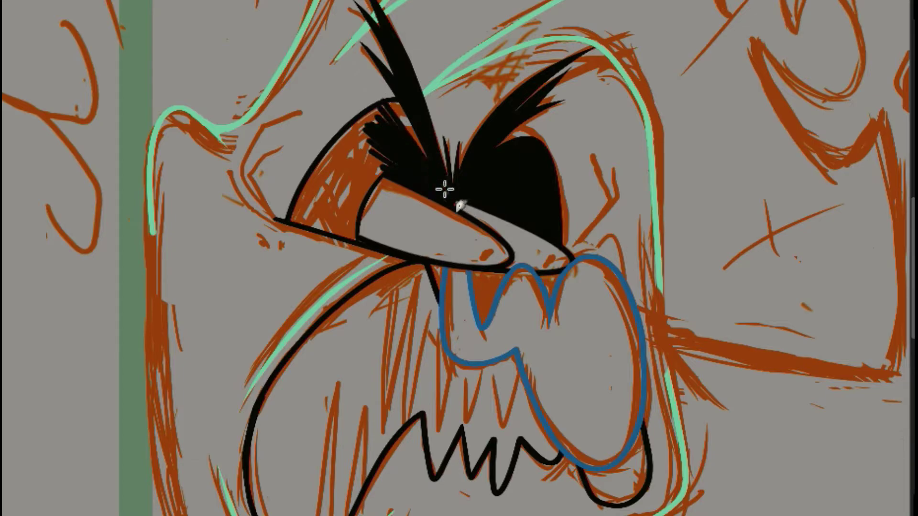
drag(390, 105, 438, 188)
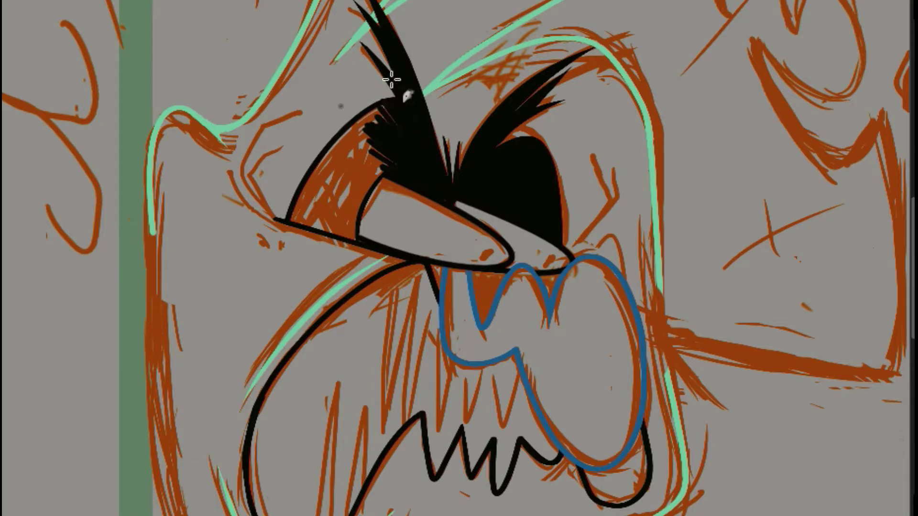
mouse_move(384, 106)
mouse_down()
mouse_move(363, 120)
mouse_move(412, 156)
mouse_up()
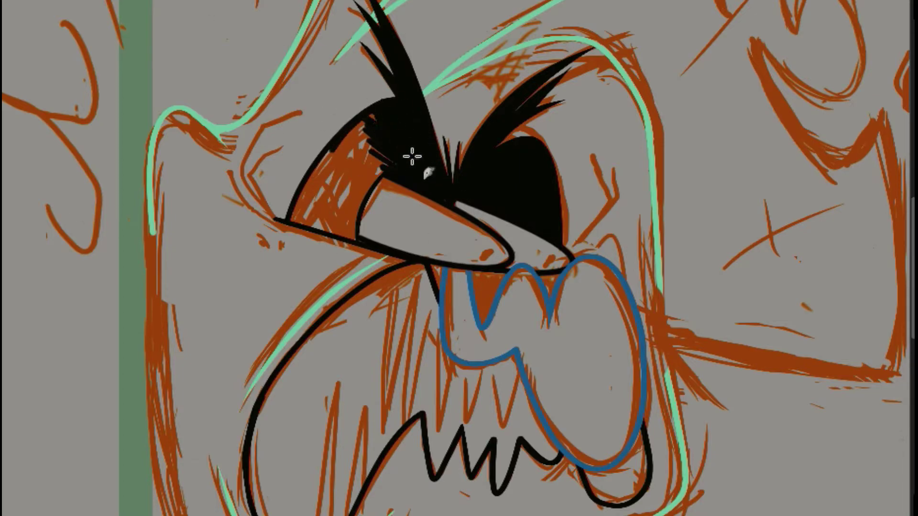
drag(381, 106, 415, 105)
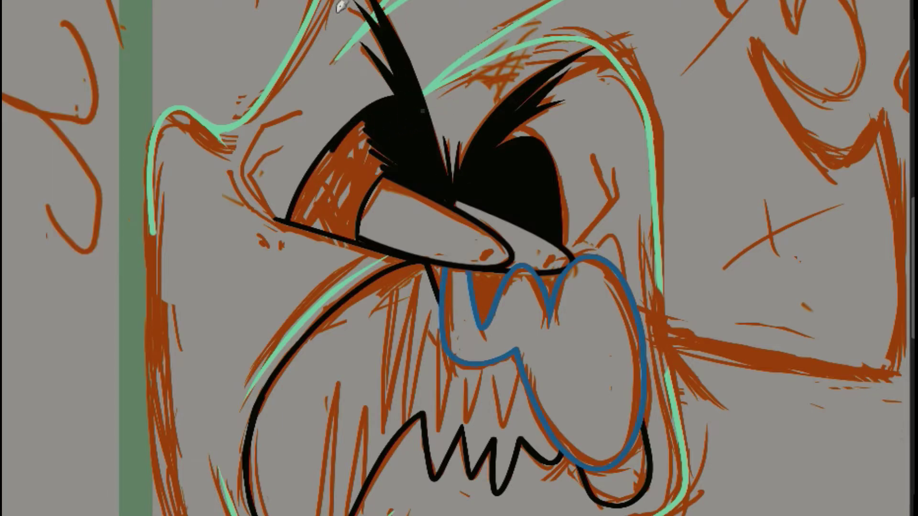
drag(286, 219, 378, 113)
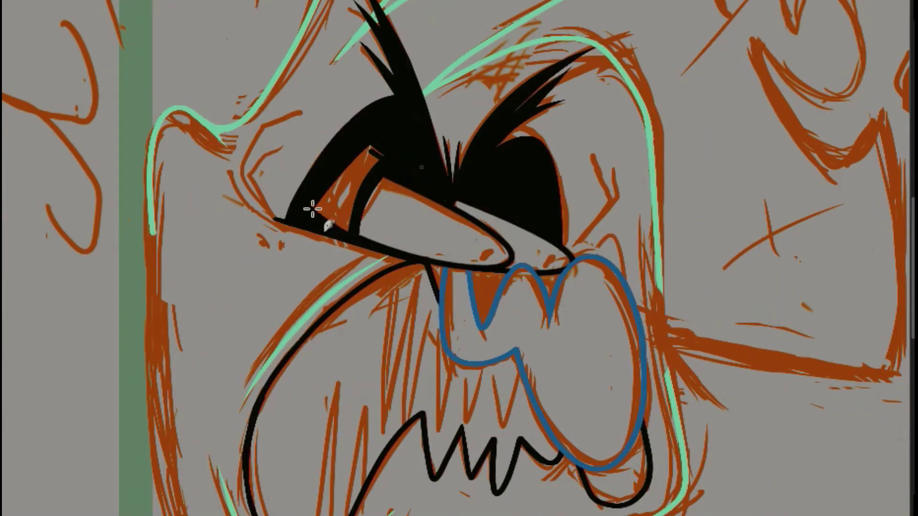
mouse_move(343, 203)
mouse_down()
mouse_move(352, 141)
mouse_move(329, 212)
mouse_move(337, 184)
mouse_move(363, 171)
mouse_move(347, 190)
mouse_move(359, 188)
mouse_move(389, 143)
mouse_move(347, 195)
mouse_move(354, 125)
mouse_up()
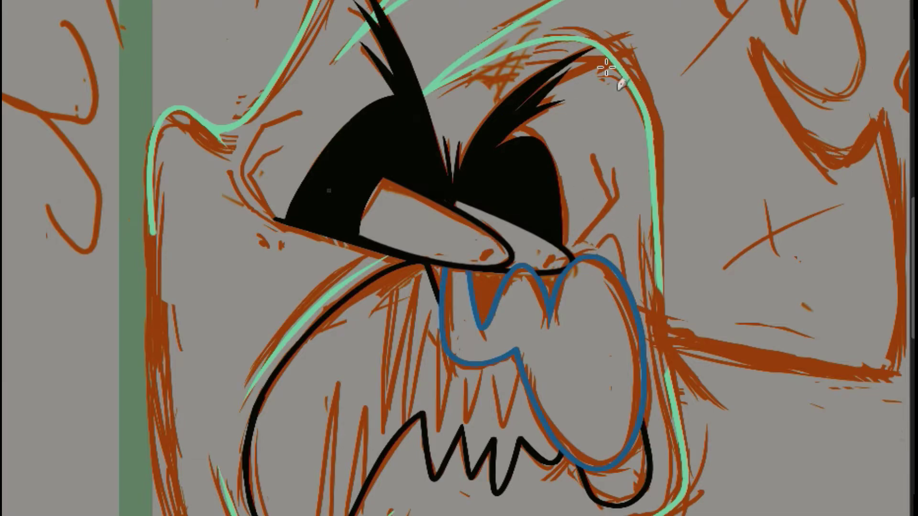
Ink the angular black crease lines beside the right eye's outer corner, redoing the short lower line until it tapers.
mouse_move(593, 152)
mouse_down()
mouse_move(578, 239)
mouse_move(568, 250)
mouse_move(592, 154)
mouse_up()
key(ctrl+z)
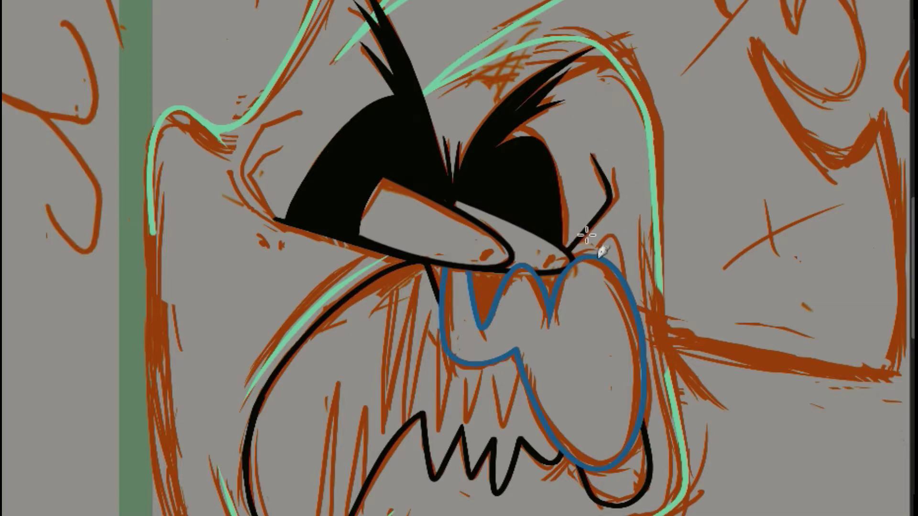
drag(617, 197, 613, 166)
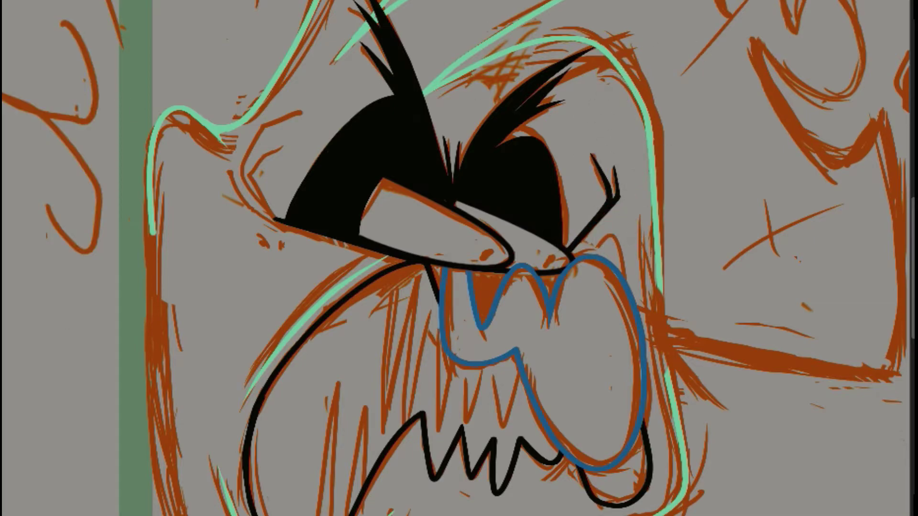
drag(573, 254, 625, 214)
key(ctrl+z)
drag(575, 252, 619, 215)
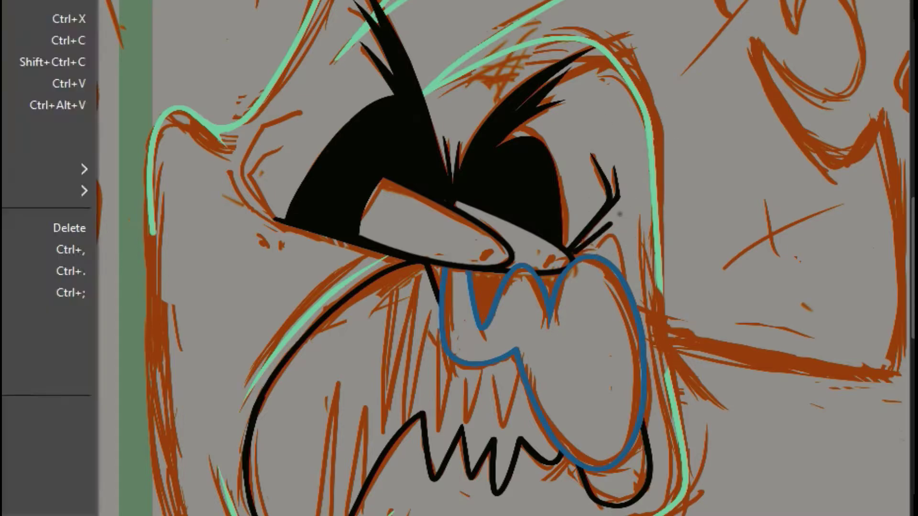
key(ctrl+z)
drag(574, 254, 609, 225)
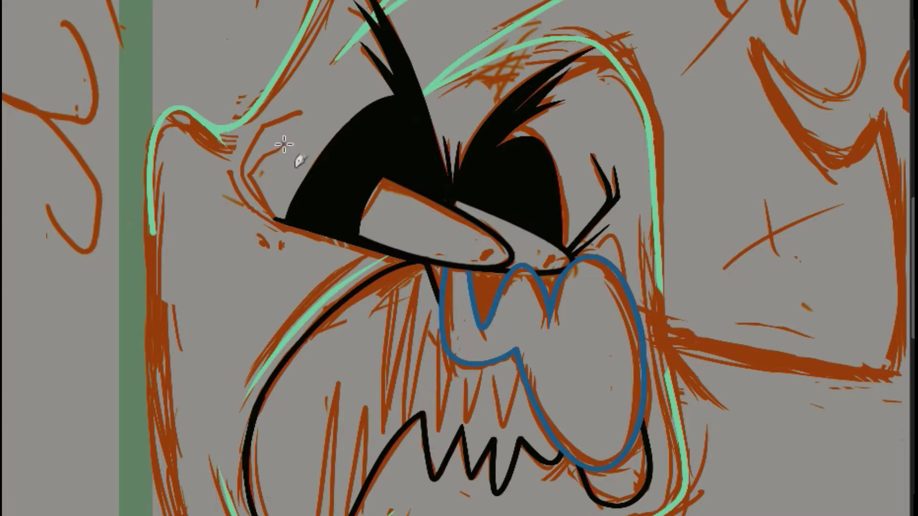
Ink two curved black crease lines and a short outer line beside the left eye's outer corner, tapering their ends.
mouse_move(283, 147)
mouse_down()
mouse_move(270, 215)
mouse_move(330, 223)
mouse_move(283, 225)
mouse_up()
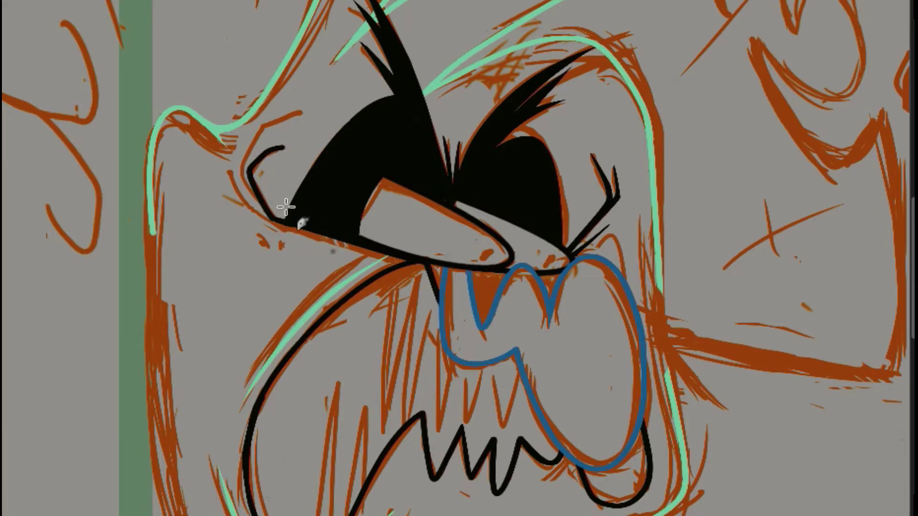
drag(261, 150, 305, 142)
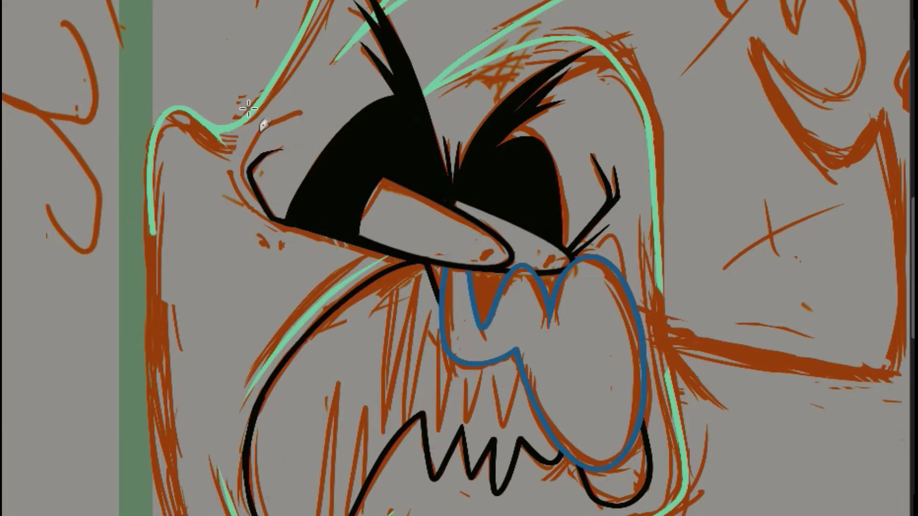
mouse_move(303, 111)
mouse_down()
mouse_move(268, 125)
mouse_move(272, 218)
mouse_up()
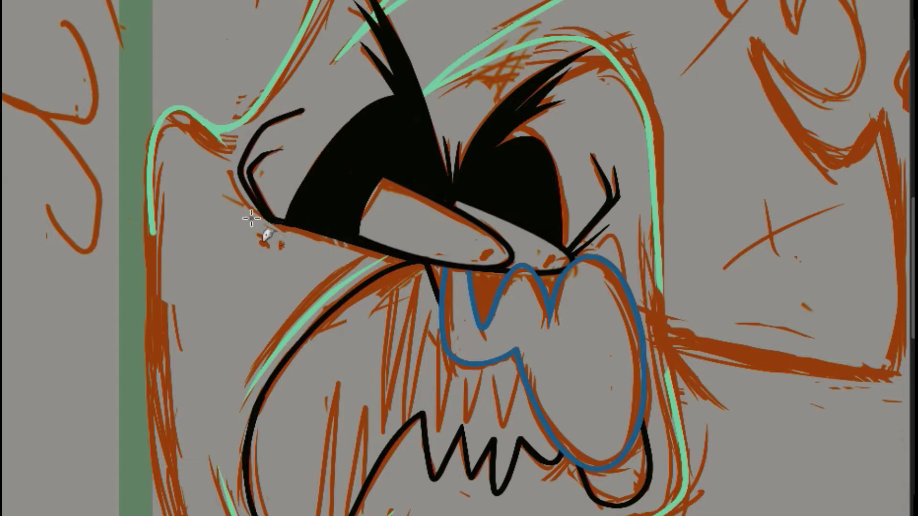
drag(269, 117, 319, 101)
drag(231, 173, 258, 213)
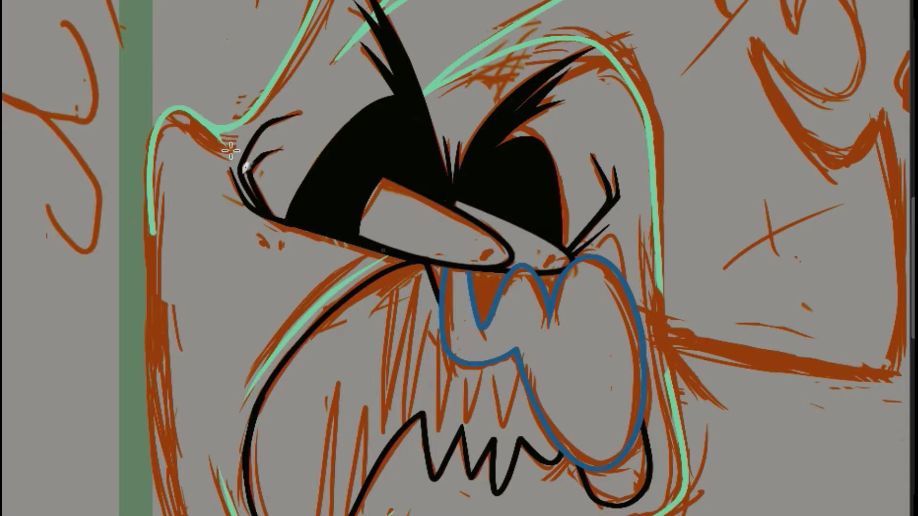
Add a new transparent 2000 × 2000 px layer in Normal mode at 100% opacity.
drag(913, 273, 913, 228)
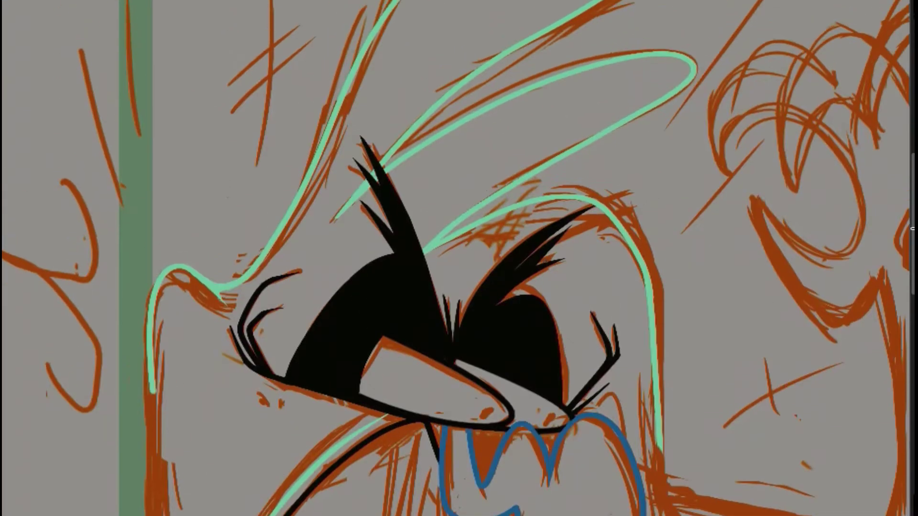
scroll(459, 258, down, 4)
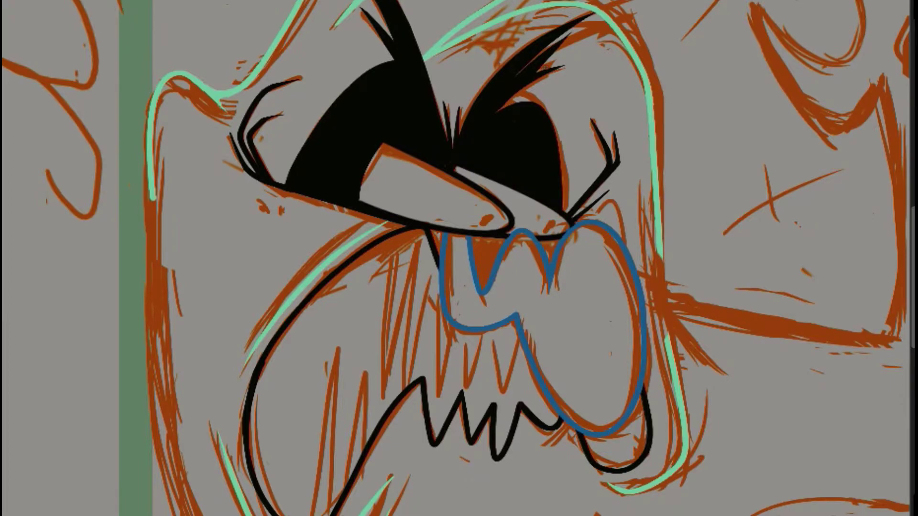
click(4, 20)
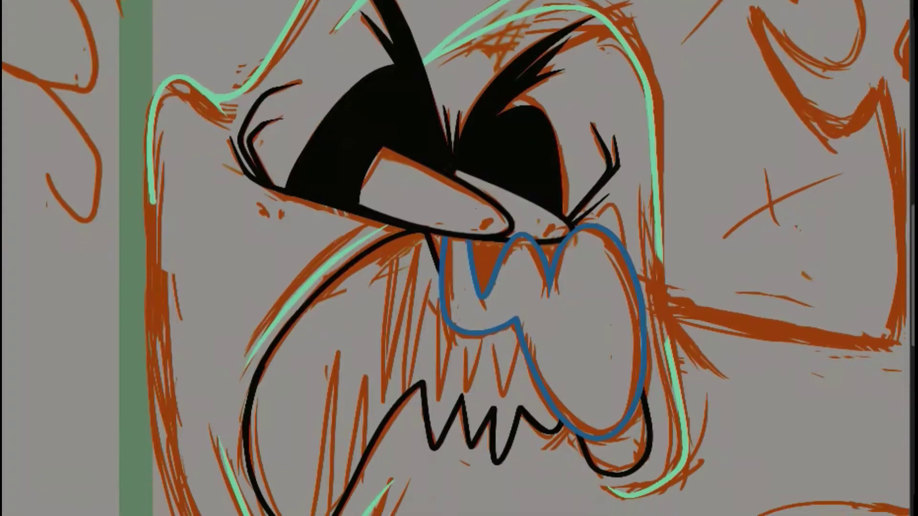
scroll(459, 258, up, 3)
click(21, 21)
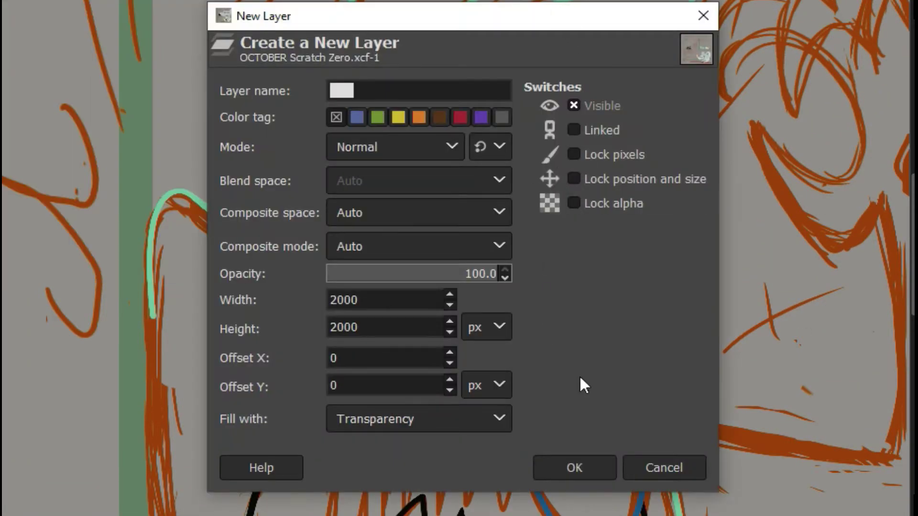
key(Return)
Add another new layer and return to the creature's mouth.
scroll(459, 258, down, 2)
scroll(459, 258, down, 1)
scroll(459, 258, up, 4)
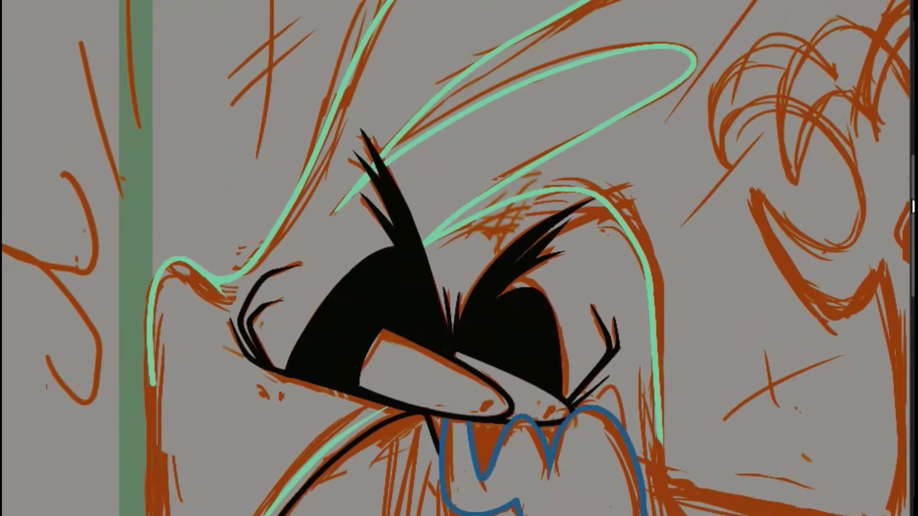
scroll(459, 258, down, 3)
scroll(459, 258, up, 1)
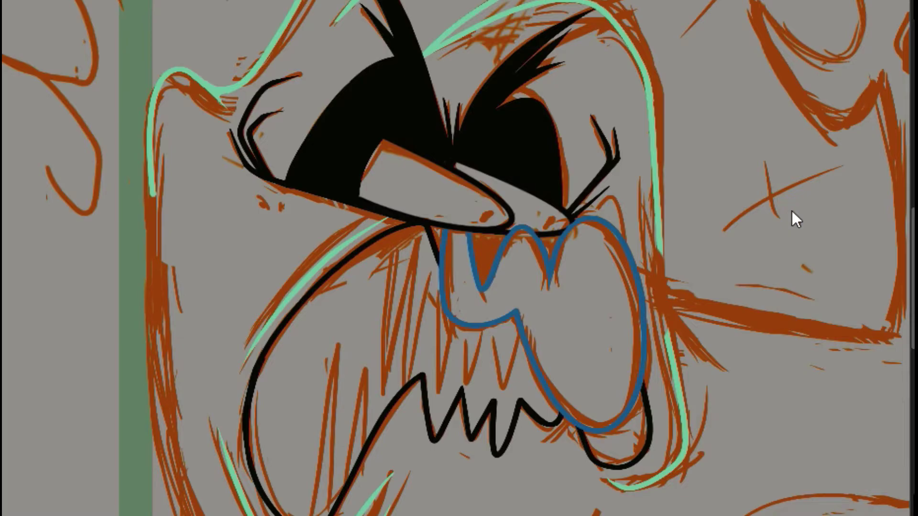
scroll(792, 210, down, 3)
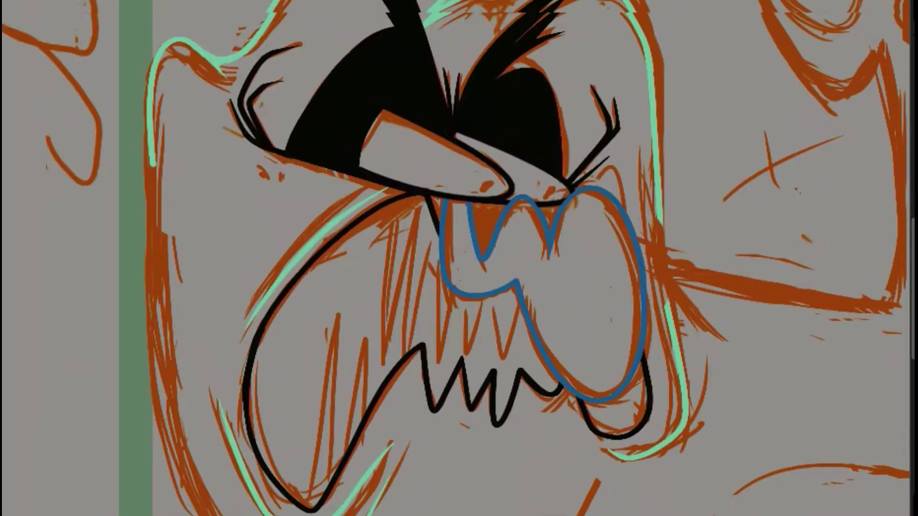
scroll(888, 188, up, 2)
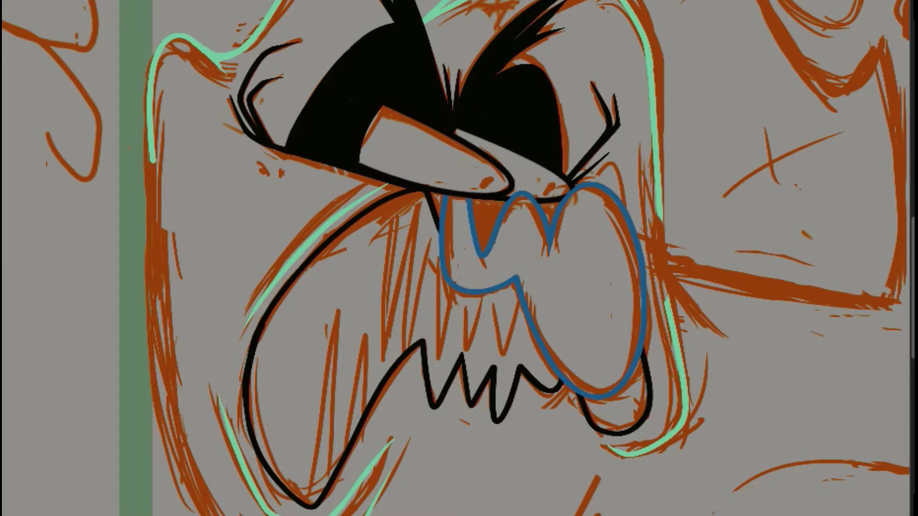
key(ctrl+shift+n)
click(581, 469)
drag(912, 324, 896, 272)
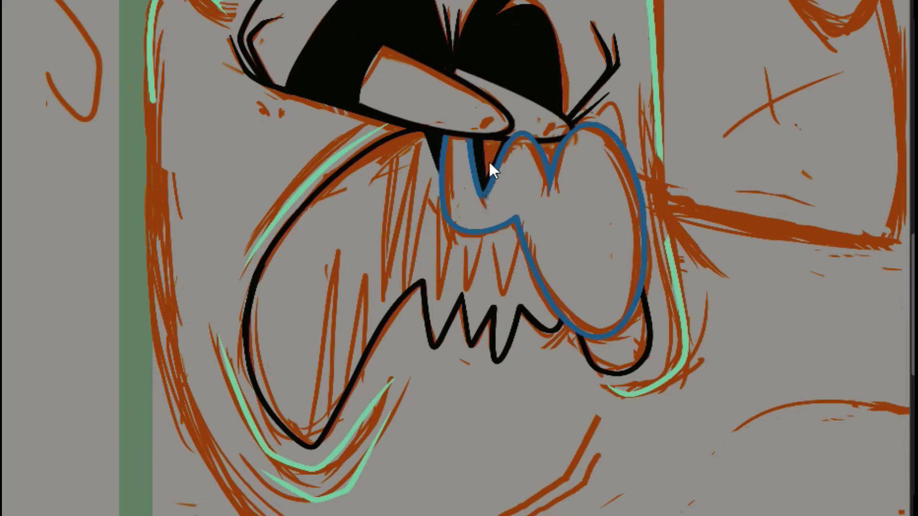
Set the drawing colour to blue 165788 while working on the blue snout outline.
drag(912, 243, 896, 183)
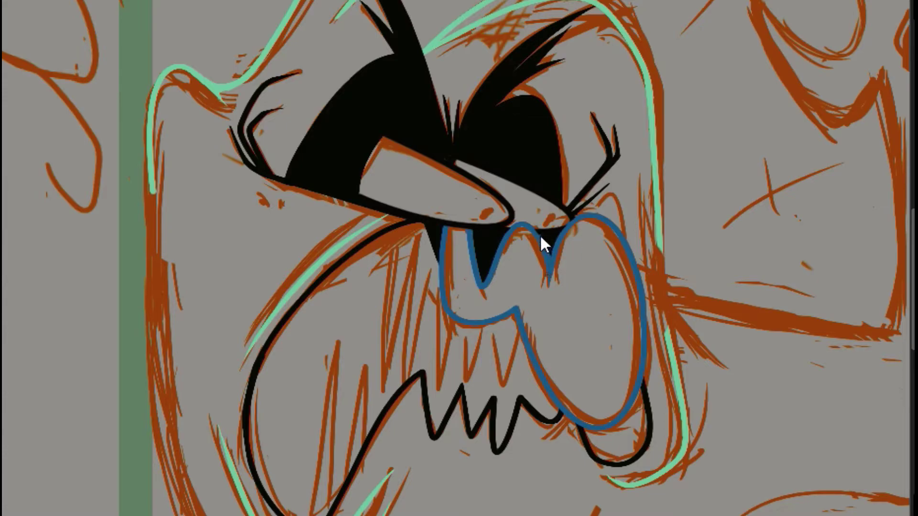
click(1, 191)
click(316, 194)
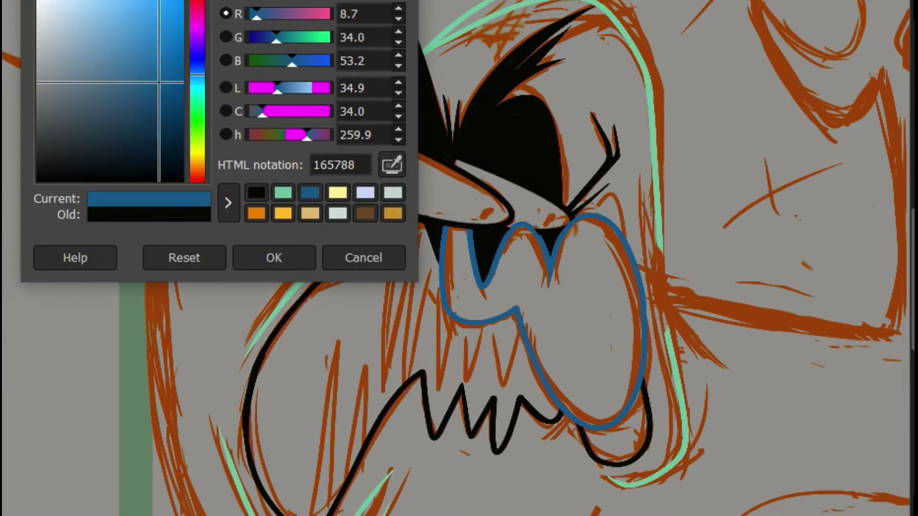
click(273, 257)
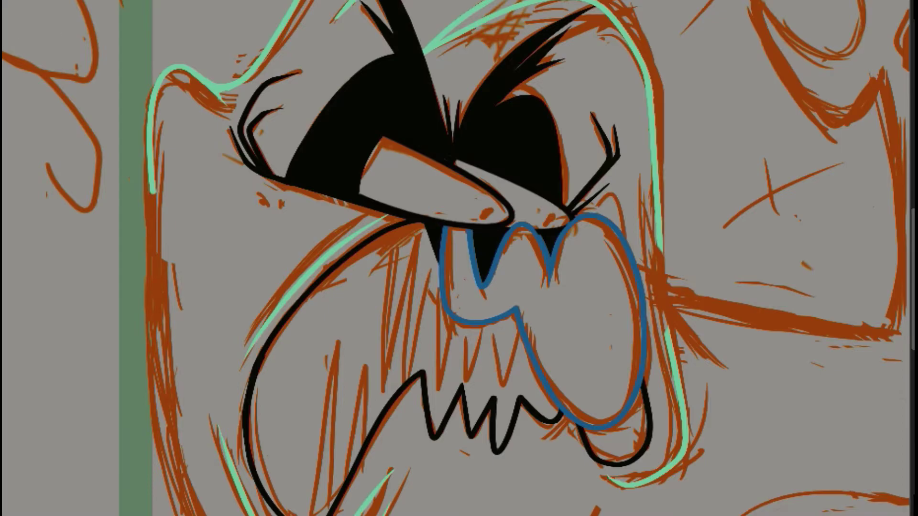
Add a new layer for the creature's mouth and set the drawing colour back to black.
key(ctrl+shift+n)
key(Return)
click(273, 258)
scroll(459, 259, down, 3)
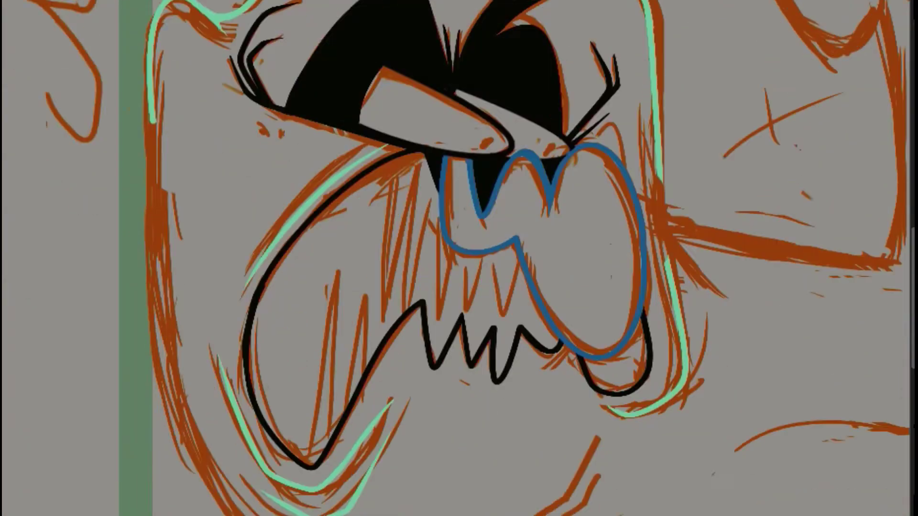
scroll(459, 259, up, 1)
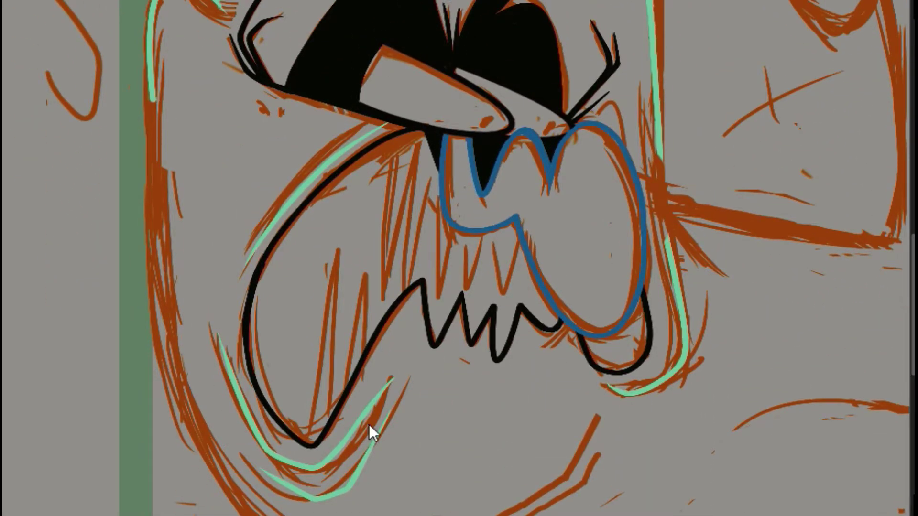
drag(339, 249, 308, 425)
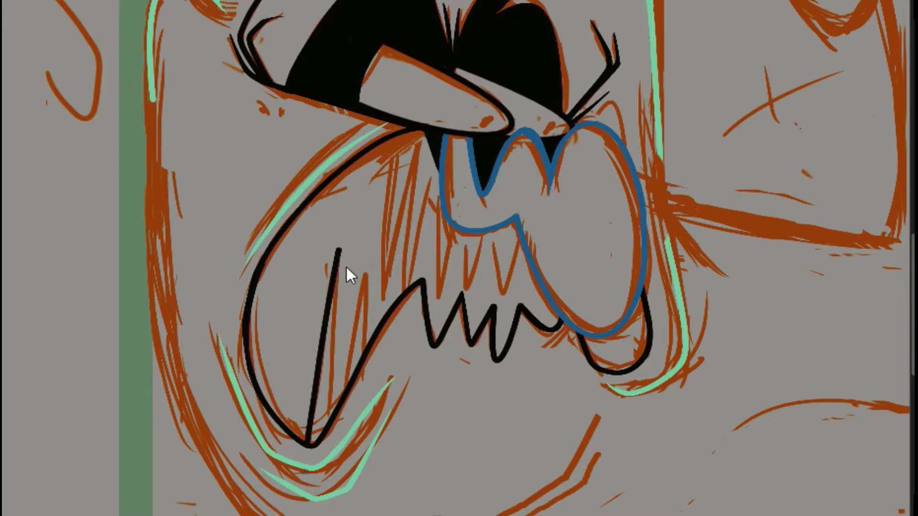
drag(338, 258, 330, 437)
key(ctrl+z)
key(ctrl+z)
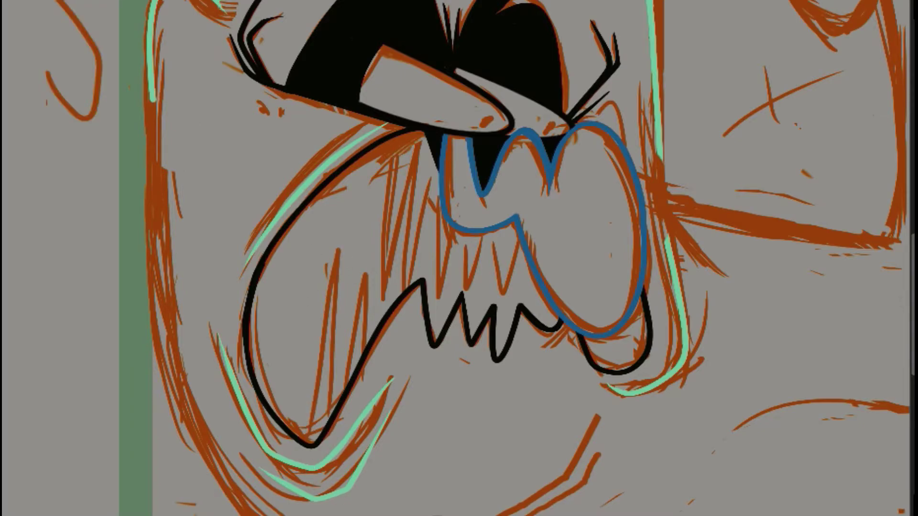
Select the creature's mouth interior, including the small pocket beside the snout, and grow the selection into the outlines.
click(5, 0)
click(5, 48)
click(628, 353)
click(489, 246)
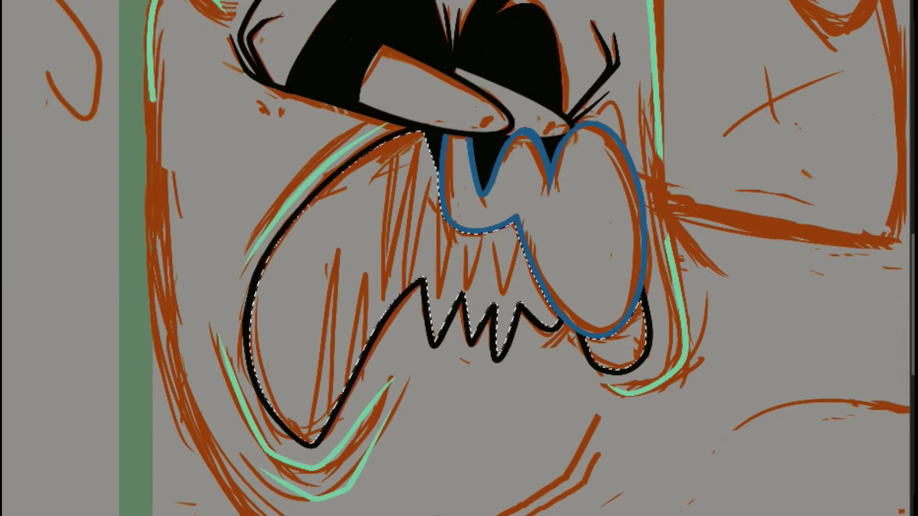
click(5, 0)
click(43, 169)
key(Return)
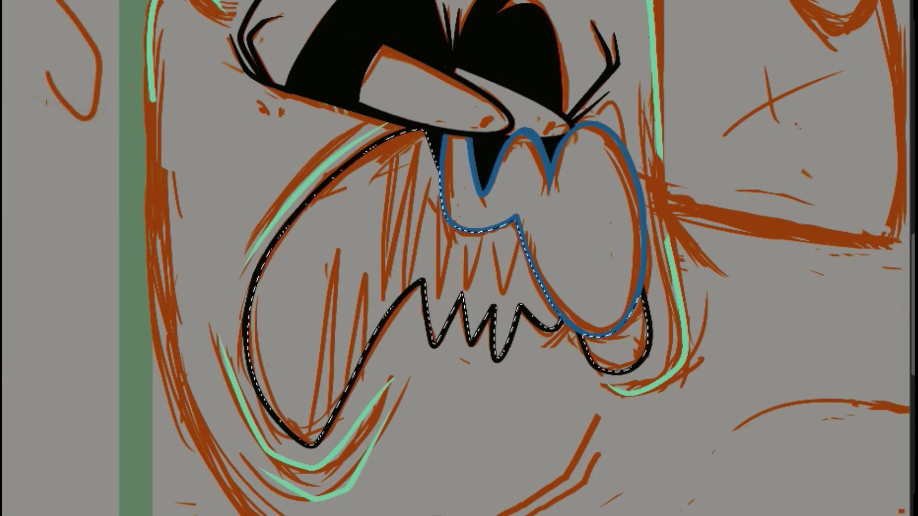
Add a new layer to hold the mouth interior's fill.
click(4, 0)
click(5, 0)
click(4, 0)
click(573, 467)
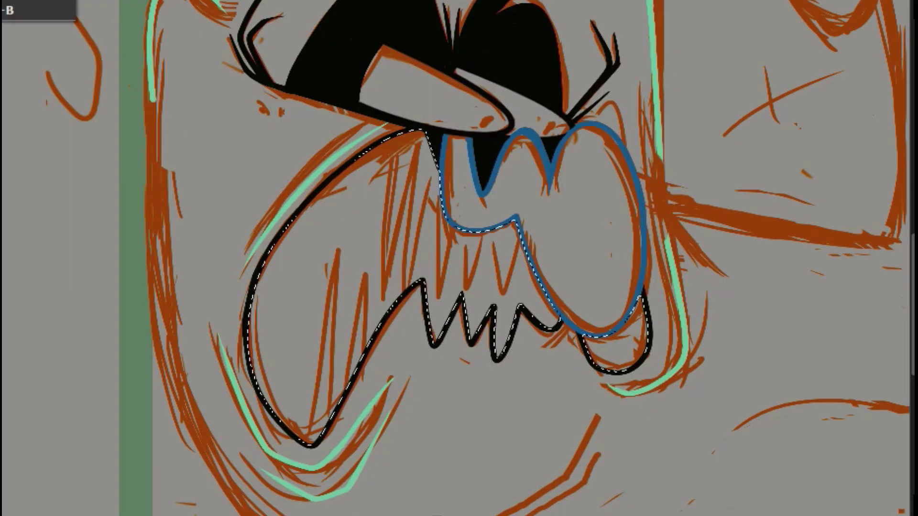
Fill the selected mouth interior with black, make the fill semi-transparent over the sketch and clear the selection.
click(5, 3)
click(478, 258)
click(915, 258)
click(5, 0)
click(29, 2)
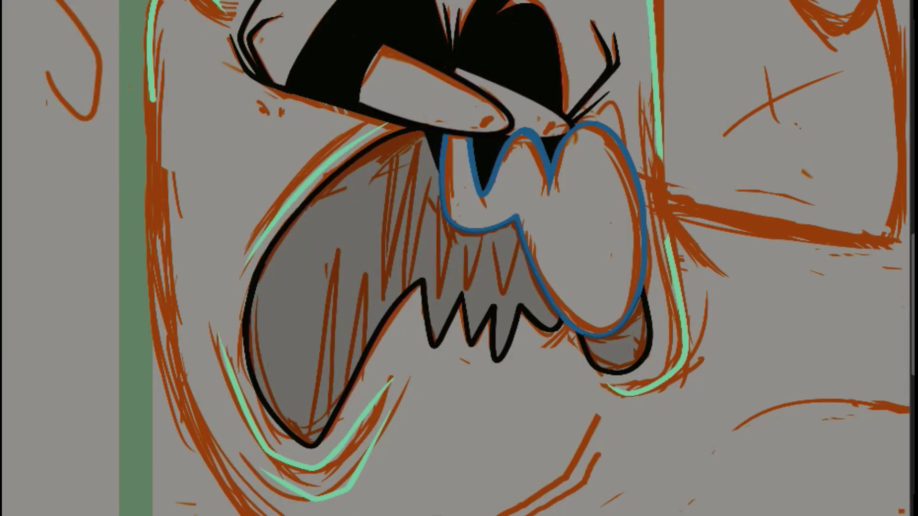
click(5, 0)
click(4, 3)
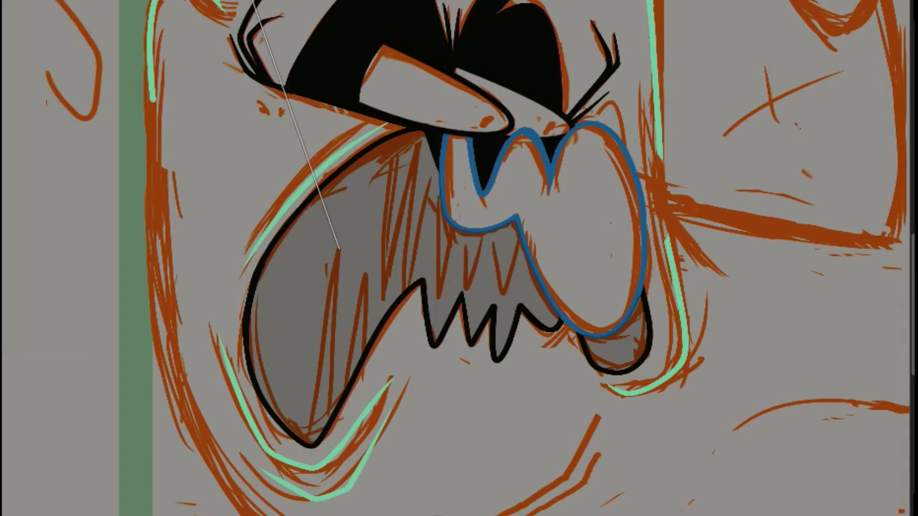
click(343, 144)
click(342, 245)
click(187, 114)
click(339, 248)
click(5, 0)
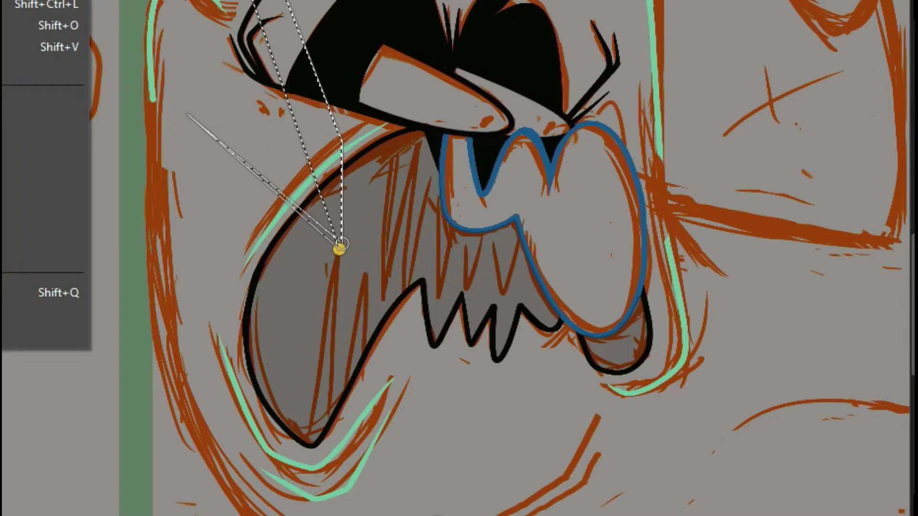
click(5, 3)
Outline the tall narrow lower fang at the mouth's deepest corner and cut it out of the dark fill.
click(338, 249)
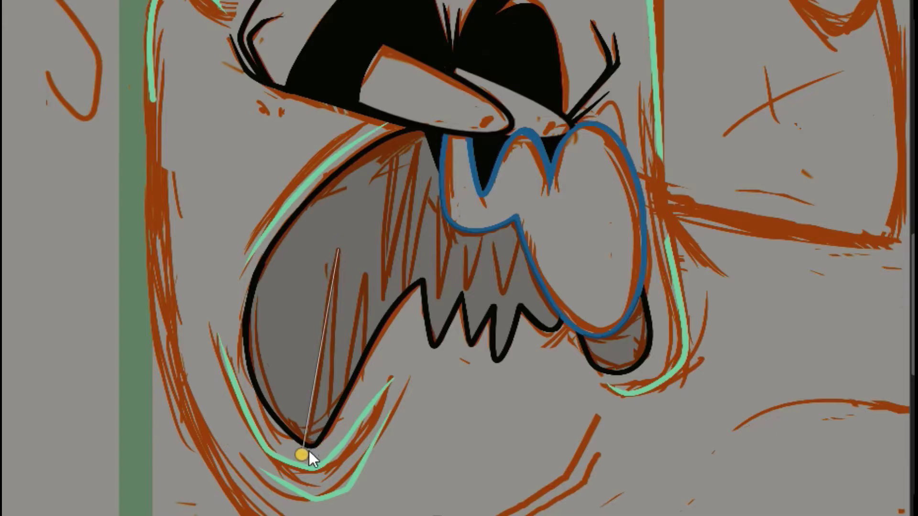
click(337, 249)
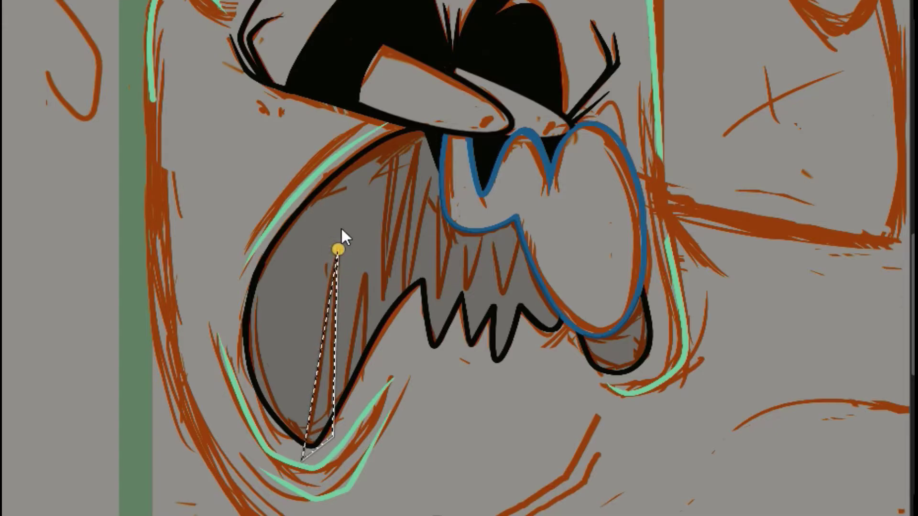
click(331, 439)
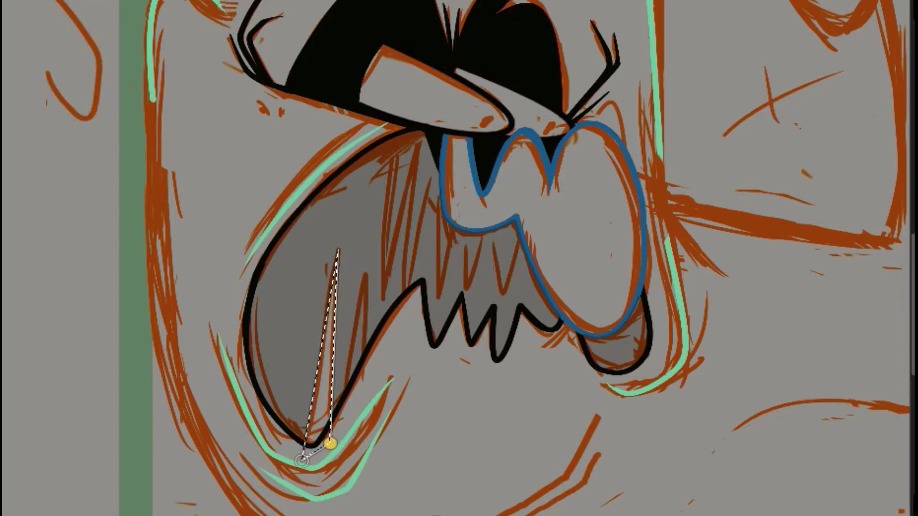
double_click(301, 460)
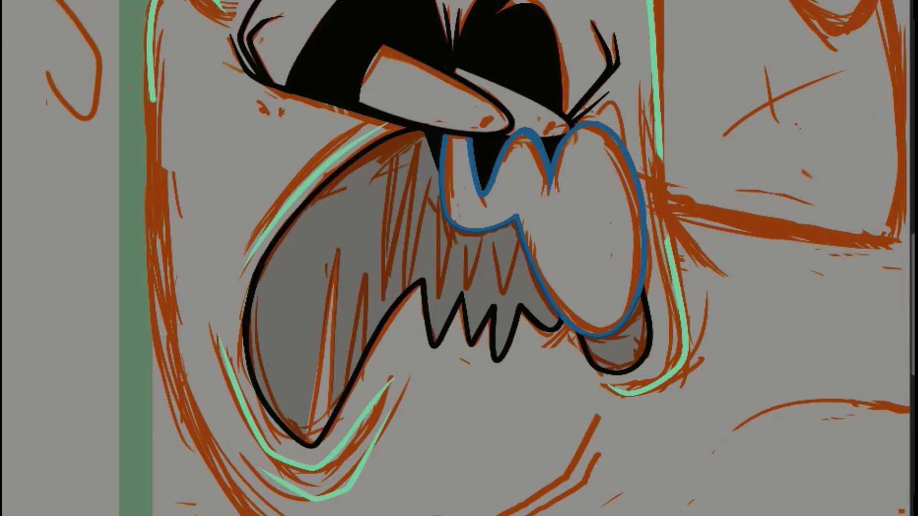
Outline the shorter lower fang beside the tall one with Free Select and cut it out of the dark fill.
click(343, 400)
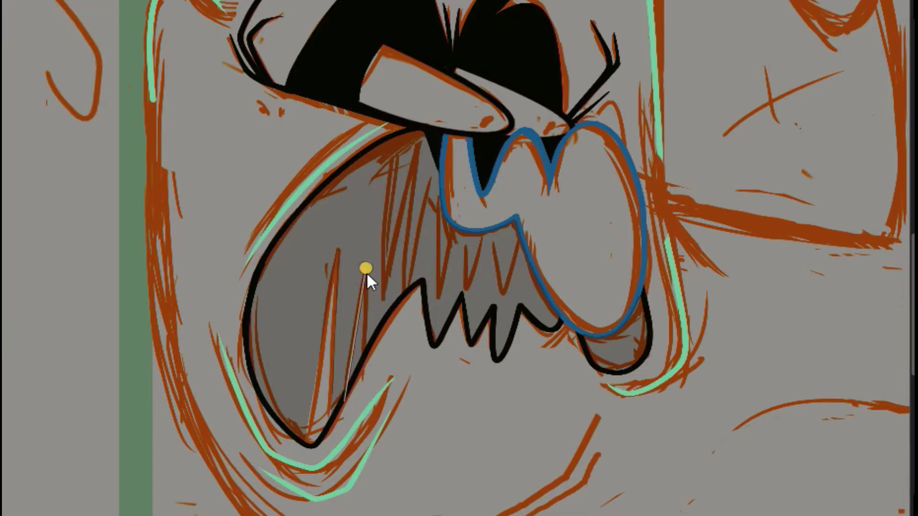
click(344, 400)
right_click(2, 7)
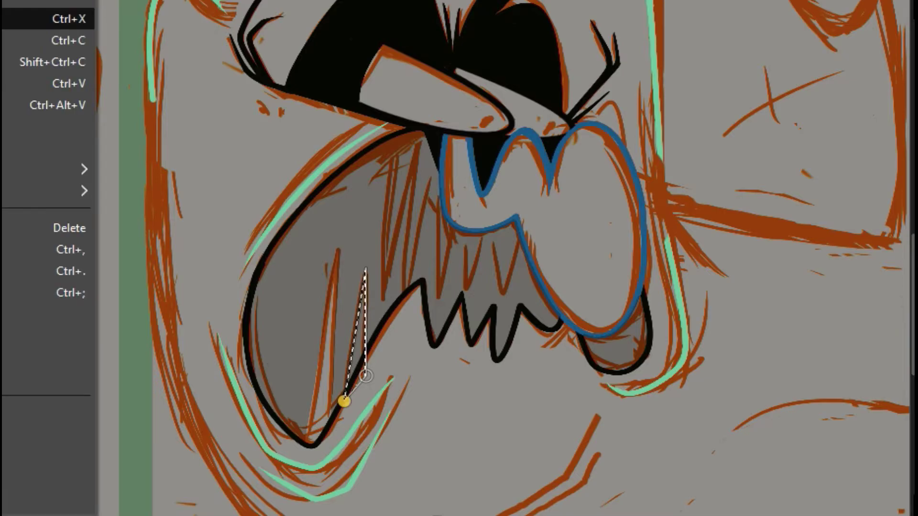
click(19, 19)
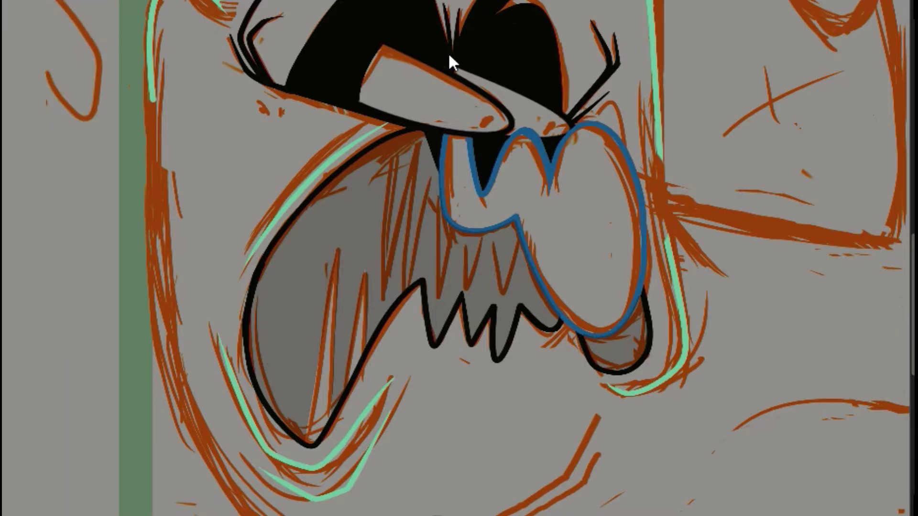
click(380, 301)
click(2, 1)
click(2, 1)
click(414, 145)
click(391, 135)
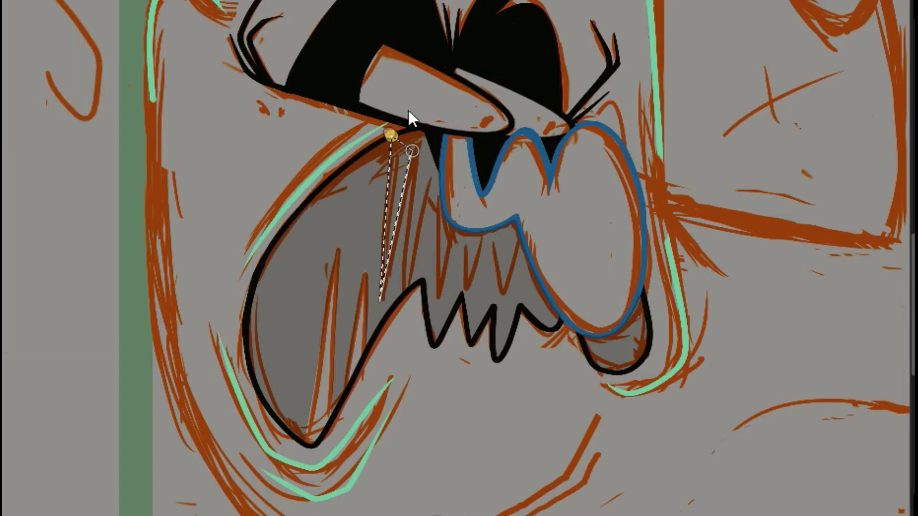
click(2, 1)
click(2, 1)
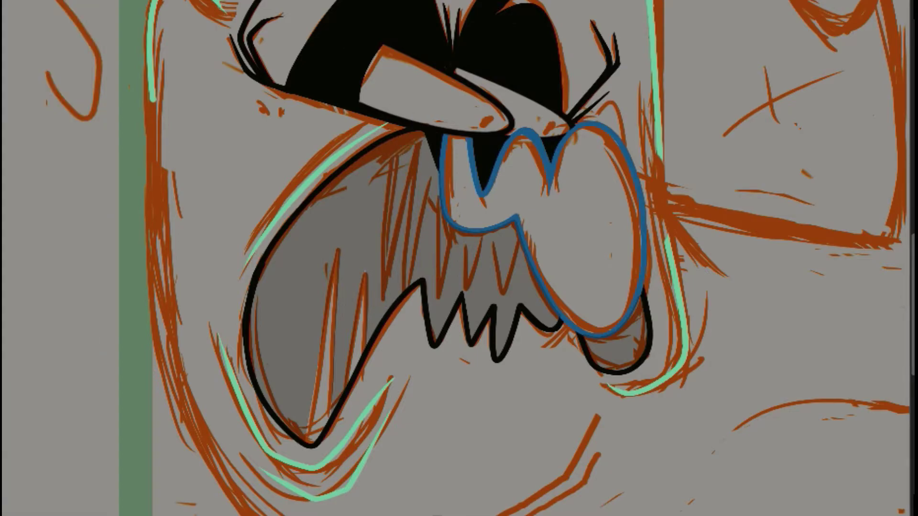
Outline the three long upper teeth beside the snout as one zigzag selection, delete them from the dark fill and deselect.
click(399, 128)
click(381, 300)
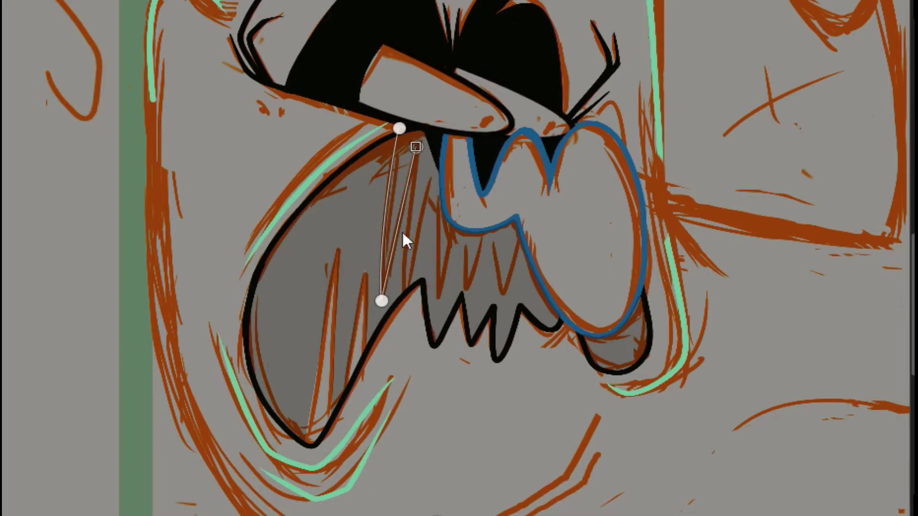
click(415, 154)
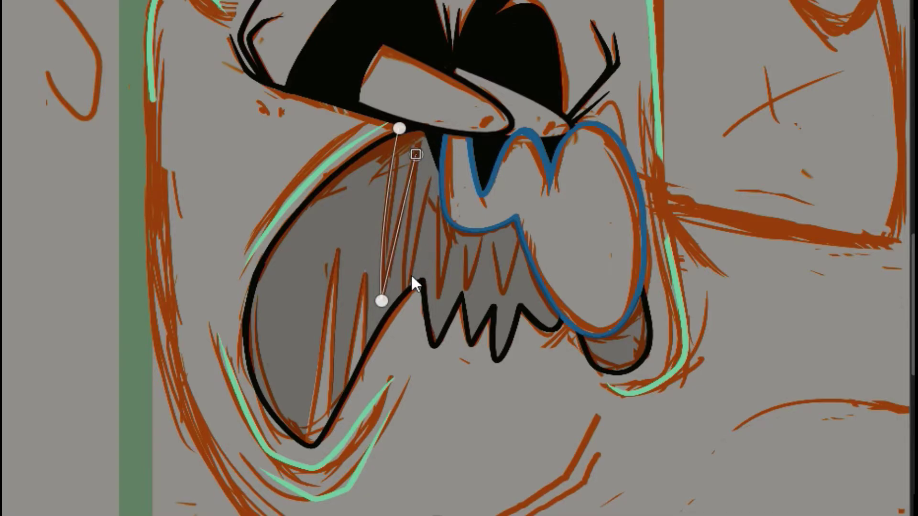
click(406, 305)
click(406, 307)
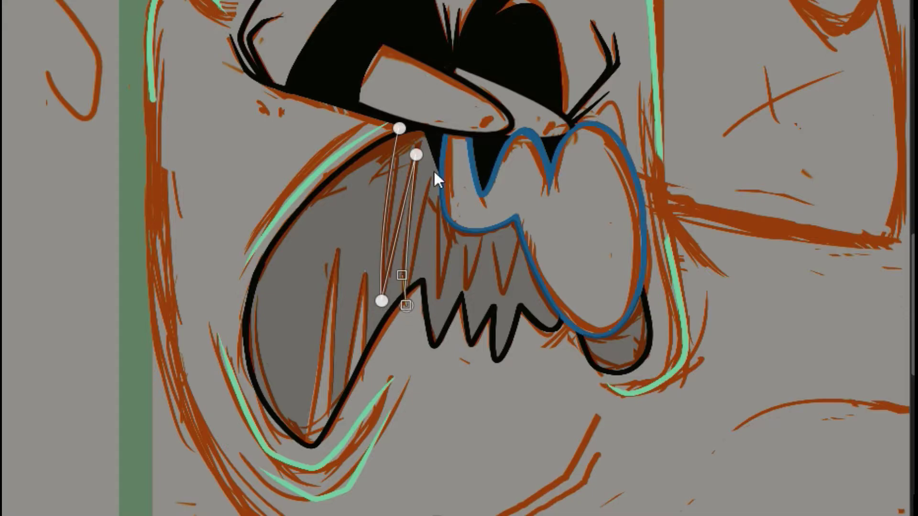
click(434, 169)
click(422, 218)
click(434, 169)
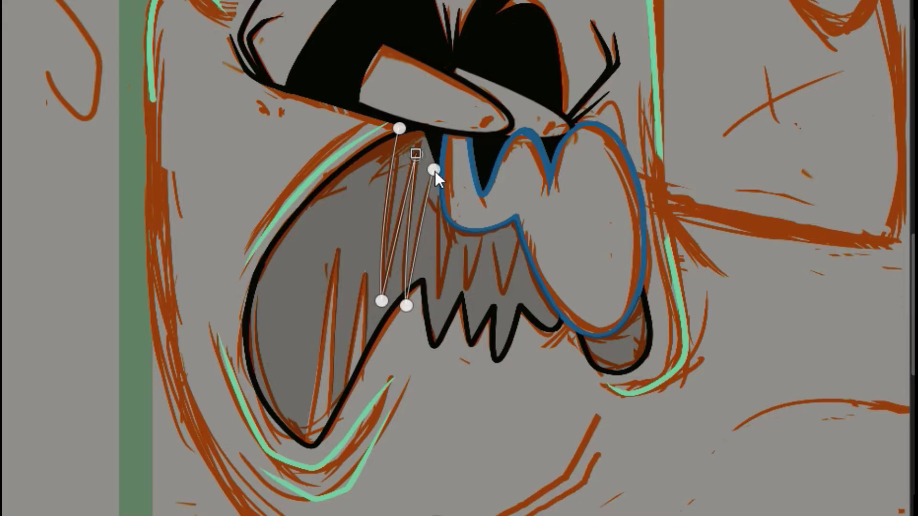
click(437, 299)
drag(433, 169, 436, 166)
click(439, 300)
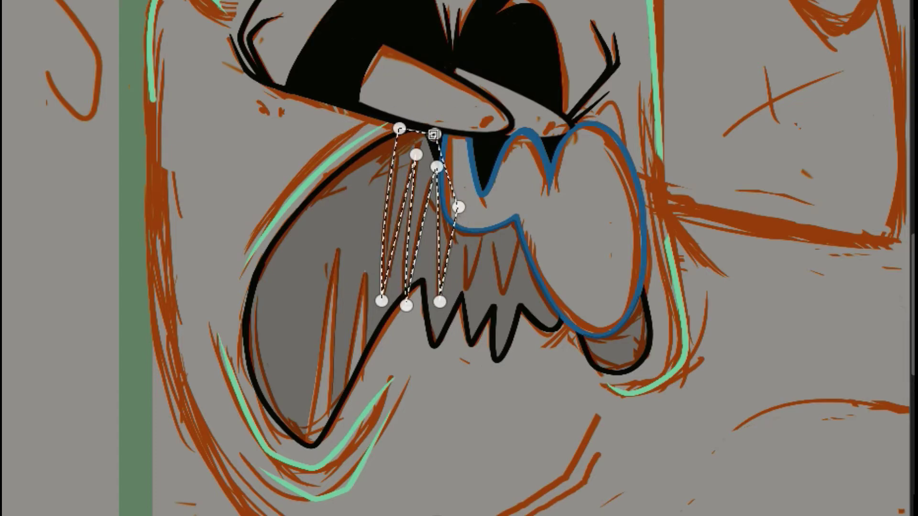
key(Delete)
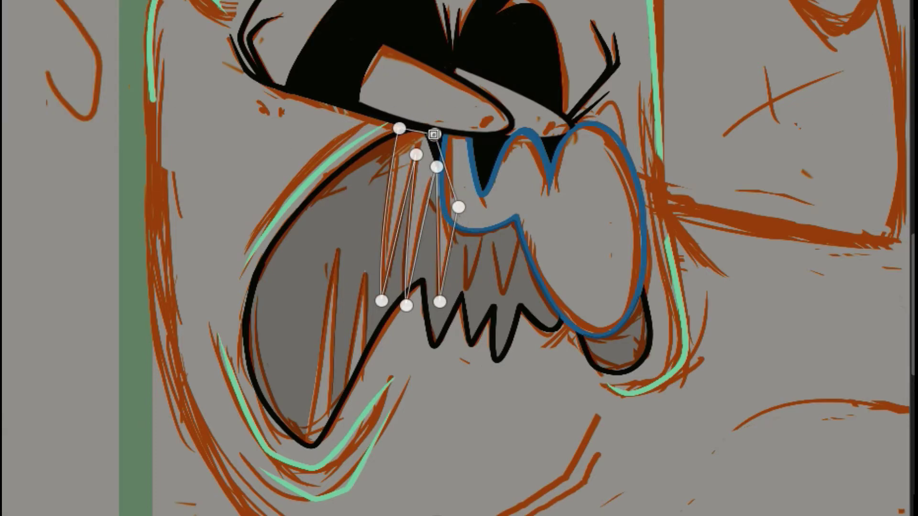
key(ctrl+shift+a)
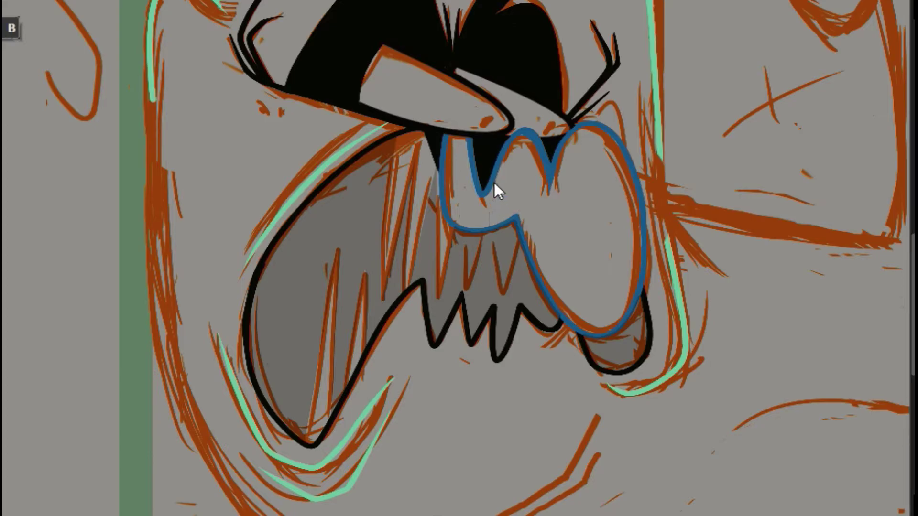
Outline the first small pointed tooth under the snout, delete it from the dark fill and deselect.
click(465, 225)
drag(484, 212, 480, 252)
key(Return)
key(Delete)
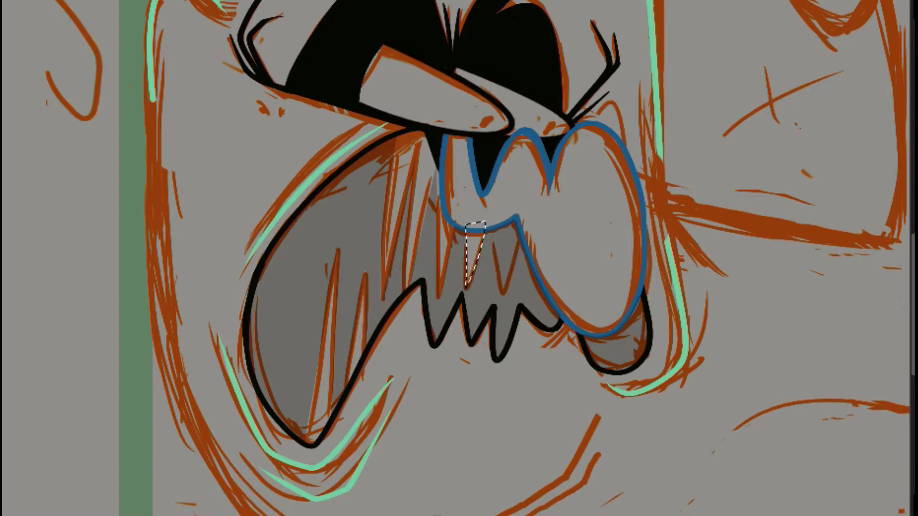
key(ctrl+shift+a)
key(b)
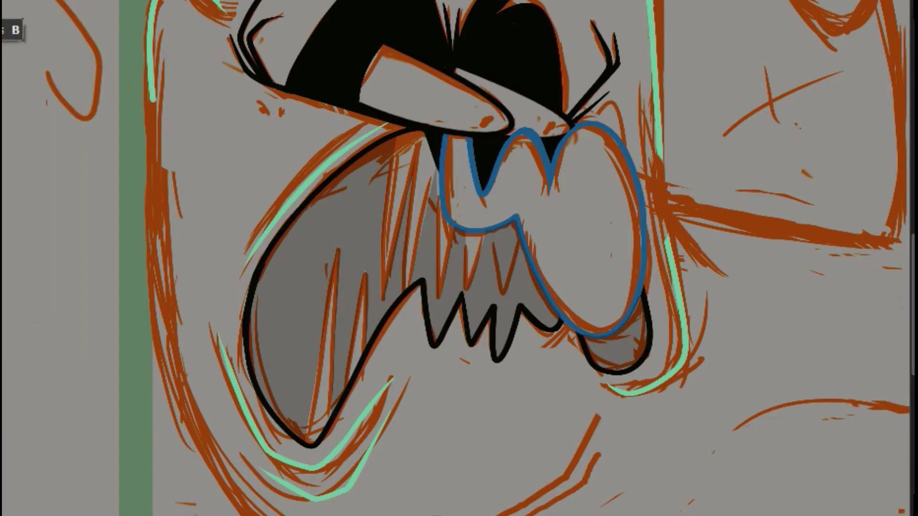
Cut the second small pointed tooth under the snout out of the mouth fill and restore the fill to full opacity.
click(487, 218)
drag(499, 297, 528, 213)
click(543, 201)
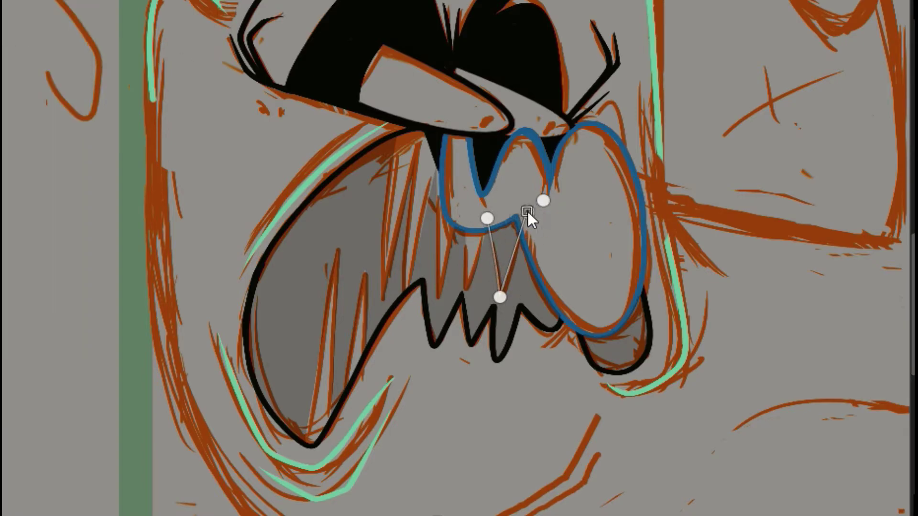
key(Return)
key(Delete)
key(ctrl+shift+a)
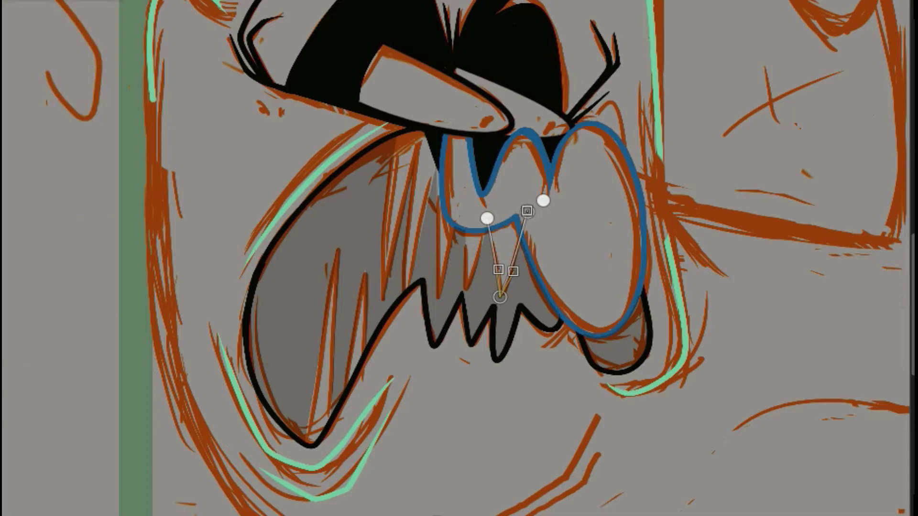
key(w)
key(0)
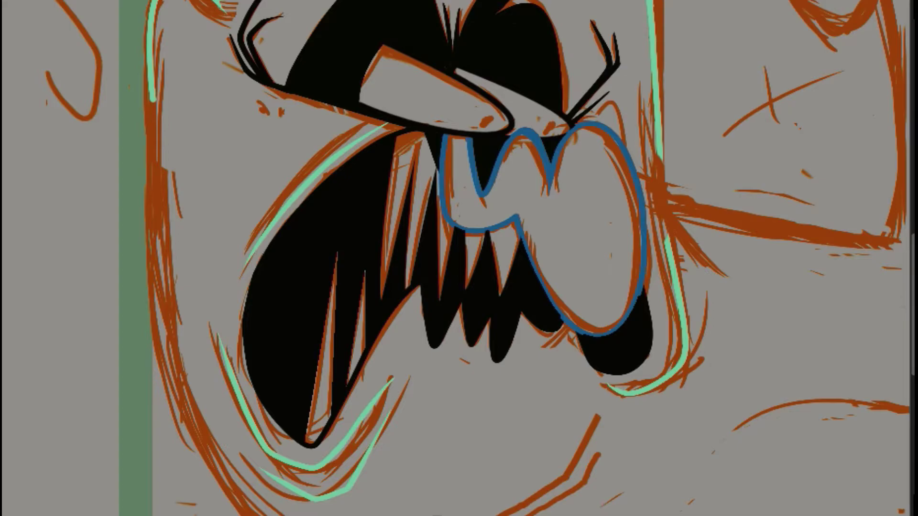
Merge the current layer down and create a new transparent layer with its composite mode set to Clip to backdrop.
click(15, 1)
click(32, 25)
click(16, 1)
click(33, 1)
click(479, 246)
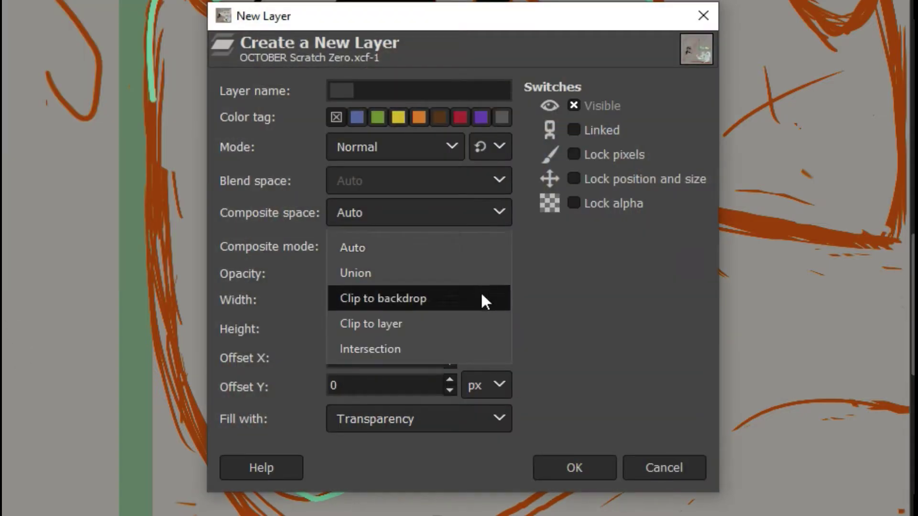
click(481, 297)
click(558, 461)
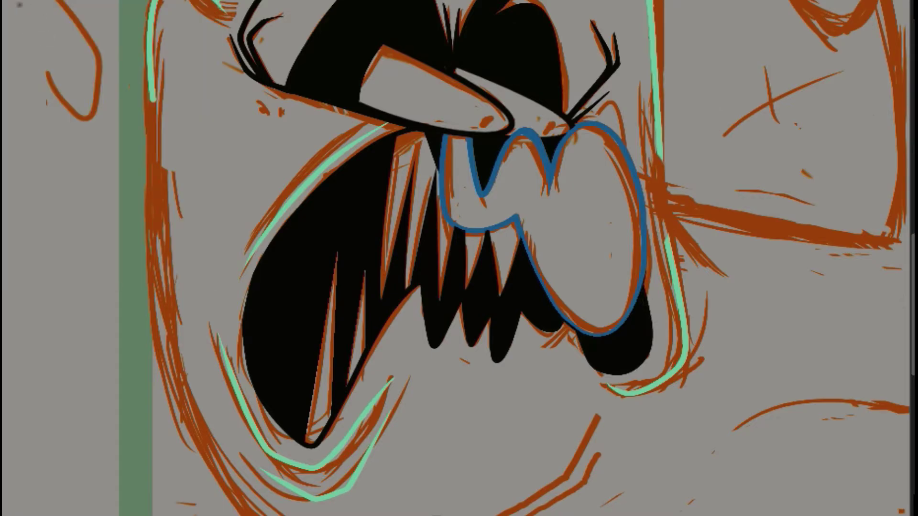
Close the gap in the light green line along the face's edge beside the snout.
scroll(19, 5, up, 1)
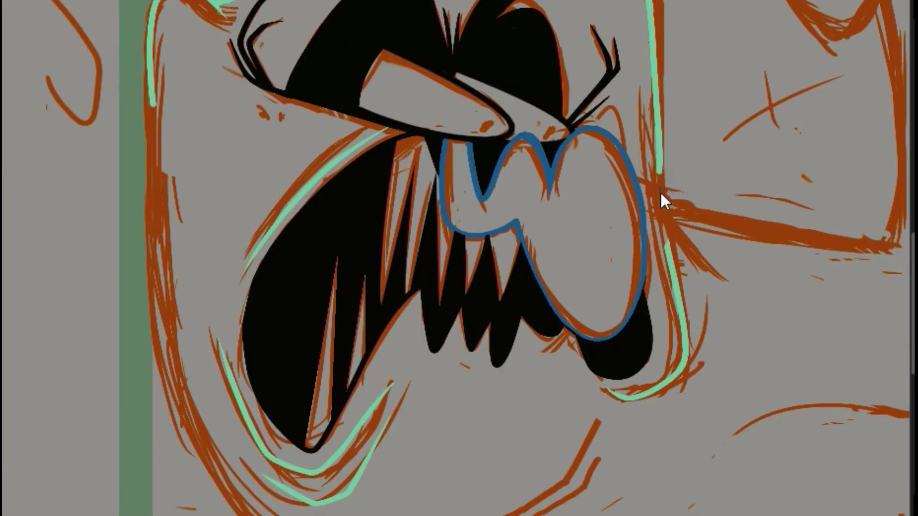
drag(662, 74, 670, 227)
mouse_move(913, 318)
mouse_down()
mouse_move(912, 291)
mouse_move(910, 298)
mouse_up()
click(3, 1)
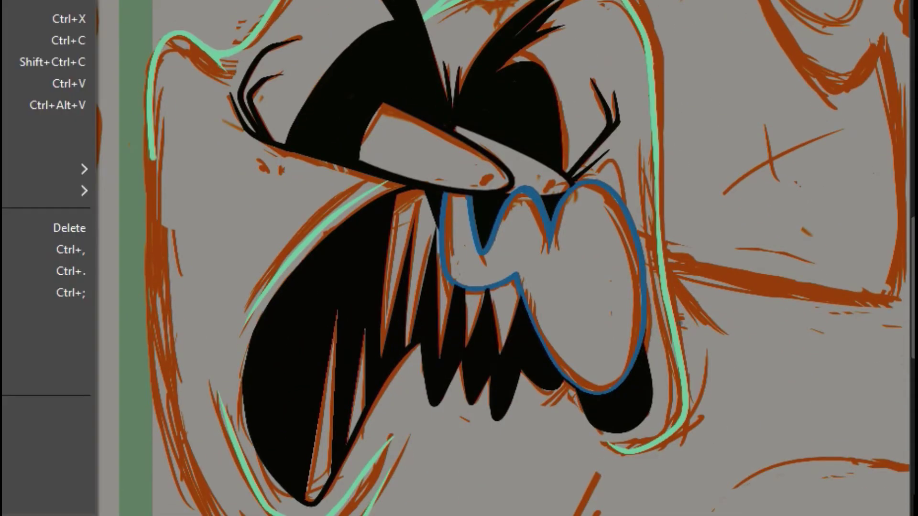
click(2, 2)
drag(663, 143, 676, 287)
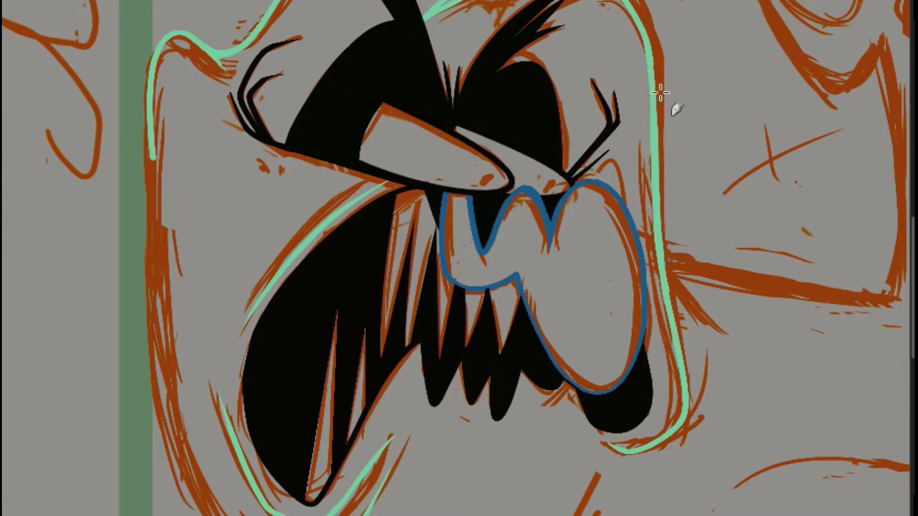
Trace the short outer crease at the mouth corner beside the snout and the two parallel angular creases on the chin in light green.
scroll(478, 258, down, 3)
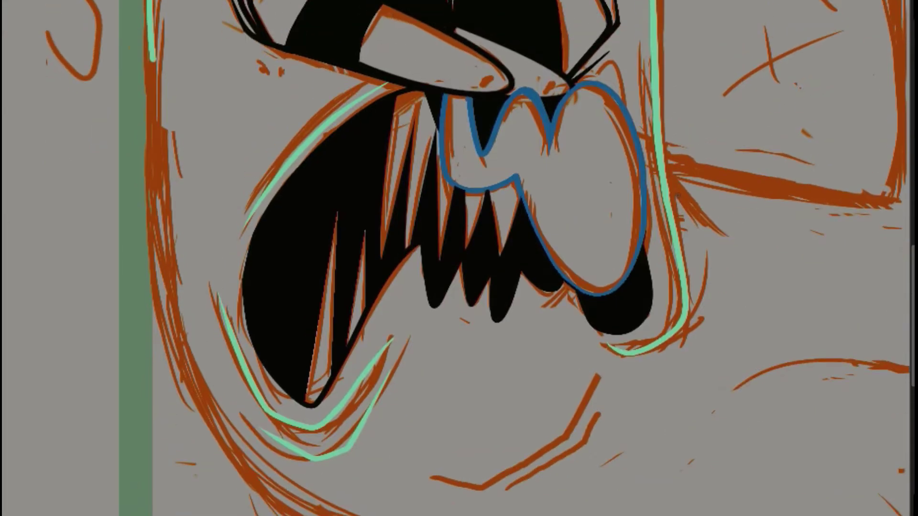
drag(656, 353, 702, 257)
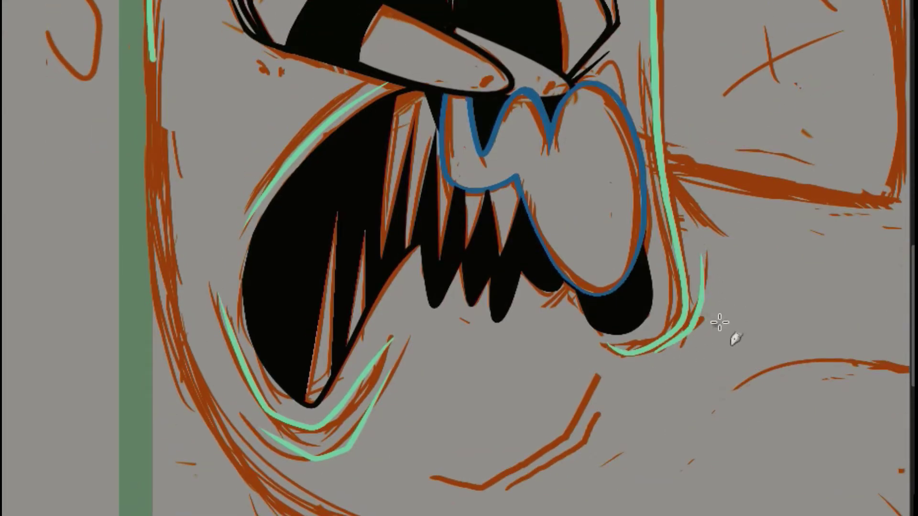
mouse_move(912, 326)
mouse_down()
mouse_move(912, 266)
mouse_move(912, 308)
mouse_up()
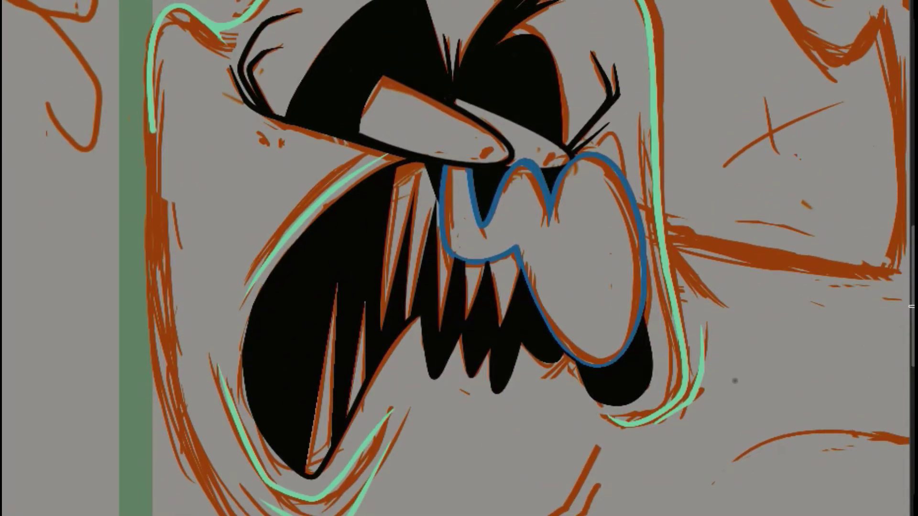
scroll(479, 340, down, 6)
mouse_move(599, 257)
mouse_down()
mouse_move(531, 346)
mouse_move(435, 362)
mouse_up()
drag(600, 297, 506, 377)
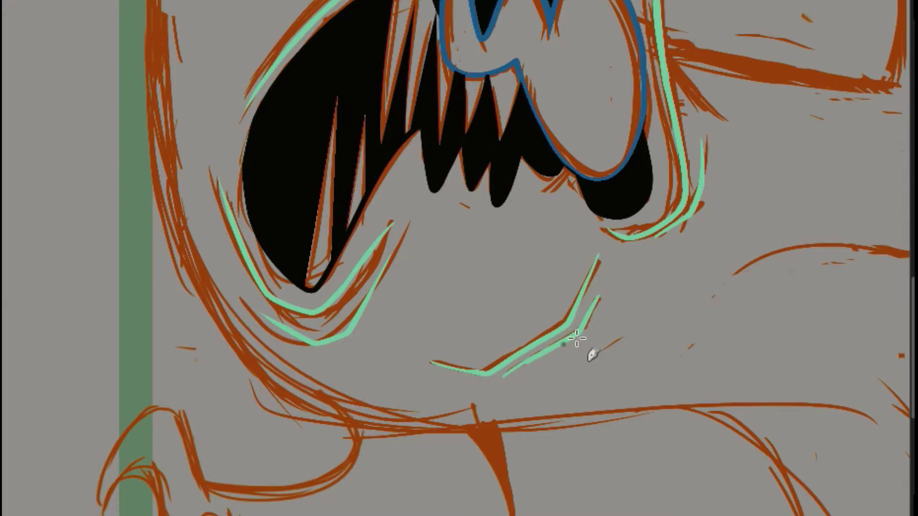
Create a new transparent layer with its composite mode set back to Auto.
scroll(585, 354, up, 3)
drag(912, 331, 912, 353)
key(minus)
key(minus)
click(4, 1)
click(14, 1)
click(430, 246)
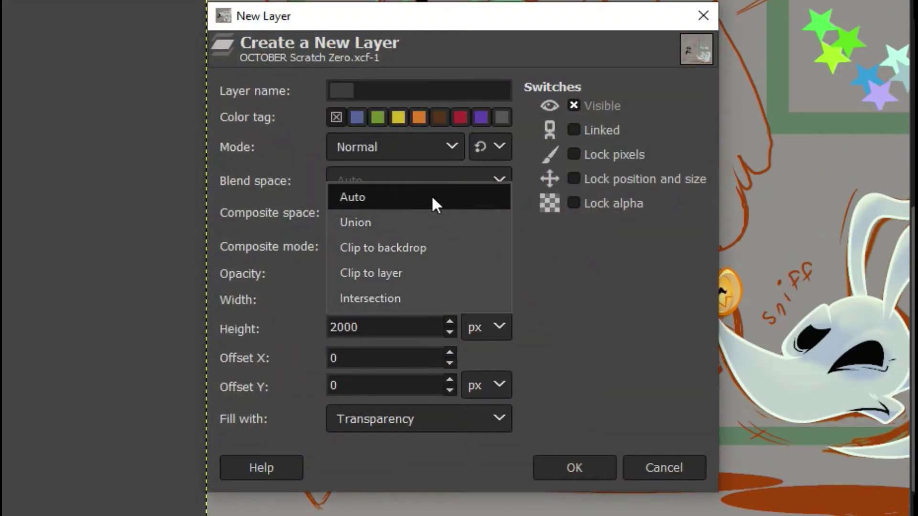
click(433, 201)
click(582, 470)
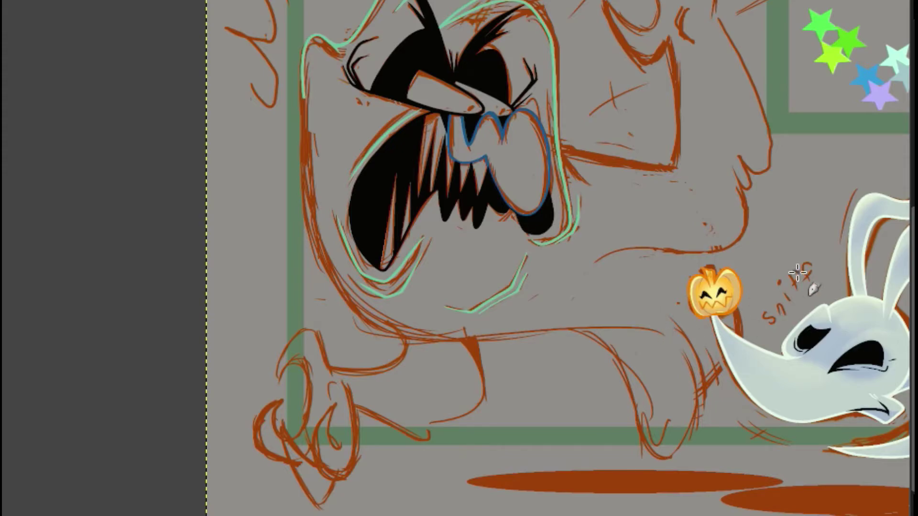
Trace the creature's jaw and belly as one long light green outline, undoing the accidental layer move and the extra stroke at the belly end.
mouse_move(668, 337)
mouse_down()
mouse_move(587, 326)
mouse_move(389, 334)
mouse_move(323, 47)
mouse_up()
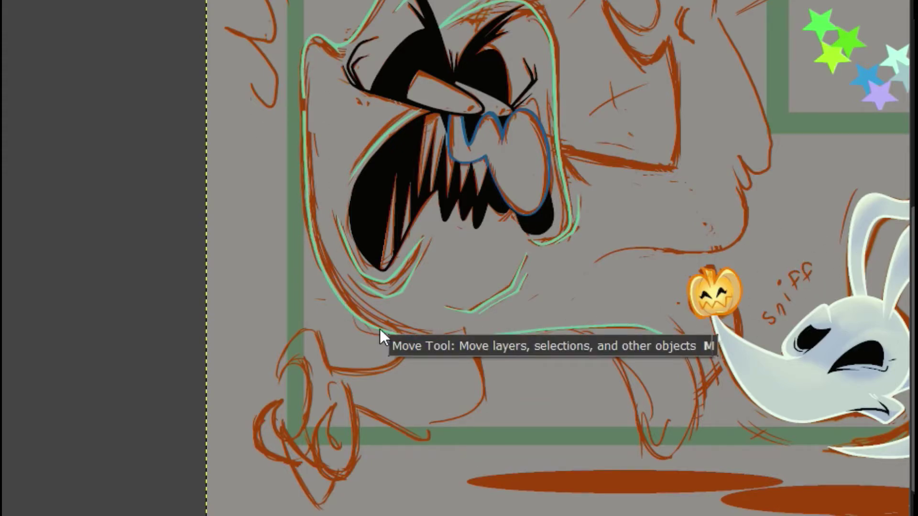
drag(384, 331, 389, 323)
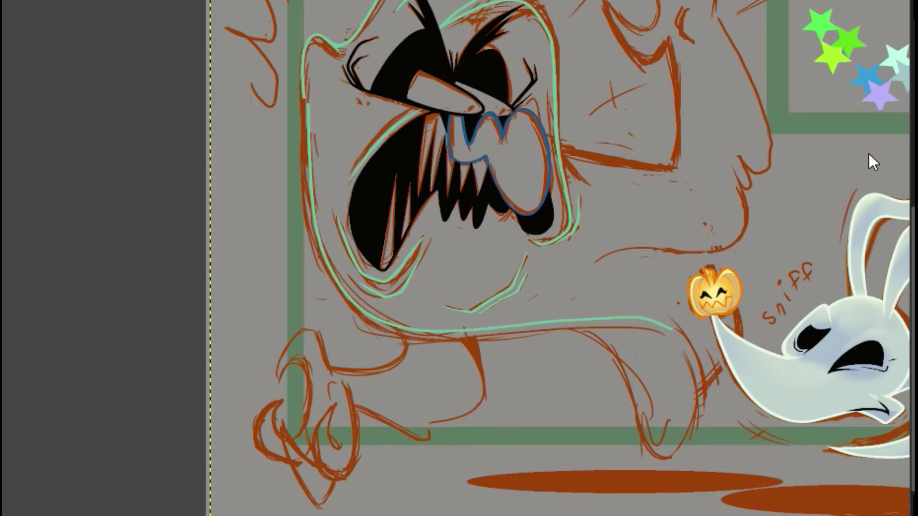
key(ctrl+z)
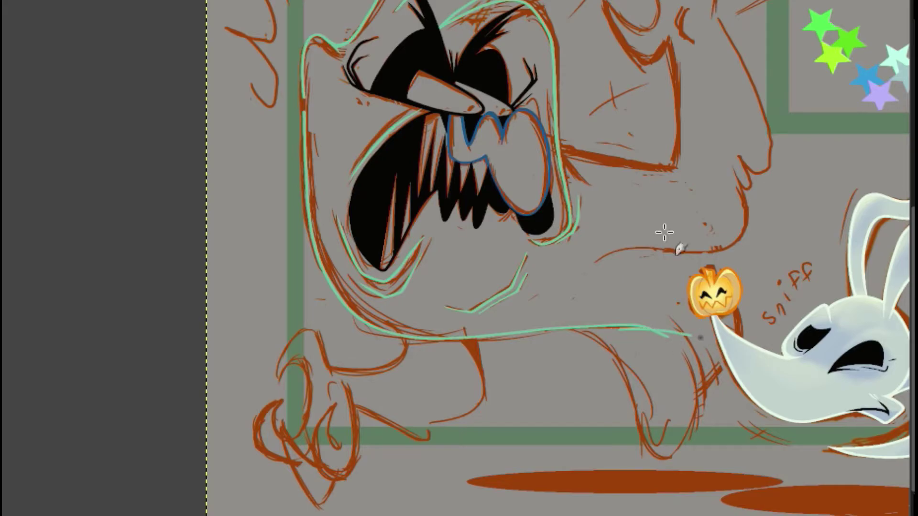
key(ctrl+z)
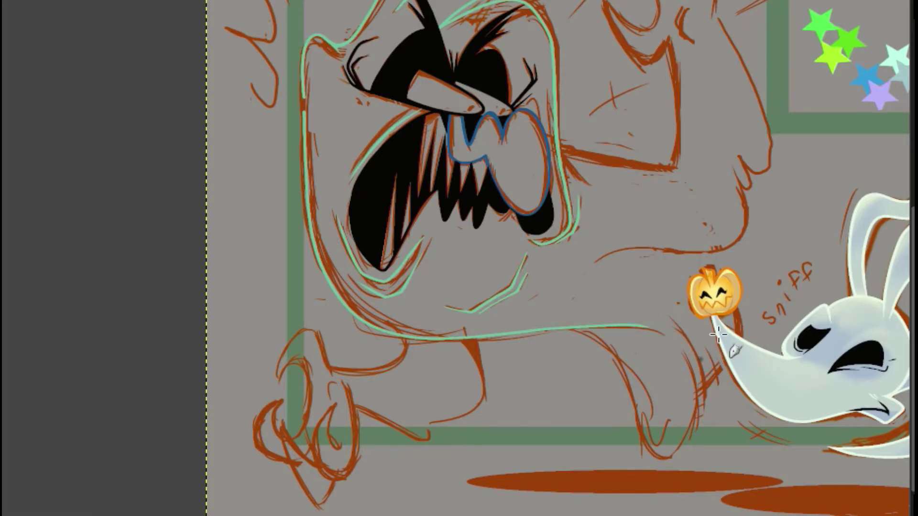
key(ctrl+z)
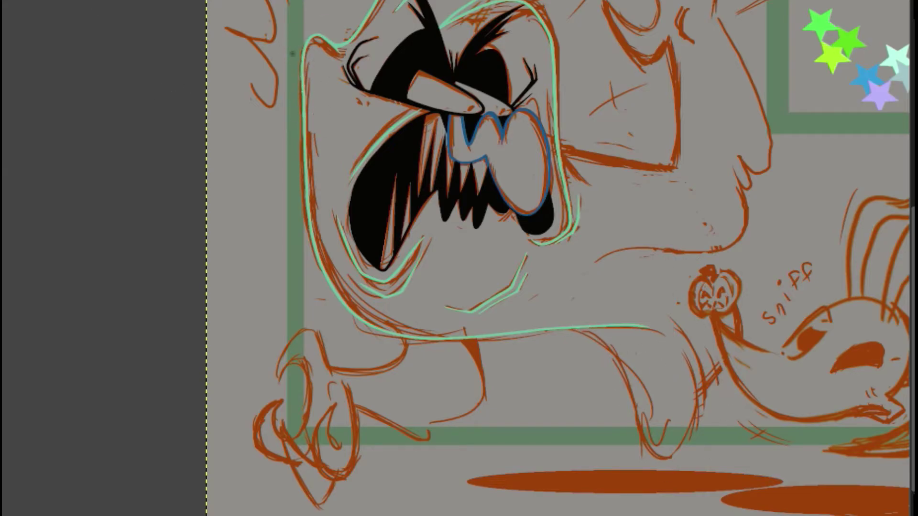
Trace the inner edge of the limb hanging below the belly in light green, from the belly line down to its tip.
scroll(292, 53, up, 3)
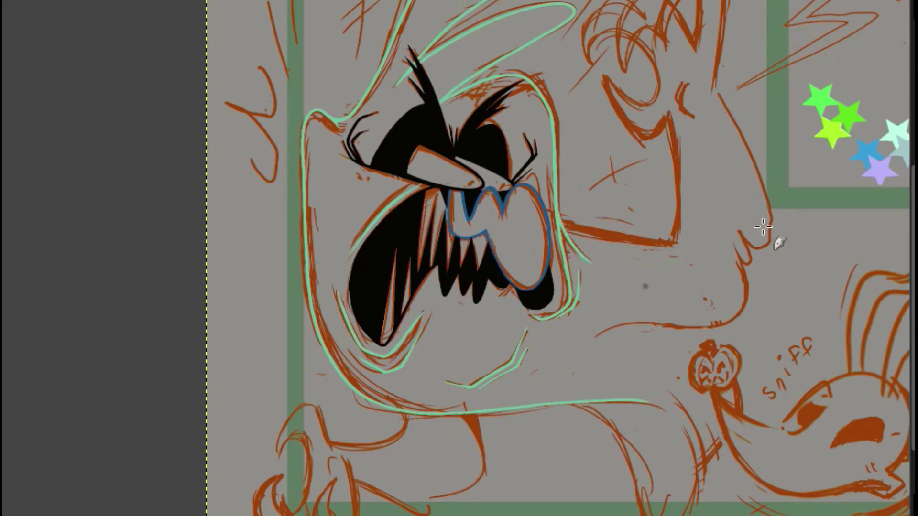
drag(912, 306, 912, 330)
scroll(709, 335, down, 2)
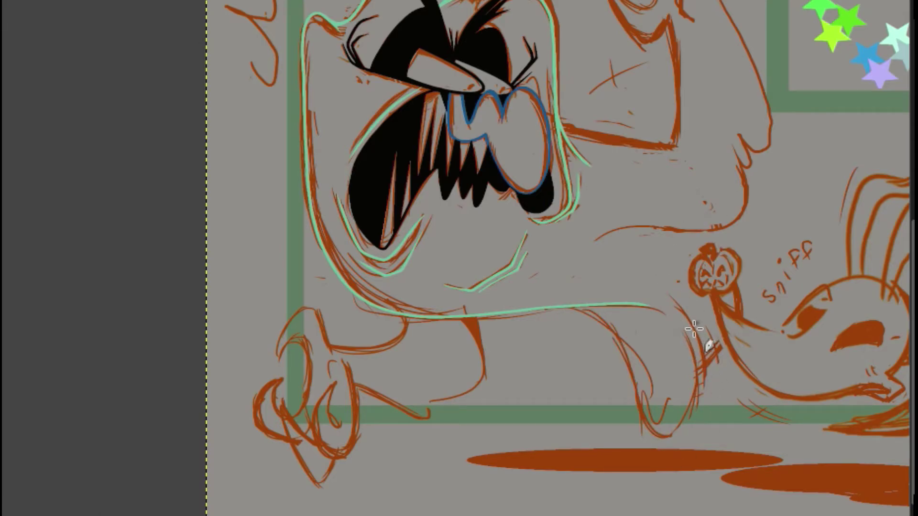
mouse_move(682, 328)
mouse_down()
mouse_move(695, 411)
mouse_move(571, 308)
mouse_move(594, 311)
mouse_move(629, 372)
mouse_move(681, 330)
mouse_up()
key(ctrl+z)
key(shift+ctrl+n)
click(579, 468)
key(ctrl+z)
drag(575, 307, 665, 437)
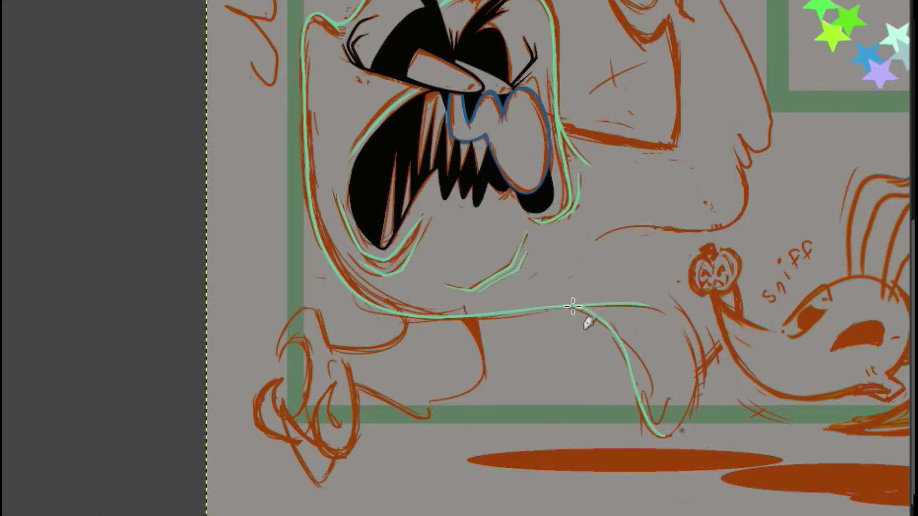
At 100 % zoom, draw the outer edge of the hanging limb as a curve meeting the first edge at the tip.
click(149, 515)
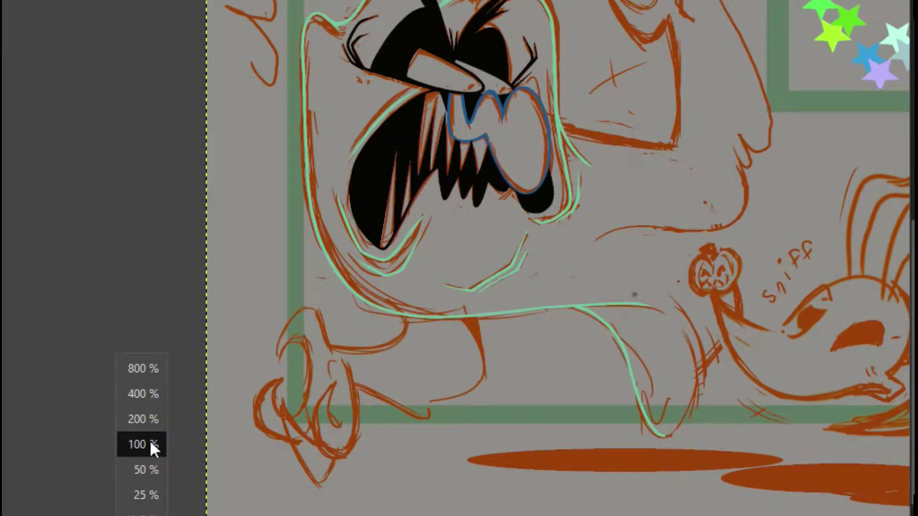
click(153, 447)
drag(215, 515, 406, 515)
drag(914, 354, 914, 397)
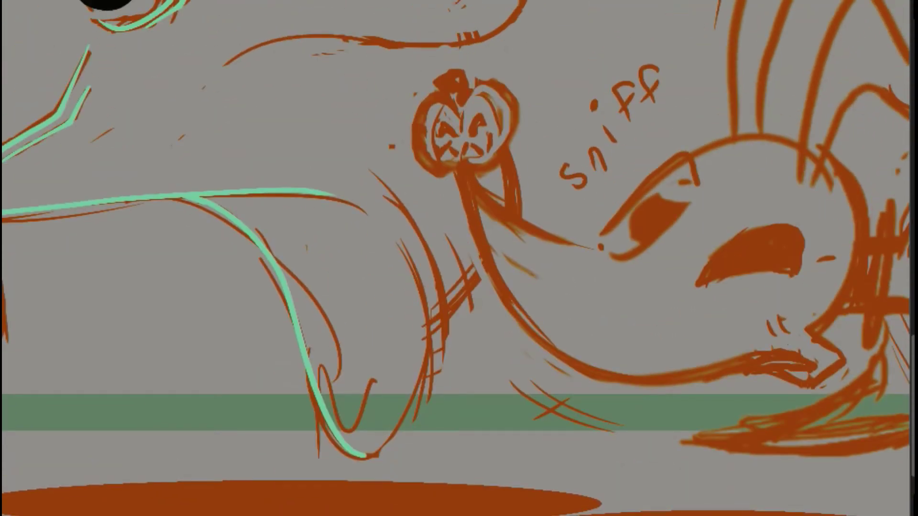
mouse_move(396, 232)
mouse_down()
mouse_move(390, 449)
mouse_move(345, 444)
mouse_move(382, 413)
mouse_move(389, 448)
mouse_up()
key(ctrl+z)
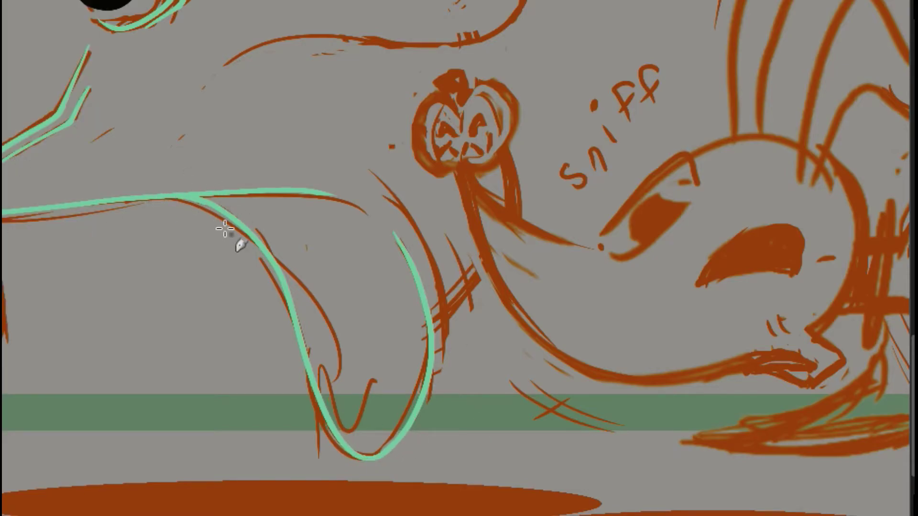
On a new transparent layer, draw the narrow hooked limb behind the first one and erase the excess stroke ends.
scroll(231, 235, up, 2)
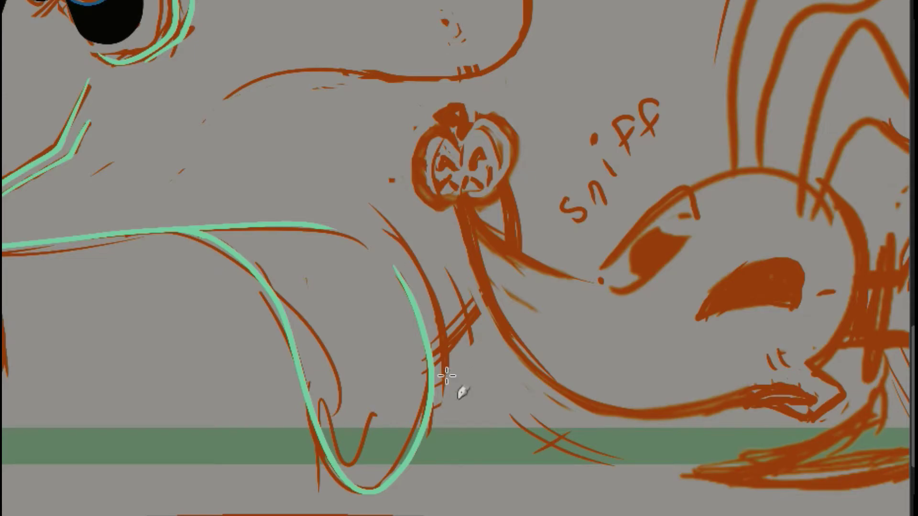
click(5, 1)
click(29, 26)
click(5, 1)
click(9, 1)
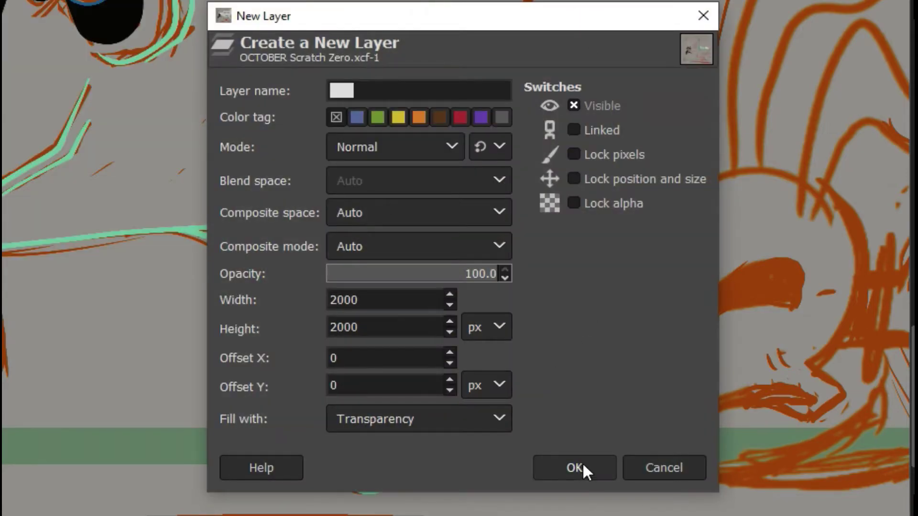
click(582, 463)
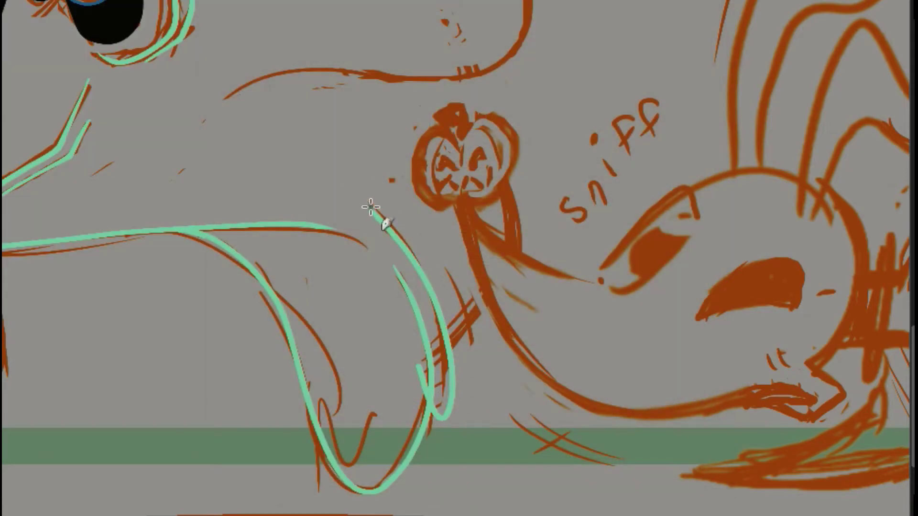
drag(370, 207, 410, 259)
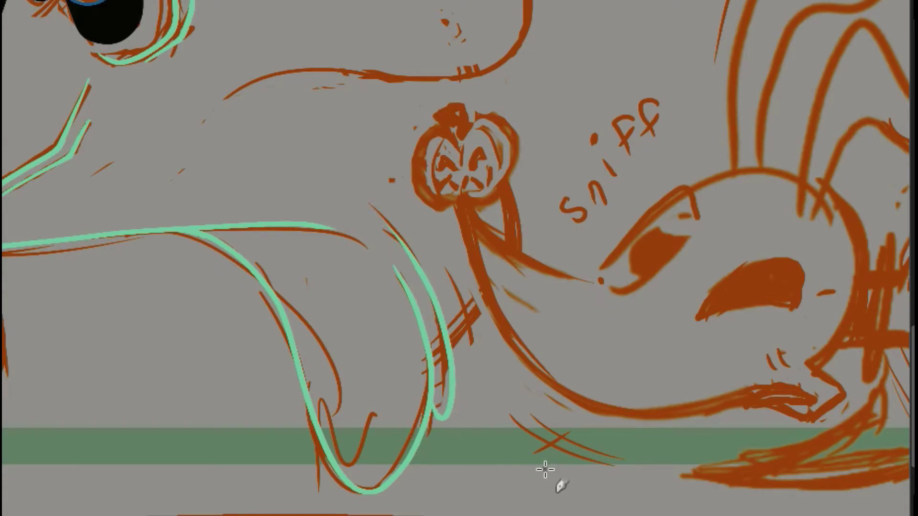
Draw the curve from the lower edge of the sketched muzzle down past the pumpkin to the hooked limb, and erase its excess upper end.
scroll(463, 421, down, 3)
scroll(463, 421, up, 5)
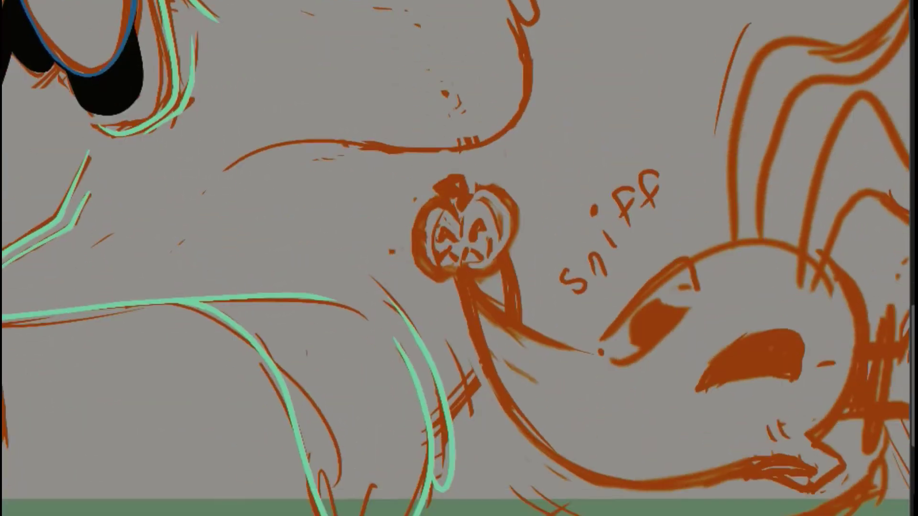
drag(453, 434, 418, 159)
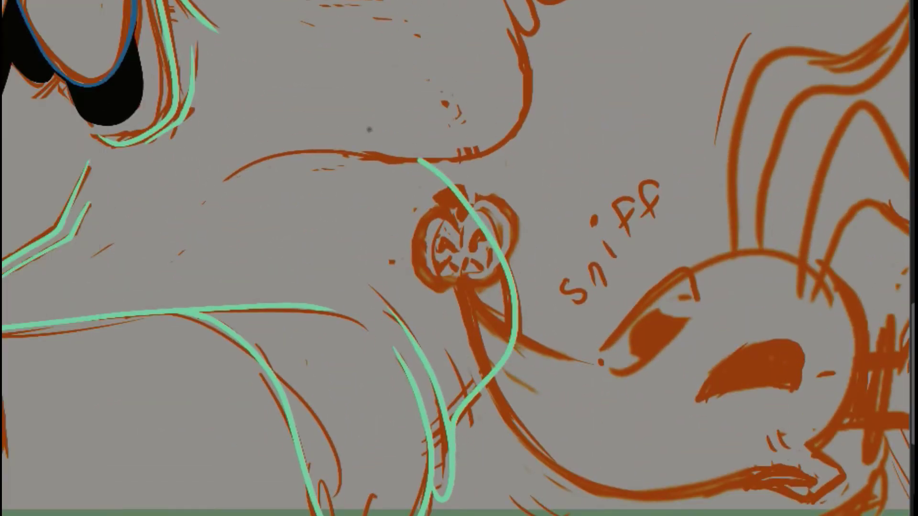
key(ctrl+z)
mouse_move(435, 83)
mouse_down()
mouse_move(453, 115)
mouse_move(482, 398)
mouse_move(454, 463)
mouse_up()
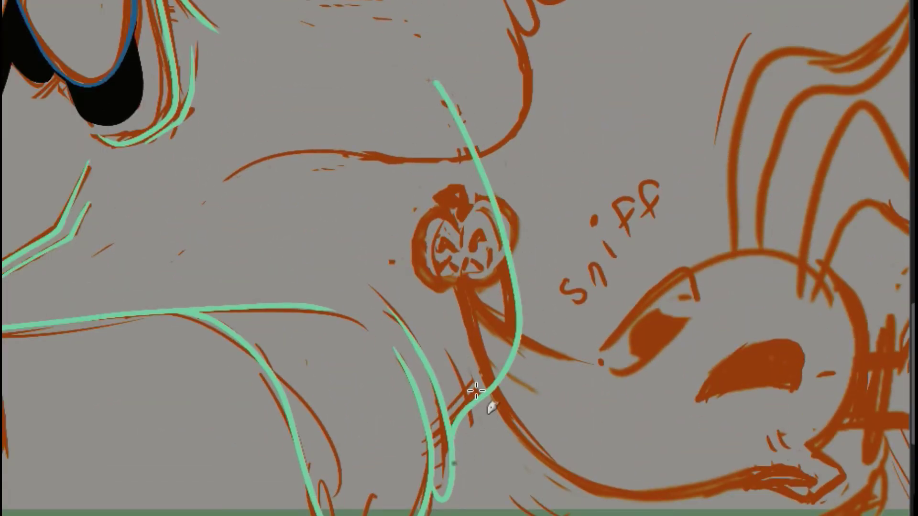
click(466, 139)
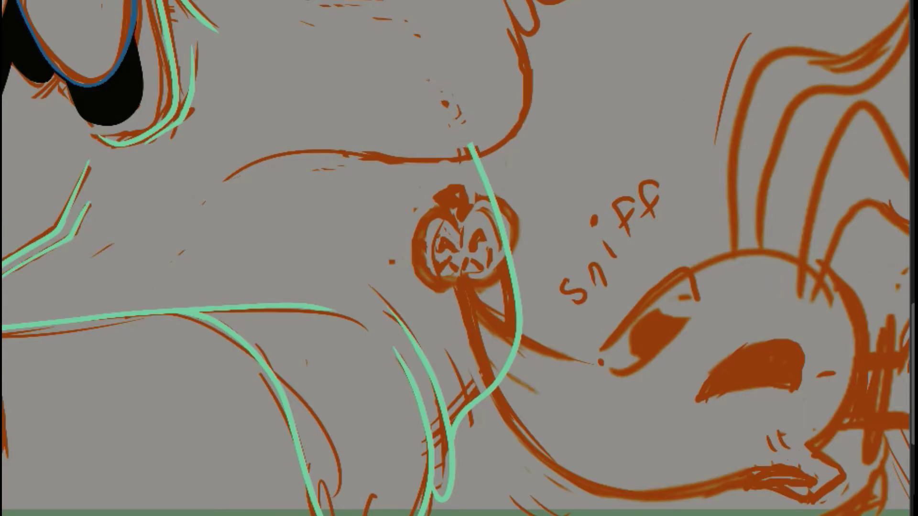
Merge the limb line layer down and create a new transparent layer.
click(155, 515)
click(156, 429)
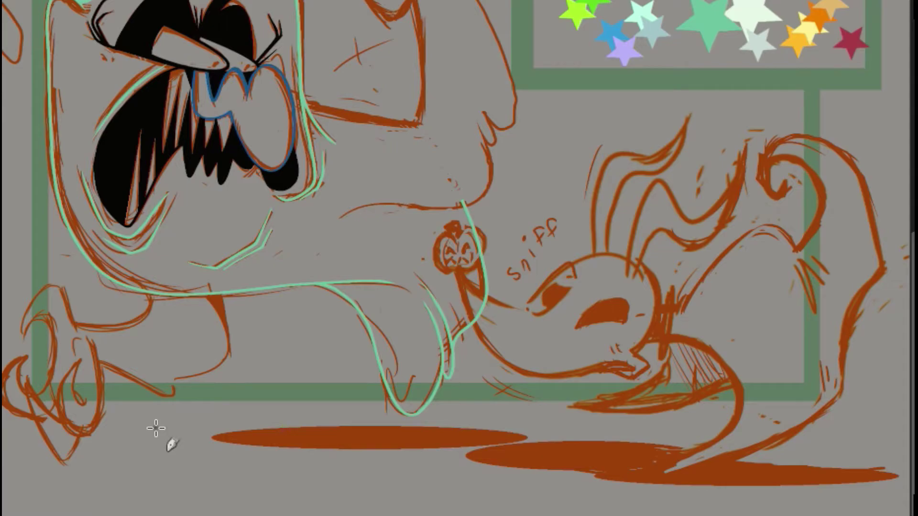
drag(913, 283, 913, 235)
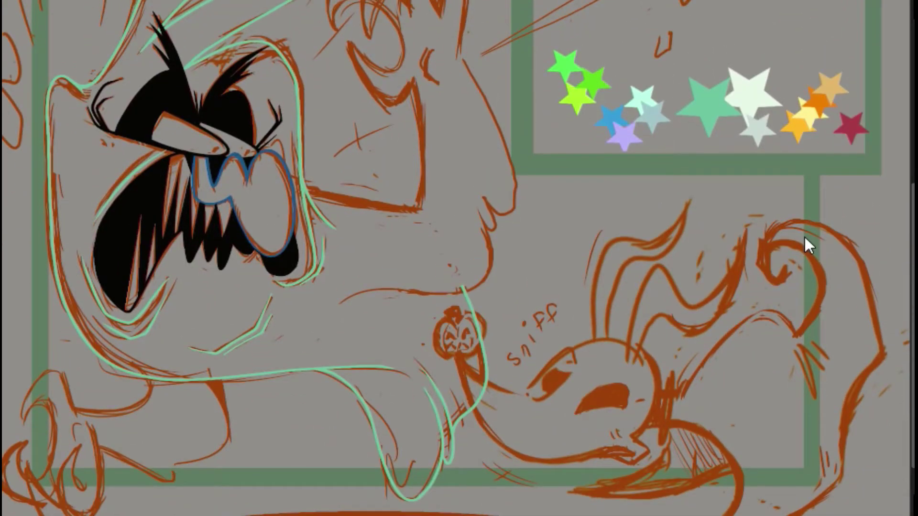
key(ctrl+z)
key(ctrl+y)
click(9, 1)
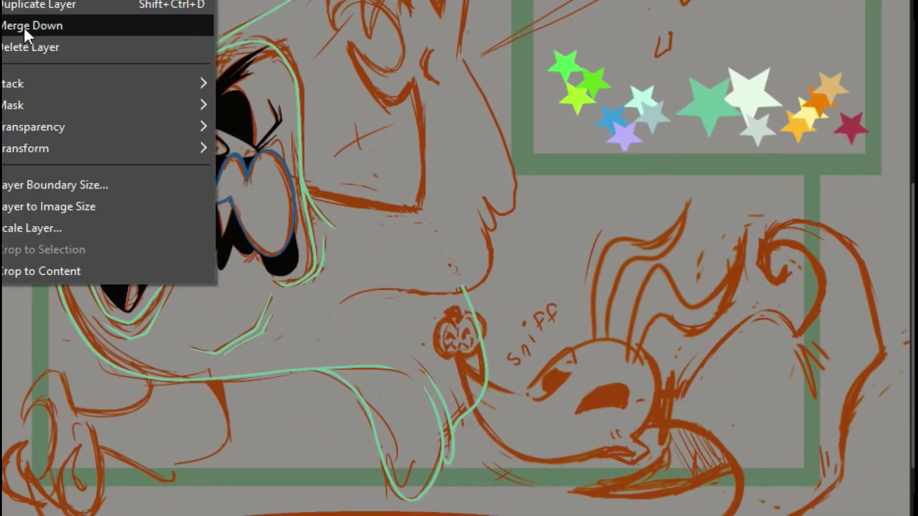
click(26, 32)
key(ctrl+shift+n)
click(581, 469)
Draw a slightly bent path along the sketched line from the face's edge to the corner below the cross mark, and stroke it in light green.
scroll(459, 258, up, 2)
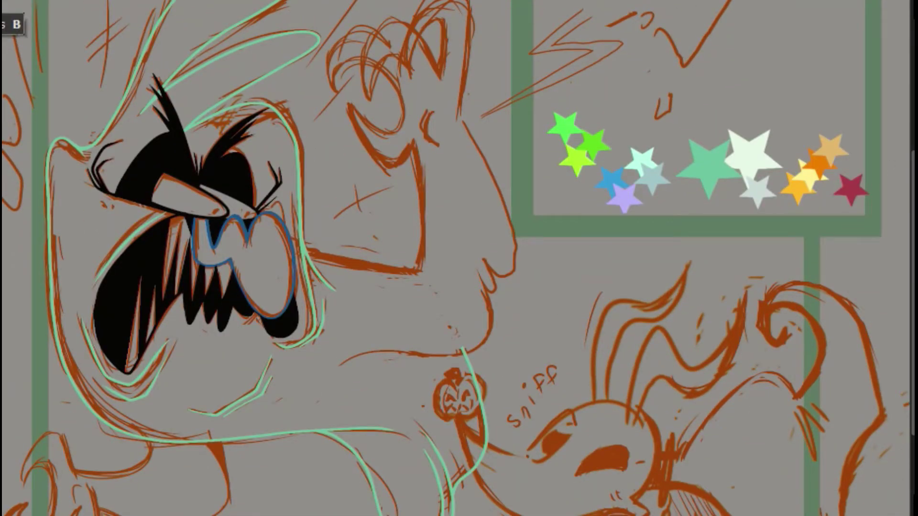
click(294, 245)
click(421, 271)
drag(405, 268, 386, 269)
key(Return)
key(p)
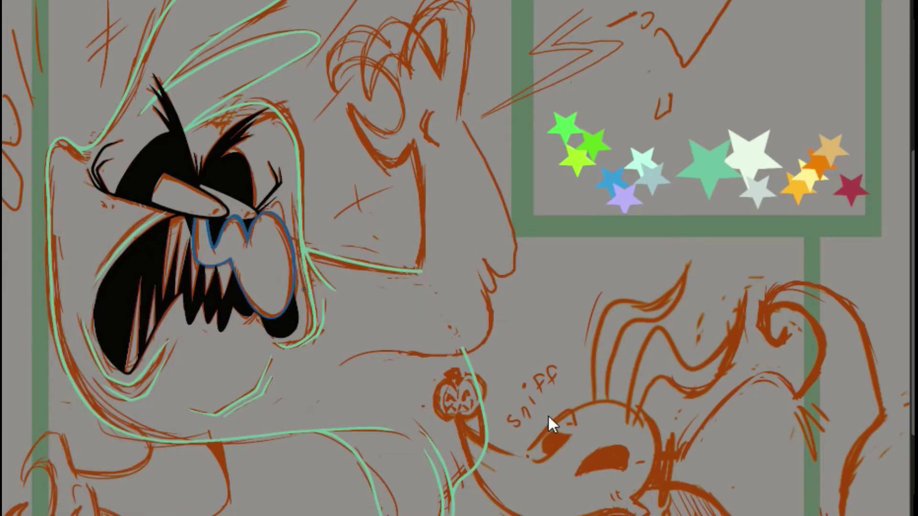
Trace the raised arm's inner edge up from the line's corner, the hooked curve above it, and the rounded thumb in light green.
scroll(549, 416, up, 3)
scroll(549, 416, down, 3)
scroll(549, 416, up, 3)
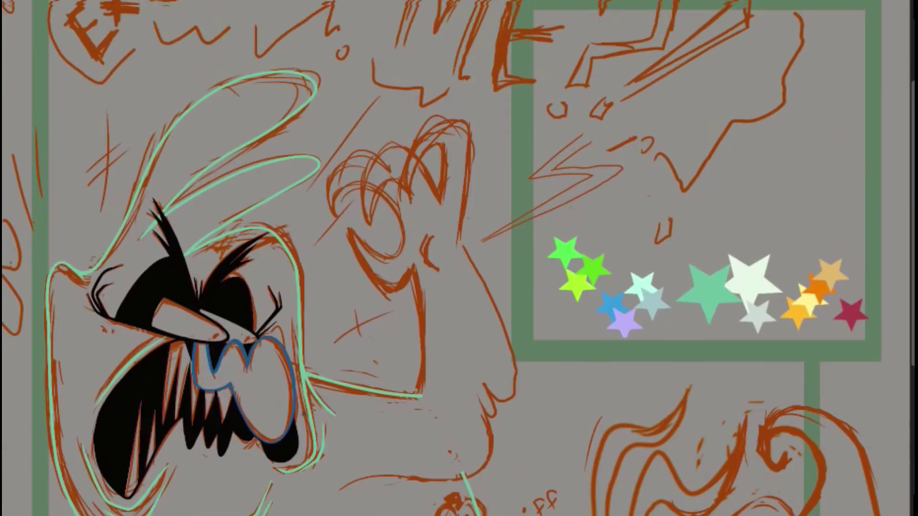
scroll(426, 104, down, 1)
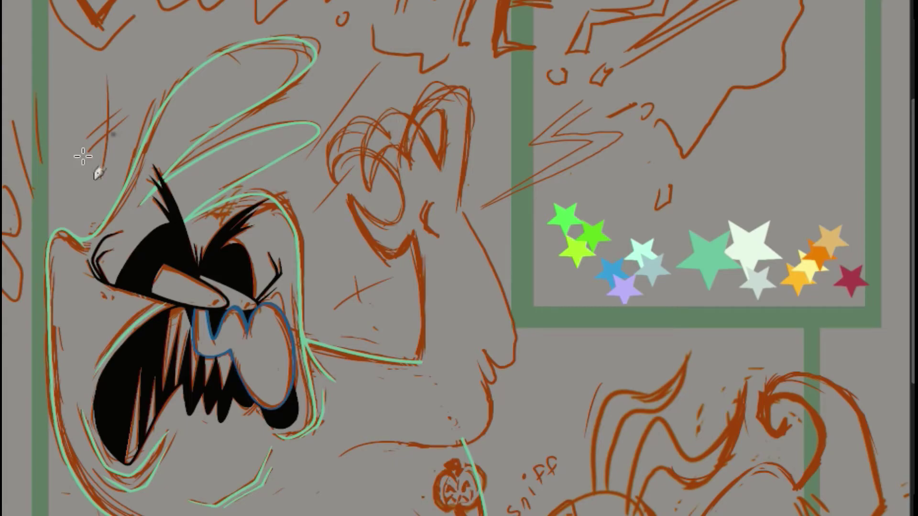
drag(420, 362, 410, 229)
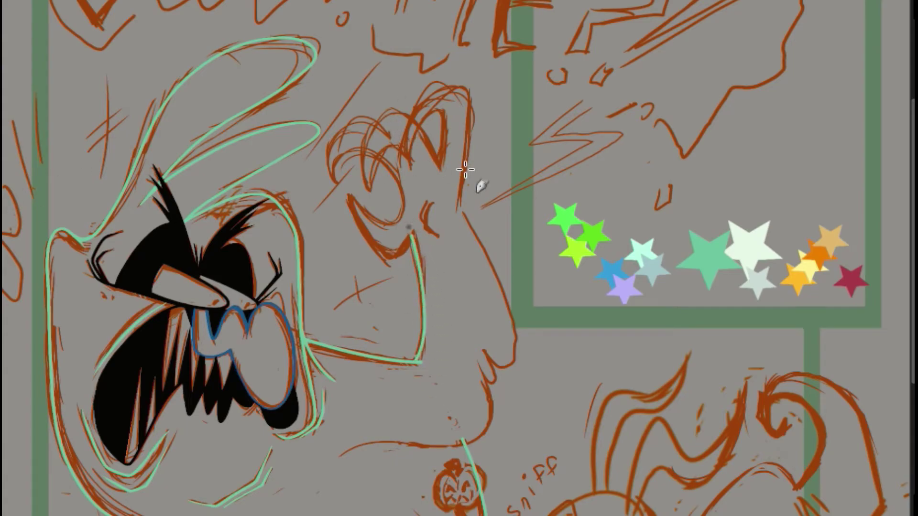
drag(348, 191, 411, 231)
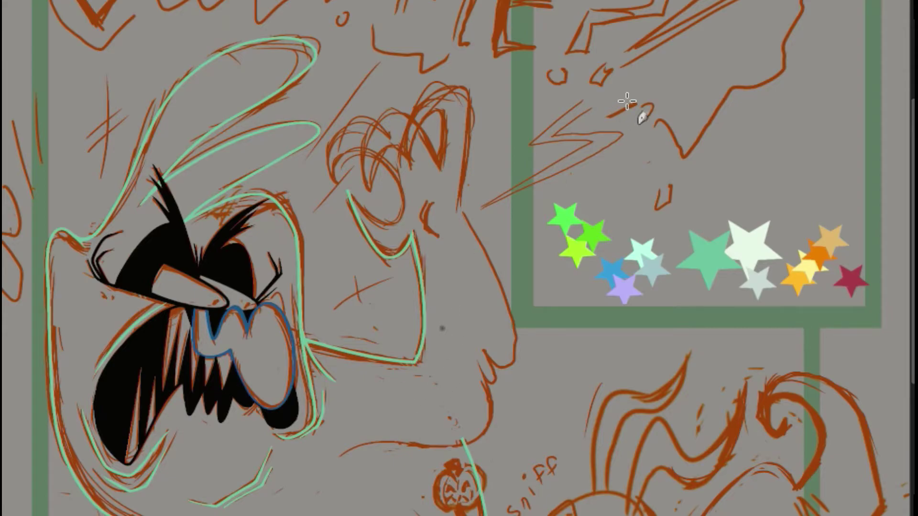
mouse_move(338, 183)
mouse_down()
mouse_move(403, 198)
mouse_move(343, 186)
mouse_up()
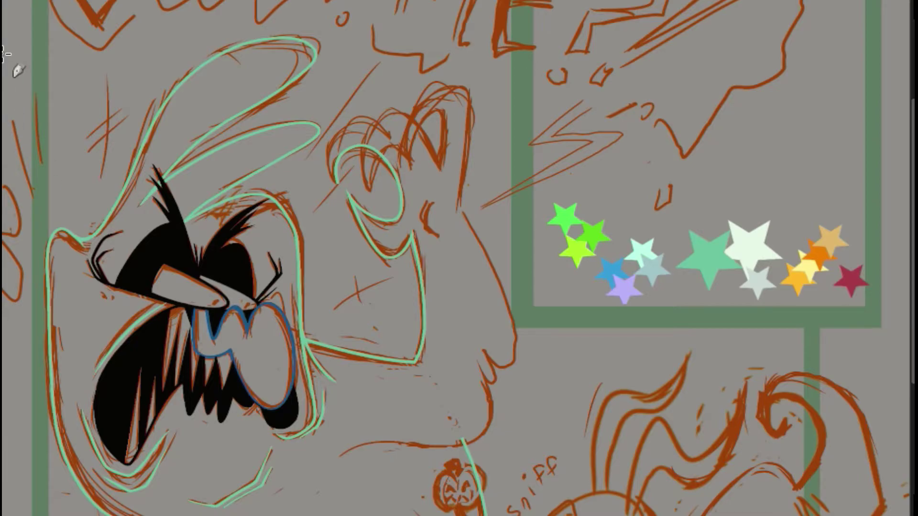
Trace the underside of the raised arm from the elbow bend back towards the face, with a stroke that swells at the bend.
mouse_move(341, 457)
mouse_down()
mouse_move(458, 443)
mouse_move(491, 379)
mouse_up()
key(ctrl+z)
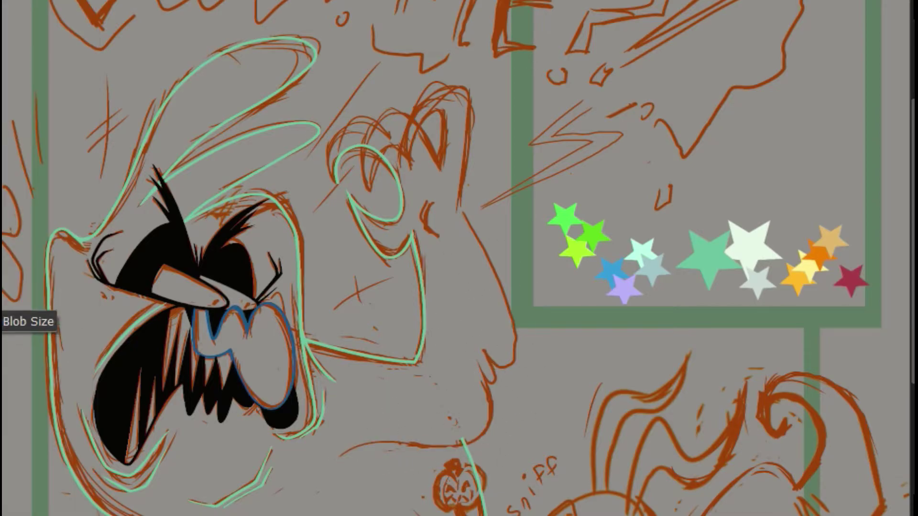
mouse_move(342, 458)
mouse_down()
mouse_move(485, 375)
mouse_move(488, 415)
mouse_up()
key(ctrl+z)
drag(463, 448, 305, 493)
scroll(397, 487, down, 4)
scroll(313, 454, up, 1)
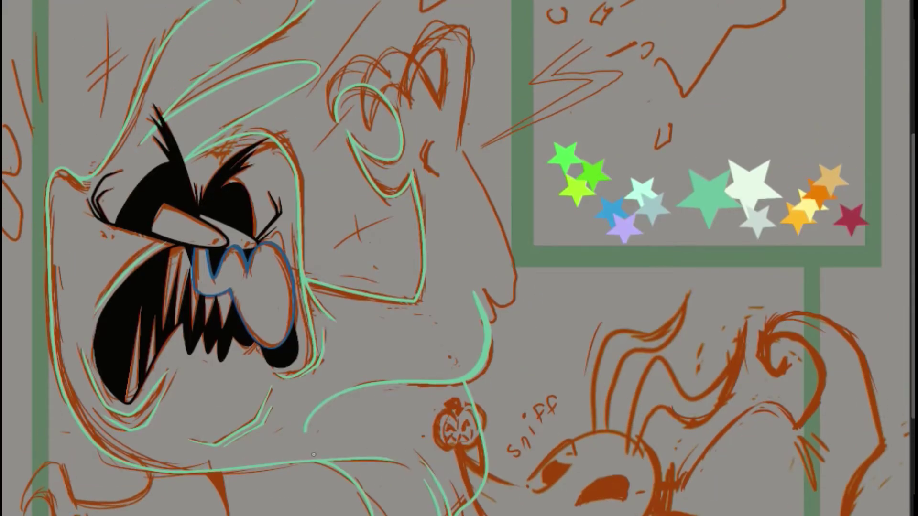
key(ctrl+z)
Trace the raised arm's outer edge from the hand down to the elbow and draw the small pointed folds there.
drag(482, 285, 465, 161)
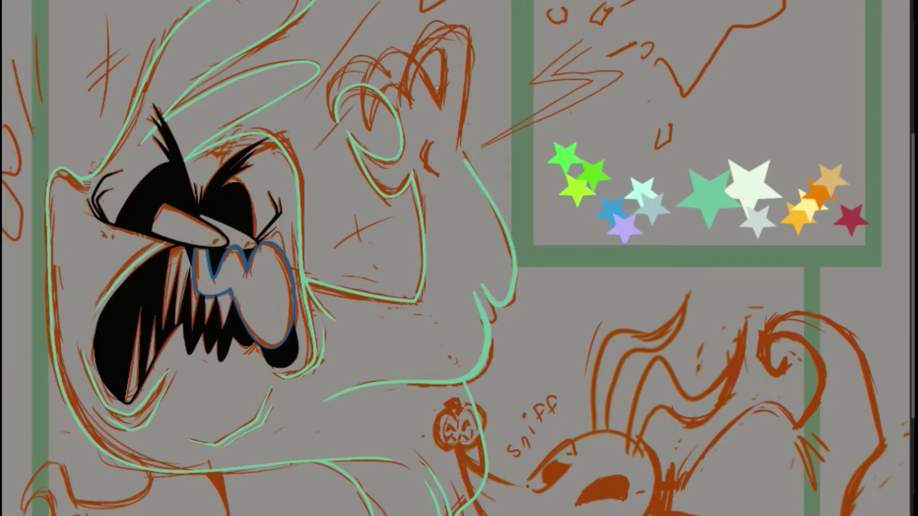
drag(477, 293, 497, 326)
drag(471, 283, 485, 309)
scroll(467, 269, down, 5)
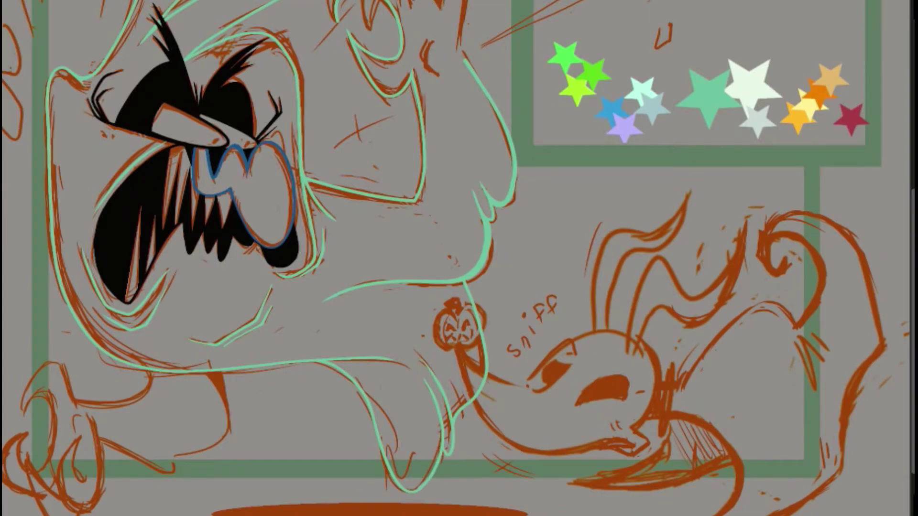
Thicken the outline along the outer side and underside of the creature's face with the Ink tool.
scroll(457, 258, up, 5)
scroll(457, 258, down, 4)
mouse_move(87, 106)
mouse_down()
mouse_move(49, 180)
mouse_move(287, 391)
mouse_up()
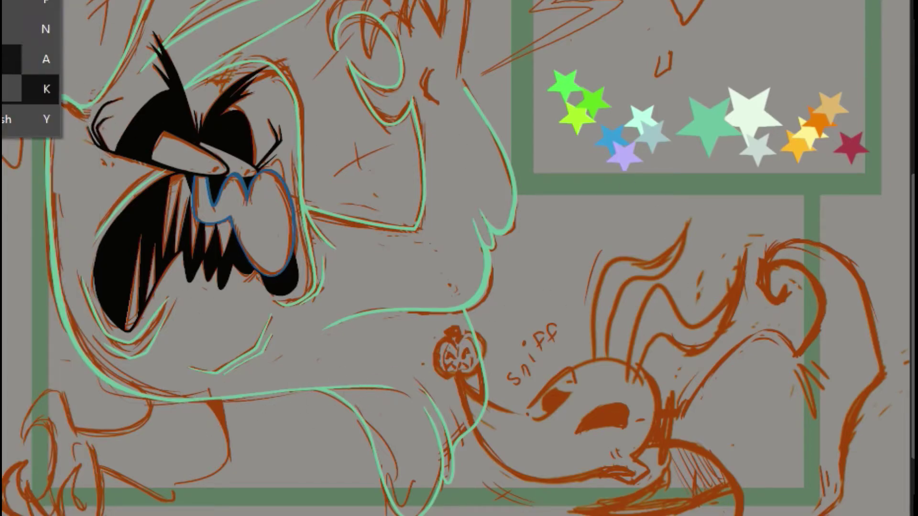
click(28, 90)
drag(913, 306, 912, 251)
scroll(285, 139, down, 3)
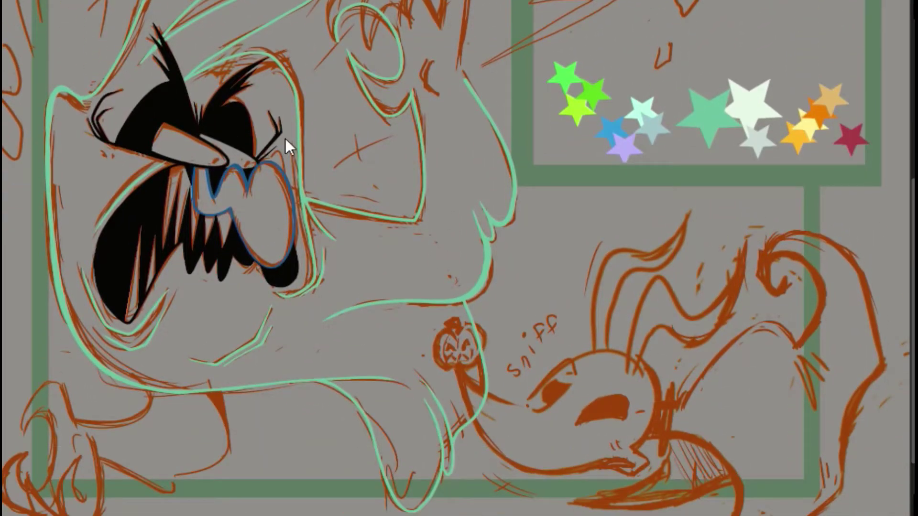
key(ctrl+z)
Thicken the face outline above the eyes and beside the jaw, and erase the excess stroke end at the eyebrow.
mouse_move(177, 85)
mouse_down()
mouse_move(244, 56)
mouse_move(305, 201)
mouse_up()
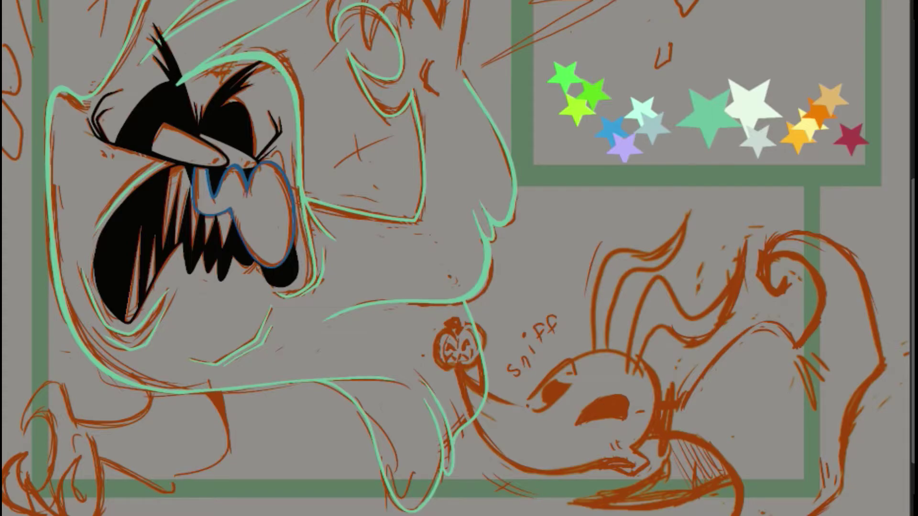
key(c)
drag(177, 74, 192, 113)
drag(318, 280, 311, 243)
Thicken the crease curving around the lower corner of the open mouth, redrawing the stroke until it fits.
mouse_move(85, 279)
mouse_down()
mouse_move(97, 307)
mouse_move(128, 327)
mouse_move(114, 326)
mouse_up()
key(ctrl+z)
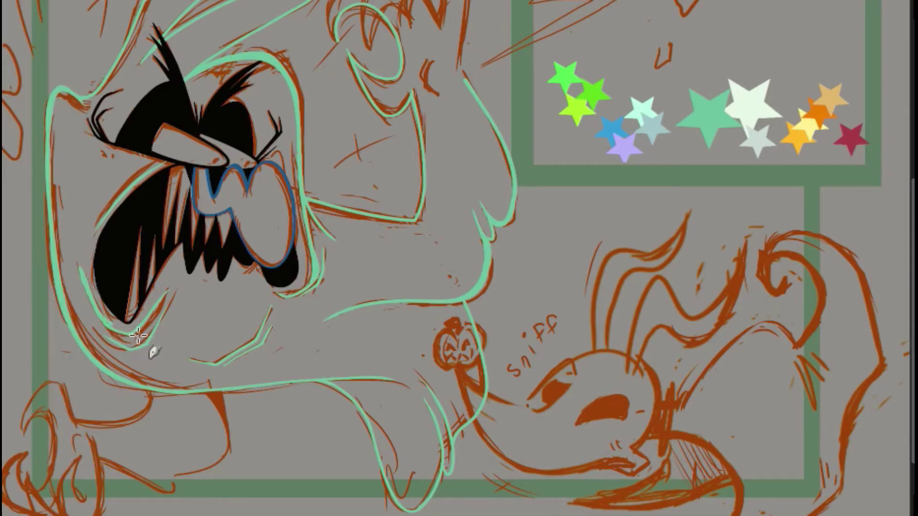
click(1, 1)
click(9, 1)
drag(80, 268, 112, 326)
key(ctrl+z)
drag(79, 267, 112, 327)
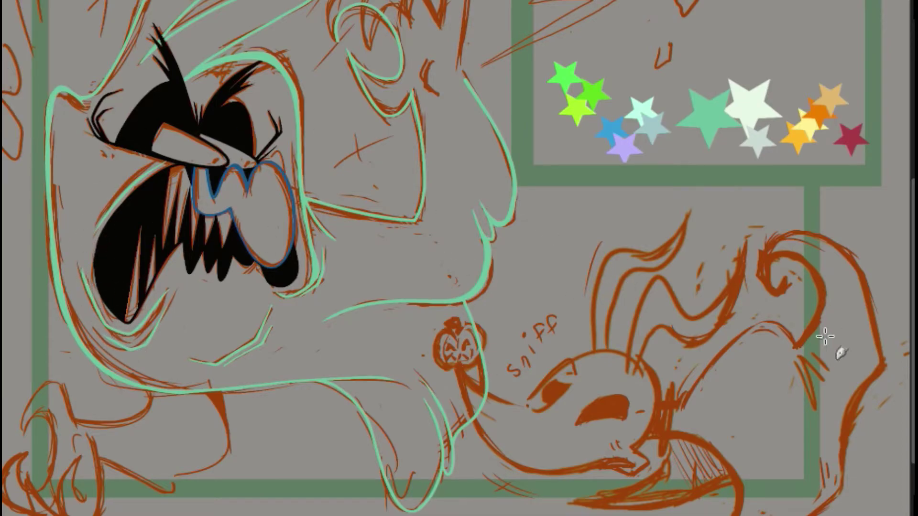
Thicken the outline of the hanging hooked limb from the body line down to its rounded tip.
scroll(825, 337, down, 2)
key(ctrl+z)
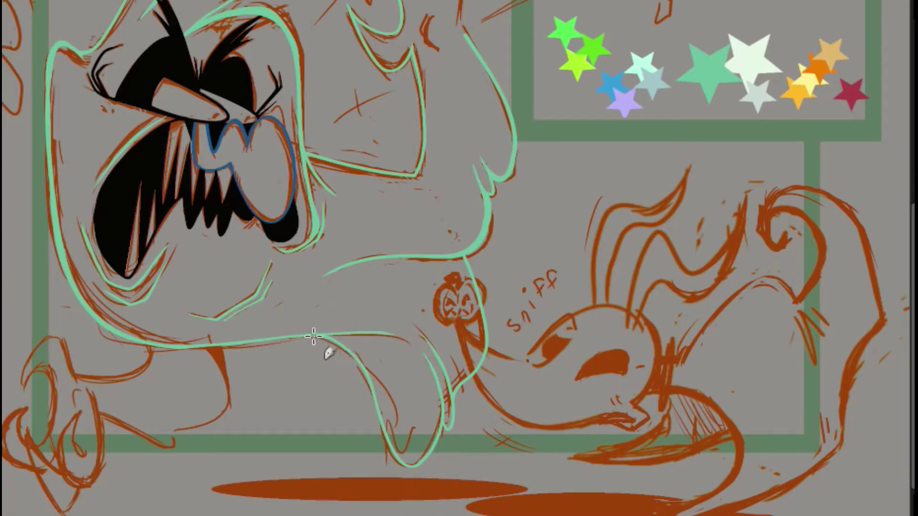
mouse_move(309, 333)
mouse_down()
mouse_move(378, 403)
mouse_move(447, 425)
mouse_move(412, 476)
mouse_up()
key(ctrl+z)
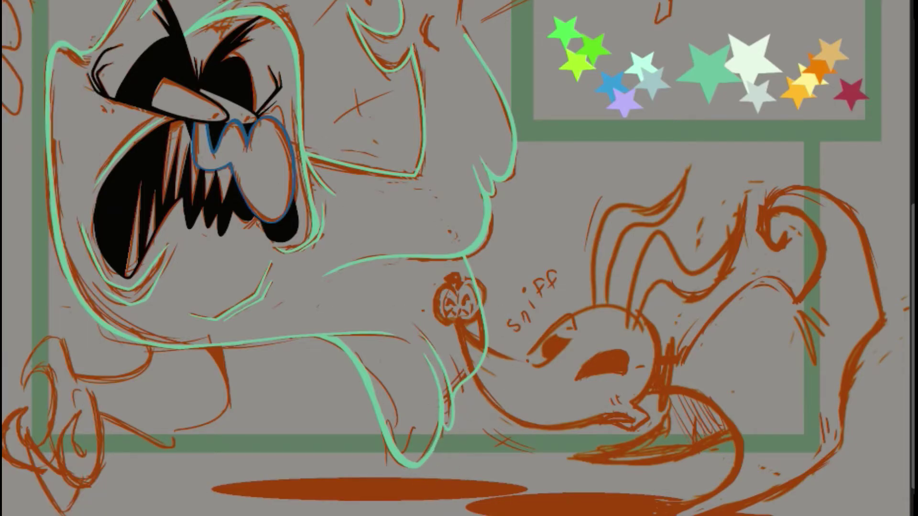
Look over the thickened green outlines from the speech lettering down to the creature's body.
scroll(434, 477, up, 4)
scroll(434, 477, down, 4)
scroll(434, 477, up, 10)
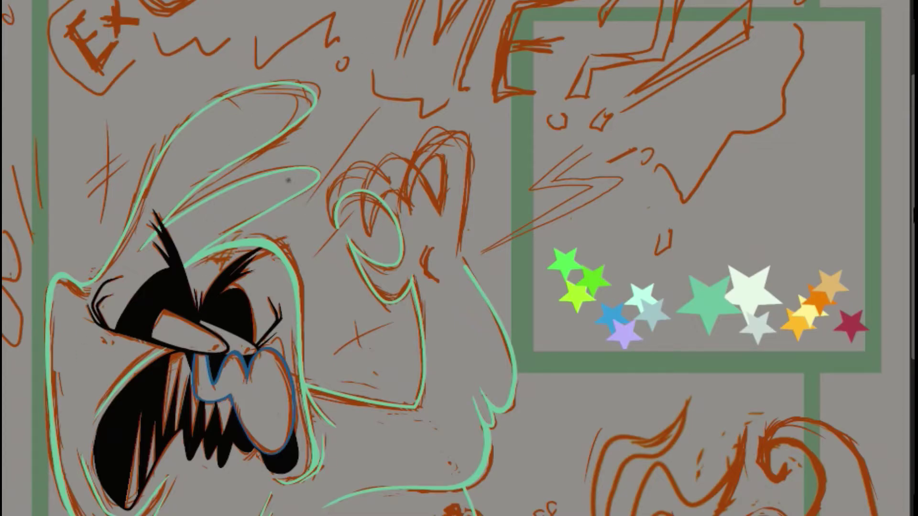
scroll(288, 180, down, 2)
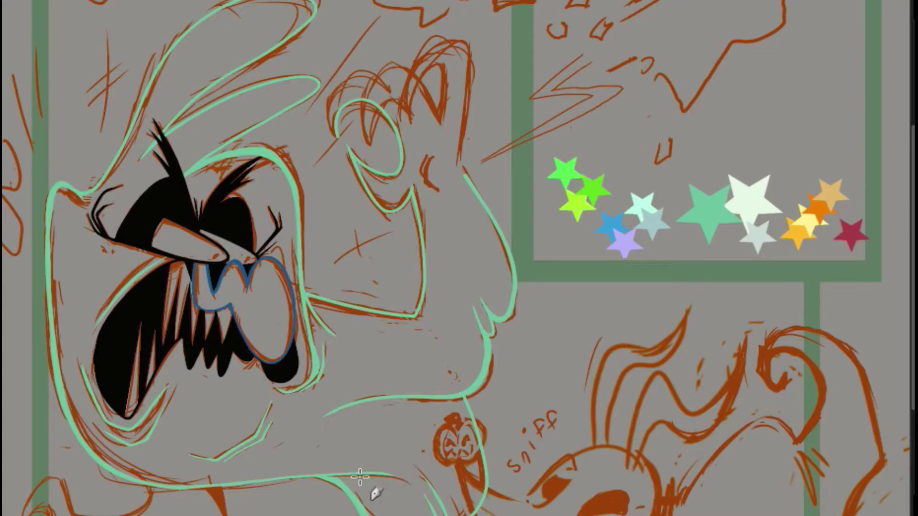
scroll(360, 477, down, 1)
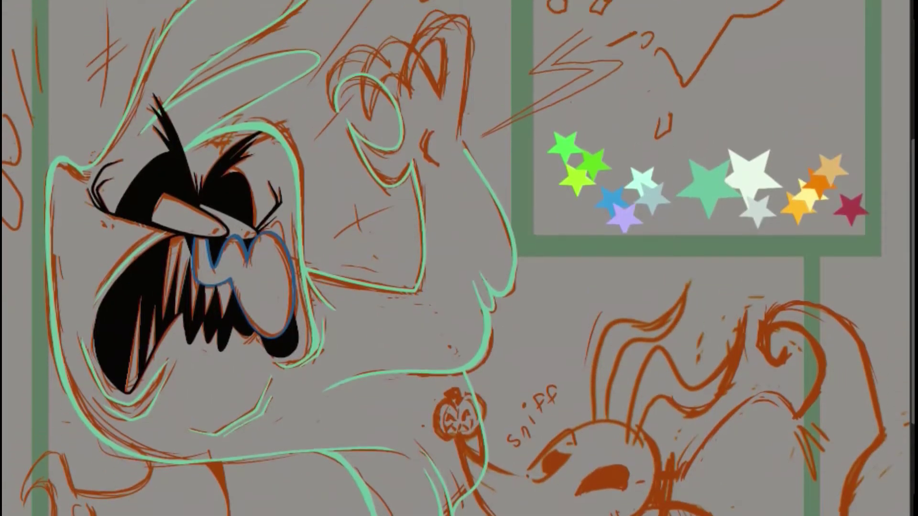
scroll(849, 117, up, 2)
scroll(895, 101, down, 2)
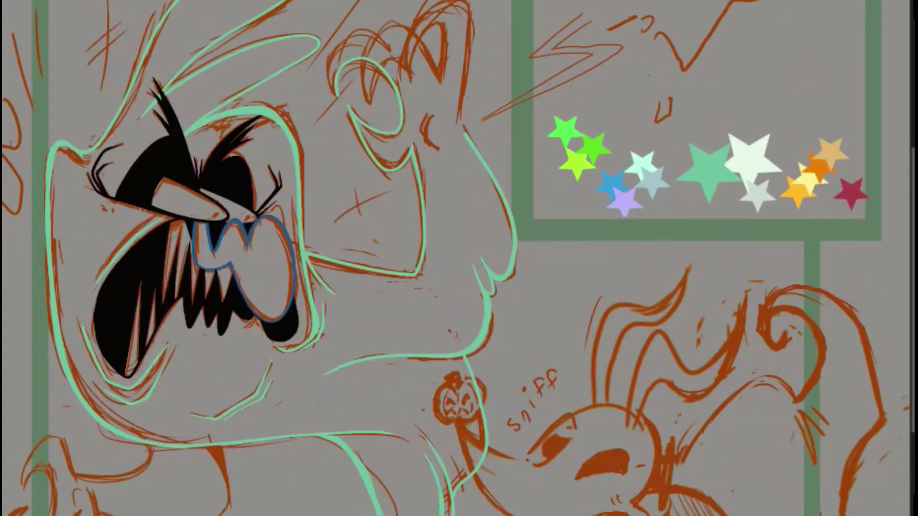
scroll(809, 107, up, 2)
scroll(809, 107, down, 2)
scroll(890, 141, up, 3)
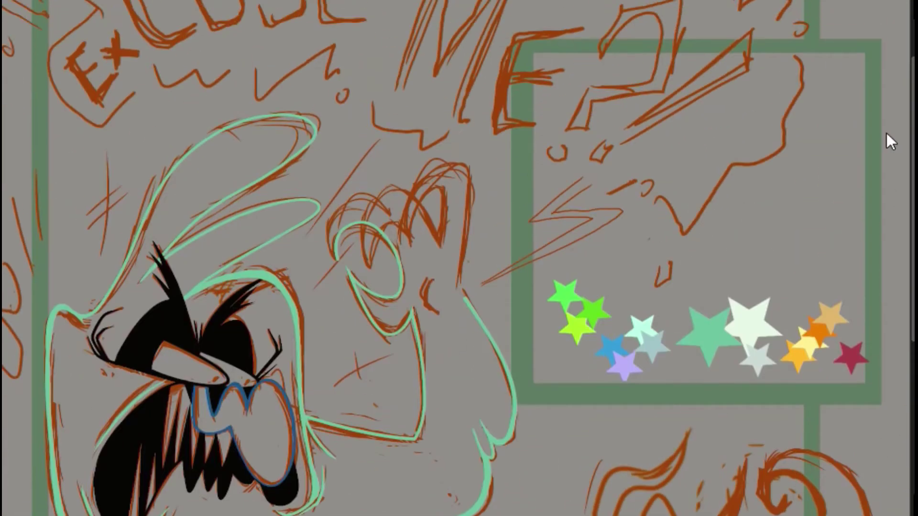
Thicken the raised arm's inner edges, erasing the overshoot at their corner, and the curve running past the pumpkin to the hooked limb.
scroll(424, 280, down, 5)
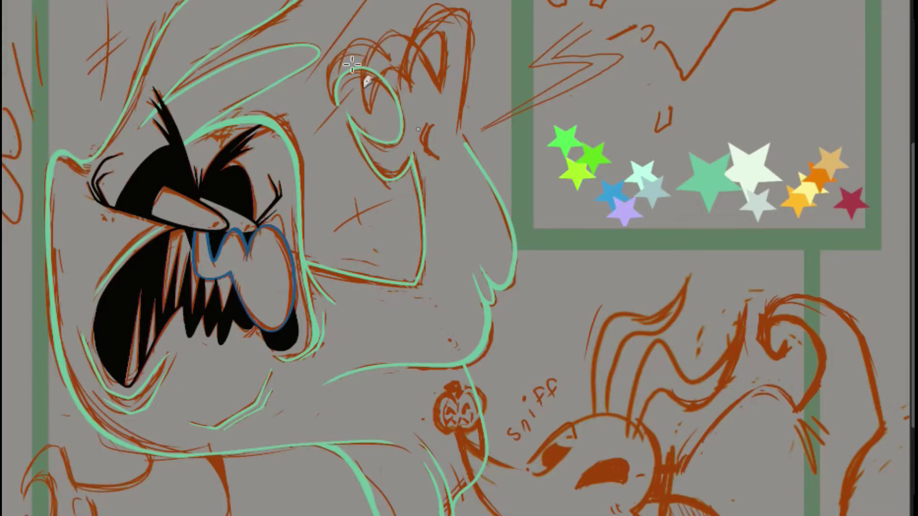
drag(348, 115, 412, 154)
key(ctrl+z)
drag(415, 286, 412, 155)
key(alt+e)
key(Escape)
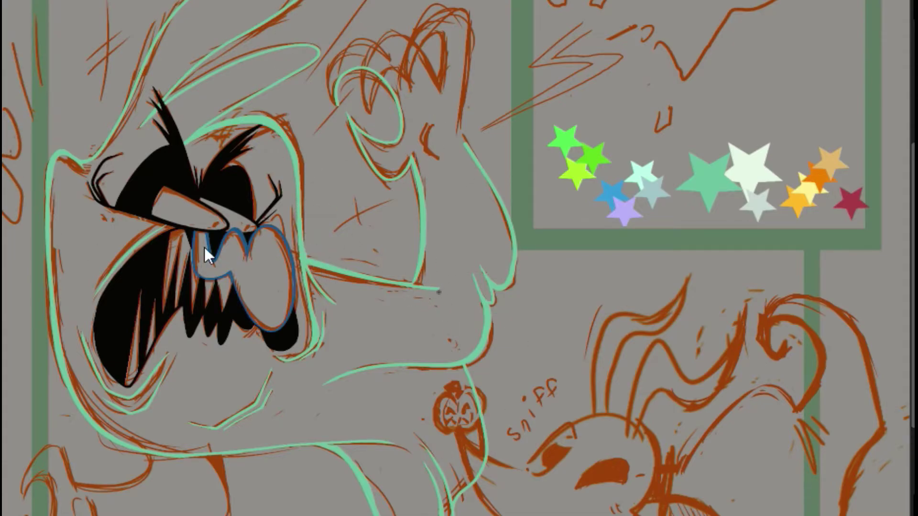
mouse_move(434, 301)
mouse_down()
mouse_move(430, 281)
mouse_move(422, 283)
mouse_move(459, 266)
mouse_move(411, 296)
mouse_up()
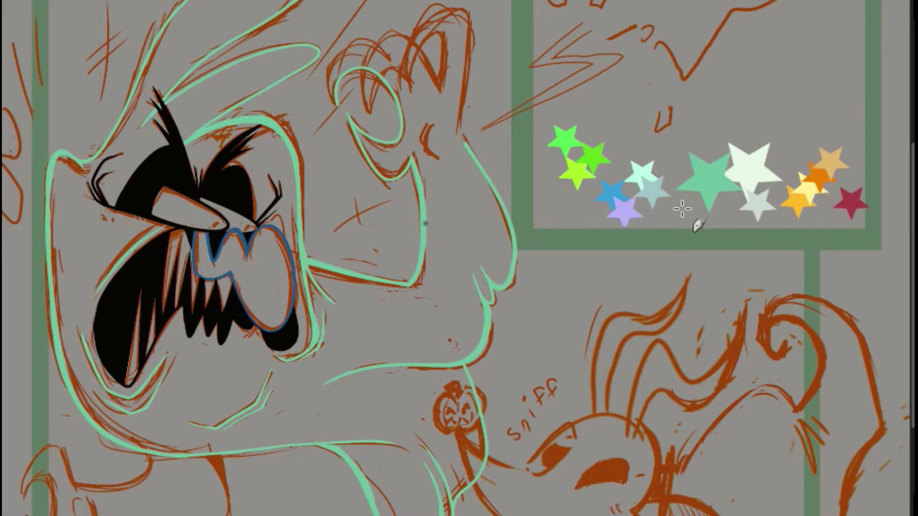
scroll(698, 225, down, 3)
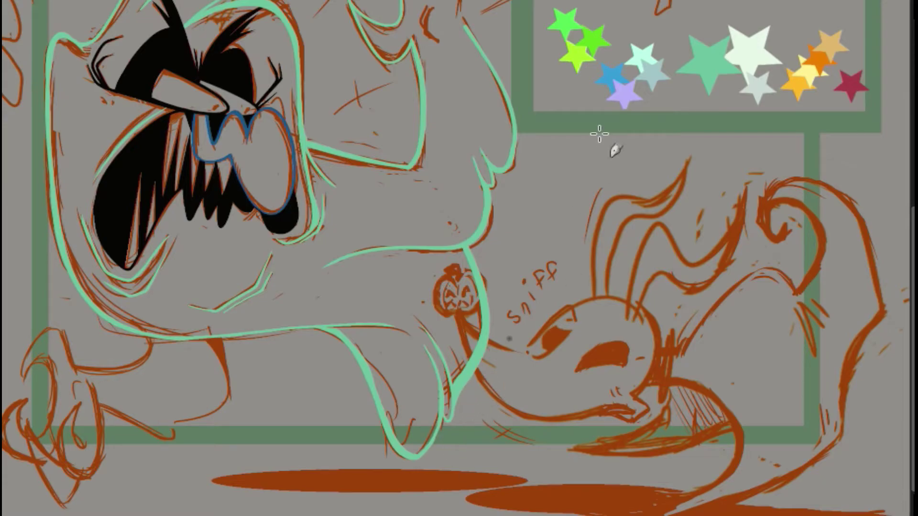
Create a new transparent layer and thicken the upper edges of the creature's two long ears in light green.
drag(912, 292, 908, 164)
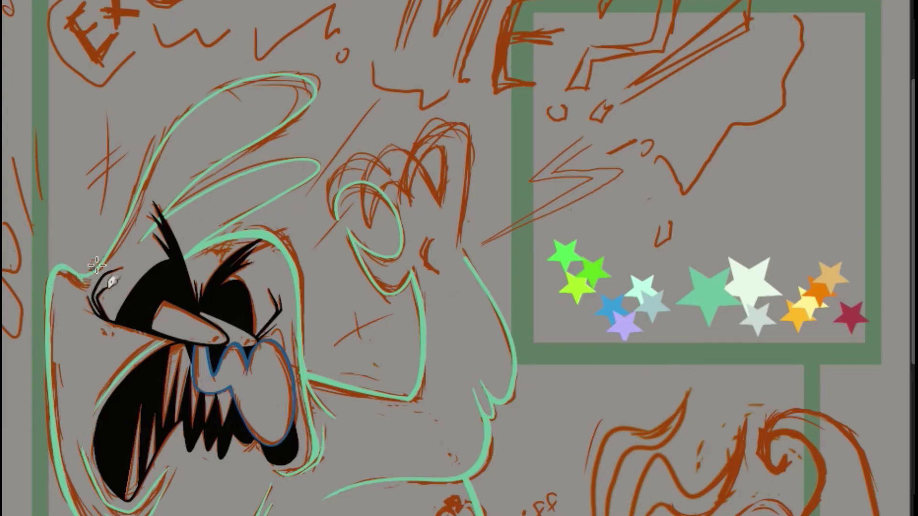
key(shift+ctrl+n)
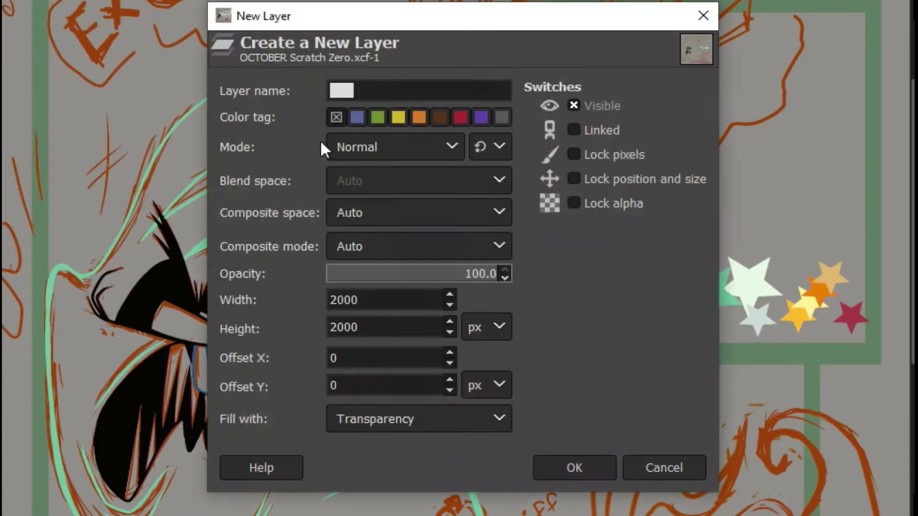
click(565, 457)
mouse_move(111, 251)
mouse_down()
mouse_move(307, 81)
mouse_move(121, 225)
mouse_up()
key(ctrl+z)
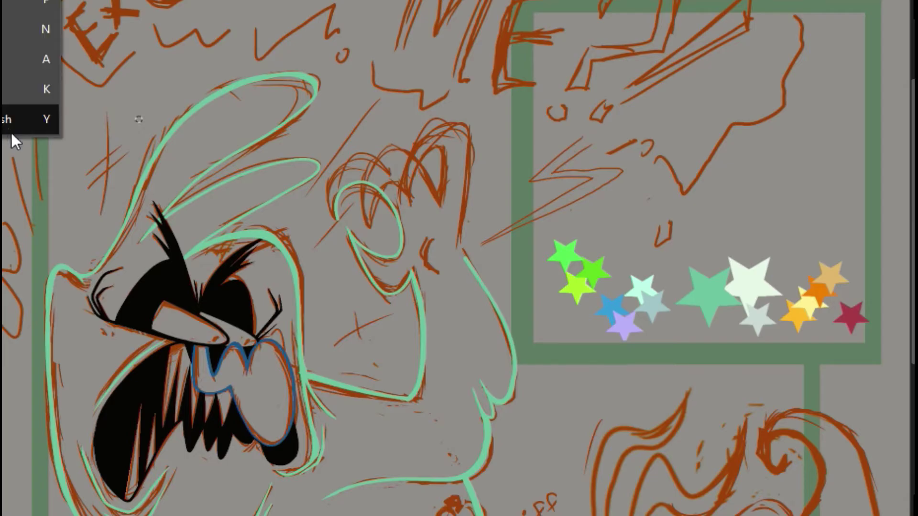
click(10, 131)
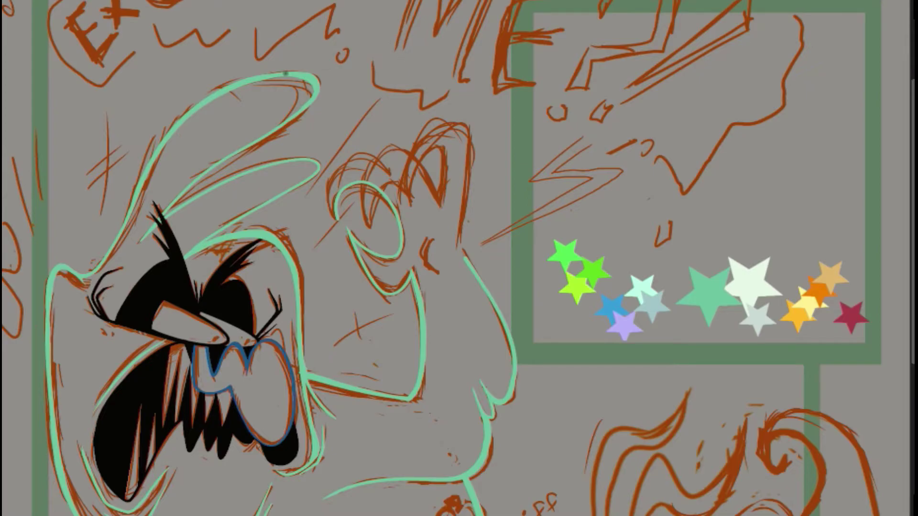
mouse_move(158, 214)
mouse_down()
mouse_move(191, 196)
mouse_move(332, 181)
mouse_up()
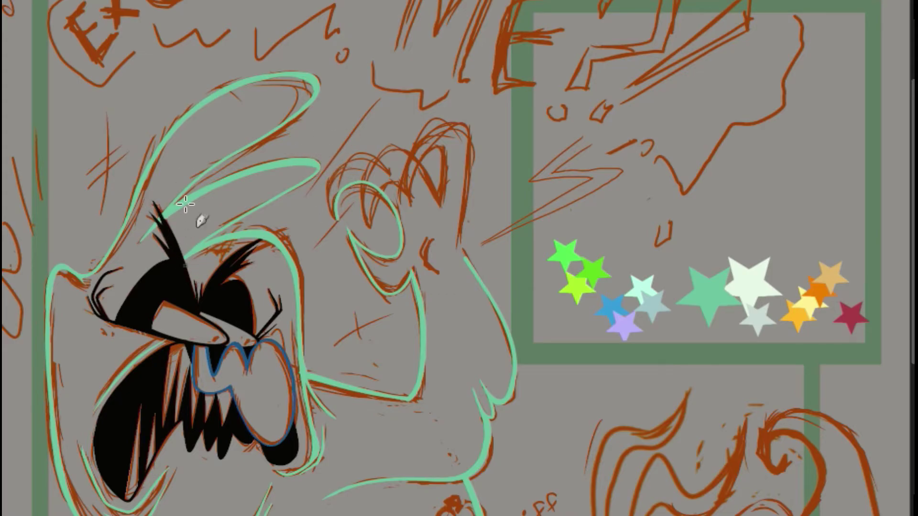
On another new transparent layer, trace the small curved crease at the base of the raised hand in light green.
scroll(185, 204, down, 3)
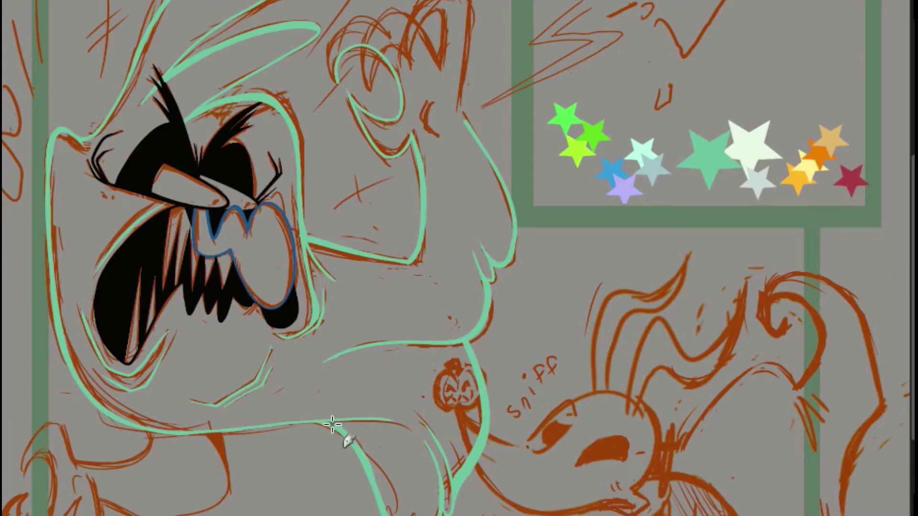
click(29, 1)
click(33, 27)
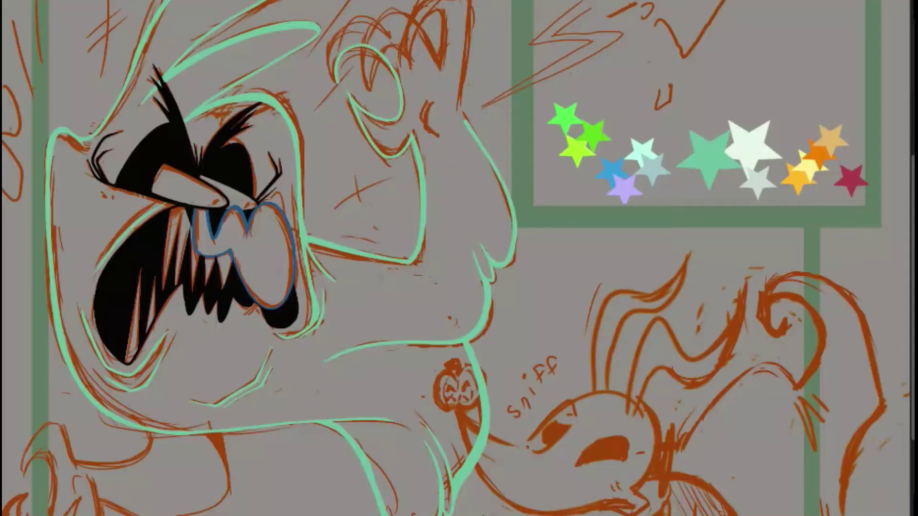
scroll(470, 417, up, 5)
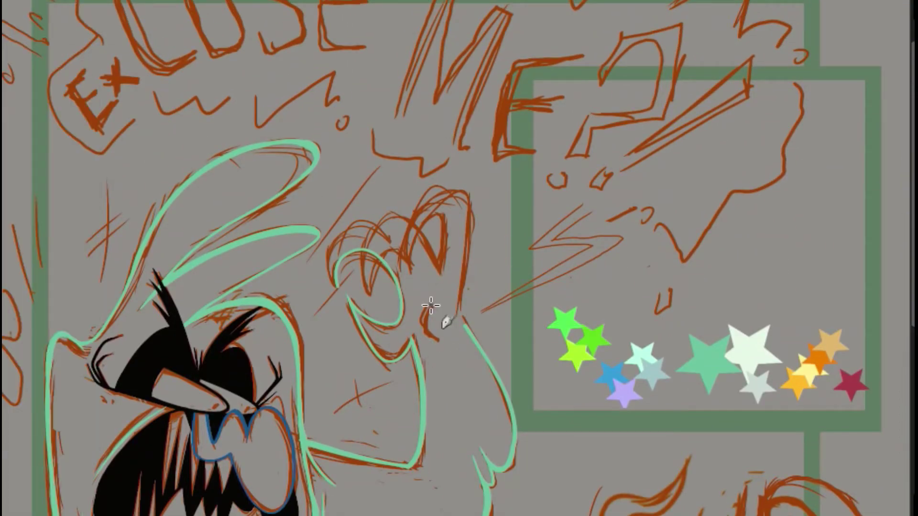
drag(431, 305, 435, 339)
key(ctrl+z)
key(shift+ctrl+n)
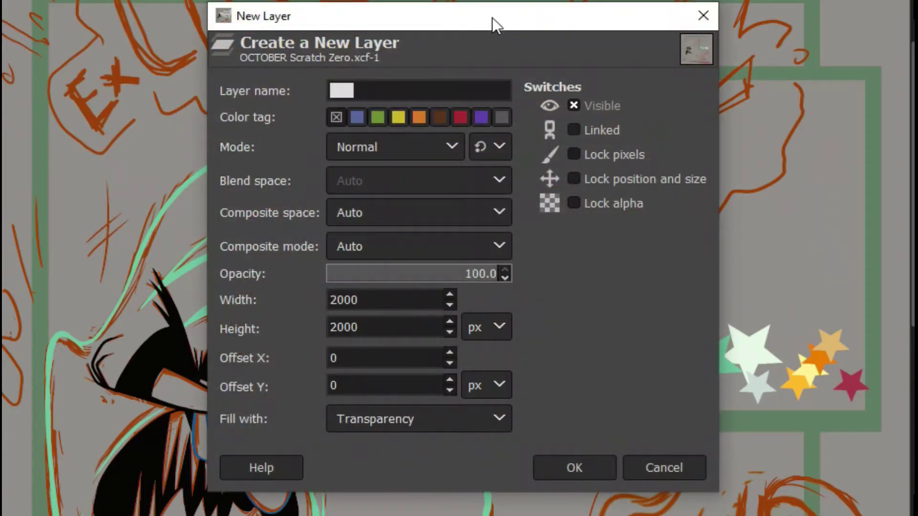
key(Return)
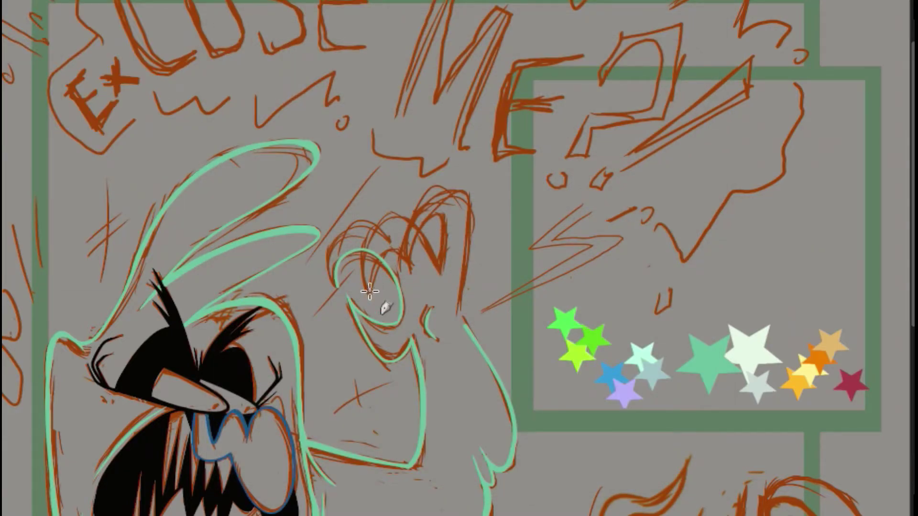
Trace the arched outline of the raised hand's middle finger in light green, redoing the stroke until it follows the sketch.
drag(364, 300, 440, 268)
key(ctrl+z)
drag(364, 300, 440, 268)
key(ctrl+z)
mouse_move(367, 299)
mouse_down()
mouse_move(370, 260)
mouse_move(440, 261)
mouse_up()
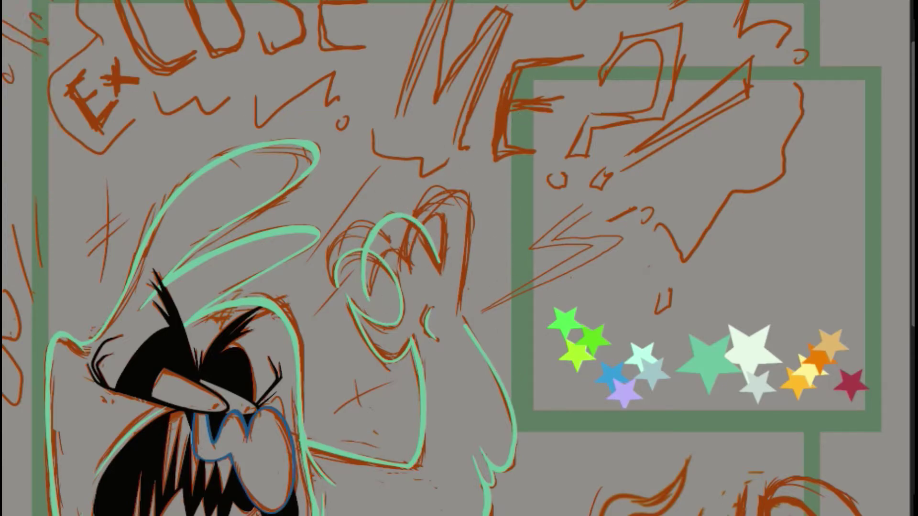
Trace the raised hand's tallest finger in light green and join its outer edge to the arm outline.
click(2, 4)
click(23, 88)
click(10, 1)
click(29, 1)
click(575, 467)
mouse_move(464, 316)
mouse_down()
mouse_move(468, 210)
mouse_move(408, 274)
mouse_up()
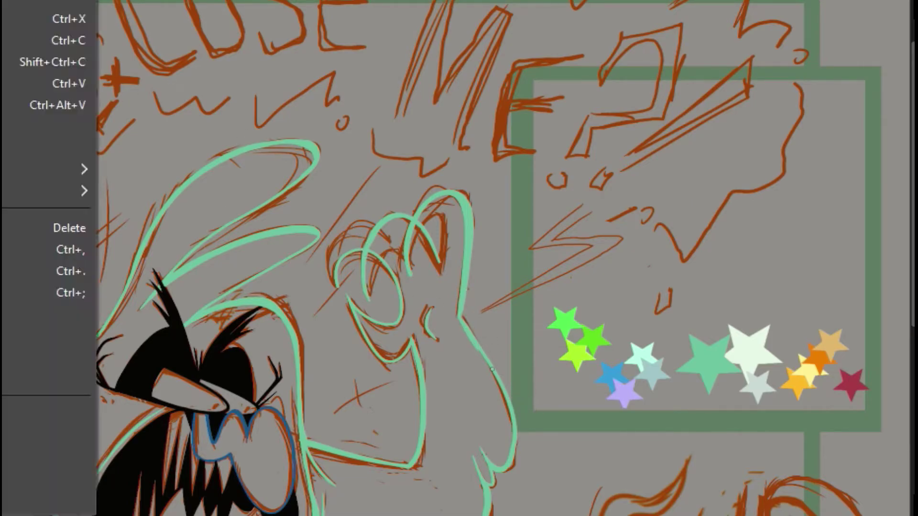
drag(459, 316, 494, 365)
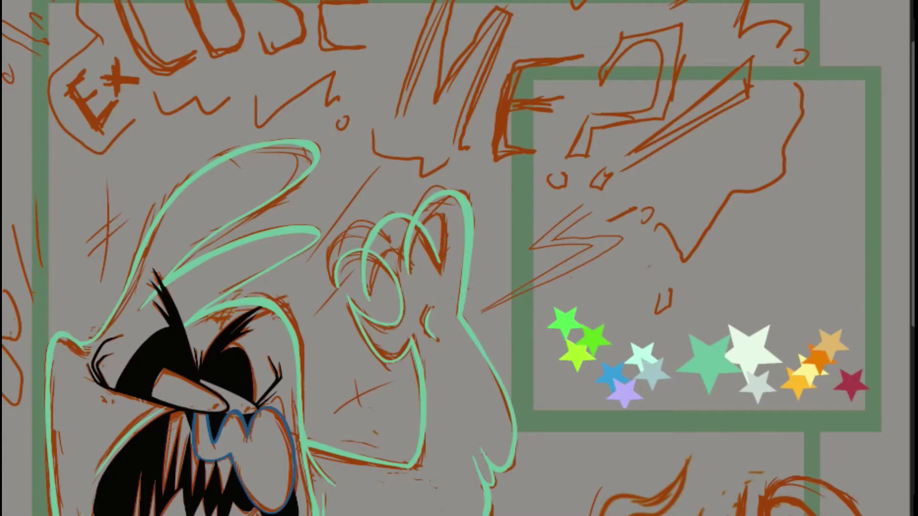
Trace the tallest finger's inner edges in light green, then add the middle finger's inner arch and thicken its outer curve.
mouse_move(409, 273)
mouse_down()
mouse_move(421, 225)
mouse_move(441, 275)
mouse_up()
drag(418, 224, 440, 277)
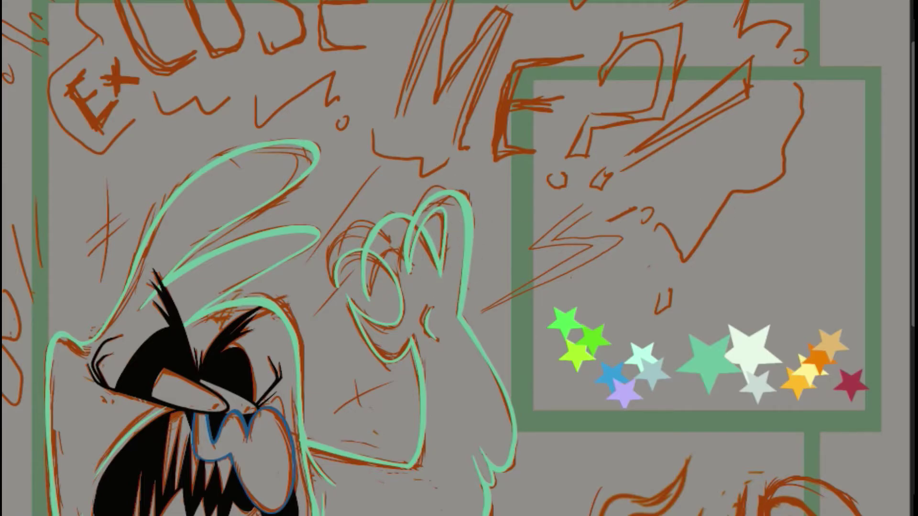
mouse_move(369, 299)
mouse_down()
mouse_move(397, 244)
mouse_move(407, 253)
mouse_up()
drag(365, 293, 368, 299)
mouse_move(382, 231)
mouse_down()
mouse_move(369, 284)
mouse_move(402, 219)
mouse_up()
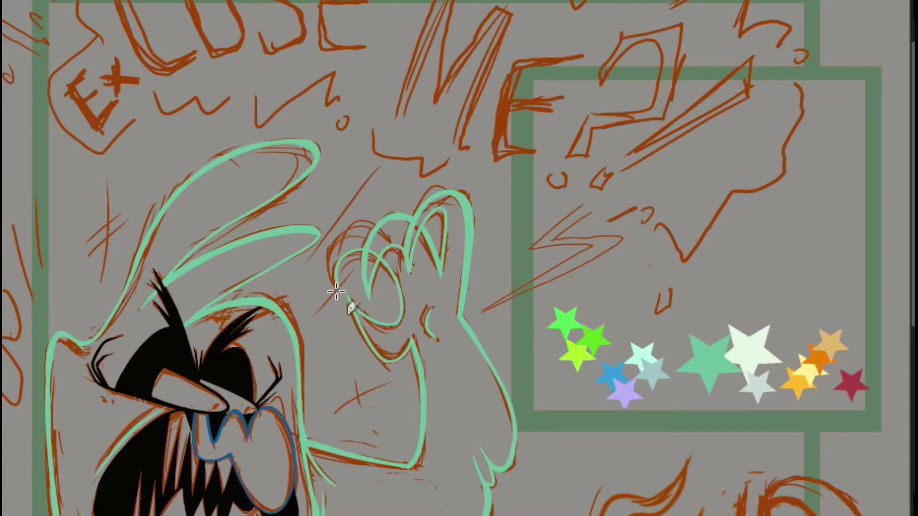
Trace the outer arch of the raised hand's remaining finger in light green and thicken the curve below the curled thumb.
drag(336, 291, 417, 273)
key(ctrl+z)
drag(337, 289, 418, 274)
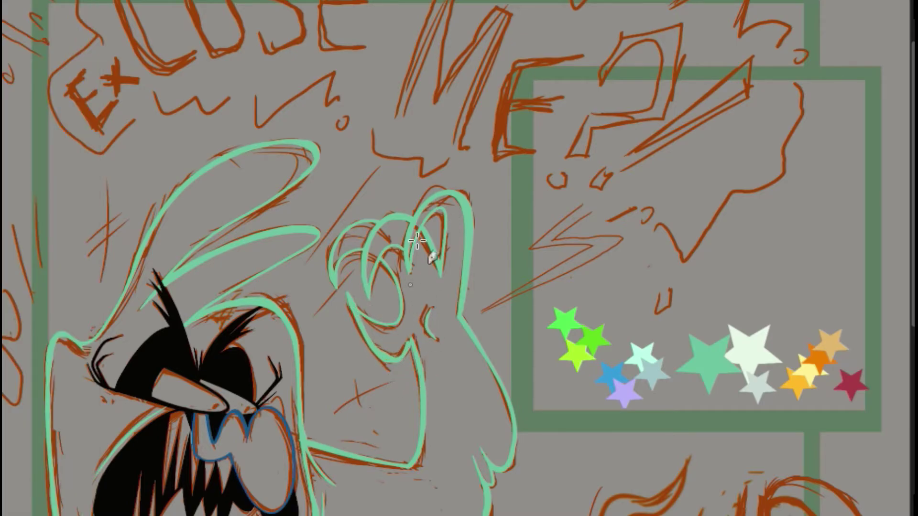
key(ctrl+z)
mouse_move(345, 290)
mouse_down()
mouse_move(400, 381)
mouse_move(415, 336)
mouse_up()
drag(348, 294, 404, 329)
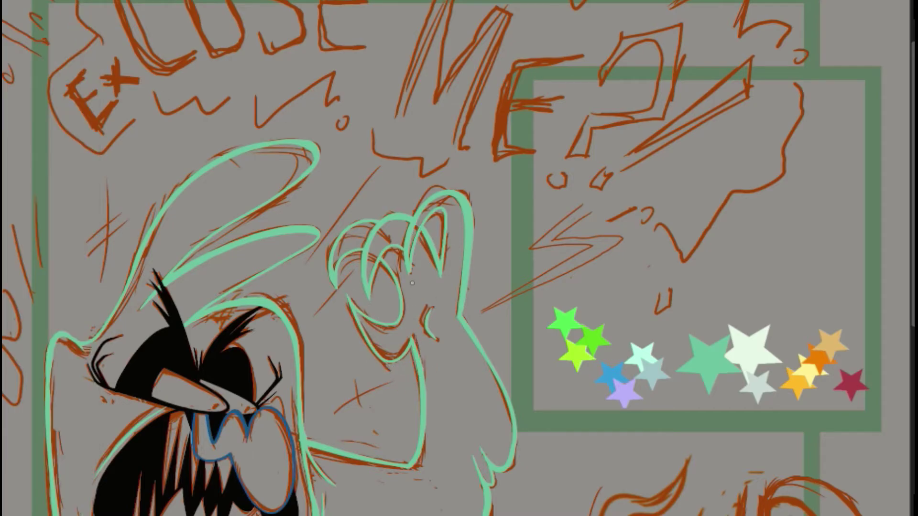
Create a new layer for inking the creature's lowered arm and hand.
click(9, 87)
scroll(459, 258, down, 5)
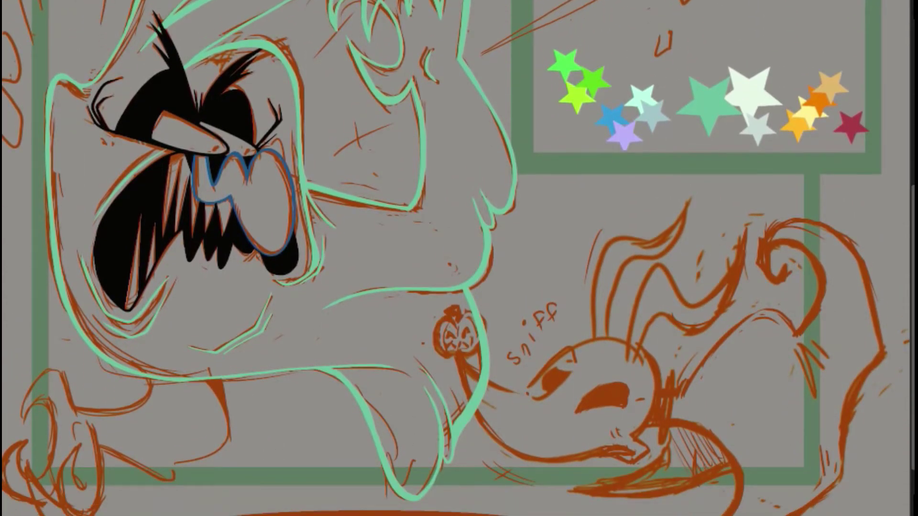
click(25, 22)
click(25, 2)
key(Return)
click(22, 89)
scroll(459, 258, left, 1)
drag(910, 227, 909, 274)
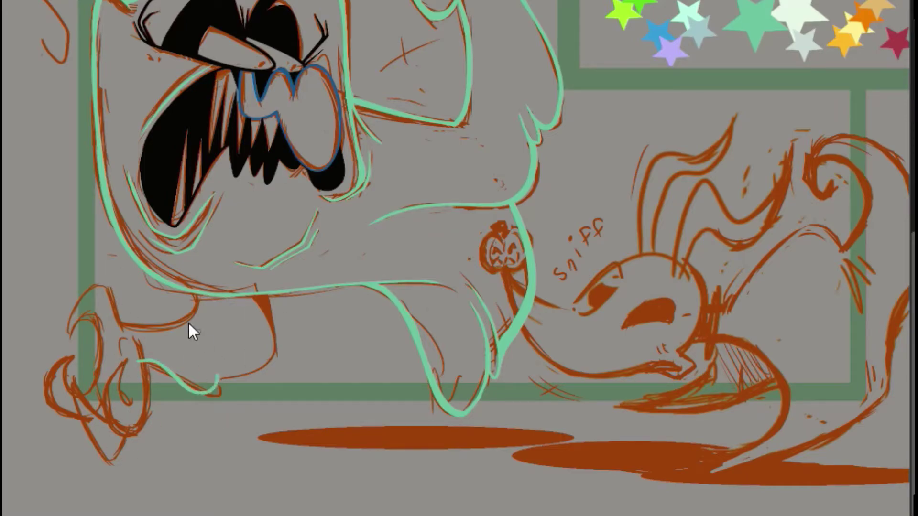
Try to trace the lowered forearm's underside and the large curve joining it to the body.
key(ctrl+z)
drag(139, 359, 210, 384)
key(ctrl+z)
drag(142, 360, 185, 323)
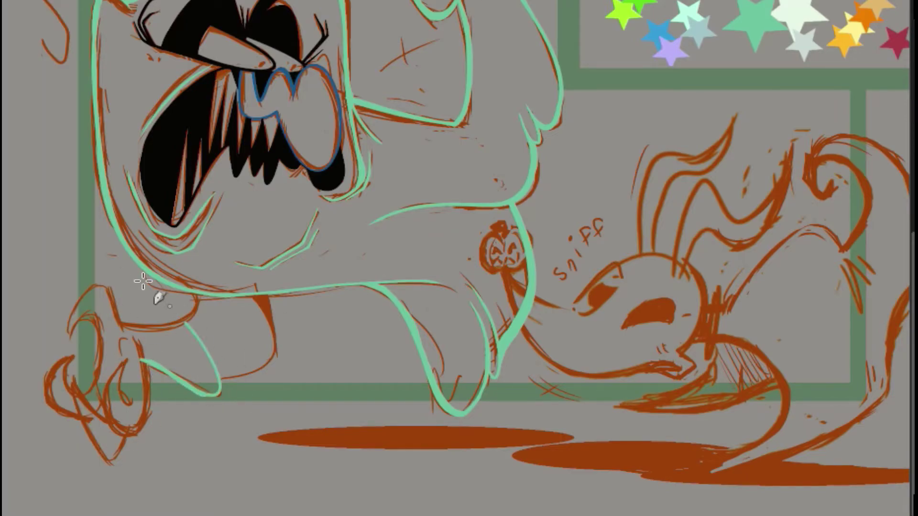
key(ctrl+z)
drag(221, 382, 143, 357)
key(ctrl+z)
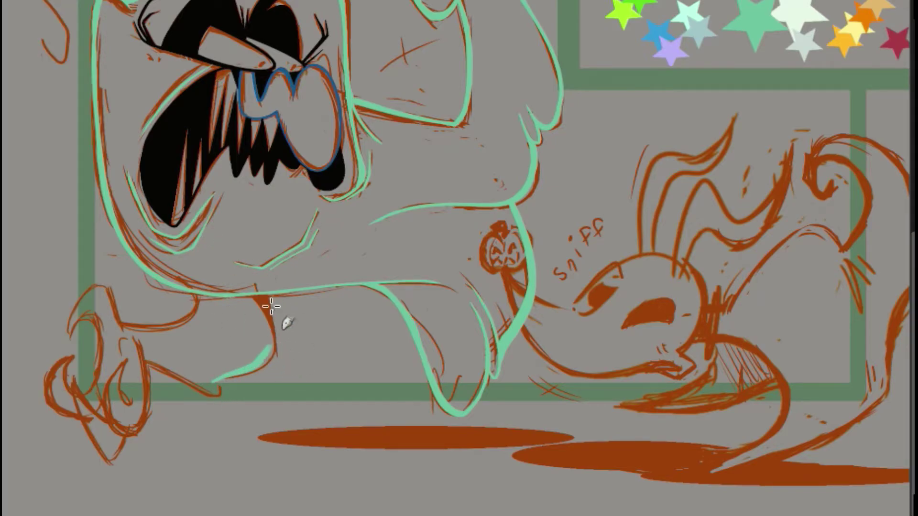
drag(247, 265, 169, 360)
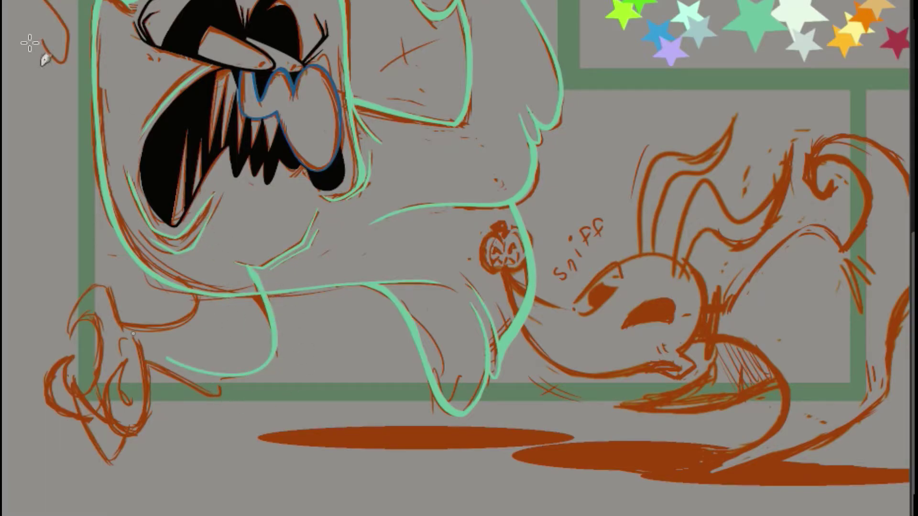
key(ctrl+z)
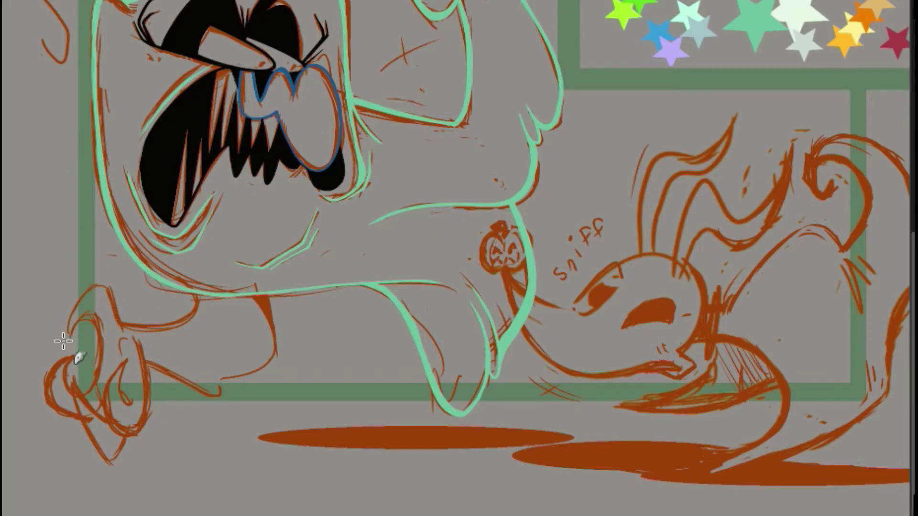
Try again to trace the lowered arm's contour from the hand to the body in light green.
mouse_move(69, 337)
mouse_down()
mouse_move(120, 329)
mouse_move(68, 341)
mouse_move(83, 282)
mouse_move(131, 353)
mouse_move(220, 376)
mouse_move(267, 296)
mouse_up()
key(ctrl+z)
key(ctrl+z)
key(ctrl+z)
key(ctrl+z)
key(ctrl+z)
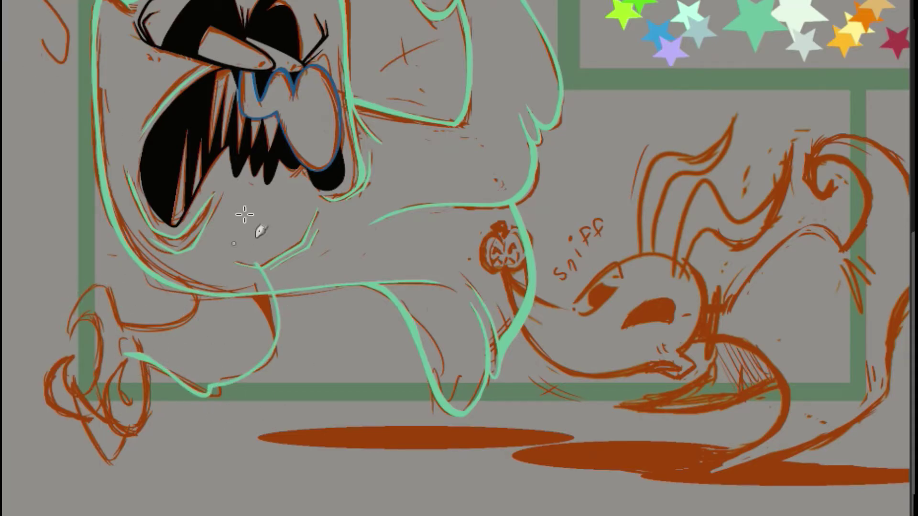
key(ctrl+z)
drag(217, 378, 153, 367)
key(ctrl+z)
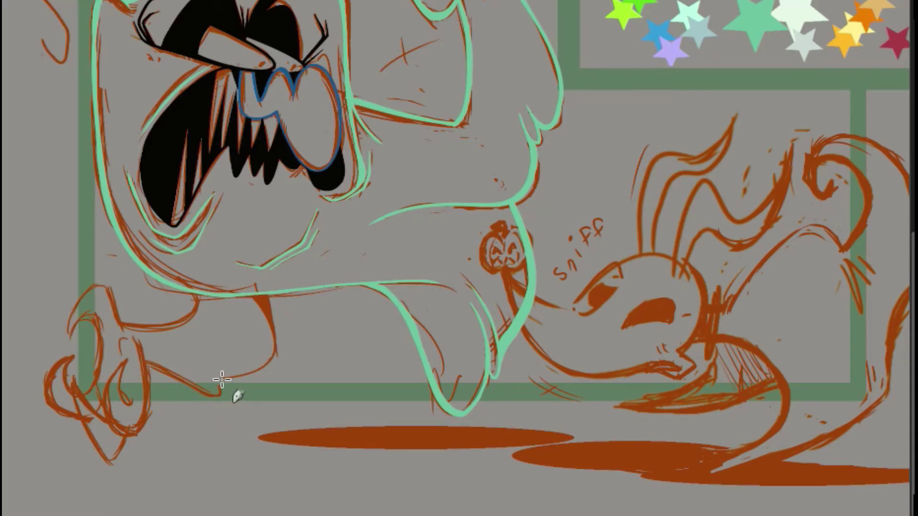
drag(221, 379, 132, 355)
key(ctrl+z)
drag(221, 380, 146, 362)
key(ctrl+z)
Trace the lowered forearm's hooked underside and the large curve up to the body in light green, erasing the overshoot where they meet.
key(ctrl+equal)
drag(430, 515, 353, 515)
drag(913, 268, 913, 318)
drag(178, 270, 262, 270)
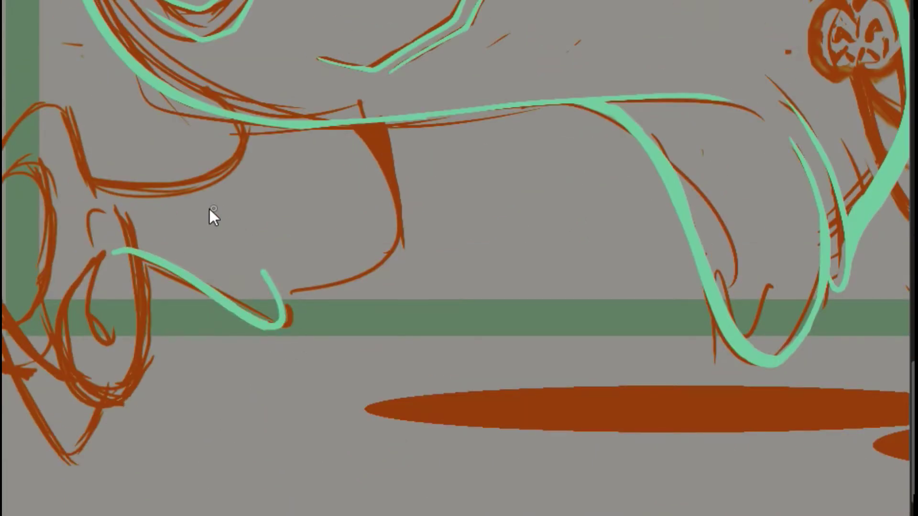
key(ctrl+z)
drag(118, 254, 261, 271)
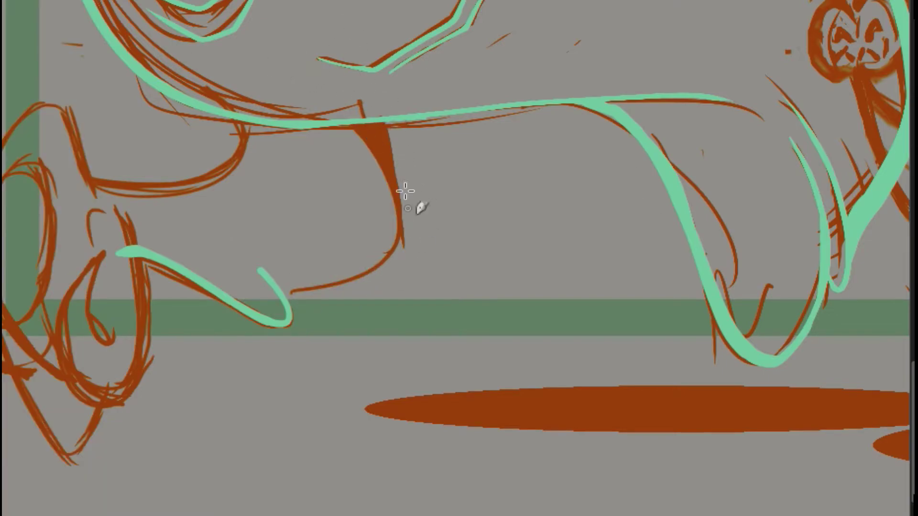
mouse_move(329, 85)
mouse_down()
mouse_move(385, 277)
mouse_move(285, 290)
mouse_up()
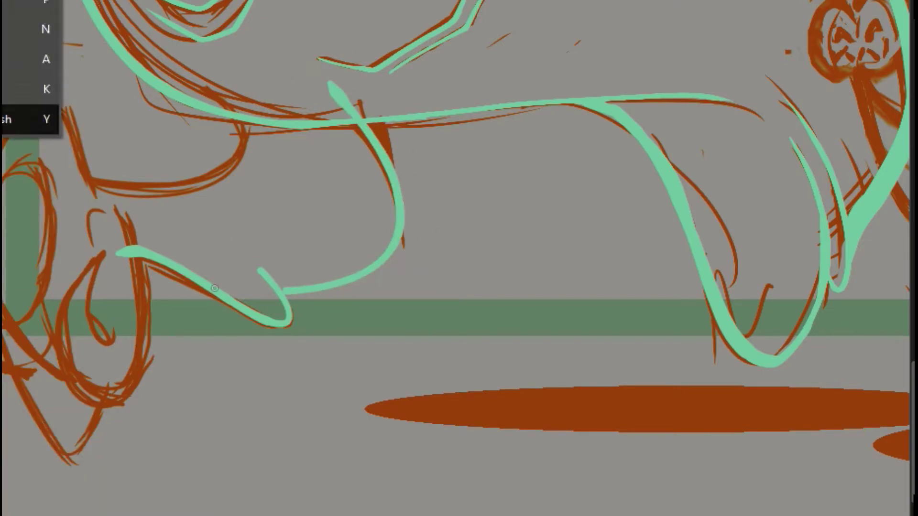
drag(251, 259, 272, 277)
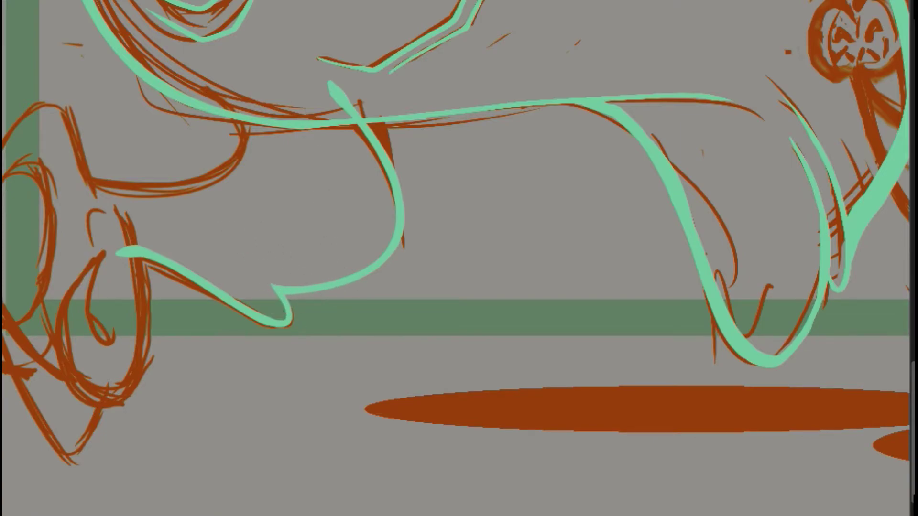
Stroke a curved path in light green along the lowered arm's upper edge into the body, and create another new layer.
scroll(456, 258, left, 3)
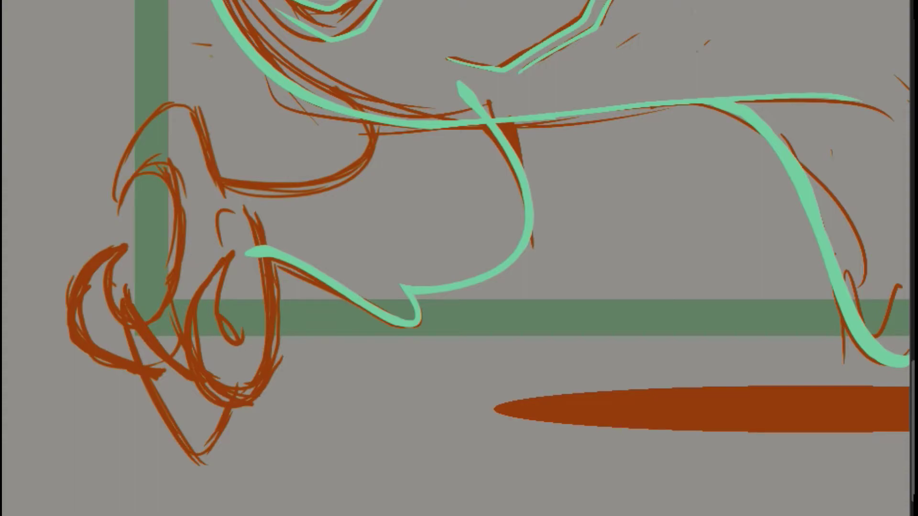
key(b)
drag(327, 67, 466, 222)
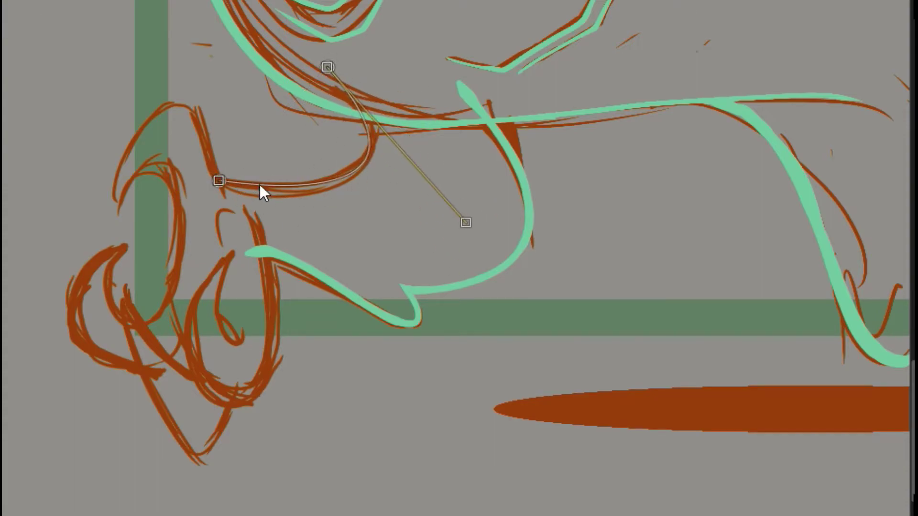
drag(260, 185, 261, 187)
drag(370, 151, 371, 147)
key(Return)
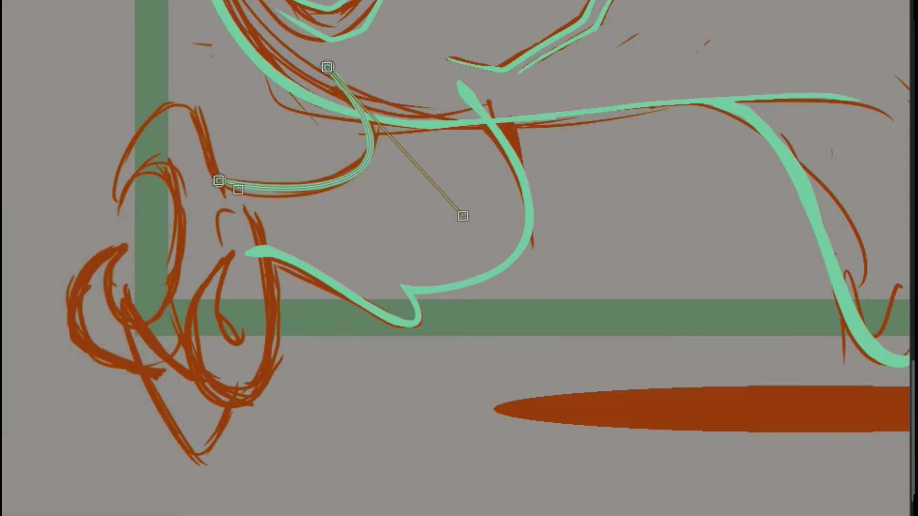
key(Return)
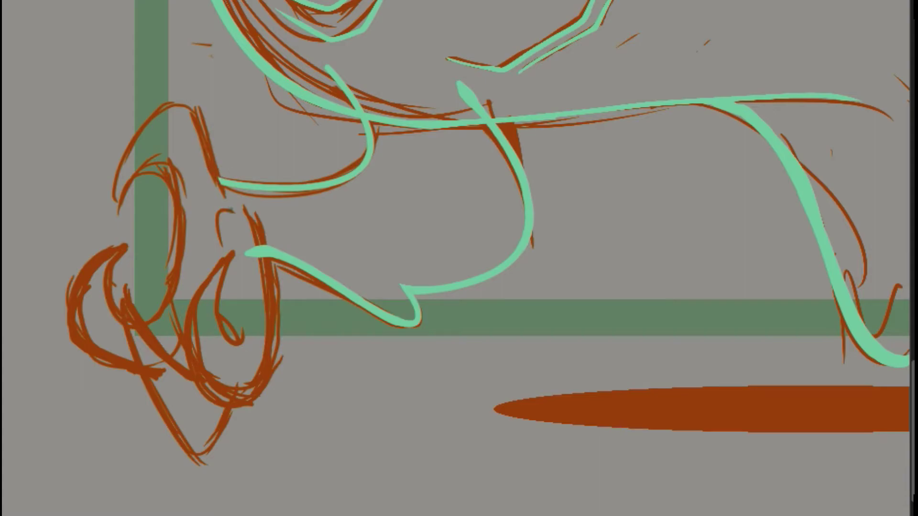
key(shift+ctrl+n)
key(Return)
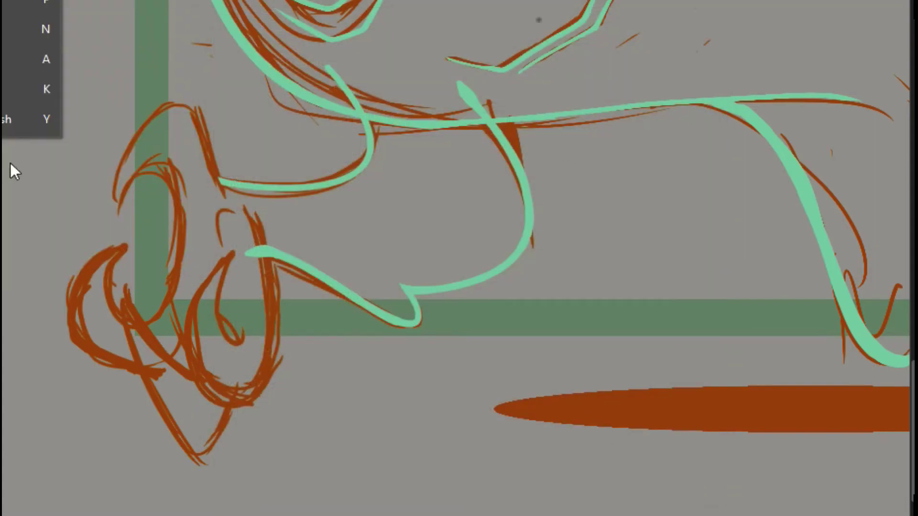
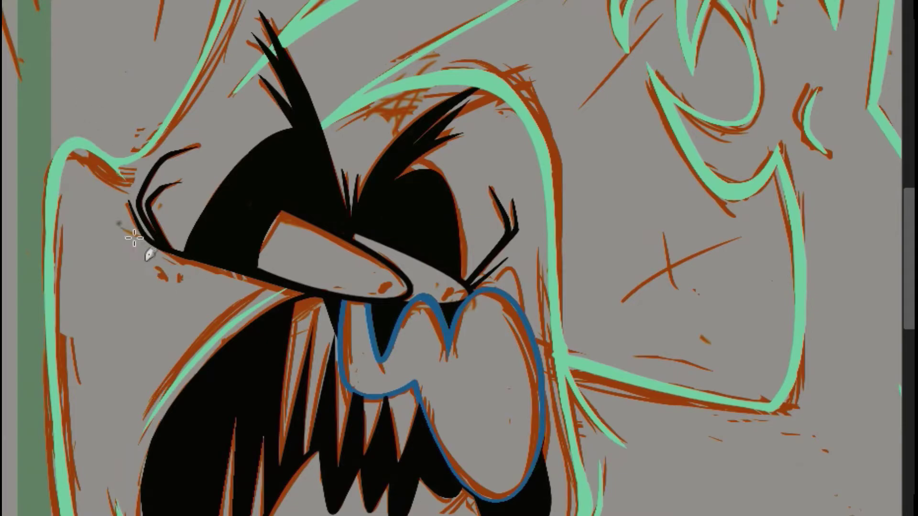
Trace the small specks under the creature's eye and the thin crease beside its nose in light green.
drag(156, 266, 162, 273)
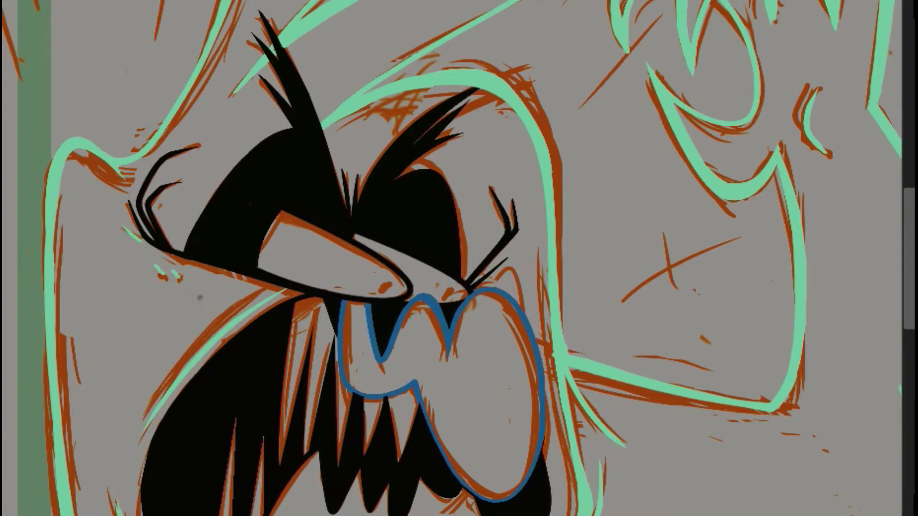
scroll(896, 219, down, 3)
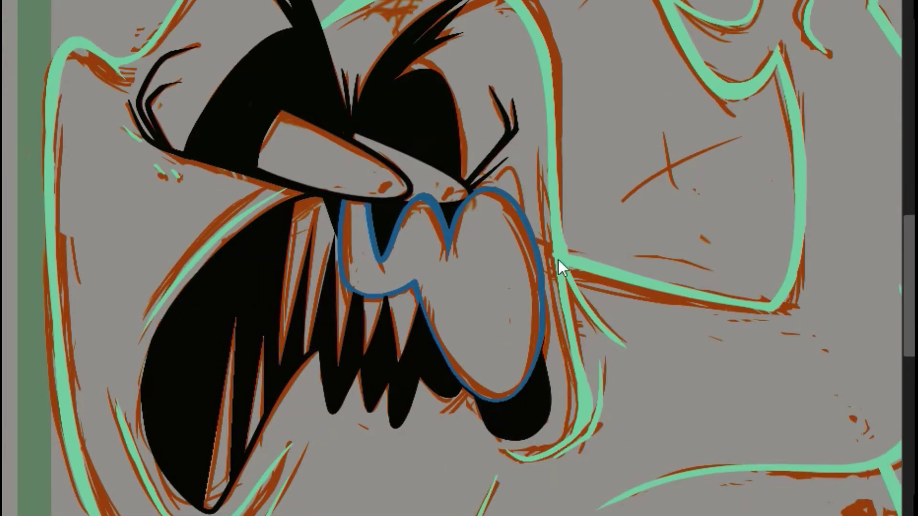
drag(576, 382, 513, 181)
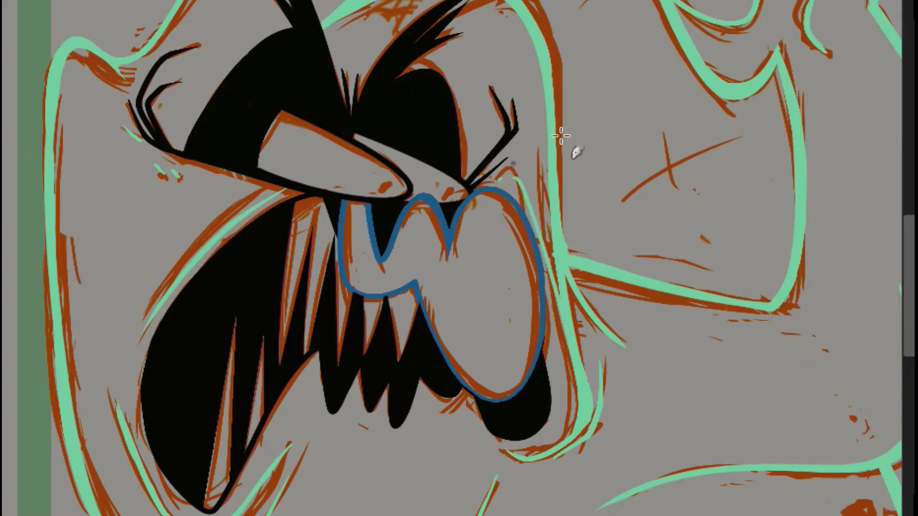
Add tiny light green detail dashes beside the mouth, on the chin and along the lowered forearm.
scroll(156, 385, down, 8)
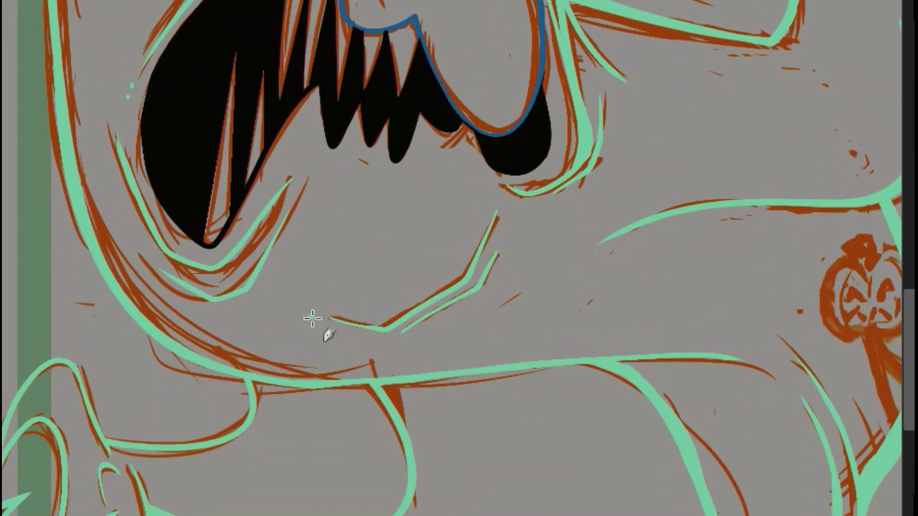
scroll(325, 267, down, 4)
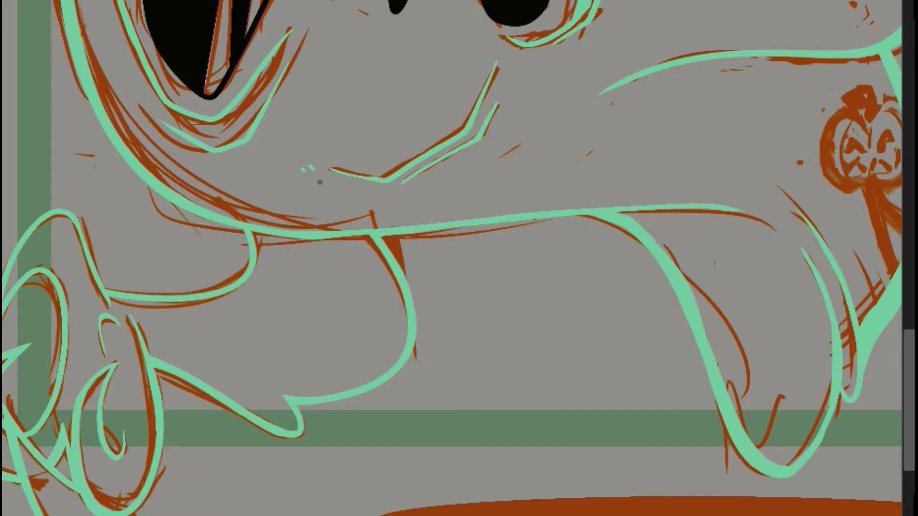
scroll(452, 258, left, 3)
mouse_move(909, 345)
mouse_down()
mouse_move(910, 390)
mouse_move(910, 355)
mouse_up()
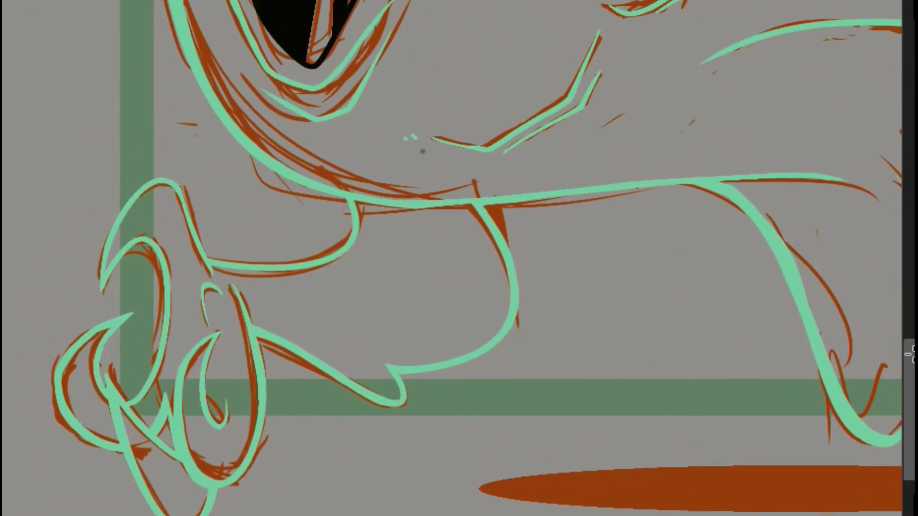
scroll(908, 354, down, 4)
scroll(899, 260, up, 10)
scroll(422, 364, down, 6)
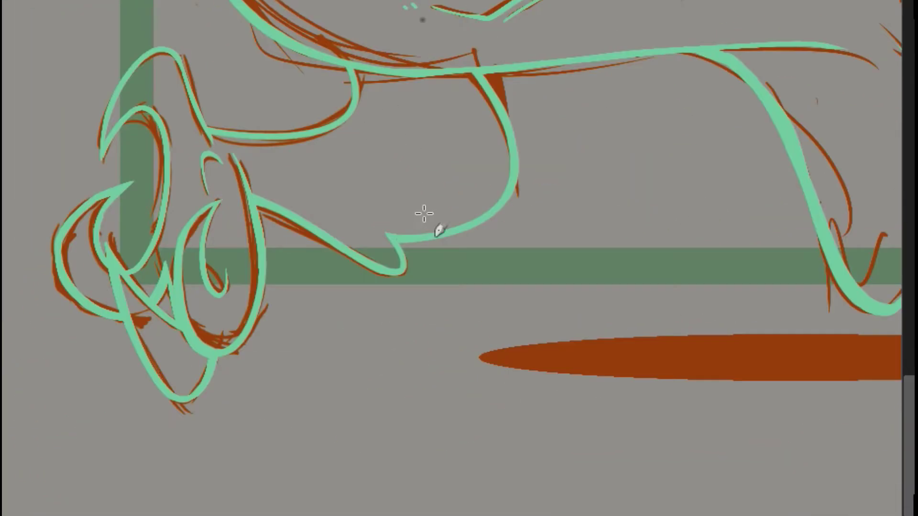
scroll(880, 144, right, 10)
scroll(458, 258, up, 4)
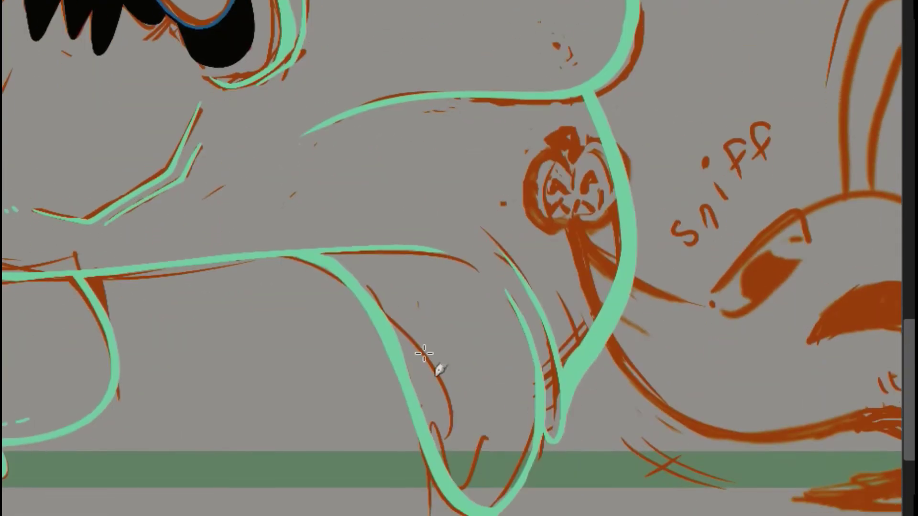
Add short green accent strokes inside the ghost's raised arm, near the elbow and along the forearm.
scroll(594, 347, up, 8)
mouse_move(596, 344)
mouse_down()
mouse_move(612, 294)
mouse_move(610, 326)
mouse_up()
scroll(910, 360, up, 6)
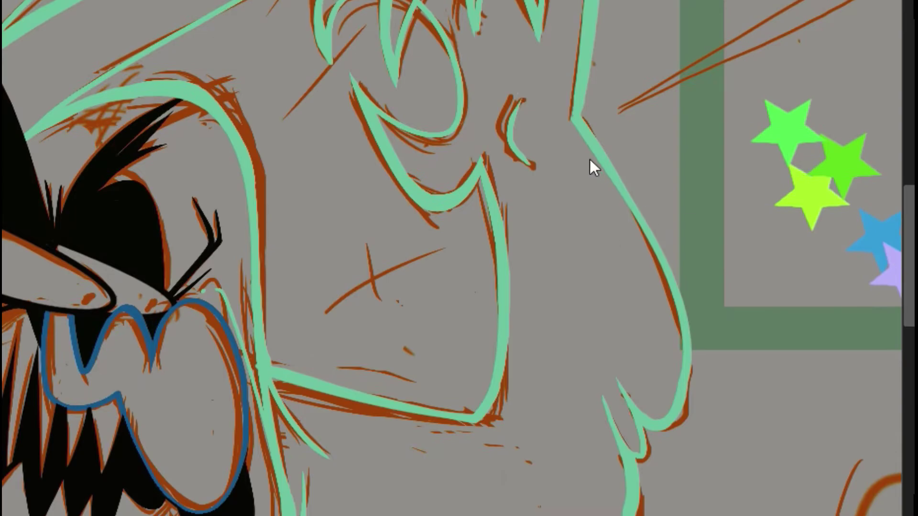
key(ctrl+z)
drag(515, 201, 516, 217)
scroll(853, 284, up, 10)
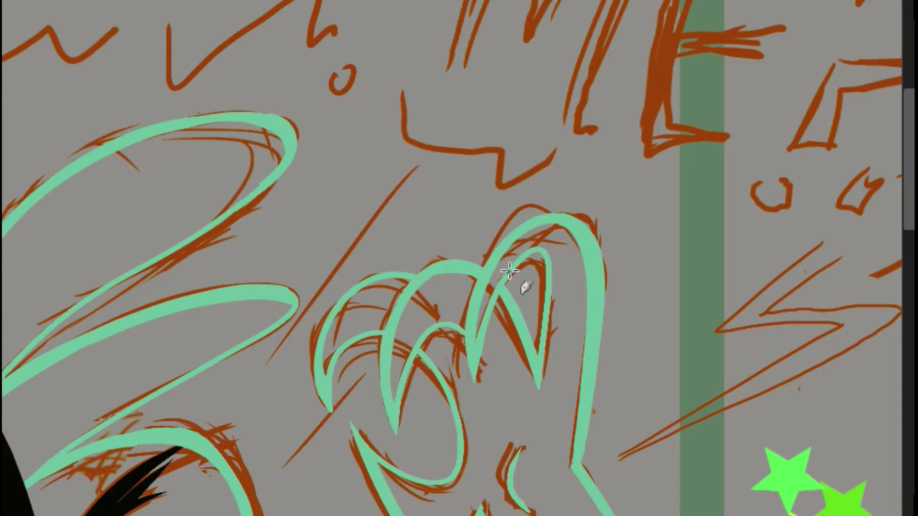
Add small green accent ticks on the ghost's rear thigh beside the pumpkin nose.
scroll(615, 221, down, 14)
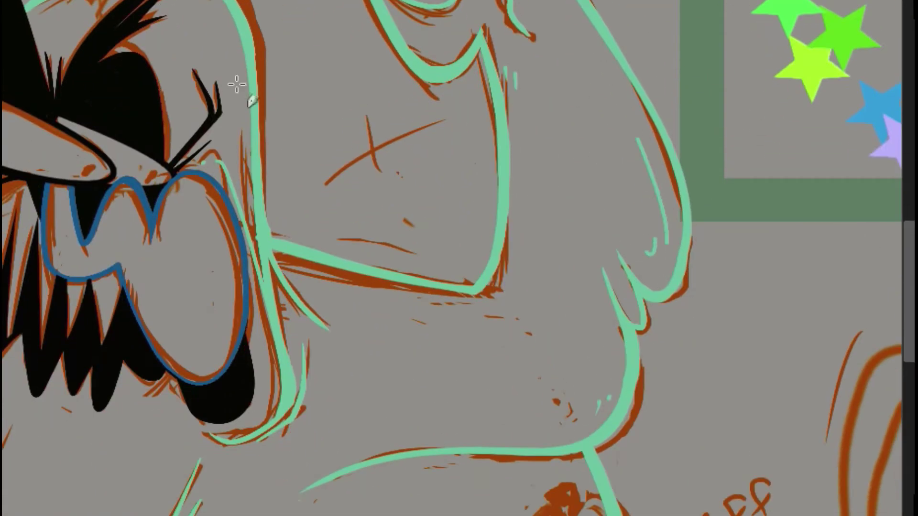
scroll(655, 72, down, 5)
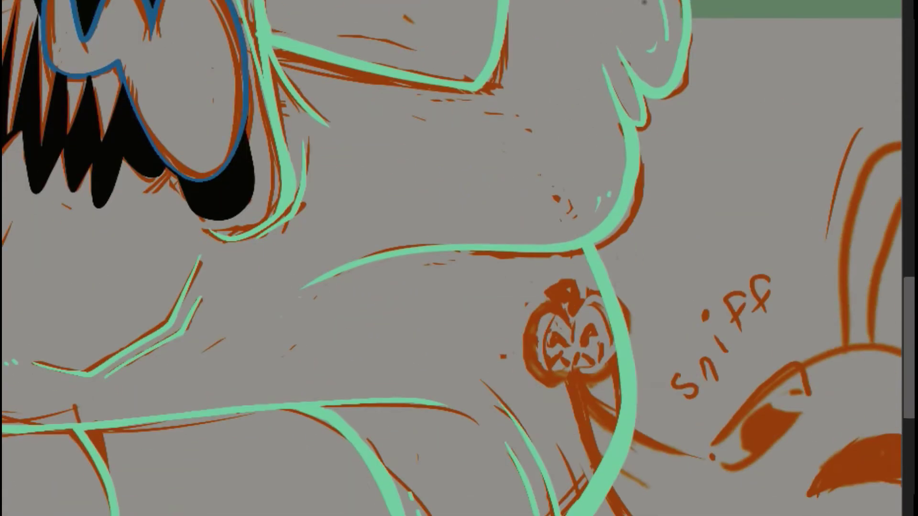
scroll(860, 331, left, 3)
drag(606, 406, 610, 411)
click(618, 423)
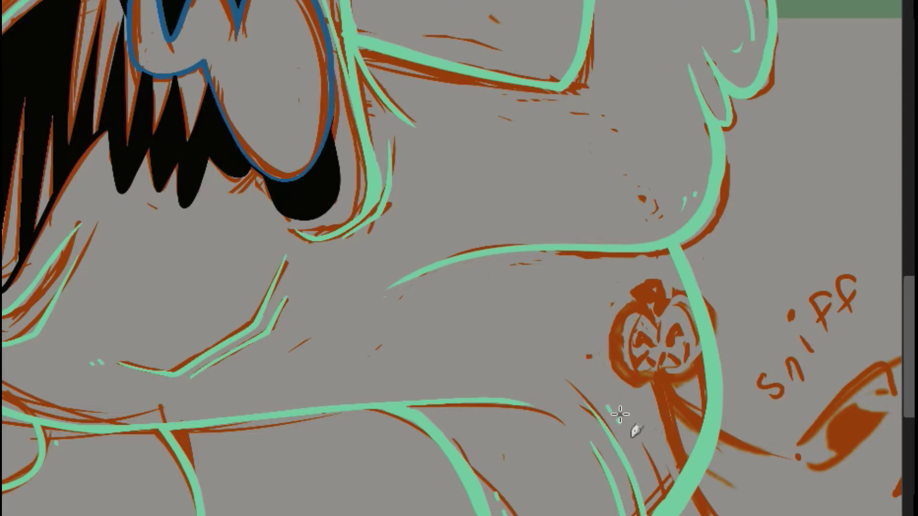
Add two short green accent ticks beneath the ghost's open mouth, below the lower teeth.
scroll(638, 460, left, 8)
drag(908, 318, 898, 299)
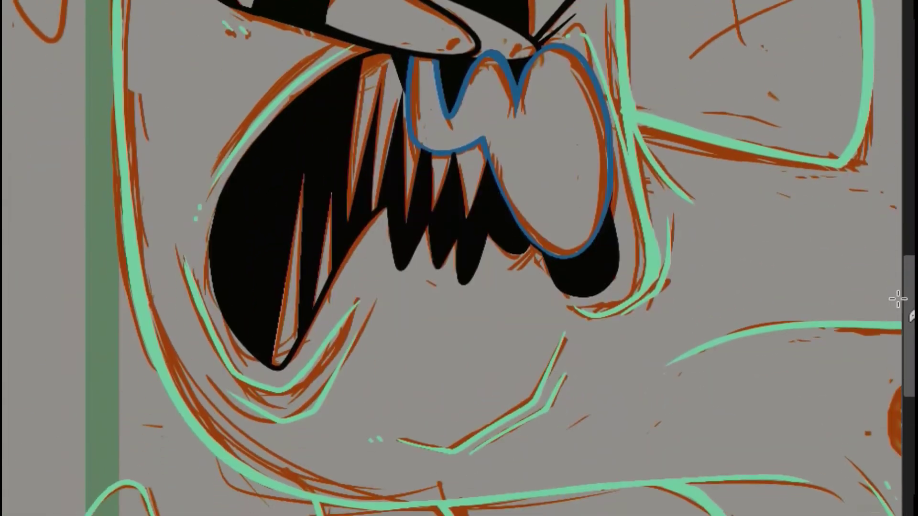
scroll(898, 300, up, 1)
drag(528, 276, 512, 300)
drag(524, 301, 514, 316)
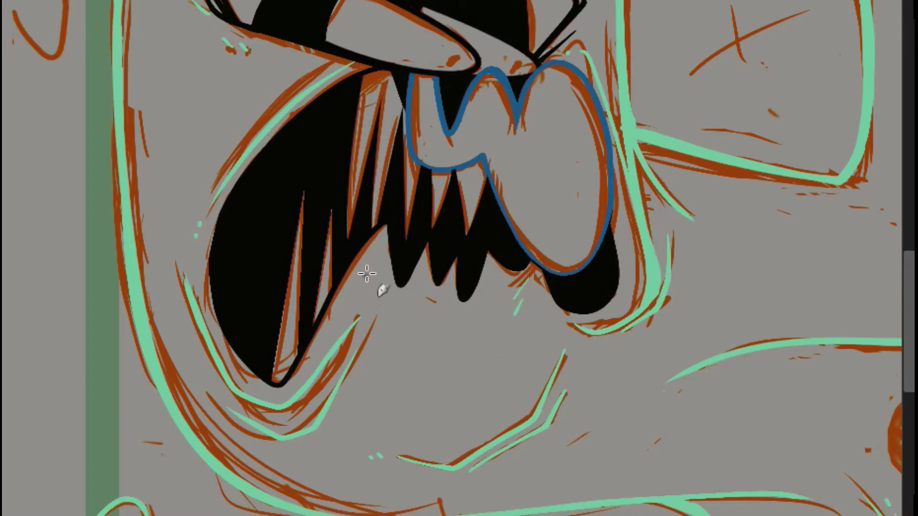
Add small green accent ticks on the ghost's lower lip and around the eye nearest the raised arm.
drag(368, 267, 374, 271)
mouse_move(909, 378)
mouse_down()
mouse_move(904, 250)
mouse_move(905, 328)
mouse_move(899, 315)
mouse_up()
drag(554, 225, 553, 235)
drag(593, 197, 595, 206)
drag(599, 208, 600, 212)
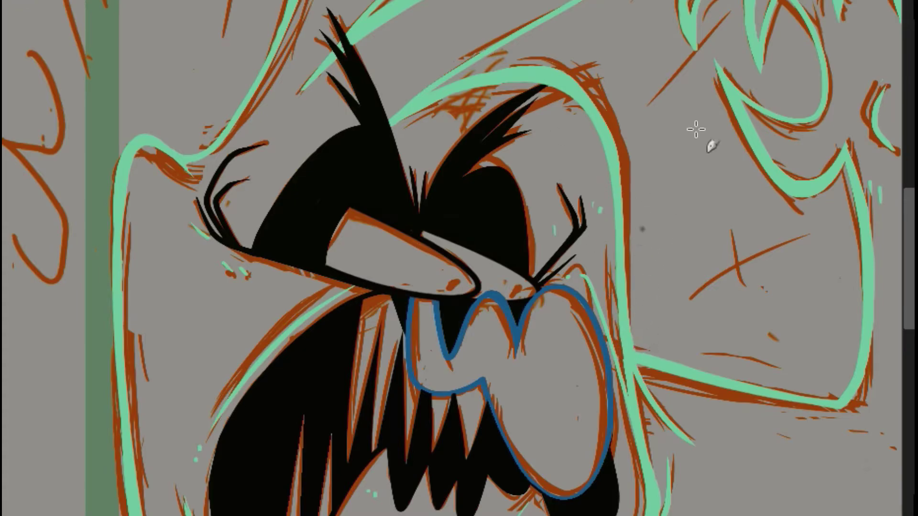
key(shift+ctrl+j)
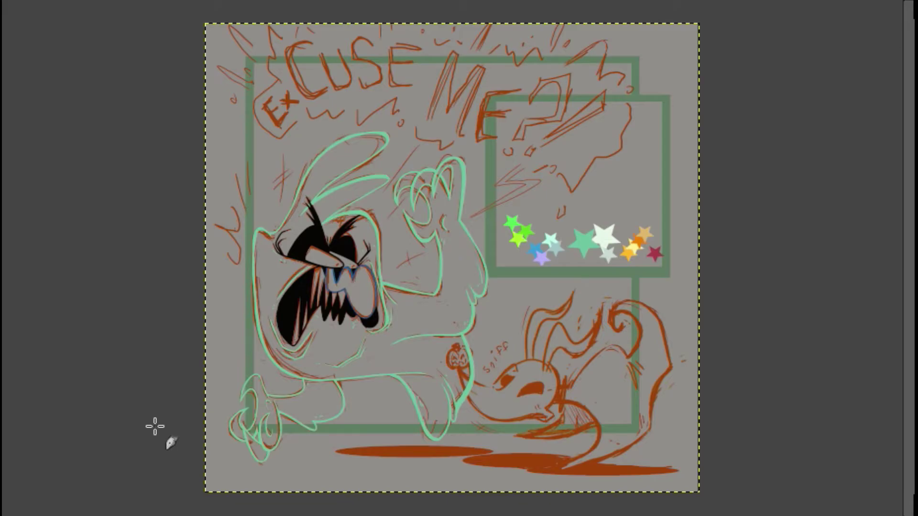
Raise the chroma of the sketch background layer with the Hue-Chroma adjustment.
click(581, 244)
click(900, 330)
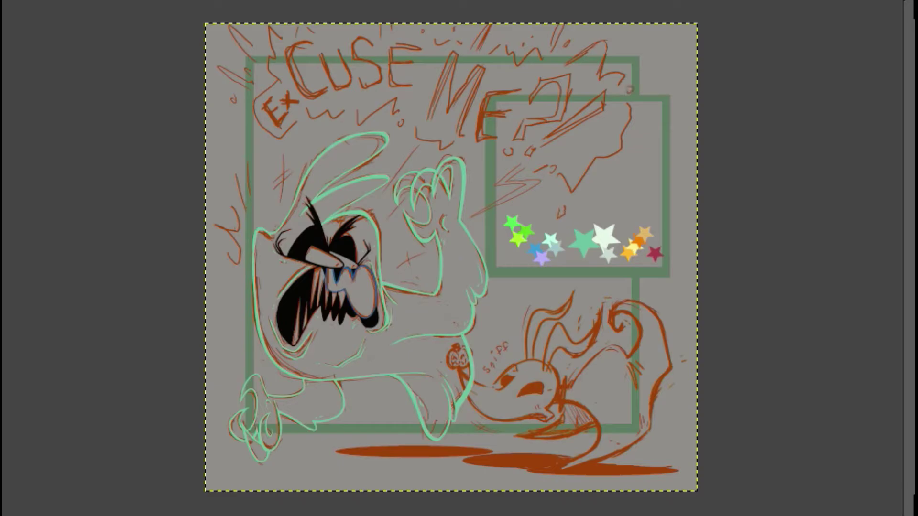
click(29, 0)
click(98, 0)
click(916, 137)
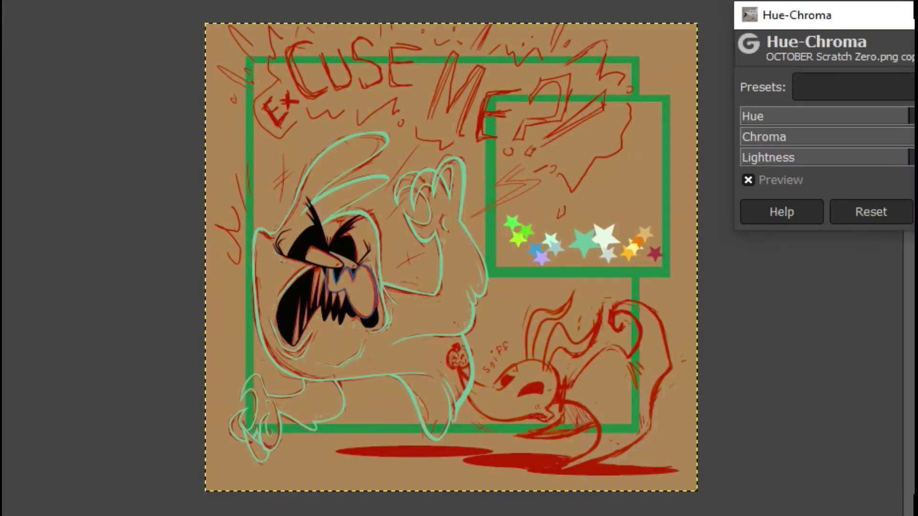
key(Return)
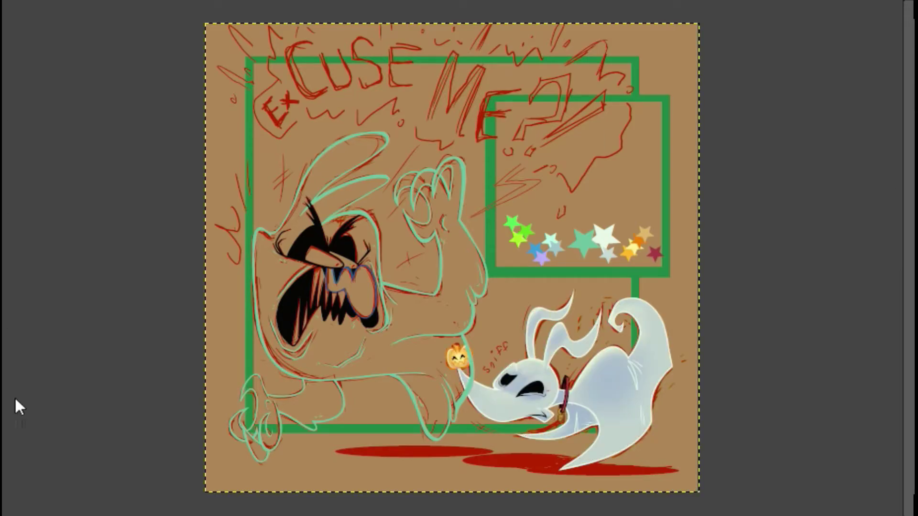
Lower the ghost's outline layer beneath the ghost dog artwork in the layer stack.
mouse_move(85, 85)
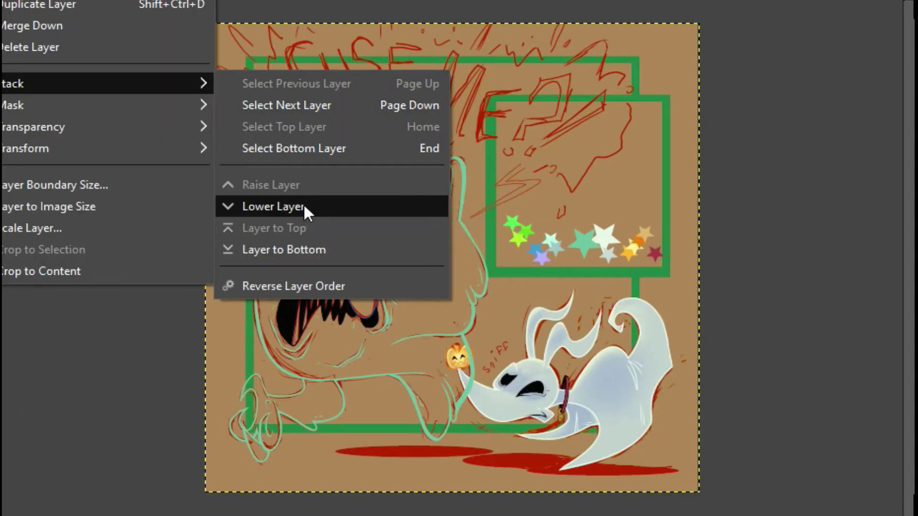
click(300, 199)
click(297, 198)
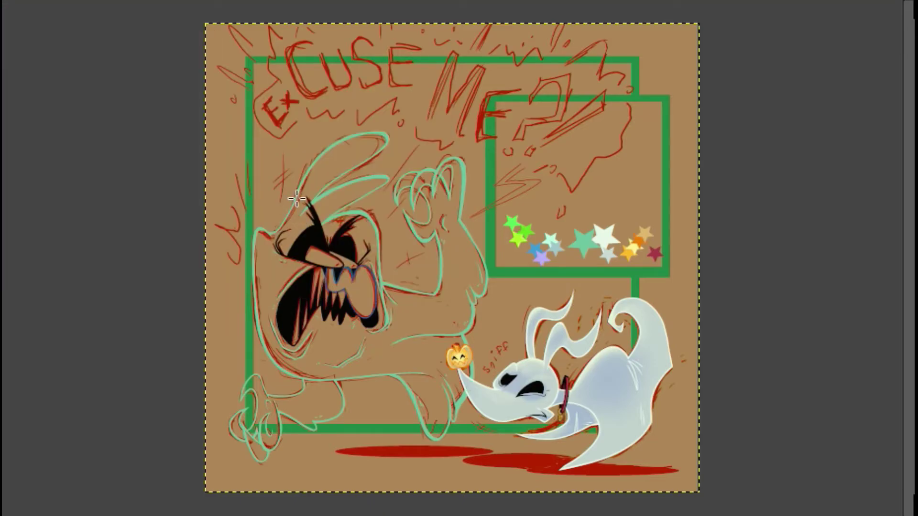
Create a new 2000 × 2000 px transparent layer and lower it beneath the ghost's outline layer.
click(44, 0)
click(43, 0)
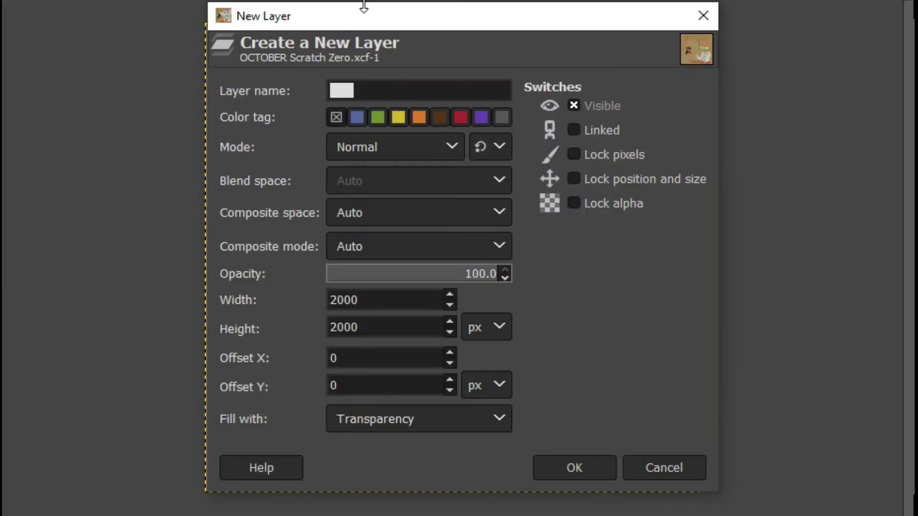
click(587, 475)
click(43, 27)
mouse_move(41, 84)
click(298, 205)
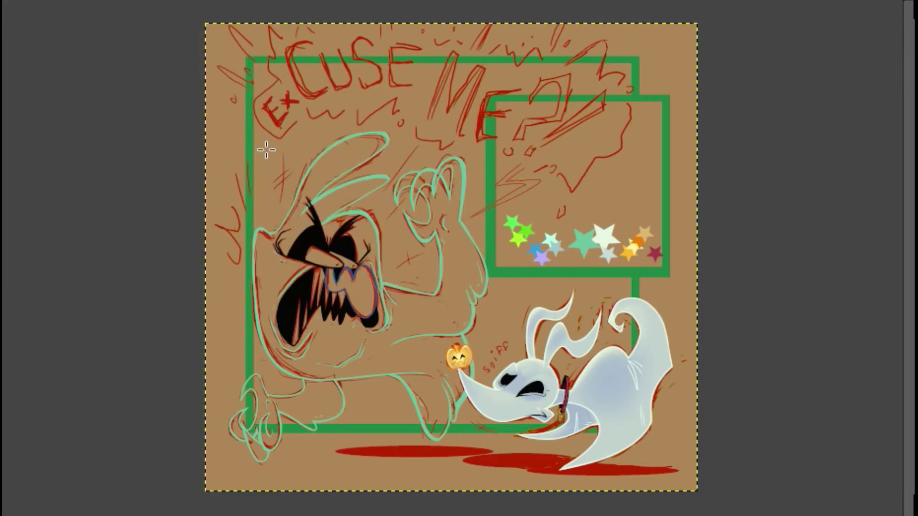
Fuzzy-select the area outside the ghost outline, adding the enclosed gap beside its lower arm.
click(202, 78)
click(512, 162)
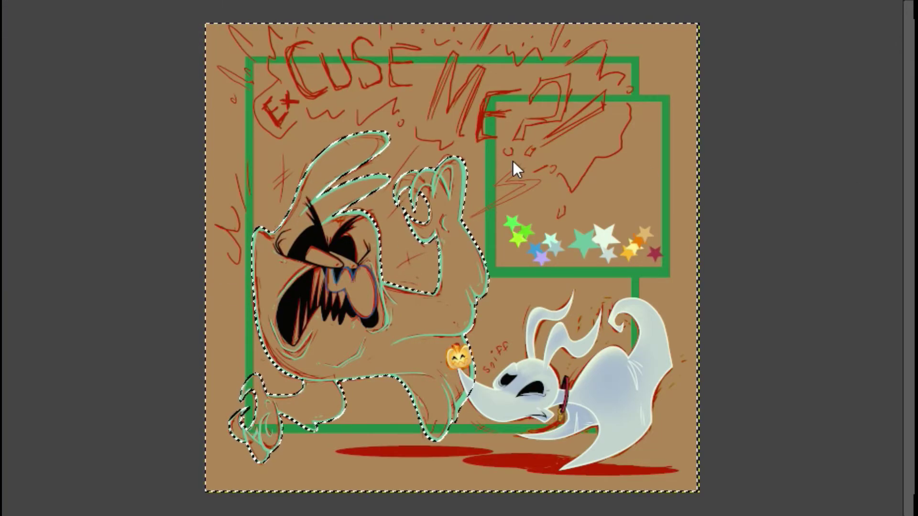
shift+click(278, 406)
Try resizing the selection around the ghost by shrinking and growing it.
click(29, 0)
click(43, 2)
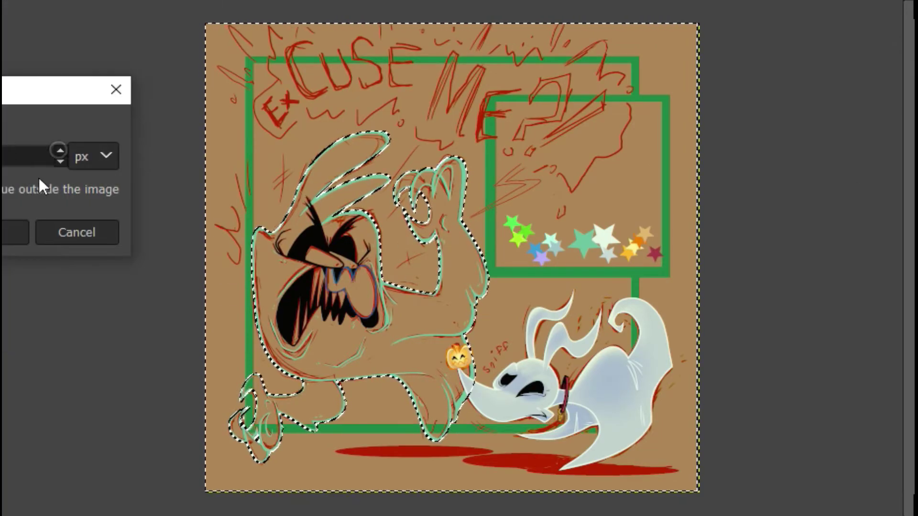
click(5, 231)
click(5, 0)
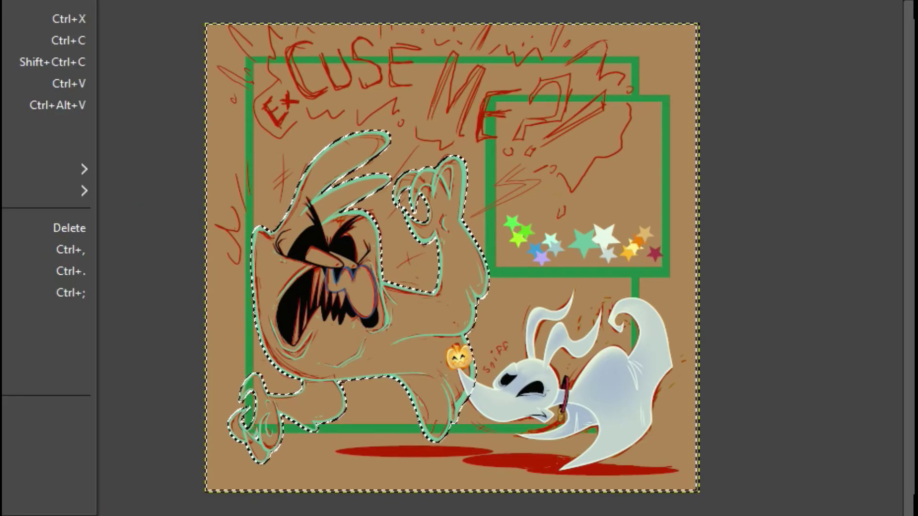
click(10, 1)
click(29, 0)
click(10, 183)
click(5, 235)
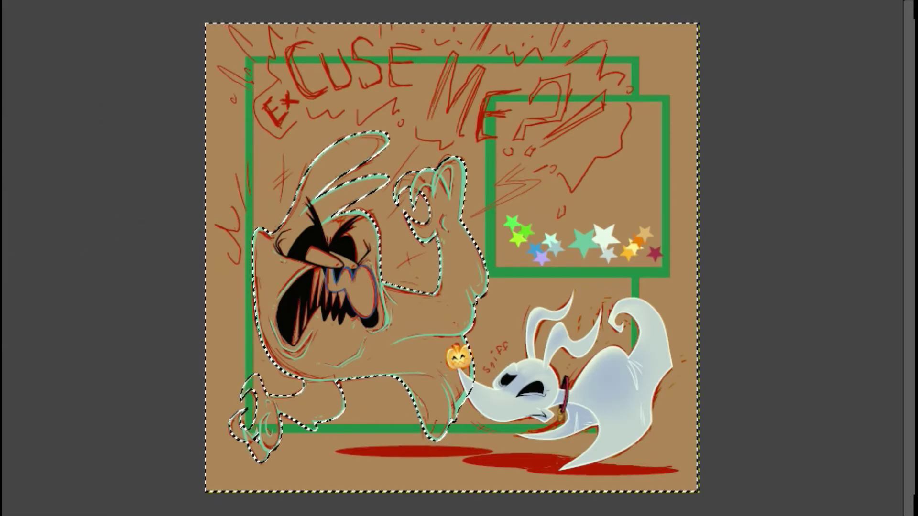
click(5, 0)
click(9, 1)
Add the gap between the raised hand's fingers to the outer selection and grow the selection.
shift+click(451, 175)
click(10, 1)
click(19, 170)
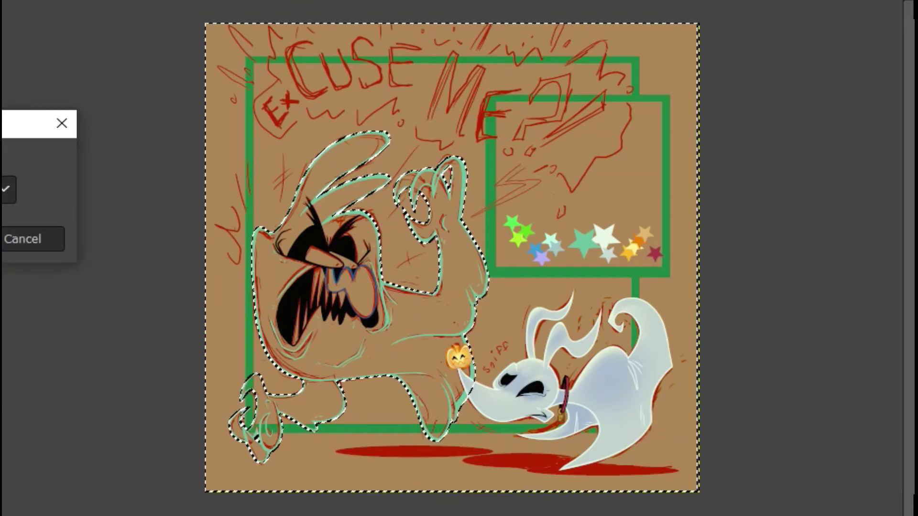
click(4, 235)
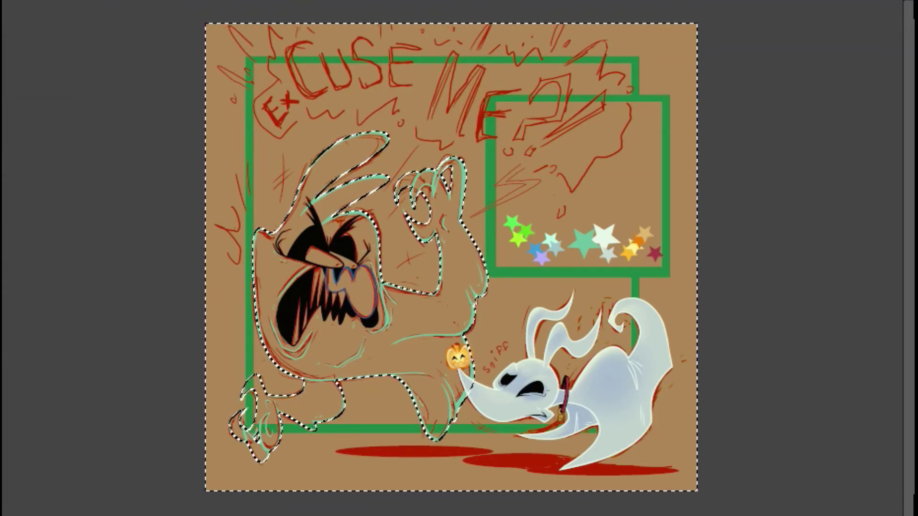
Invert the selection, fill the ghost's silhouette with pale blue, and clear the selection.
key(alt+e)
key(ctrl+i)
click(466, 294)
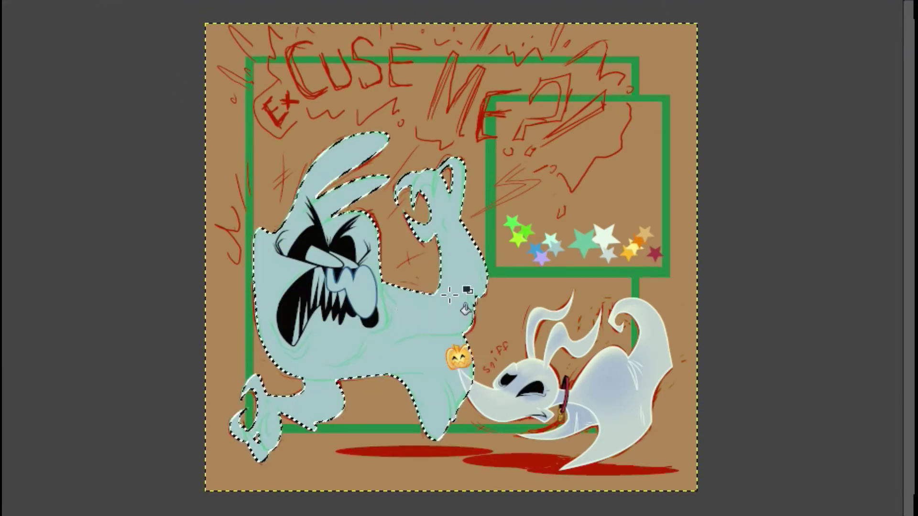
key(alt+s)
key(ctrl+shift+a)
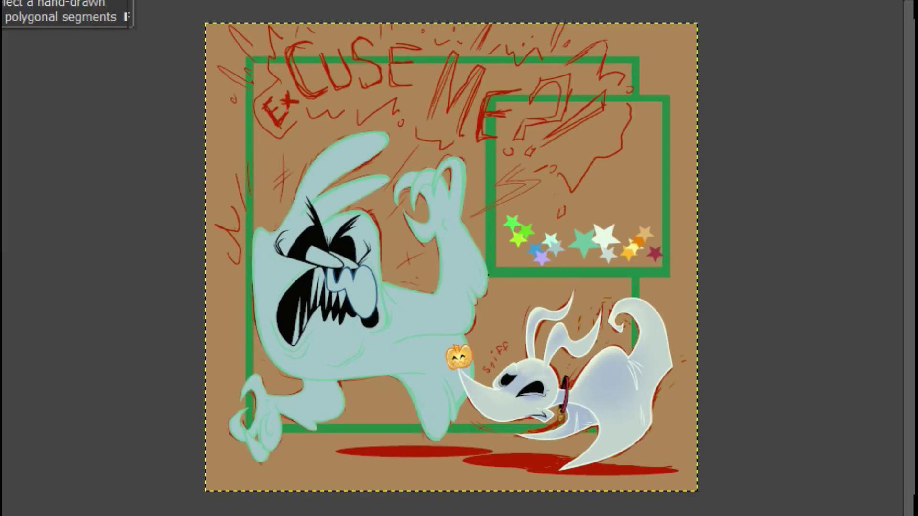
Lower the brightness of the ghost's outline layer with Brightness-Contrast.
key(alt+l)
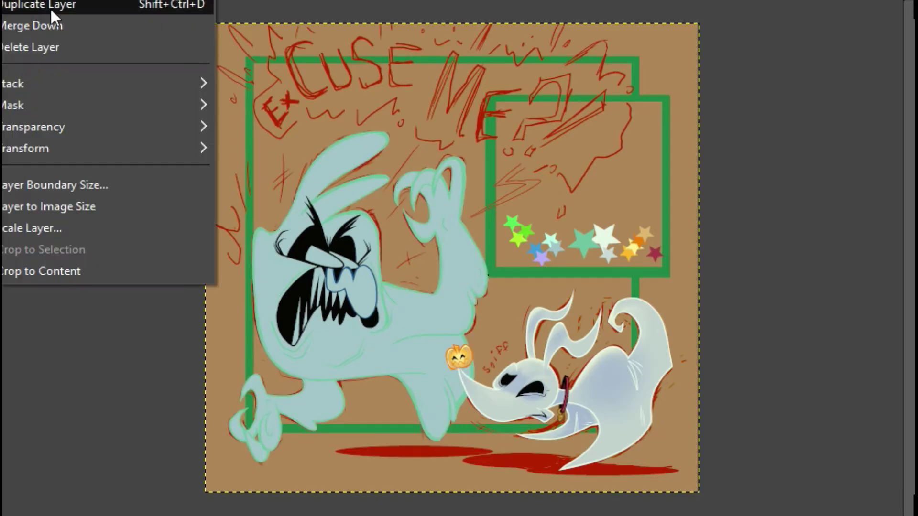
mouse_move(28, 0)
click(90, 90)
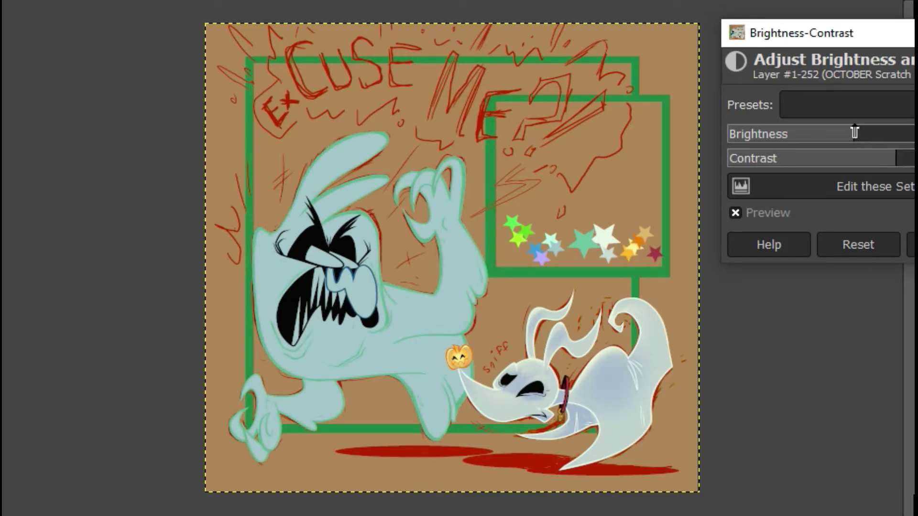
key(Escape)
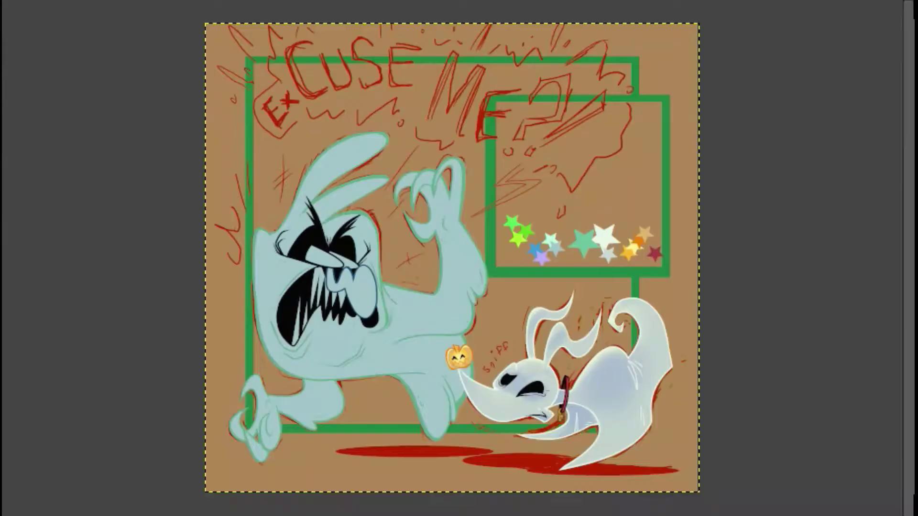
click(2, 2)
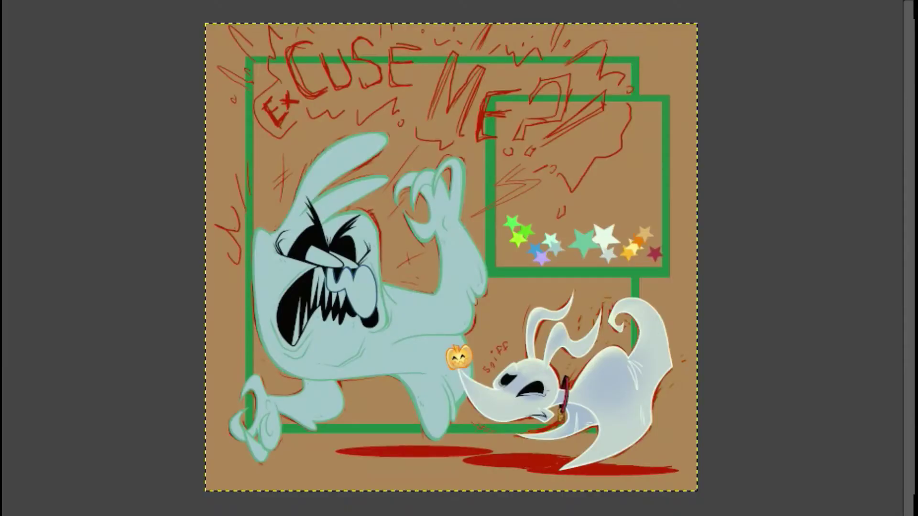
click(343, 328)
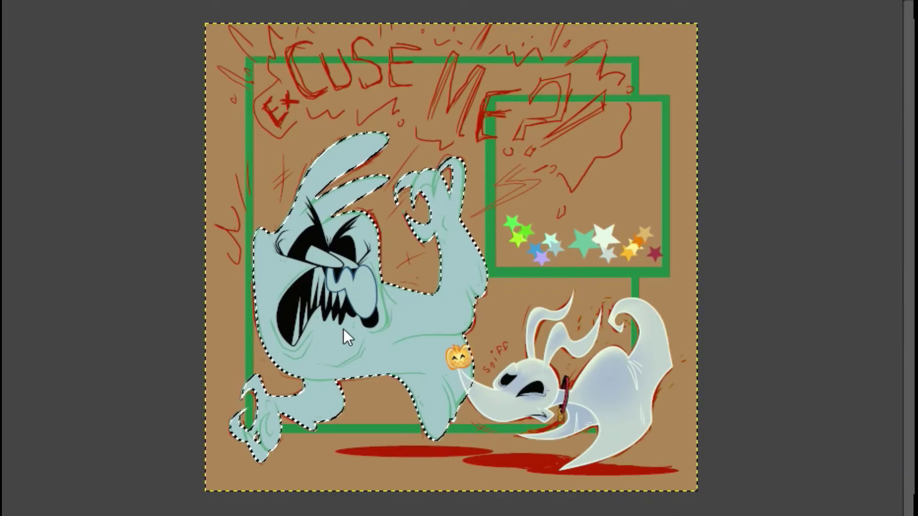
click(139, 362)
Fuzzy-select the ghost's body, lower ear, lower arm and raised fingers within the outlines, and grow the selection.
click(915, 297)
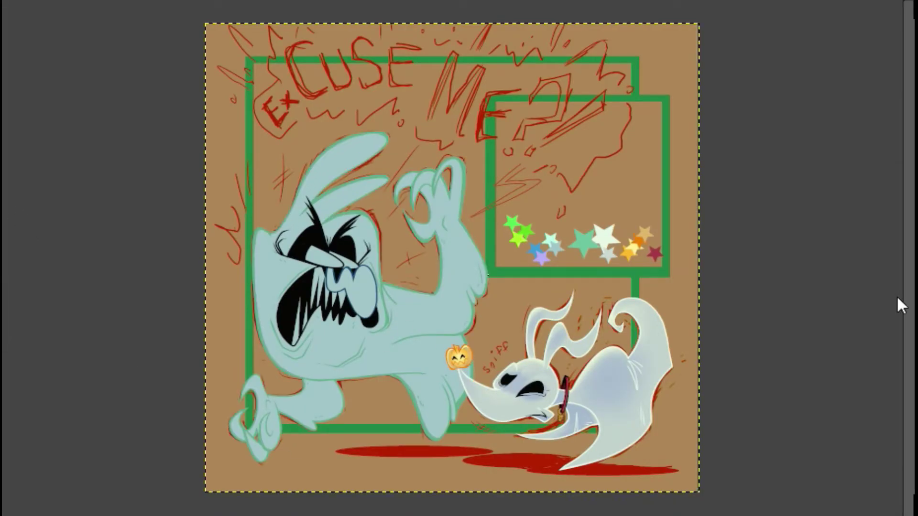
click(411, 313)
shift+click(362, 185)
shift+click(323, 401)
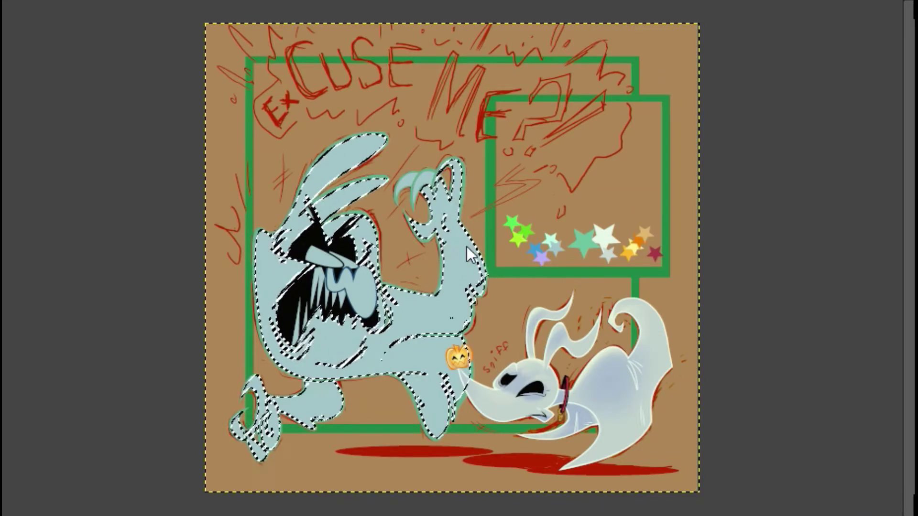
shift+click(415, 183)
click(1, 1)
click(1, 169)
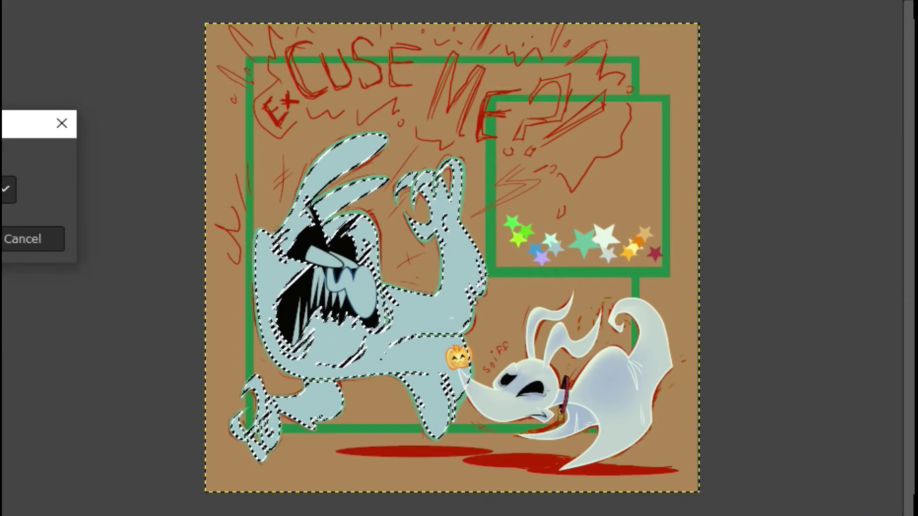
key(Return)
Create a new 2000 × 2000 px transparent layer and convert the ghost selection to a Hard border selection.
key(ctrl+shift+n)
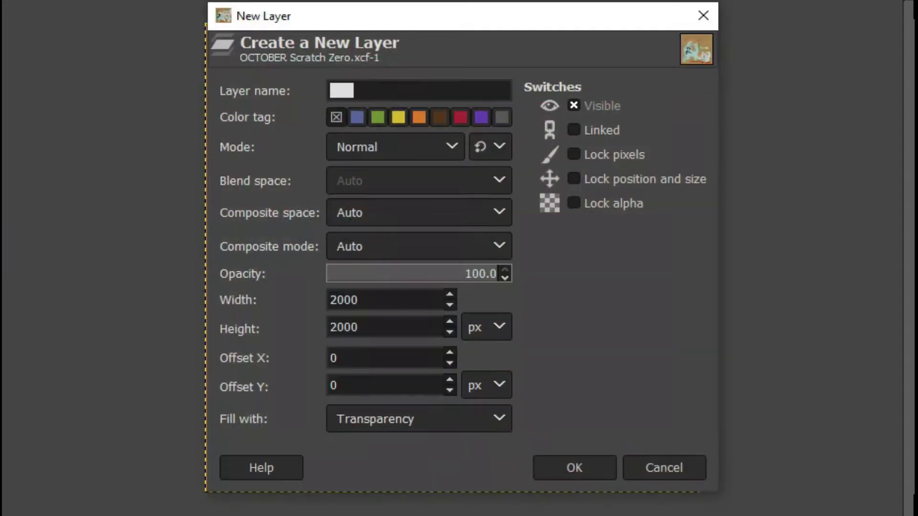
click(591, 466)
click(1, 1)
click(2, 170)
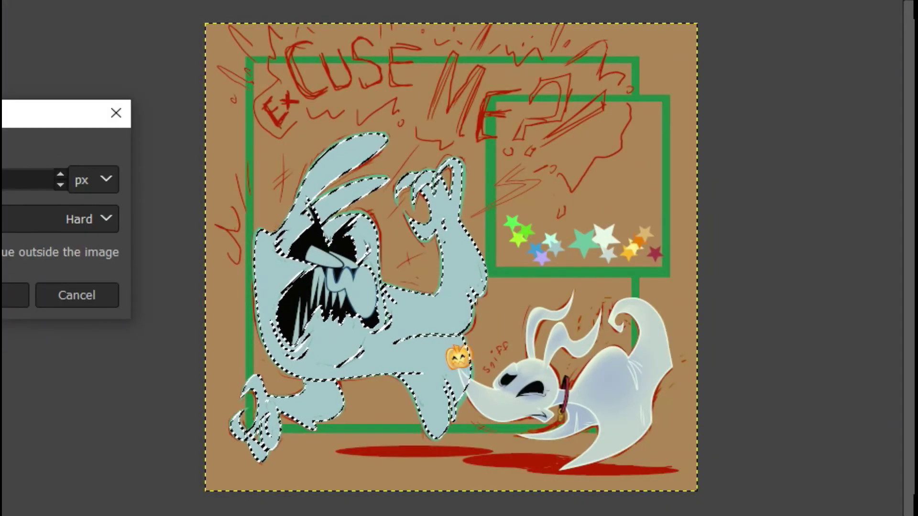
key(Return)
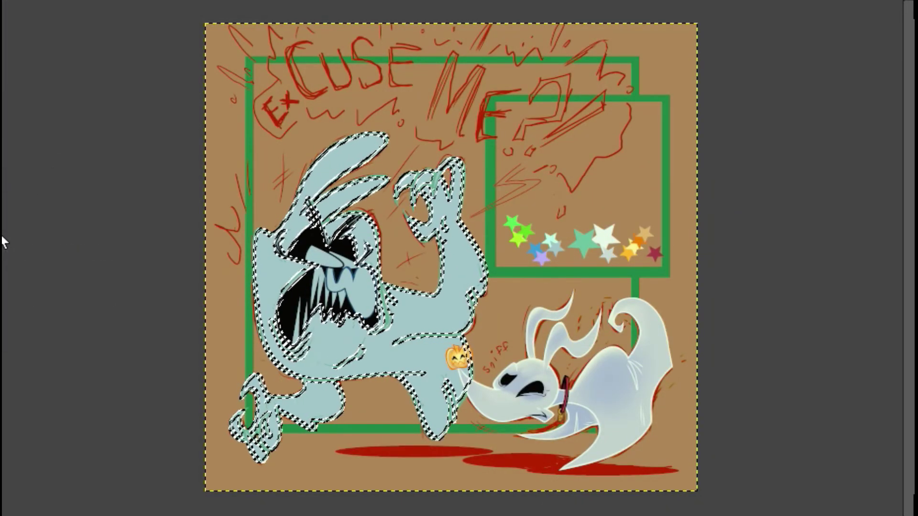
Try filling the ghost's border selection with light mint, lowering the layer beneath the outlines and clearing the selection.
click(278, 321)
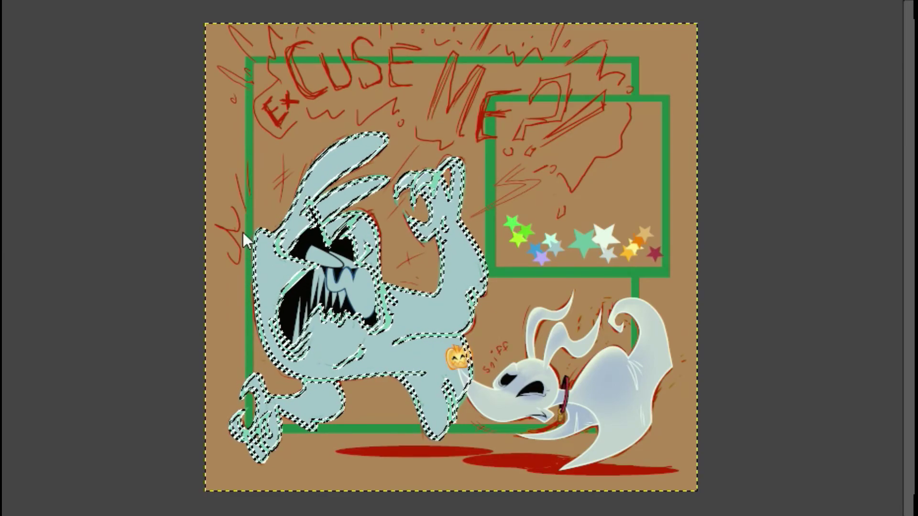
click(1, 1)
click(1, 10)
key(alt+l)
click(317, 205)
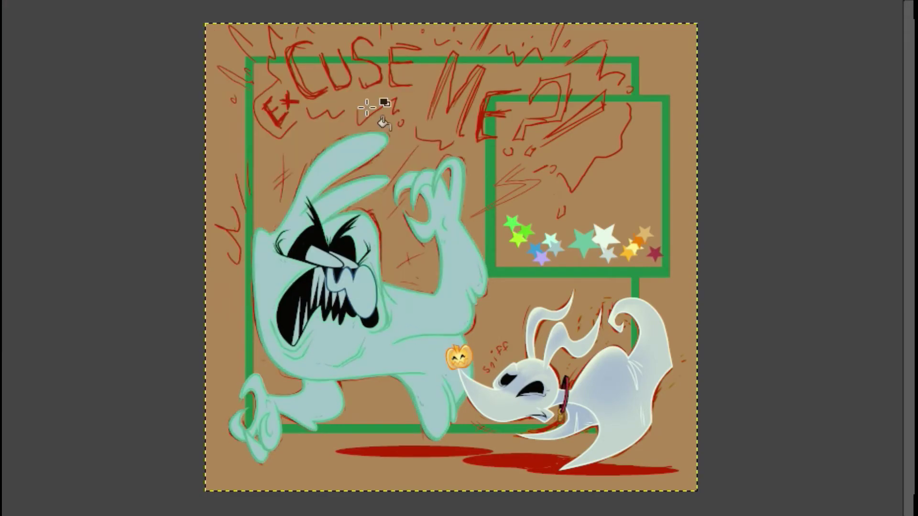
click(142, 515)
click(138, 454)
drag(519, 515, 495, 515)
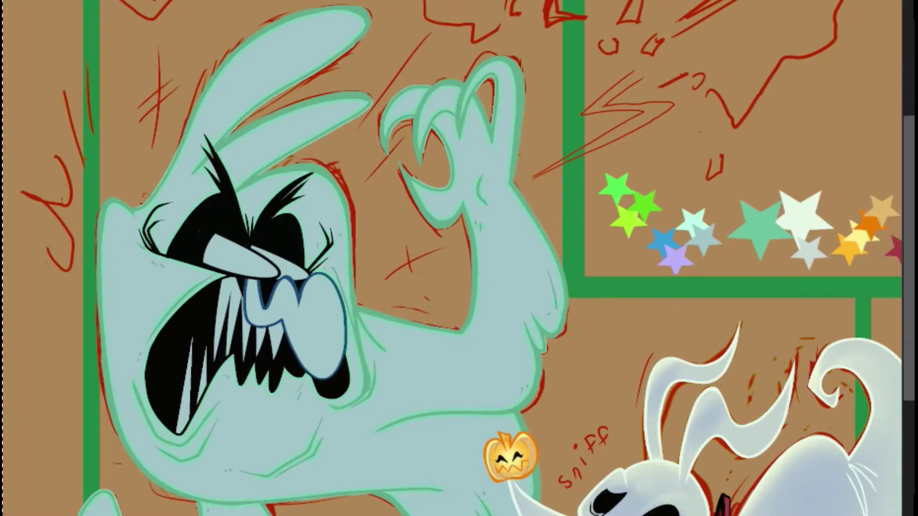
Undo the deselection, the layer move and the mint border fill.
key(ctrl+z)
key(ctrl+z)
key(ctrl+z)
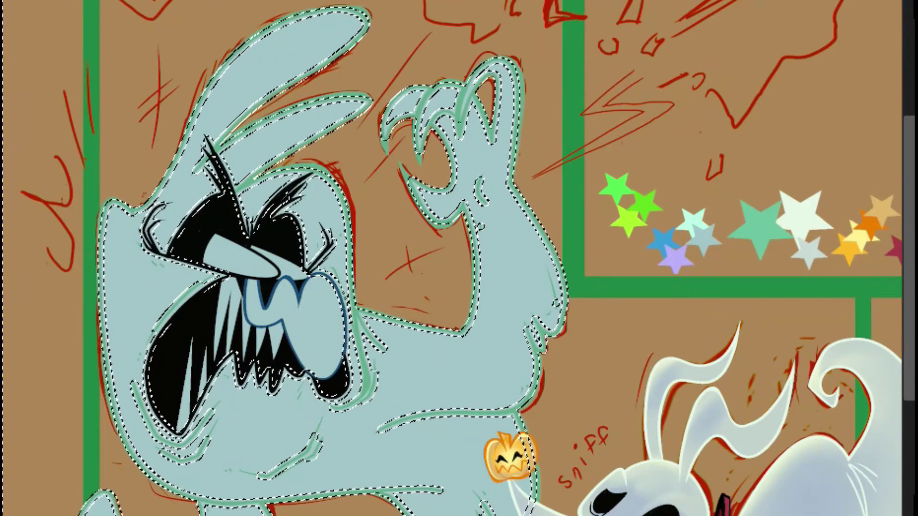
Grow the border selection, fill it with light mint, and place its layer beneath the ghost's darker outlines with nothing selected.
key(alt+s)
click(43, 169)
key(Return)
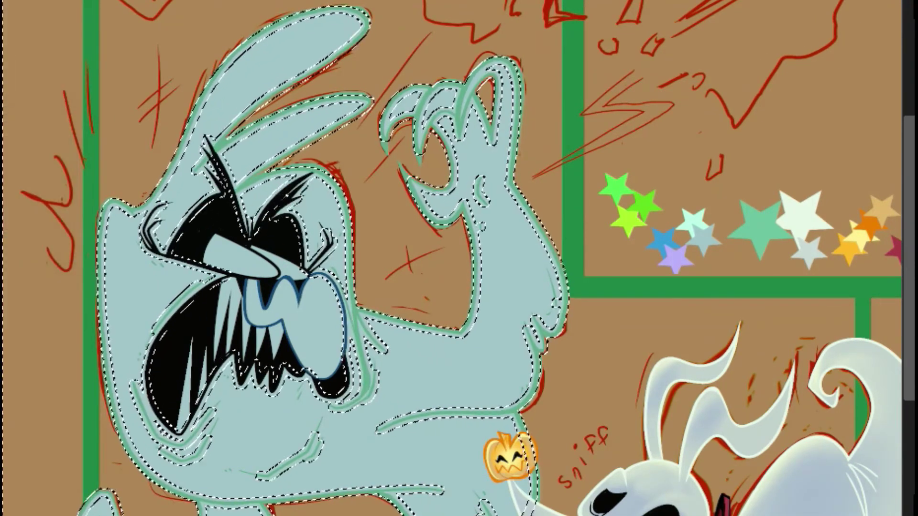
key(alt+l)
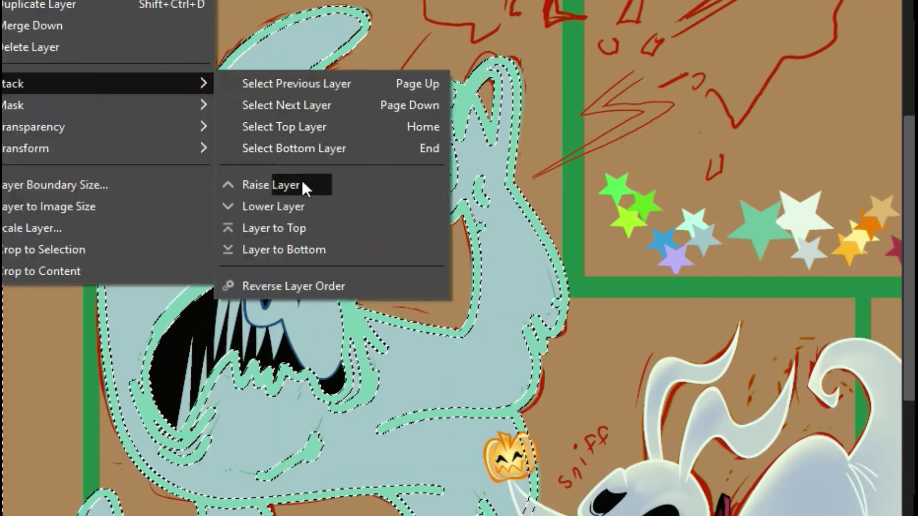
click(301, 183)
key(ctrl+shift+a)
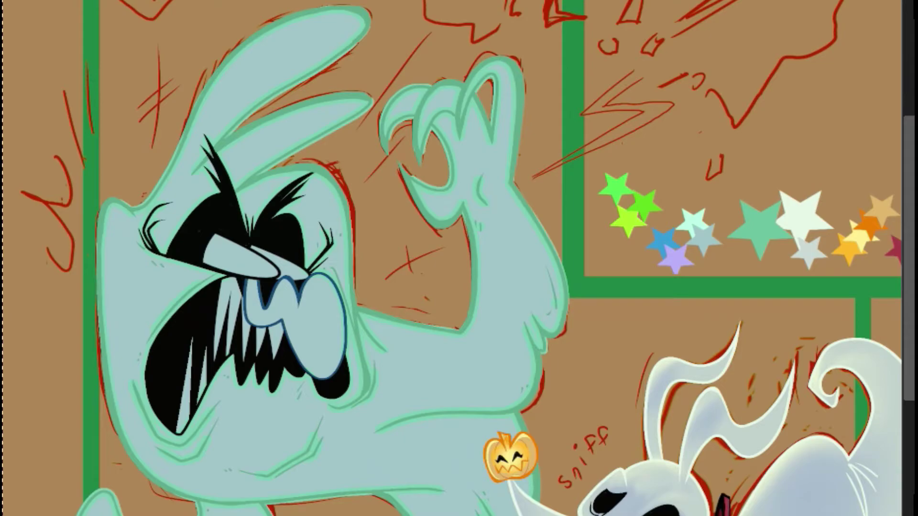
Fuzzy-select the area outside the ghost, grow the selection, remove the mint overflow along the outer outline and deselect.
key(u)
click(459, 313)
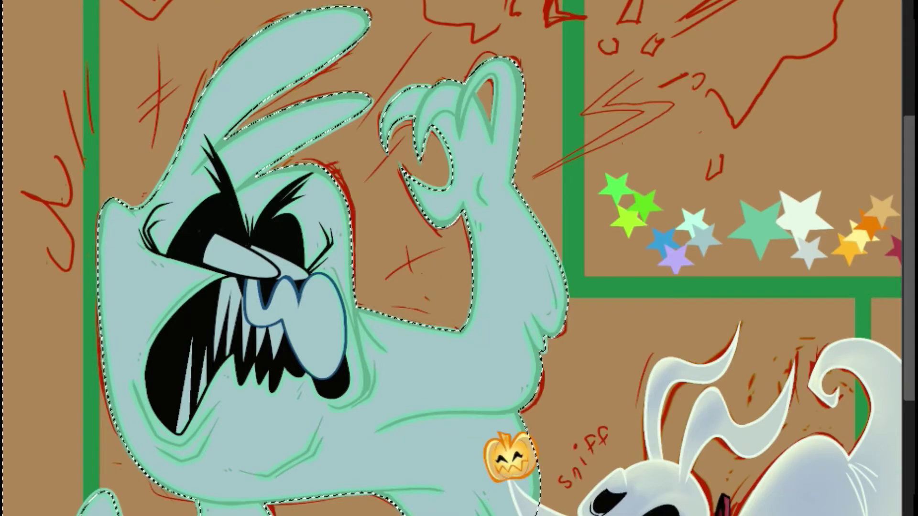
scroll(115, 402, down, 5)
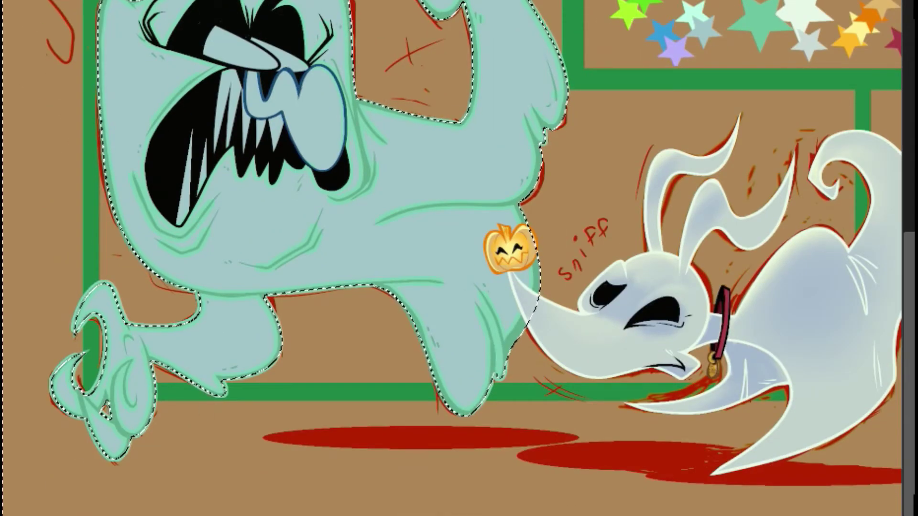
click(3, 2)
click(9, 171)
key(Return)
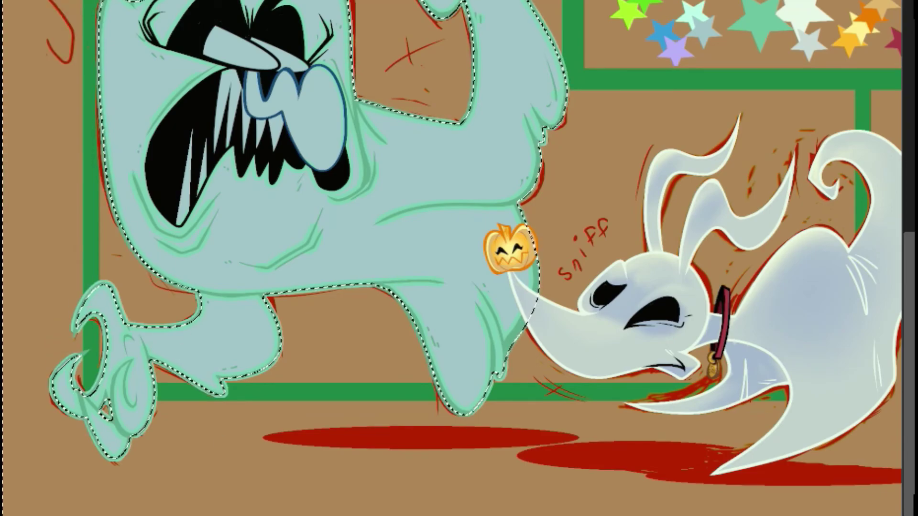
click(2, 1)
click(2, 250)
key(ctrl+shift+a)
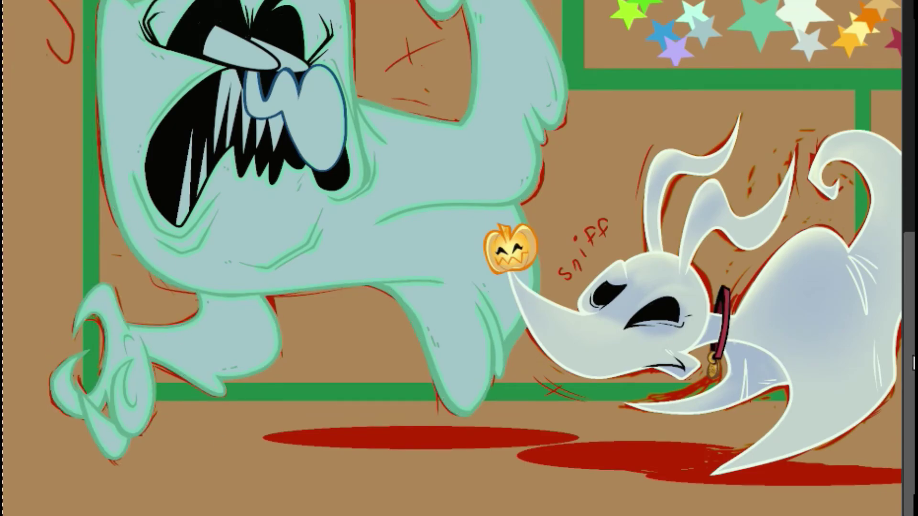
Slightly lower the brightness and raise the contrast of the ghost's mint edge layer with Brightness-Contrast.
click(14, 1)
click(48, 100)
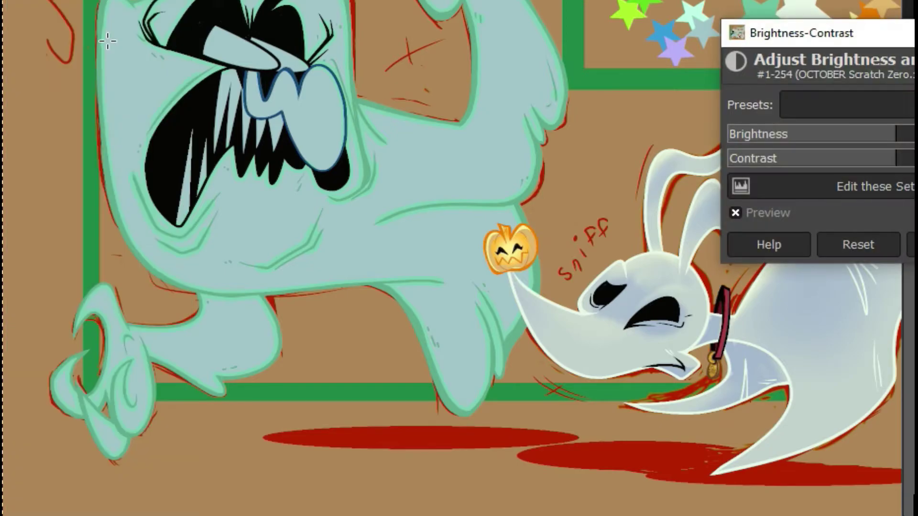
mouse_move(887, 138)
mouse_down()
mouse_move(865, 139)
mouse_move(878, 139)
mouse_up()
drag(895, 158, 916, 158)
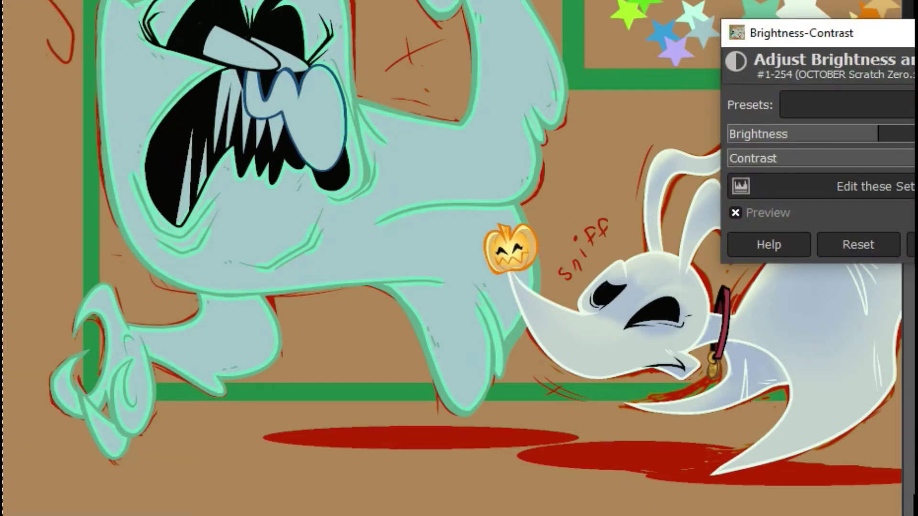
key(Return)
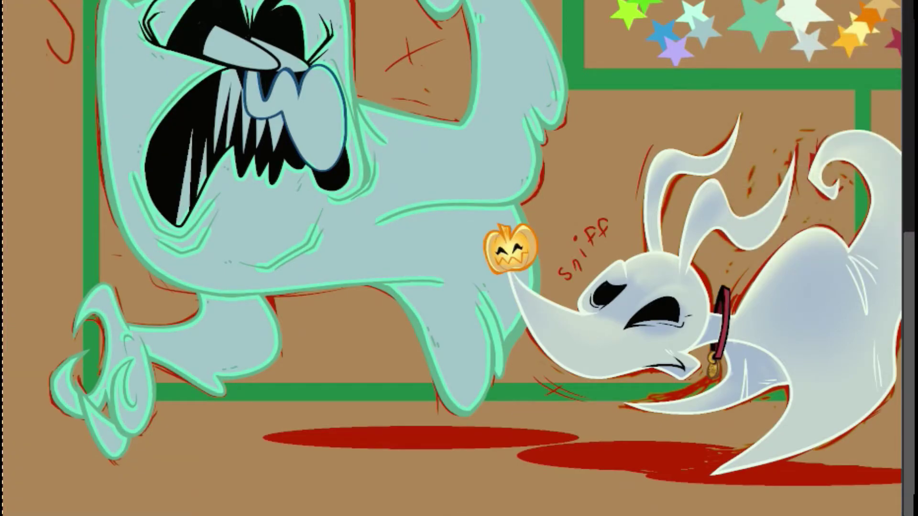
Erase the mint edging around the small detail marks on the ghost's body and raised hand.
scroll(459, 258, up, 3)
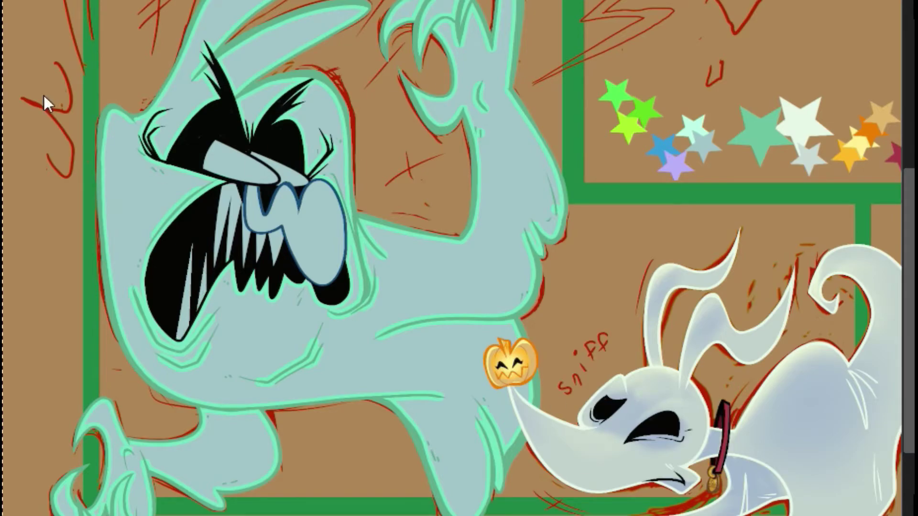
scroll(910, 233, up, 3)
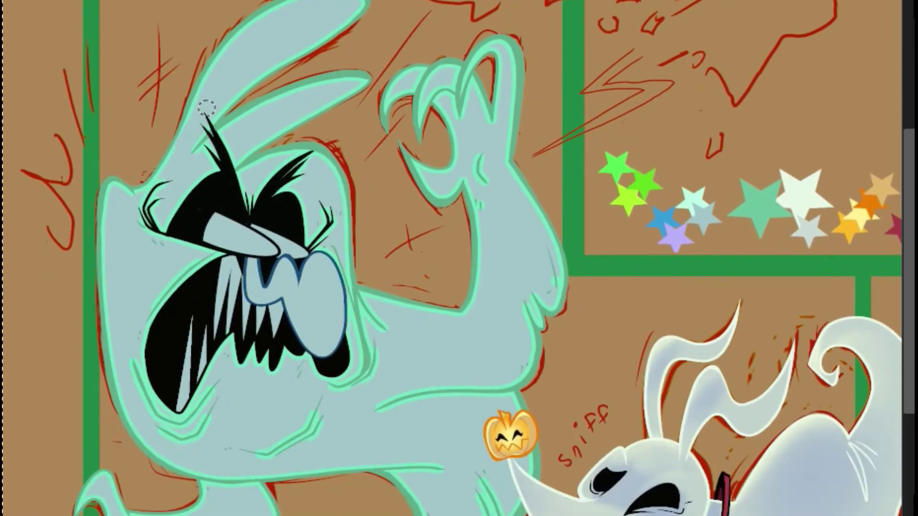
scroll(548, 269, down, 5)
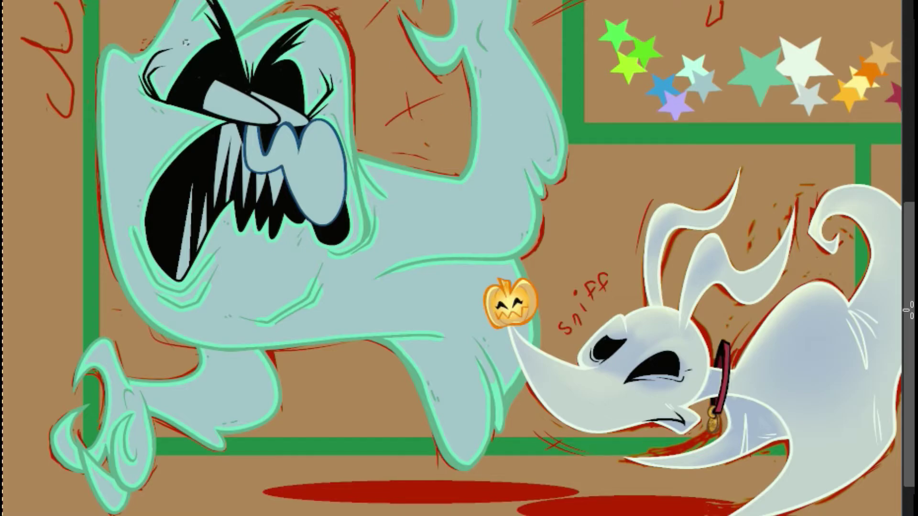
scroll(185, 42, up, 3)
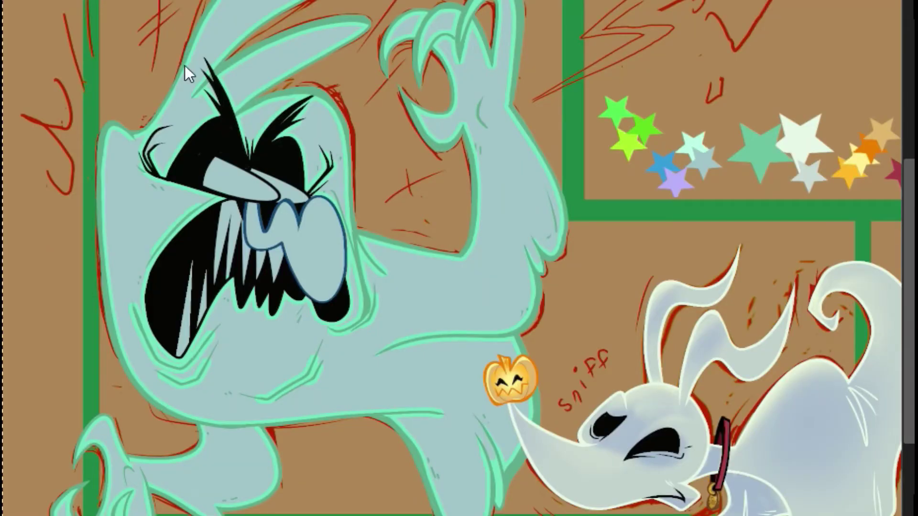
Create a new transparent layer with its composite mode set to Clip to backdrop.
click(10, 1)
click(58, 1)
click(471, 248)
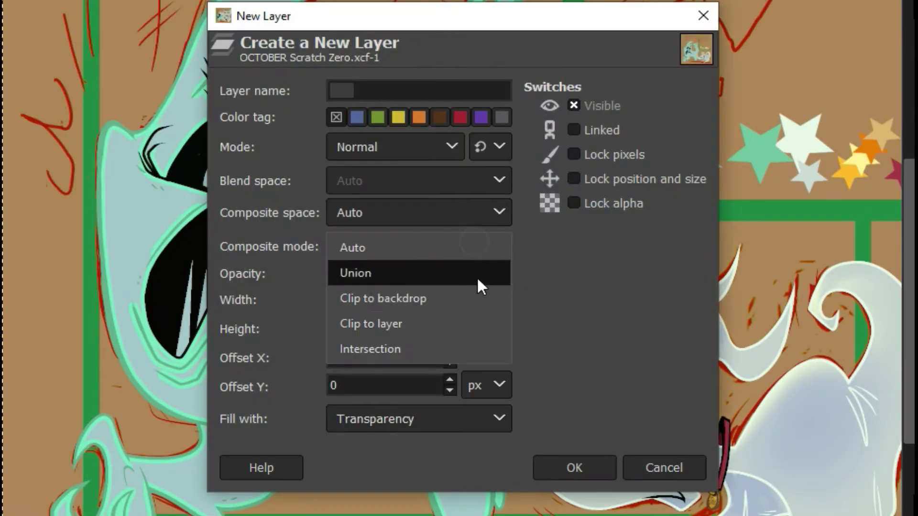
click(459, 298)
click(577, 462)
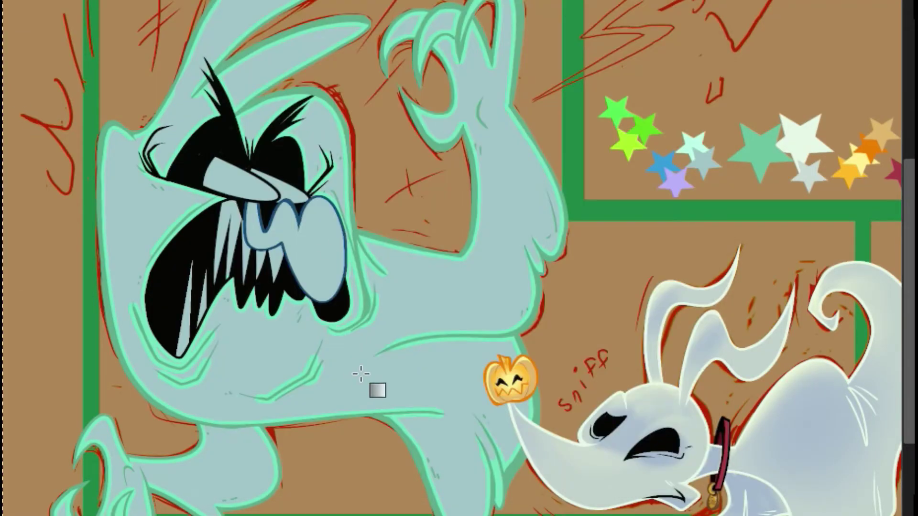
Add soft radial mint gradients over the ghost's belly, lower jaw and cheek with the Gradient tool.
drag(362, 376, 329, 300)
key(ctrl+z)
drag(346, 369, 392, 250)
key(Return)
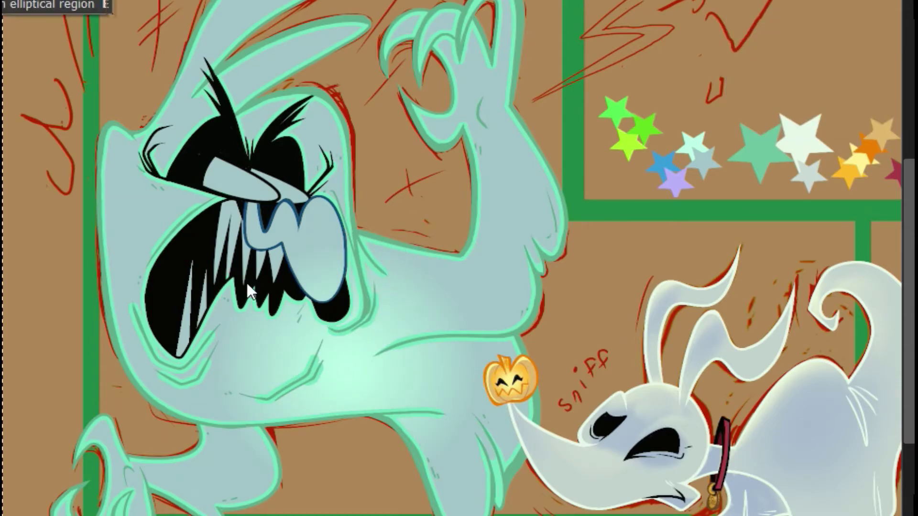
drag(244, 325, 280, 196)
key(Return)
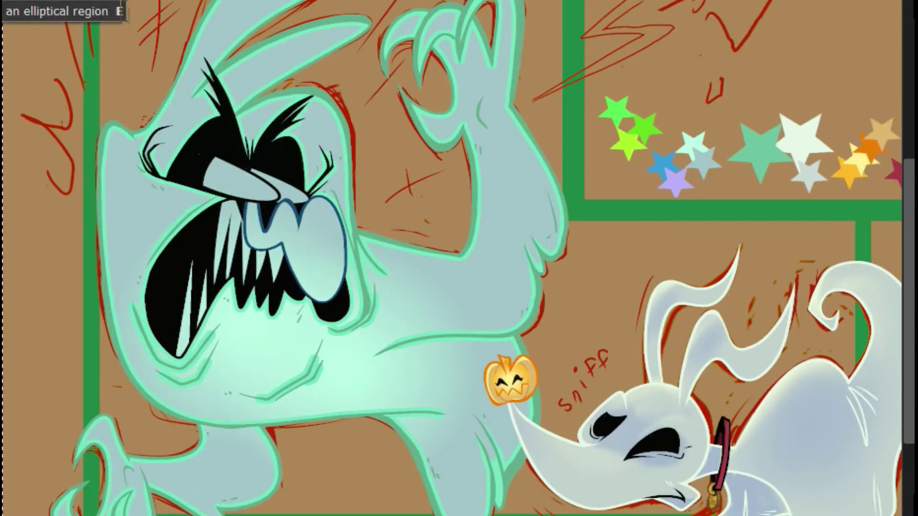
drag(211, 212, 257, 157)
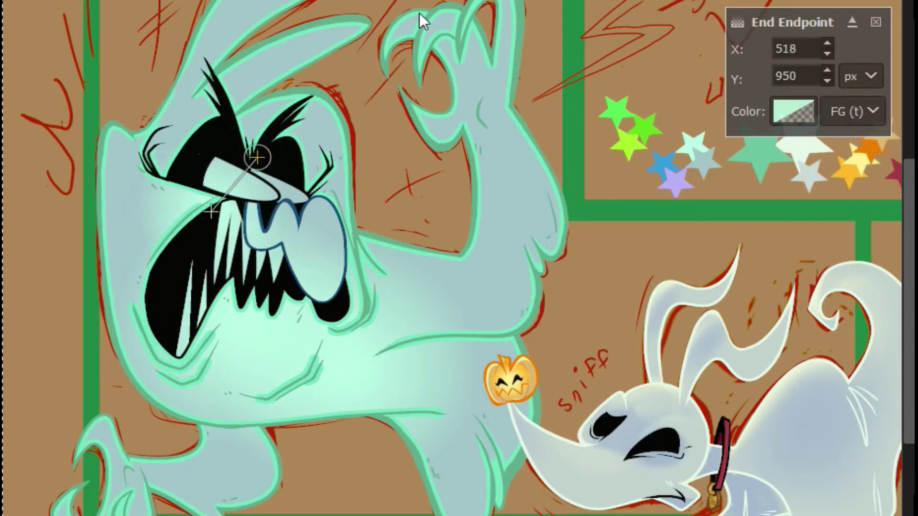
key(Return)
Raise the chroma of the ghost's mint edge lines with Hue-Chroma to make them a vivid turquoise.
drag(908, 327, 908, 352)
key(alt+Tab)
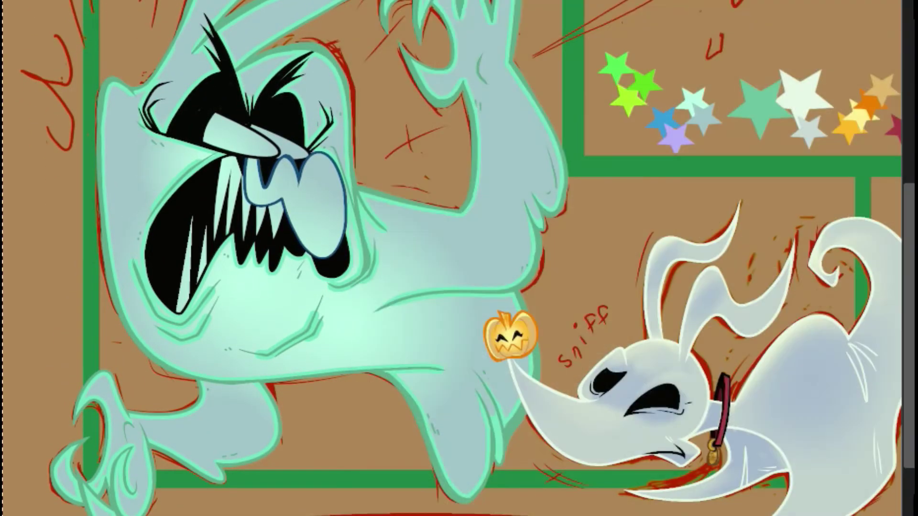
click(72, 9)
drag(910, 137, 917, 157)
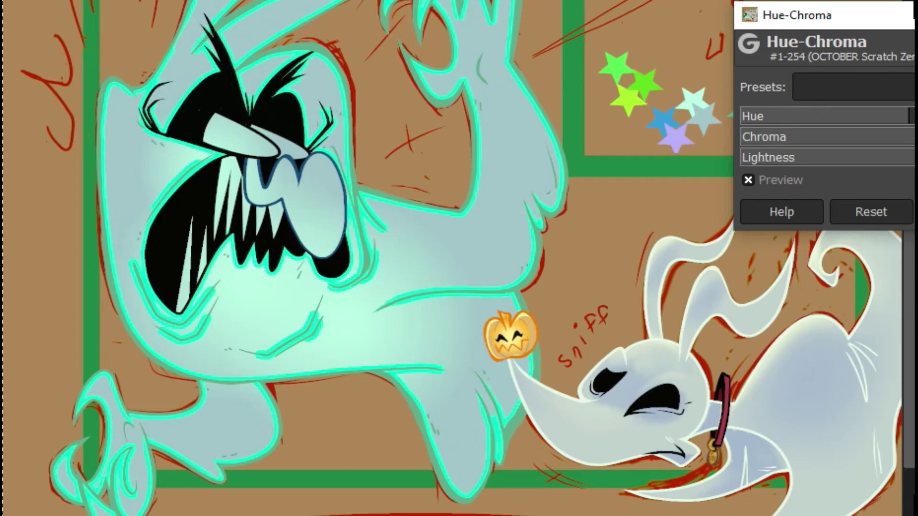
key(Return)
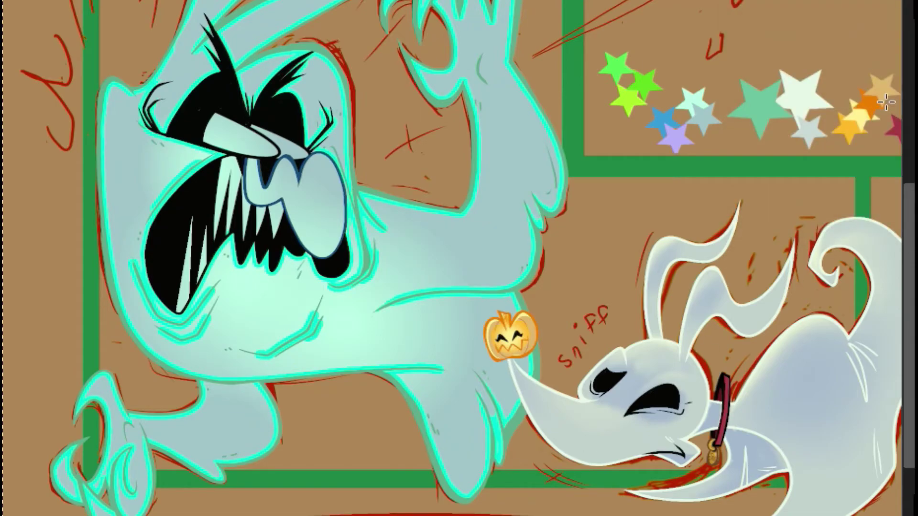
Merge the active layer down and create a new layer for painting.
click(10, 1)
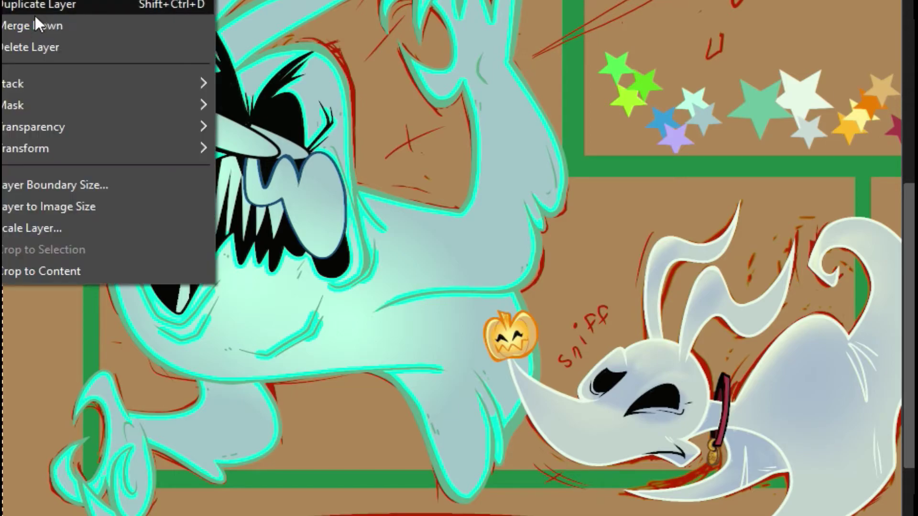
click(35, 20)
click(10, 1)
click(28, 1)
click(569, 468)
Paint both of the ghost's eyes yellow-green (a9fe2a) with the Paintbrush, using the colour of the matching palette star.
scroll(912, 302, up, 5)
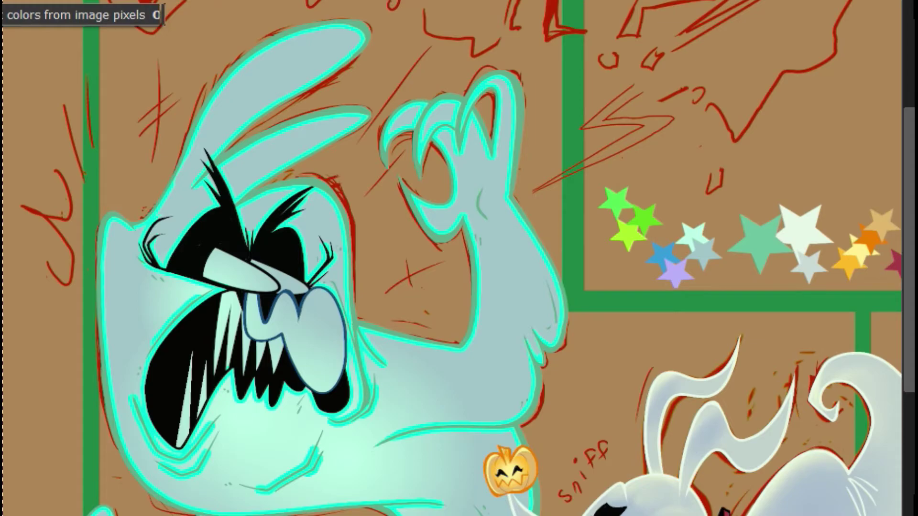
scroll(618, 218, right, 1)
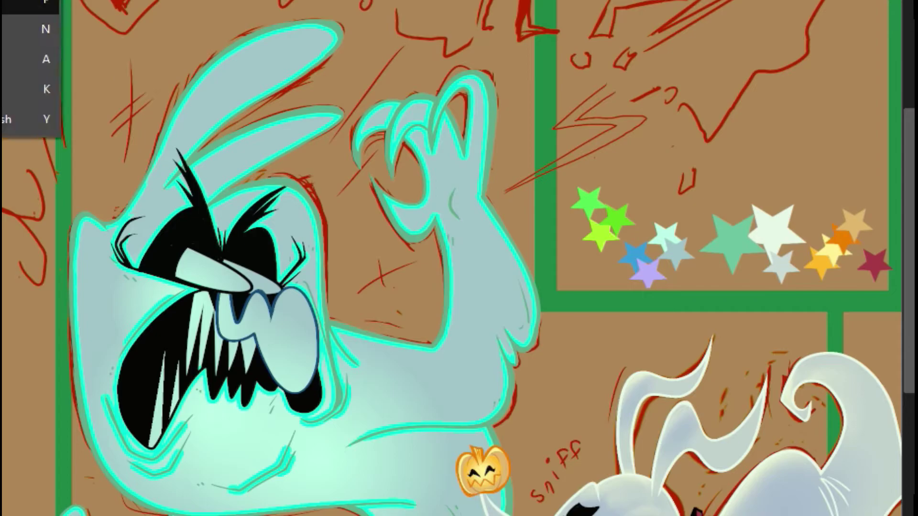
key(ctrl+plus)
key(ctrl+plus)
scroll(451, 259, left, 5)
drag(177, 293, 251, 317)
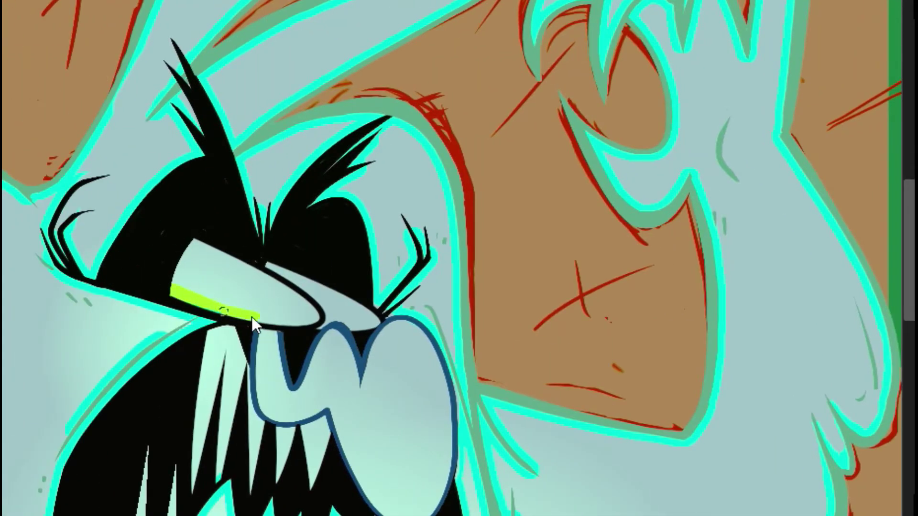
mouse_move(293, 297)
mouse_down()
mouse_move(235, 259)
mouse_move(173, 281)
mouse_move(213, 252)
mouse_up()
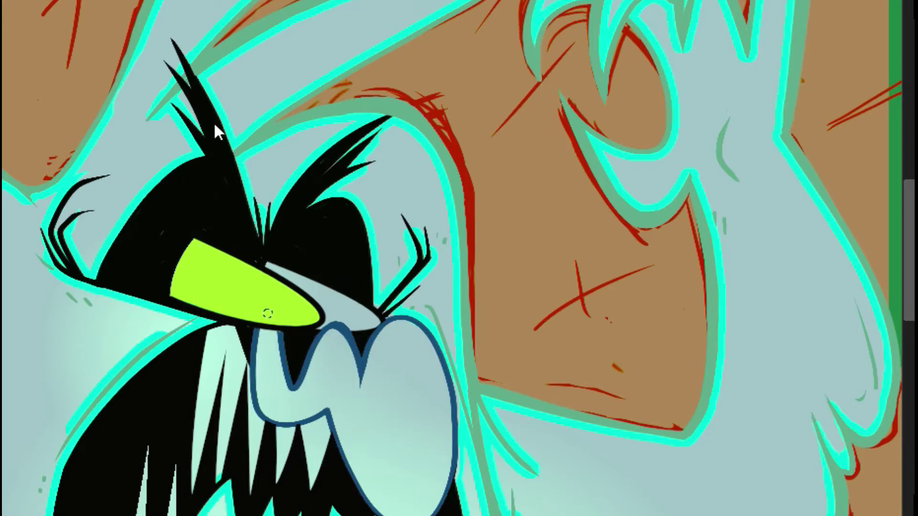
mouse_move(270, 266)
mouse_down()
mouse_move(326, 319)
mouse_move(322, 305)
mouse_up()
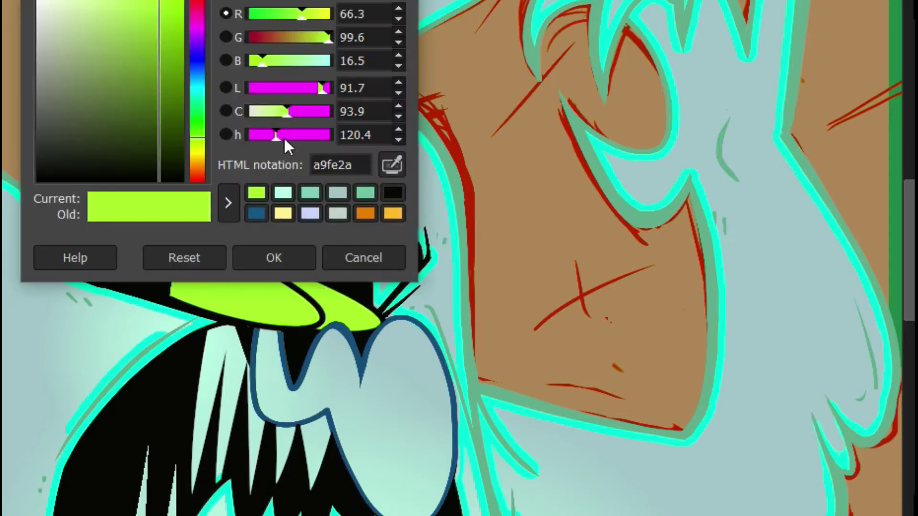
click(272, 256)
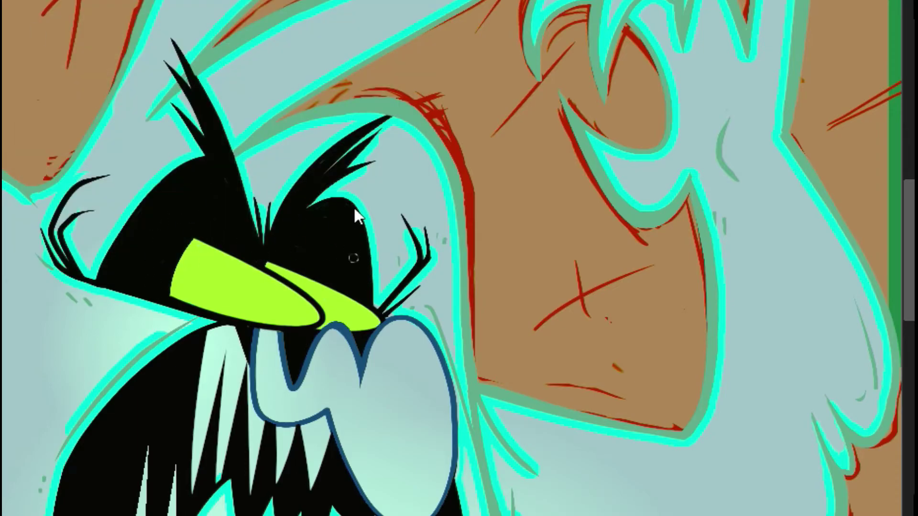
Paint the ghost's tongue with the palette's blue star colour, and sample the lavender star for its edge.
scroll(354, 208, right, 5)
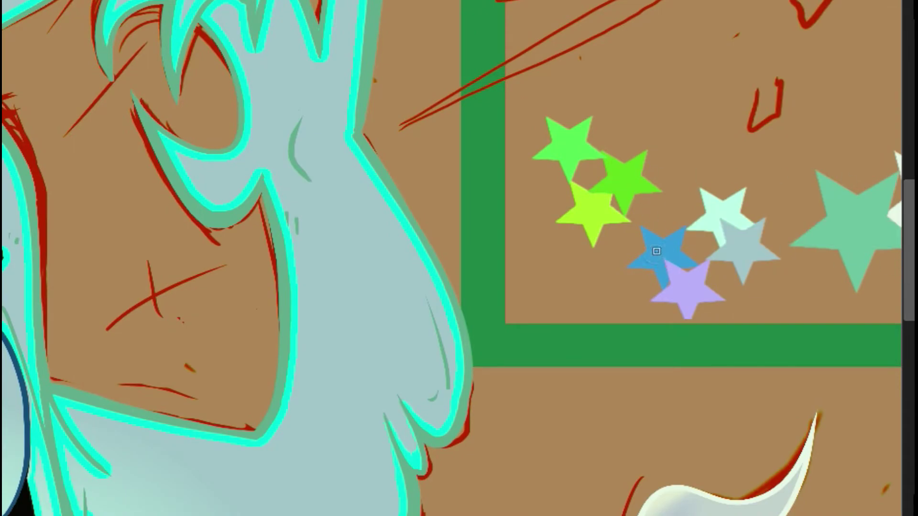
scroll(656, 251, left, 4)
scroll(656, 251, down, 2)
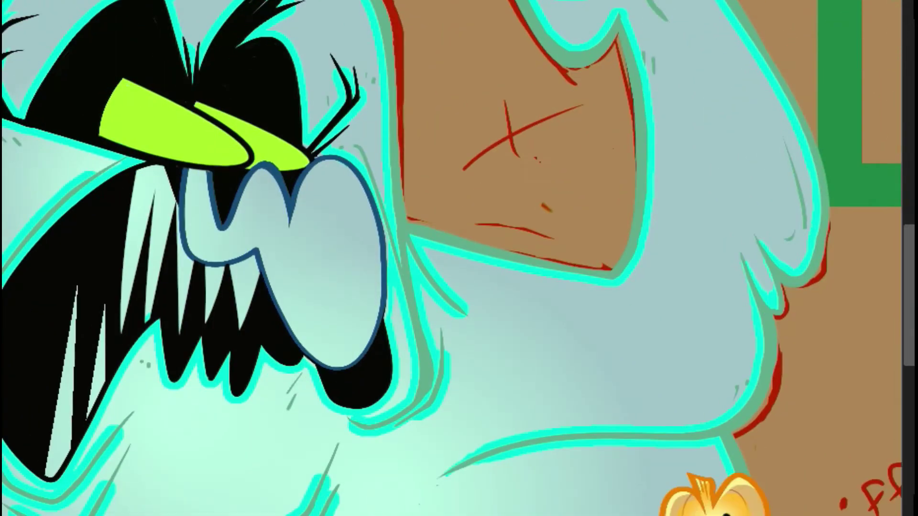
mouse_move(191, 239)
mouse_down()
mouse_move(214, 260)
mouse_move(204, 195)
mouse_move(202, 215)
mouse_move(229, 253)
mouse_move(266, 200)
mouse_move(244, 231)
mouse_move(285, 237)
mouse_move(268, 173)
mouse_move(272, 279)
mouse_move(321, 364)
mouse_move(343, 356)
mouse_up()
mouse_move(326, 175)
mouse_down()
mouse_move(289, 287)
mouse_move(363, 354)
mouse_move(372, 208)
mouse_move(326, 318)
mouse_move(370, 217)
mouse_move(315, 182)
mouse_move(337, 188)
mouse_move(353, 212)
mouse_up()
mouse_move(207, 223)
mouse_down()
mouse_move(207, 255)
mouse_move(1, 315)
mouse_up()
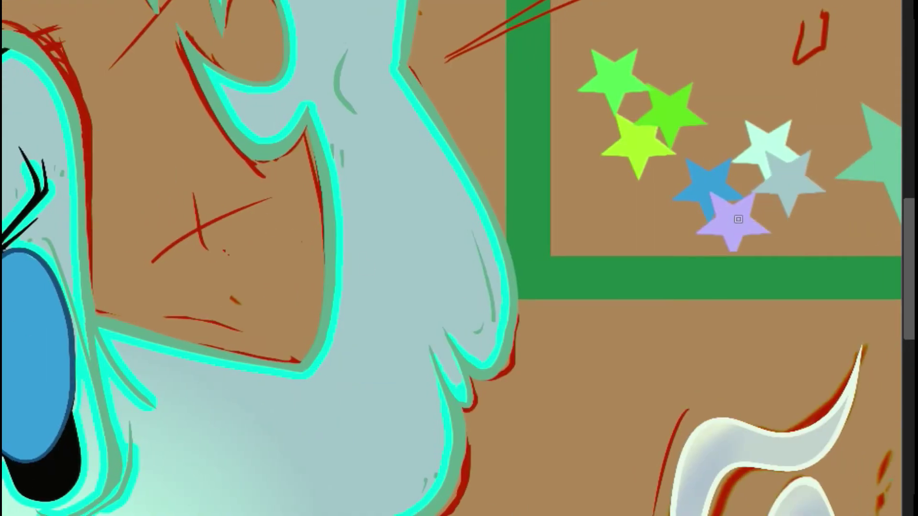
scroll(735, 223, left, 8)
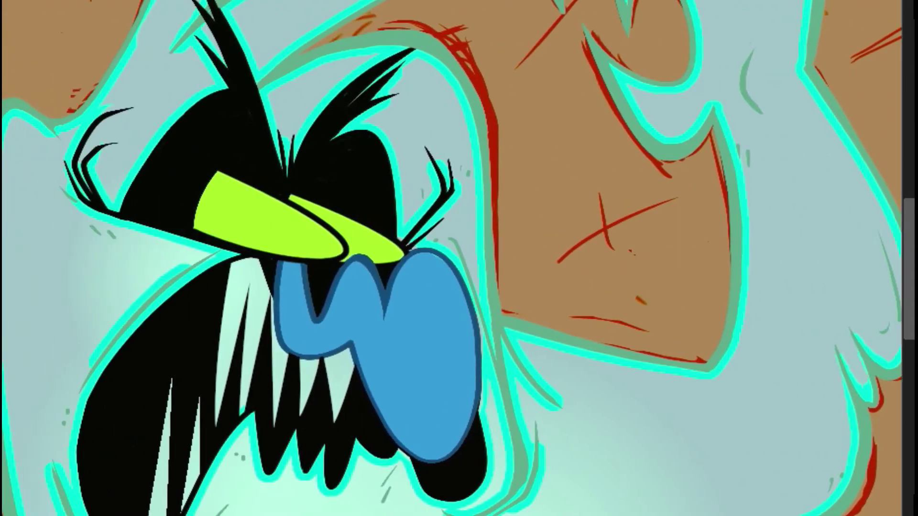
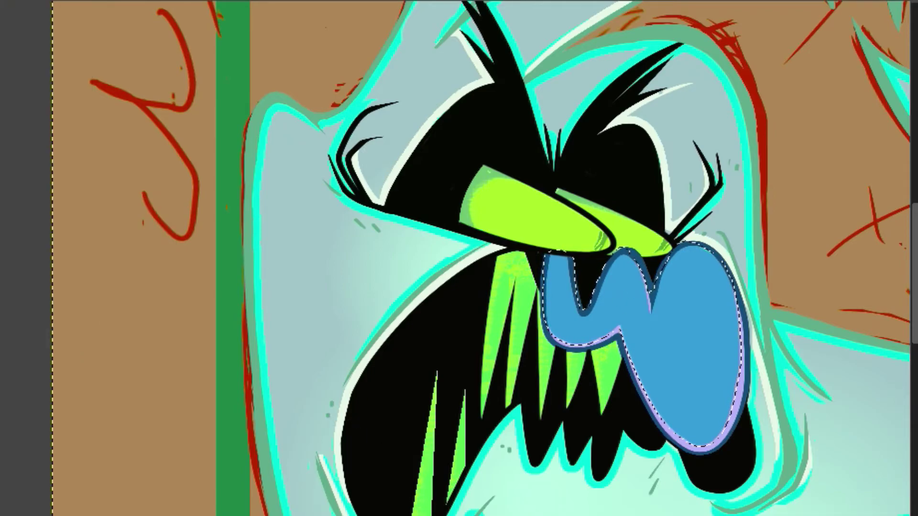
Shade the narrow upper end of the tongue with a darker blue foreground-to-transparent gradient inside the selection.
drag(555, 260, 642, 349)
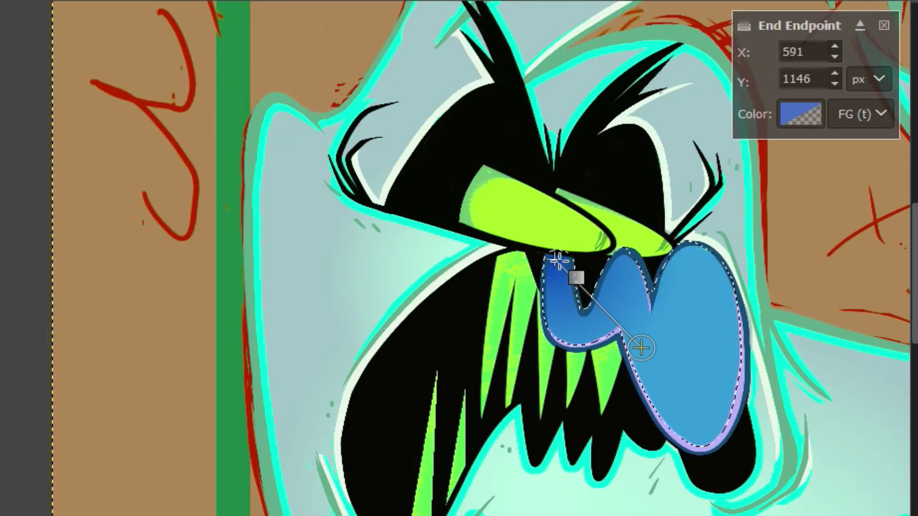
click(554, 259)
key(Return)
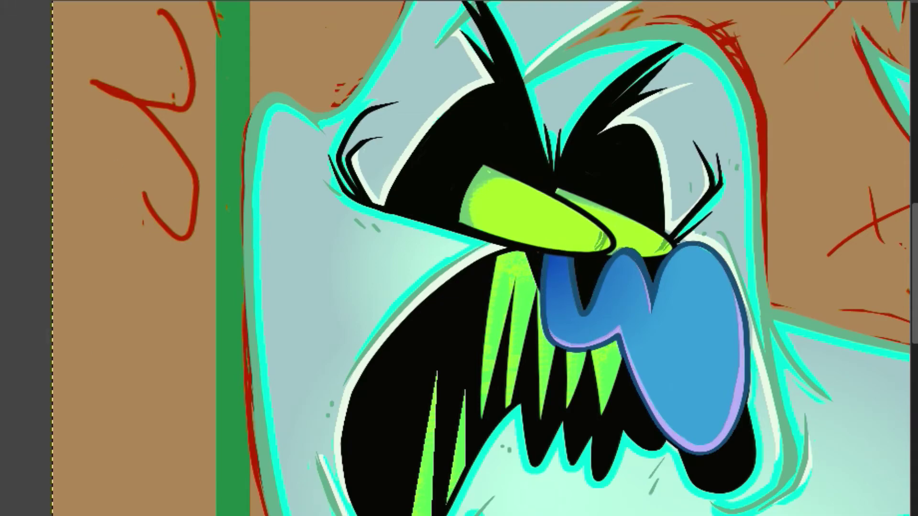
key(shift+ctrl+j)
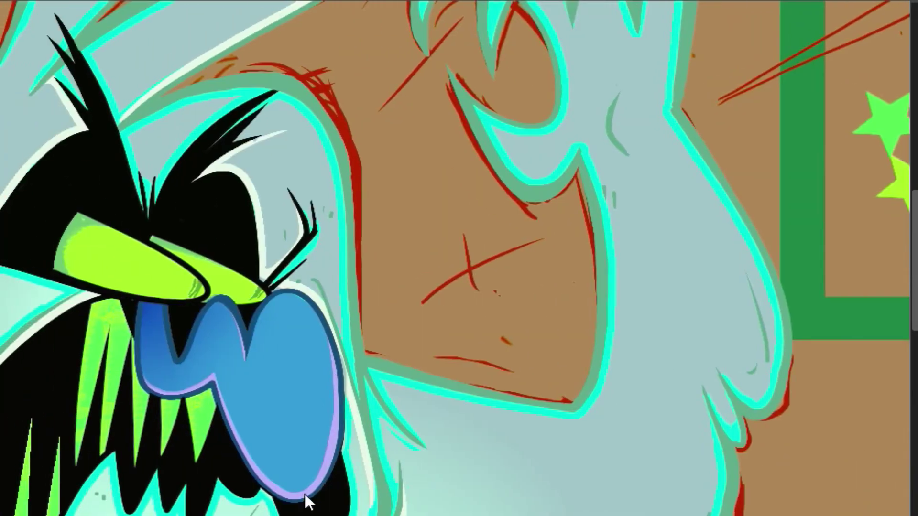
Dot small pale highlights onto the lower part of both of the ghost's yellow-green eyes.
click(1, 1)
click(4, 1)
click(66, 1)
click(593, 468)
click(167, 287)
click(241, 292)
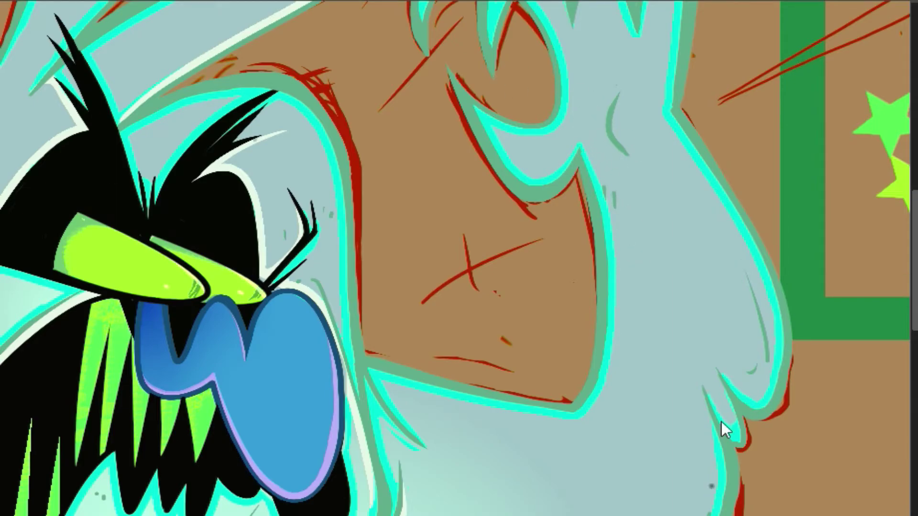
click(156, 515)
click(157, 501)
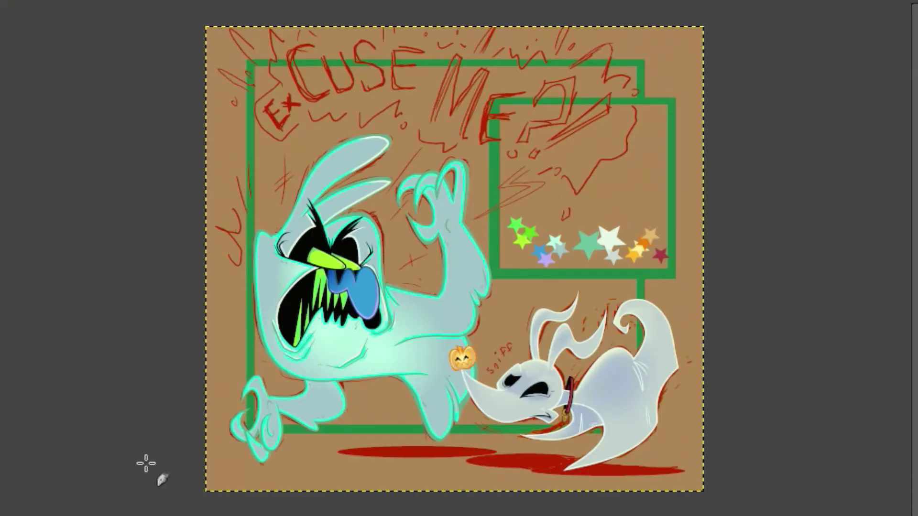
Shift the brown background and its sketch lines to teal with Hue-Chroma and lower the lightness to a dark tone.
click(29, 1)
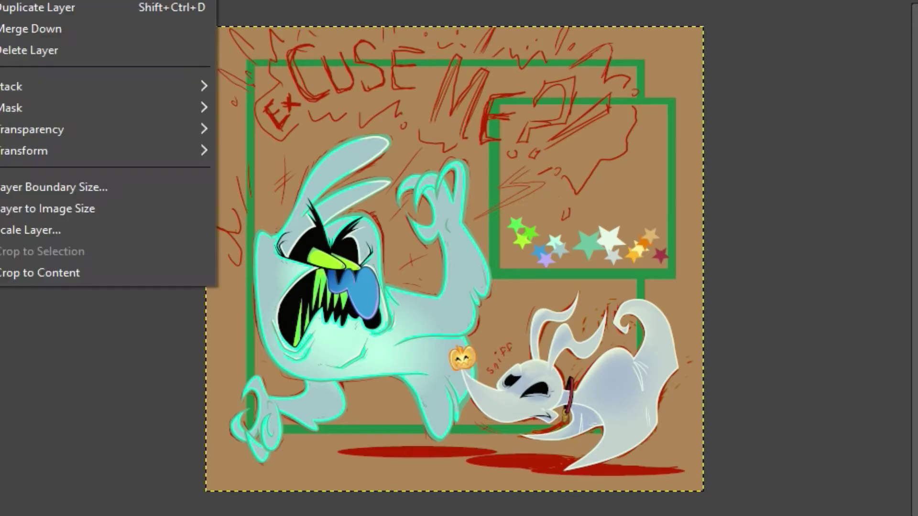
click(71, 1)
drag(916, 119, 917, 118)
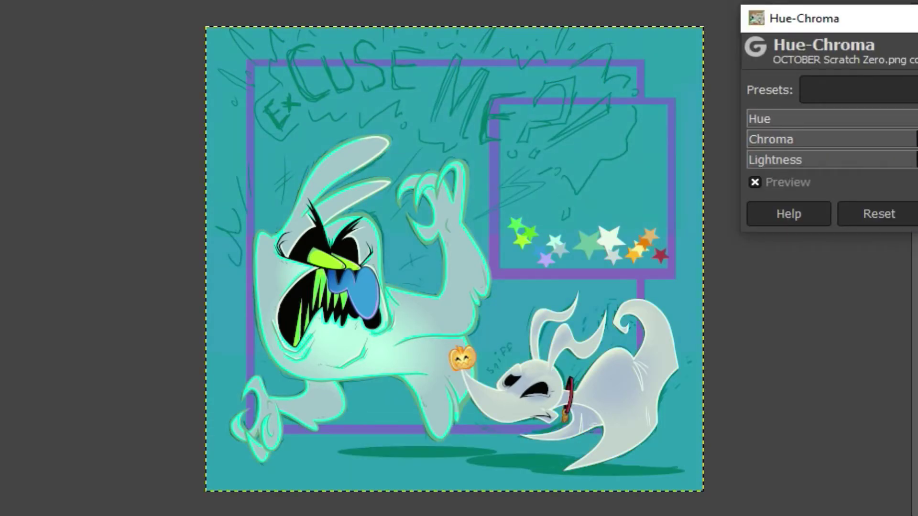
drag(911, 163, 858, 165)
key(Return)
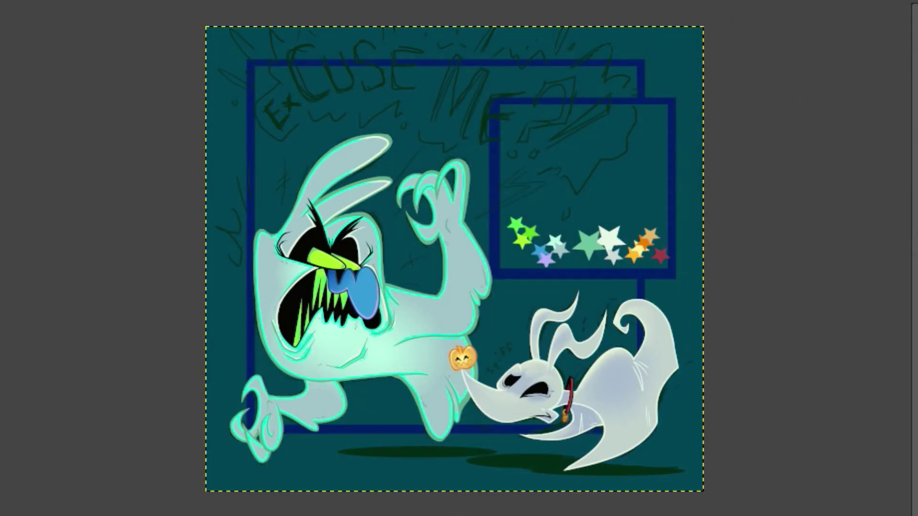
Ink the squiggle beside the ghost's head on a separate layer in the dog collar's red, and taper the stroke ends.
key(Page_Down)
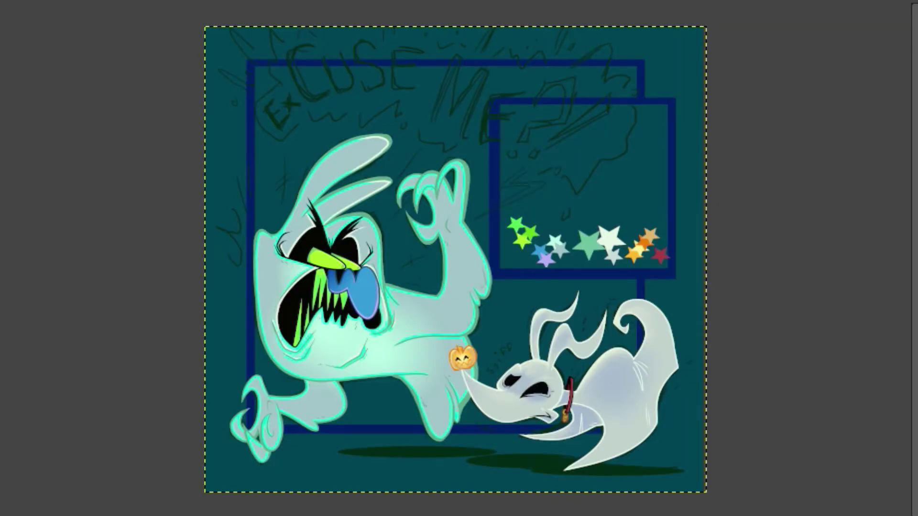
click(33, 6)
click(580, 469)
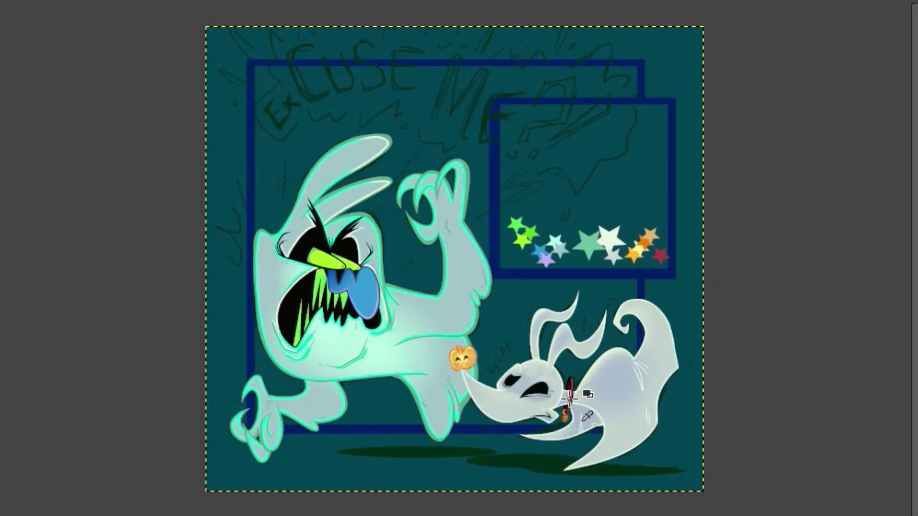
click(144, 515)
click(144, 473)
drag(209, 515, 184, 515)
drag(914, 274, 914, 223)
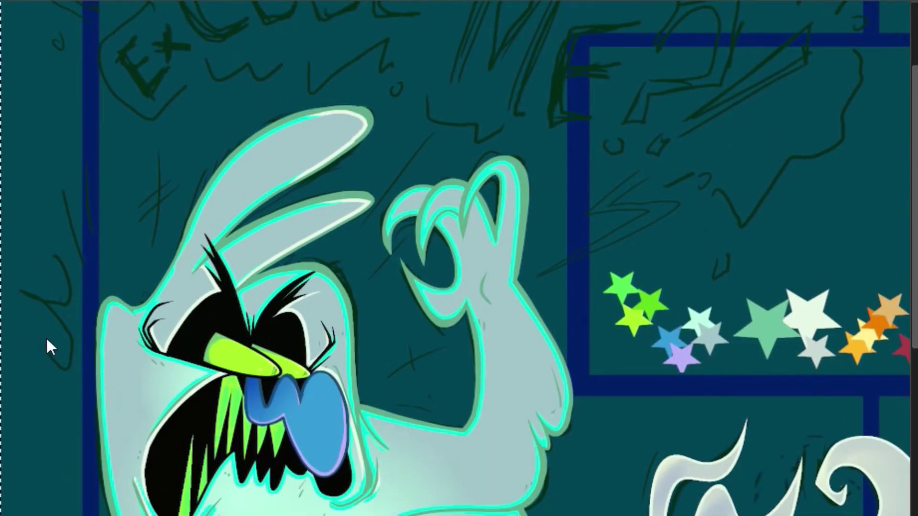
drag(39, 330, 43, 345)
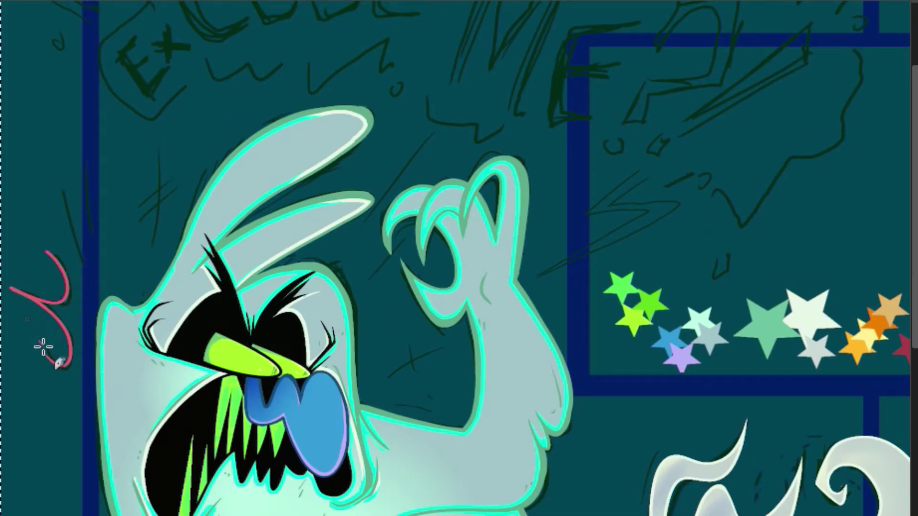
drag(6, 287, 29, 296)
drag(40, 249, 49, 250)
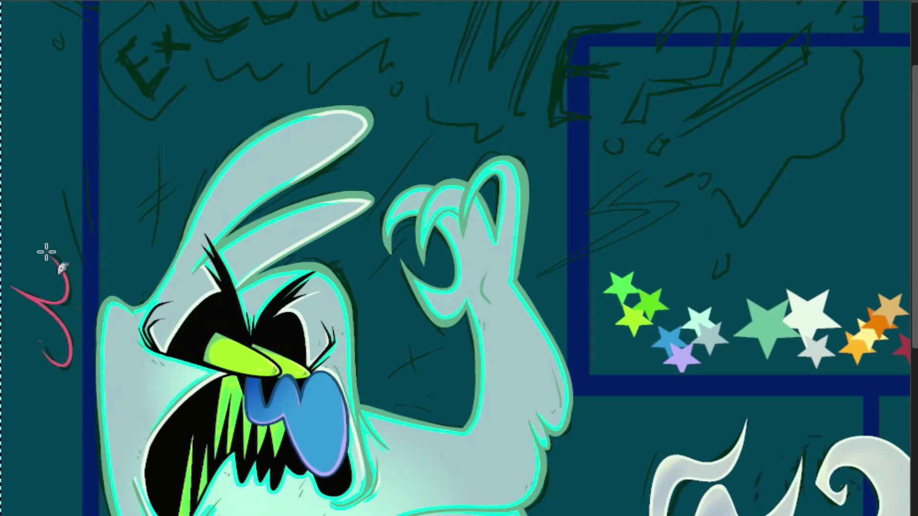
drag(36, 336, 46, 351)
Ink two curved red motion lines above the squiggle beside the ghost's head and taper their ends.
click(73, 0)
click(67, 1)
drag(61, 186, 94, 277)
drag(86, 145, 94, 246)
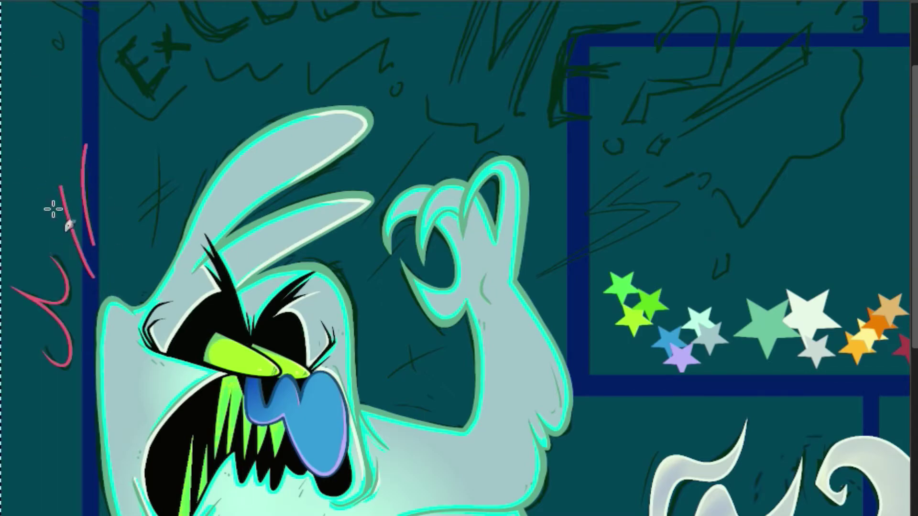
mouse_move(59, 180)
mouse_down()
mouse_move(95, 251)
mouse_move(91, 97)
mouse_move(84, 187)
mouse_up()
key(ctrl+z)
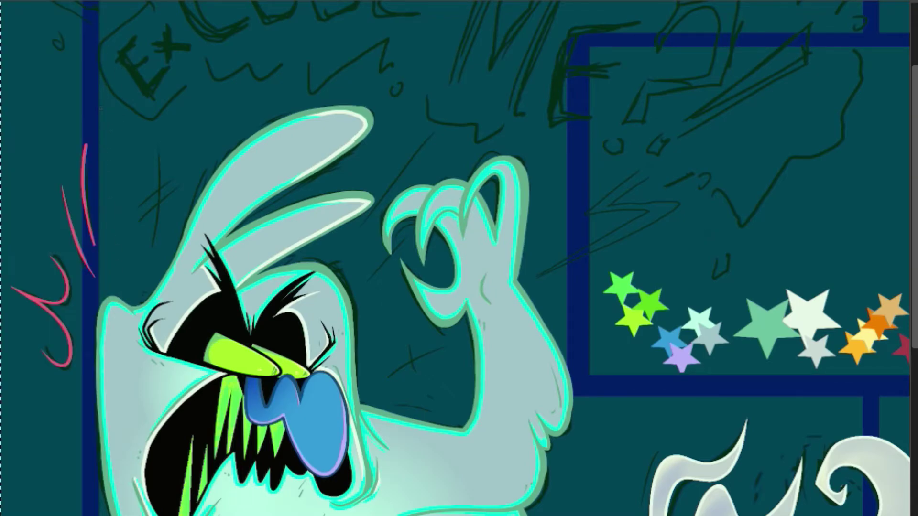
Ink short red accent lines beside the ghost's hind leg and above its back.
scroll(113, 231, down, 5)
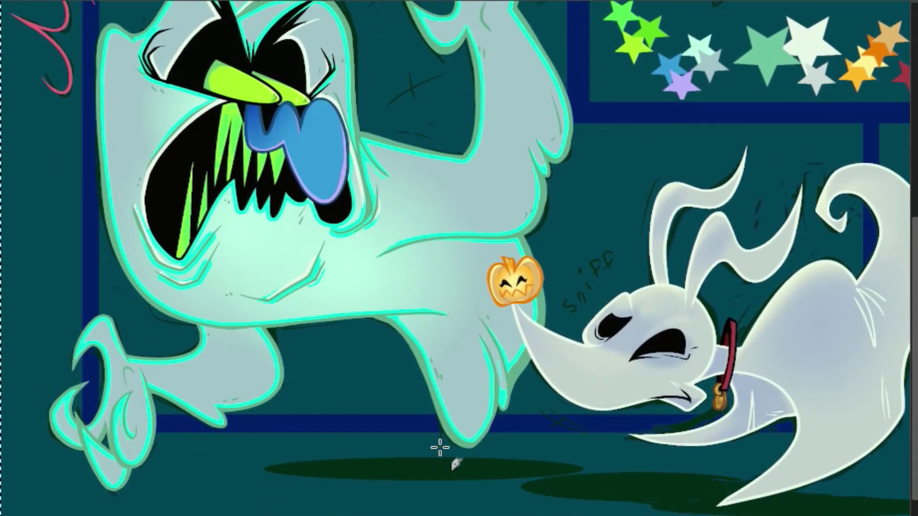
drag(440, 448, 416, 394)
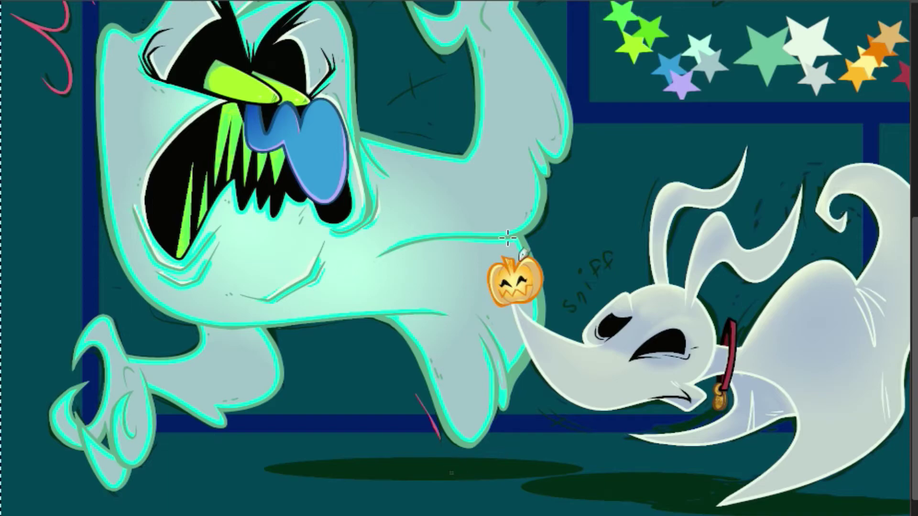
drag(914, 266, 903, 90)
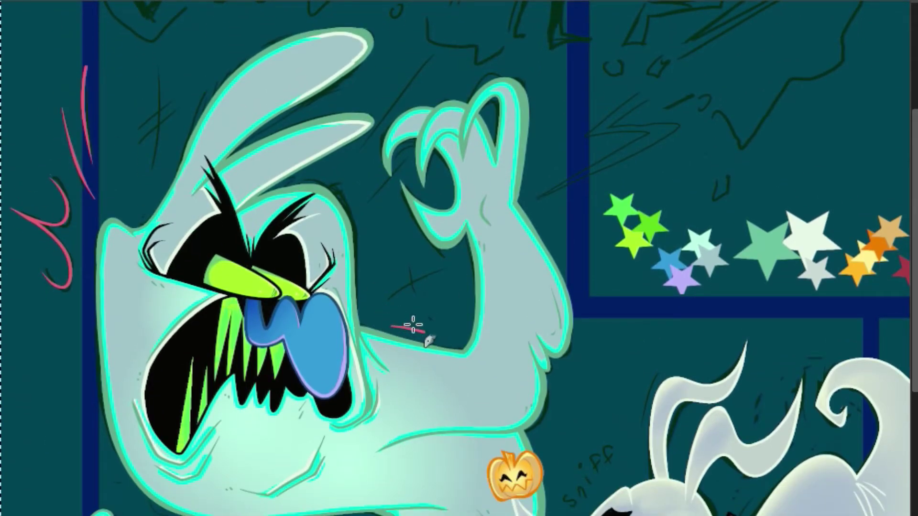
Ink a curved red stroke crossed by two short diagonals beside the ghost's ears, following the sketch, and taper the ends.
scroll(152, 184, up, 3)
scroll(152, 184, down, 1)
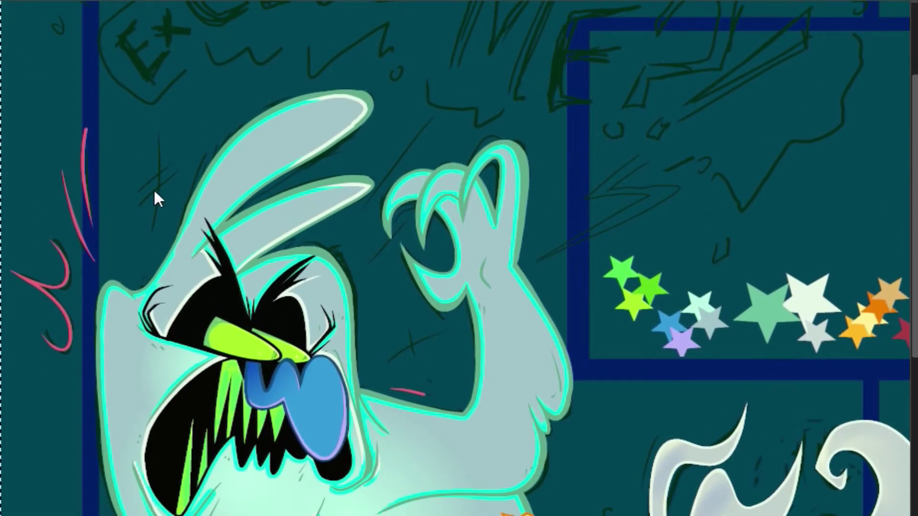
key(ctrl+z)
drag(150, 235, 158, 113)
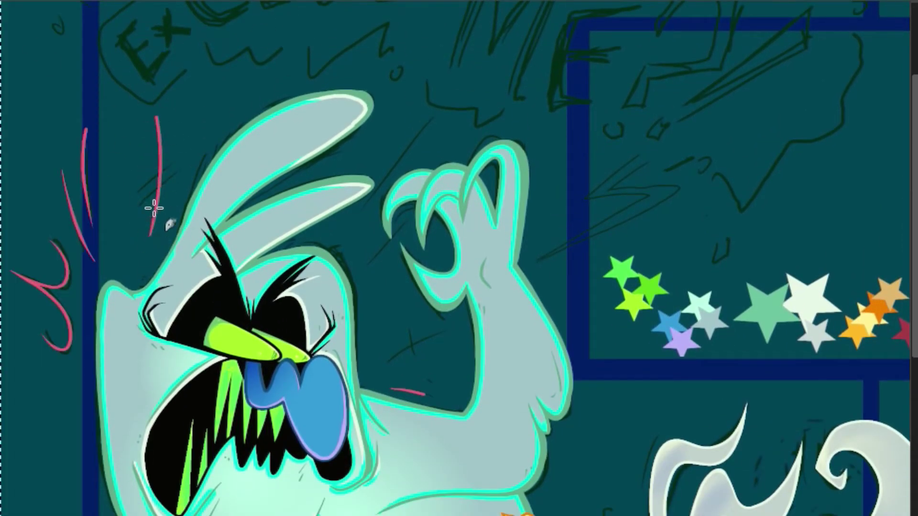
drag(132, 195, 182, 154)
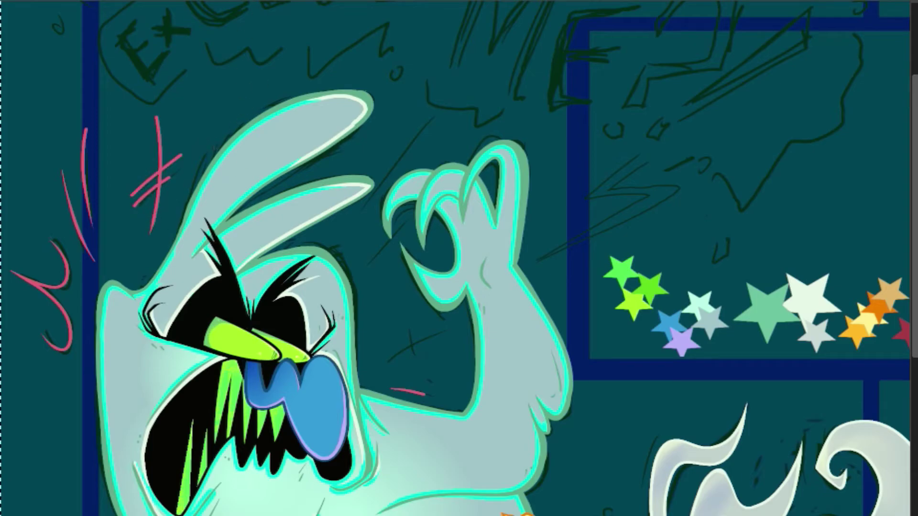
mouse_move(140, 203)
mouse_down()
mouse_move(177, 175)
mouse_move(123, 201)
mouse_move(188, 168)
mouse_move(186, 156)
mouse_up()
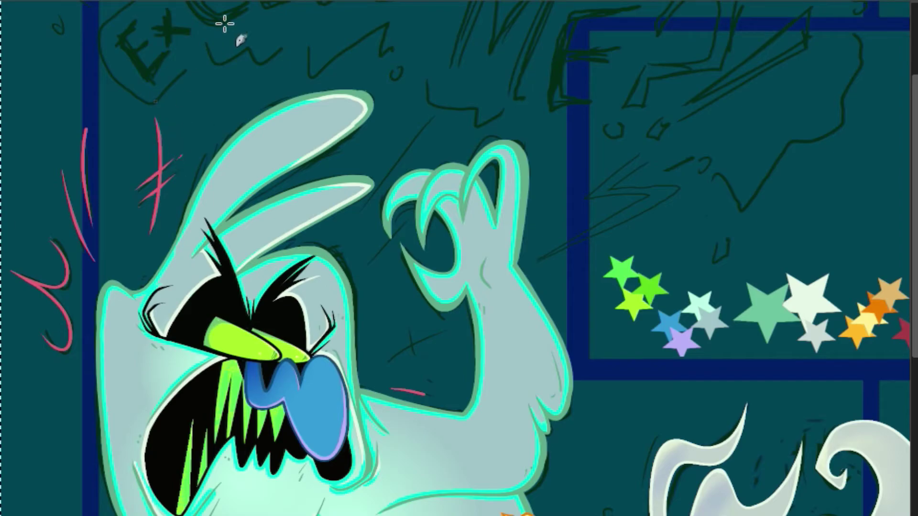
Add a red dot above the ghost's back and ink a jagged accent mark beside its jaw with tapered ends.
click(424, 382)
scroll(437, 333, down, 3)
drag(54, 260, 84, 358)
drag(58, 280, 83, 327)
drag(55, 292, 69, 313)
drag(49, 259, 63, 273)
drag(81, 343, 85, 360)
drag(914, 198, 871, 185)
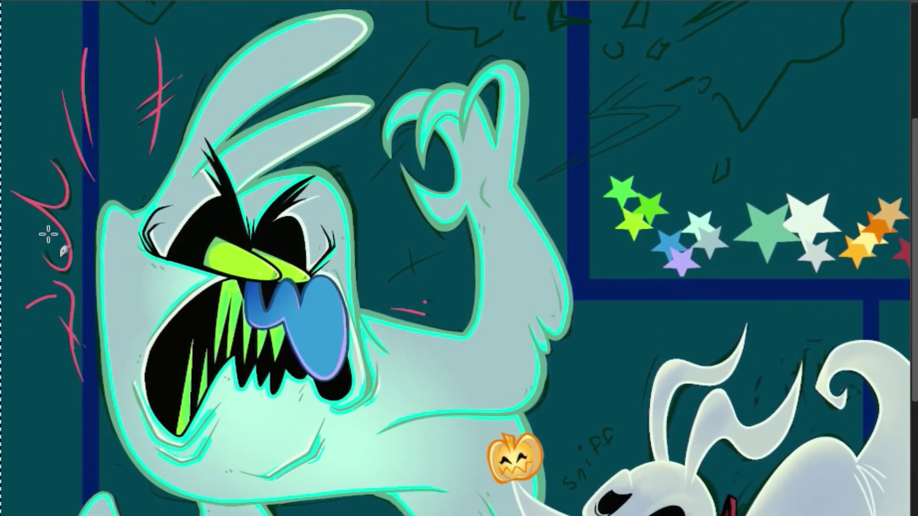
drag(11, 308, 60, 294)
key(ctrl+z)
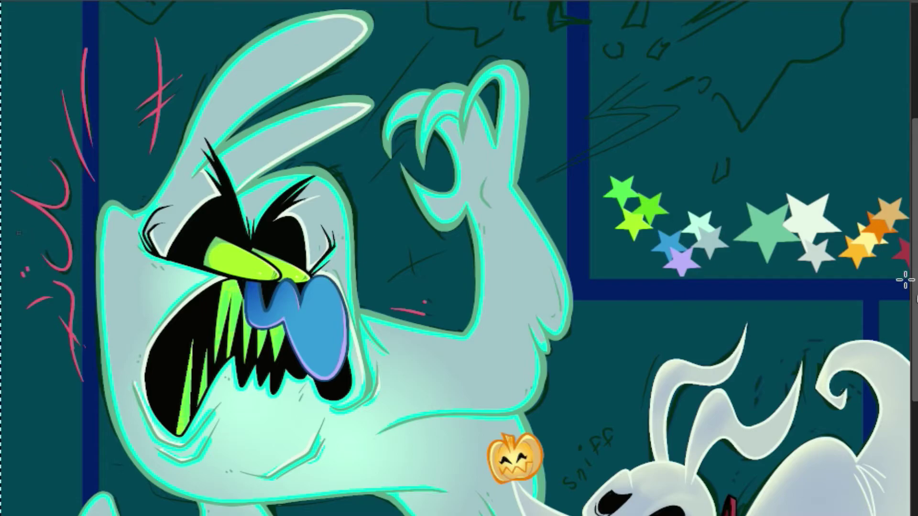
Ink two short parallel red strokes beside the wrist of the ghost's raised hand.
scroll(427, 414, down, 3)
scroll(225, 430, up, 3)
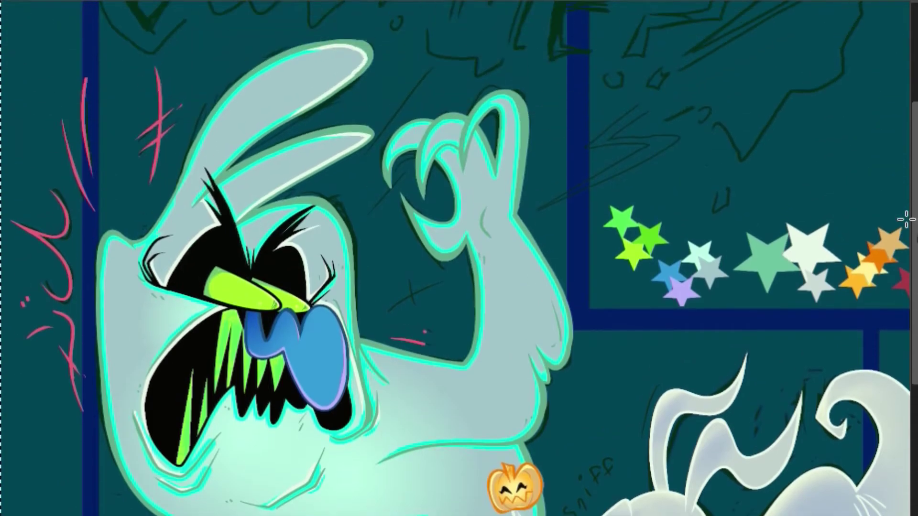
drag(528, 204, 542, 175)
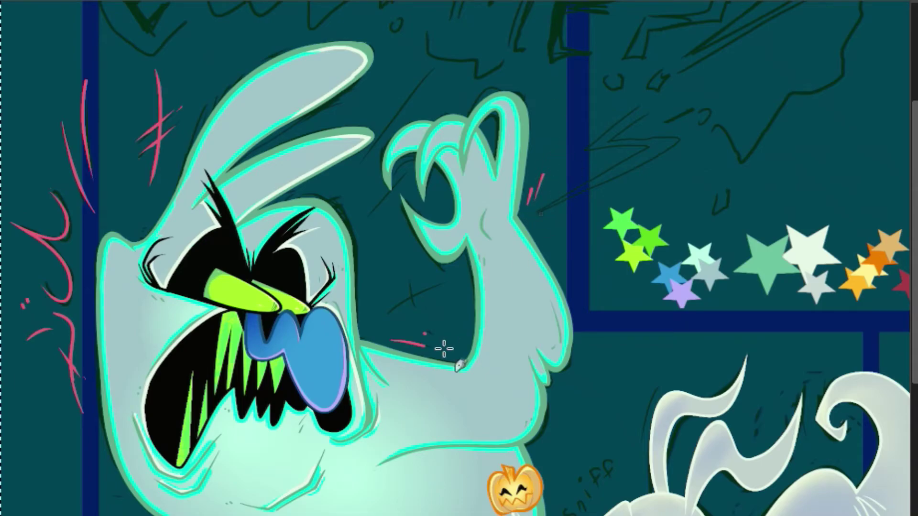
Ink a hooked red accent line above the ghost's upper ear and trim it to a tapered end.
scroll(443, 349, up, 4)
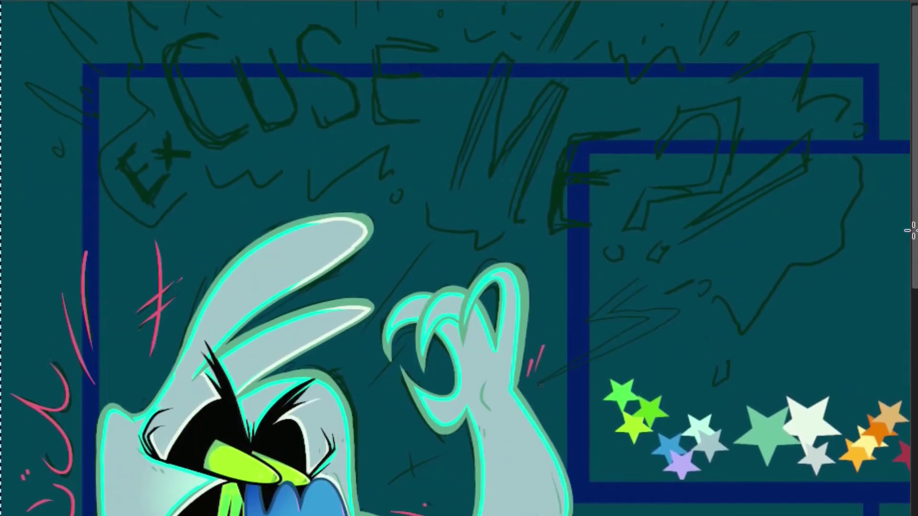
scroll(443, 349, down, 2)
drag(204, 145, 271, 110)
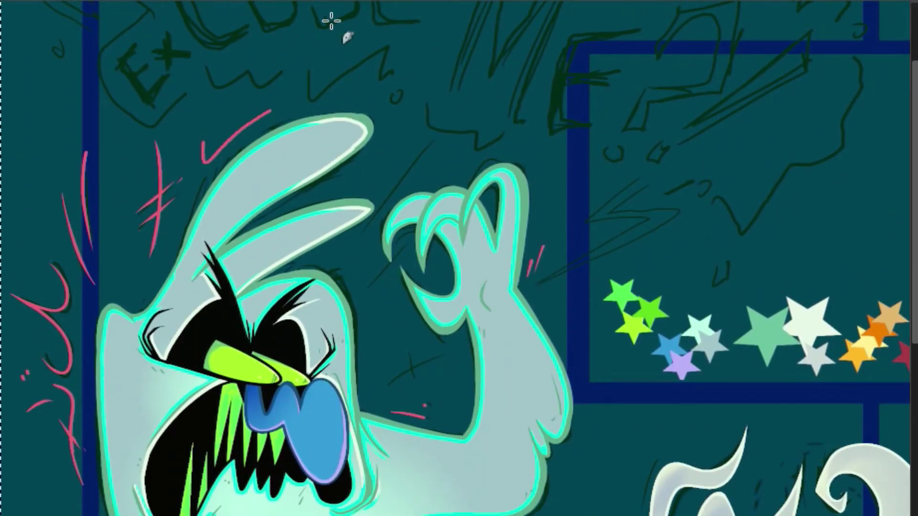
mouse_move(203, 144)
mouse_down()
mouse_move(205, 161)
mouse_move(300, 102)
mouse_up()
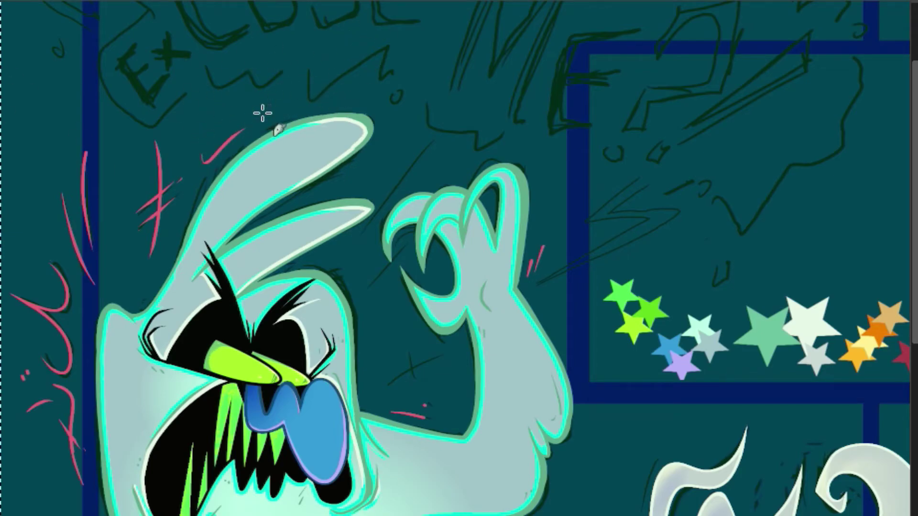
scroll(139, 198, down, 3)
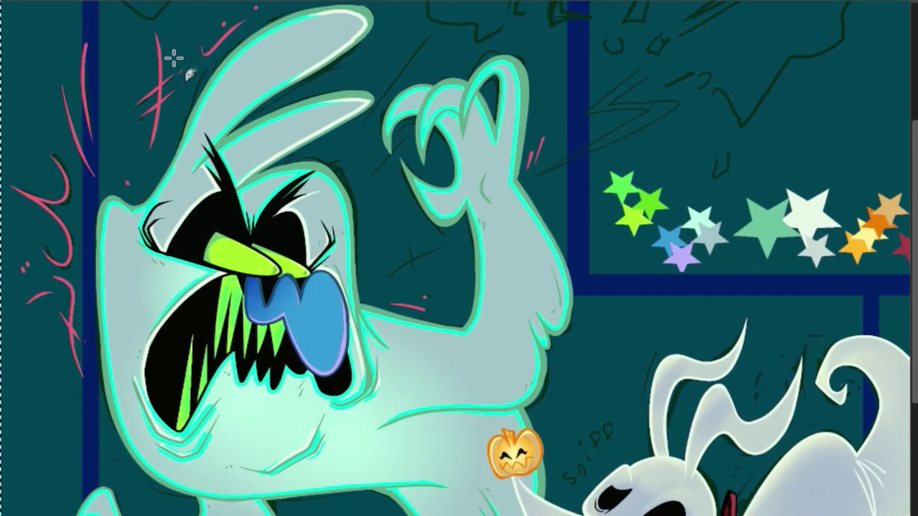
Ink a crossed red accent inside the bend of the ghost's raised arm and two long parallel diagonals beside its claws.
mouse_move(380, 282)
mouse_down()
mouse_move(441, 247)
mouse_move(417, 269)
mouse_up()
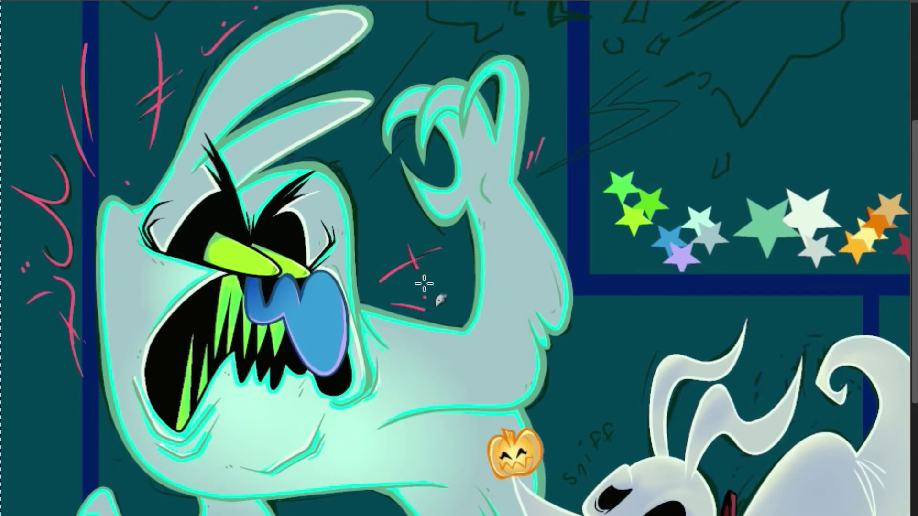
scroll(407, 272, up, 3)
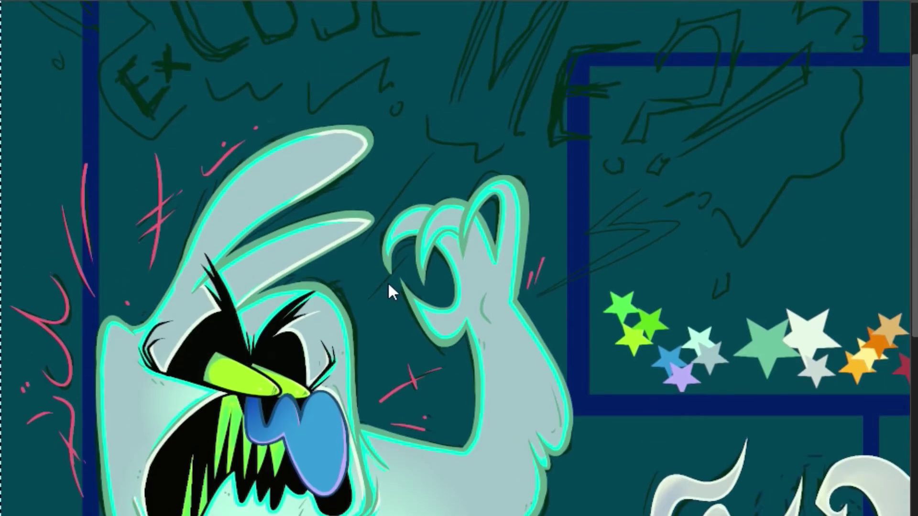
key(ctrl+z)
drag(365, 305, 427, 241)
drag(352, 257, 425, 166)
key(ctrl+z)
drag(353, 259, 443, 156)
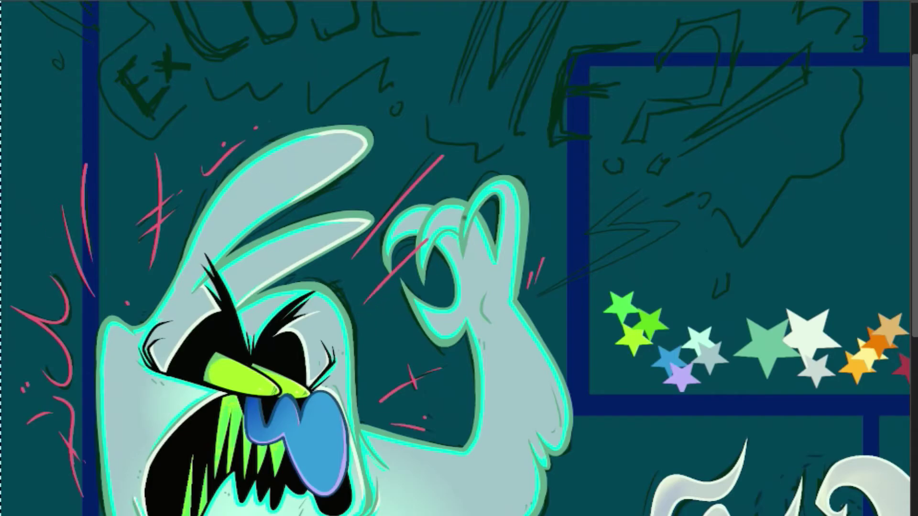
drag(418, 249, 419, 272)
key(ctrl+z)
Ink a hooked red stroke with small dots beside the elbow of the ghost's raised arm.
scroll(553, 41, down, 3)
drag(560, 372, 580, 329)
click(574, 312)
click(577, 317)
scroll(610, 323, down, 1)
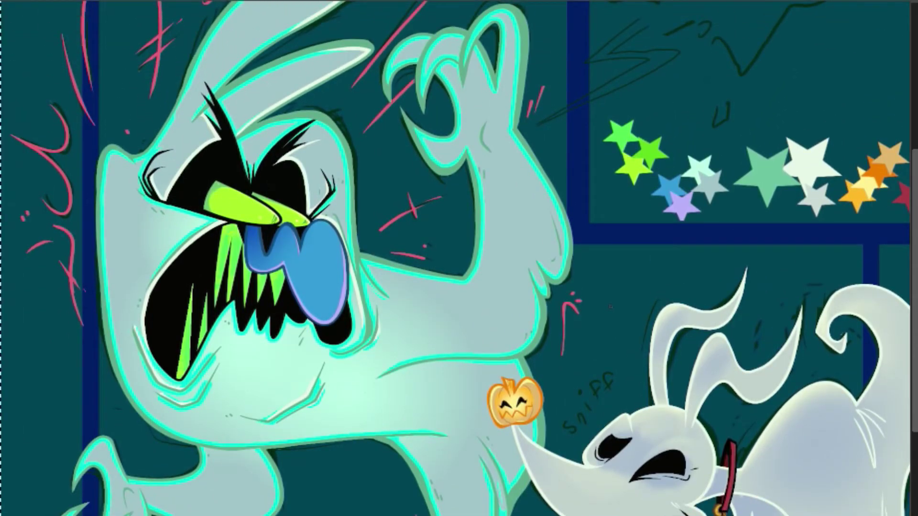
Add a short red dash with dots beside the ghost's ears and refine the point of the jagged accent behind its head.
scroll(785, 213, up, 5)
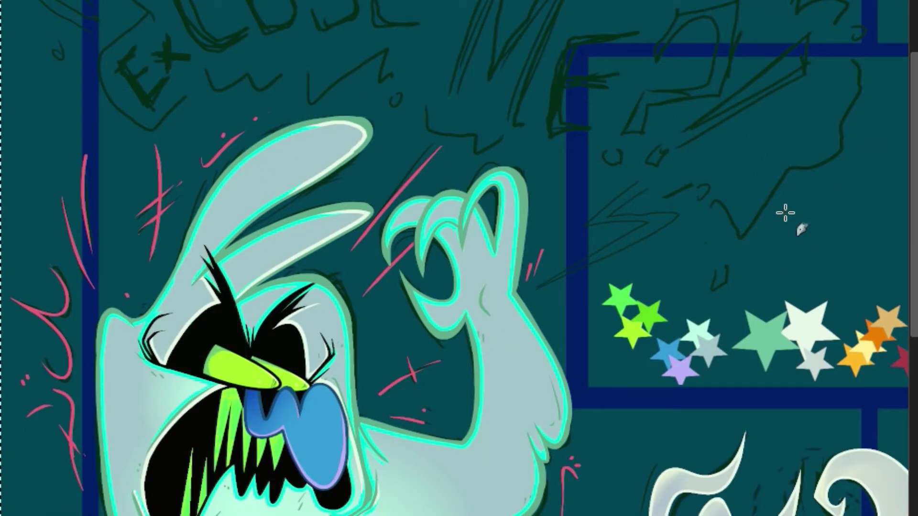
scroll(459, 259, down, 4)
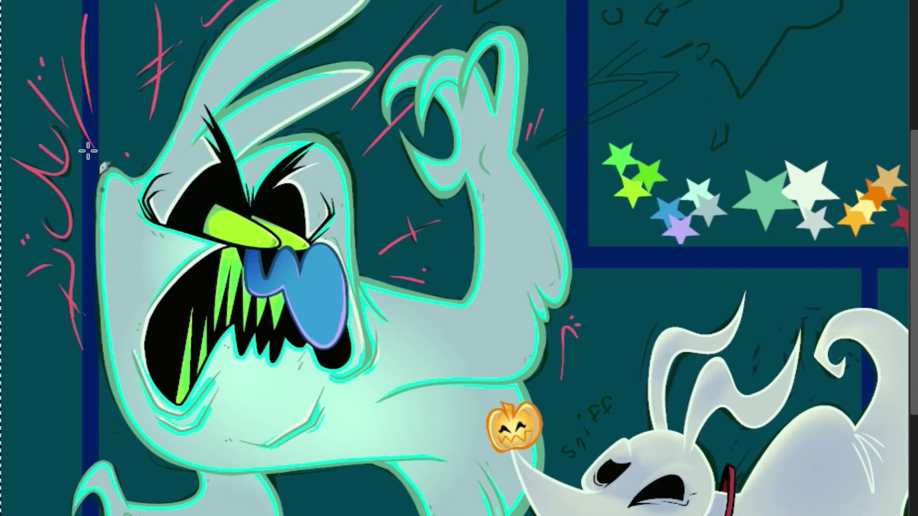
drag(50, 150, 77, 173)
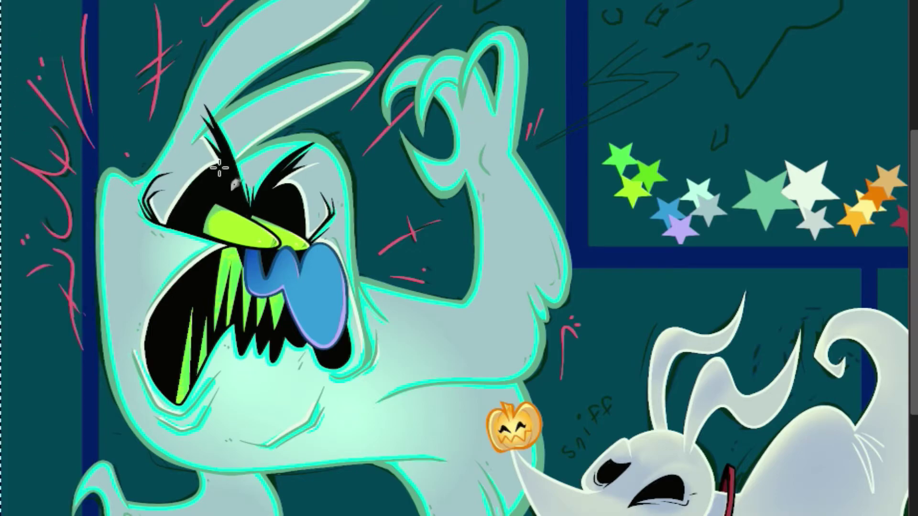
Ink the speech bubble's lightning-shaped tail and the small zigzag above it in red, and sharpen the tail's tip.
drag(915, 294, 915, 162)
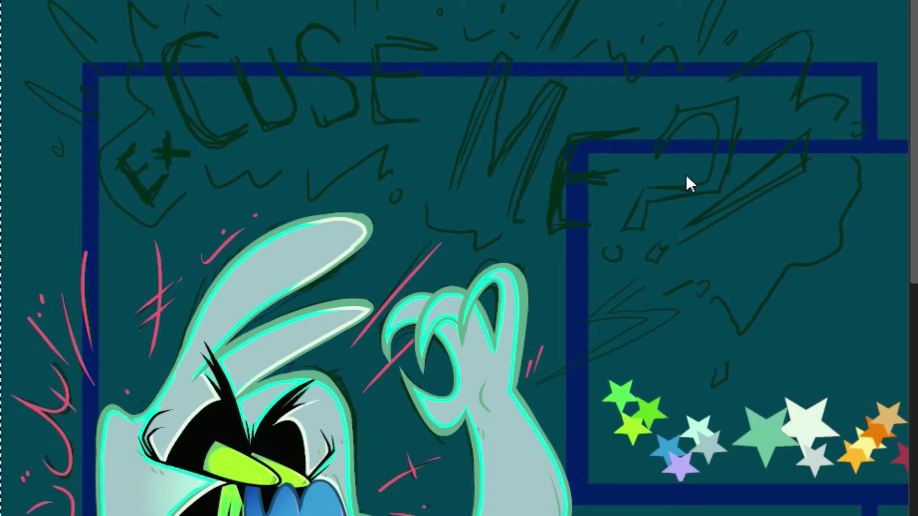
scroll(685, 174, up, 5)
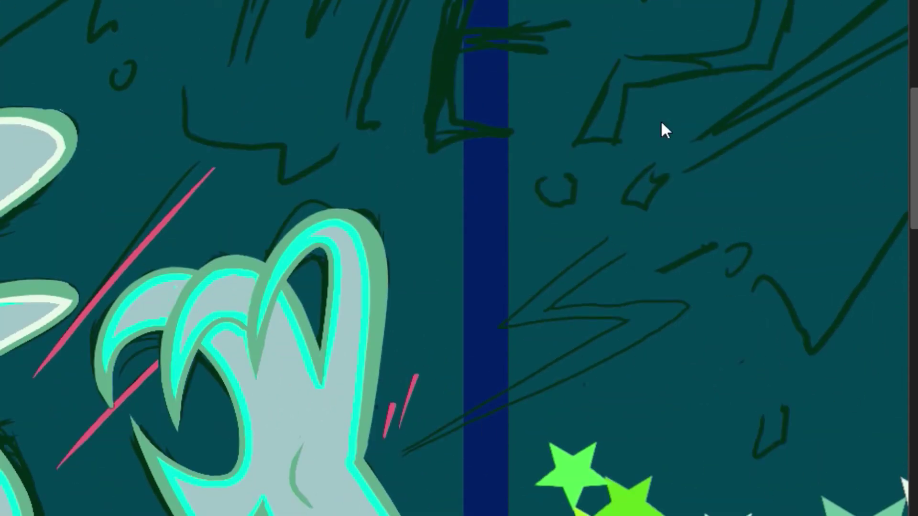
drag(526, 236, 605, 238)
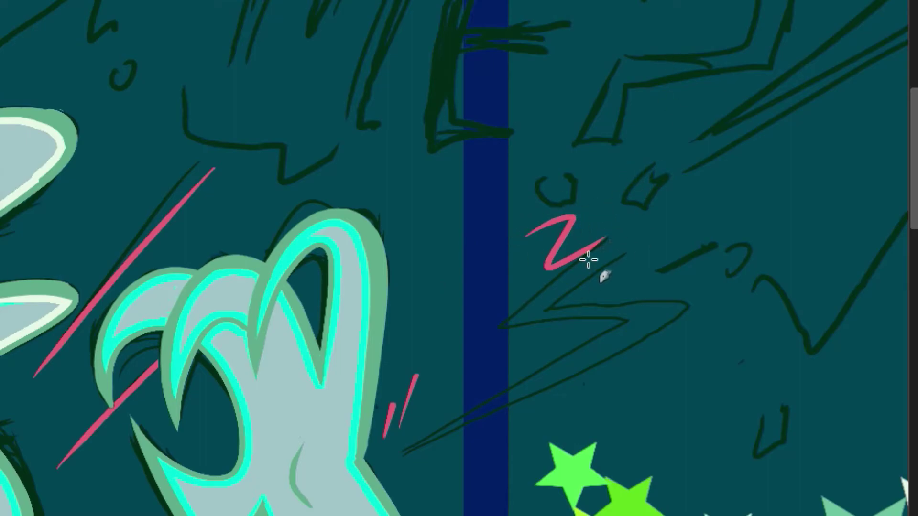
scroll(634, 126, down, 2)
mouse_move(607, 182)
mouse_down()
mouse_move(485, 281)
mouse_move(418, 382)
mouse_move(609, 242)
mouse_move(651, 189)
mouse_up()
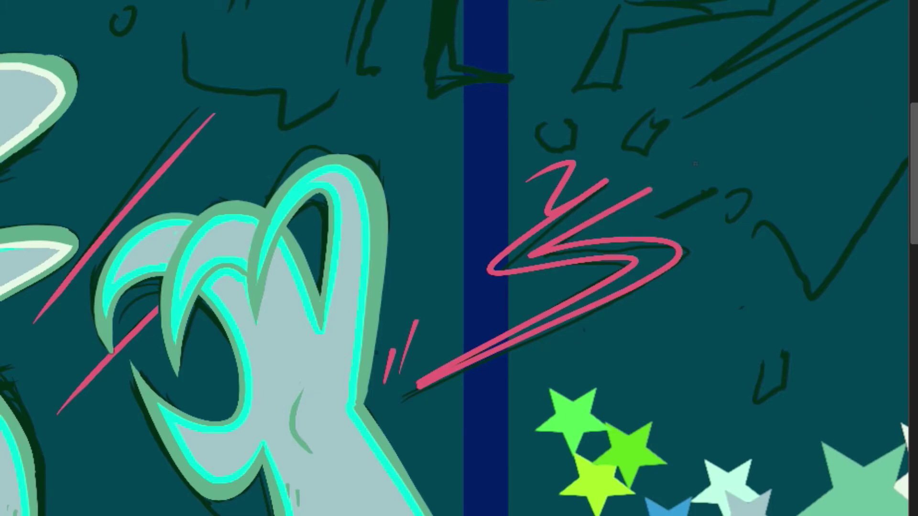
drag(410, 394, 478, 346)
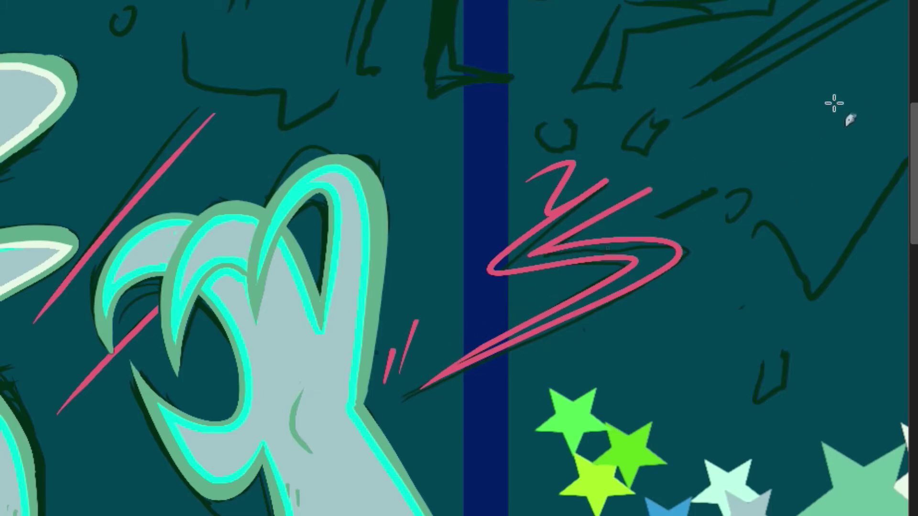
Thicken the lower bend of the small zigzag, taper its end, and fill in the narrow point of the bubble's tail.
mouse_move(623, 167)
mouse_down()
mouse_move(568, 216)
mouse_move(610, 176)
mouse_move(631, 172)
mouse_up()
key(ctrl+z)
mouse_move(556, 203)
mouse_down()
mouse_move(617, 175)
mouse_move(555, 208)
mouse_up()
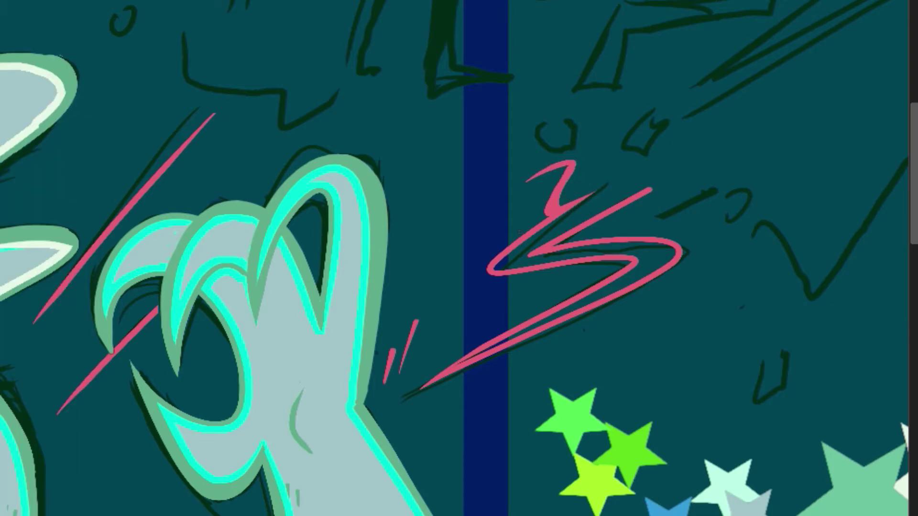
drag(552, 210, 688, 143)
drag(588, 231, 698, 172)
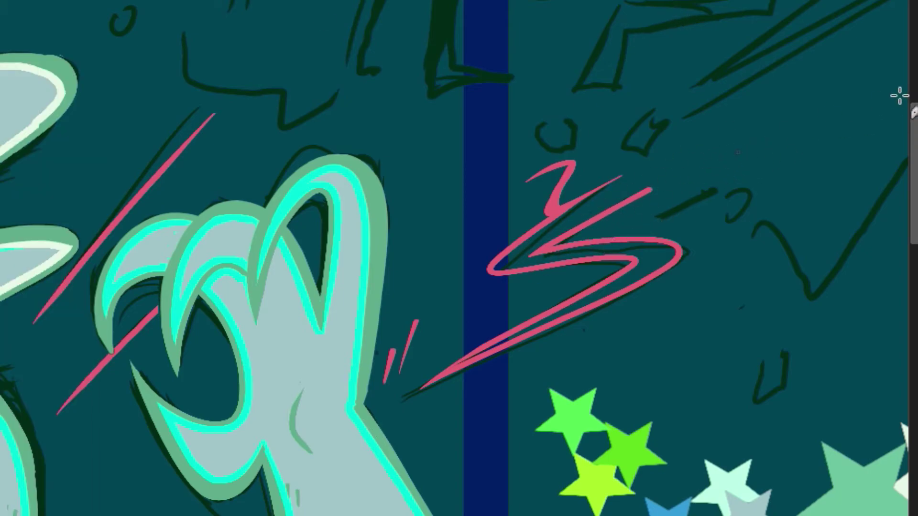
key(ctrl+z)
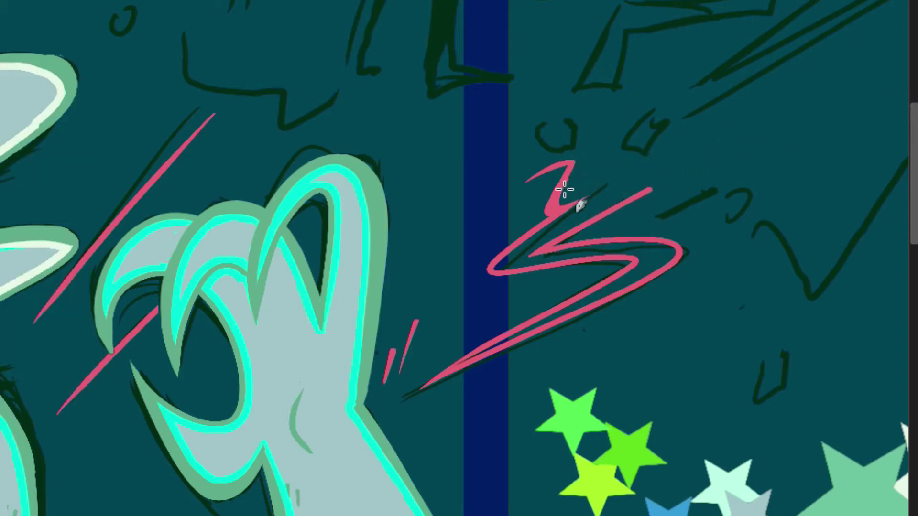
mouse_move(459, 369)
mouse_down()
mouse_move(581, 291)
mouse_move(496, 342)
mouse_move(554, 308)
mouse_up()
key(ctrl+z)
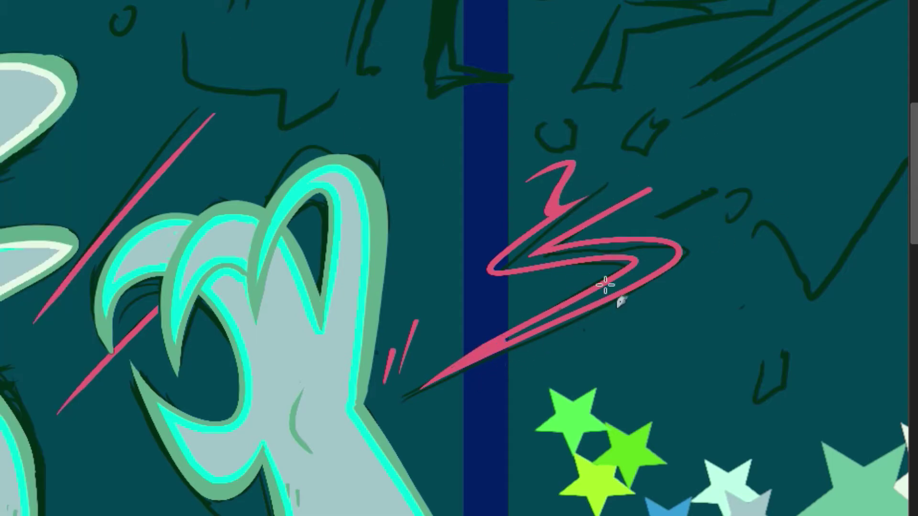
key(ctrl+z)
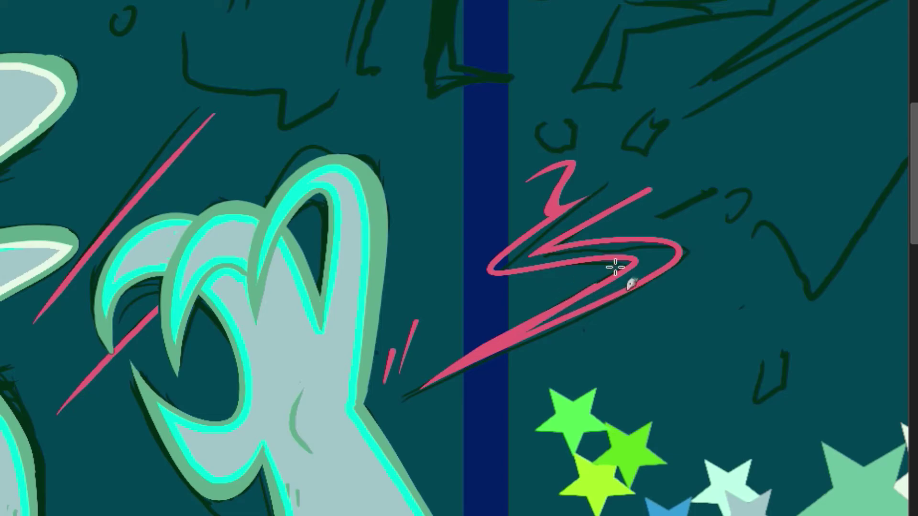
Ink the speech bubble's wavy lower edge from the zigzag above the tail across to below the letter M.
scroll(902, 509, down, 3)
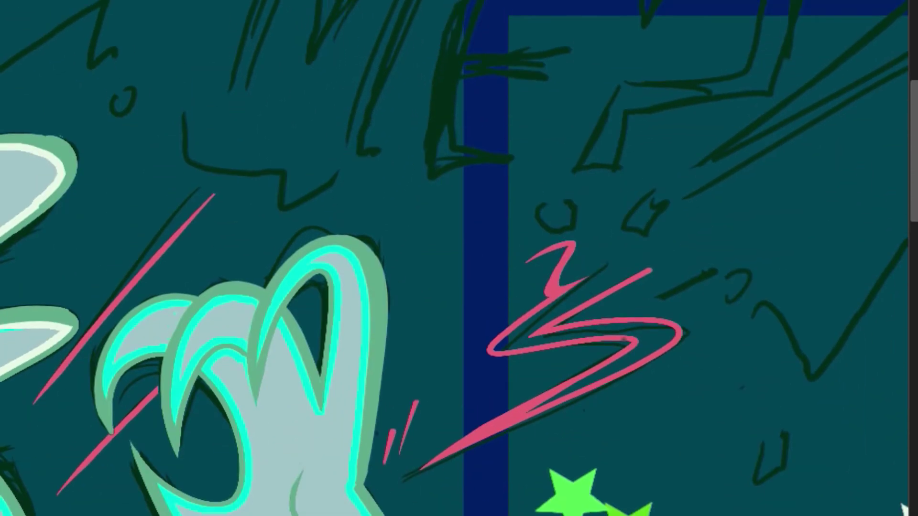
drag(693, 515, 719, 483)
drag(429, 261, 173, 152)
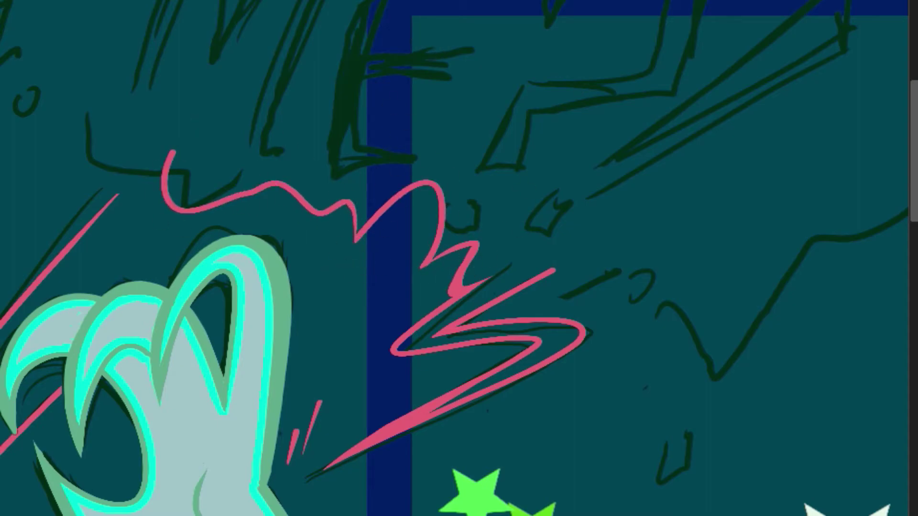
mouse_move(555, 270)
mouse_down()
mouse_move(656, 285)
mouse_move(669, 327)
mouse_up()
key(ctrl+z)
mouse_move(554, 268)
mouse_down()
mouse_move(640, 265)
mouse_move(792, 311)
mouse_up()
key(ctrl+z)
Ink the bubble's lower edge below the question mark with a deep downward spike and a smaller spike beyond it.
scroll(459, 258, right, 5)
scroll(593, 271, down, 1)
drag(483, 341, 706, 106)
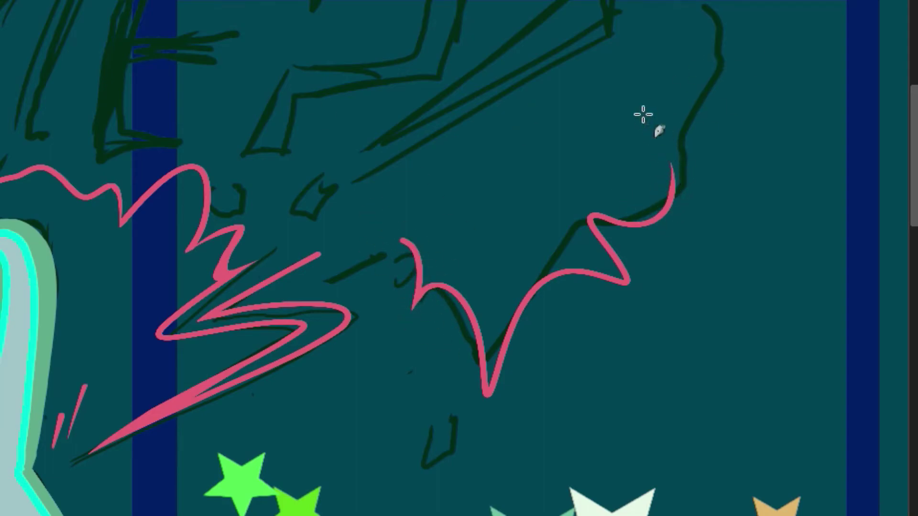
Join the bubble's tail to the spiked lower edge with a short run of small curves and points.
scroll(642, 114, left, 3)
mouse_move(454, 239)
mouse_down()
mouse_move(475, 260)
mouse_move(458, 234)
mouse_move(478, 245)
mouse_move(405, 280)
mouse_move(480, 223)
mouse_move(435, 254)
mouse_up()
key(ctrl+z)
key(ctrl+z)
mouse_move(483, 217)
mouse_down()
mouse_move(472, 239)
mouse_move(508, 165)
mouse_move(473, 226)
mouse_up()
mouse_move(454, 262)
mouse_down()
mouse_move(455, 241)
mouse_move(481, 241)
mouse_up()
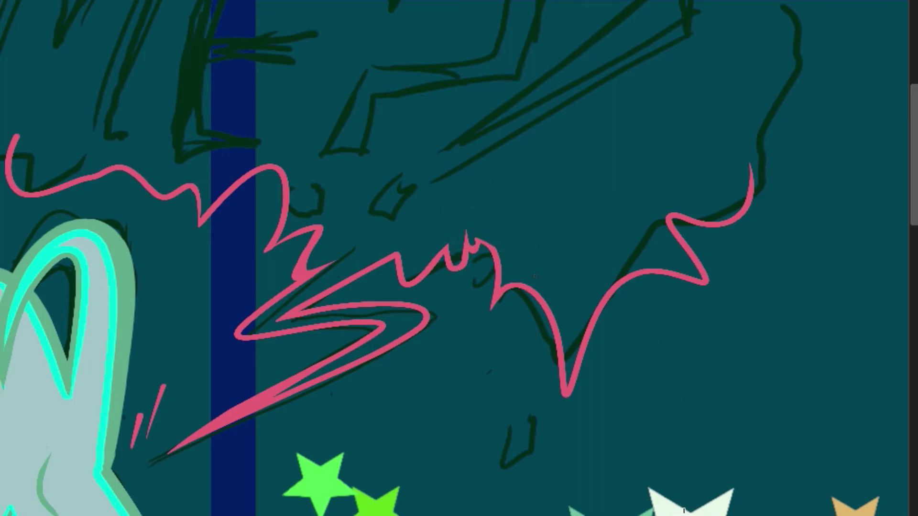
Ink the bubble's side edge beyond the question mark with large outward spikes and connect it with a sharp notch.
scroll(535, 276, right, 3)
scroll(535, 276, up, 4)
drag(620, 328, 624, 218)
key(ctrl+z)
mouse_move(623, 363)
mouse_down()
mouse_move(733, 250)
mouse_move(660, 116)
mouse_move(719, 183)
mouse_move(622, 329)
mouse_move(653, 361)
mouse_up()
key(ctrl+z)
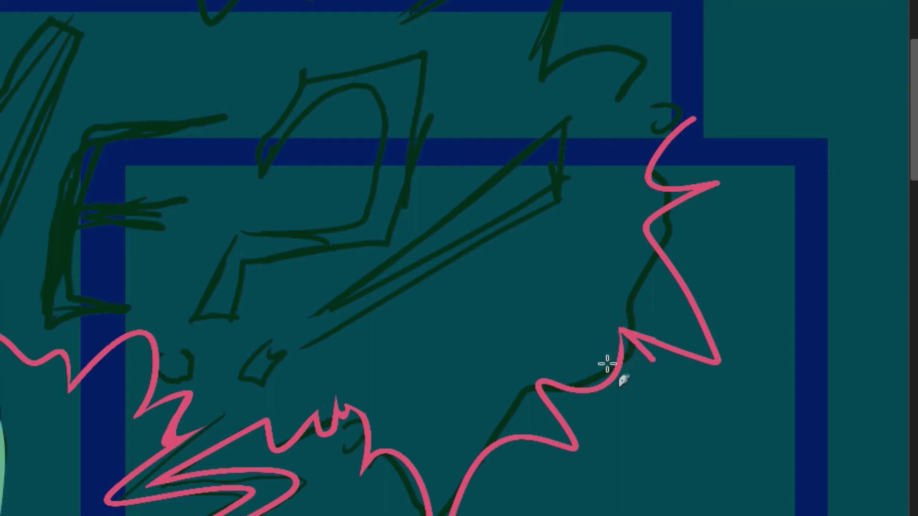
key(ctrl+z)
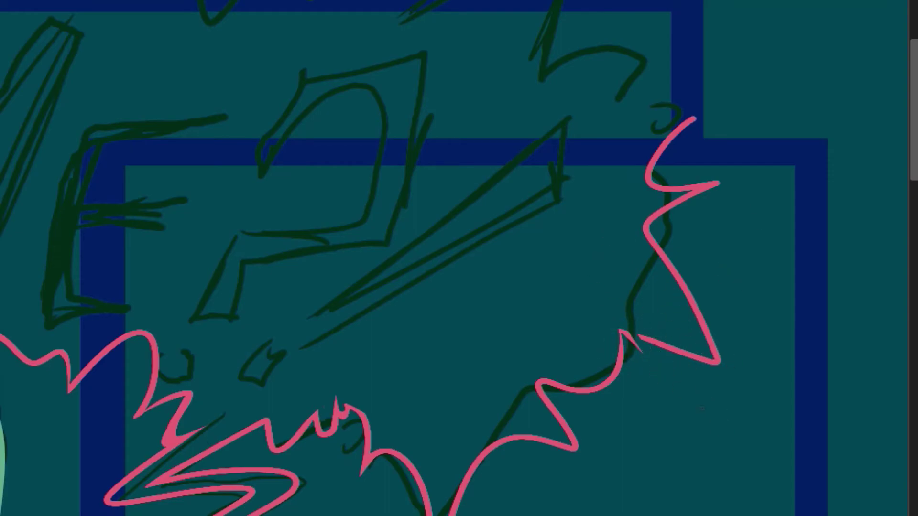
mouse_move(621, 332)
mouse_down()
mouse_move(648, 369)
mouse_move(636, 337)
mouse_up()
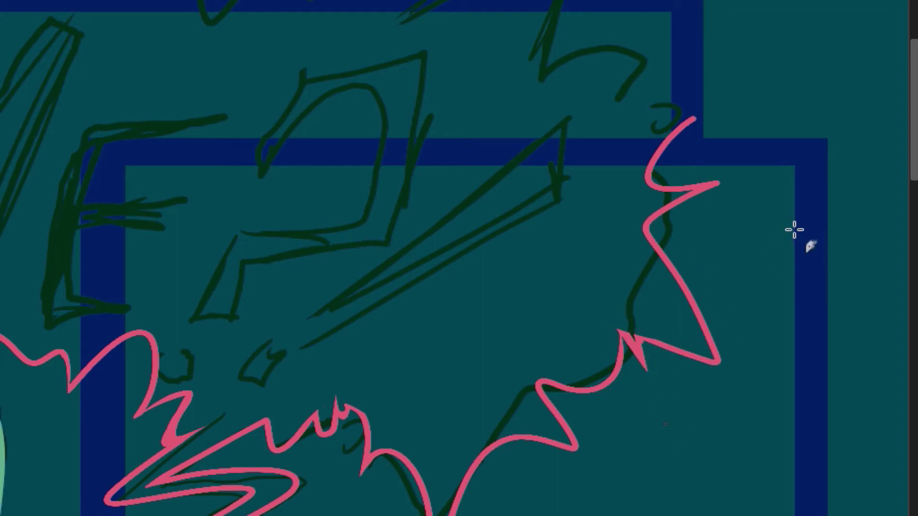
Extend the bubble's lower edge in rounded scallops from below the M to above the ghost's upper ear.
mouse_move(913, 172)
mouse_down()
mouse_move(914, 143)
mouse_move(913, 181)
mouse_up()
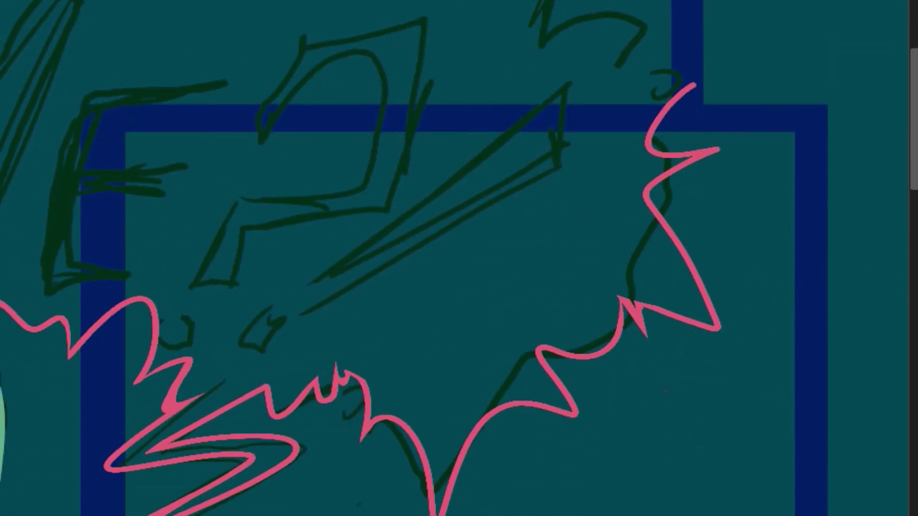
scroll(454, 258, left, 10)
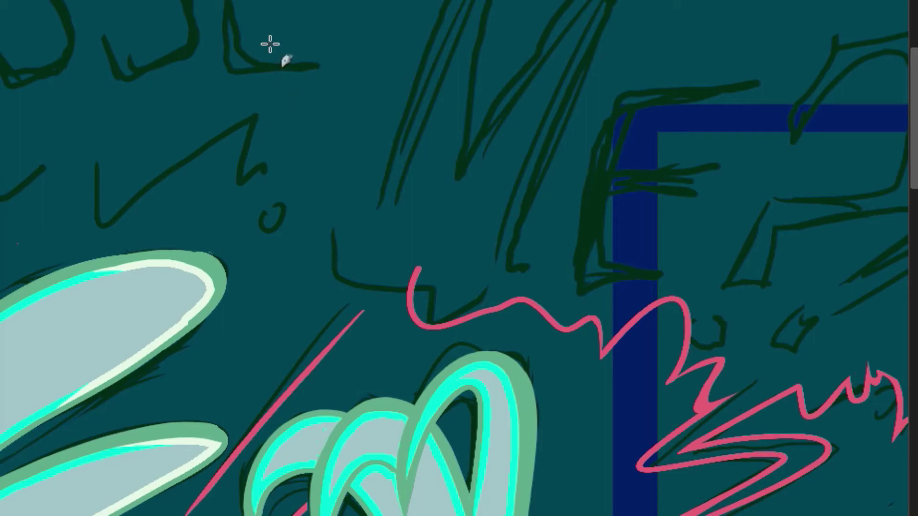
mouse_move(418, 266)
mouse_down()
mouse_move(147, 197)
mouse_move(215, 118)
mouse_up()
Taper the loose end and the downward point of the scalloped bubble edge above the ghost's ear.
scroll(96, 246, left, 2)
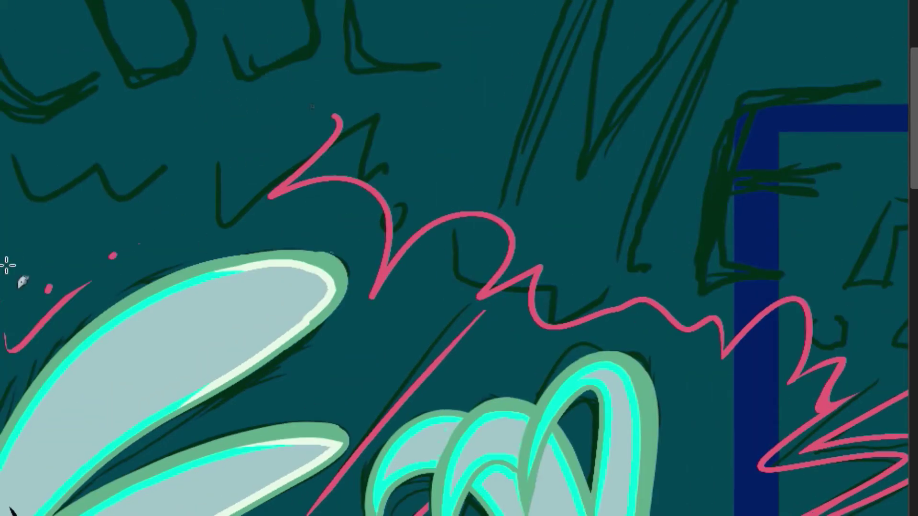
drag(334, 103, 349, 106)
drag(303, 162, 323, 139)
drag(274, 191, 346, 108)
drag(383, 260, 372, 299)
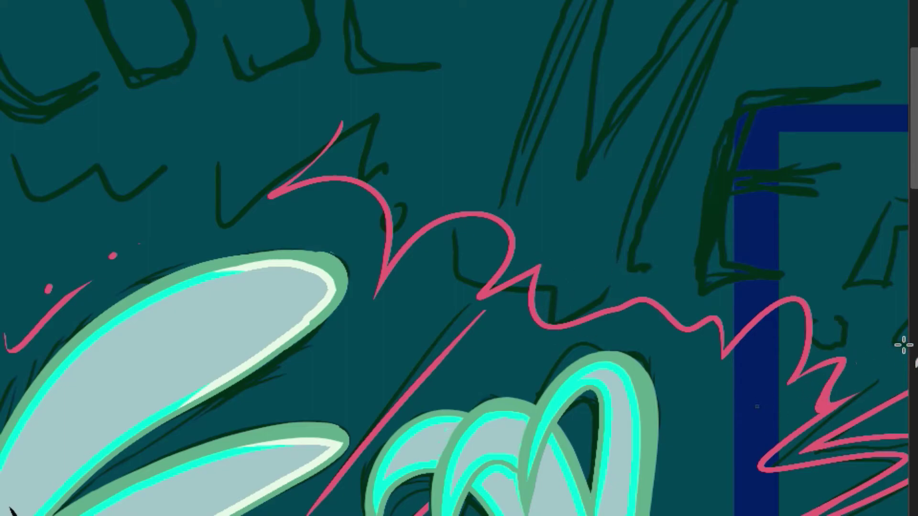
Ink the bubble's upper edge above the question mark with loops and small spikes, and join it to the spiked side edge.
click(173, 513)
click(152, 468)
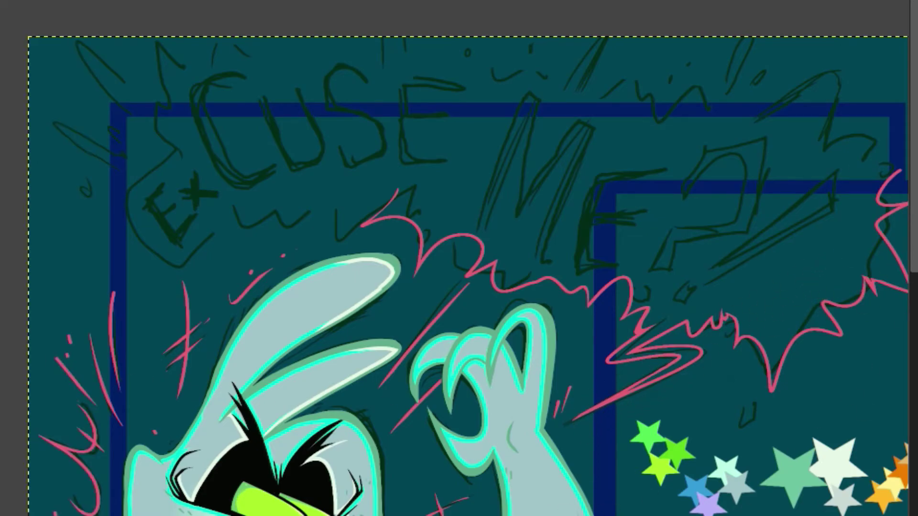
scroll(459, 276, right, 1)
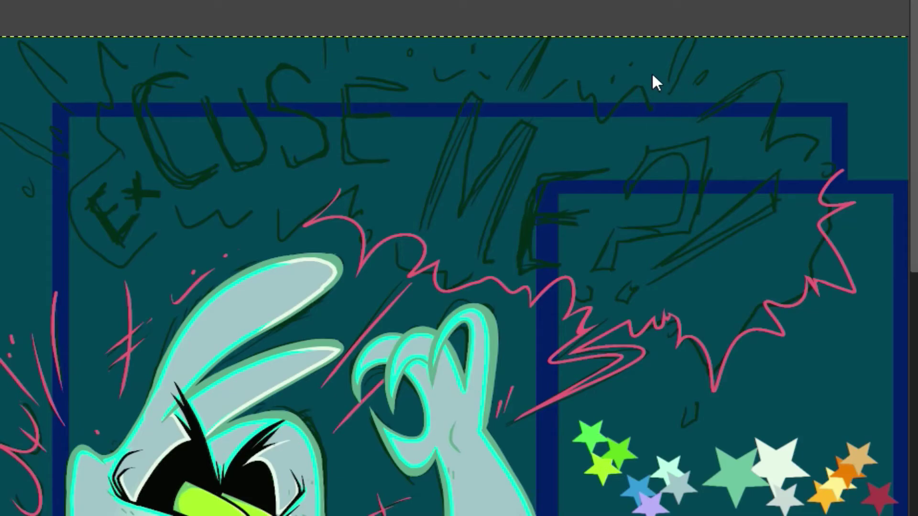
mouse_move(690, 92)
mouse_down()
mouse_move(760, 160)
mouse_move(790, 167)
mouse_up()
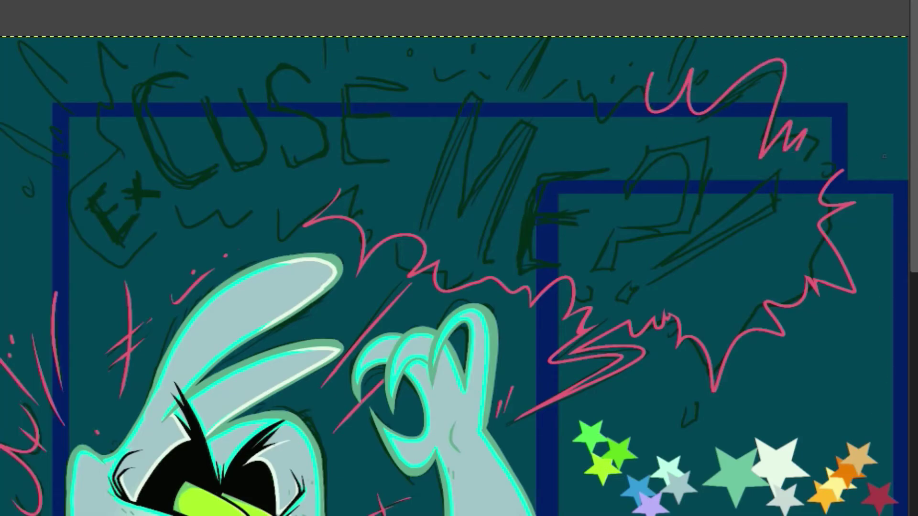
drag(855, 163, 831, 119)
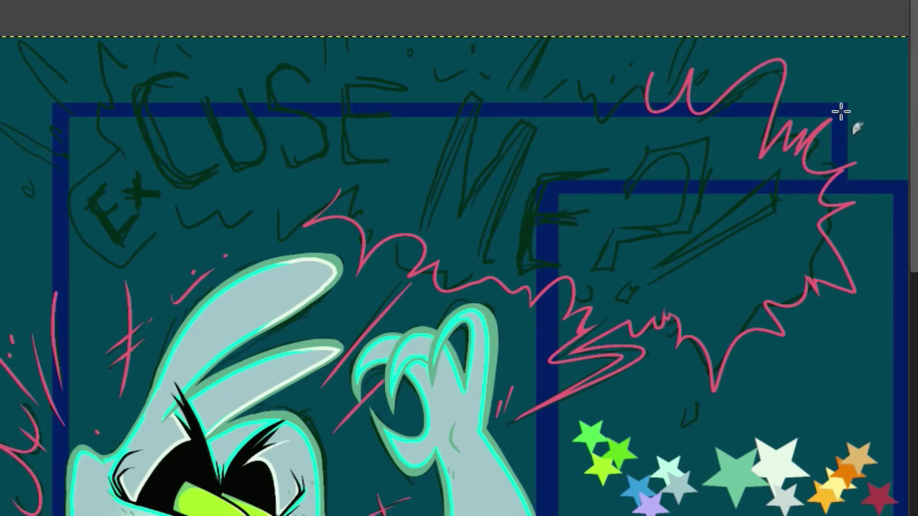
click(143, 515)
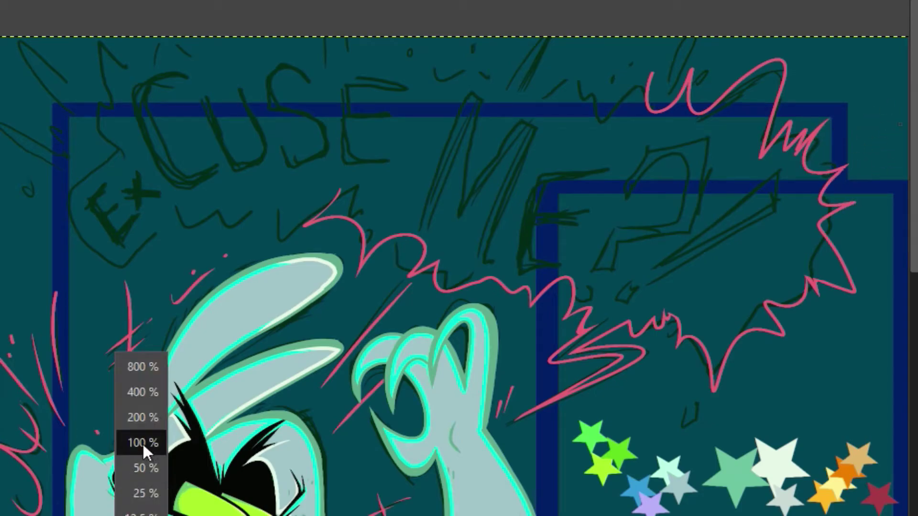
click(143, 445)
drag(501, 515, 741, 515)
drag(913, 177, 913, 128)
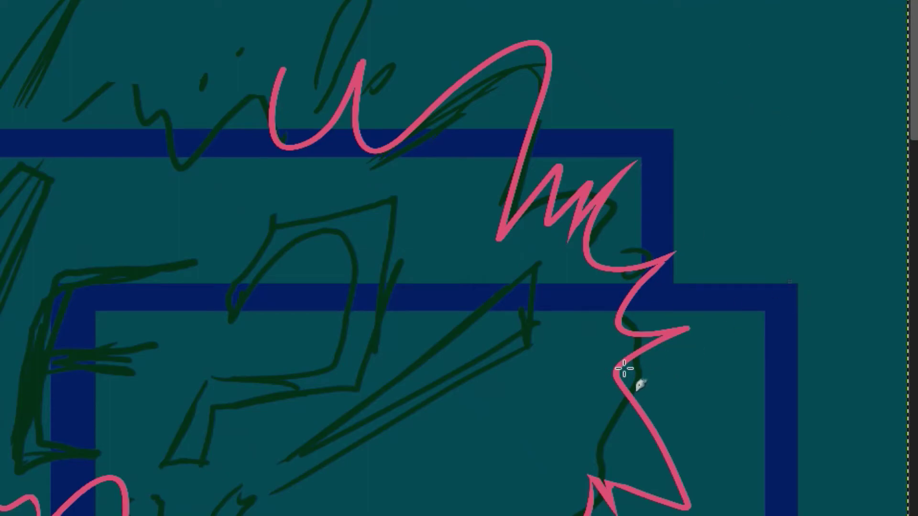
scroll(529, 94, left, 2)
scroll(530, 94, right, 2)
scroll(729, 498, left, 10)
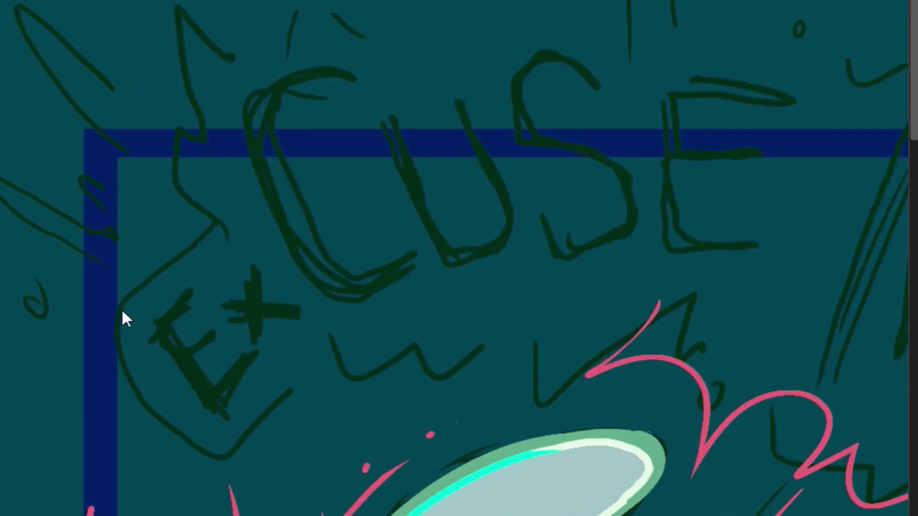
Ink the bubble's edge around "Ex" with curved notches above it and a broad pointed corner and narrow spike below it.
mouse_move(175, 117)
mouse_down()
mouse_move(139, 304)
mouse_move(315, 358)
mouse_up()
key(ctrl+z)
mouse_move(228, 243)
mouse_down()
mouse_move(200, 211)
mouse_move(165, 105)
mouse_move(214, 207)
mouse_up()
key(ctrl+z)
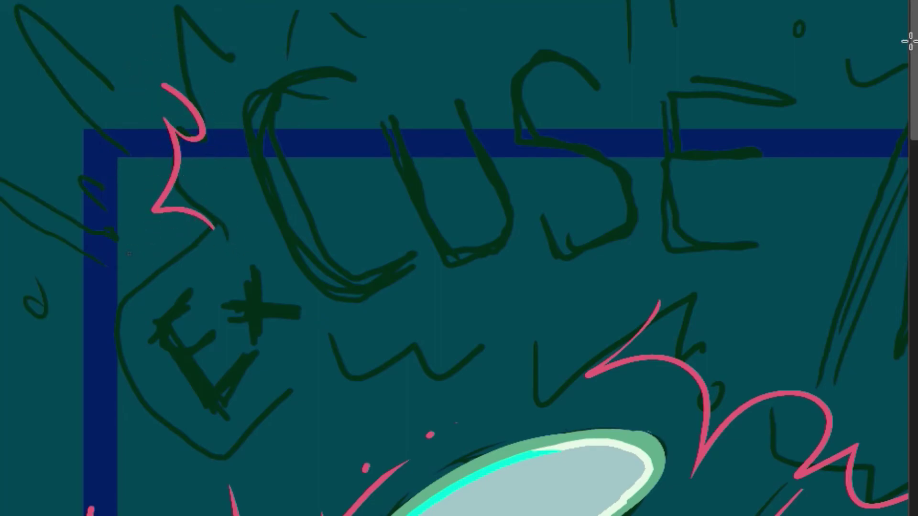
mouse_move(164, 85)
mouse_down()
mouse_move(235, 10)
mouse_move(307, 46)
mouse_up()
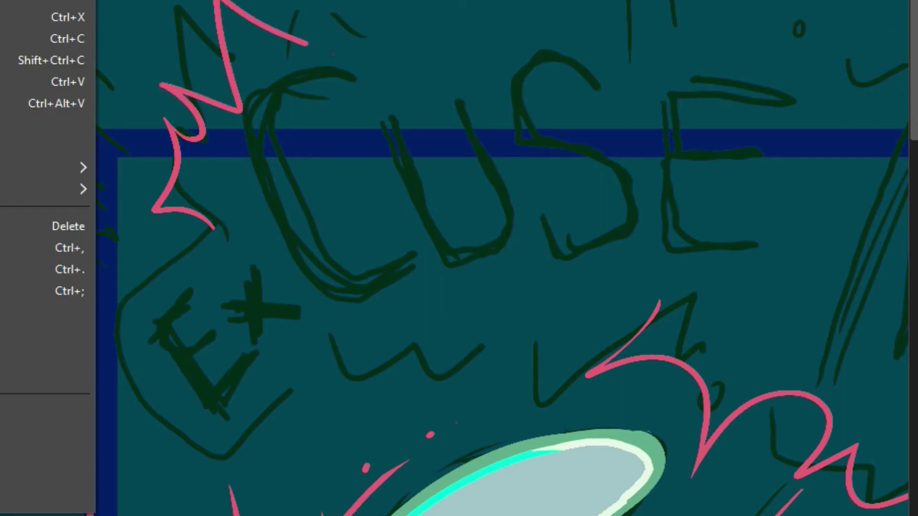
key(ctrl+z)
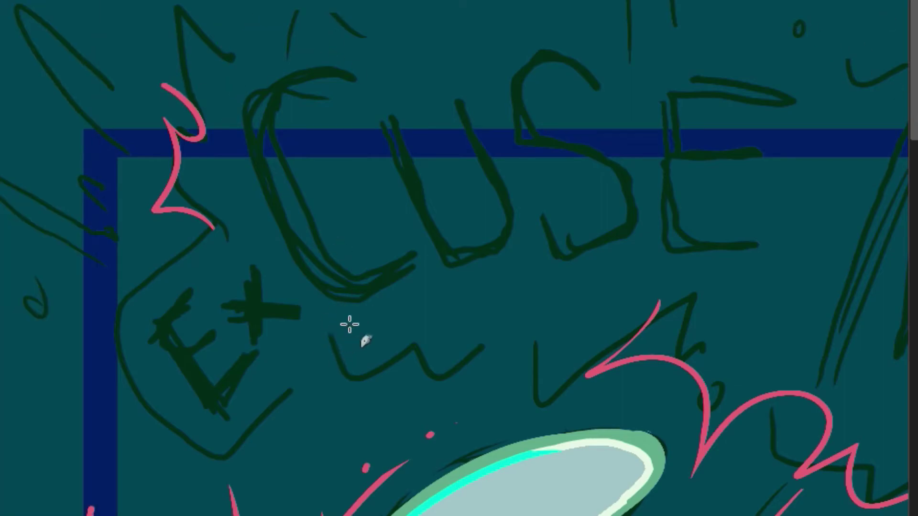
drag(332, 335, 282, 394)
drag(261, 425, 210, 223)
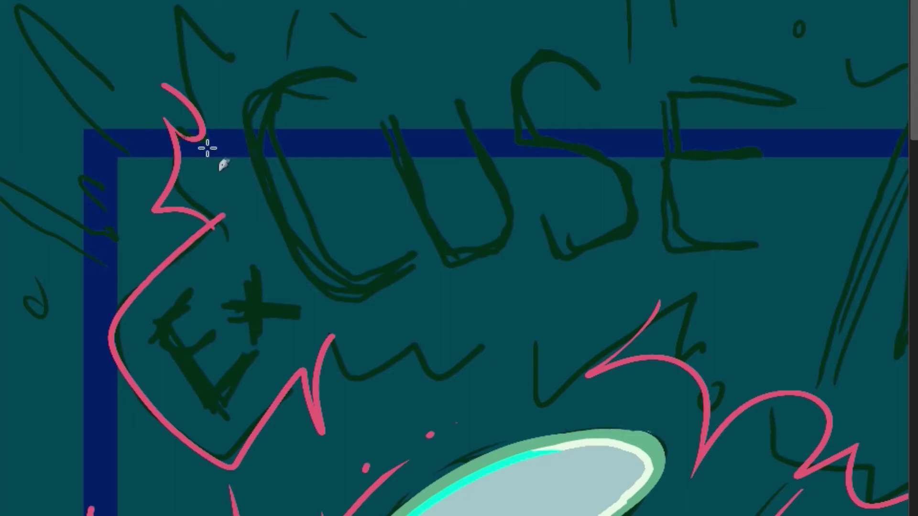
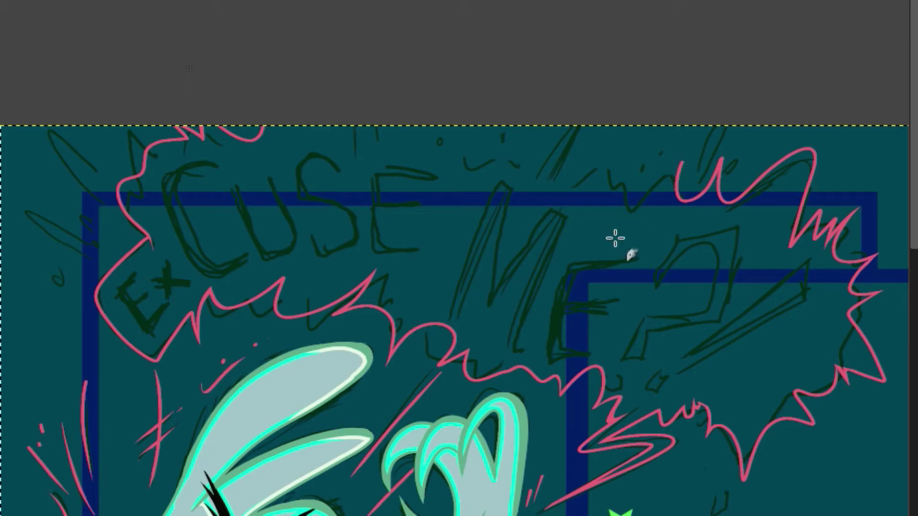
Ink the bubble's upper edge above "ME" with tall uneven spikes and join it to the loops above the question mark.
drag(914, 184, 914, 220)
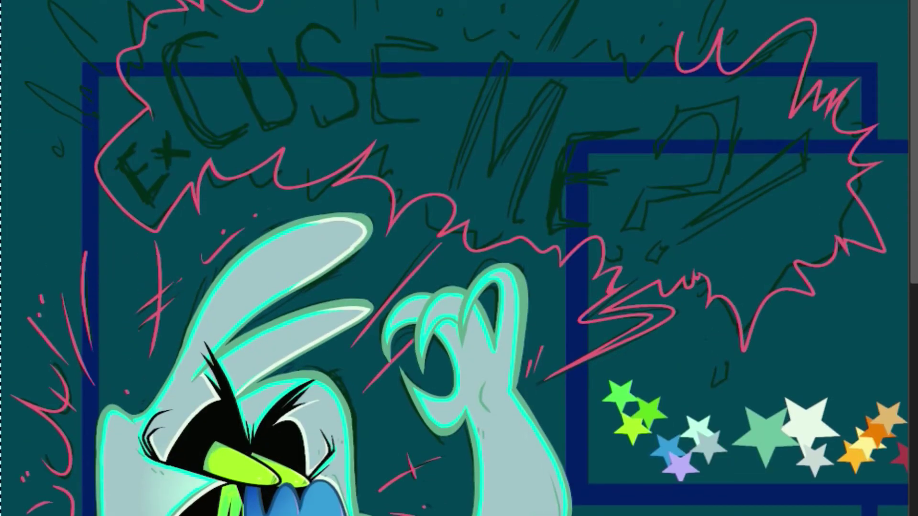
mouse_move(521, 41)
mouse_down()
mouse_move(565, 12)
mouse_move(600, 49)
mouse_move(603, 38)
mouse_move(628, 83)
mouse_up()
key(ctrl+z)
drag(630, 82, 679, 37)
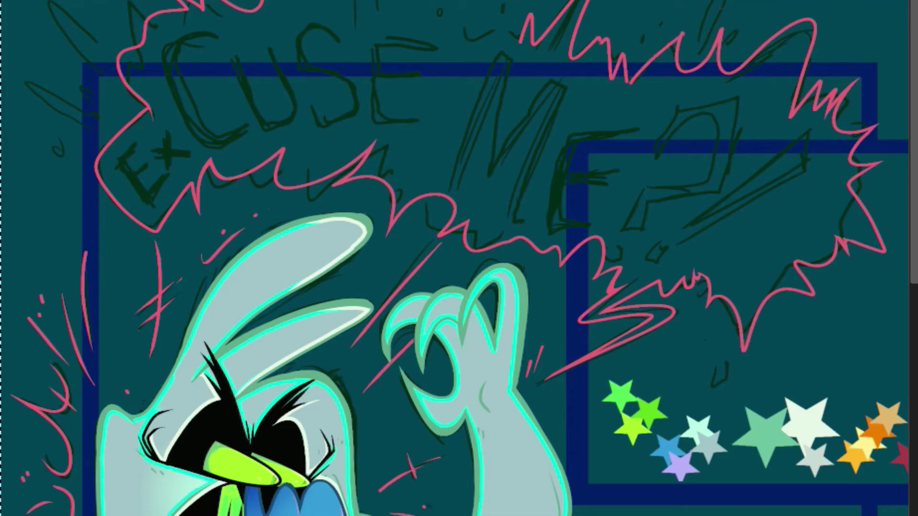
key(ctrl+z)
drag(629, 83, 689, 32)
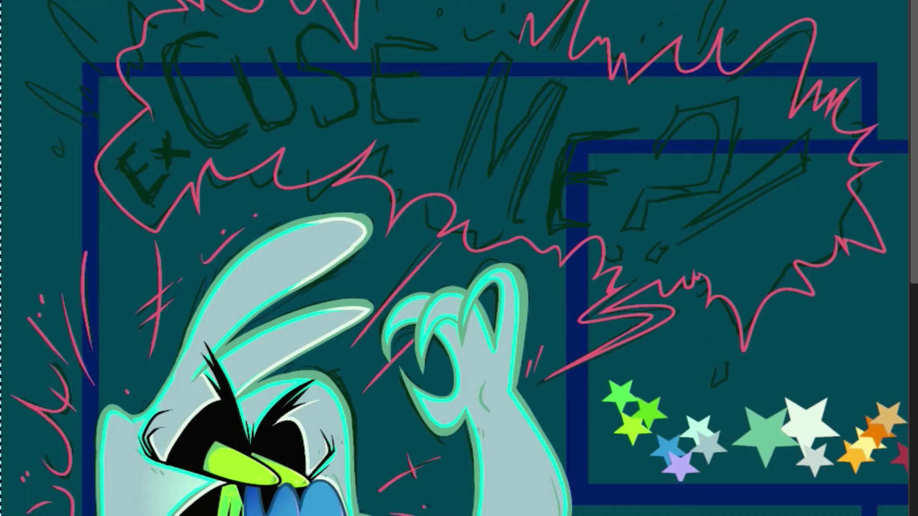
key(ctrl+z)
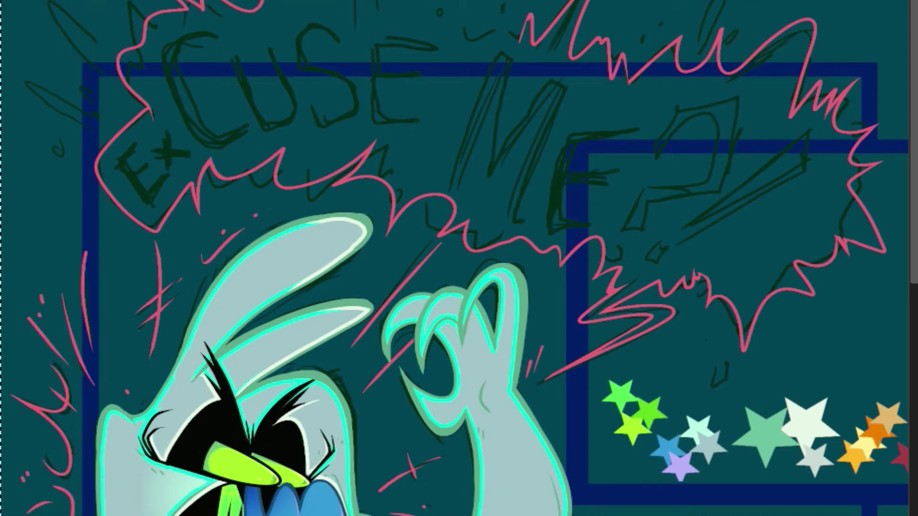
Add a new layer and ink jagged rays and short dashes radiating from the bubble in both upper corners of the canvas.
key(shift+ctrl+j)
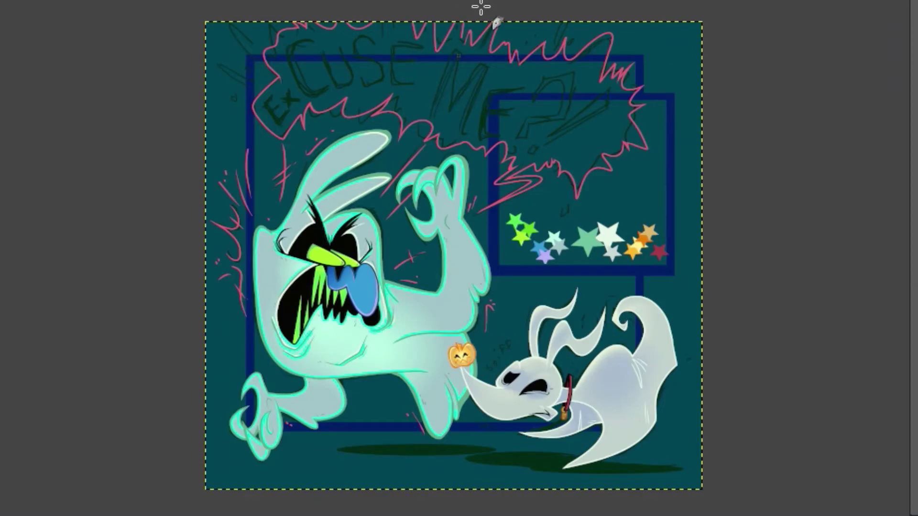
scroll(458, 56, up, 2)
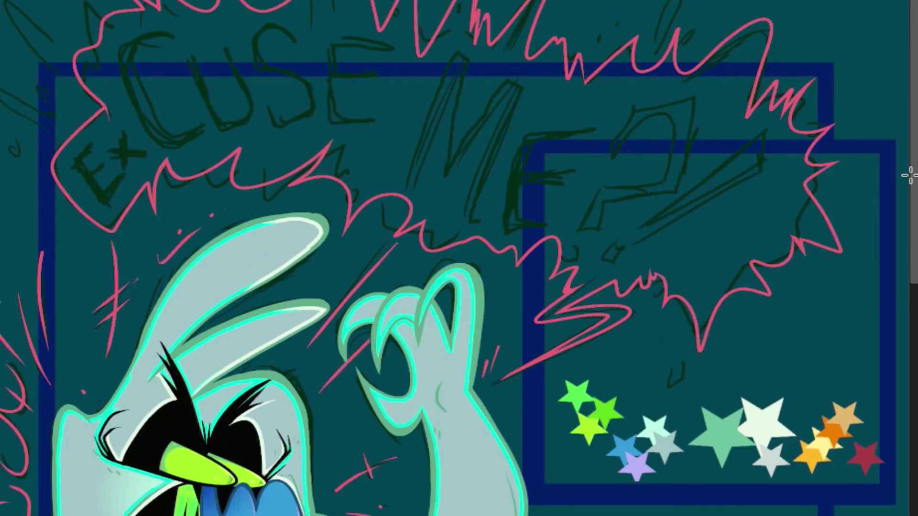
scroll(576, 490, left, 1)
scroll(146, 447, down, 2)
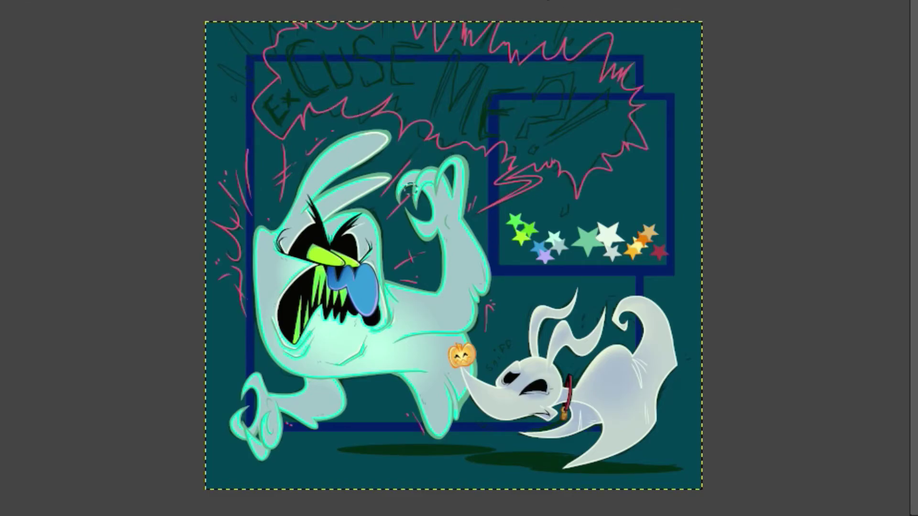
key(shift+ctrl+n)
key(Return)
mouse_move(225, 71)
mouse_down()
mouse_move(205, 40)
mouse_move(260, 23)
mouse_up()
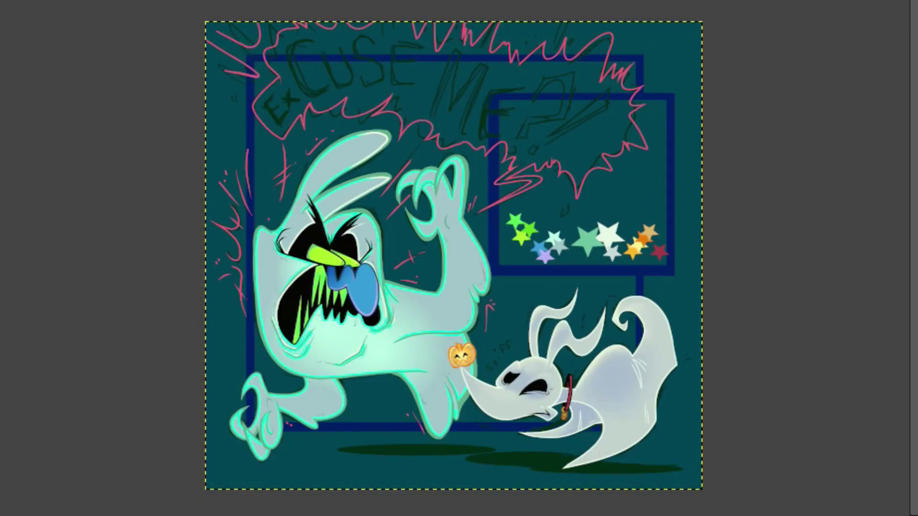
drag(251, 88, 186, 112)
mouse_move(684, 23)
mouse_down()
mouse_move(627, 48)
mouse_move(701, 48)
mouse_up()
mouse_move(650, 87)
mouse_down()
mouse_move(701, 68)
mouse_move(681, 66)
mouse_up()
key(ctrl+z)
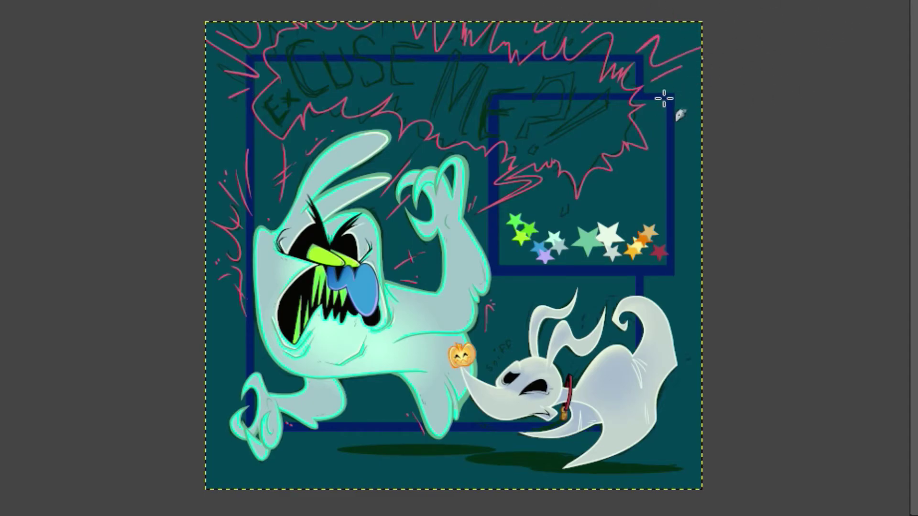
drag(651, 94, 674, 89)
Ink small red droplet ovals beside the bubble's downward point and under the scalloped edge near the ghost's upper ear.
click(153, 497)
click(145, 467)
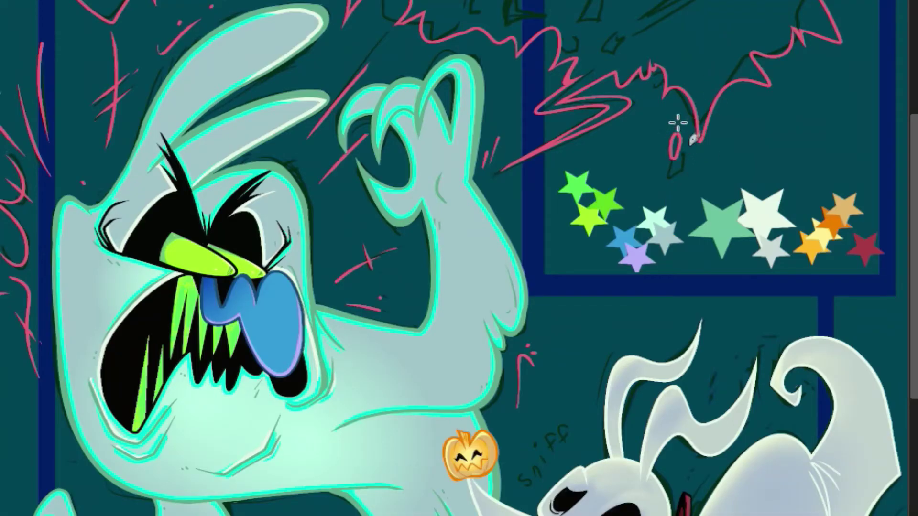
scroll(717, 76, up, 5)
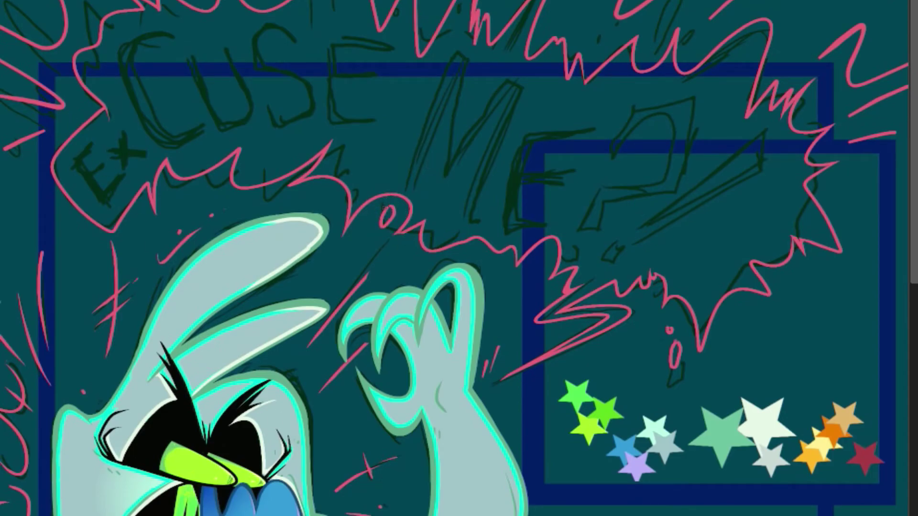
scroll(613, 497, down, 2)
scroll(613, 497, left, 1)
scroll(614, 498, up, 2)
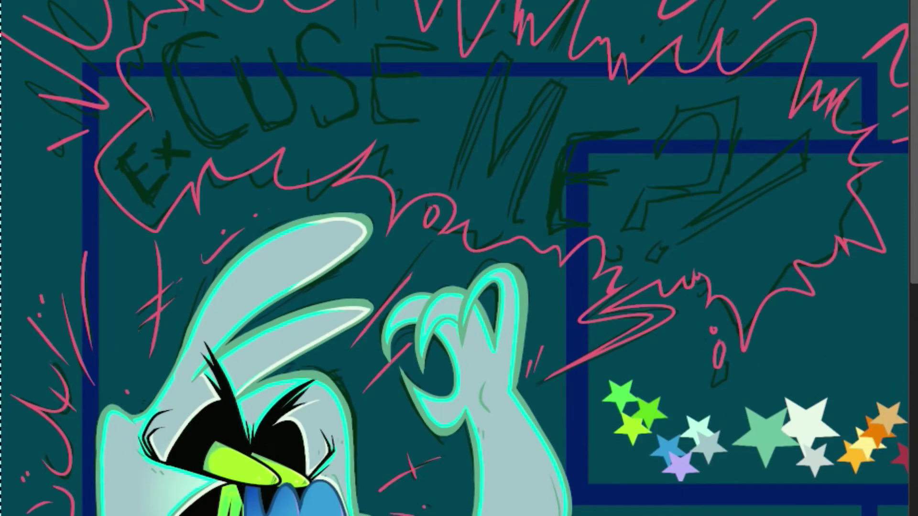
Taper the outer ends of the red rays on both sides of the bubble.
drag(47, 152, 103, 124)
scroll(807, 120, right, 2)
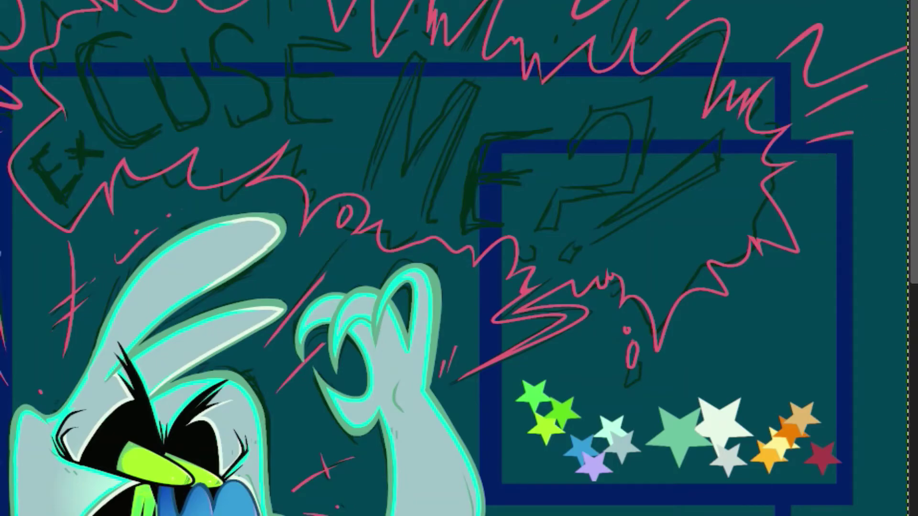
key(ctrl+z)
scroll(159, 473, left, 2)
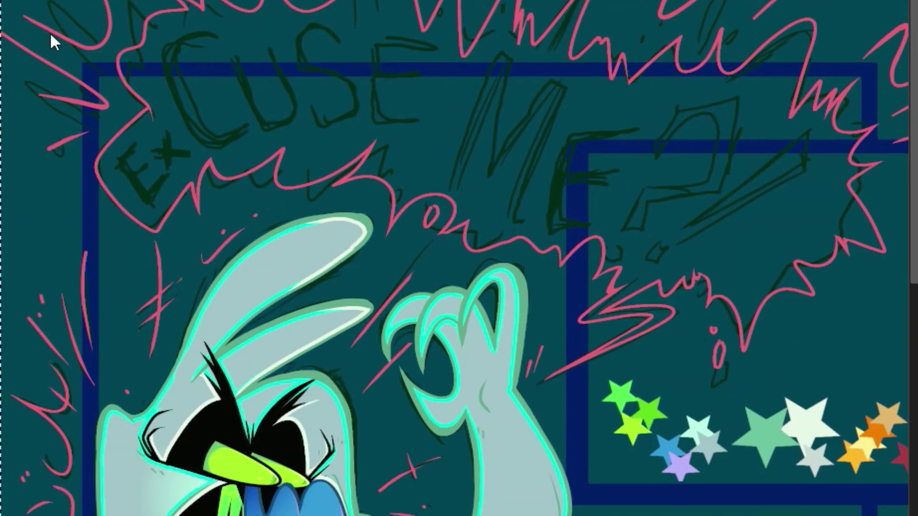
Add a small circle next to the droplet above the ghost's ear and tiny dots among the rays in both upper corners.
drag(410, 220, 430, 209)
drag(436, 209, 446, 224)
click(42, 35)
scroll(861, 36, right, 3)
drag(769, 43, 767, 48)
click(780, 36)
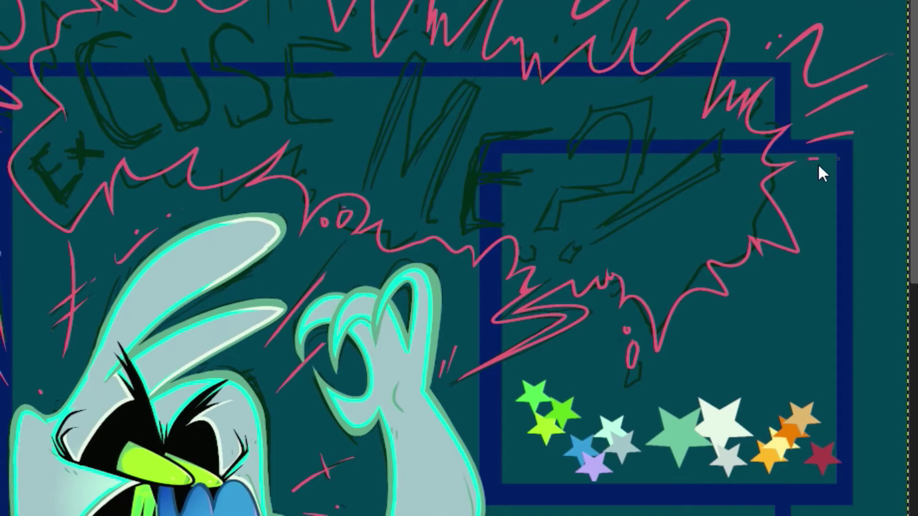
Ink small droplets beside both ends of the bubble and cross a ray on each side with short hatch strokes.
scroll(459, 258, left, 3)
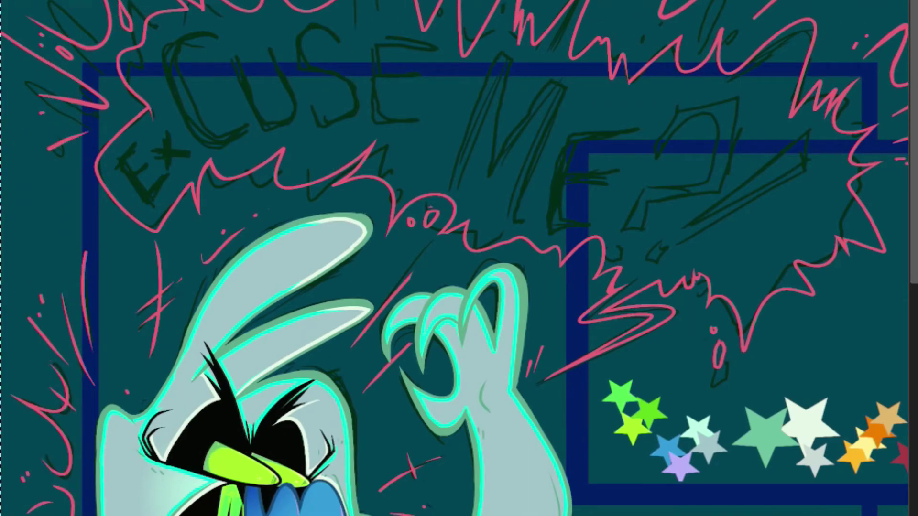
scroll(815, 204, right, 2)
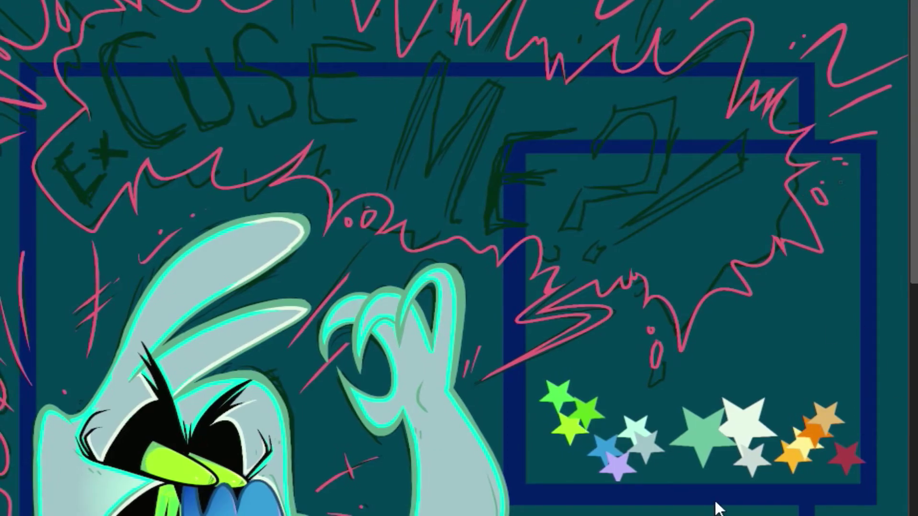
scroll(82, 179, left, 2)
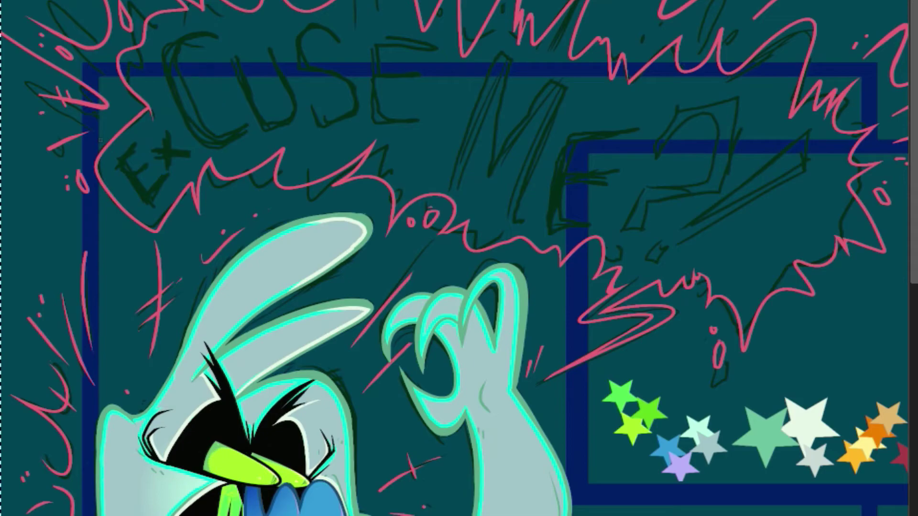
scroll(217, 93, right, 3)
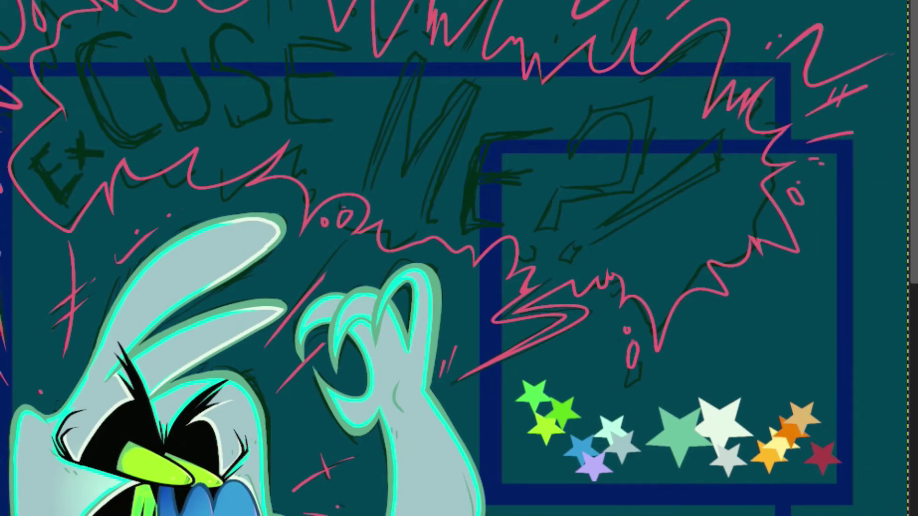
click(49, 26)
scroll(454, 258, left, 3)
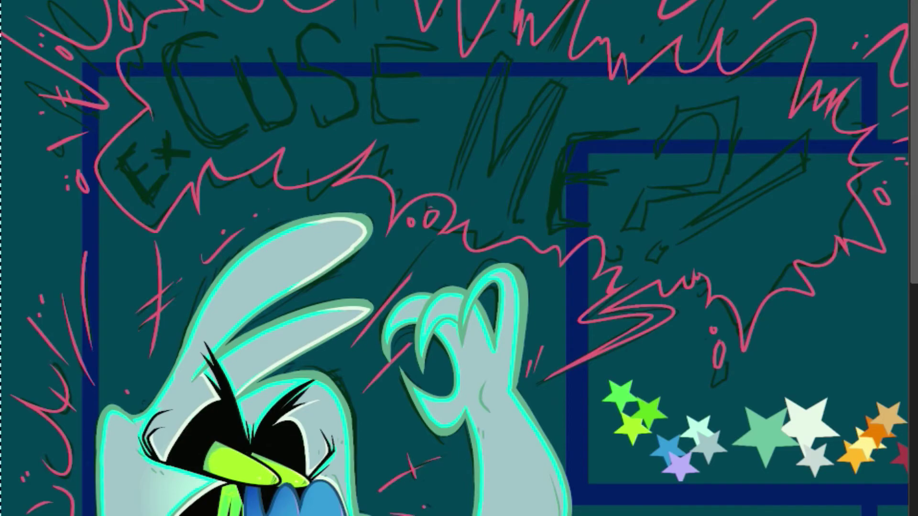
Ink a short red accent mark outside the ghost's body, just above its lower clawed hand.
scroll(459, 258, down, 6)
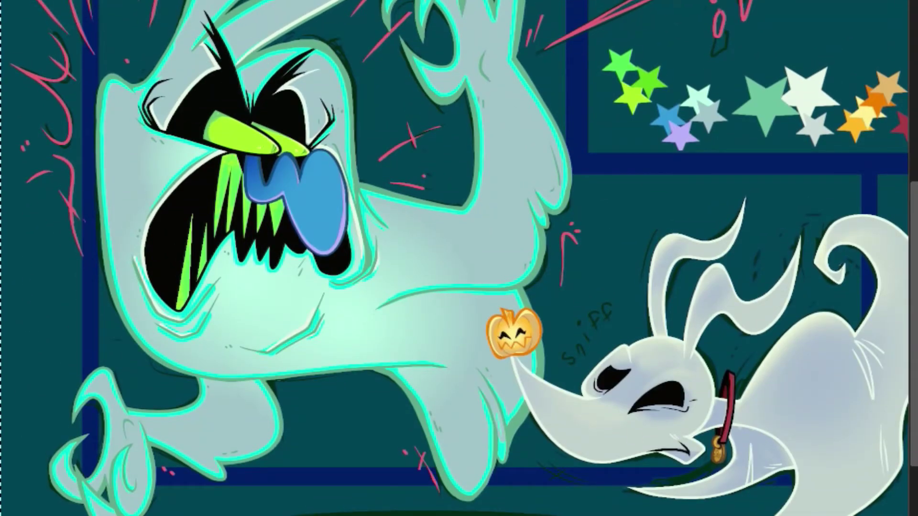
drag(52, 342, 66, 320)
scroll(788, 465, right, 2)
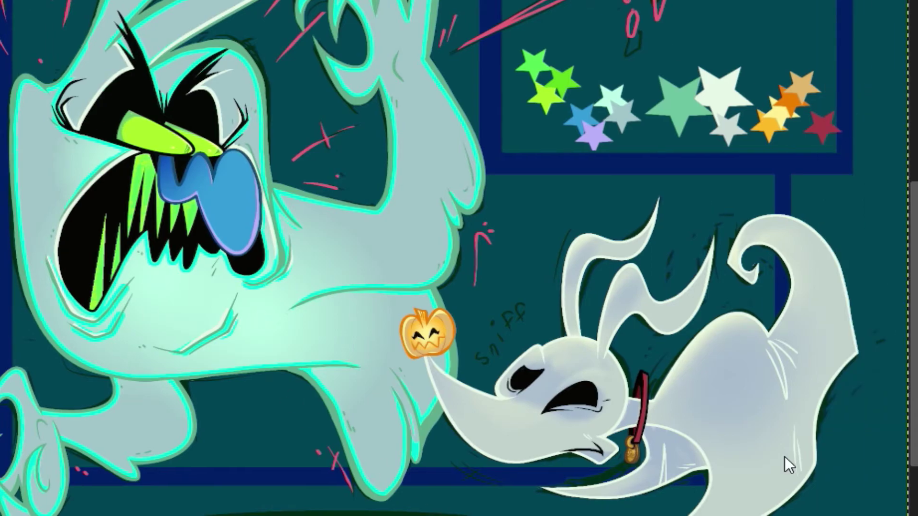
Letter "Sniff" in red above the ghost dog's snout, beside the sketched word.
scroll(788, 464, down, 2)
click(143, 514)
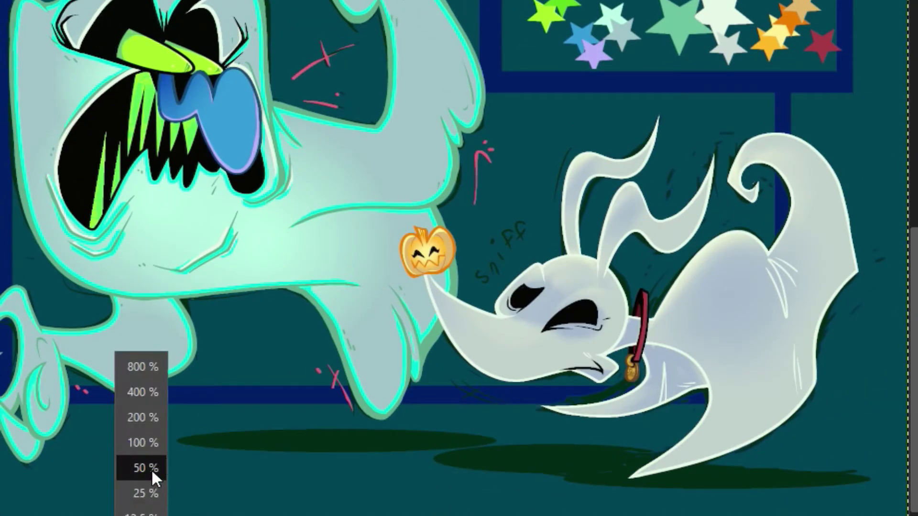
click(152, 471)
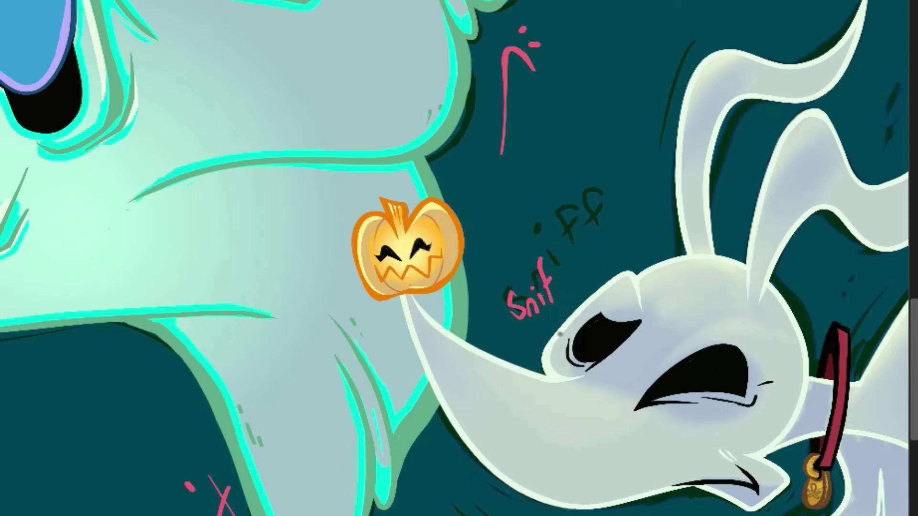
mouse_move(558, 292)
mouse_down()
mouse_move(562, 236)
mouse_move(563, 264)
mouse_up()
key(ctrl+z)
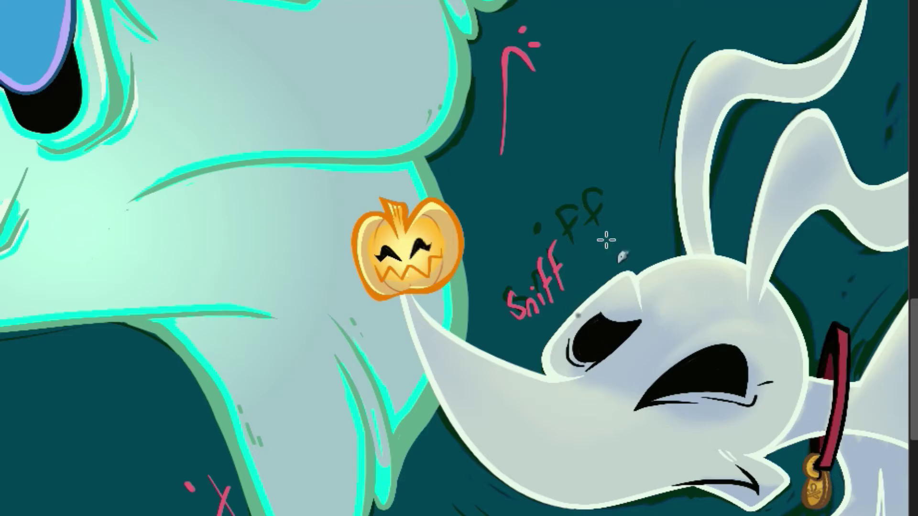
Duplicate the red "Sniff" lettering, place the copy just above the dog's brow beside the first word, and deselect it.
mouse_move(527, 334)
mouse_down()
mouse_move(500, 330)
mouse_move(527, 334)
mouse_up()
click(1, 1)
click(3, 37)
key(ctrl+v)
drag(547, 273, 612, 240)
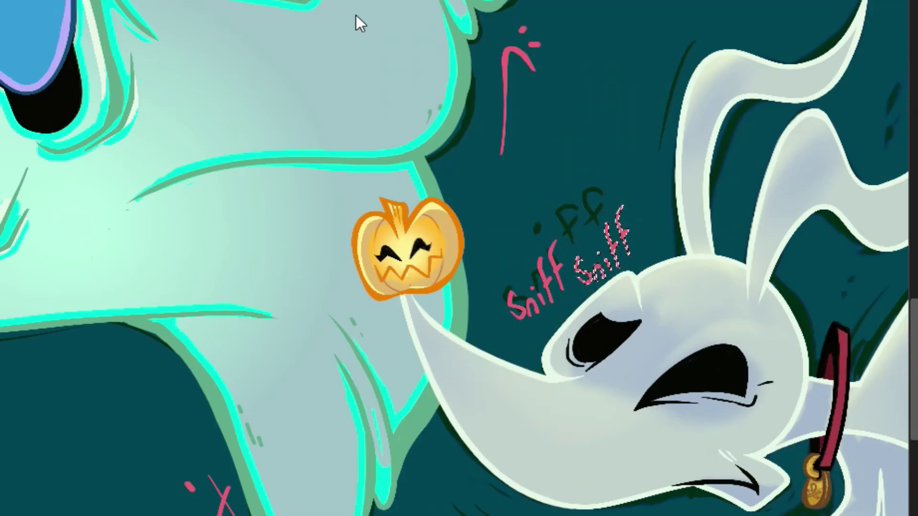
click(584, 108)
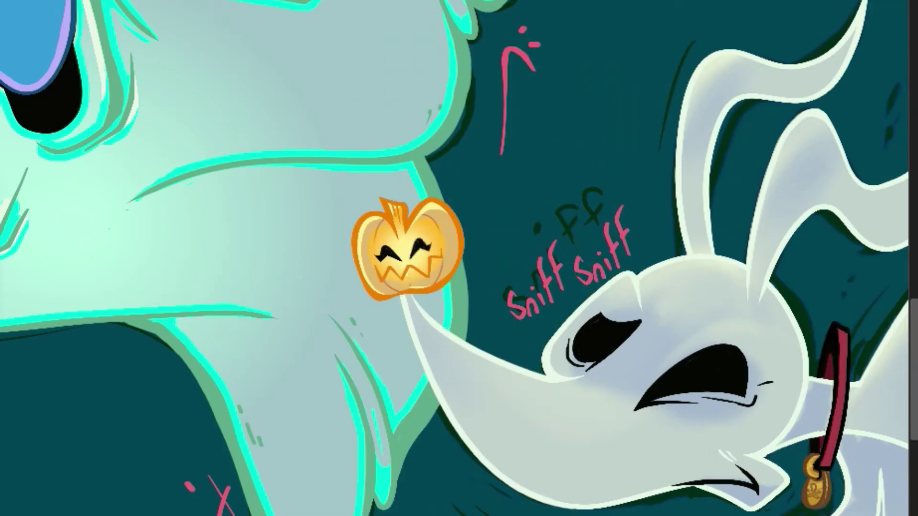
Ink short red accent strokes beneath the pumpkin nose and a curved double line along the dog's raised ear.
scroll(459, 258, up, 1)
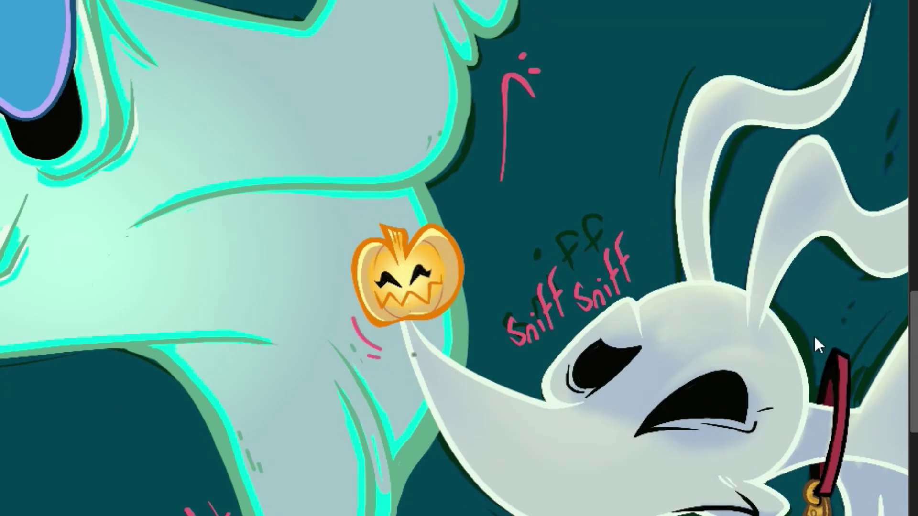
scroll(658, 326, up, 6)
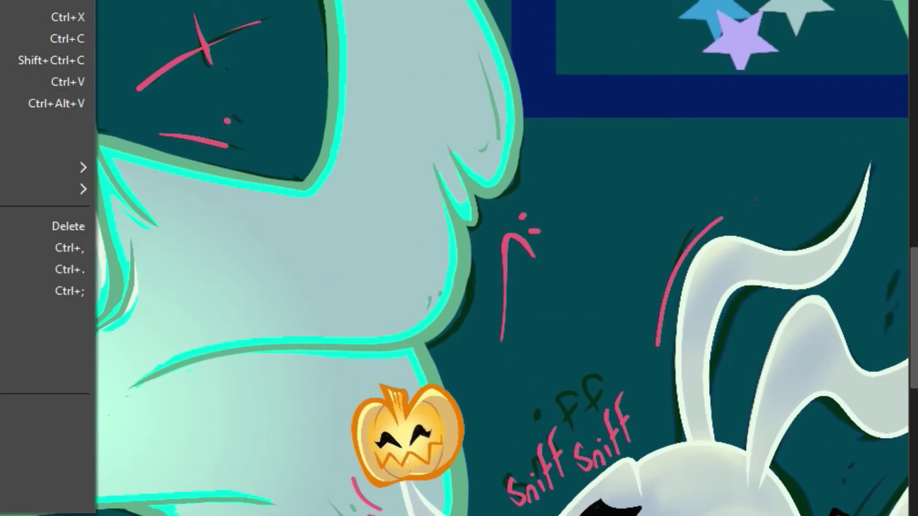
drag(661, 338, 706, 232)
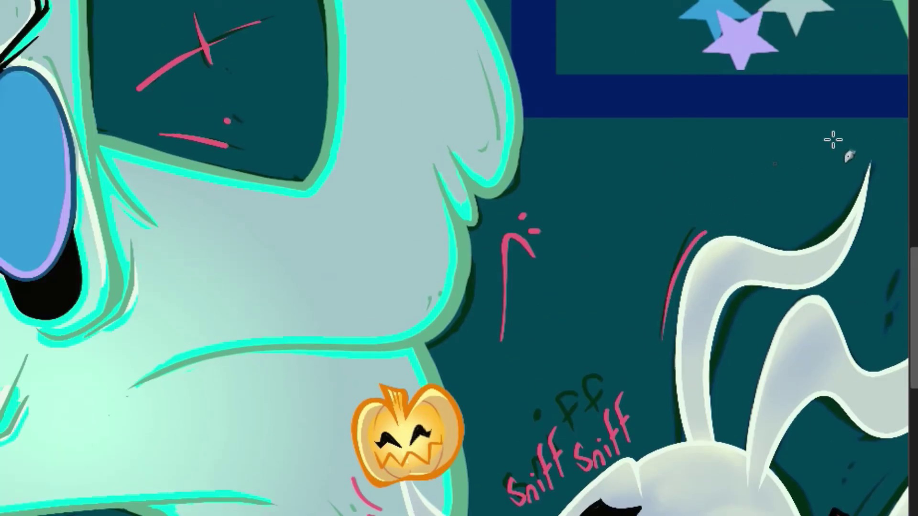
Ink a short red stroke crossing the accent line beside the dog's front raised ear.
scroll(833, 140, down, 1)
scroll(833, 140, up, 1)
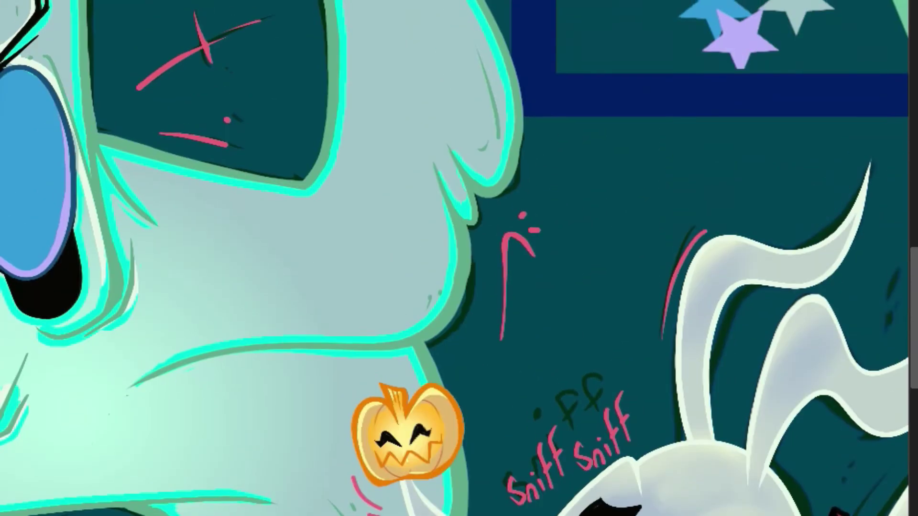
drag(916, 242, 917, 244)
drag(673, 271, 690, 283)
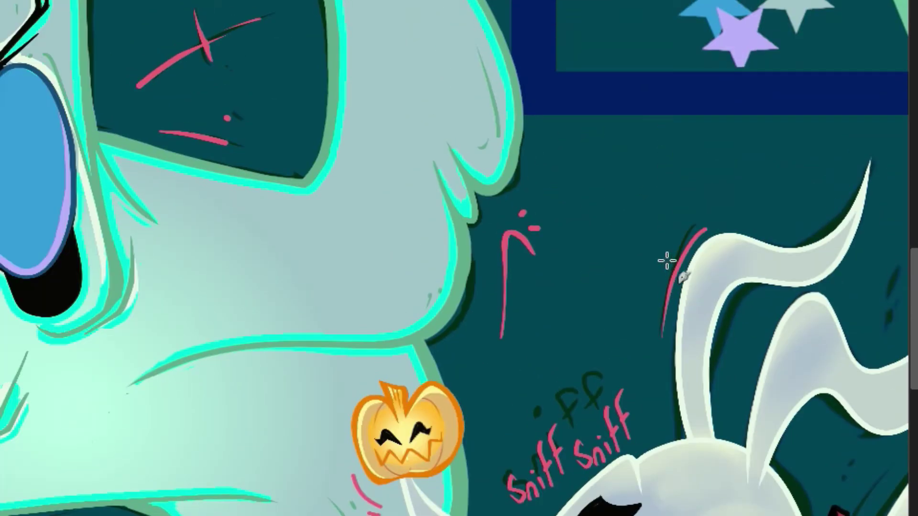
key(ctrl+z)
drag(669, 245, 677, 307)
key(ctrl+z)
key(ctrl+z)
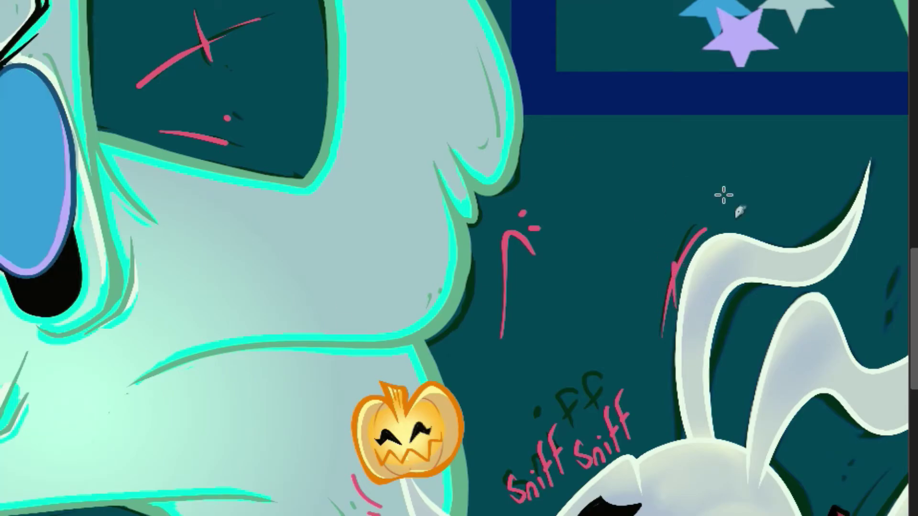
Ink two roughly parallel curved red accent lines beneath the dog's snout, over the sketched marks.
scroll(722, 195, down, 5)
scroll(916, 242, up, 1)
scroll(916, 242, down, 3)
scroll(916, 242, up, 5)
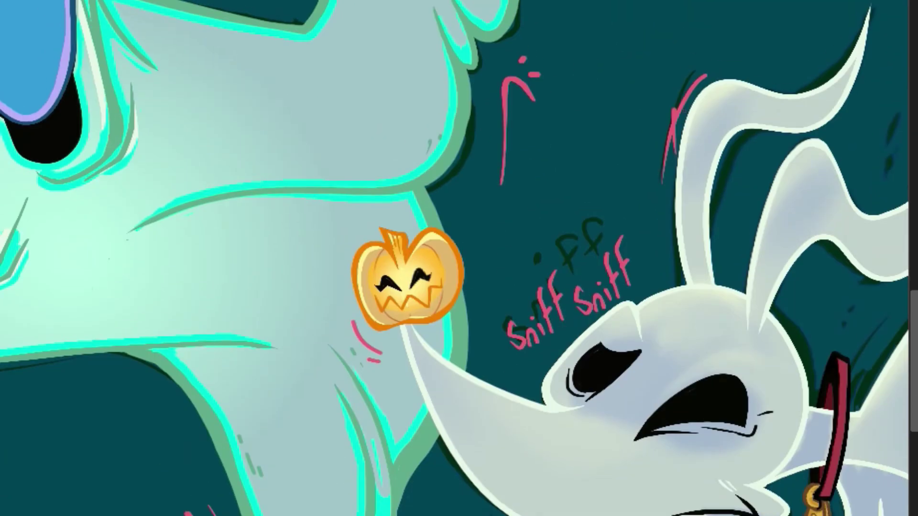
scroll(916, 242, down, 2)
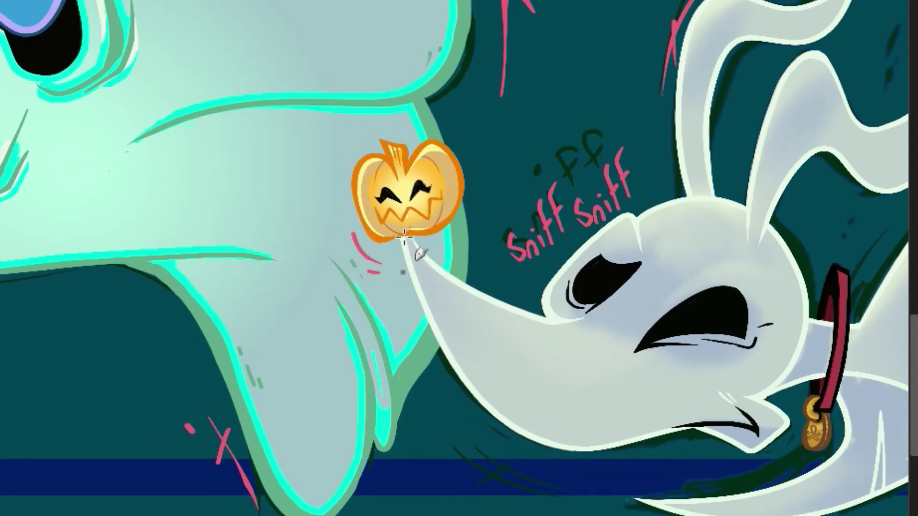
scroll(459, 258, up, 1)
scroll(458, 258, down, 3)
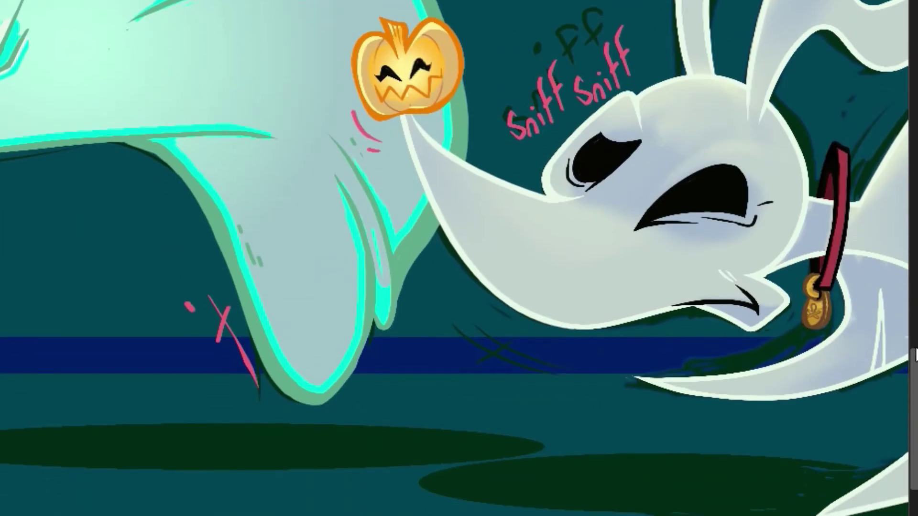
key(ctrl+z)
drag(449, 322, 557, 369)
key(ctrl+z)
drag(451, 320, 570, 382)
drag(477, 331, 562, 381)
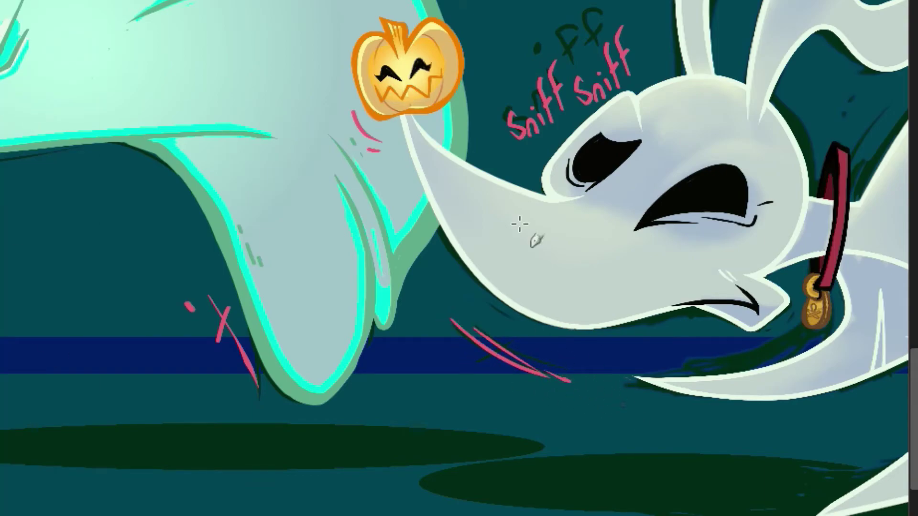
Cross the accent lines beneath the snout with a red stroke and add two small dashes beside them.
drag(468, 367, 520, 339)
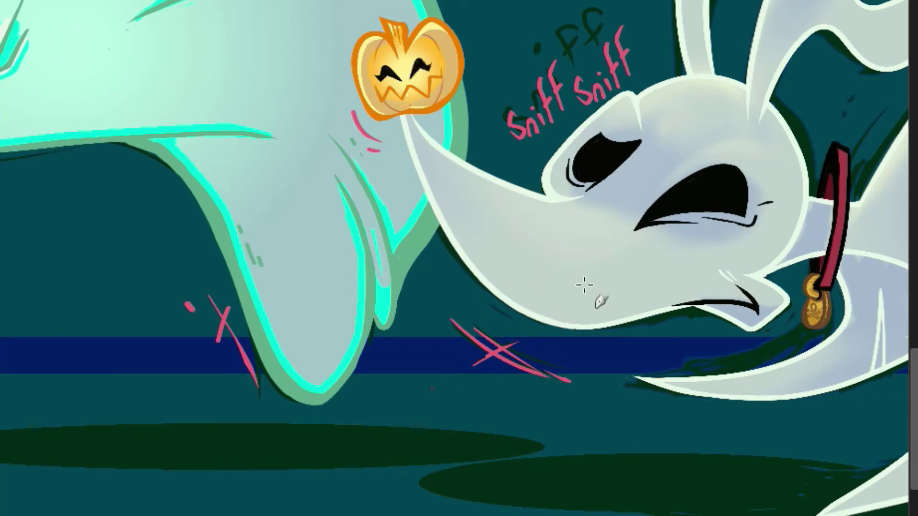
drag(533, 351, 539, 353)
drag(545, 358, 550, 359)
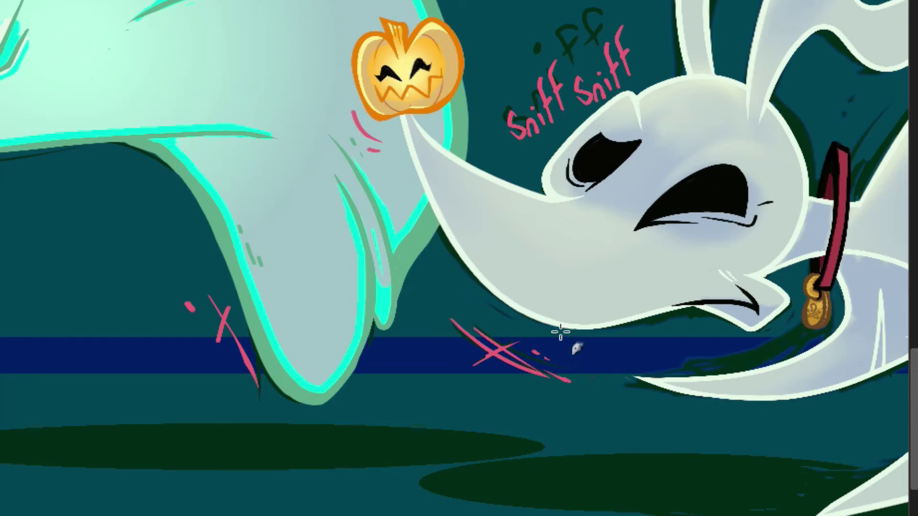
Ink a crossed red accent mark with two dots above it beside the dog's curled tail tip.
drag(592, 515, 717, 515)
drag(914, 419, 914, 363)
scroll(578, 162, up, 3)
mouse_move(539, 242)
mouse_down()
mouse_move(567, 182)
mouse_move(559, 207)
mouse_up()
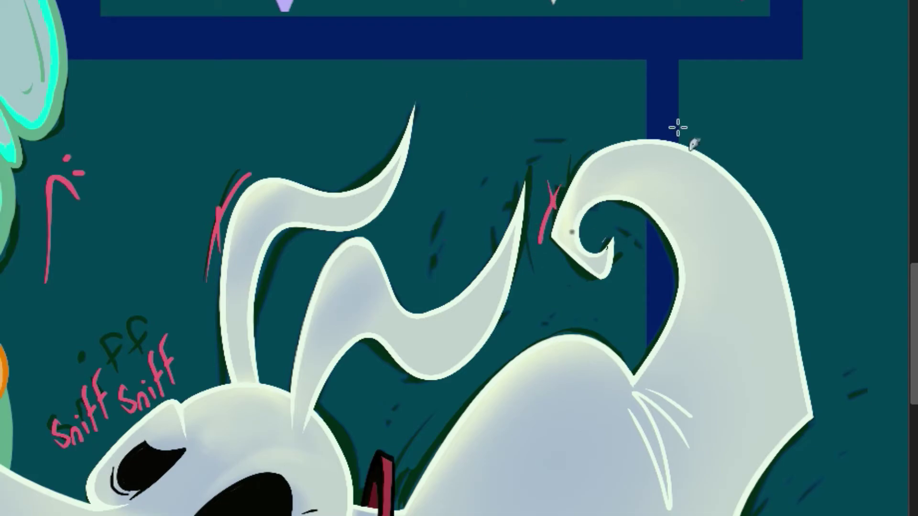
scroll(621, 110, down, 3)
click(555, 85)
click(563, 77)
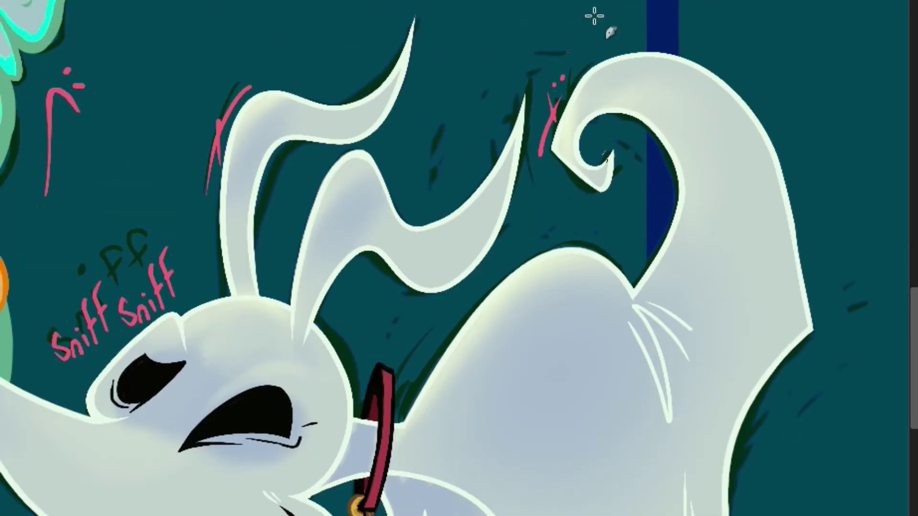
Add a red dot beside the crossed accent line at the dog's front ear.
scroll(594, 17, down, 4)
scroll(817, 225, up, 3)
scroll(426, 227, left, 5)
scroll(426, 227, down, 8)
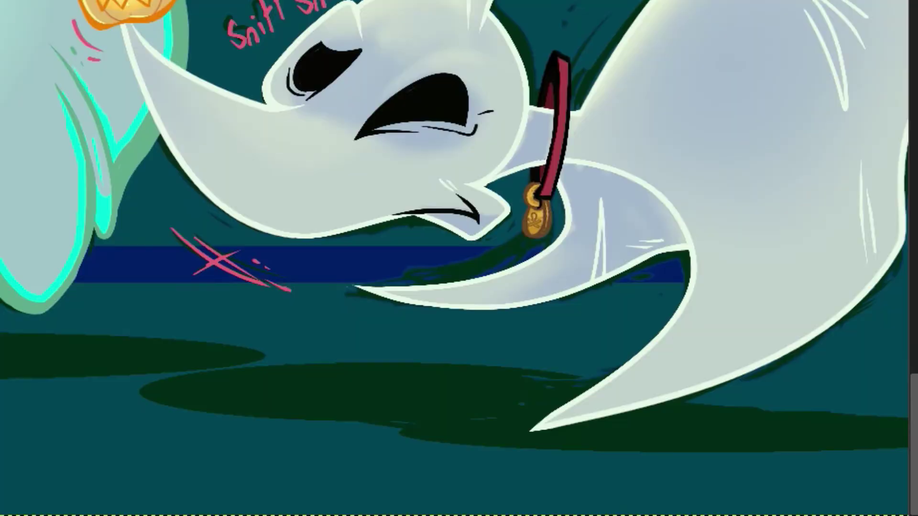
scroll(901, 289, up, 8)
click(373, 165)
Ink a curved red accent line along the bend of the dog's second ear and top it with two dots.
scroll(901, 290, down, 2)
drag(567, 177, 621, 200)
key(ctrl+z)
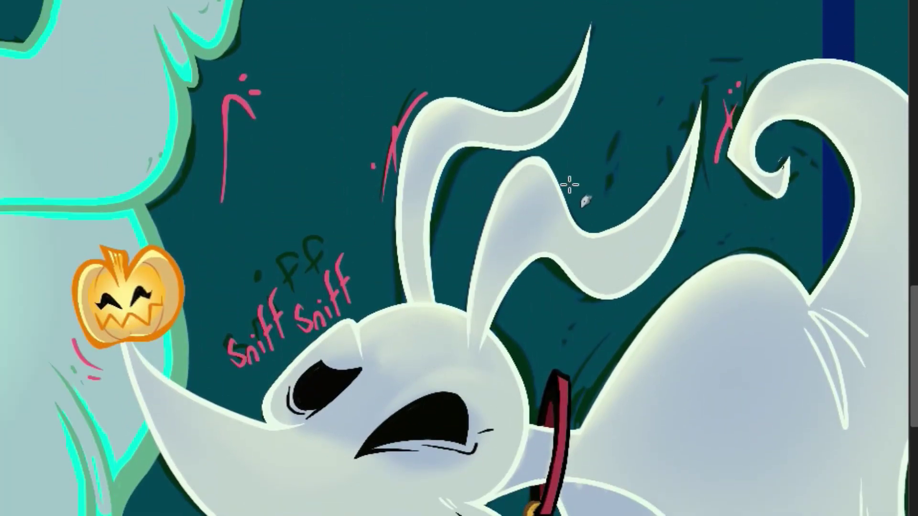
drag(568, 179, 615, 208)
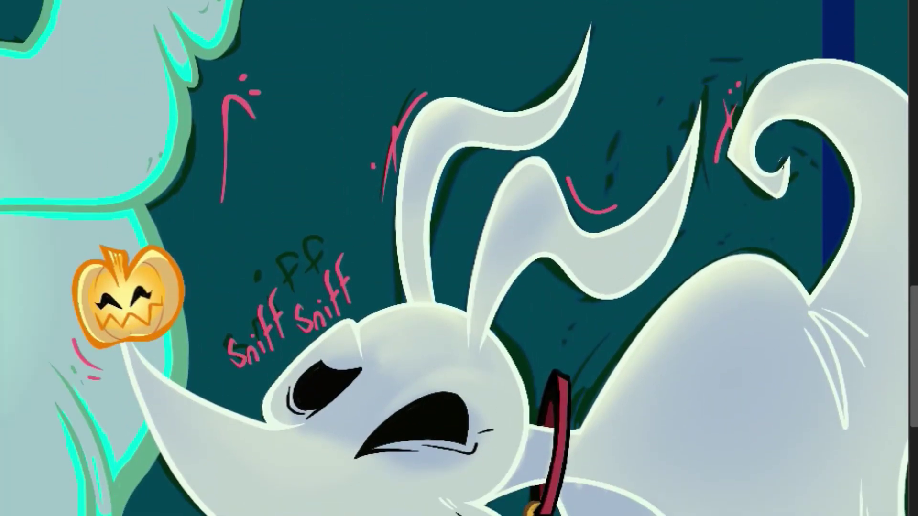
click(575, 177)
drag(570, 163, 571, 167)
Ink a jagged red zigzag accent with short strokes along the outer edge of the dog's rear body.
scroll(454, 258, down, 5)
scroll(454, 258, up, 4)
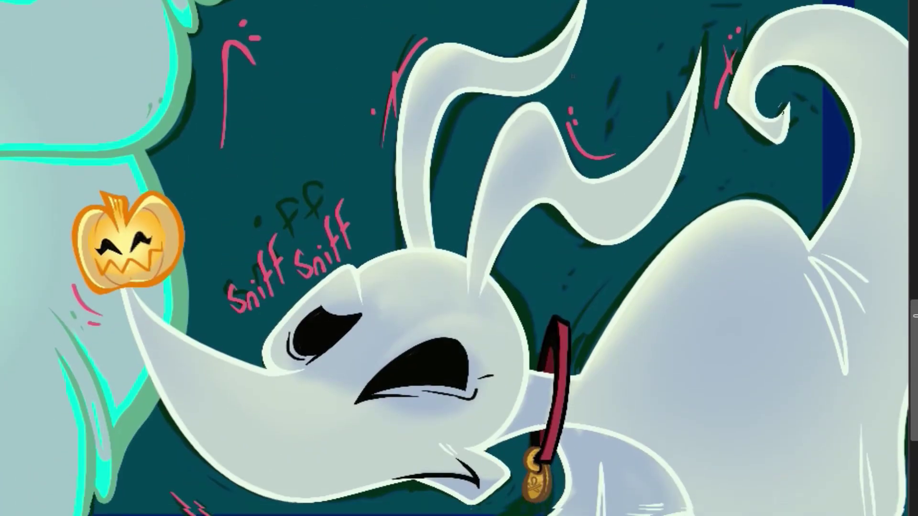
scroll(223, 233, down, 1)
scroll(619, 494, right, 4)
scroll(722, 324, down, 2)
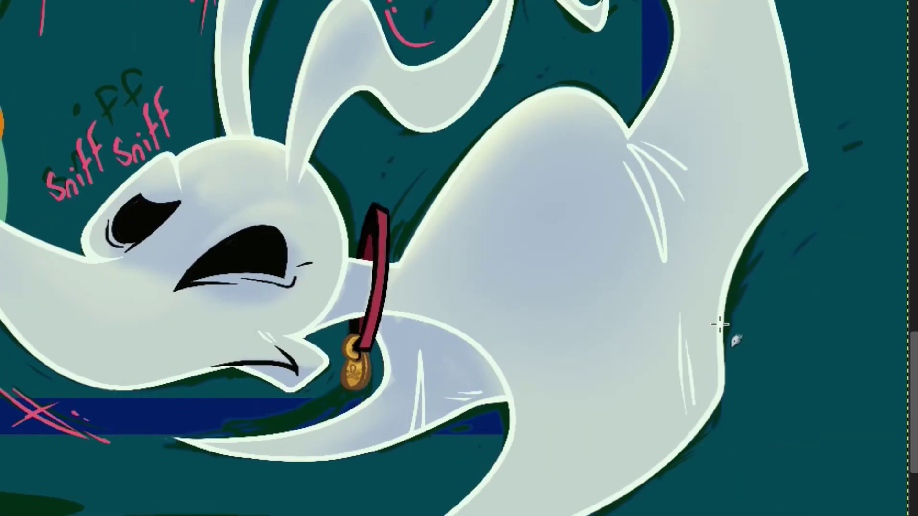
drag(708, 338, 745, 300)
drag(708, 325, 733, 301)
mouse_move(712, 304)
mouse_down()
mouse_move(737, 282)
mouse_move(741, 328)
mouse_move(802, 294)
mouse_move(908, 122)
mouse_up()
key(ctrl+z)
key(Escape)
key(ctrl+z)
key(ctrl+z)
mouse_move(738, 311)
mouse_down()
mouse_move(812, 253)
mouse_move(812, 242)
mouse_up()
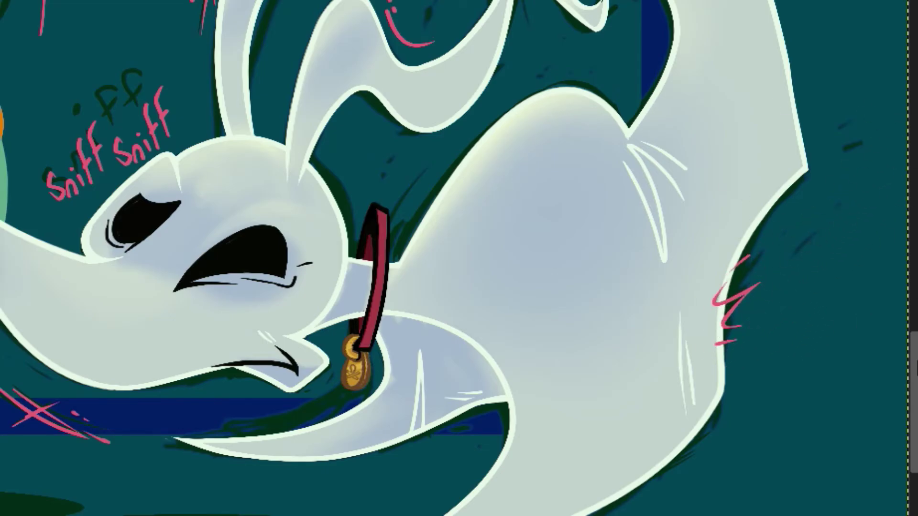
Add two short red dashes beside the pointed corner below the dog's tail and a dot near the zigzag accent.
scroll(806, 289, up, 3)
click(0, 0)
click(0, 0)
mouse_move(795, 311)
mouse_down()
mouse_move(819, 290)
mouse_move(817, 270)
mouse_up()
click(0, 0)
click(0, 0)
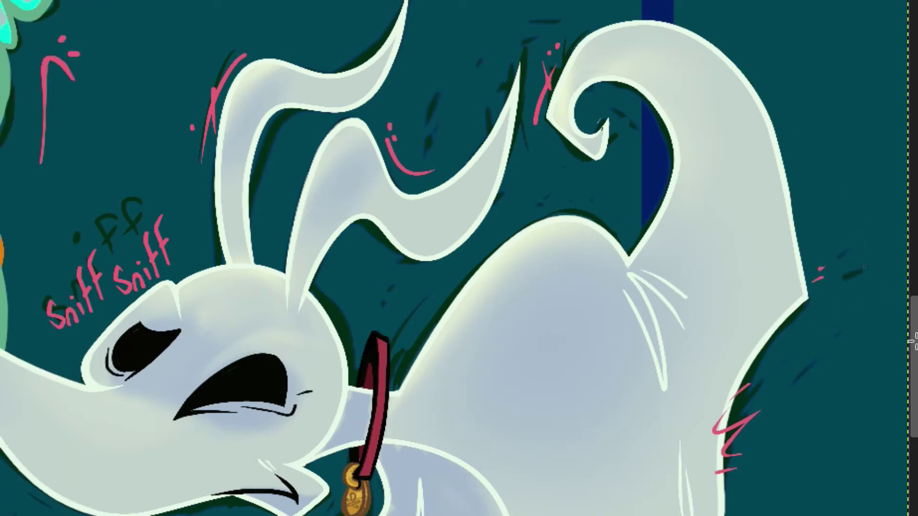
drag(913, 341, 914, 432)
click(754, 303)
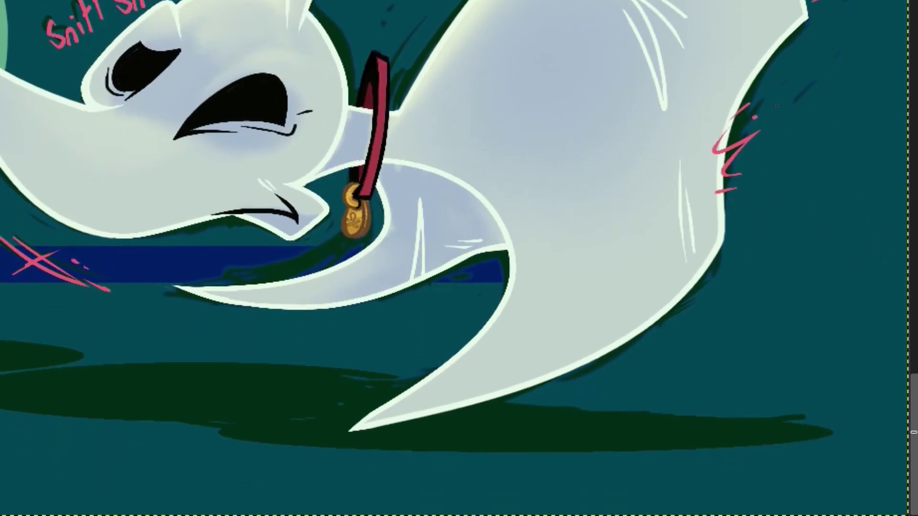
Ink a small red V-shaped accent and two dots above the dog's collar.
scroll(395, 230, up, 7)
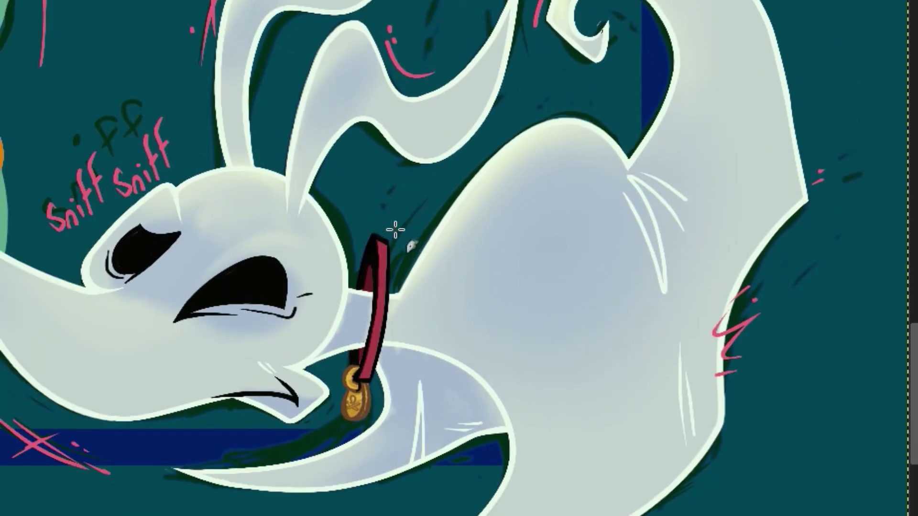
drag(395, 230, 416, 231)
click(365, 220)
click(377, 222)
Ink a crossed red accent mark in the inner bend between the dog's front limb and lower body.
scroll(375, 138, left, 8)
scroll(779, 320, down, 5)
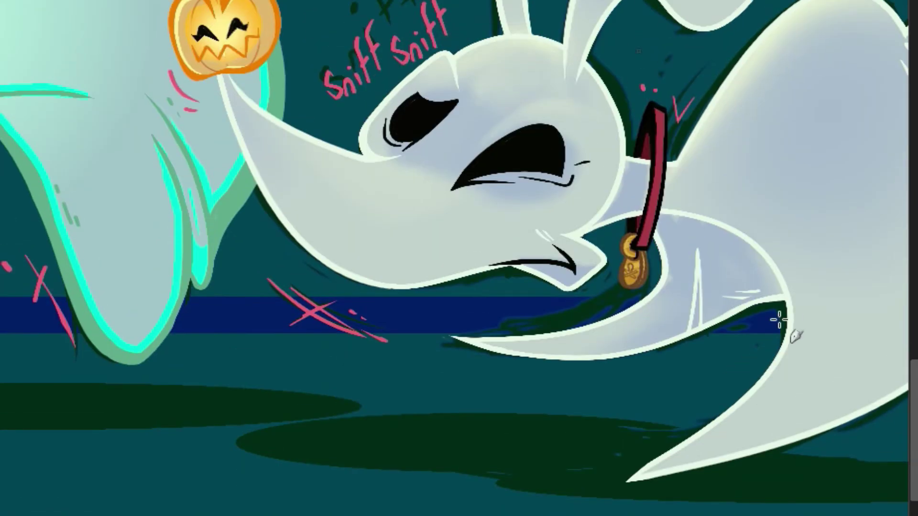
drag(755, 375, 769, 284)
mouse_move(754, 376)
mouse_down()
mouse_move(789, 316)
mouse_move(780, 281)
mouse_up()
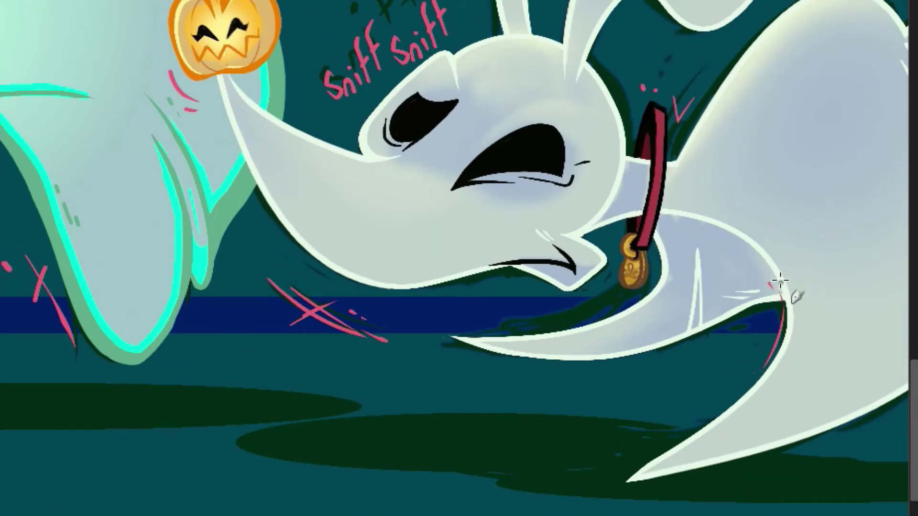
drag(748, 360, 755, 354)
key(ctrl+z)
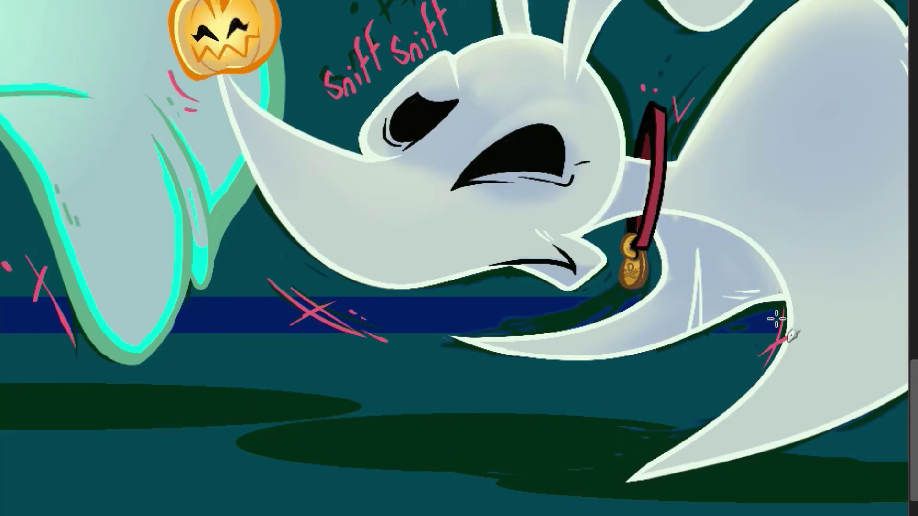
Try a curved red outline with small dots around the first "Sniff" lettering.
scroll(459, 258, up, 3)
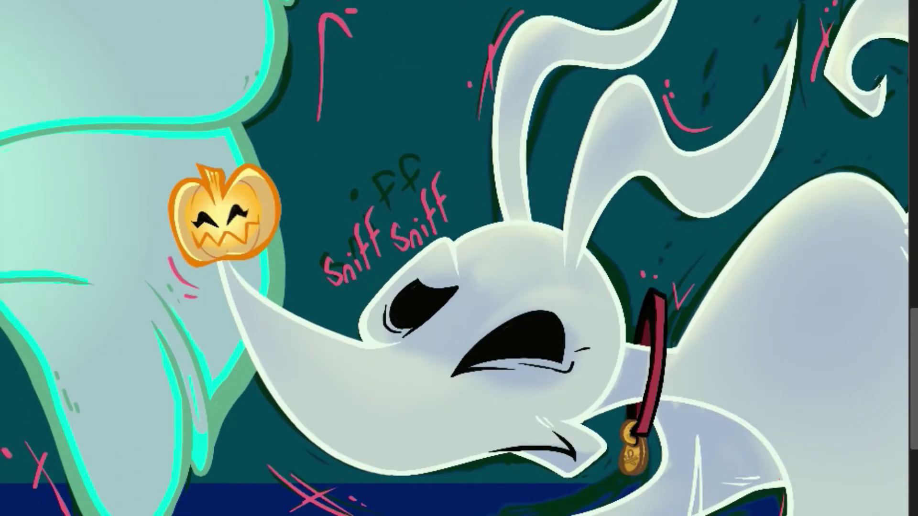
scroll(397, 249, up, 1)
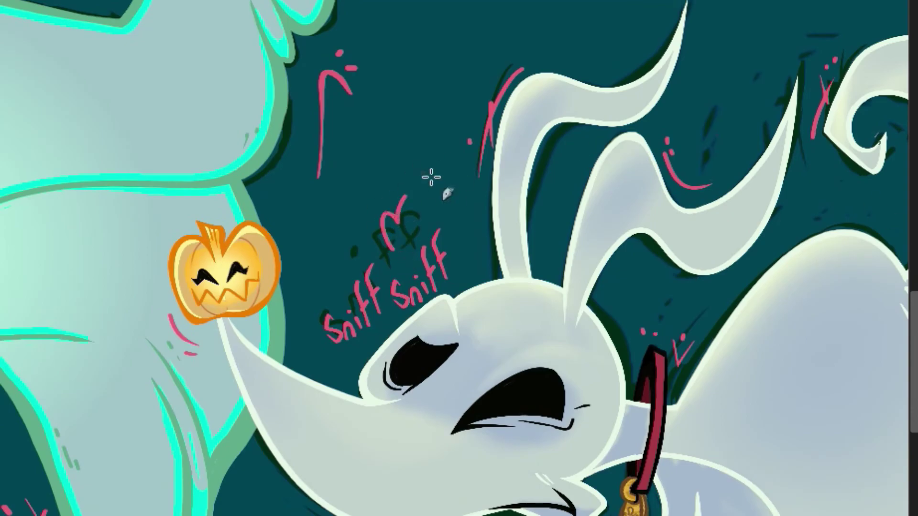
mouse_move(327, 361)
mouse_down()
mouse_move(371, 222)
mouse_move(400, 197)
mouse_move(359, 266)
mouse_up()
key(ctrl+z)
key(ctrl+z)
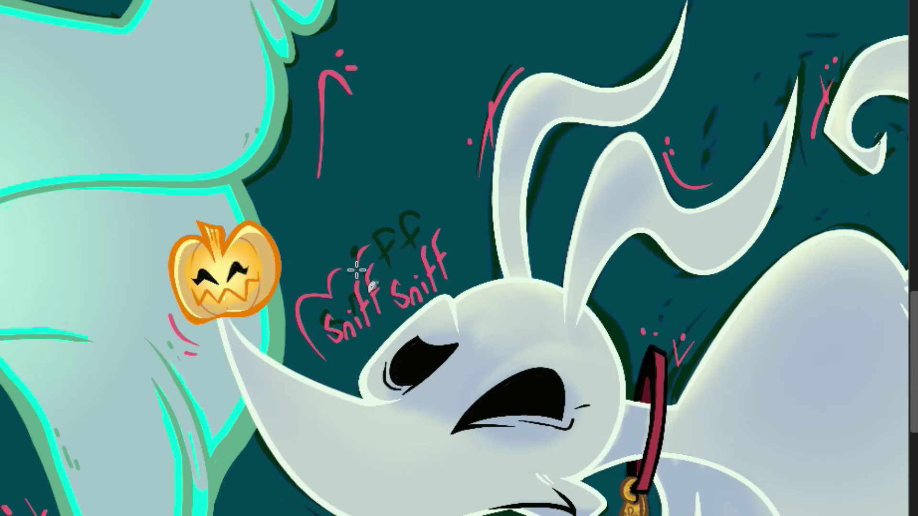
key(ctrl+z)
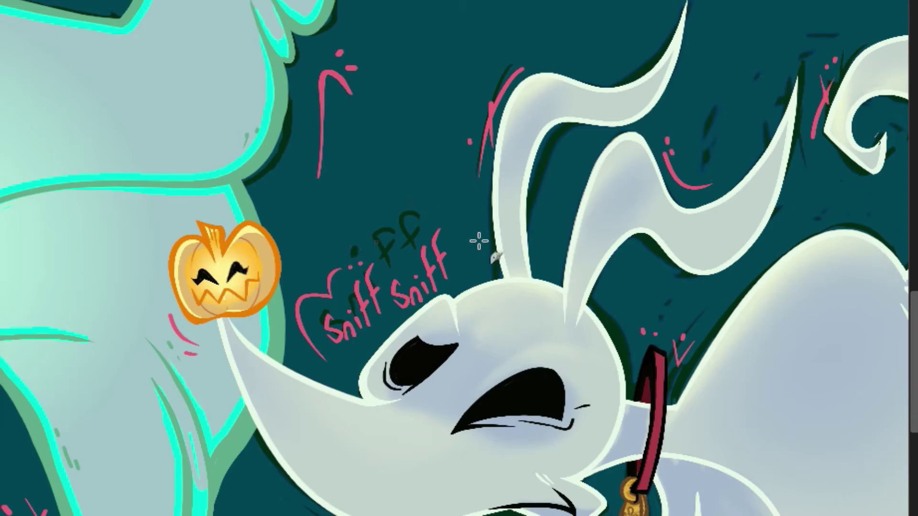
Try a wavy red outline with accent dots above the second "Sniff" lettering.
mouse_move(462, 276)
mouse_down()
mouse_move(393, 240)
mouse_move(450, 221)
mouse_up()
key(ctrl+z)
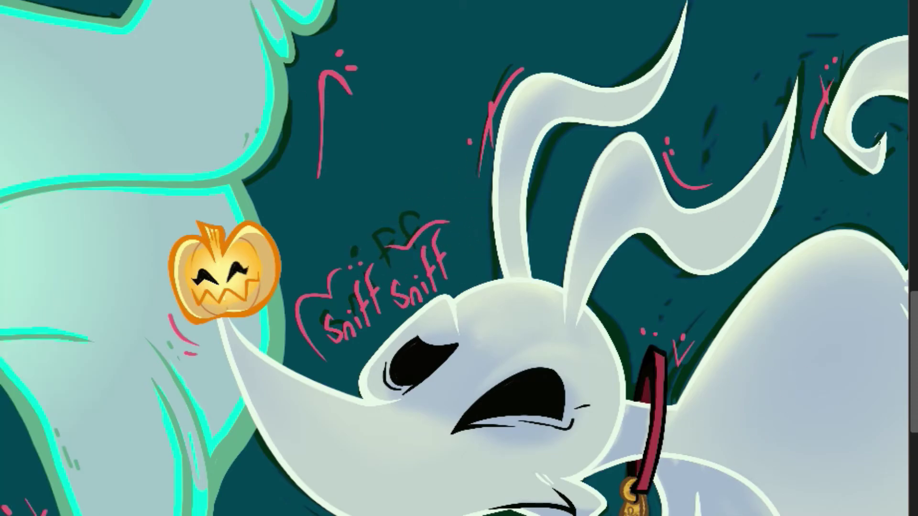
click(458, 234)
click(461, 241)
drag(464, 246, 468, 264)
key(ctrl+z)
drag(300, 347, 333, 355)
key(ctrl+z)
Examine the whole illustration, checking the red accents around the ghost, the dog and the speech bubble.
key(shift+ctrl+j)
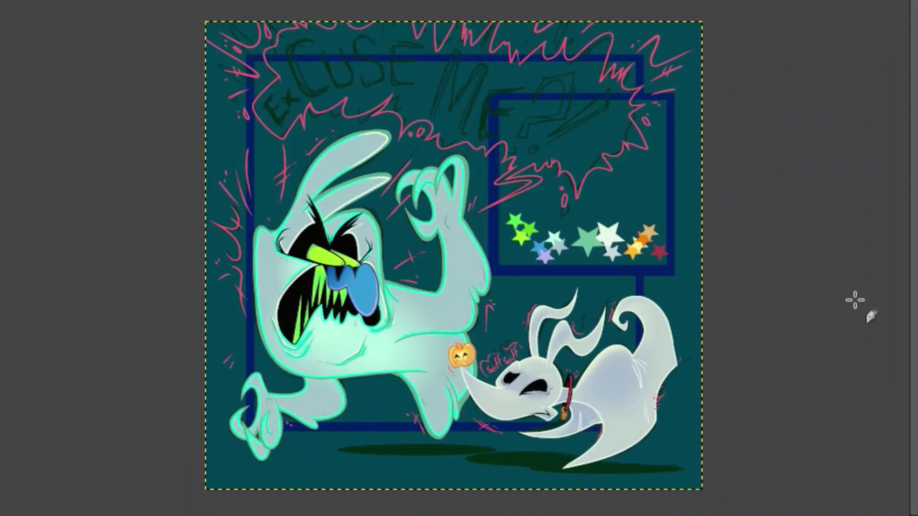
key(plus)
key(plus)
scroll(198, 94, down, 3)
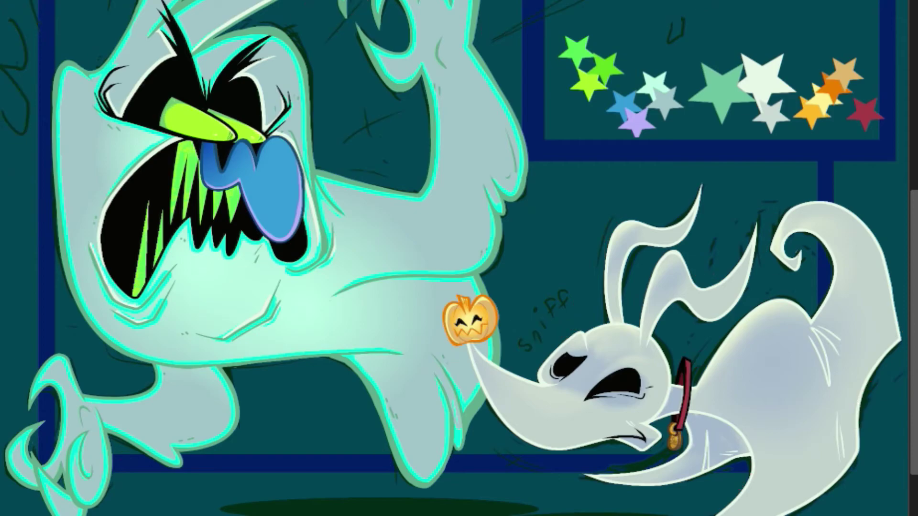
scroll(459, 258, right, 1)
scroll(459, 259, down, 1)
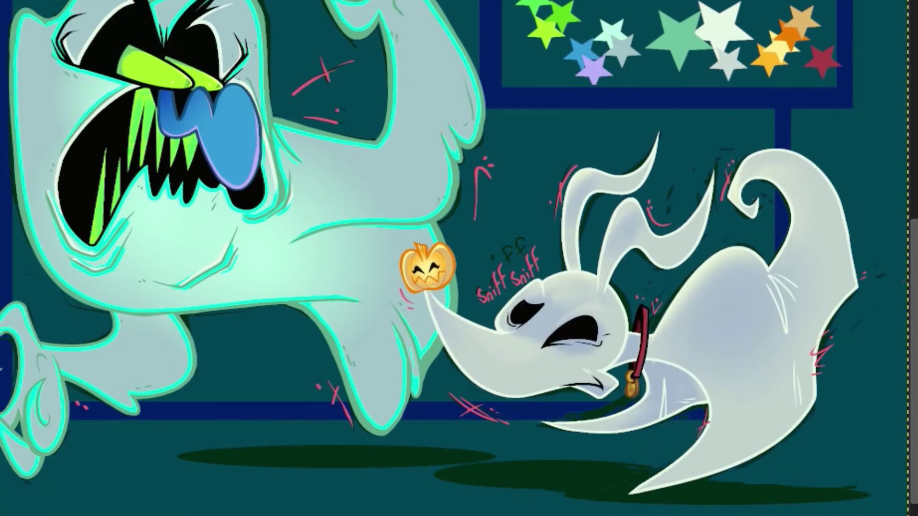
scroll(459, 258, up, 8)
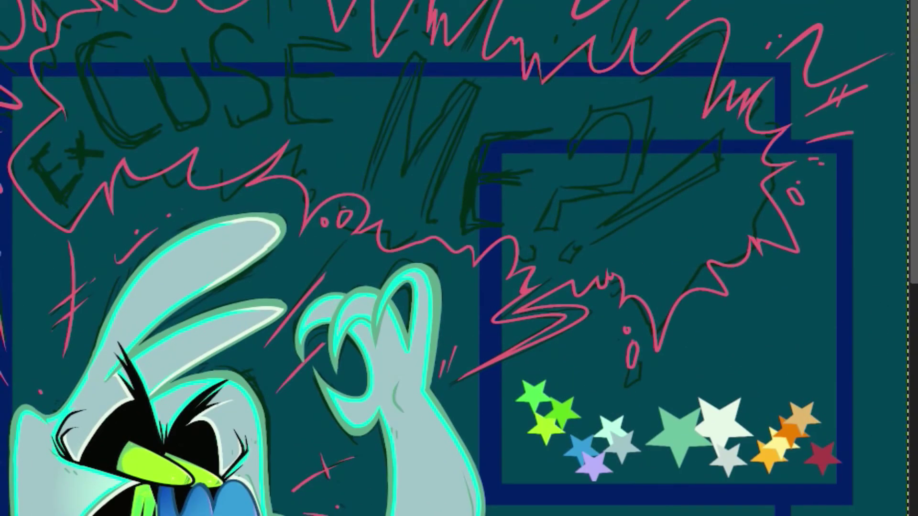
scroll(157, 434, down, 2)
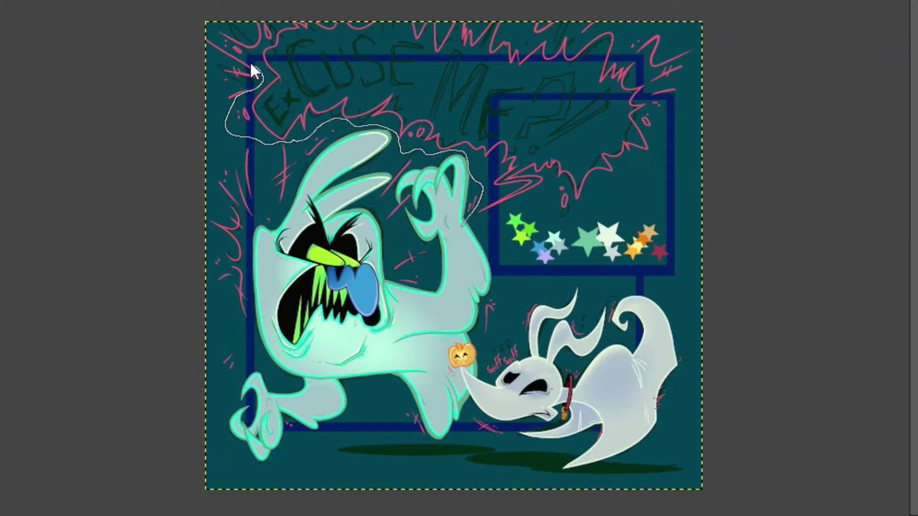
Make a freehand selection around the ghost, the dog and their accent marks, leaving out the jagged speech bubble.
mouse_move(188, 31)
mouse_down()
mouse_move(509, 489)
mouse_move(732, 367)
mouse_move(466, 224)
mouse_up()
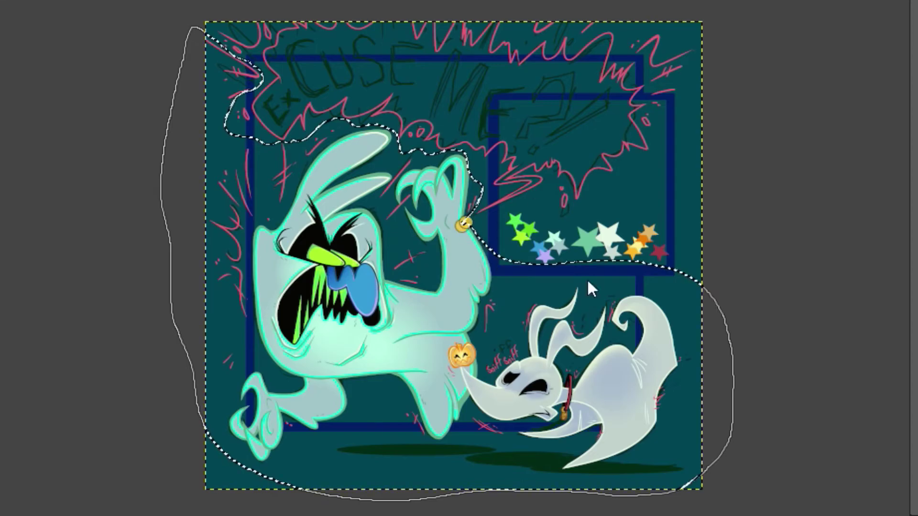
key(Return)
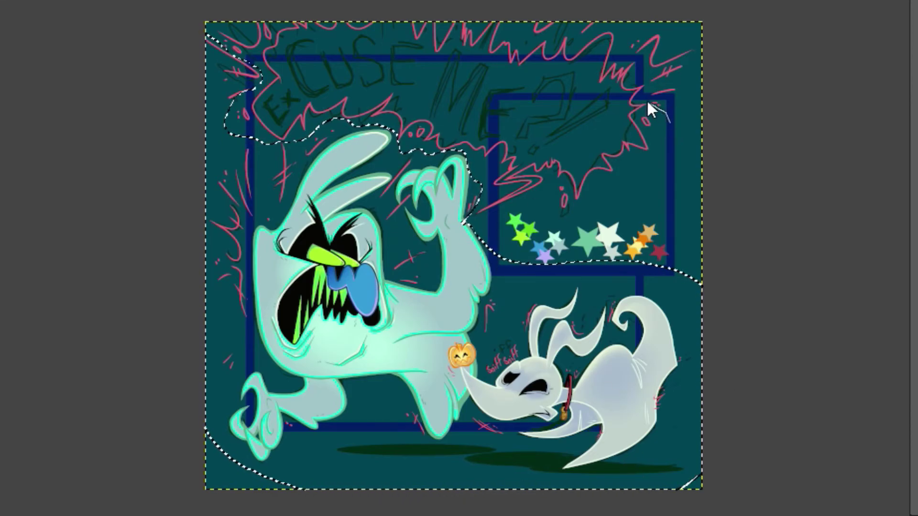
Add the accent marks outside the speech bubble's upper corners and upper edge to the freehand selection.
drag(707, 66, 670, 122)
key(Return)
mouse_move(531, 3)
mouse_down()
mouse_move(582, 38)
mouse_move(511, 7)
mouse_up()
key(Return)
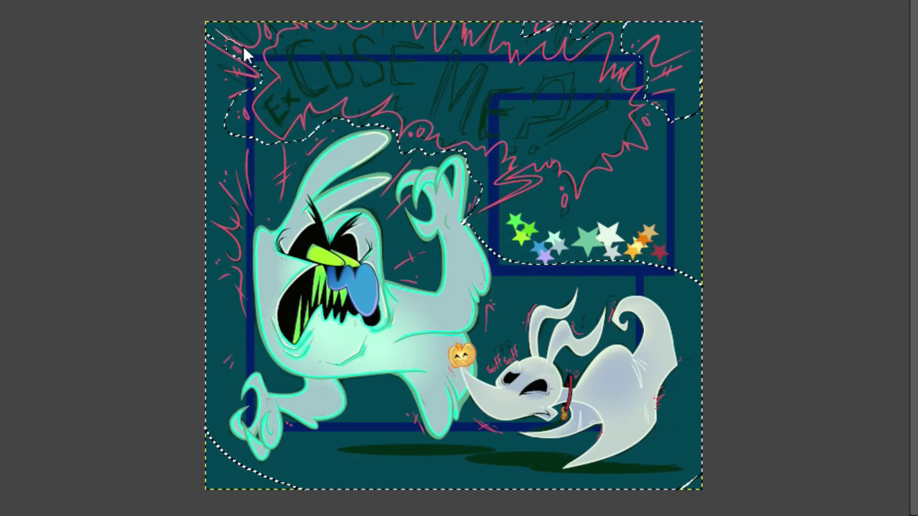
drag(263, 3, 217, 28)
key(alt+e)
key(Escape)
key(Return)
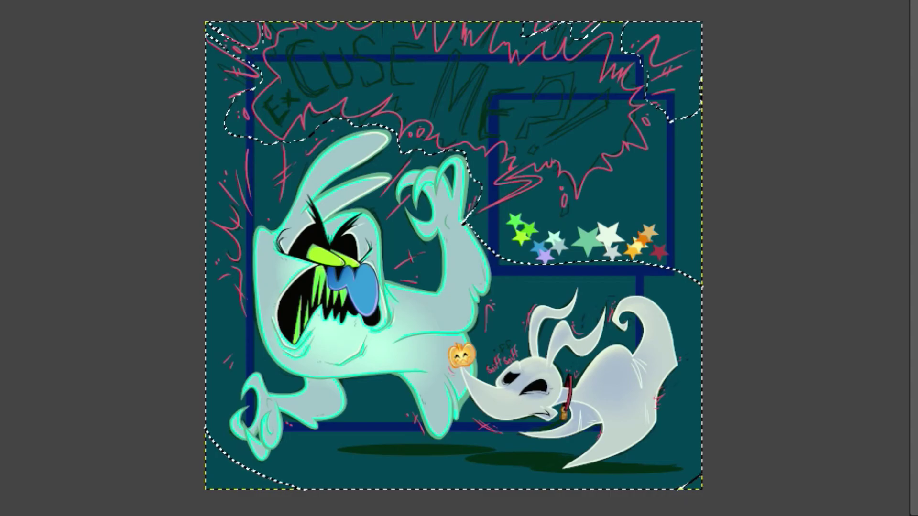
Darken the selected red accent marks with Brightness-Contrast, lowering the brightness and adjusting the contrast.
click(93, 92)
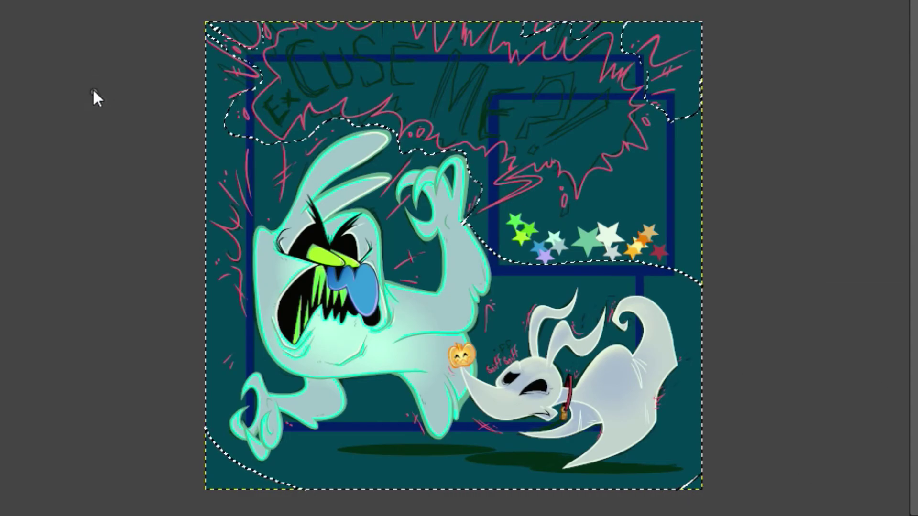
click(845, 132)
drag(844, 136, 758, 132)
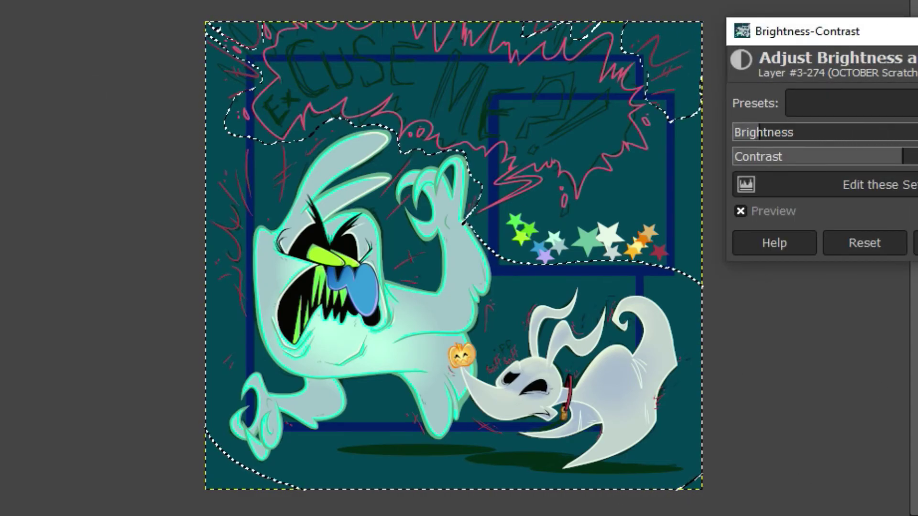
drag(903, 158, 861, 157)
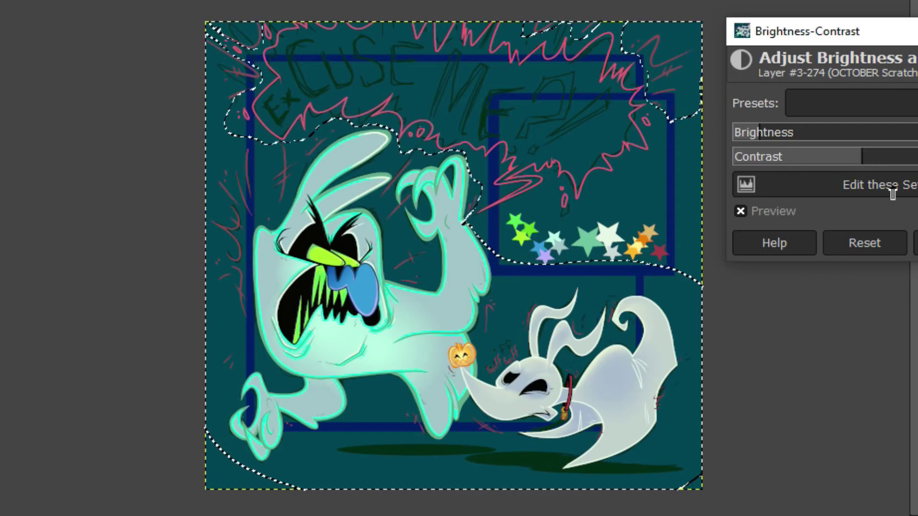
Shift the hue of the selected accent marks to purple with Hue-Chroma and clear the selection.
click(29, 0)
click(101, 1)
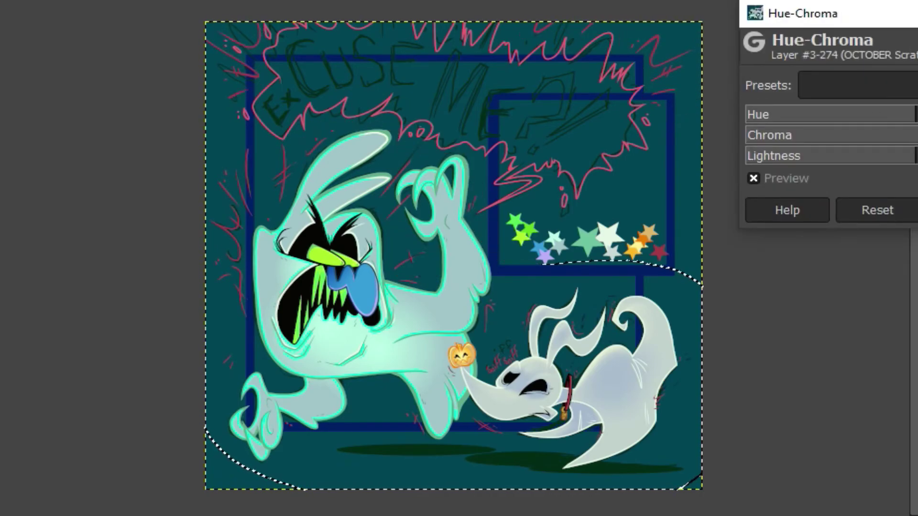
drag(917, 109, 849, 109)
key(Return)
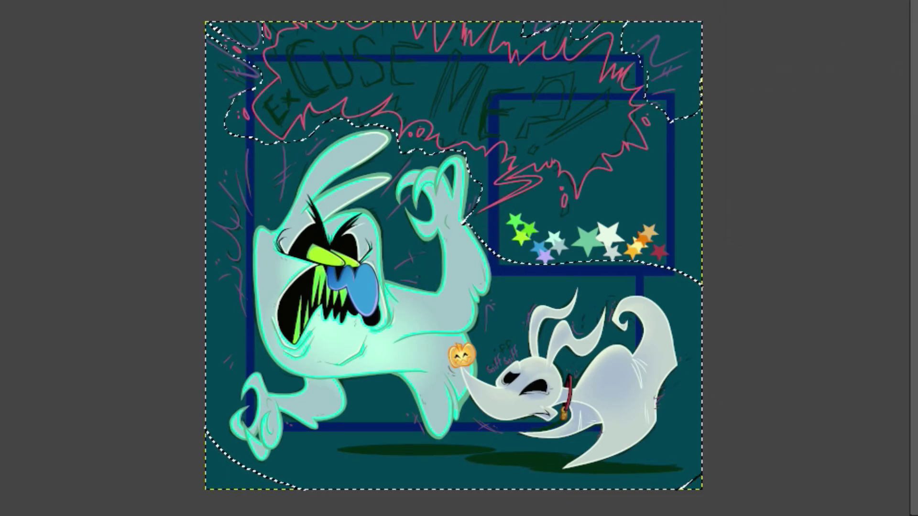
key(ctrl+shift+a)
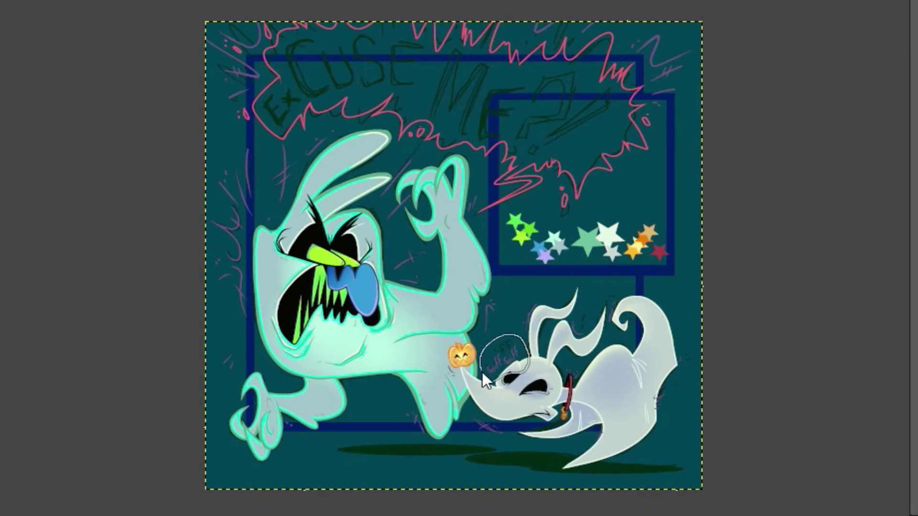
Recolour the selected "Sniff Sniff" lettering pinkish red on a new layer set to Clip to backdrop, and merge it down.
key(ctrl+shift+n)
click(503, 245)
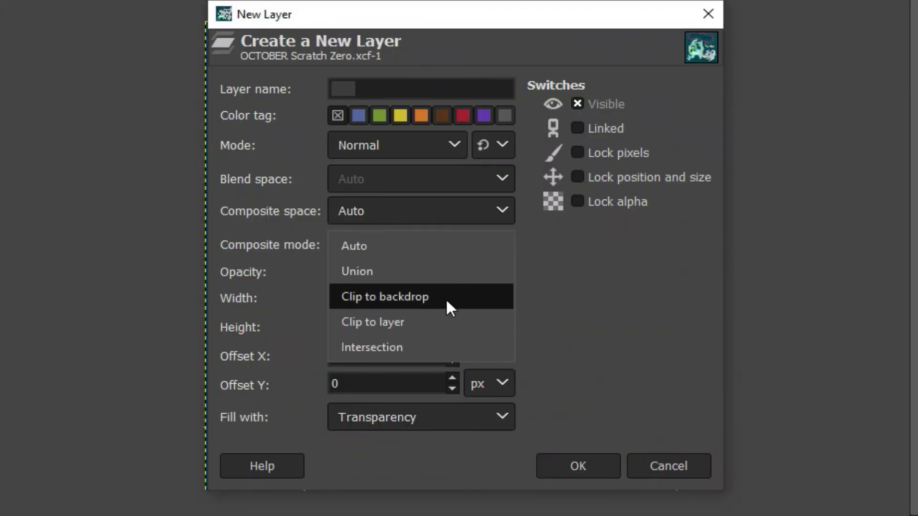
click(446, 298)
click(578, 466)
click(502, 352)
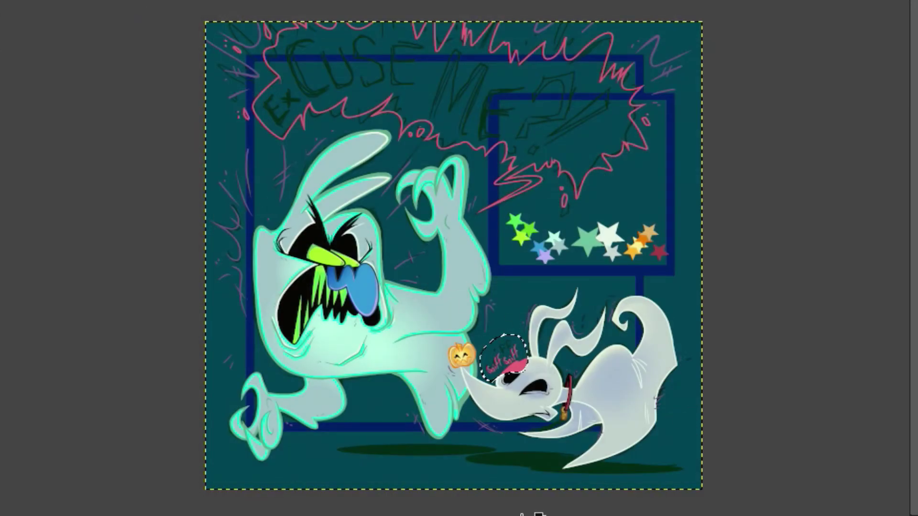
click(10, 1)
click(53, 25)
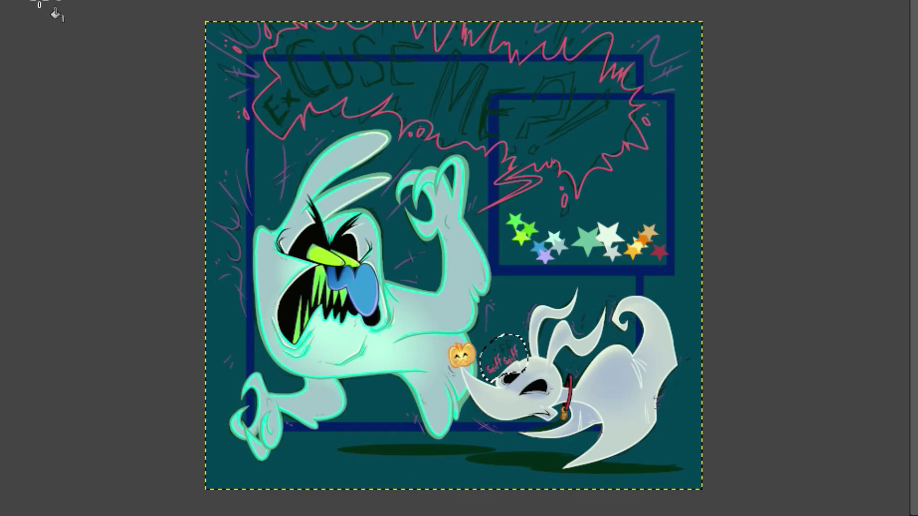
click(24, 0)
click(43, 0)
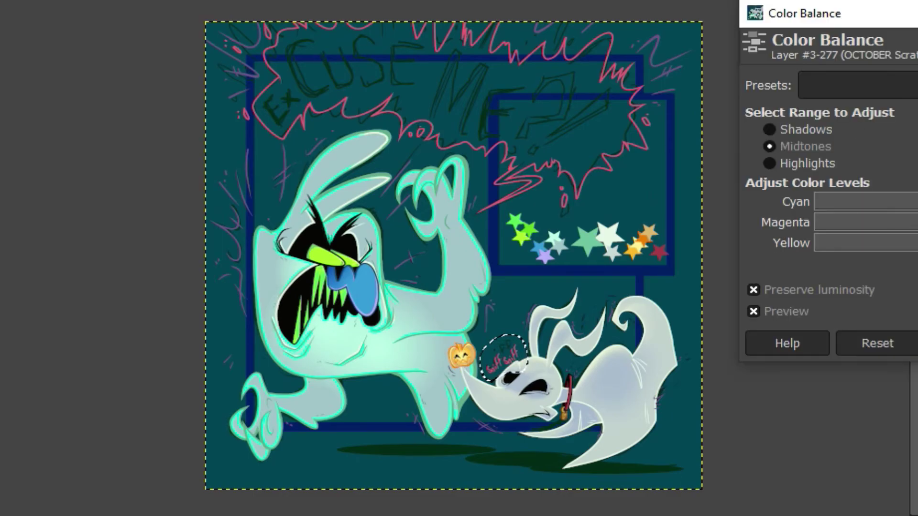
key(Escape)
Shift the "Sniff Sniff" lettering's hue to orange with Hue-Chroma and clear the selection.
click(24, 0)
click(43, 0)
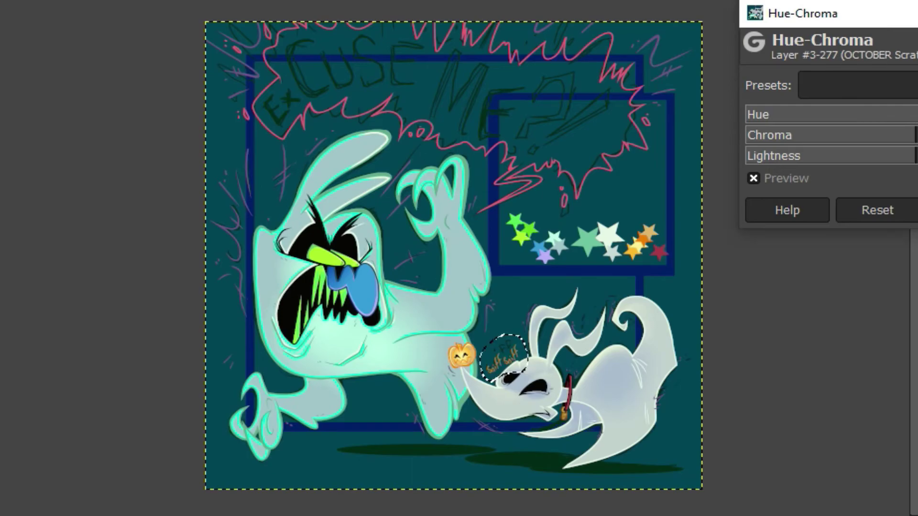
key(Return)
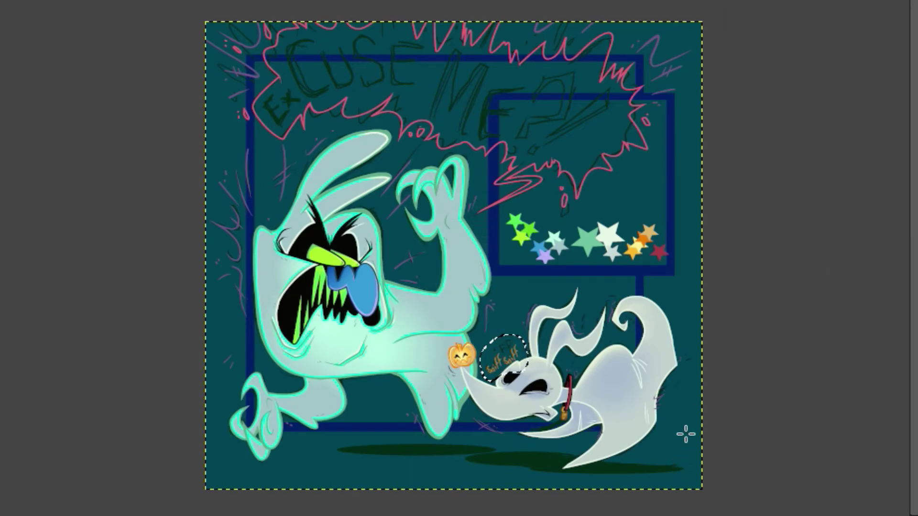
key(ctrl+shift+a)
Make a freehand selection around the ghost dog and its accent marks, and add a new layer.
mouse_move(457, 361)
mouse_down()
mouse_move(466, 460)
mouse_move(724, 479)
mouse_up()
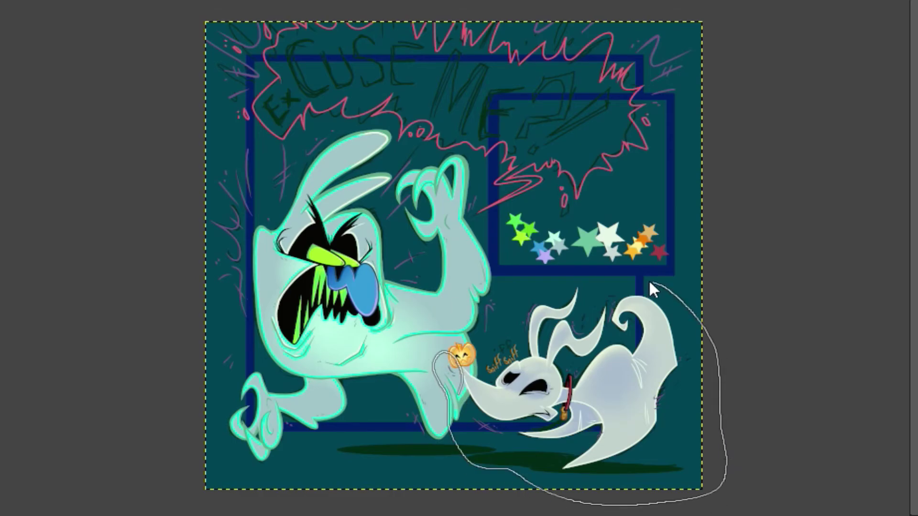
key(Return)
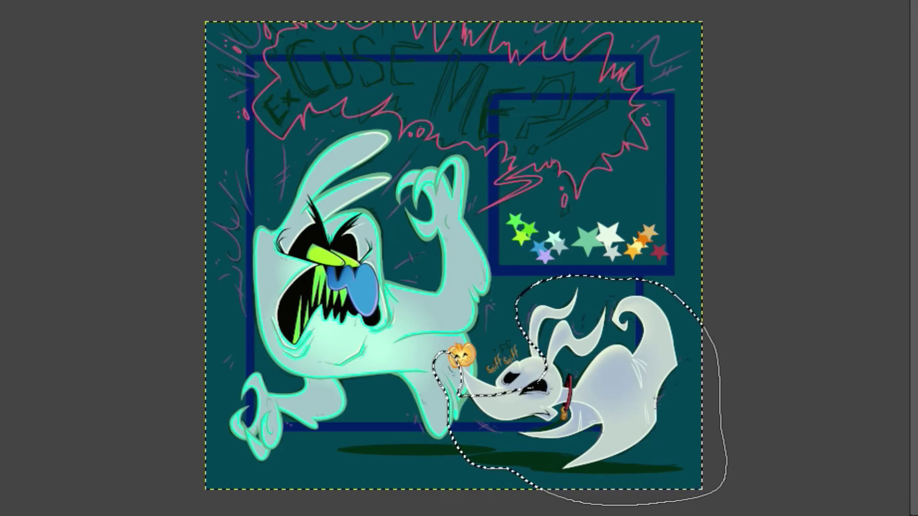
key(shift+ctrl+n)
key(Return)
Try filling the selected ghost dog area with a dark brown-black colour.
key(shift+b)
click(624, 370)
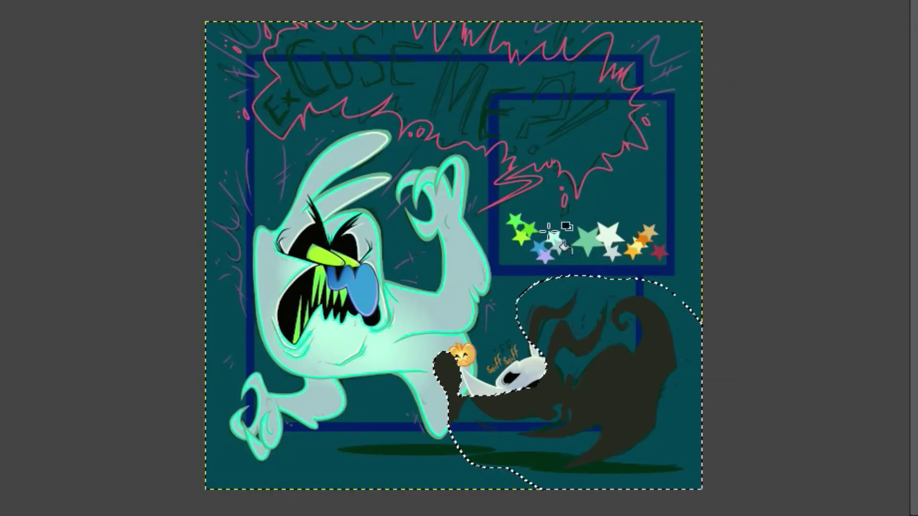
key(ctrl+z)
key(Escape)
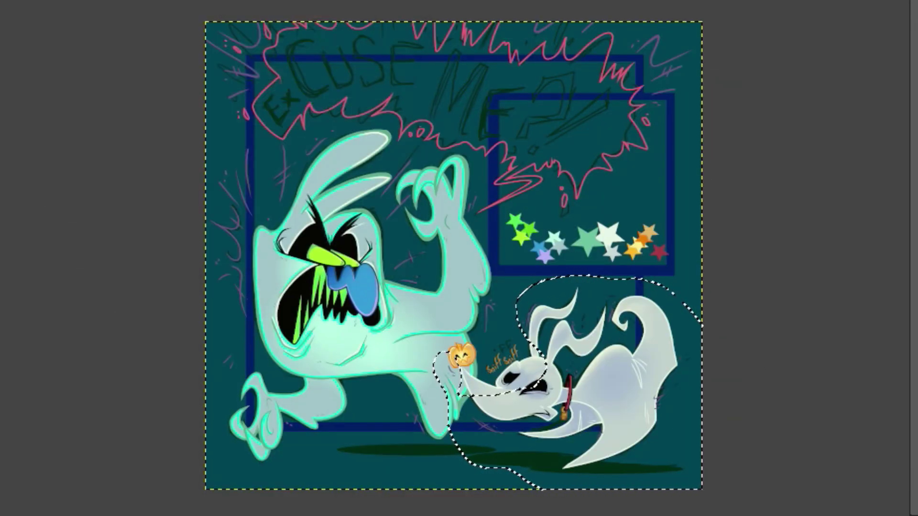
Fill the selected dog area with the orange b98324, clear the selection and merge the layer down to recolour the accents.
click(638, 420)
key(ctrl+shift+a)
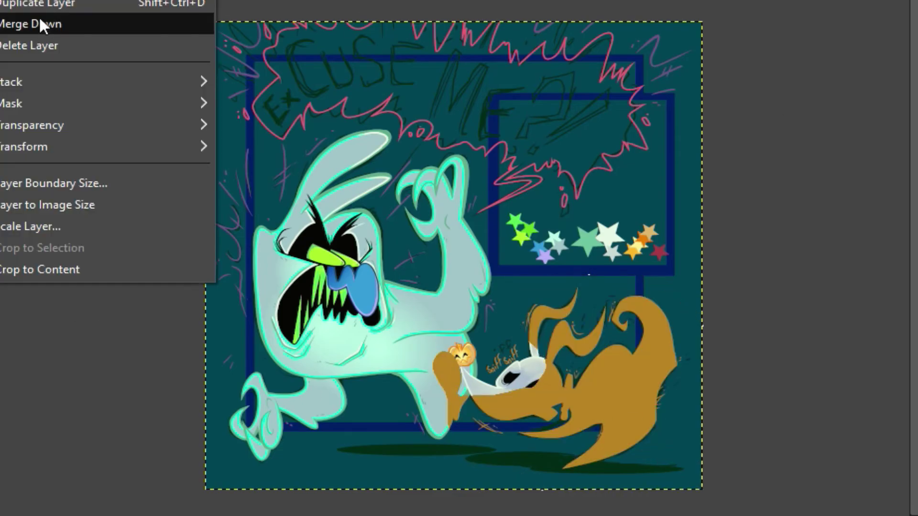
click(41, 25)
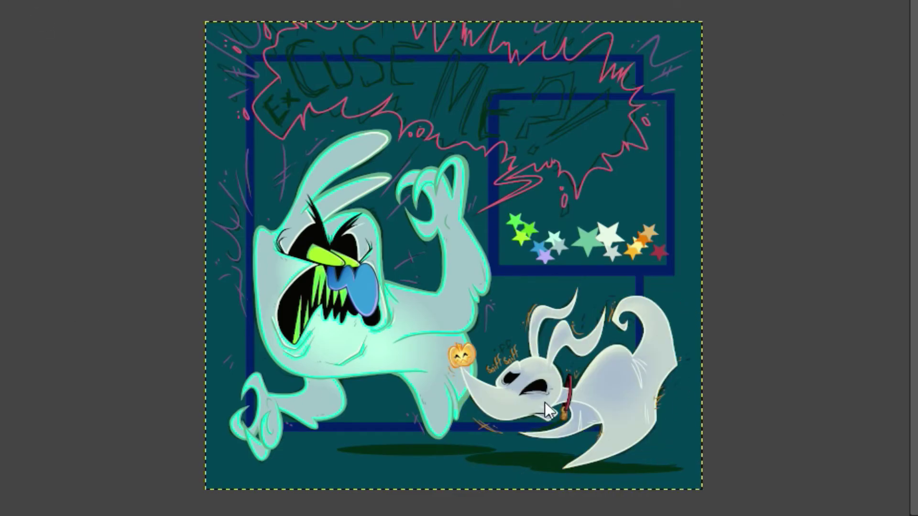
key(Delete)
Select the accents above the dog and below its snout, and adjust their hue with Hue-Saturation.
drag(627, 276, 531, 286)
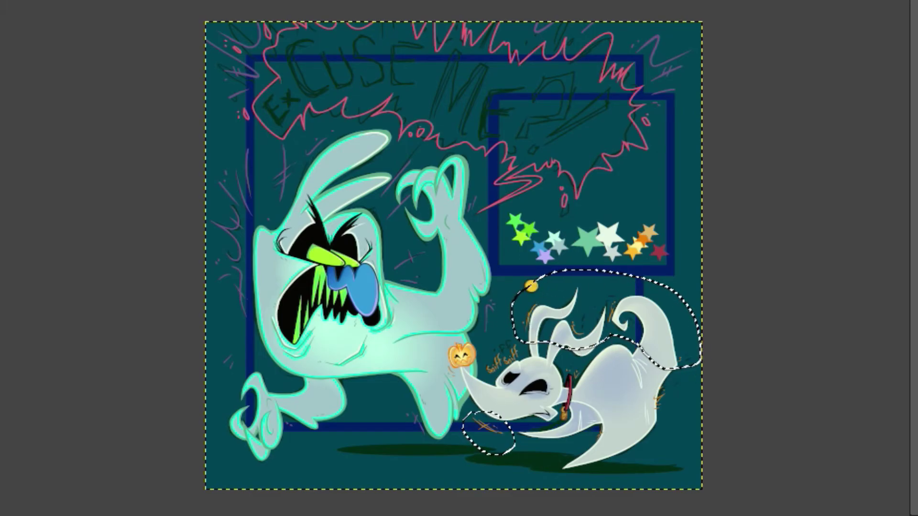
click(24, 1)
click(92, 5)
drag(871, 318, 917, 318)
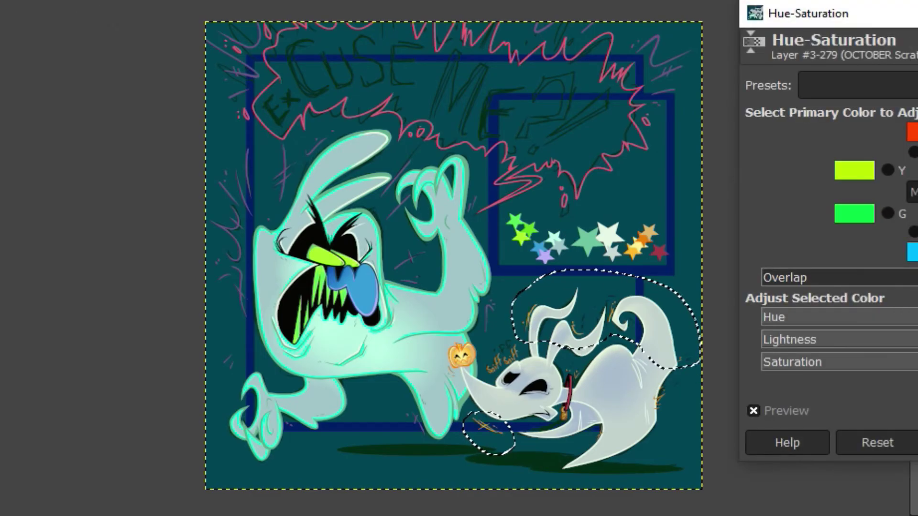
key(Return)
Reduce the lightness of the selected accents around the dog with Hue-Chroma.
click(23, 1)
click(94, 1)
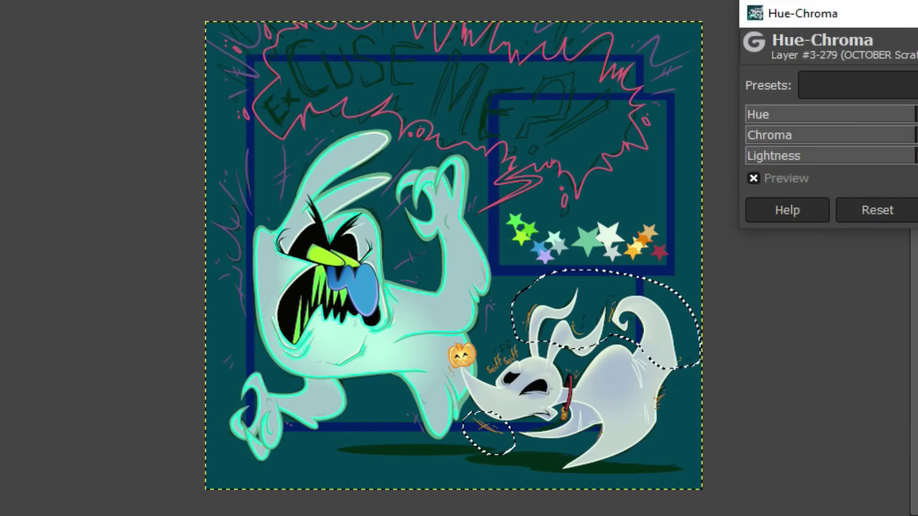
drag(849, 157, 894, 157)
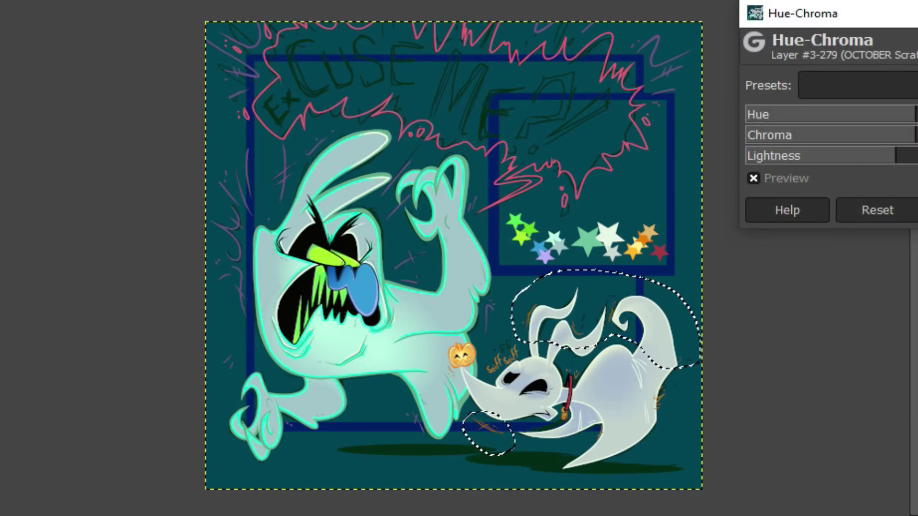
key(Return)
Shift the hue of the dog's selected accents toward red with Hue-Chroma and clear the selection.
click(24, 1)
click(93, 88)
drag(853, 114, 811, 114)
key(Return)
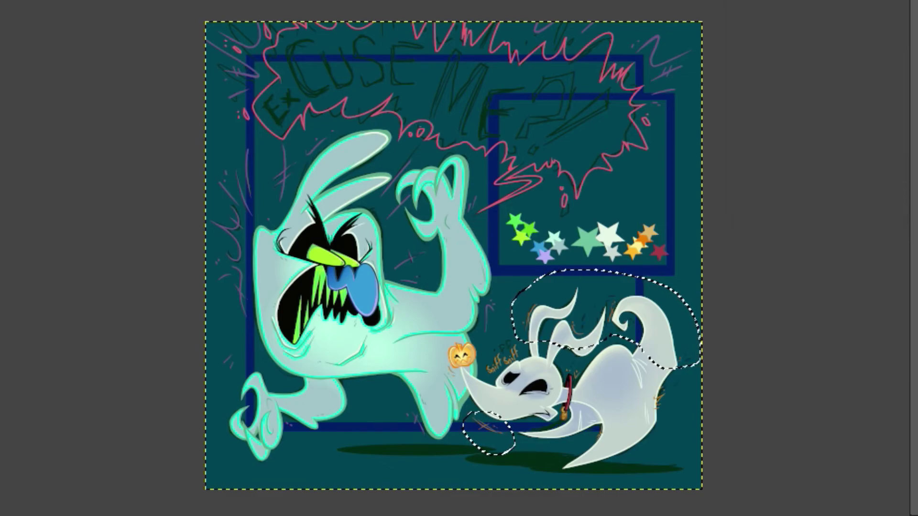
key(ctrl+shift+a)
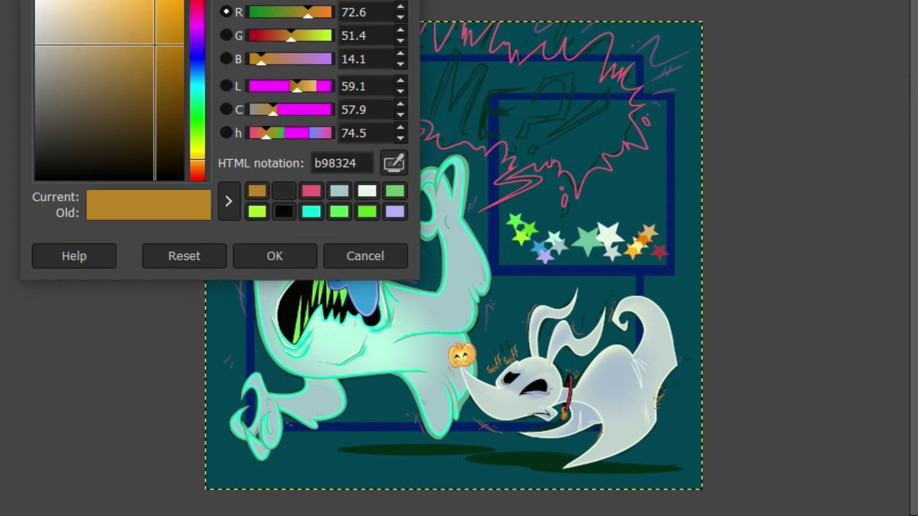
Choose the recent pinkish-red paint colour and create a new 2000 × 2000 px transparent layer with Auto composite mode.
click(311, 190)
click(293, 264)
key(ctrl+shift+n)
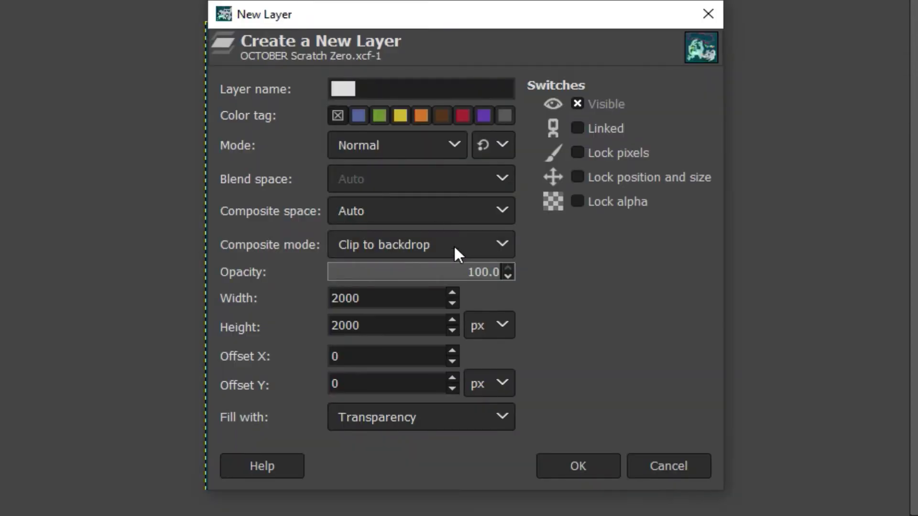
click(454, 245)
click(430, 192)
click(578, 465)
Try Pencil strokes over the rough "E" at the start of the speech bubble lettering.
click(153, 514)
click(145, 471)
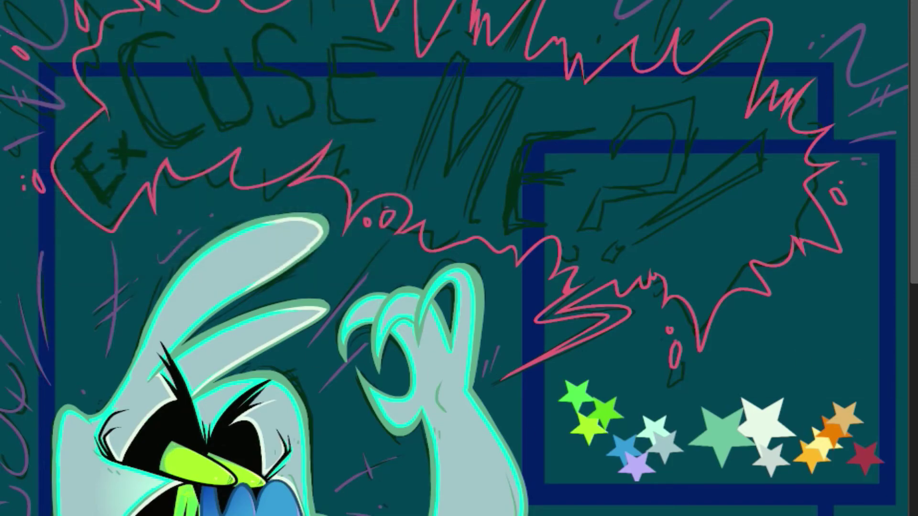
key(ctrl+z)
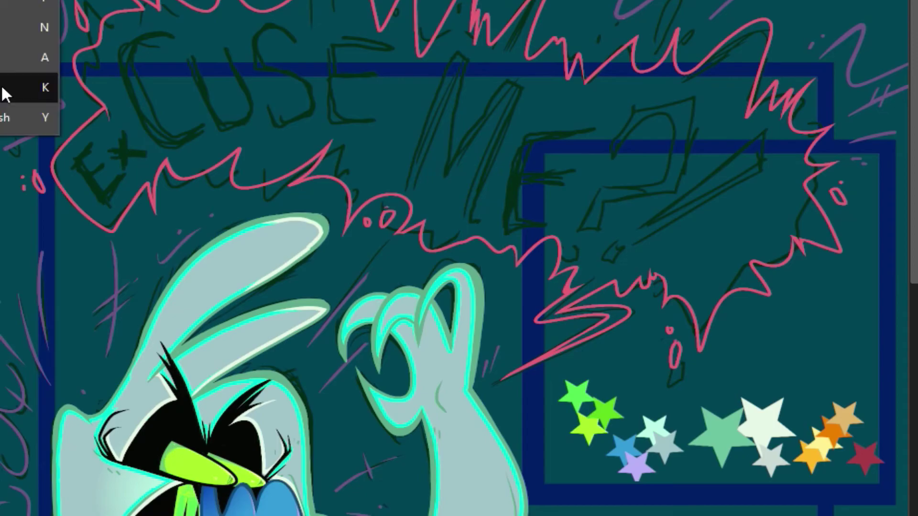
click(5, 28)
drag(73, 161, 119, 218)
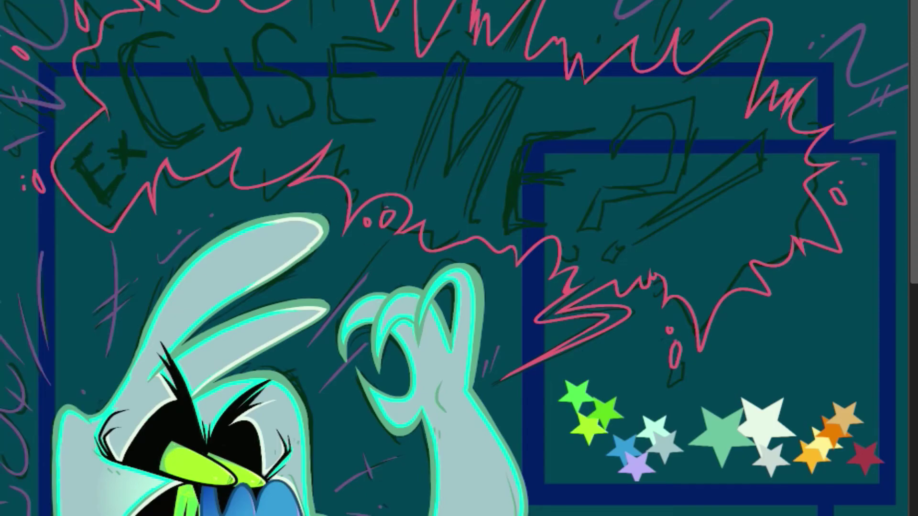
mouse_move(73, 162)
mouse_down()
mouse_move(119, 177)
mouse_move(106, 203)
mouse_up()
key(alt+e)
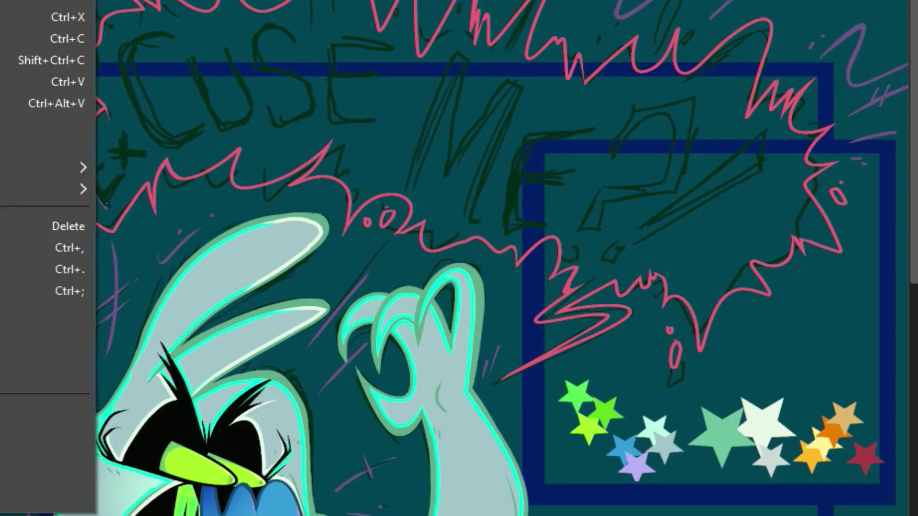
key(ctrl+z)
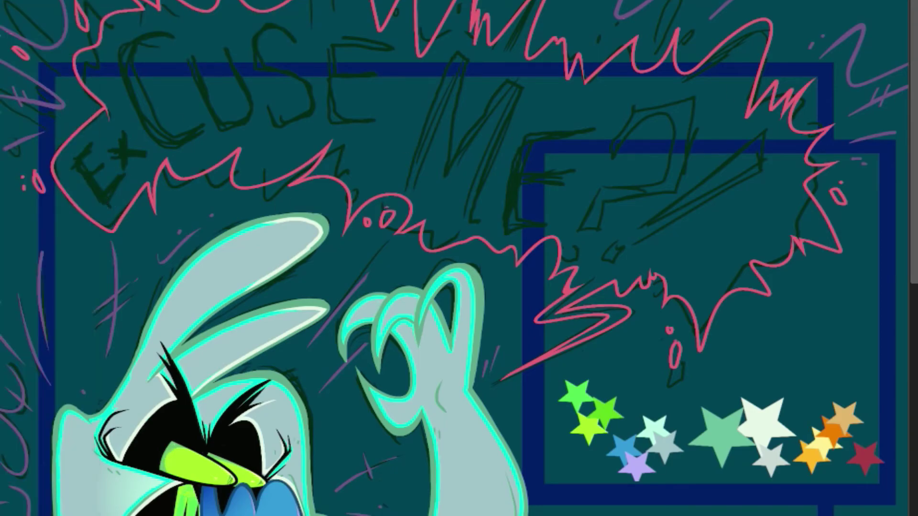
drag(72, 162, 104, 211)
right_click(109, 219)
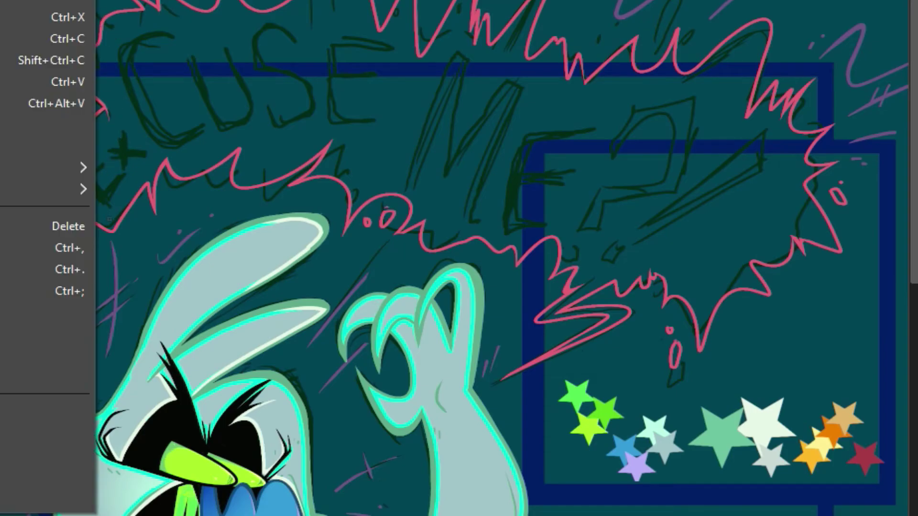
key(Escape)
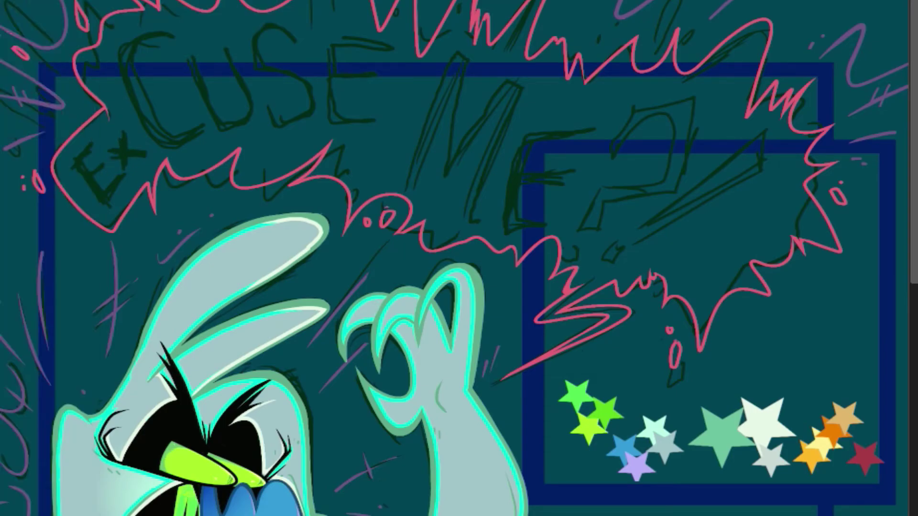
drag(70, 162, 103, 198)
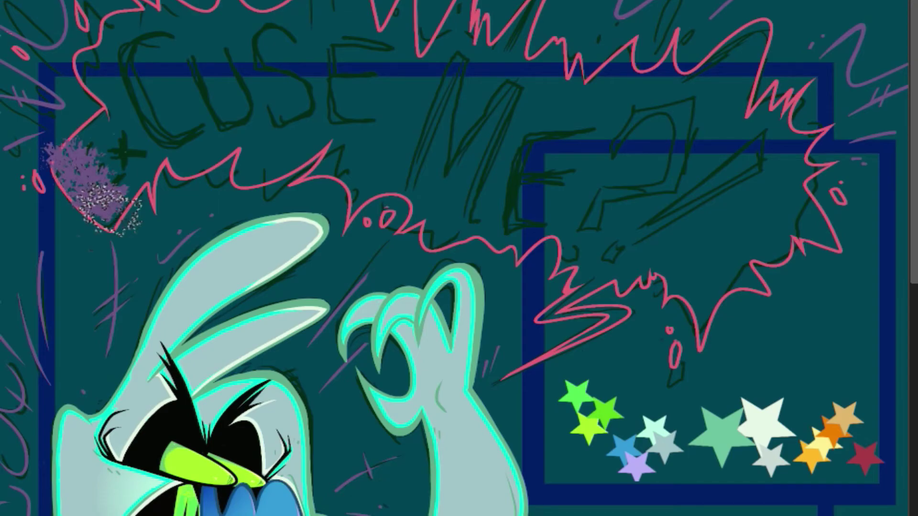
key(ctrl+z)
Ink the rough "E" at the start of the speech bubble lettering with thin purple sketchy strokes.
mouse_move(73, 158)
mouse_down()
mouse_move(85, 115)
mouse_move(107, 192)
mouse_move(132, 159)
mouse_up()
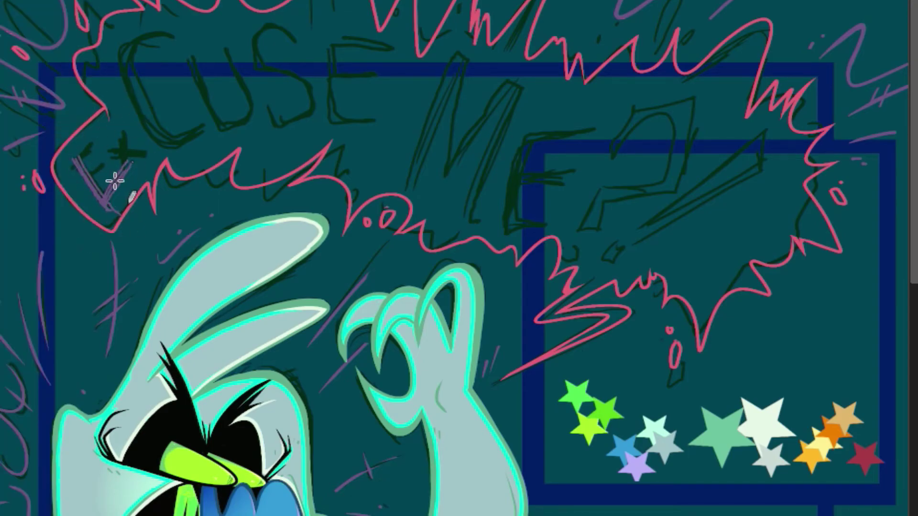
drag(76, 165, 100, 154)
drag(74, 144, 98, 130)
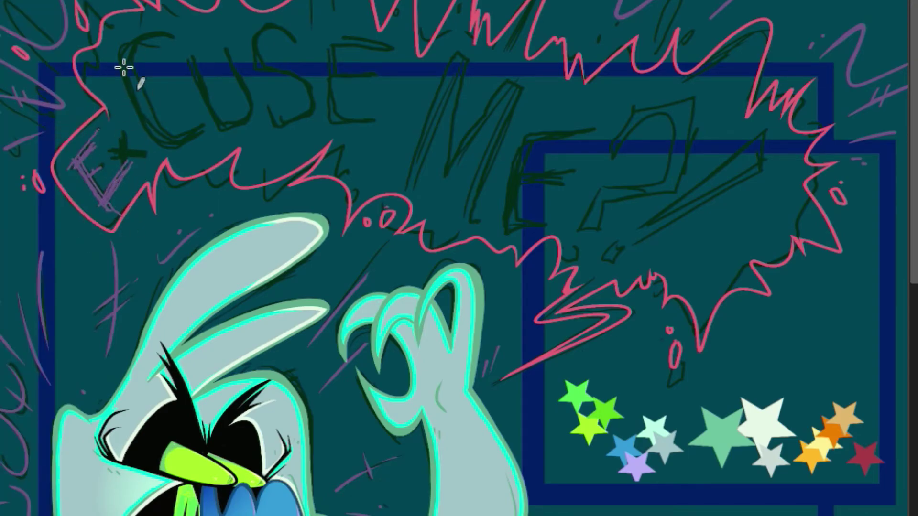
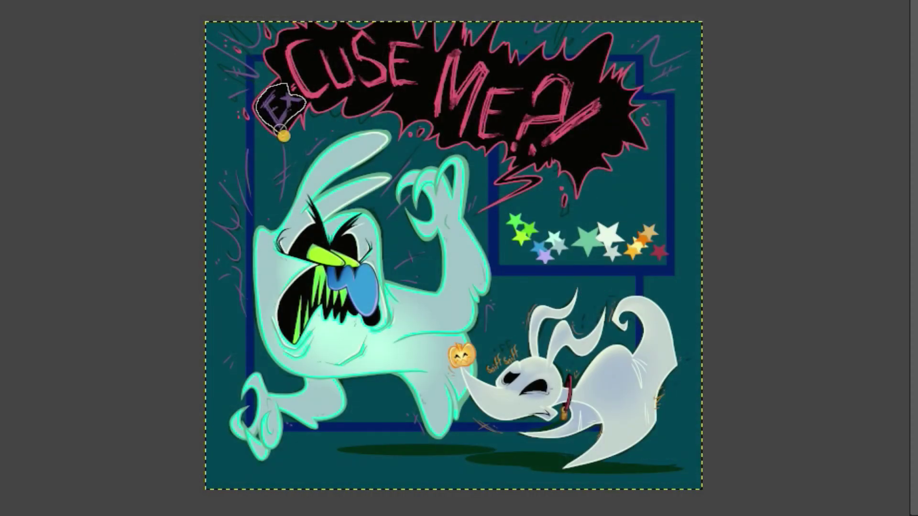
Fill the selected area around "Ex" with lime green and merge it down so only the letters take the colour.
click(284, 136)
click(278, 109)
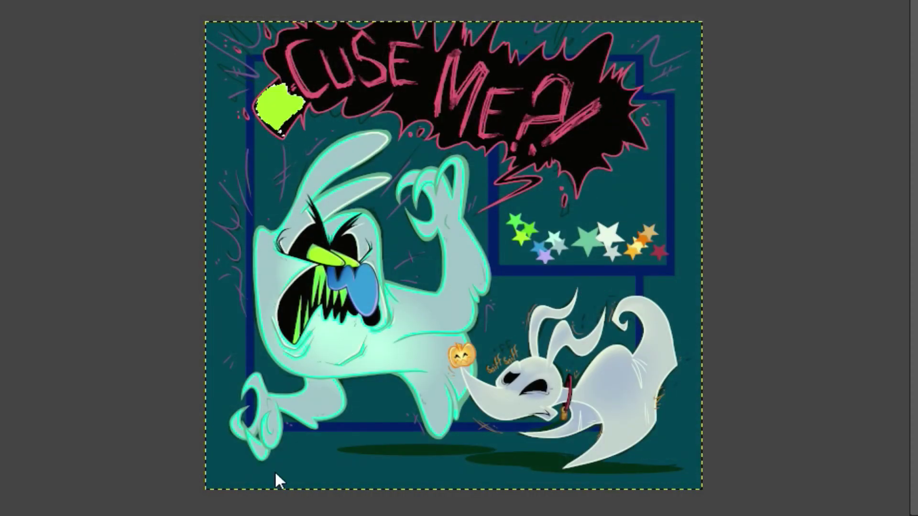
click(896, 336)
click(827, 390)
key(Return)
click(1, 1)
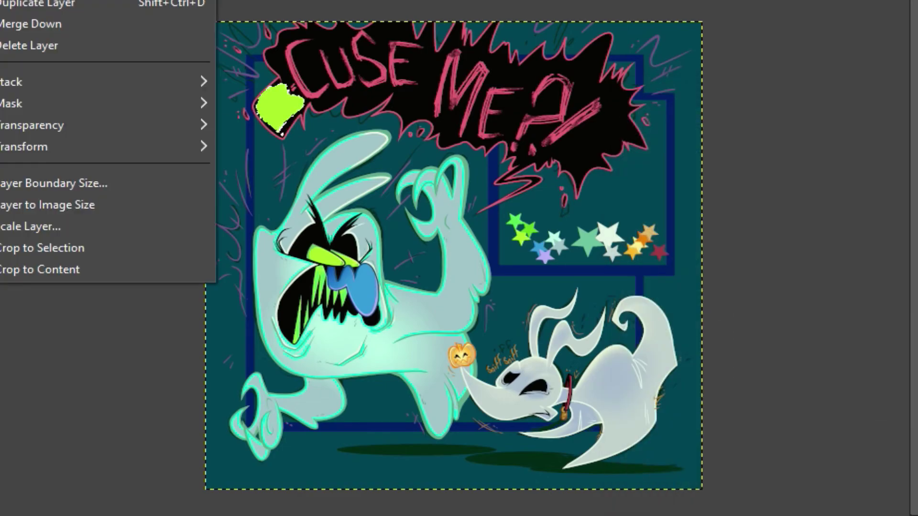
click(34, 23)
Reduce the chroma of the lime "Ex" lettering slightly with Hue-Chroma.
click(38, 1)
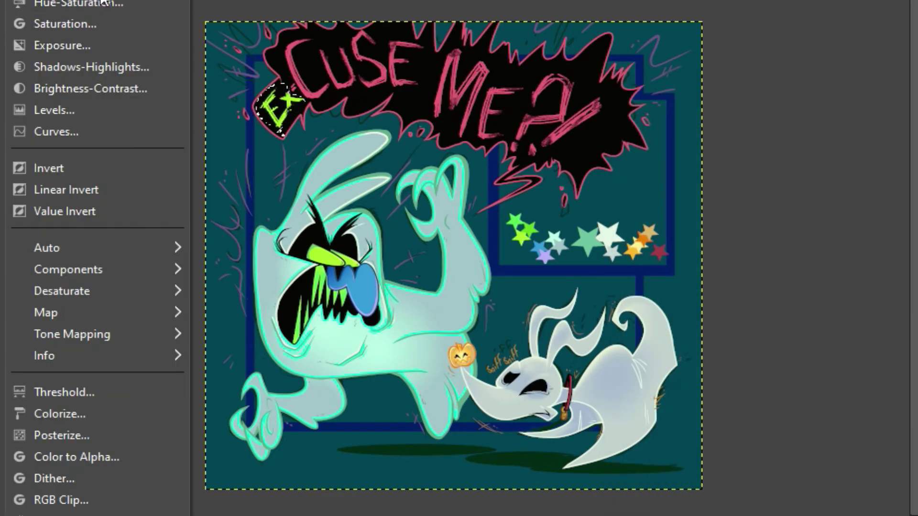
click(102, 1)
drag(908, 137, 890, 138)
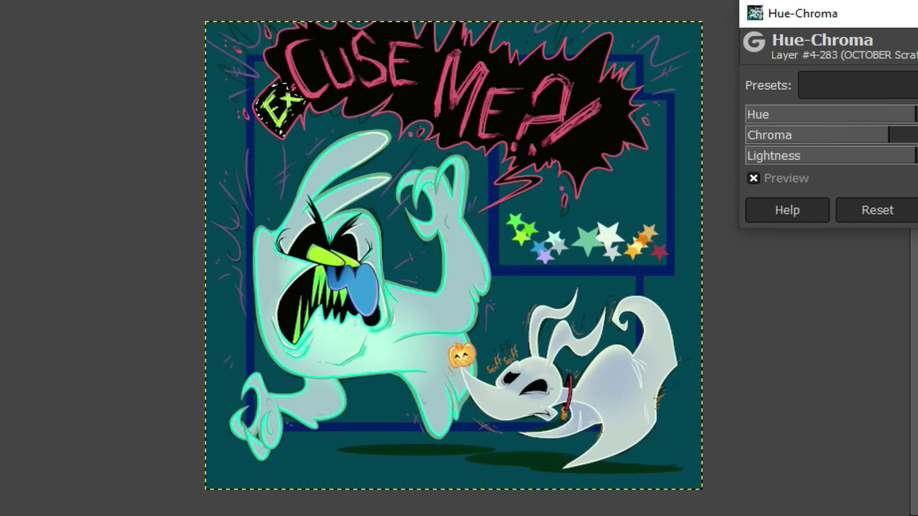
click(917, 210)
click(29, 1)
click(97, 88)
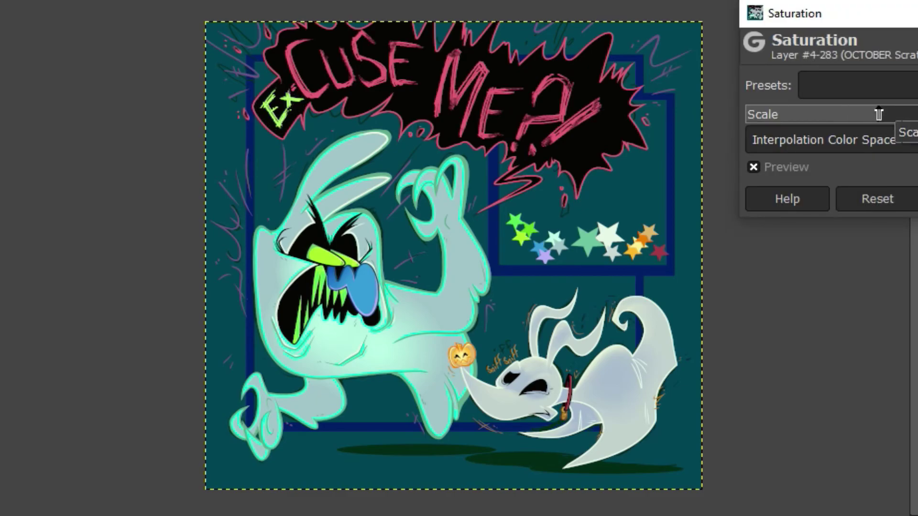
key(Escape)
Lower the brightness and raise the contrast of the "Ex" lettering with Brightness-Contrast, and clear the selection.
click(29, 1)
click(117, 90)
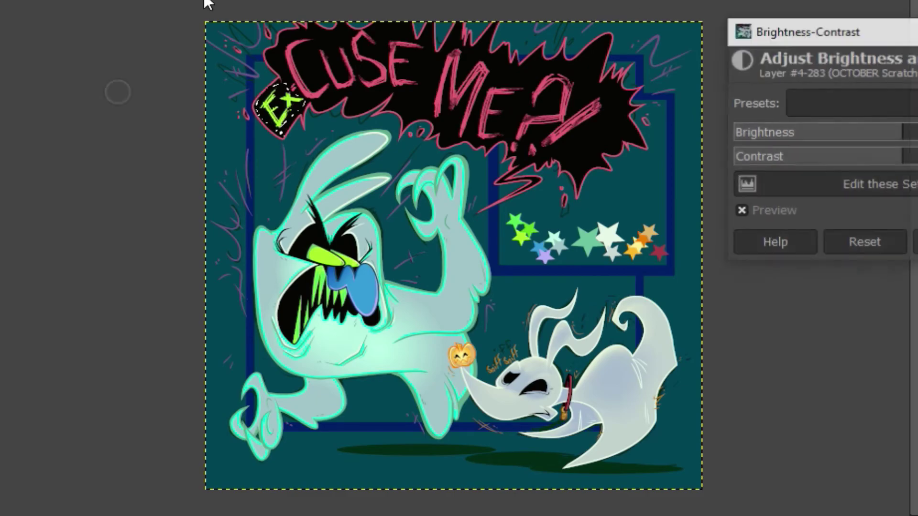
drag(903, 133, 833, 115)
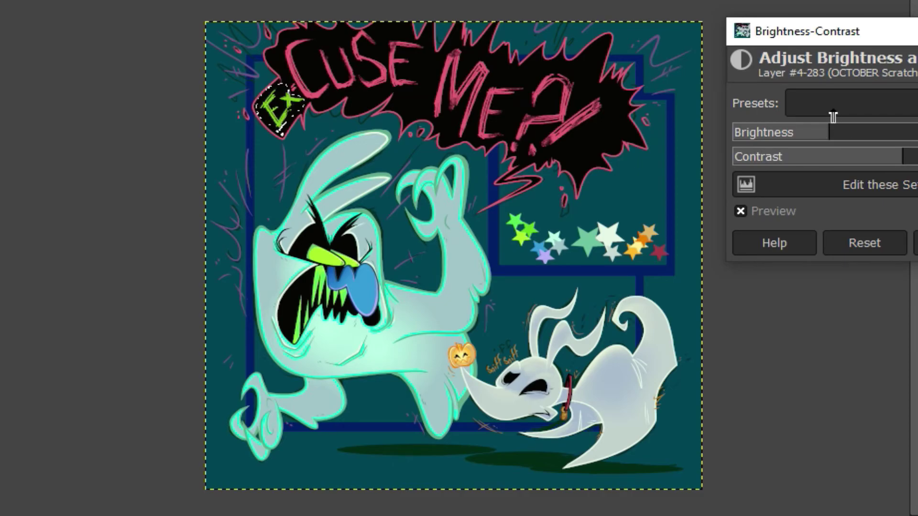
drag(898, 158, 914, 155)
key(Return)
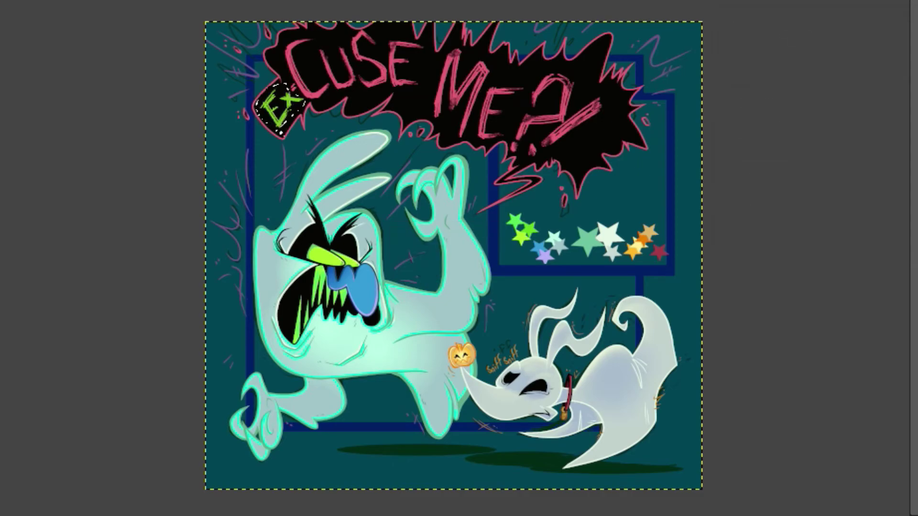
key(ctrl+shift+a)
Outline the "?!" marks at the end of the lettering with a freehand selection and scale them down.
drag(553, 64, 508, 121)
click(88, 27)
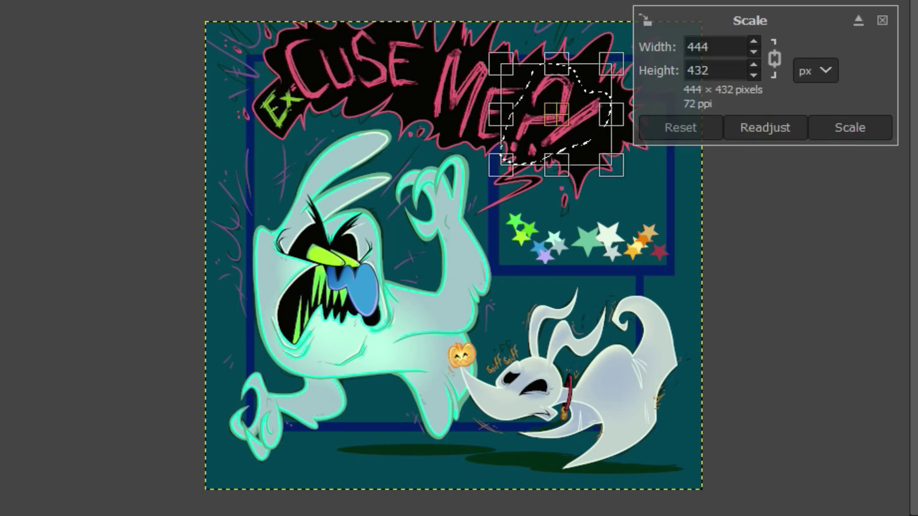
drag(615, 63, 598, 80)
key(plus)
key(plus)
click(865, 123)
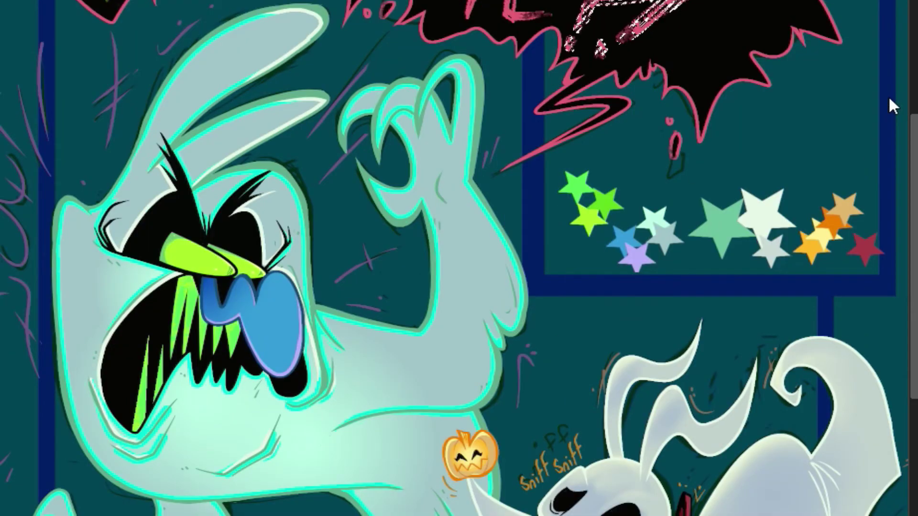
Move the "?!" marks slightly up and to the right within the black speech bubble.
key(plus)
key(plus)
key(minus)
key(minus)
scroll(455, 259, up, 5)
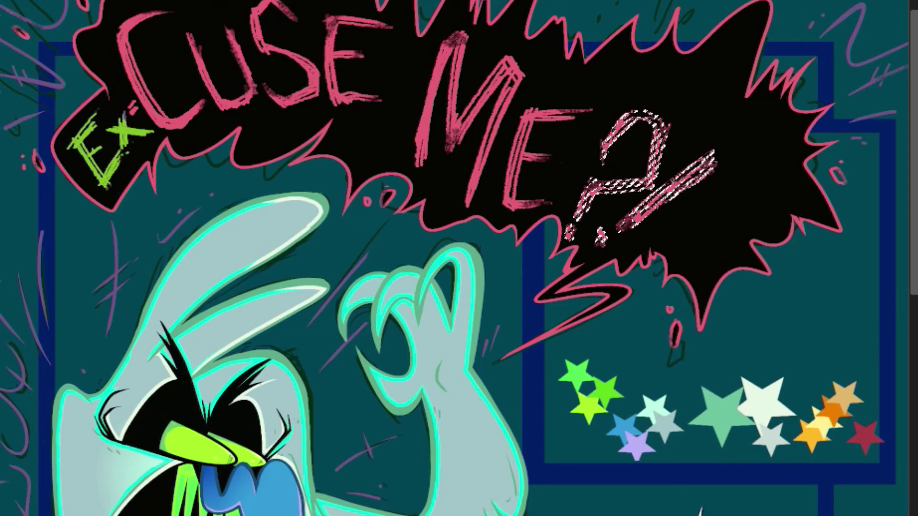
drag(641, 211, 660, 189)
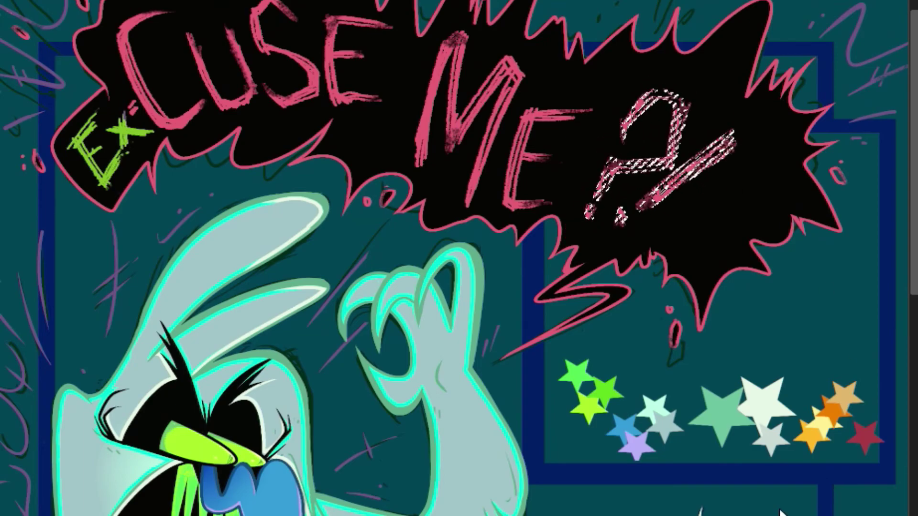
Tilt the "?!" marks with 3D Transform to about X 3.67, Y 32.01, Z -1.34, and deselect them.
click(79, 147)
drag(622, 162, 720, 164)
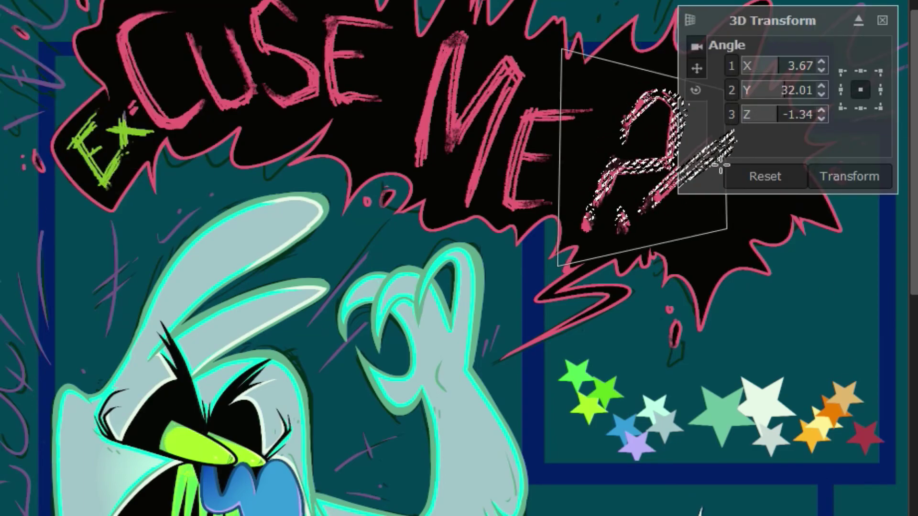
click(848, 176)
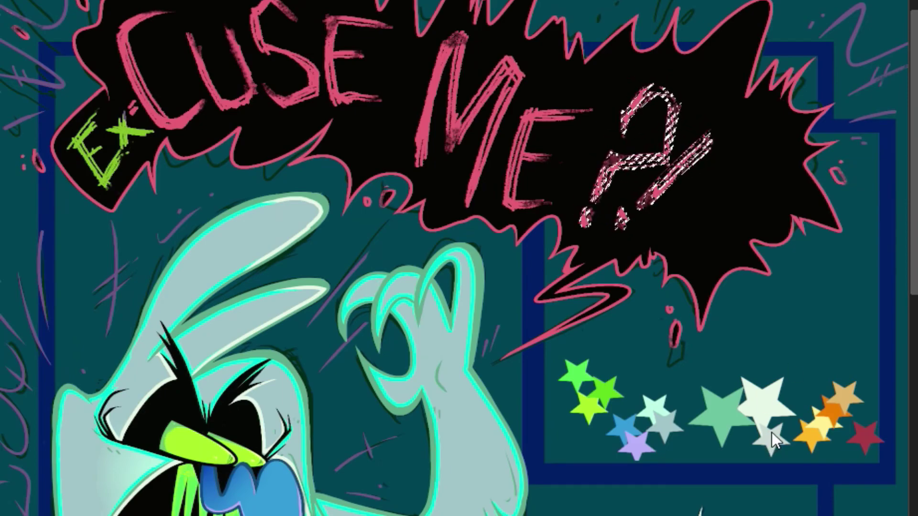
key(ctrl+d)
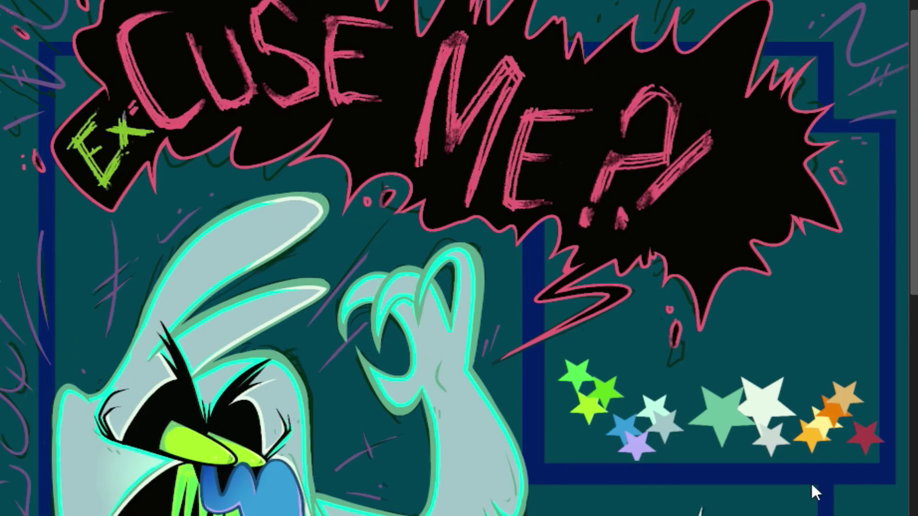
key(shift+ctrl+j)
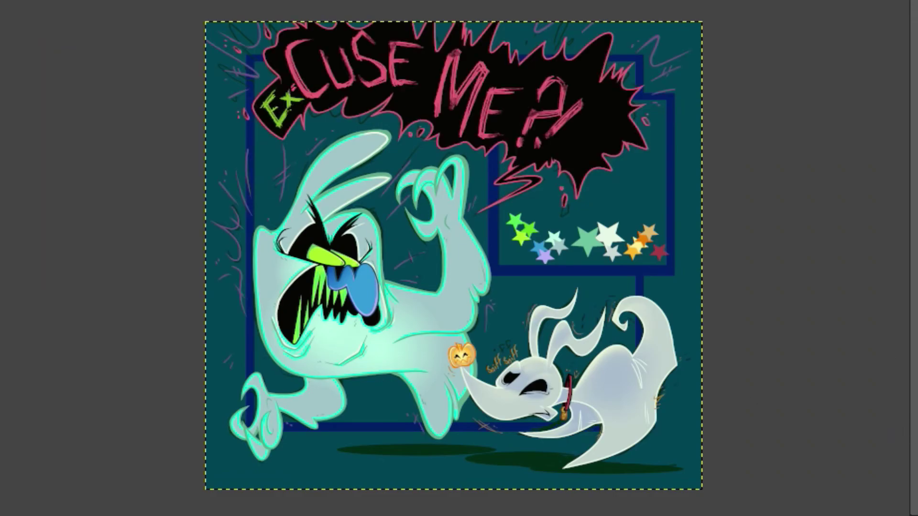
Select the navy background frame with Fuzzy Select, adding its separate bottom, side and top segments.
key(ctrl+z)
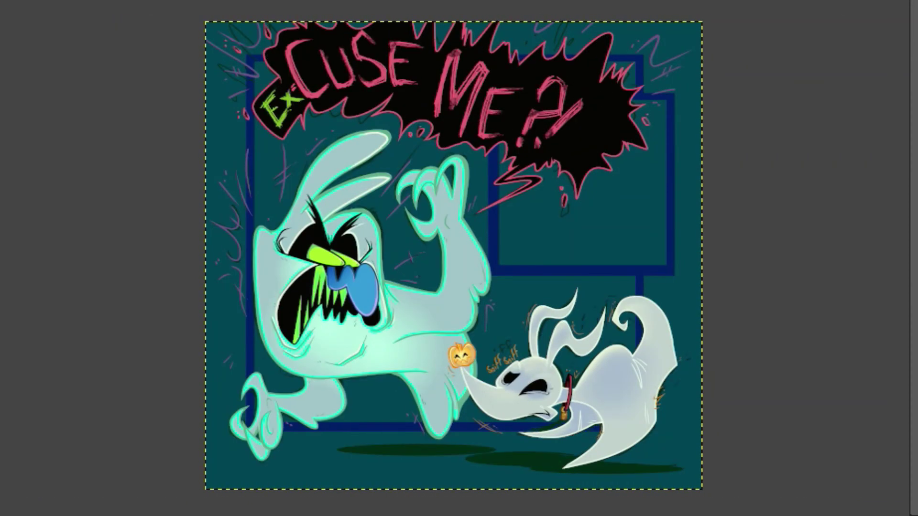
click(638, 331)
shift+click(461, 427)
shift+click(399, 426)
shift+click(250, 408)
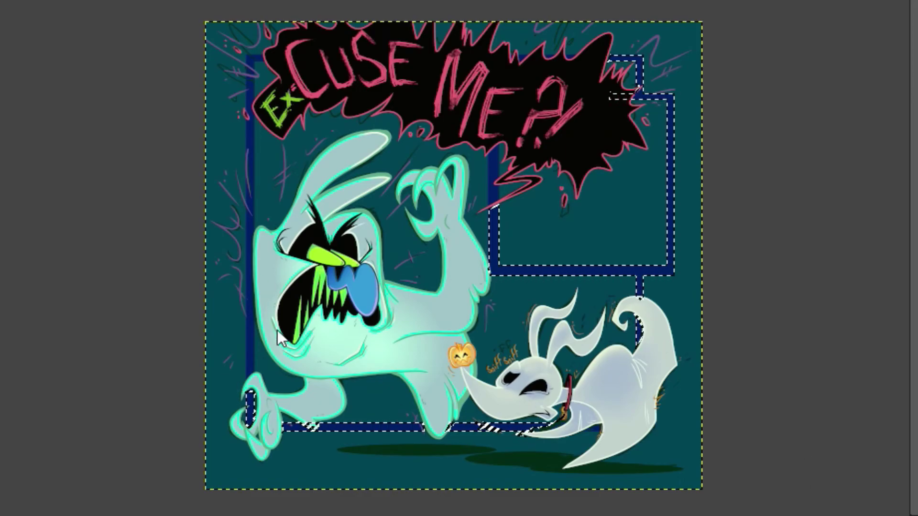
shift+click(250, 296)
shift+click(260, 58)
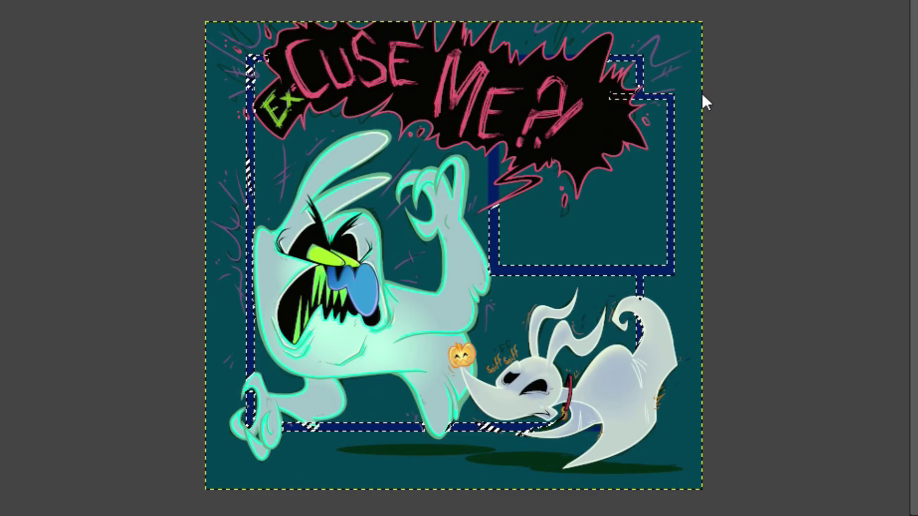
shift+click(536, 52)
key(ctrl+z)
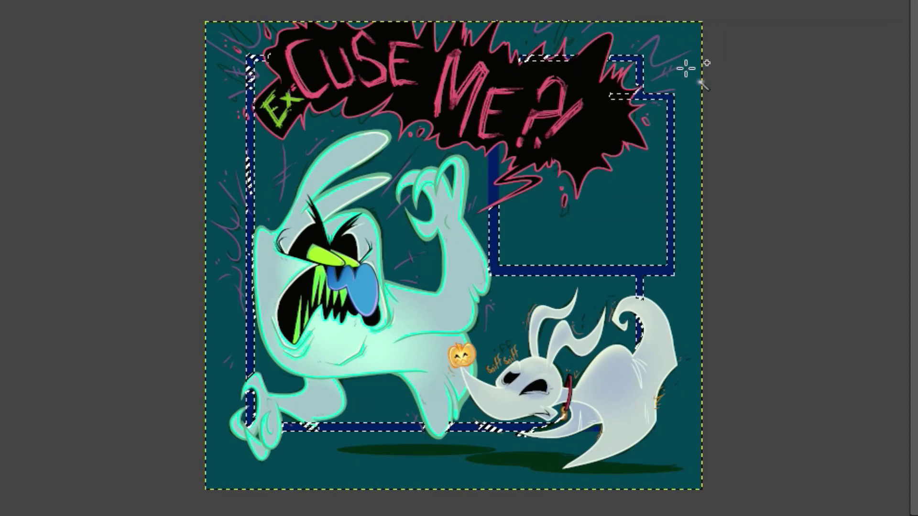
Try filling the selected navy frame segments with dark purple.
click(0, 0)
click(29, 0)
click(581, 463)
click(670, 270)
key(ctrl+z)
click(266, 290)
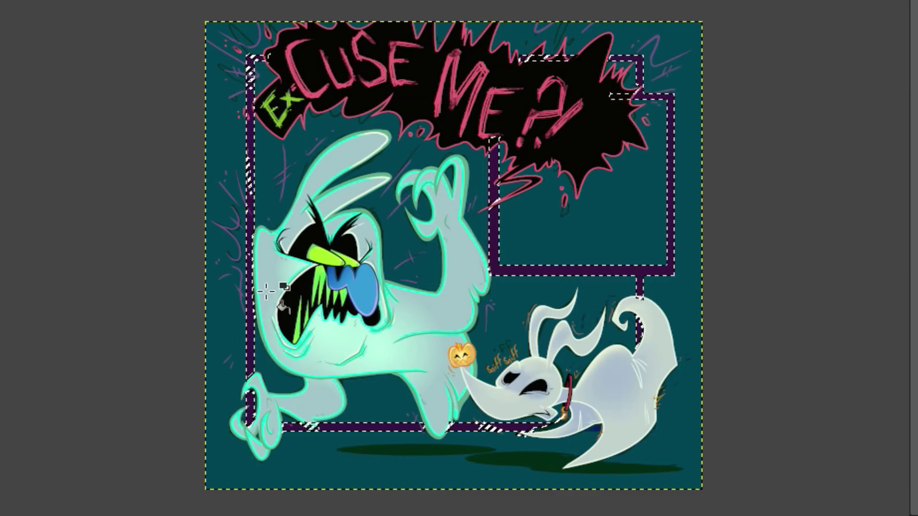
key(ctrl+z)
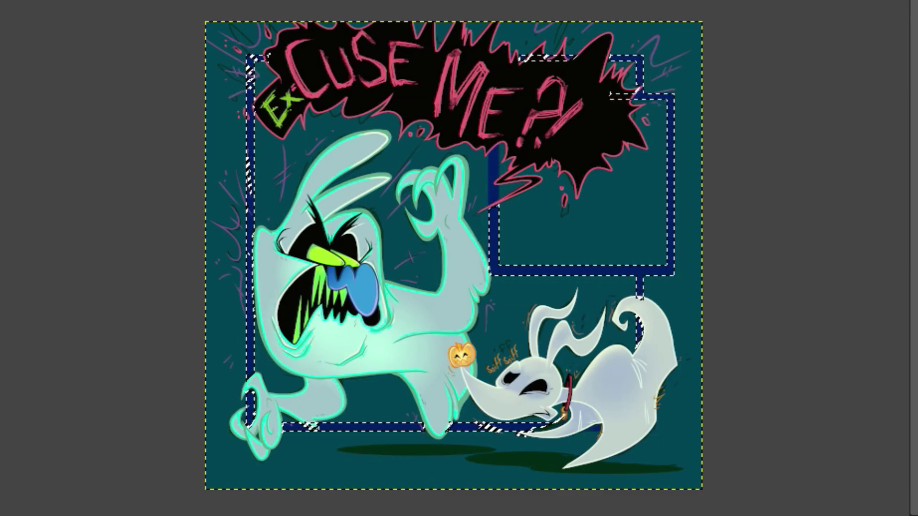
click(262, 109)
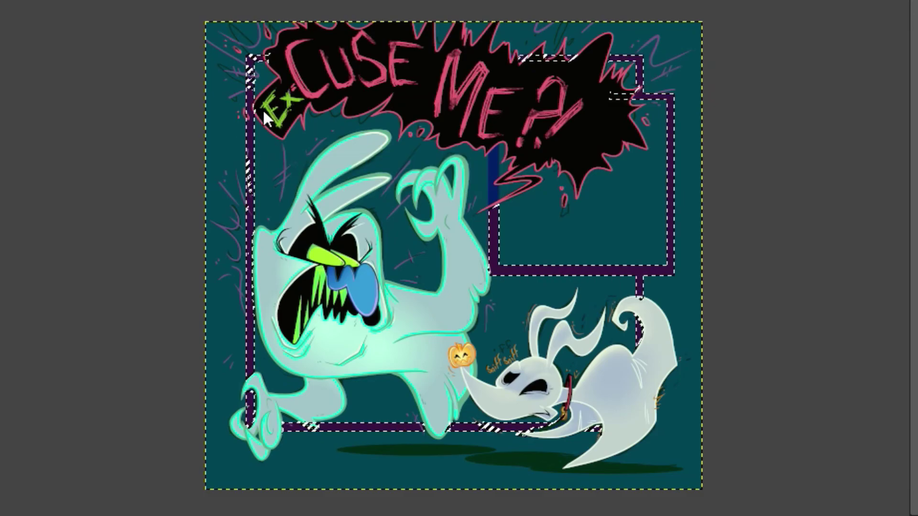
key(ctrl+z)
Add the inner frame's remaining vertical segment below the bubble to the selection and fill the whole frame dark purple.
shift+click(493, 177)
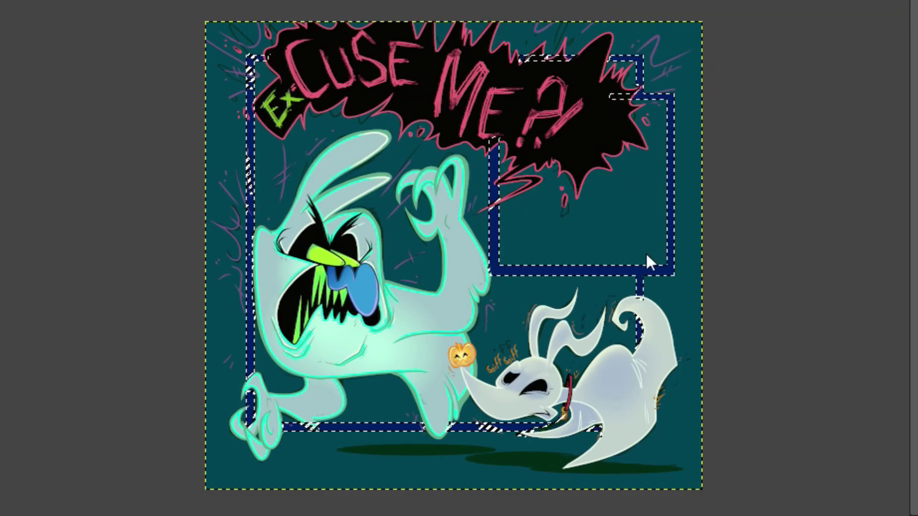
click(255, 183)
click(250, 143)
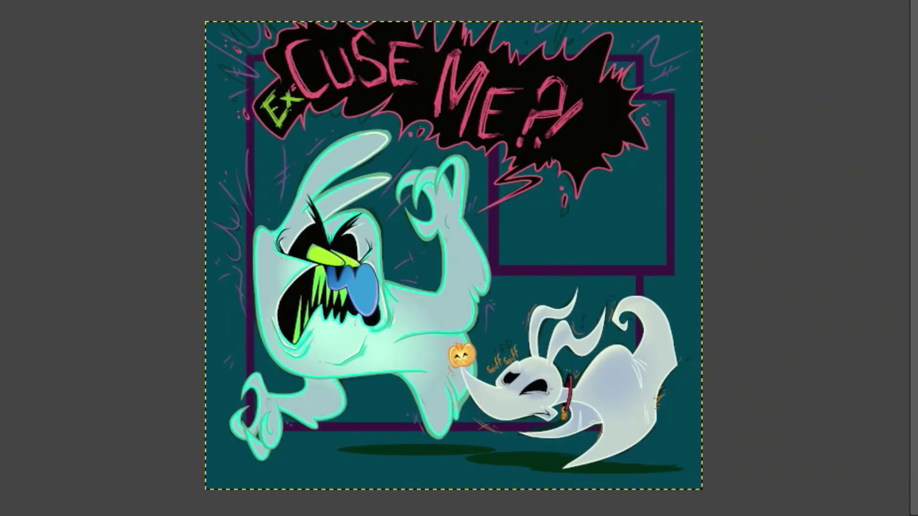
click(546, 443)
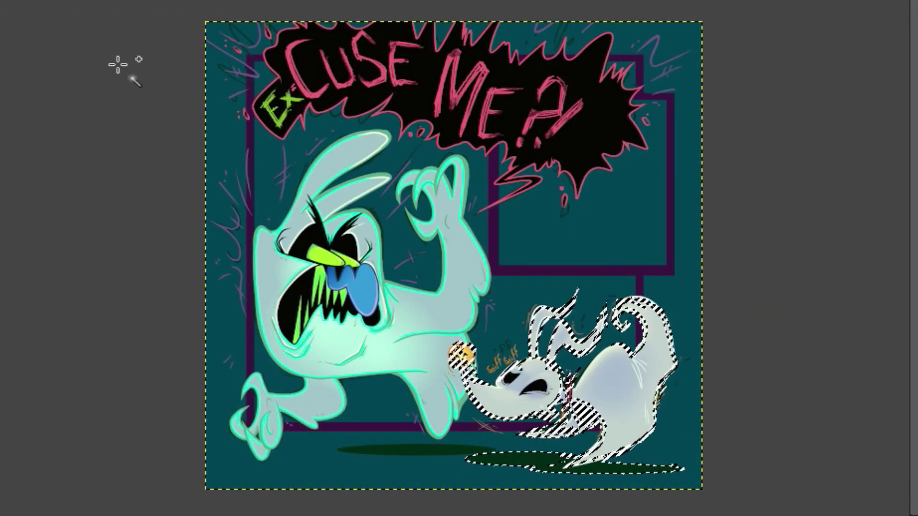
key(ctrl+shift+a)
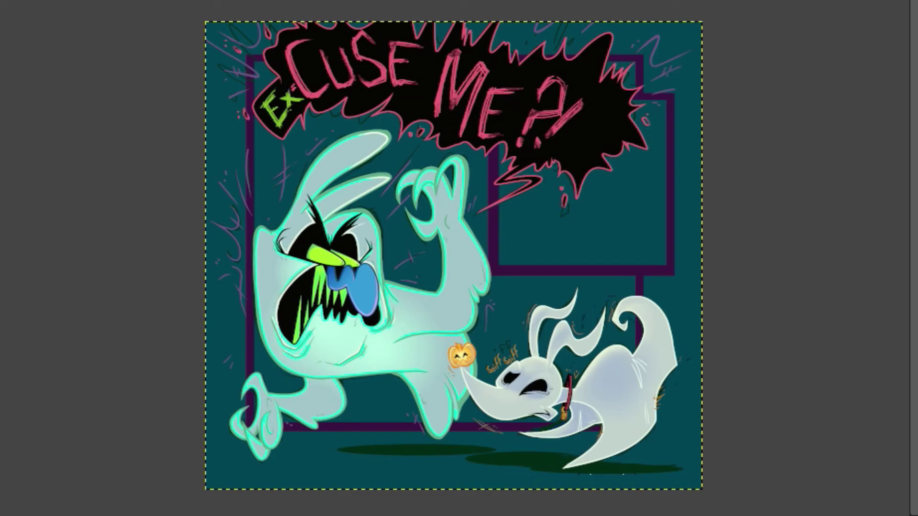
click(547, 461)
click(544, 455)
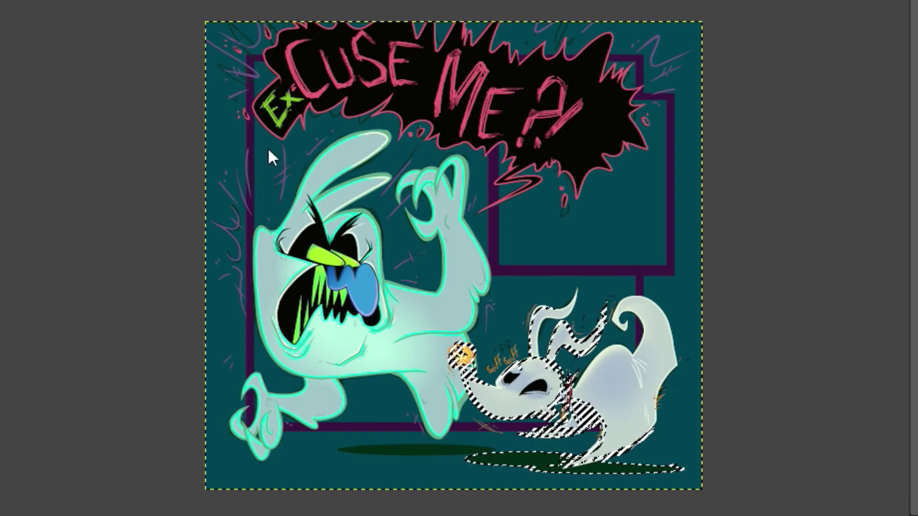
key(ctrl+shift+a)
Add both ground shadows to the selection, paint them purple and clear the selection.
click(410, 453)
shift+click(546, 456)
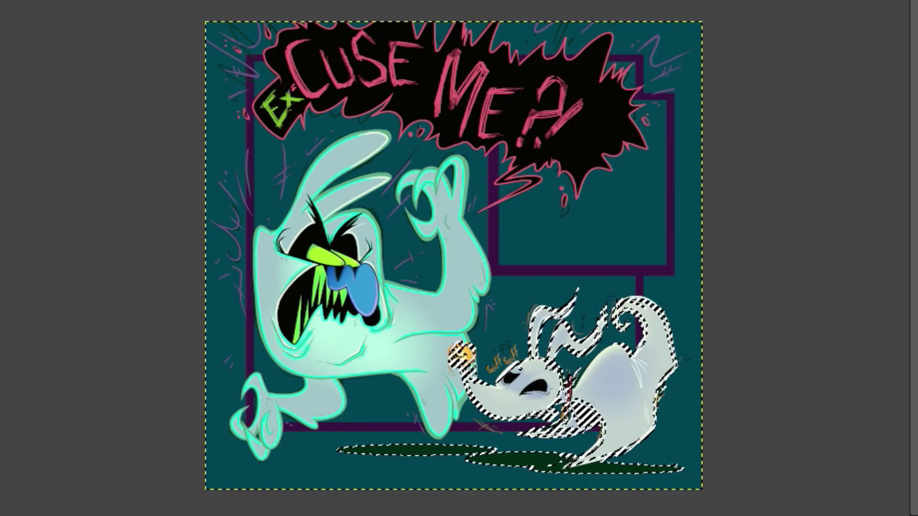
drag(338, 447, 544, 438)
mouse_move(471, 477)
mouse_down()
mouse_move(472, 448)
mouse_move(528, 465)
mouse_move(672, 473)
mouse_up()
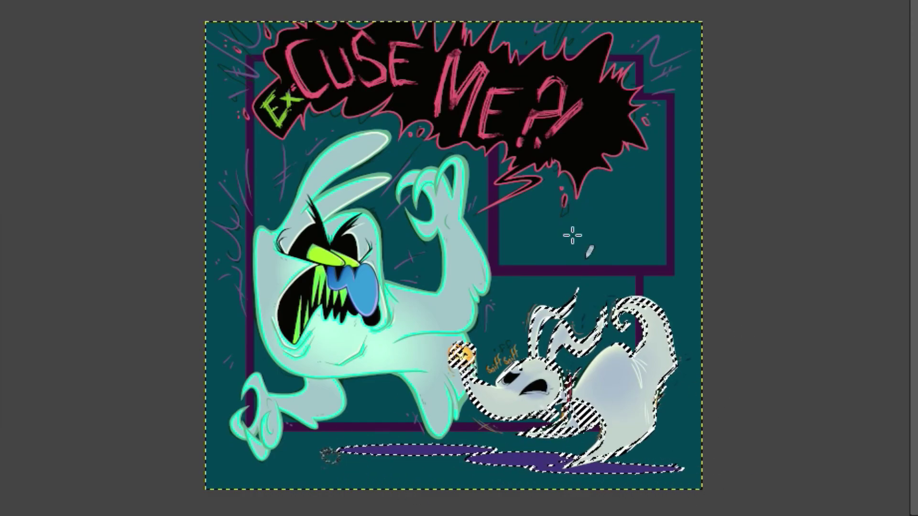
key(ctrl+shift+a)
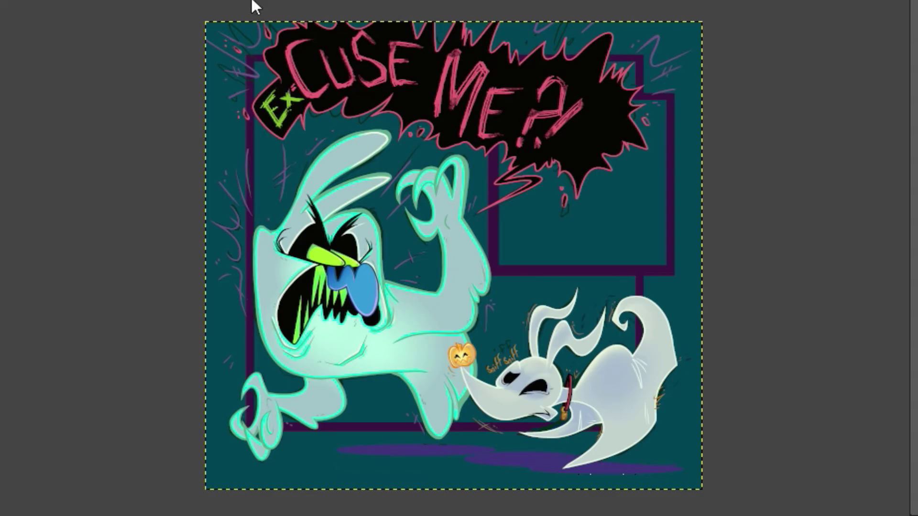
Add a new layer and fill the teal background with near-black.
key(shift+ctrl+n)
key(Return)
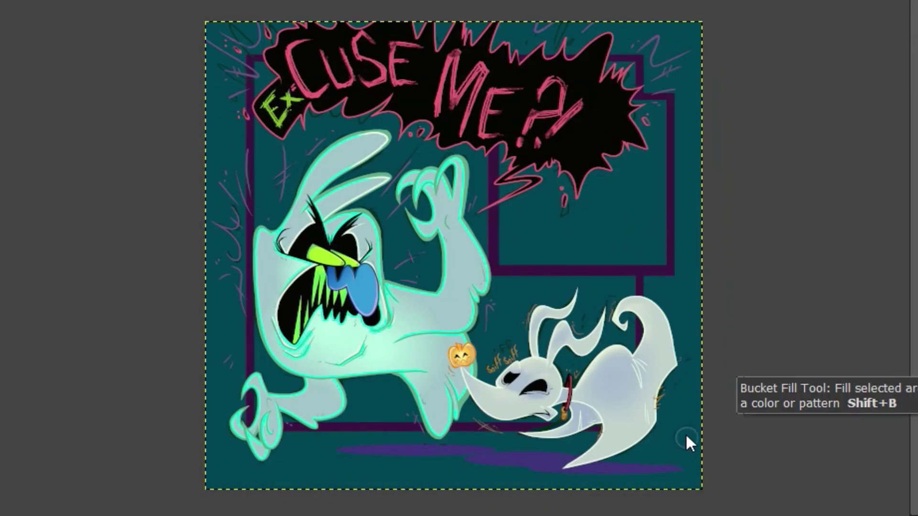
click(701, 433)
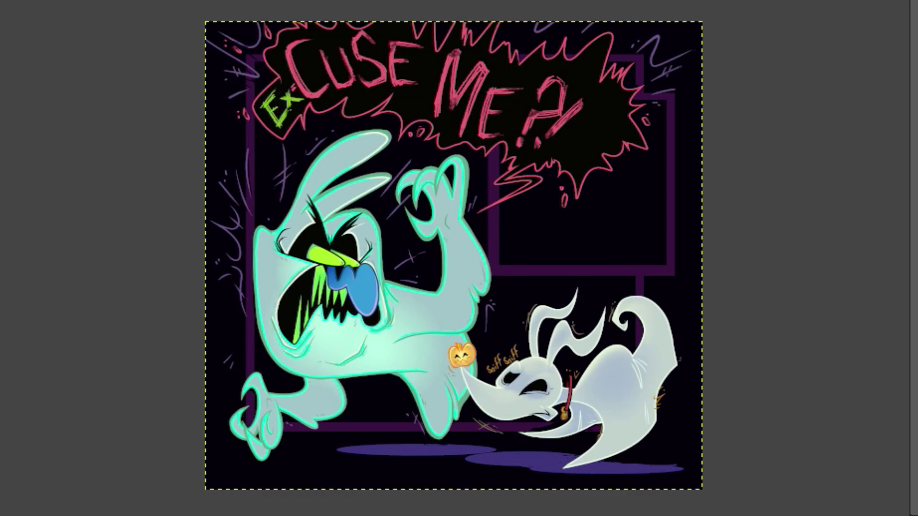
Fill the background with a repeating green-to-transparent radial gradient centred on the angry ghost's head, forming large concentric rings.
click(1, 0)
click(29, 1)
click(591, 478)
drag(315, 263, 287, 182)
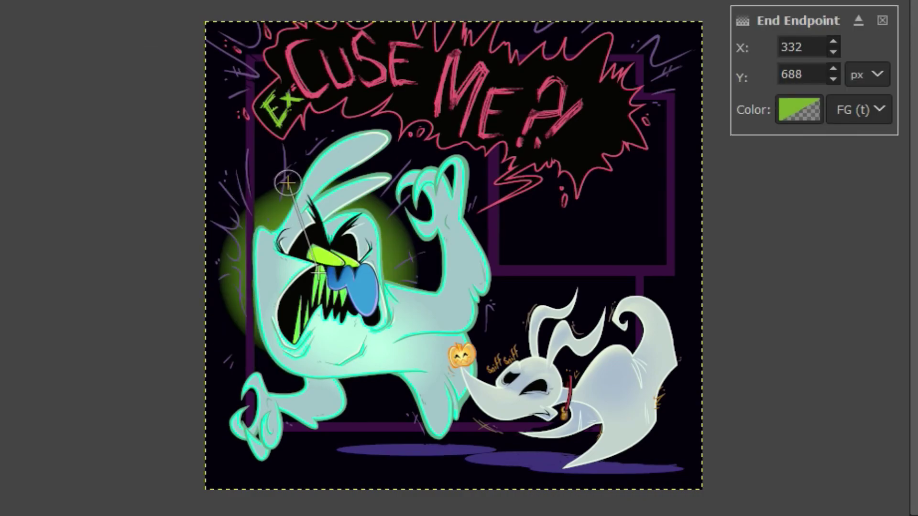
key(ctrl+z)
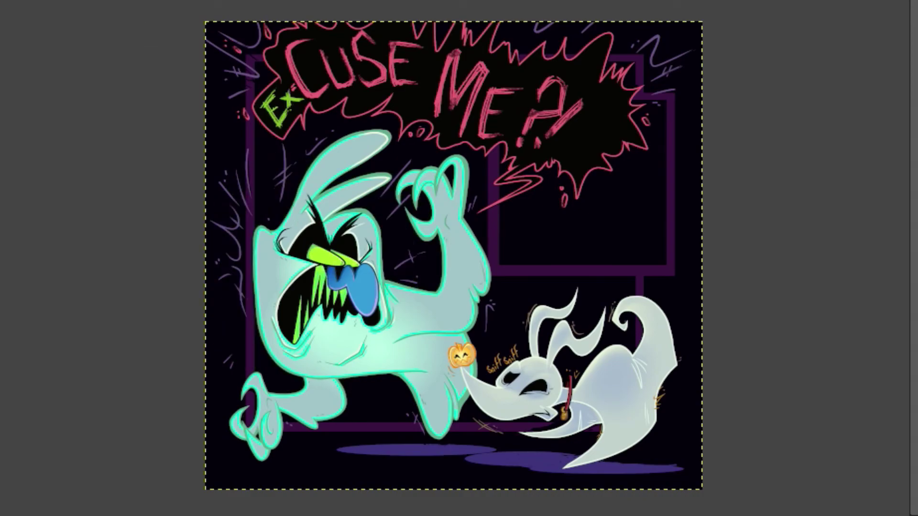
mouse_move(313, 227)
mouse_down()
mouse_move(327, 239)
mouse_move(286, 256)
mouse_move(245, 180)
mouse_up()
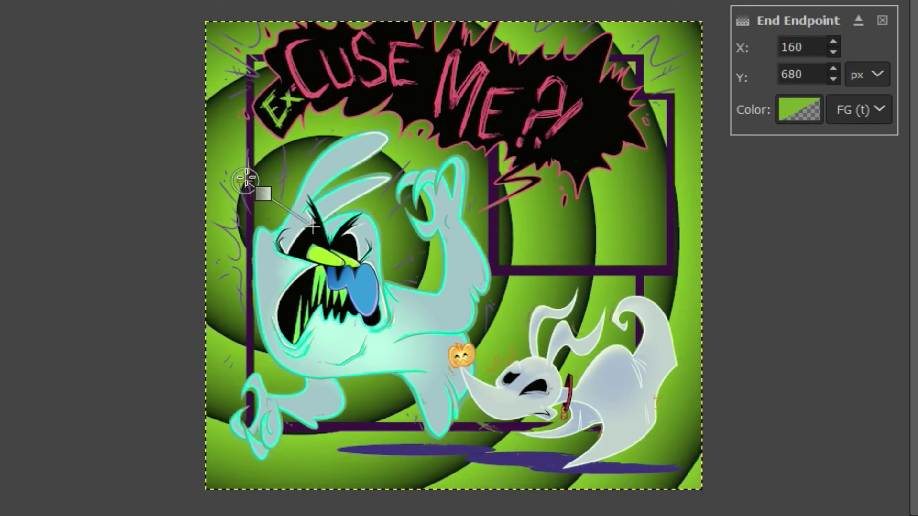
key(Return)
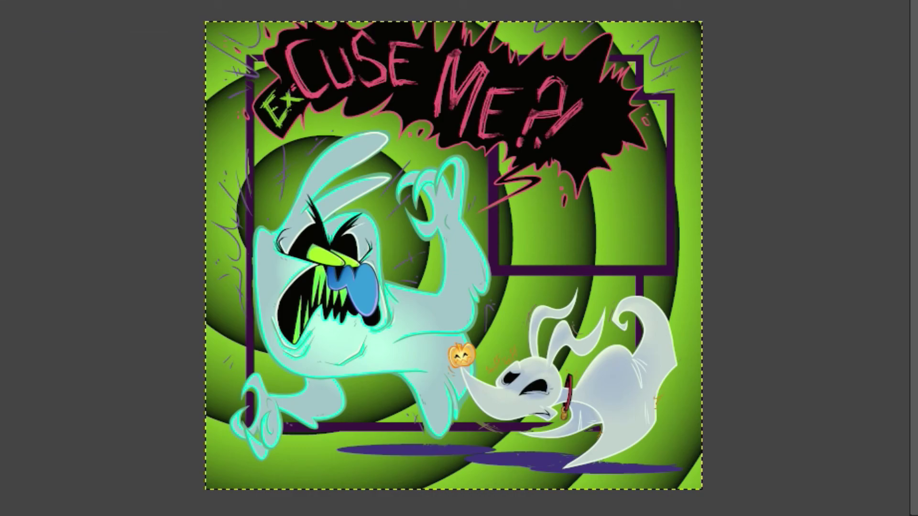
Fade the green rings into the dark background at the canvas's lower-right and upper-left corners with gradients.
mouse_move(712, 510)
mouse_down()
mouse_move(537, 220)
mouse_move(475, 271)
mouse_move(671, 463)
mouse_move(558, 366)
mouse_move(476, 345)
mouse_move(508, 331)
mouse_up()
drag(475, 270, 454, 300)
drag(507, 332, 530, 403)
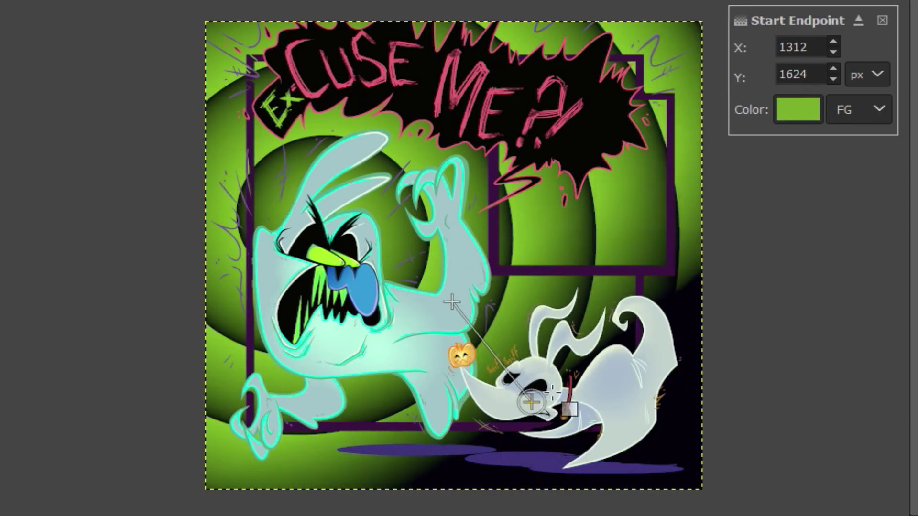
key(Return)
mouse_move(187, 4)
mouse_down()
mouse_move(276, 110)
mouse_move(265, 128)
mouse_move(224, 83)
mouse_up()
key(Return)
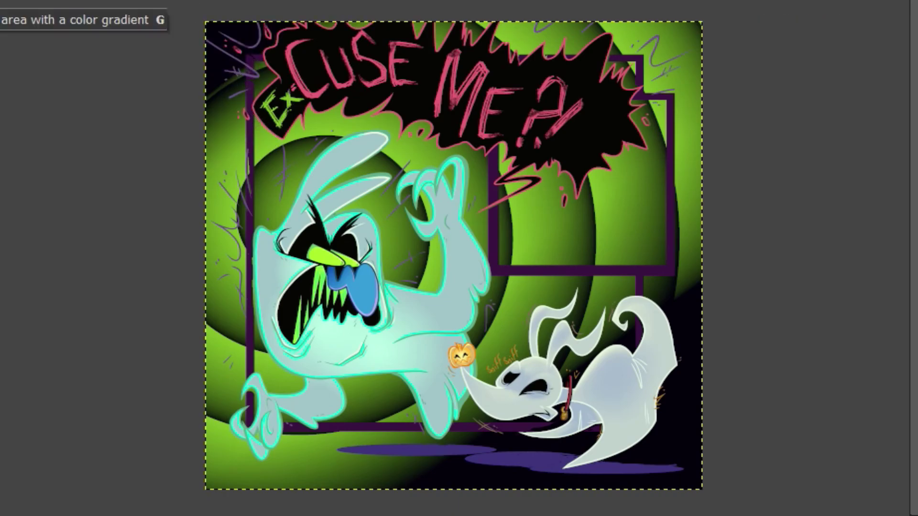
Fade the green rings out at the canvas's upper-right corner and along its right edge.
mouse_move(704, 1)
mouse_down()
mouse_move(537, 125)
mouse_move(518, 151)
mouse_move(618, 104)
mouse_move(570, 86)
mouse_up()
key(Return)
drag(717, 219, 611, 239)
key(Return)
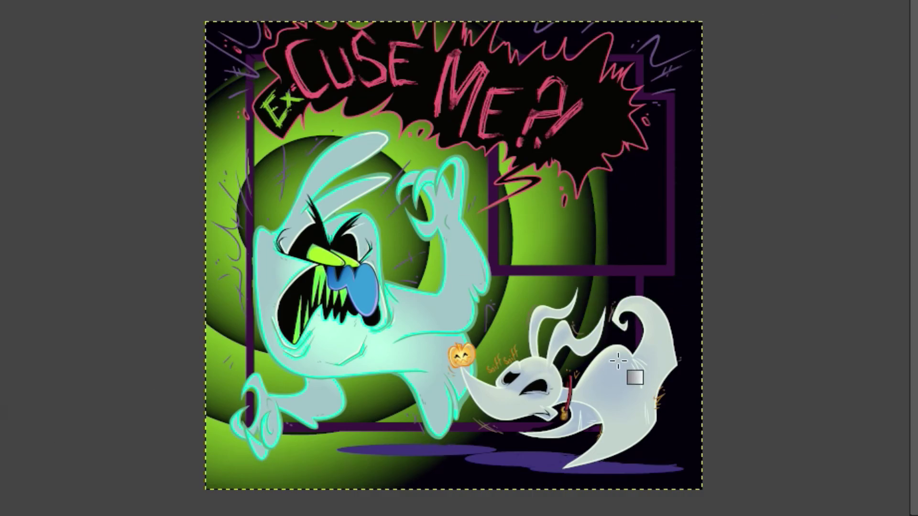
Soften the remaining green rings behind the ghost dog and inside the inner frame with further gradient fades.
mouse_move(618, 360)
mouse_down()
mouse_move(530, 327)
mouse_move(652, 385)
mouse_move(660, 380)
mouse_up()
drag(531, 327, 506, 302)
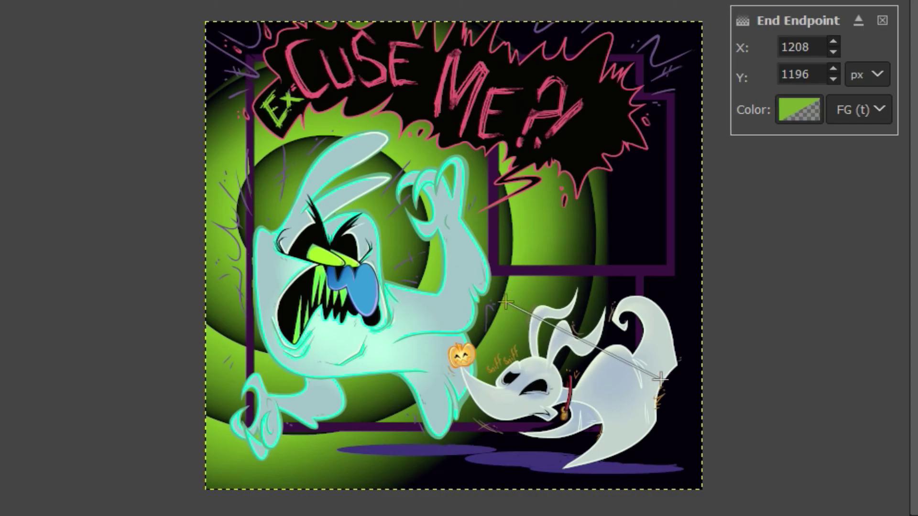
key(Return)
mouse_move(627, 178)
mouse_down()
mouse_move(546, 232)
mouse_move(635, 181)
mouse_move(615, 199)
mouse_up()
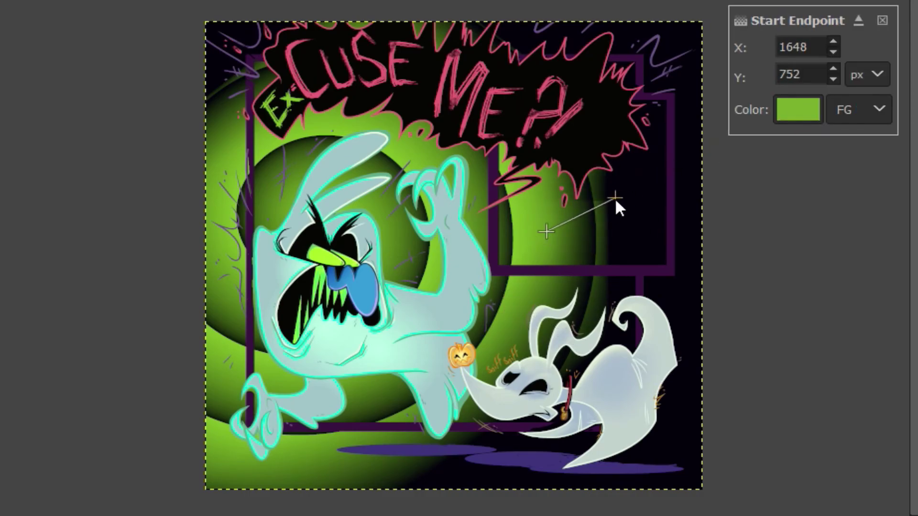
drag(546, 231, 392, 339)
key(Return)
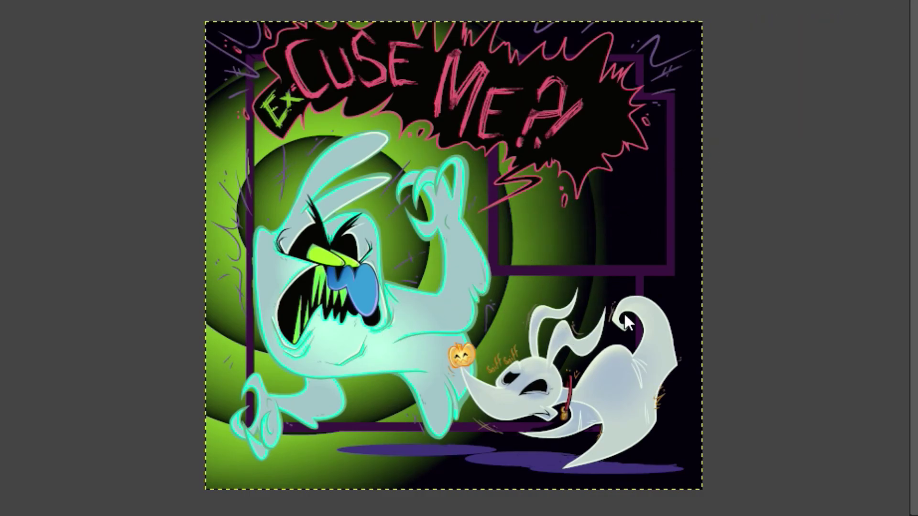
Fade the green rings around the ghost dog and along the bottom of the canvas with successive gradients.
drag(624, 316, 472, 292)
key(Return)
mouse_move(596, 390)
mouse_down()
mouse_move(458, 314)
mouse_move(460, 323)
mouse_up()
key(Return)
drag(420, 479, 387, 296)
key(Return)
drag(334, 474, 324, 266)
key(Return)
drag(222, 460, 366, 250)
key(Return)
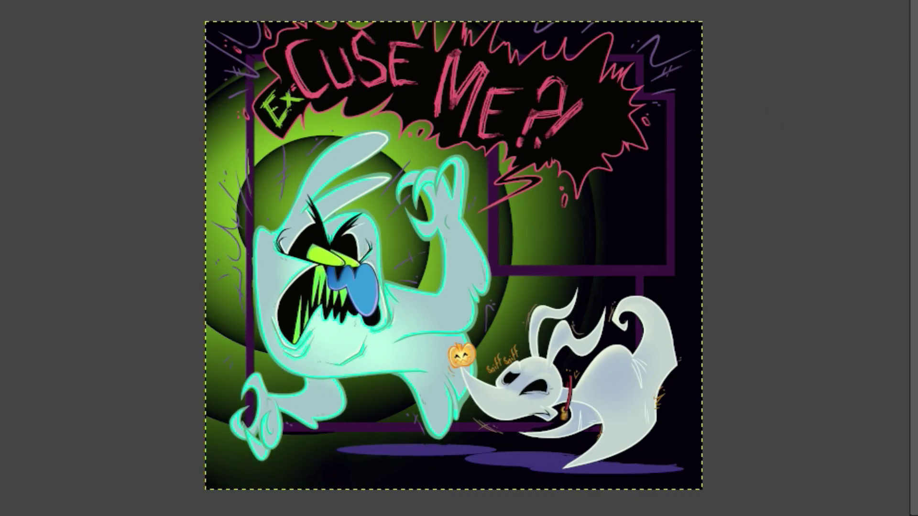
Apply the Waves distortion to the green rings with an increased amplitude.
click(113, 0)
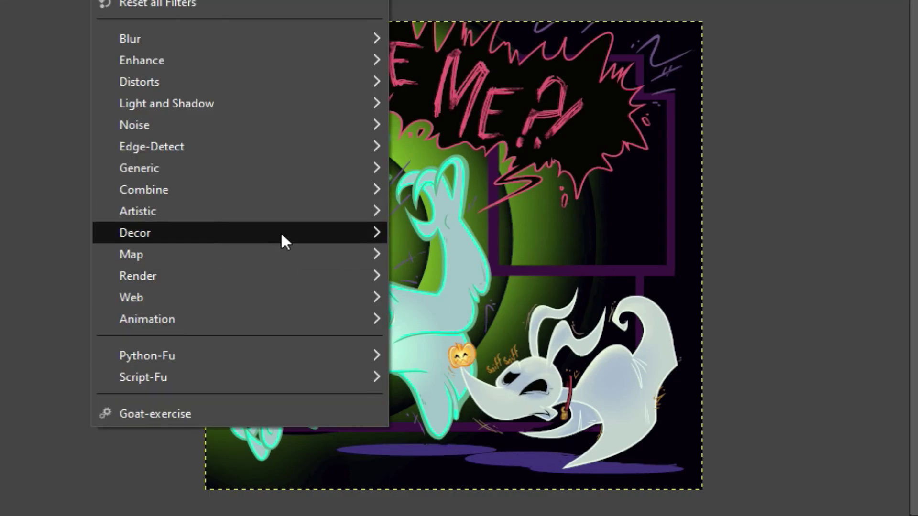
mouse_move(247, 84)
click(482, 361)
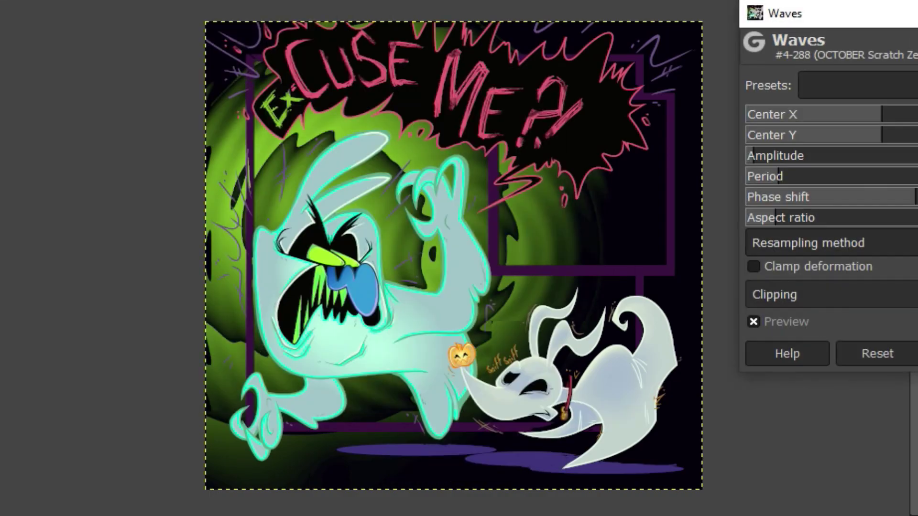
click(790, 158)
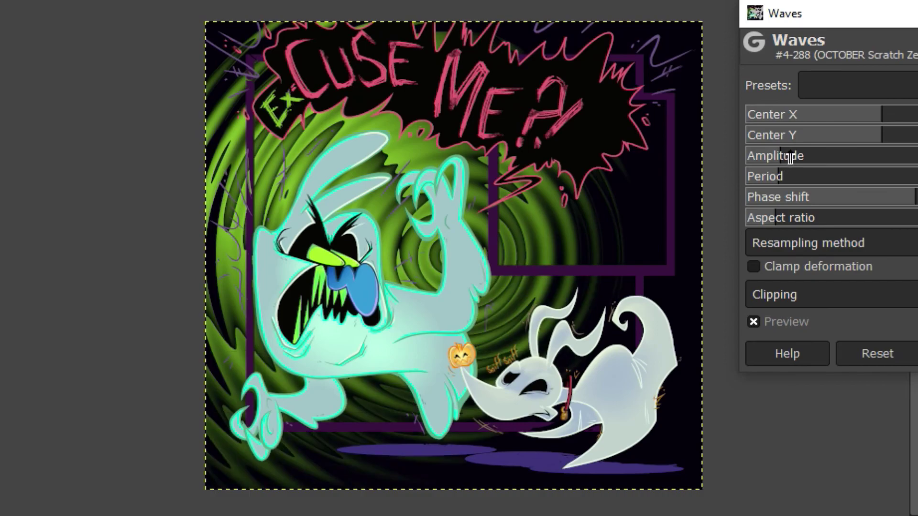
key(Return)
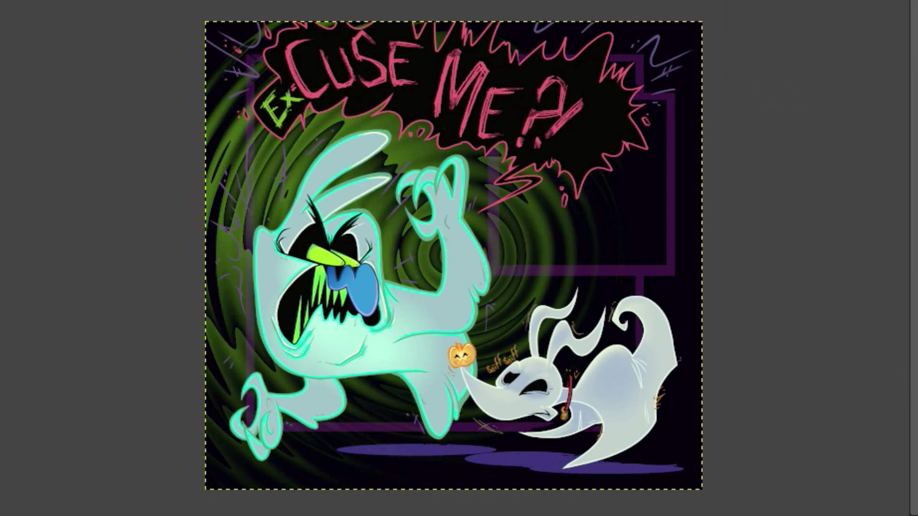
Fade the purple inner frame's lower-left portion and the outer frame's left side with gradients.
mouse_move(95, 83)
click(327, 205)
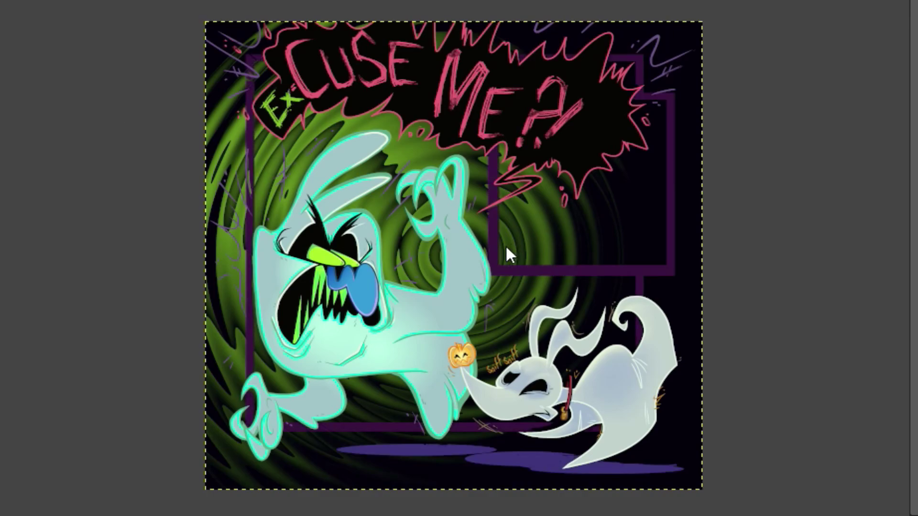
drag(478, 262, 622, 138)
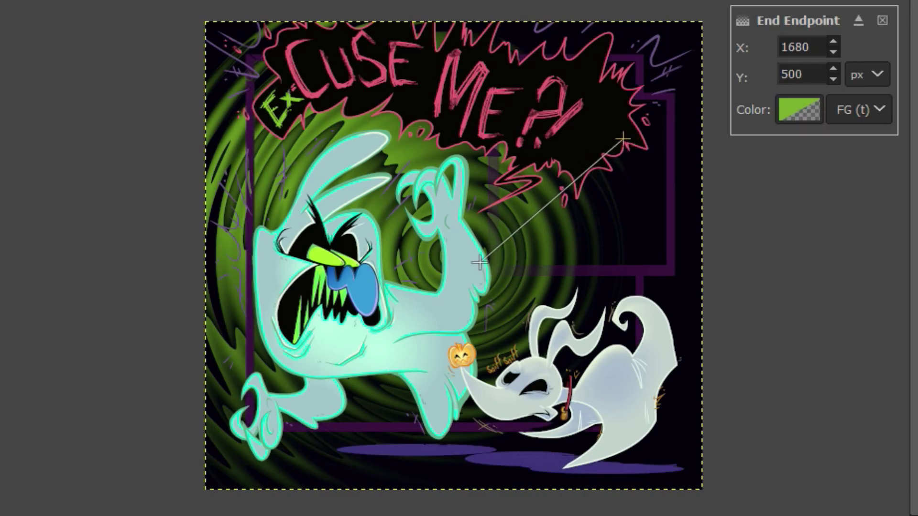
key(Return)
drag(316, 266, 125, 413)
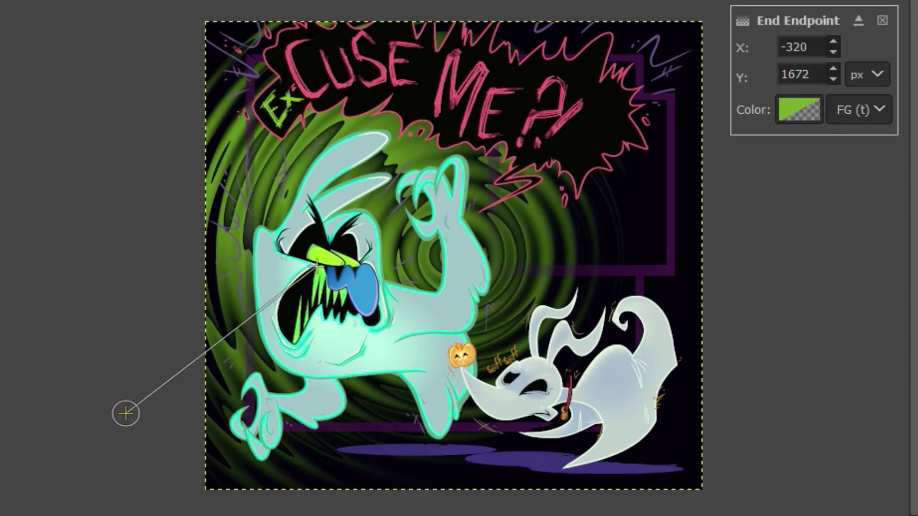
key(Return)
Fade the purple frame's bottom edge beneath the angry ghost with several gradients.
drag(461, 352, 492, 480)
click(460, 347)
drag(460, 347, 449, 288)
drag(487, 480, 493, 487)
key(Return)
drag(372, 394, 397, 461)
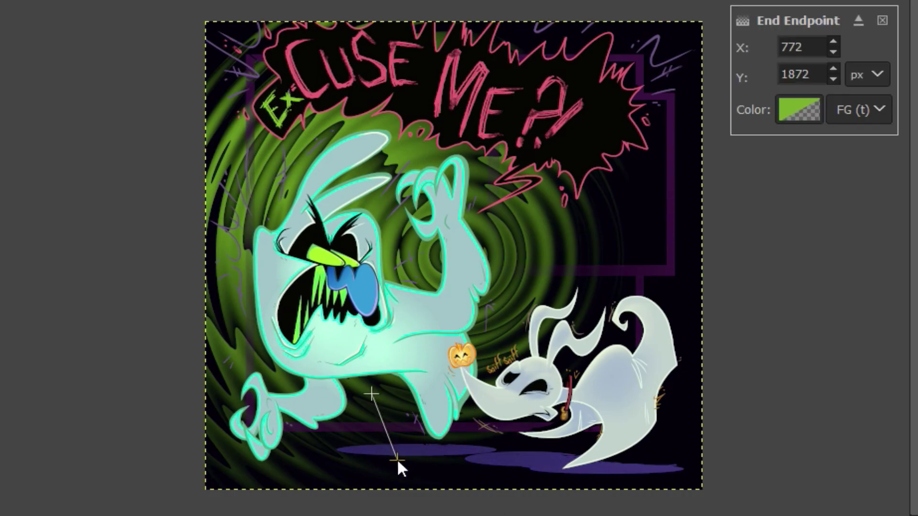
key(Return)
drag(361, 404, 378, 442)
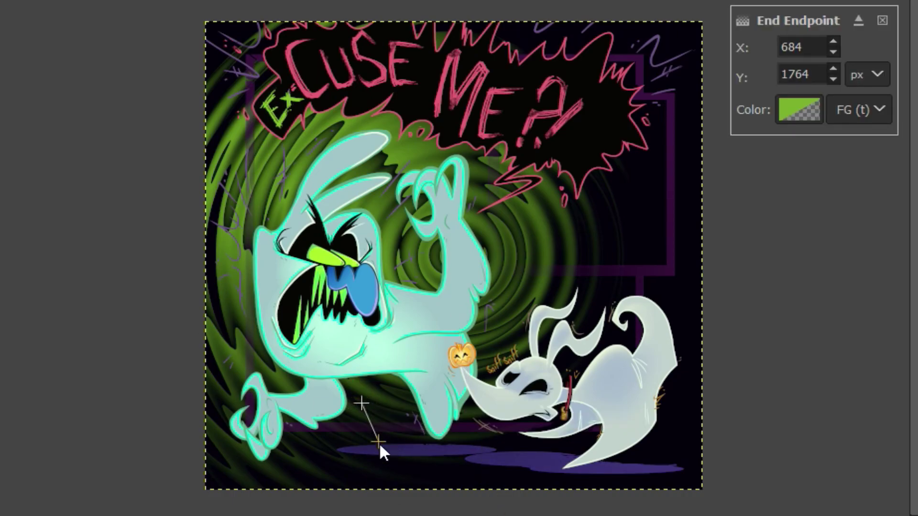
key(Return)
Fade the purple frame's lower-right and upper-right corners with outward gradients.
drag(639, 261, 678, 297)
key(Return)
drag(645, 95, 711, 20)
key(Return)
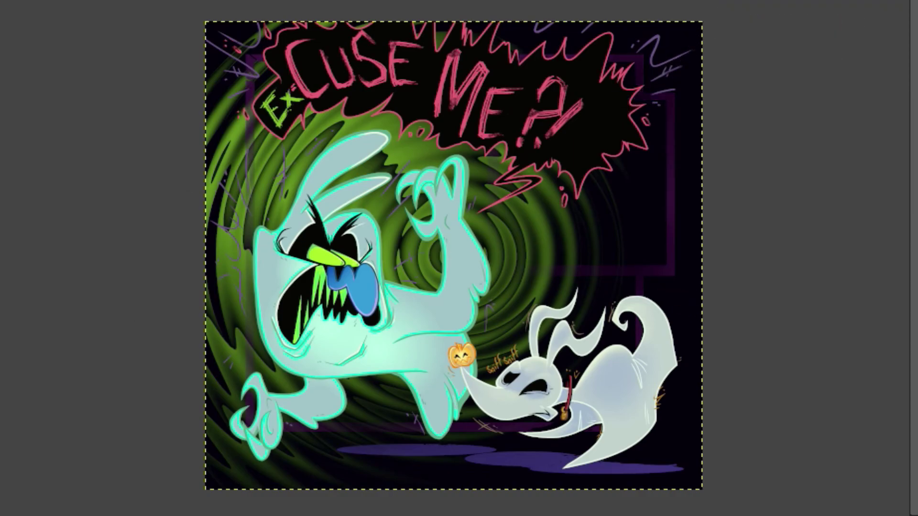
Compare the artwork with and without the sketchy motion marks around the bubble and characters.
key(ctrl+z)
key(ctrl+y)
key(ctrl+z)
key(ctrl+y)
key(ctrl+z)
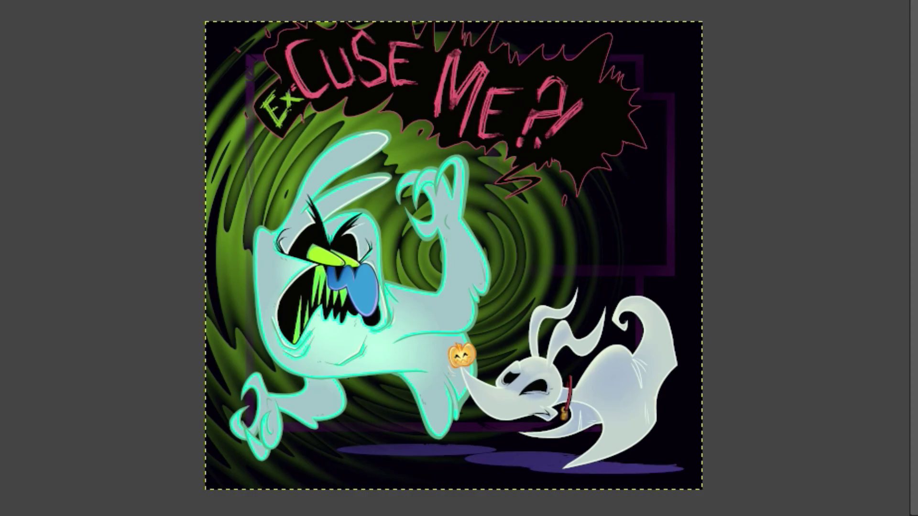
key(ctrl+y)
key(ctrl+y)
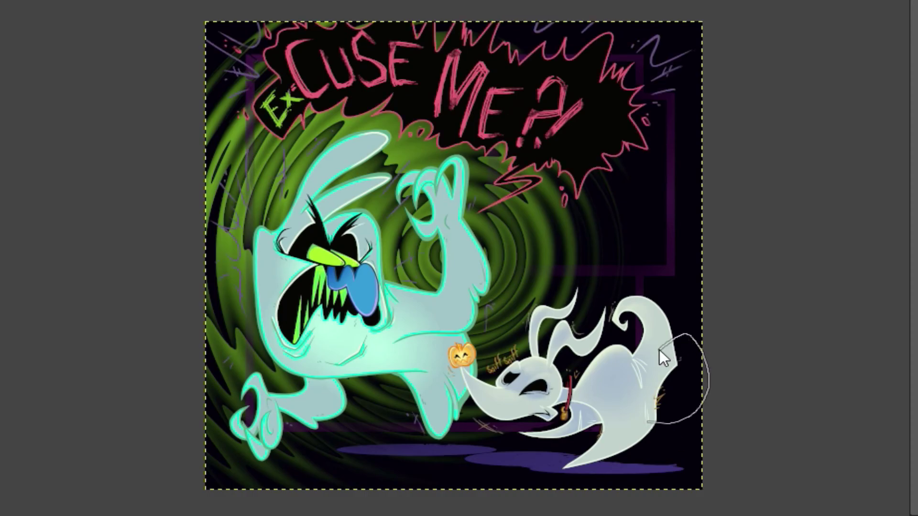
Lasso the "sniff sniff" lettering and the marks around the ghost dog, then copy and anchor them onto another layer.
mouse_move(482, 375)
mouse_down()
mouse_move(627, 435)
mouse_move(649, 423)
mouse_up()
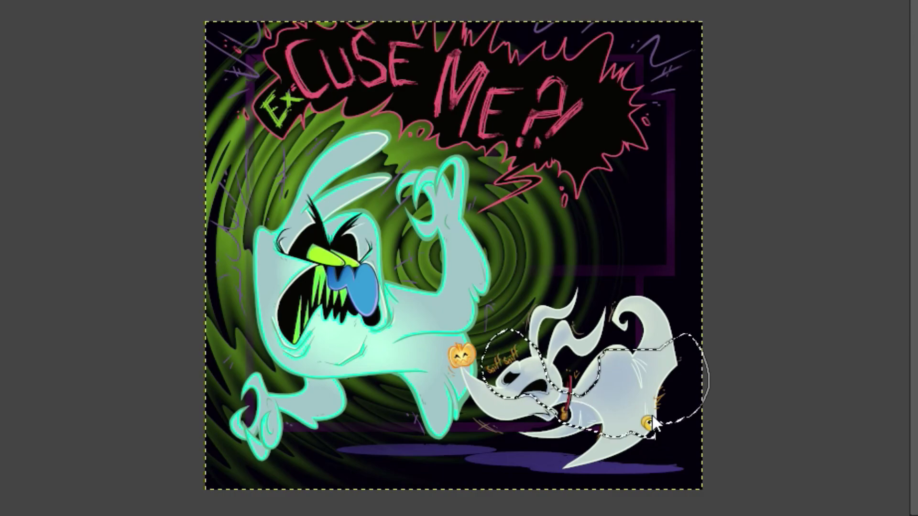
key(ctrl+c)
click(48, 103)
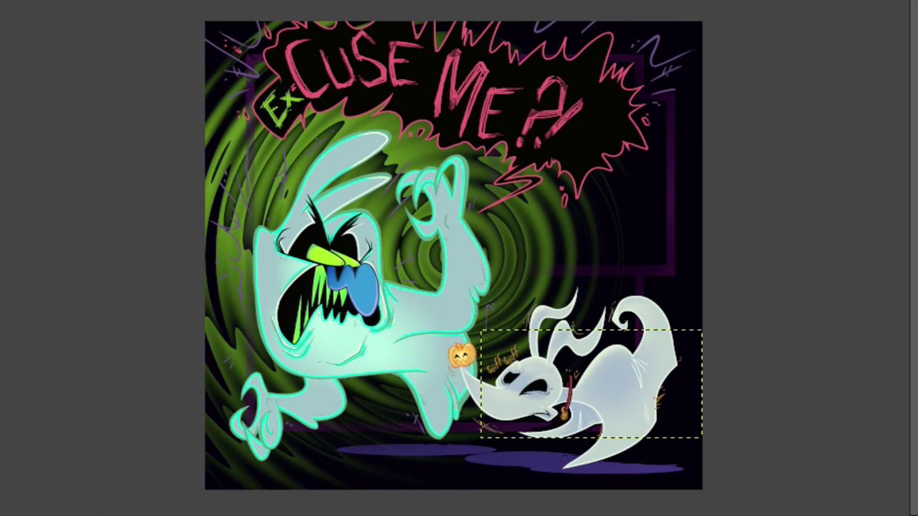
key(ctrl+h)
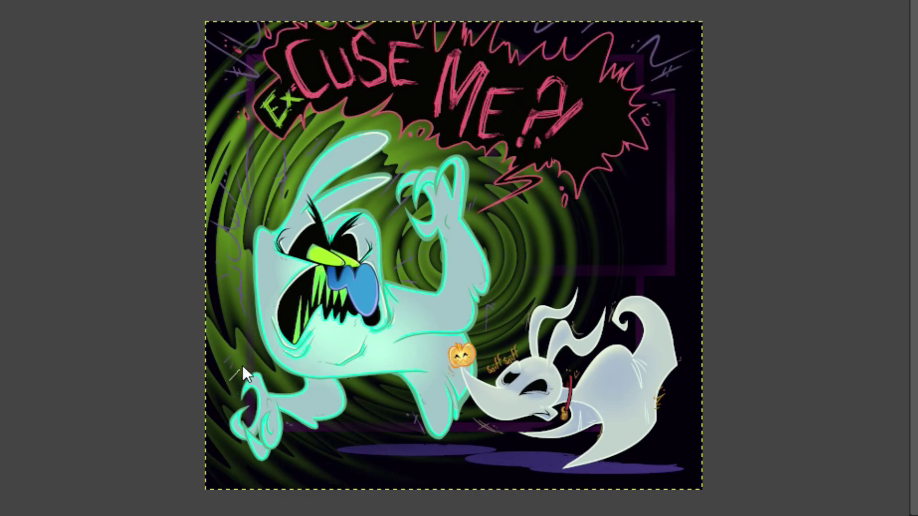
Lasso the purple motion marks around the angry ghost, copy and anchor them onto another layer, and hide the original marks.
mouse_move(280, 136)
mouse_down()
mouse_move(218, 137)
mouse_move(221, 381)
mouse_up()
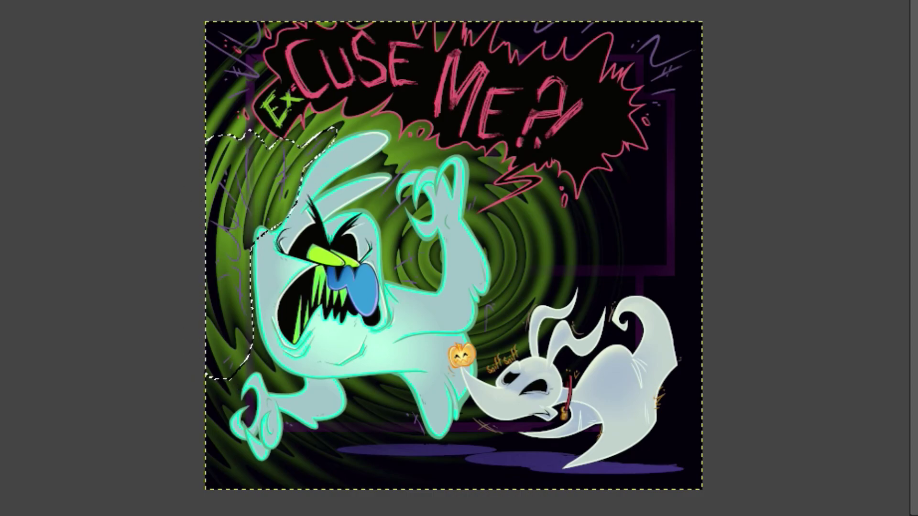
drag(406, 149, 386, 269)
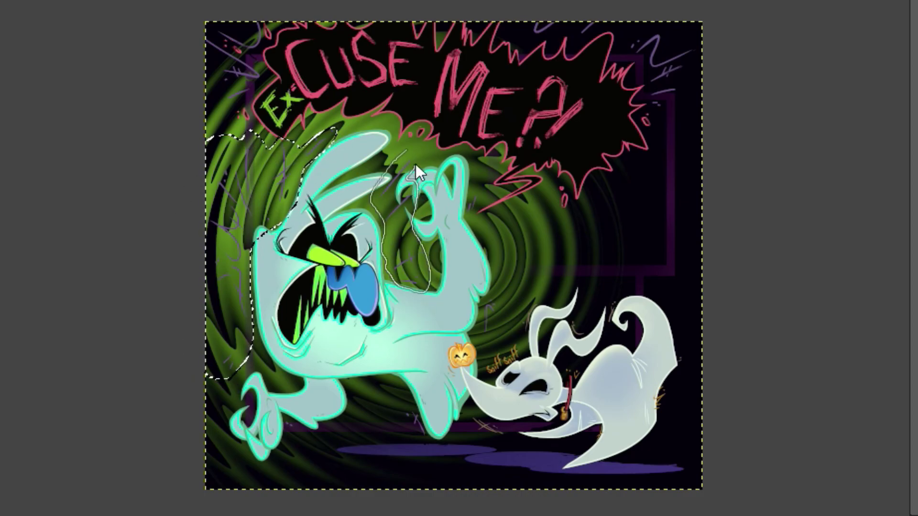
drag(415, 163, 406, 150)
click(1, 1)
click(0, 38)
click(0, 1)
click(1, 103)
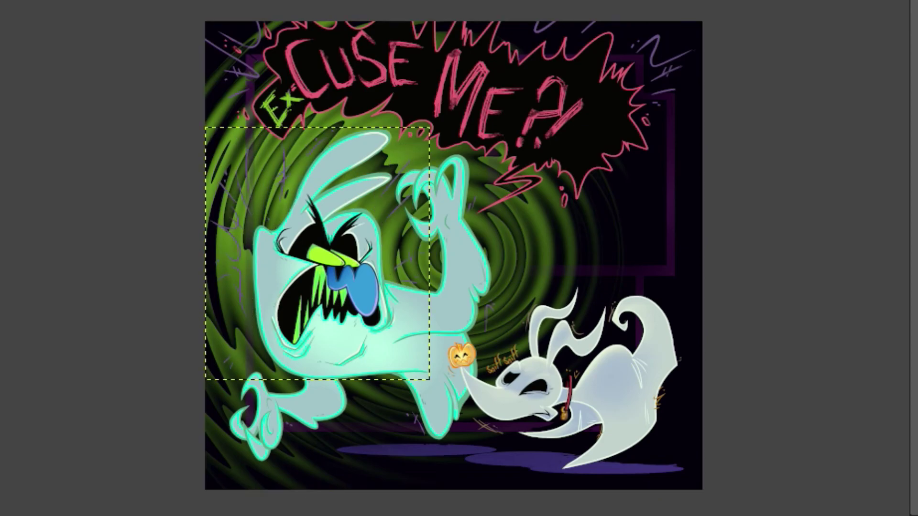
key(ctrl+h)
key(ctrl+z)
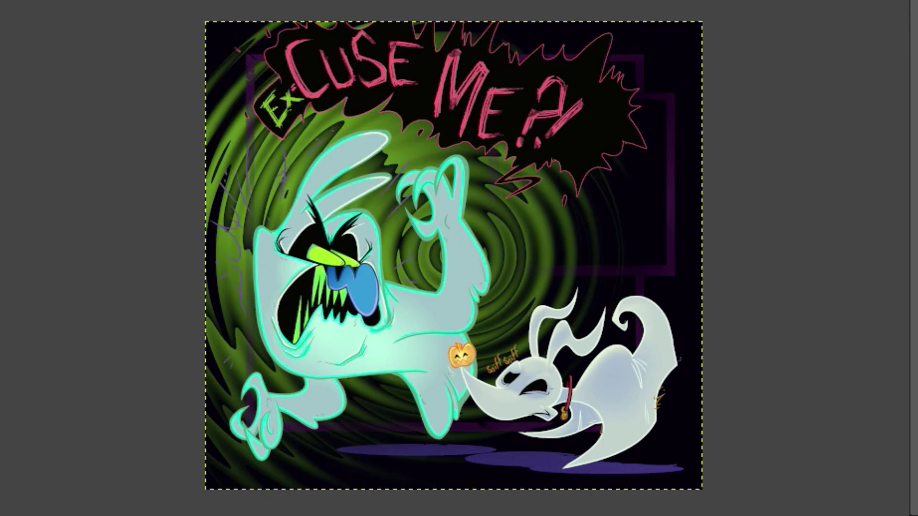
Select the angry ghost's separated motion marks layer and raise its brightness with Brightness-Contrast.
click(915, 259)
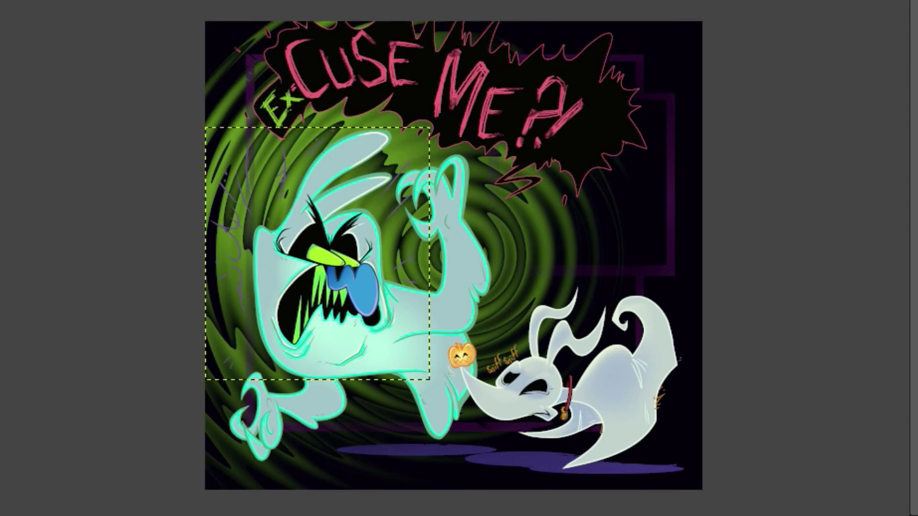
click(10, 1)
click(96, 38)
key(Escape)
click(19, 1)
mouse_move(119, 251)
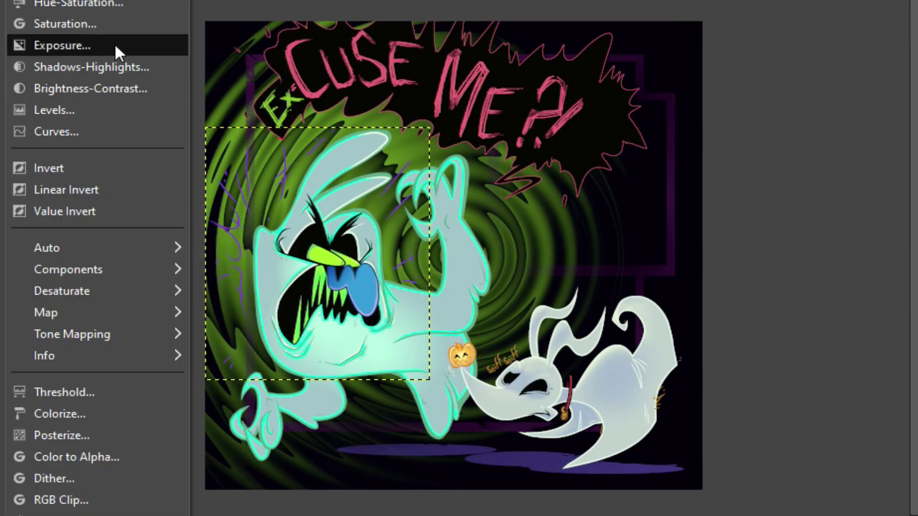
click(91, 88)
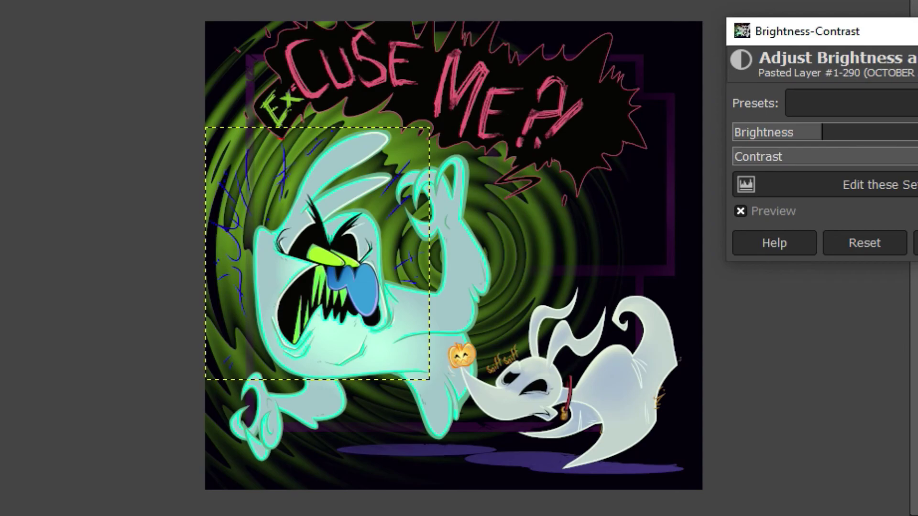
drag(822, 133, 916, 133)
click(916, 243)
Shift the hue of the angry ghost's motion marks to bright green with Hue-Chroma.
click(19, 1)
click(72, 9)
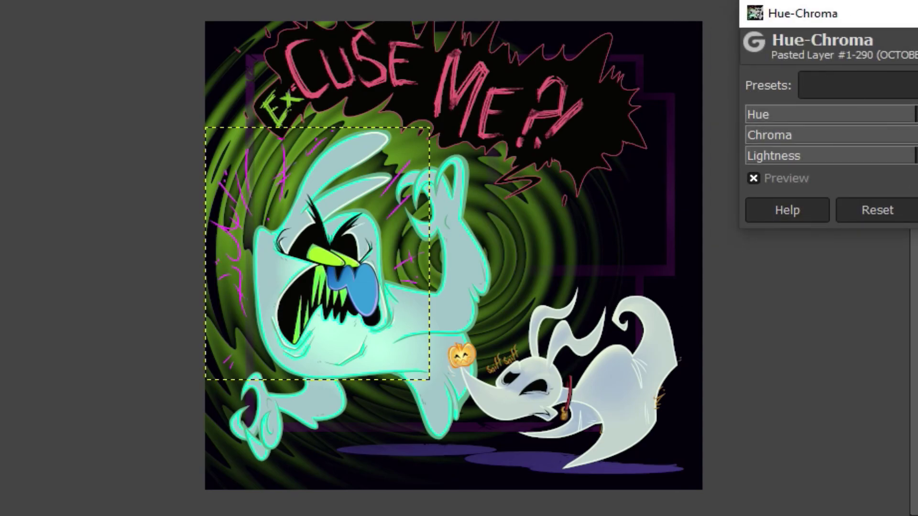
mouse_move(914, 115)
mouse_down()
mouse_move(793, 93)
mouse_move(917, 114)
mouse_up()
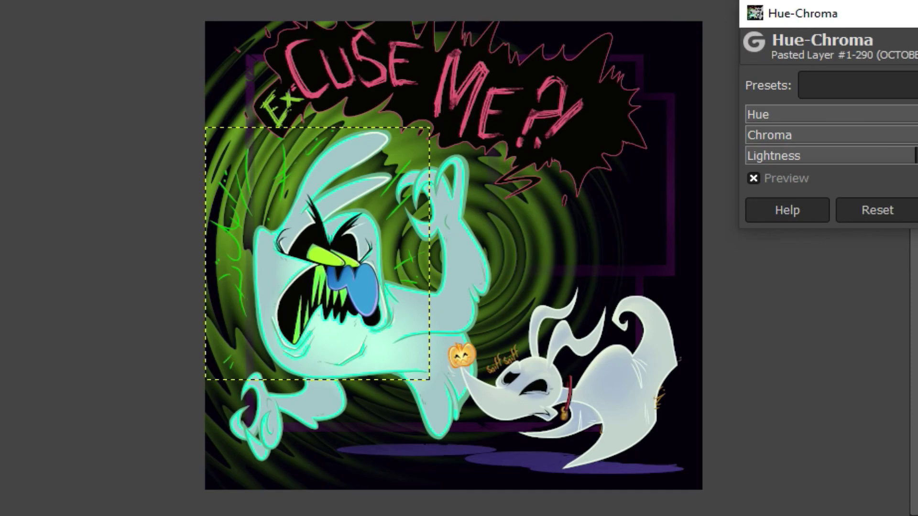
key(Return)
key(super+w)
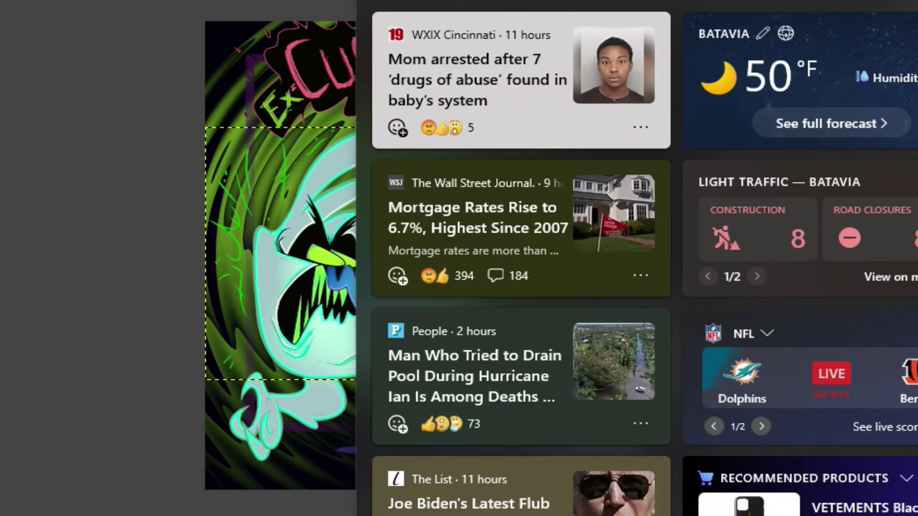
key(Escape)
key(ctrl+shift+a)
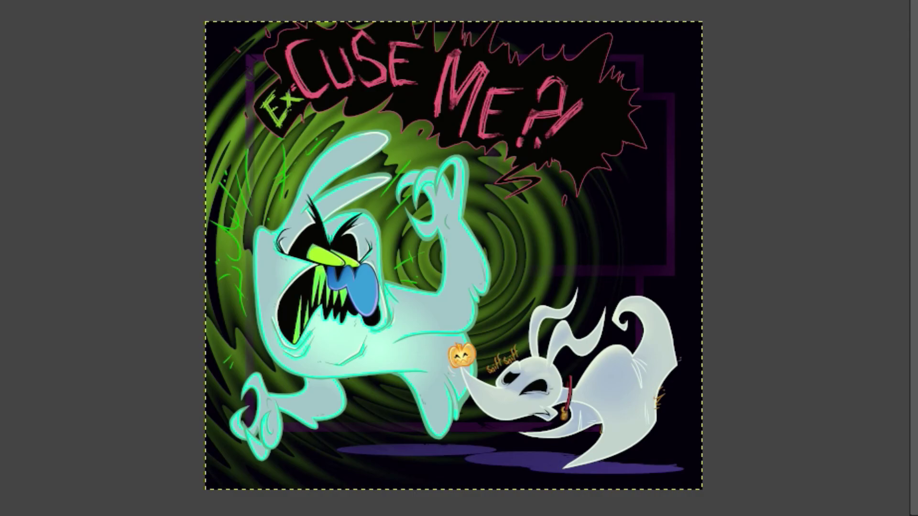
Add a new layer for the pumpkin's glow and set the foreground color to yellow.
key(ctrl+shift+n)
key(Return)
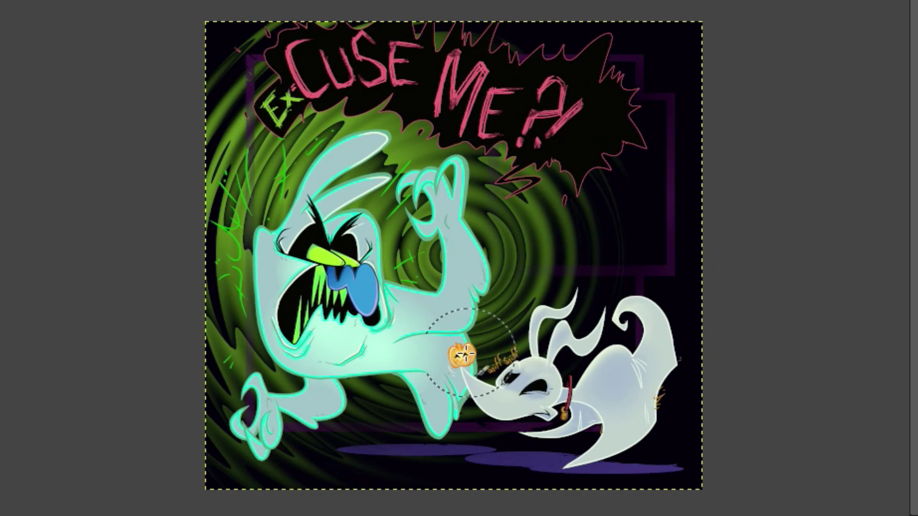
key(ctrl+shift+e)
click(197, 161)
click(159, 2)
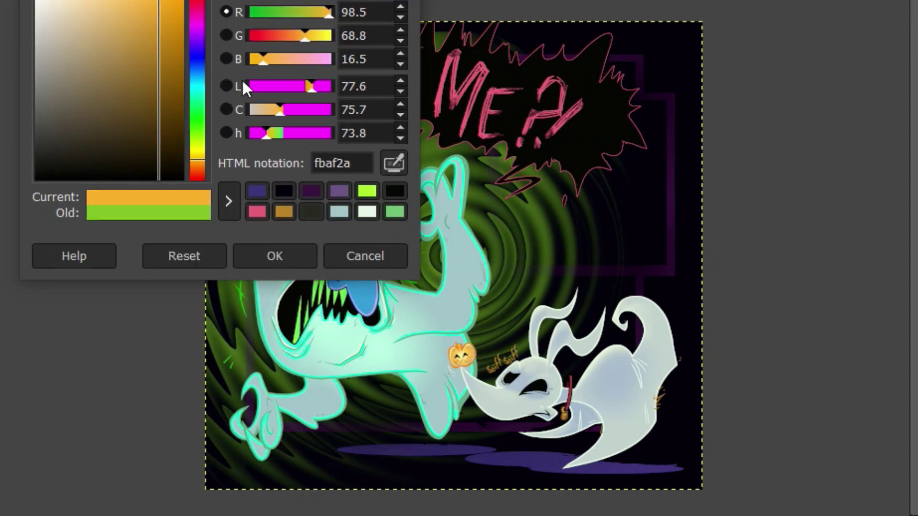
click(197, 152)
click(274, 256)
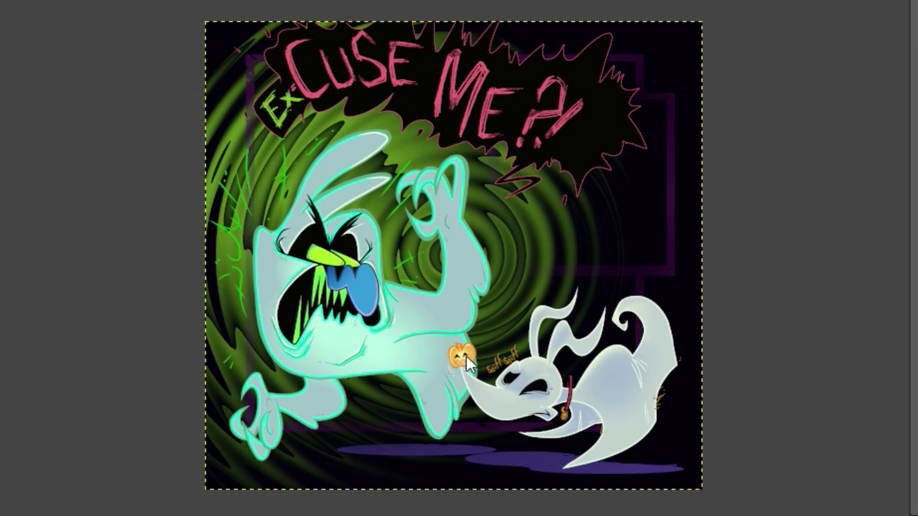
drag(482, 350, 445, 367)
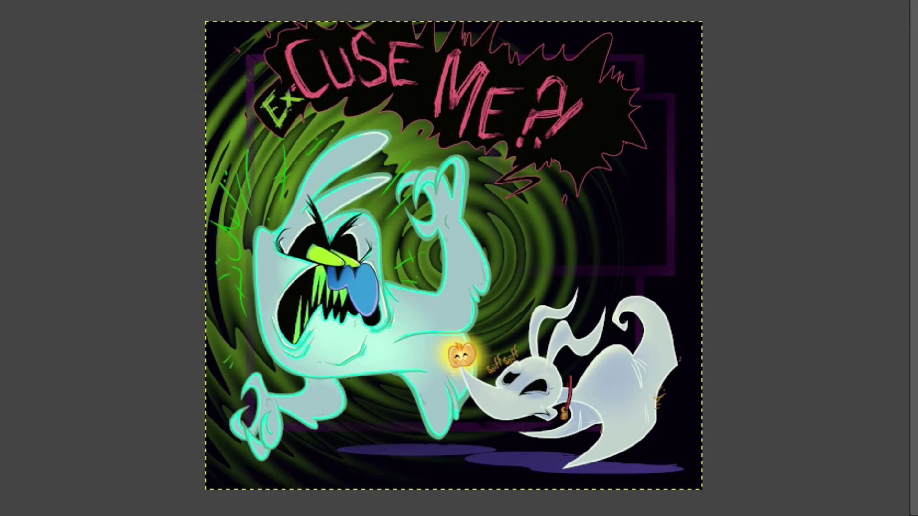
key(ctrl+z)
key(ctrl+z)
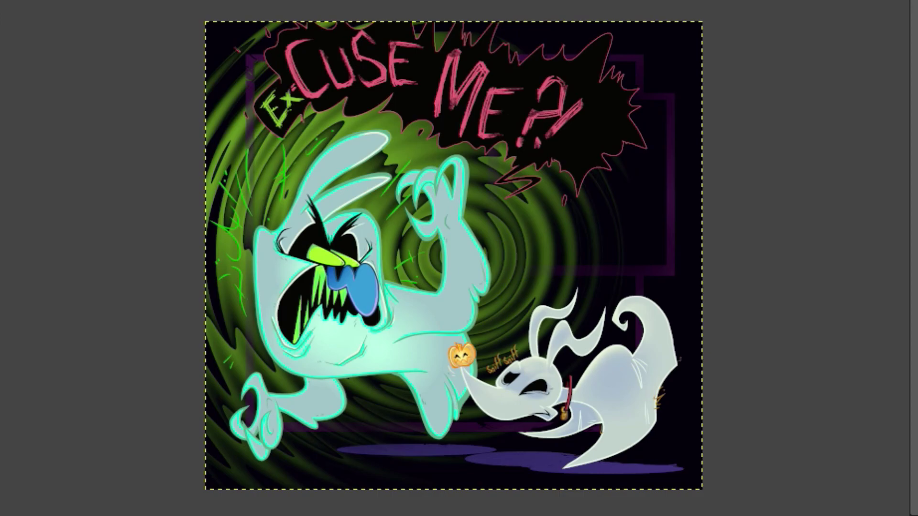
Draw a yellow radial gradient glow around the pumpkin and posterize it to 5 levels.
mouse_move(464, 359)
mouse_down()
mouse_move(439, 335)
mouse_move(462, 358)
mouse_up()
key(Return)
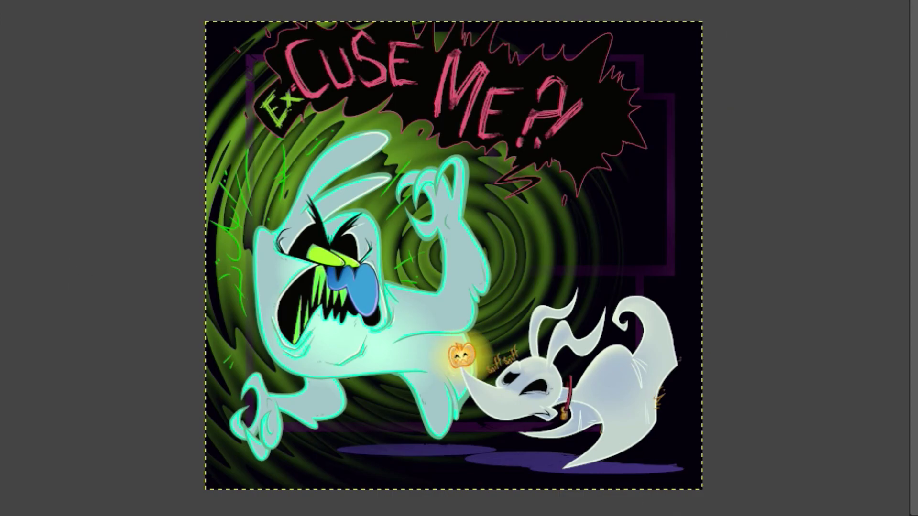
click(78, 435)
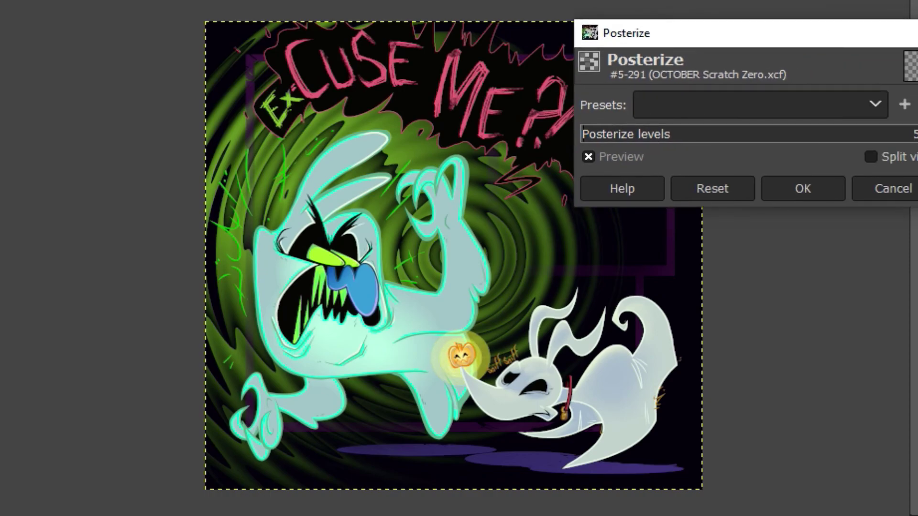
click(803, 188)
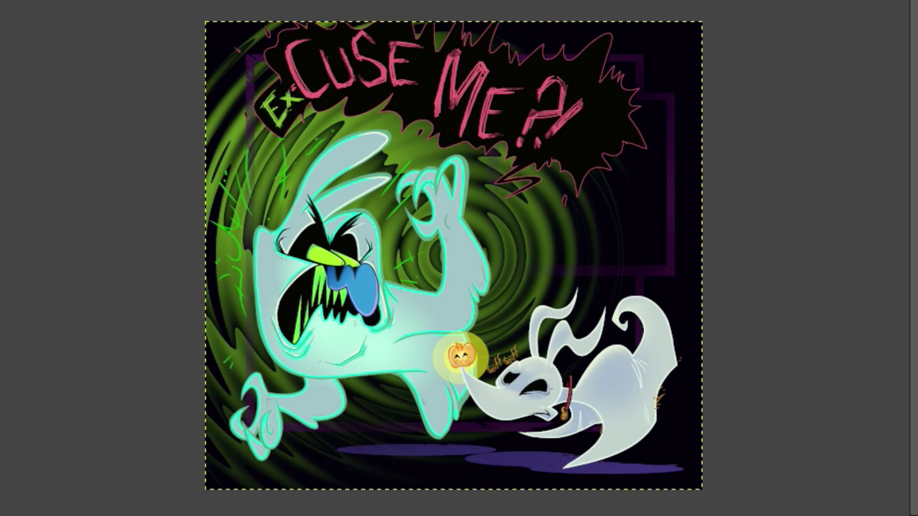
Layer more soft yellow-to-transparent gradients over the posterized glow around the pumpkin.
mouse_move(500, 379)
mouse_down()
mouse_move(466, 361)
mouse_move(506, 374)
mouse_move(431, 333)
mouse_move(490, 364)
mouse_move(456, 347)
mouse_up()
key(Return)
key(Return)
drag(491, 390, 468, 355)
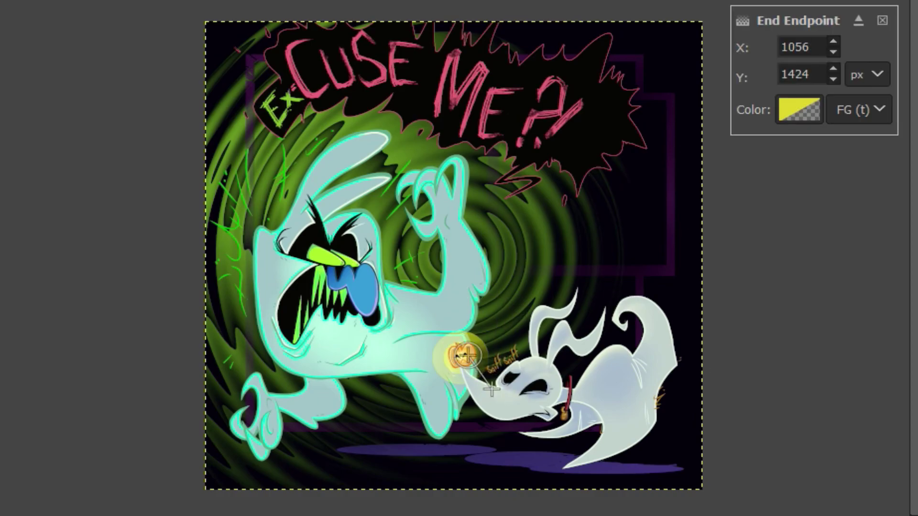
key(Return)
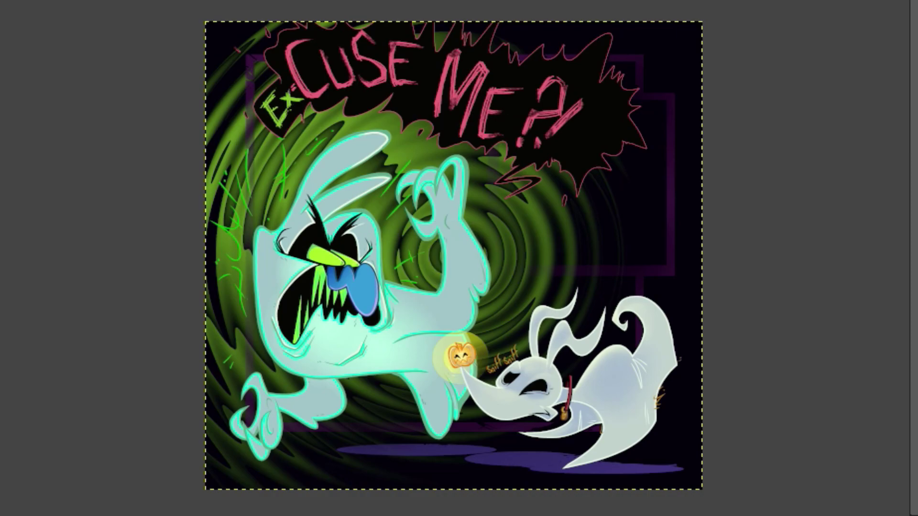
Add a new layer and place large yellow radial glows behind the angry ghost's face and ears.
key(ctrl+shift+n)
click(577, 465)
mouse_move(291, 269)
mouse_down()
mouse_move(220, 203)
mouse_move(246, 196)
mouse_move(290, 261)
mouse_up()
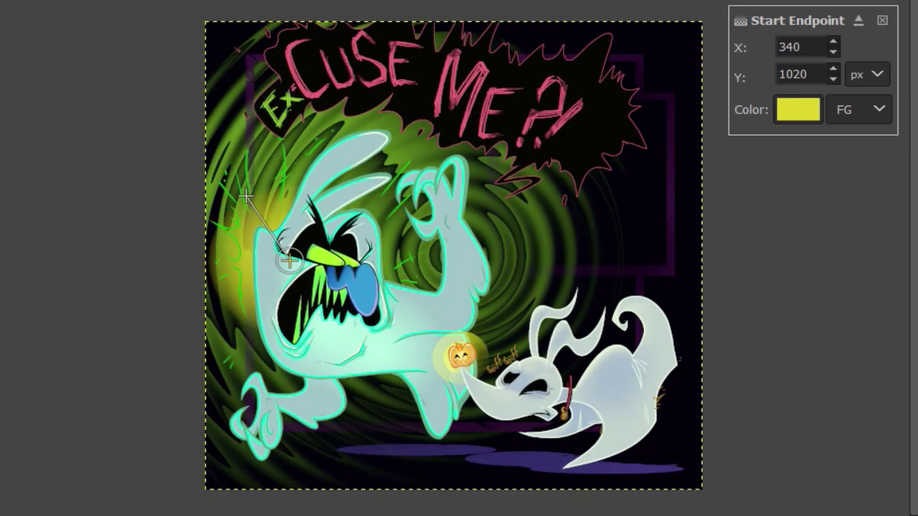
key(Return)
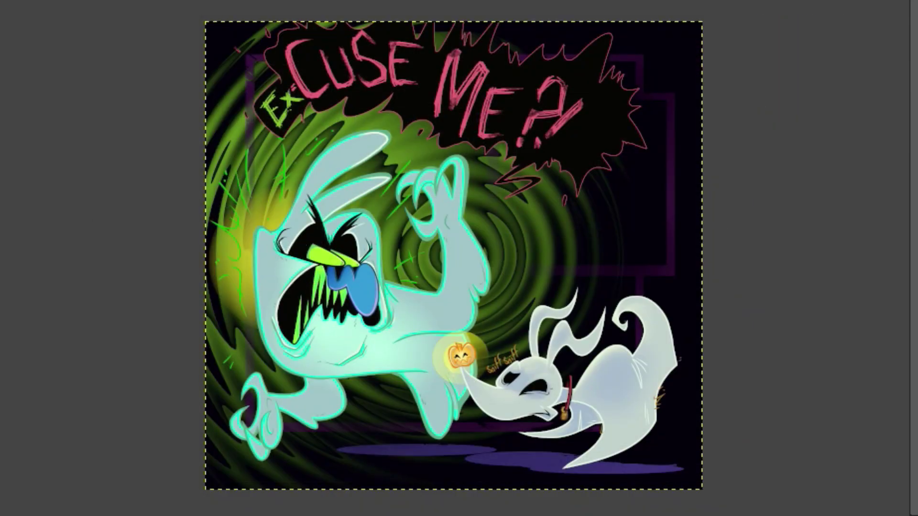
drag(296, 227, 275, 166)
drag(297, 227, 324, 209)
mouse_move(275, 167)
mouse_down()
mouse_move(307, 145)
mouse_move(311, 158)
mouse_up()
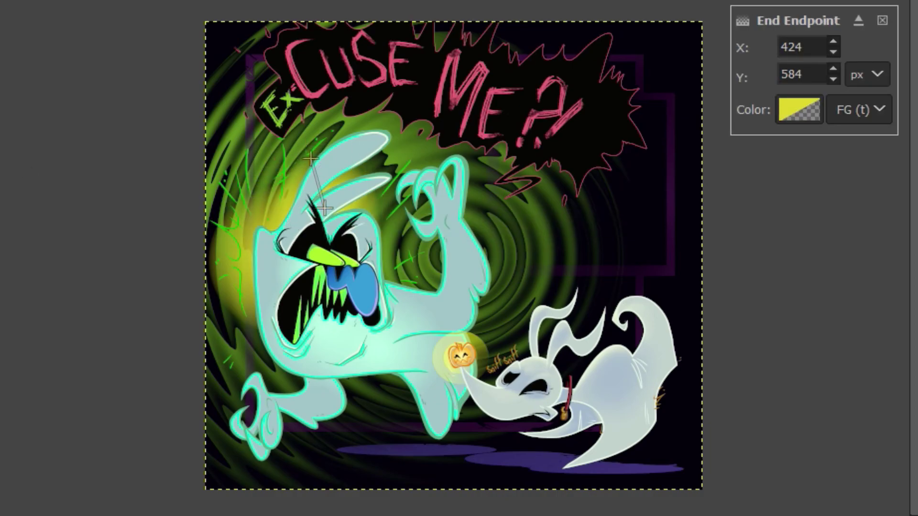
key(Return)
Add a small yellow radial glow among the green motion marks to the upper left of the angry ghost.
mouse_move(236, 147)
mouse_down()
mouse_move(256, 162)
mouse_move(248, 172)
mouse_up()
drag(256, 162, 264, 151)
key(Return)
key(Return)
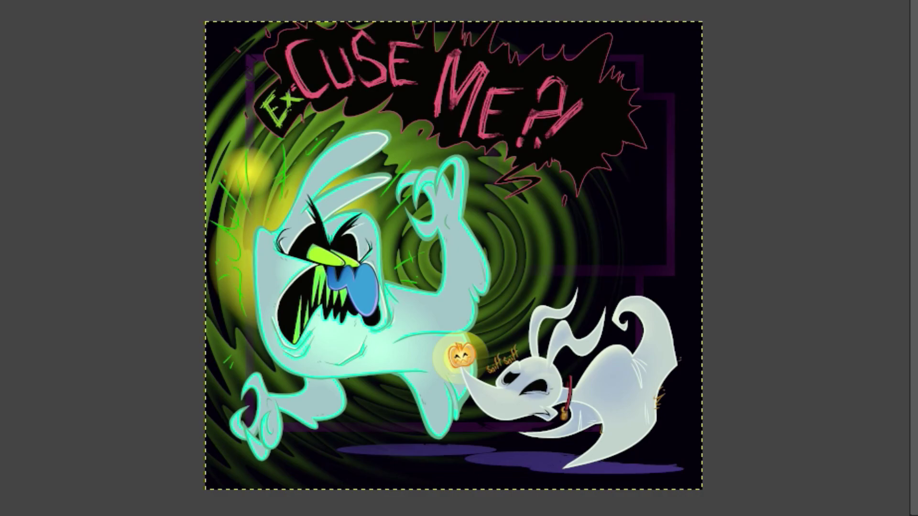
Soften the yellow glows behind the angry ghost with a Gaussian Blur.
click(108, 1)
mouse_move(216, 38)
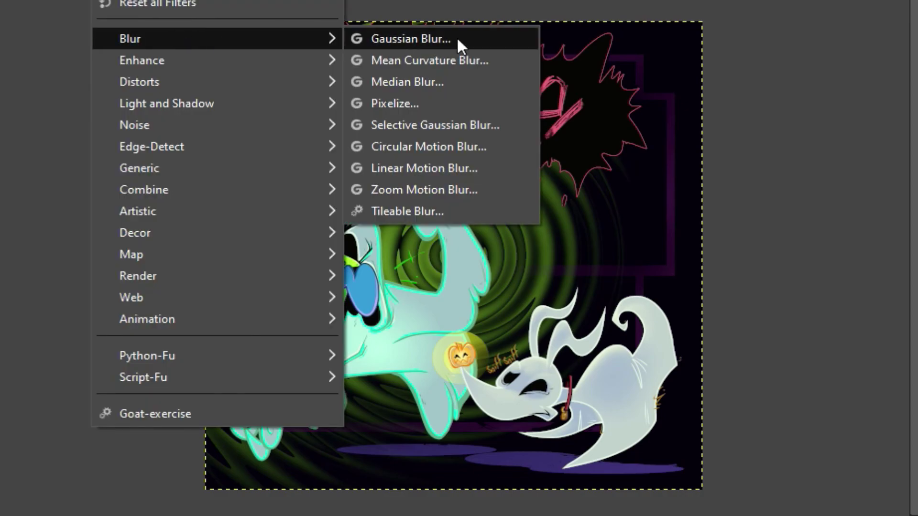
click(457, 40)
drag(622, 138, 655, 140)
click(789, 320)
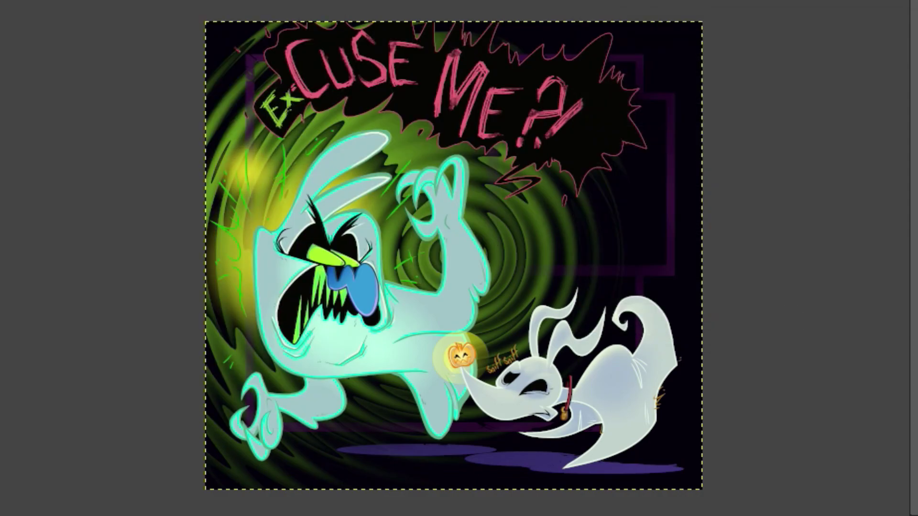
Posterize the yellow glows behind the angry ghost to 6 levels.
click(94, 436)
key(Up)
key(Up)
key(Up)
key(Up)
key(Up)
key(Up)
key(Up)
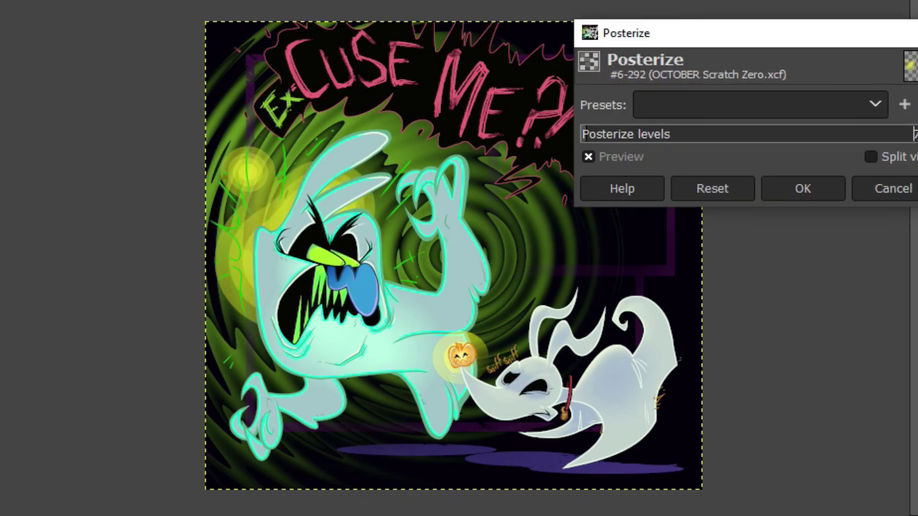
key(Down)
key(Down)
key(Down)
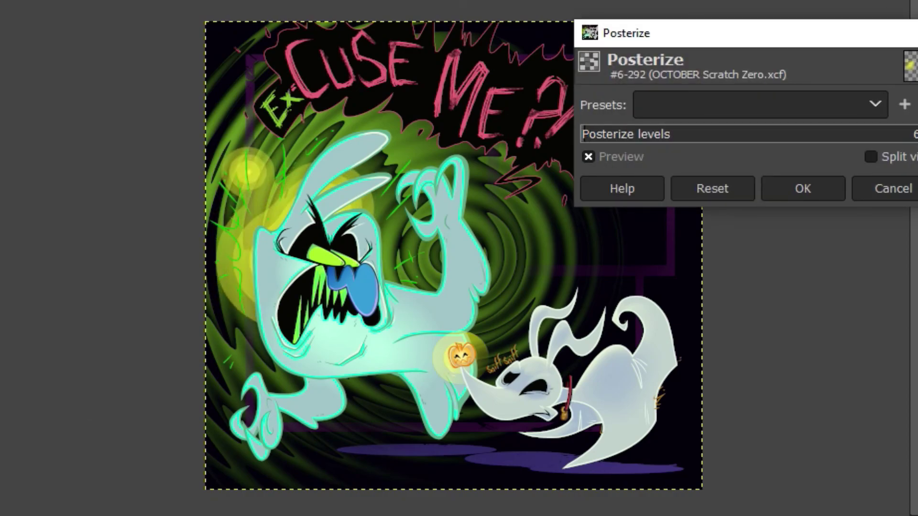
click(820, 187)
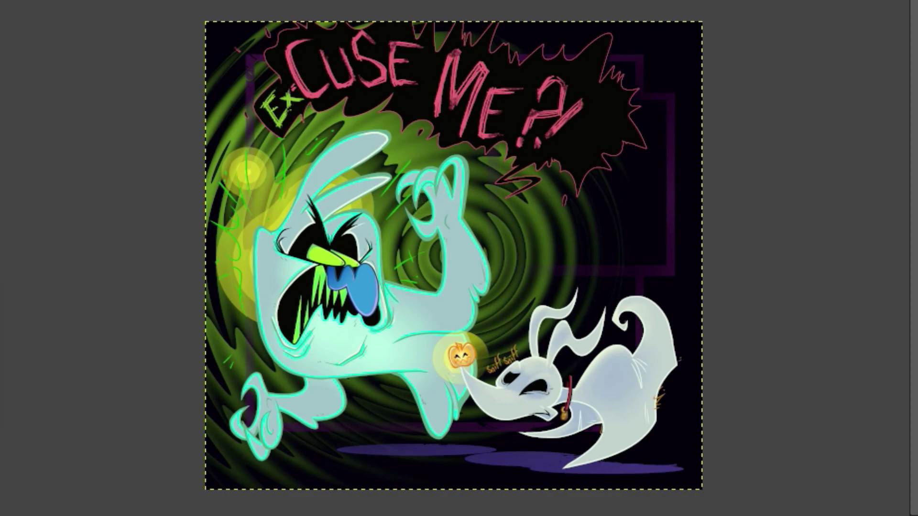
Scatter yellow speckles around the angry ghost's ears, back and face with a splatter brush.
click(338, 133)
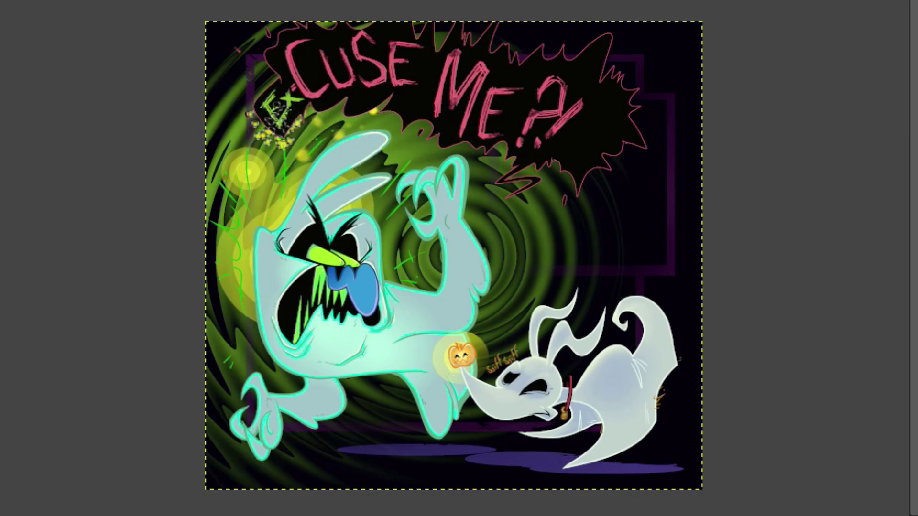
click(267, 157)
click(226, 243)
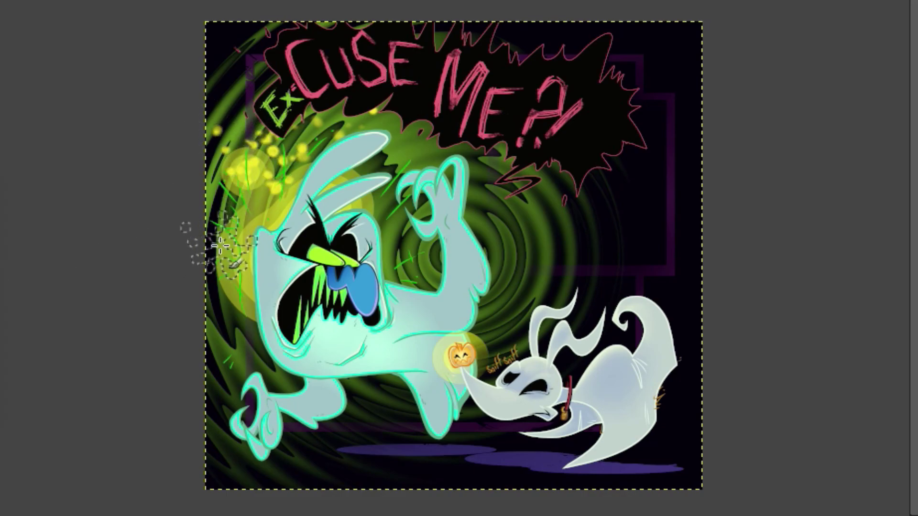
click(378, 221)
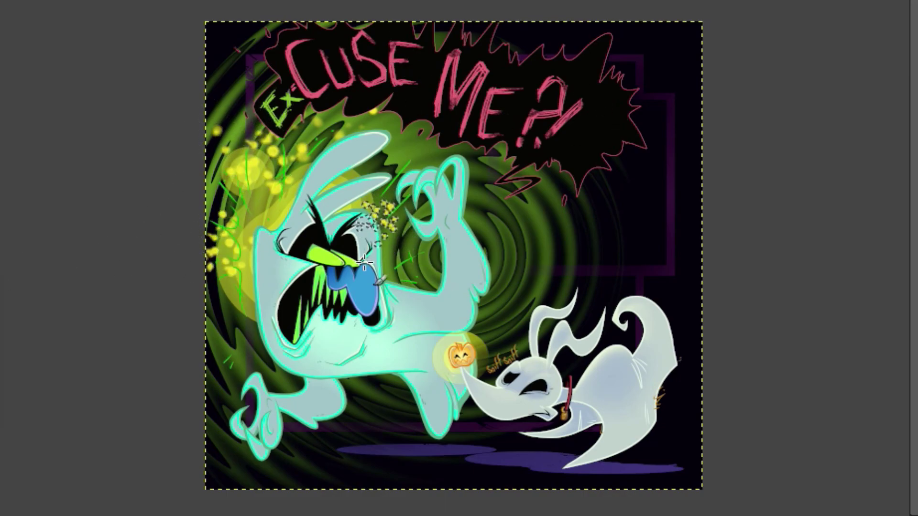
click(381, 252)
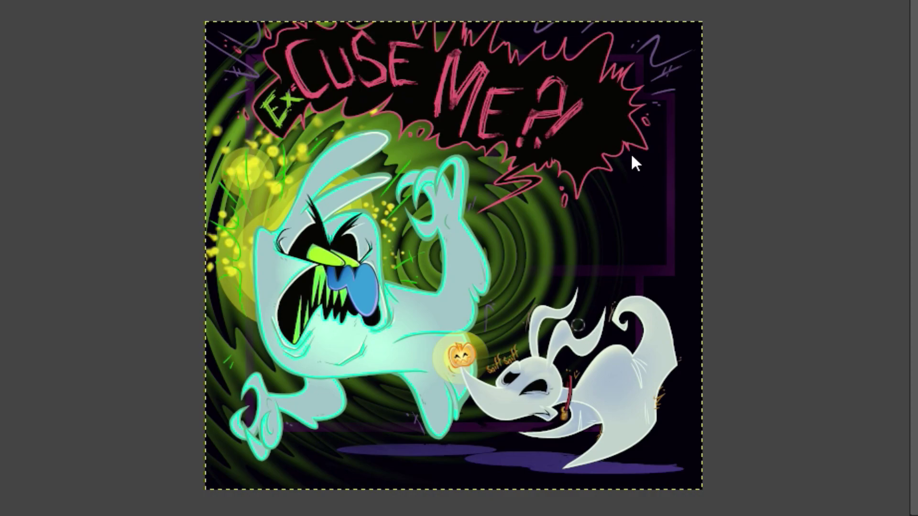
Select the yellow glow and speckle layer and change its blend mode so it merges into the green ripples.
key(Page_Up)
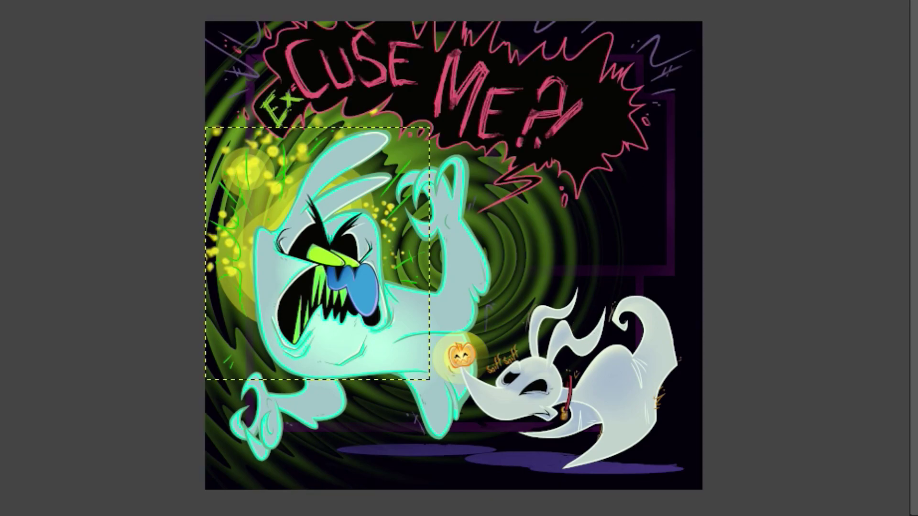
key(Page_Up)
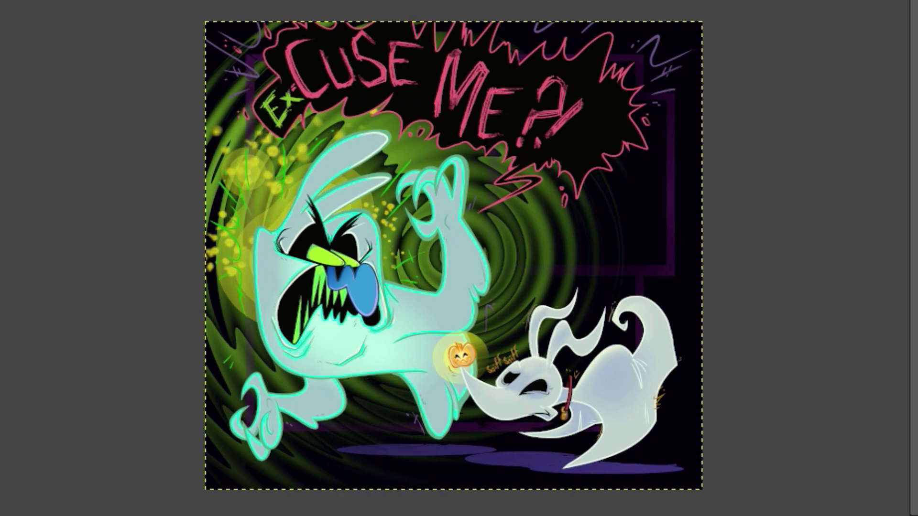
key(Down)
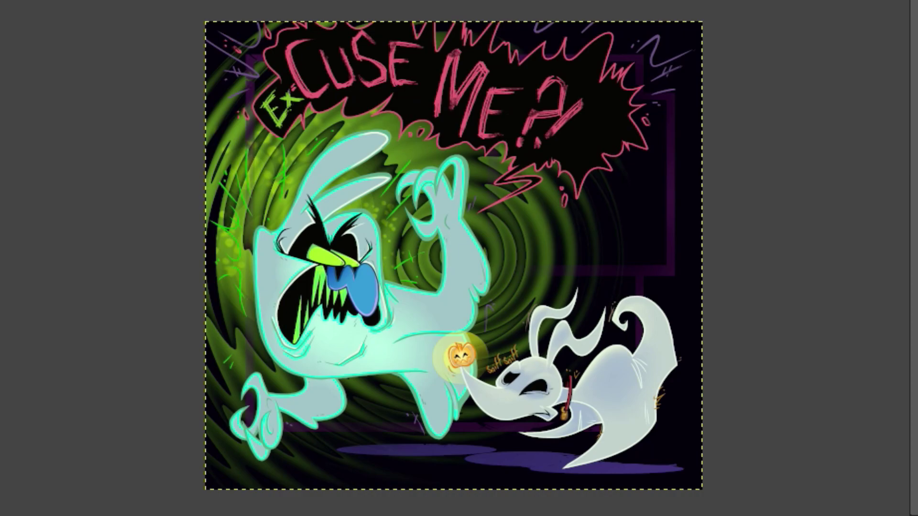
key(ctrl+z)
key(Down)
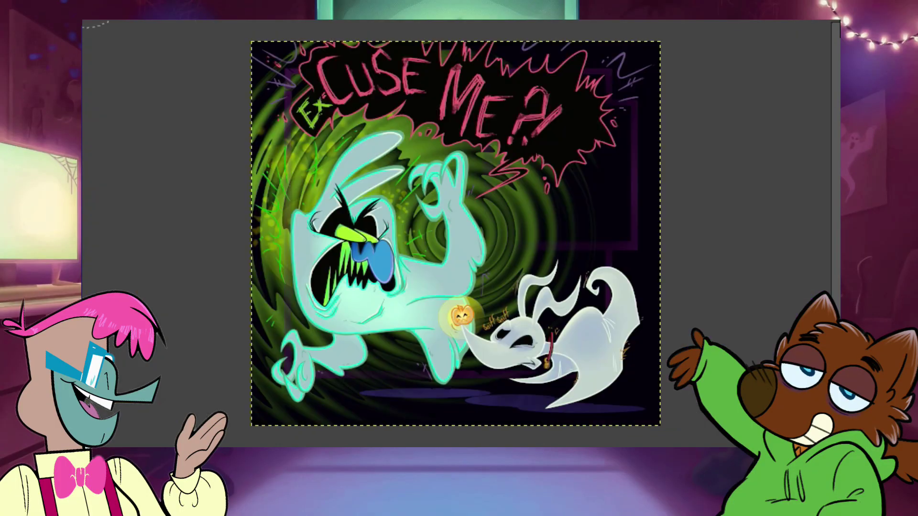
Add a new layer and spread a purple-blue gradient glow across the upper-right background.
key(ctrl+shift+n)
click(559, 407)
drag(607, 24, 673, 42)
mouse_move(528, 206)
mouse_down()
mouse_move(546, 190)
mouse_move(528, 201)
mouse_up()
key(Return)
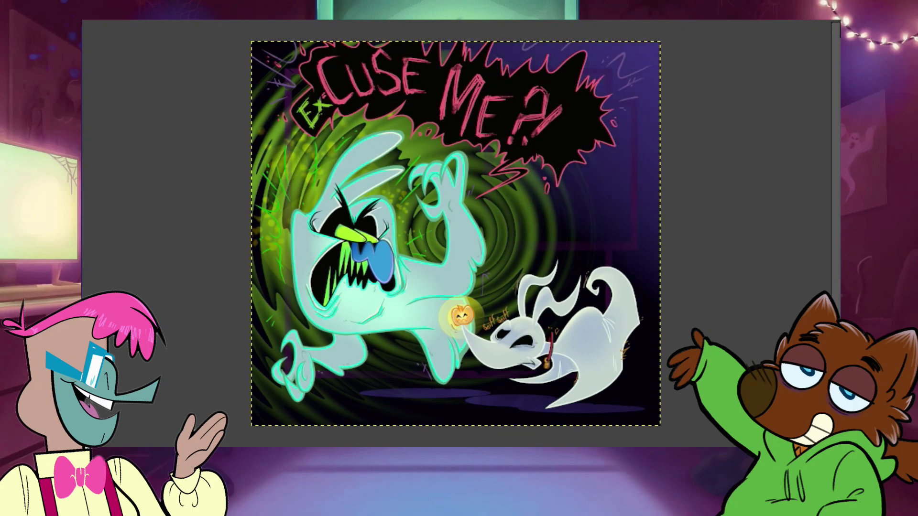
Tone down the purple-blue glow so it blends subtly into the dark upper-right background.
key(ctrl+z)
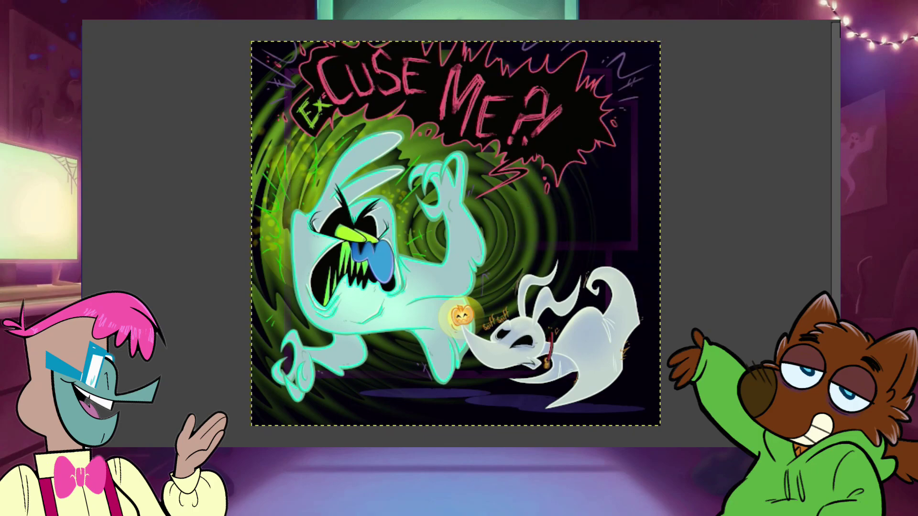
key(ctrl+y)
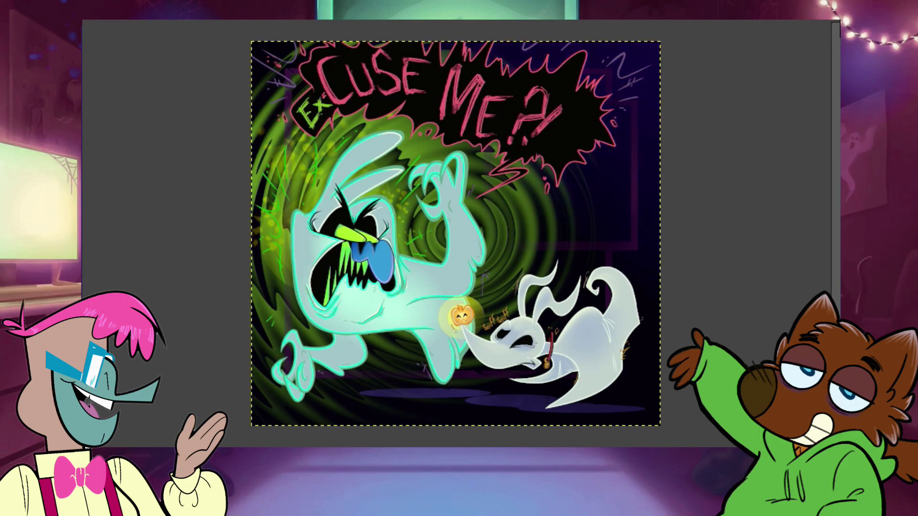
key(Page_Up)
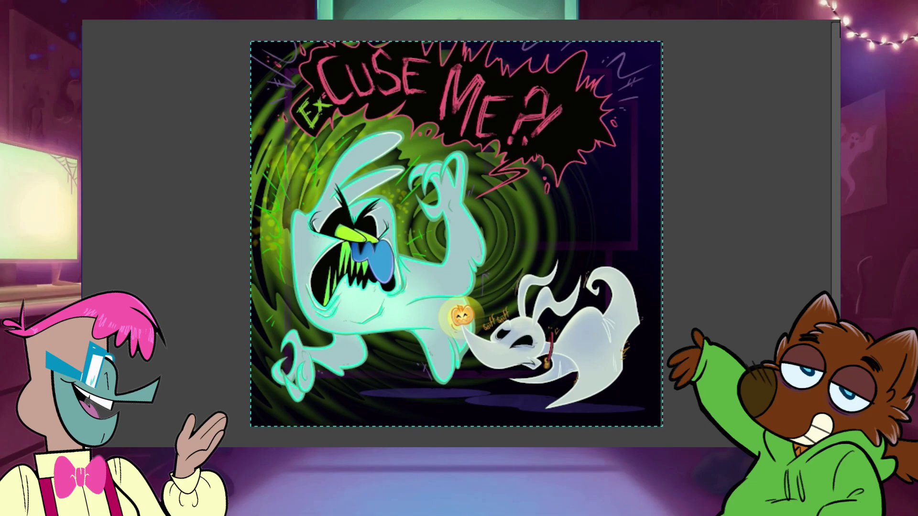
key(Page_Down)
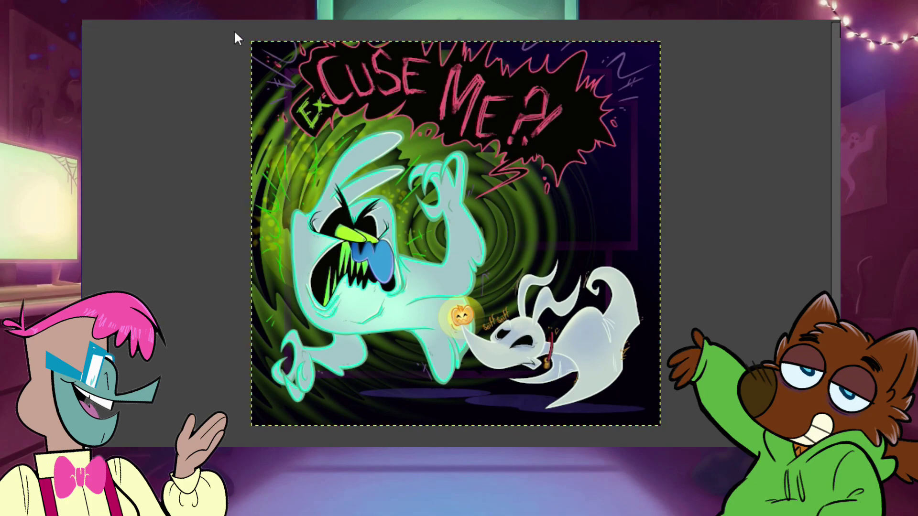
Make a rectangular selection around the whole canvas and copy the visible artwork.
drag(238, 26, 668, 439)
click(84, 21)
click(107, 72)
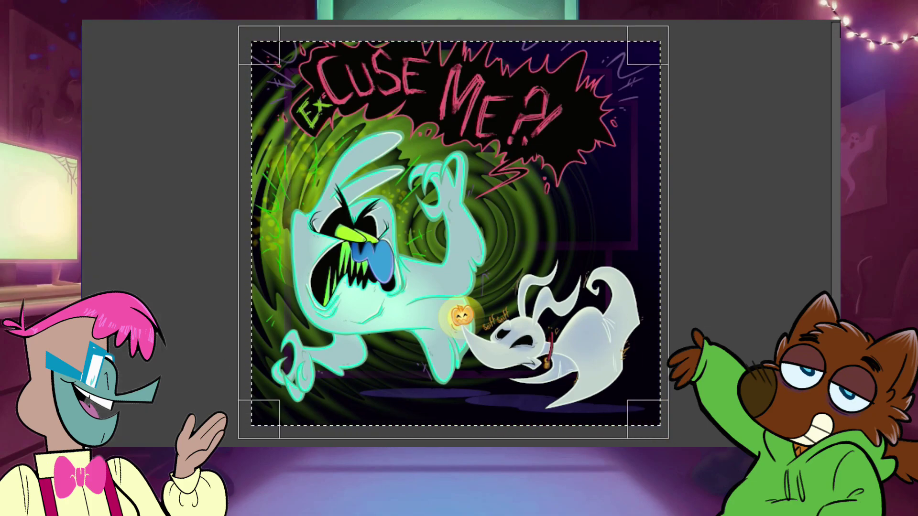
key(ctrl+a)
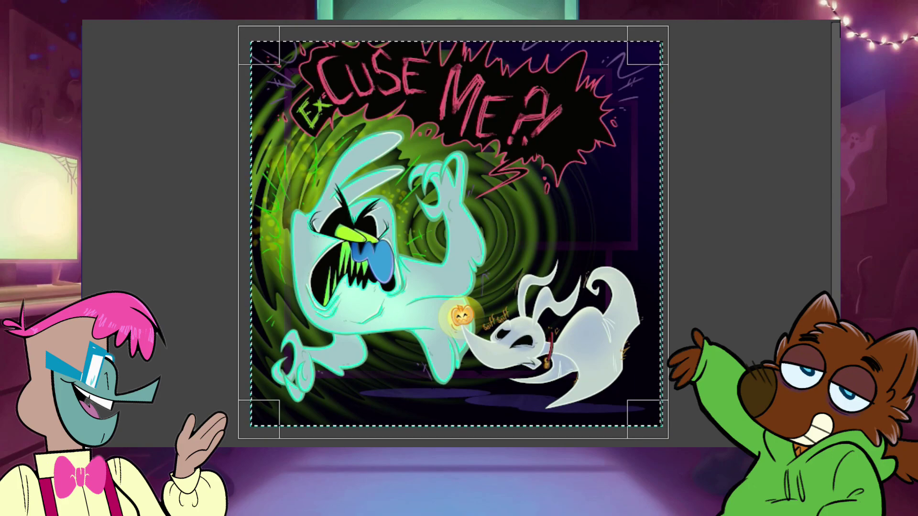
click(83, 22)
click(95, 21)
click(566, 406)
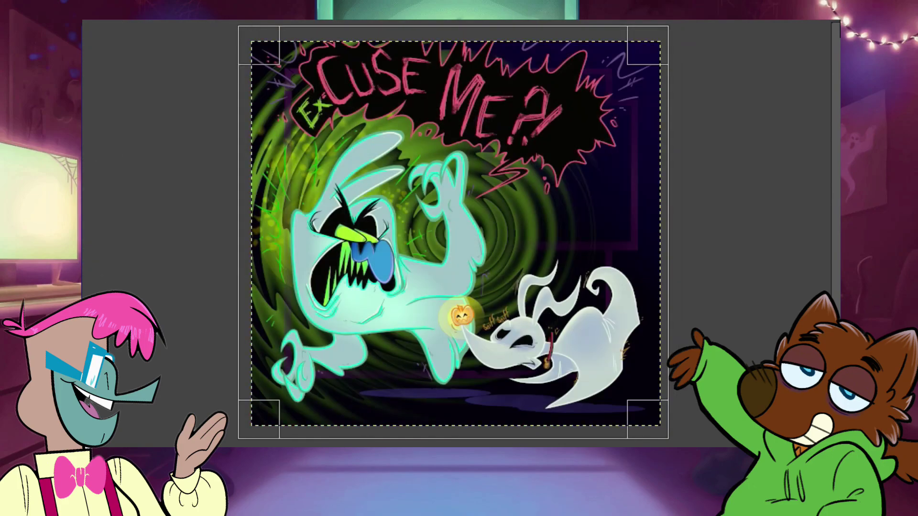
Select the artwork's layer group and merge it down.
click(84, 21)
mouse_move(146, 91)
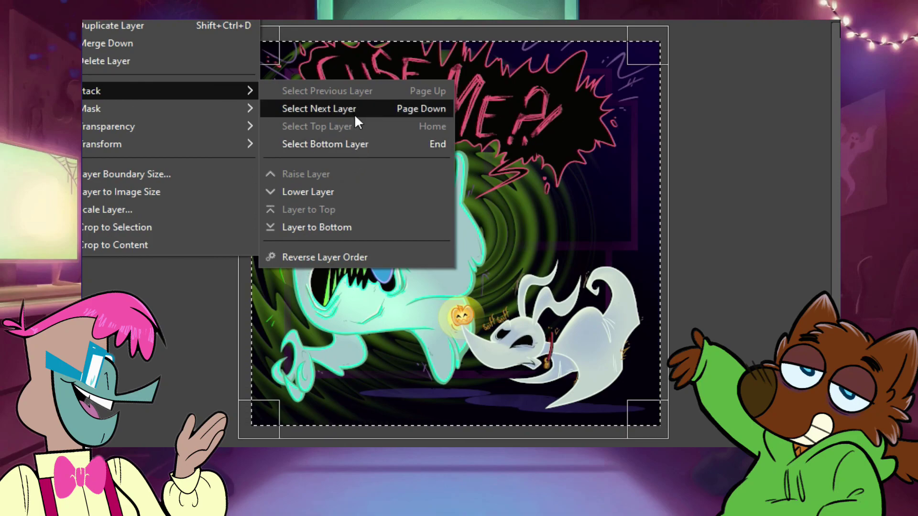
click(84, 21)
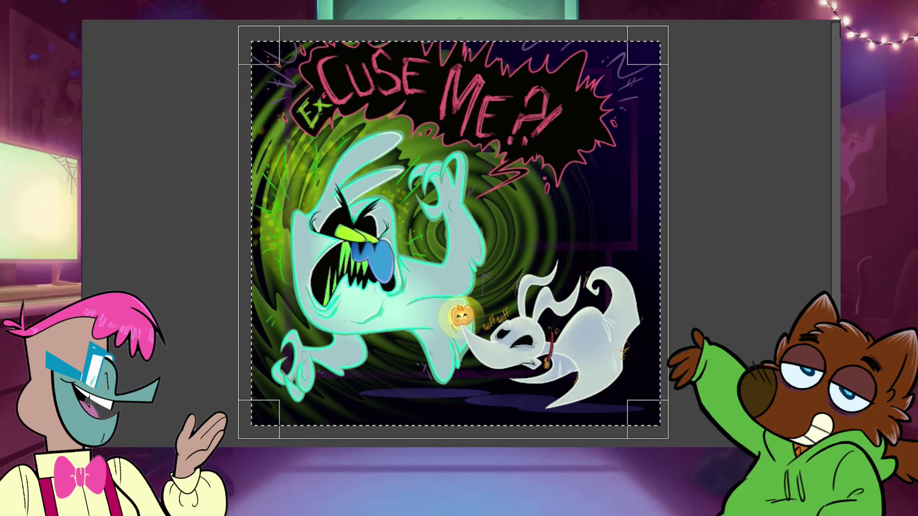
click(838, 197)
click(83, 22)
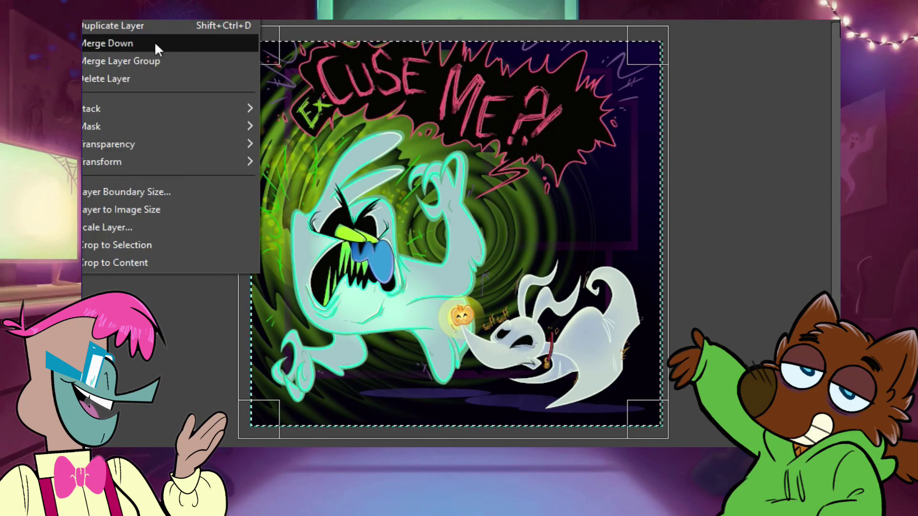
click(155, 44)
click(83, 22)
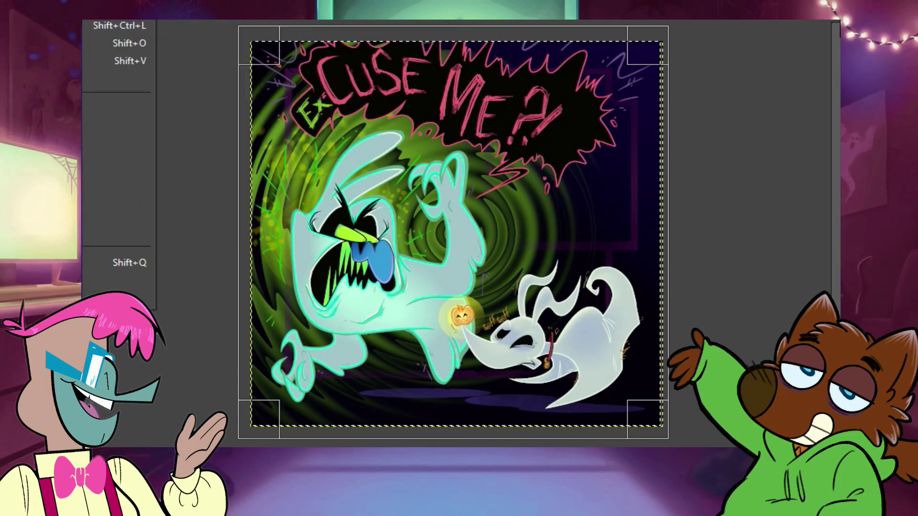
Copy the selected artwork and paste it as a new layer.
click(84, 22)
click(96, 55)
click(83, 22)
mouse_move(119, 161)
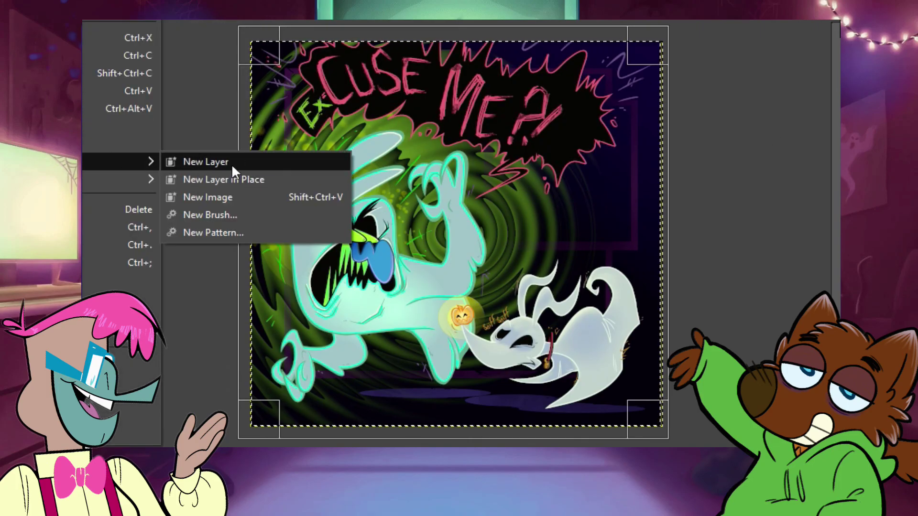
click(232, 163)
key(Return)
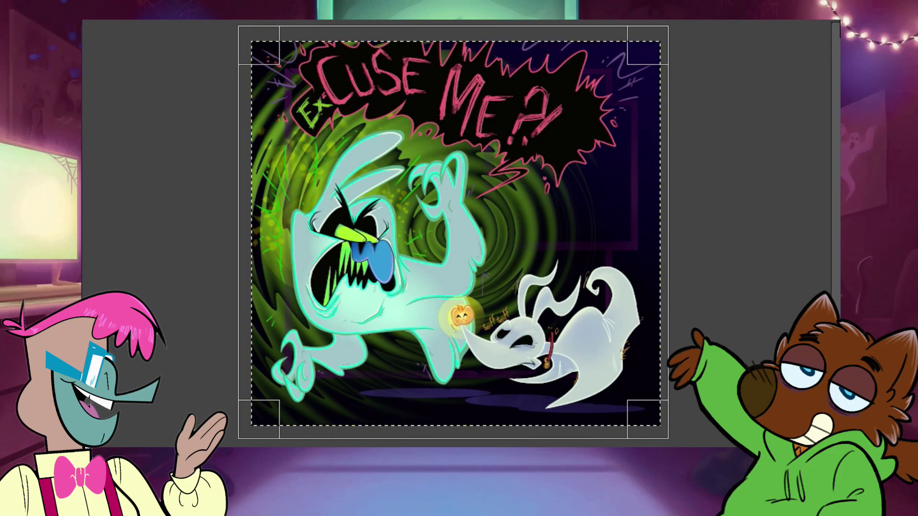
Apply the automatic Equalize, Color Enhance (legacy) and White Balance corrections to the pasted artwork layer.
click(84, 22)
click(143, 25)
click(103, 21)
mouse_move(143, 227)
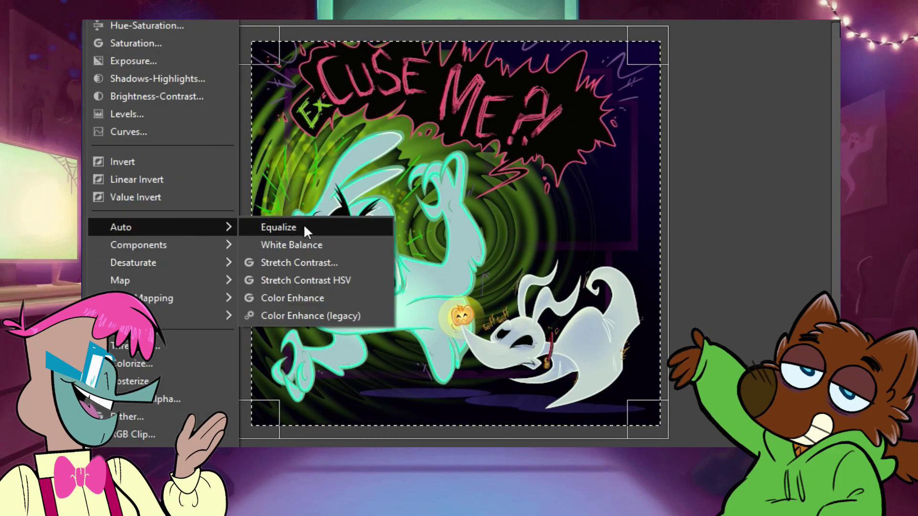
click(303, 227)
key(alt+c)
mouse_move(191, 227)
click(323, 316)
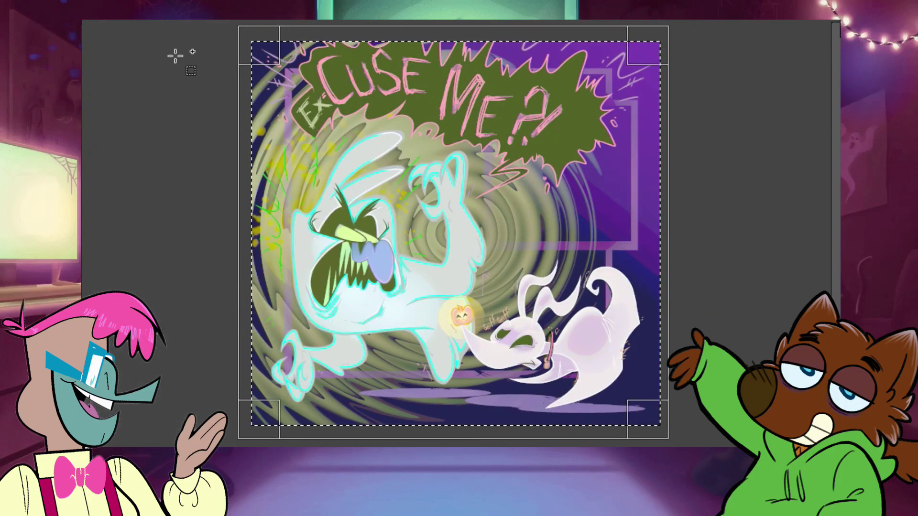
click(103, 22)
click(286, 244)
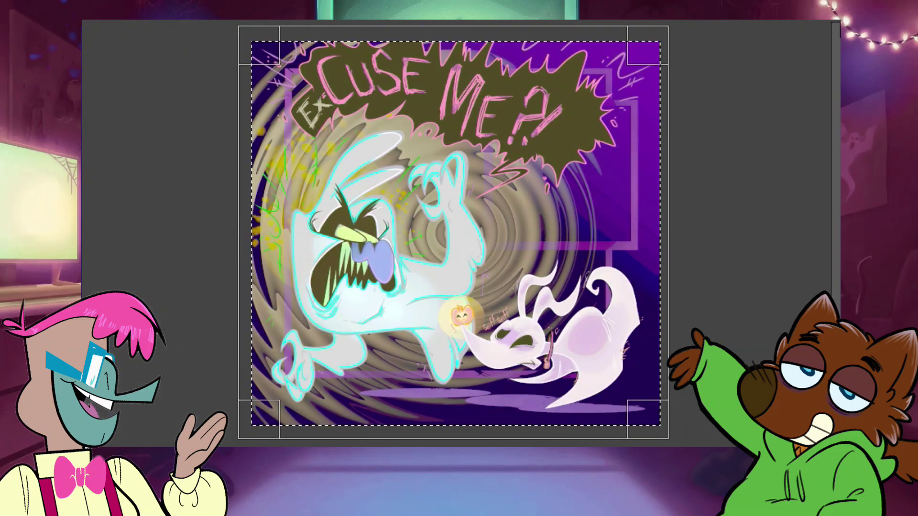
Change the color-corrected layer's blend mode so it tints the ripples olive and the ghosts pinkish lavender.
key(ctrl+z)
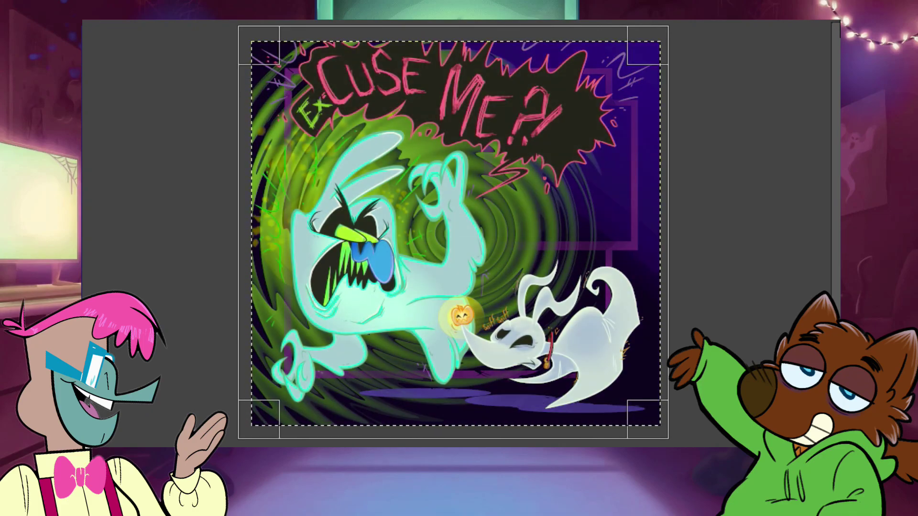
key(alt+l)
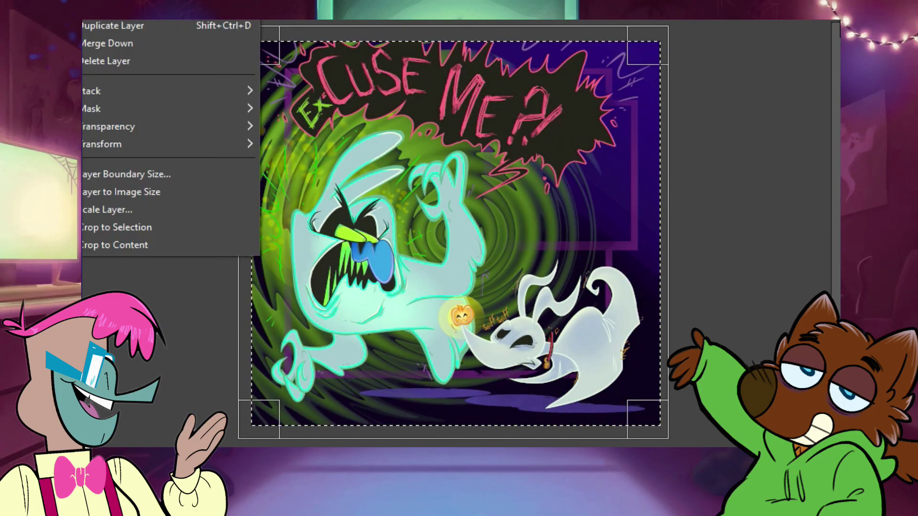
key(Escape)
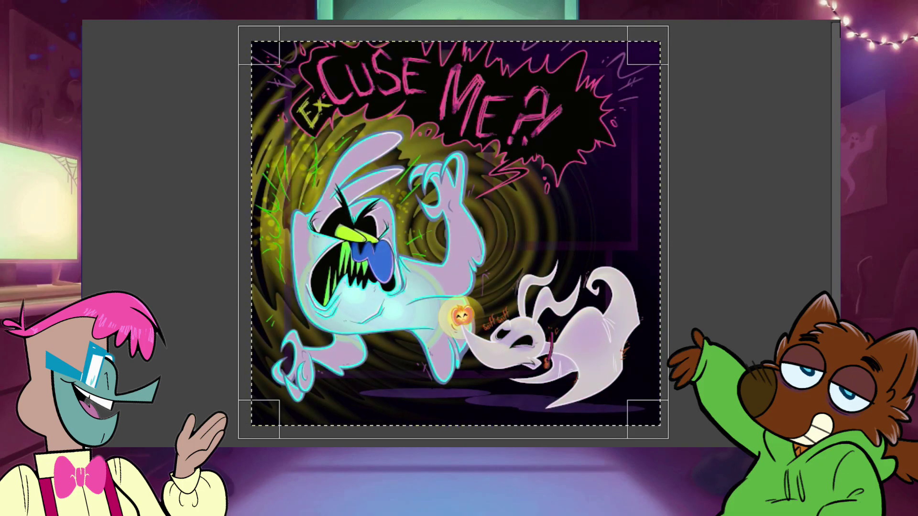
click(91, 21)
click(124, 26)
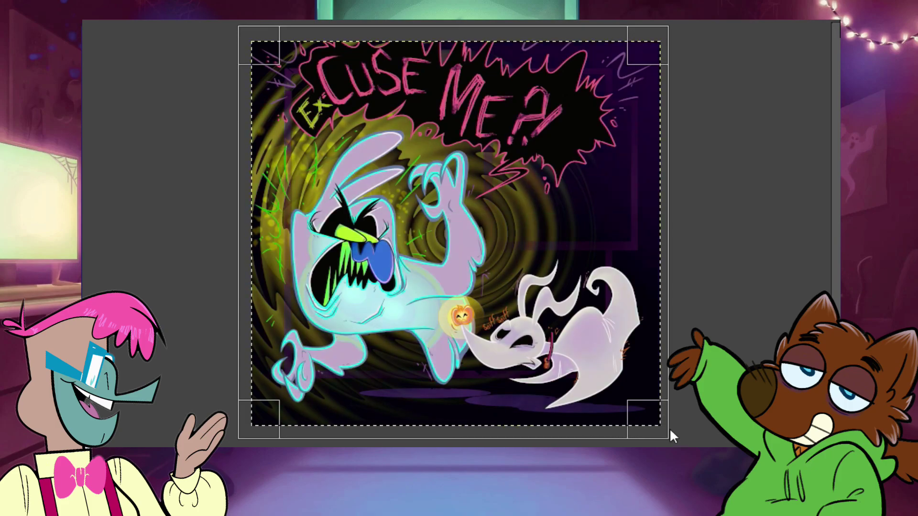
Raise the pasted artwork layer's chroma to about 4.65 with Hue-Chroma.
click(89, 20)
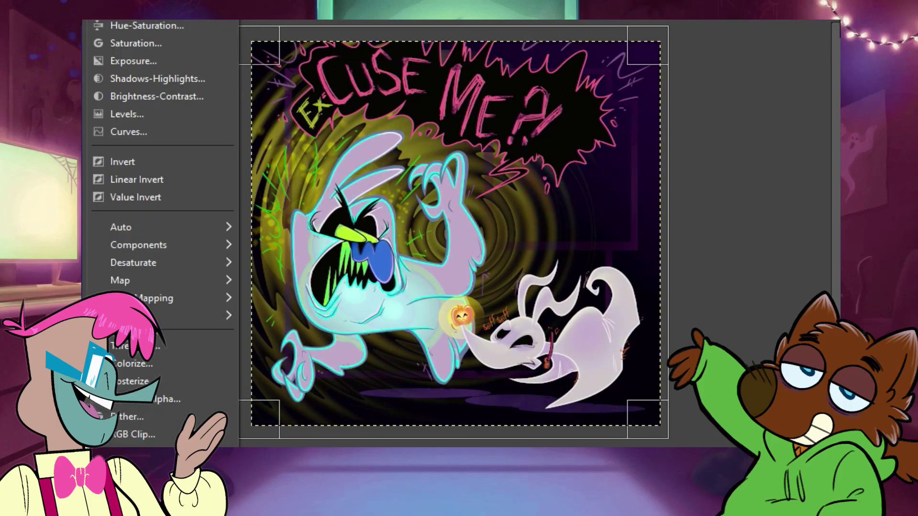
click(119, 21)
mouse_move(709, 152)
mouse_down()
mouse_move(727, 151)
mouse_move(709, 152)
mouse_up()
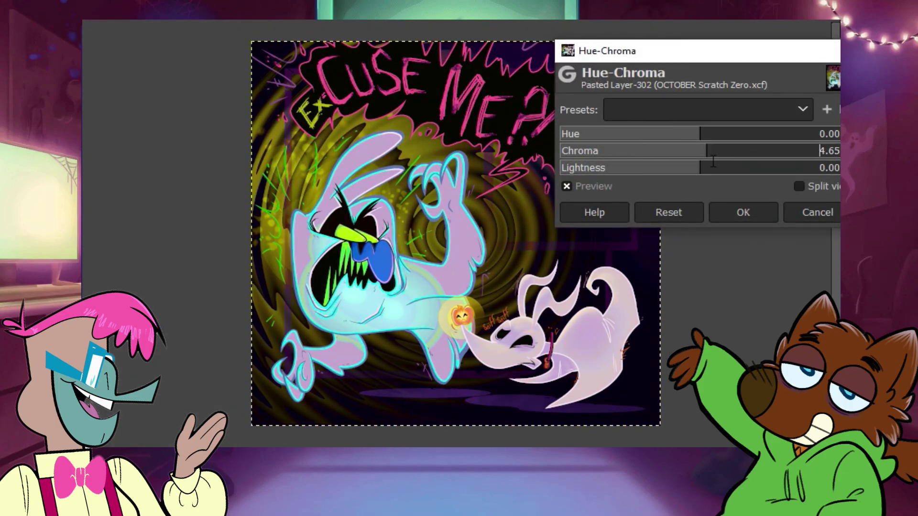
click(746, 215)
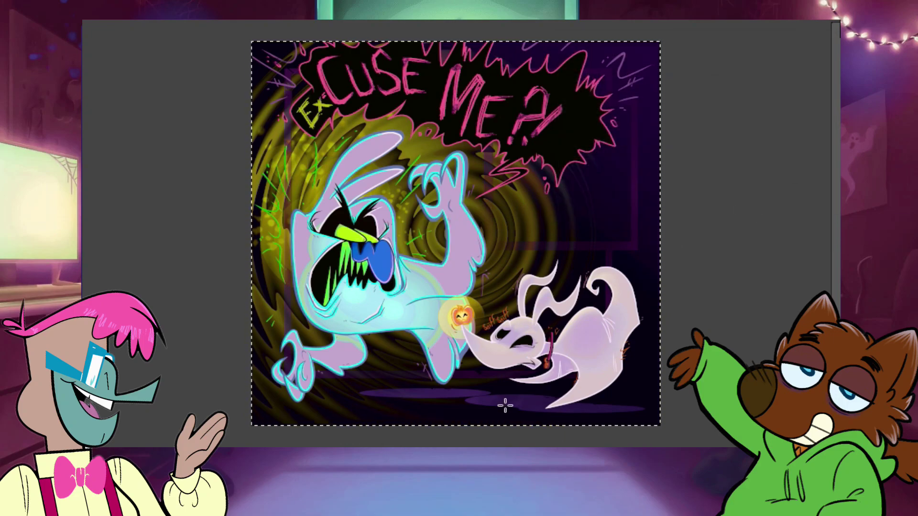
Lower the intended temperature of the pasted artwork layer with Color Temperature.
click(98, 20)
click(120, 21)
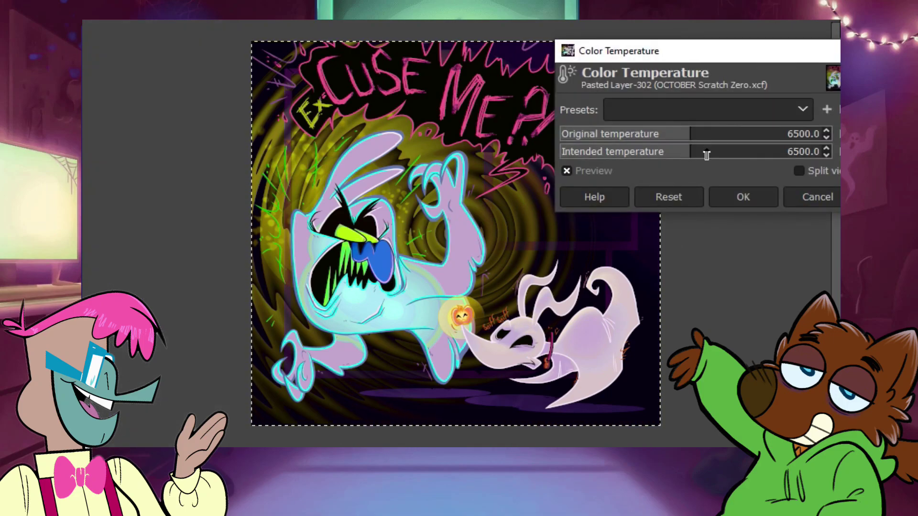
drag(707, 153, 665, 152)
key(Return)
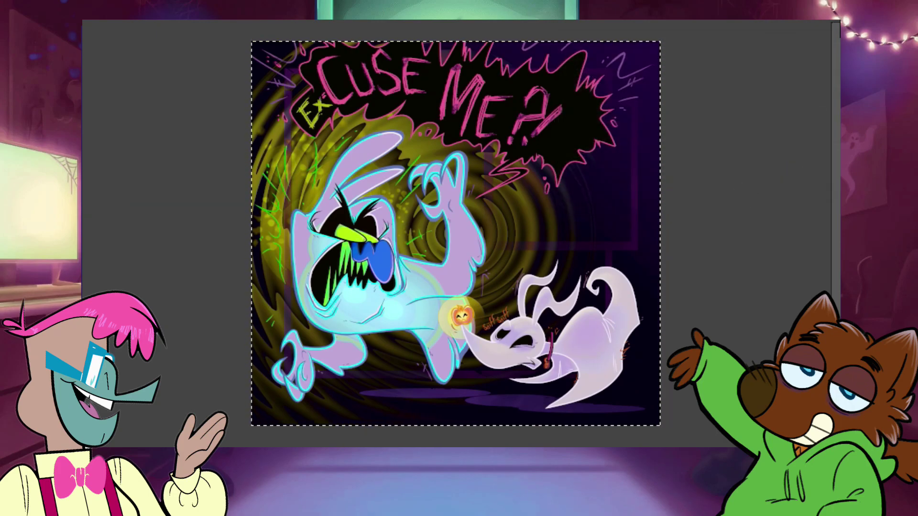
Duplicate the pasted artwork layer and posterize the copy.
click(84, 20)
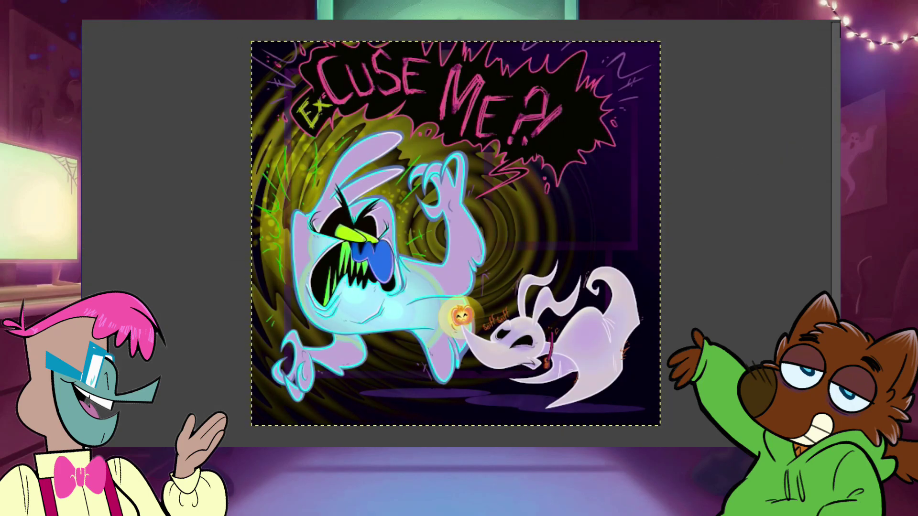
click(98, 21)
click(164, 377)
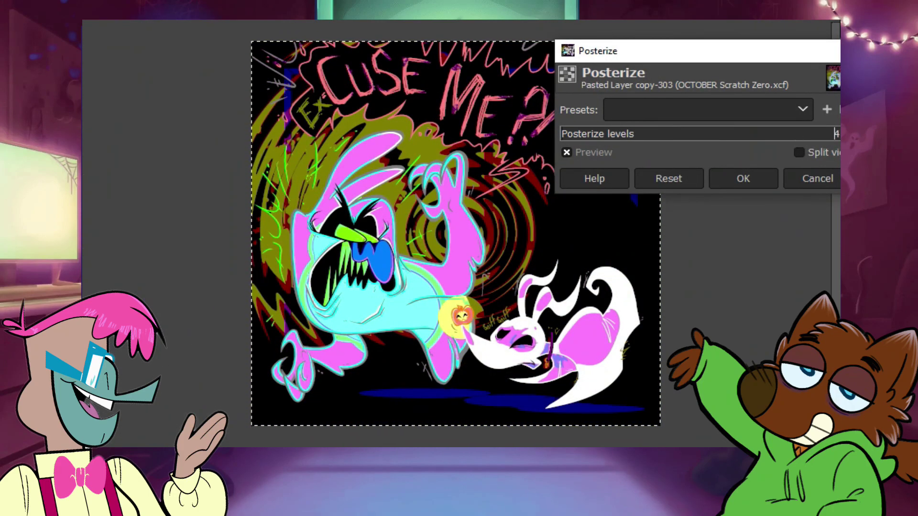
click(743, 178)
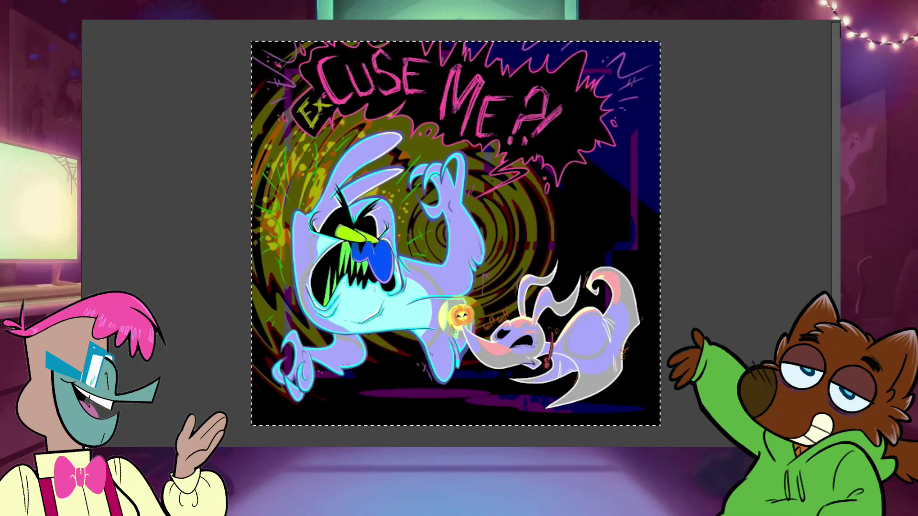
Adjust how the posterized copy blends until its effect is partly softened, and merge it down onto the artwork.
key(ctrl+z)
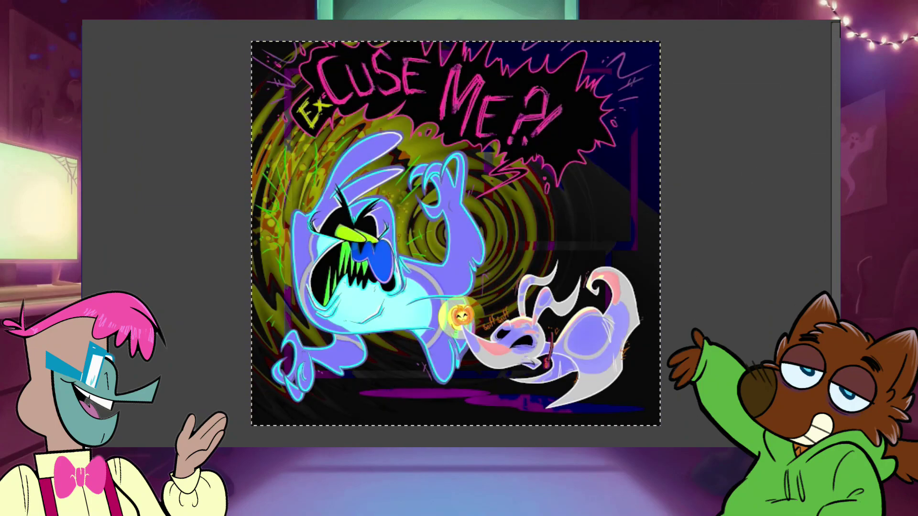
key(ctrl+z)
key(ctrl+z)
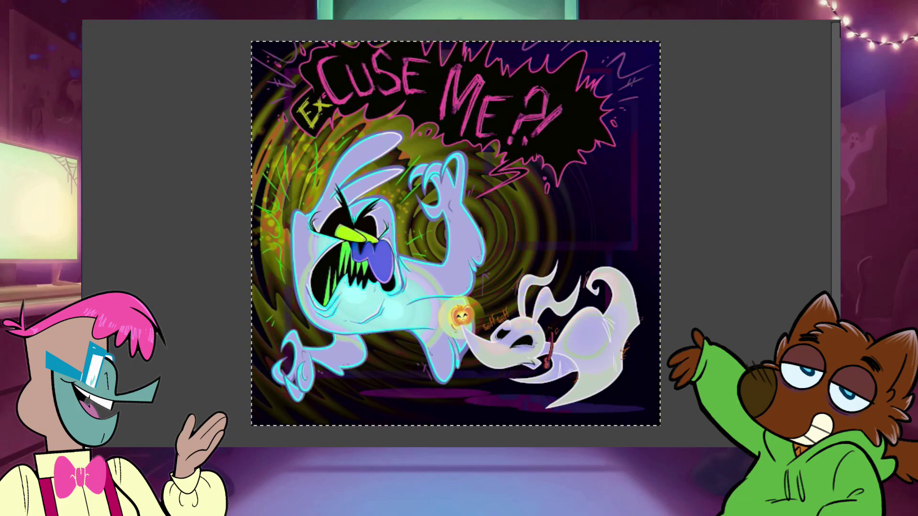
key(ctrl+z)
key(ctrl+z)
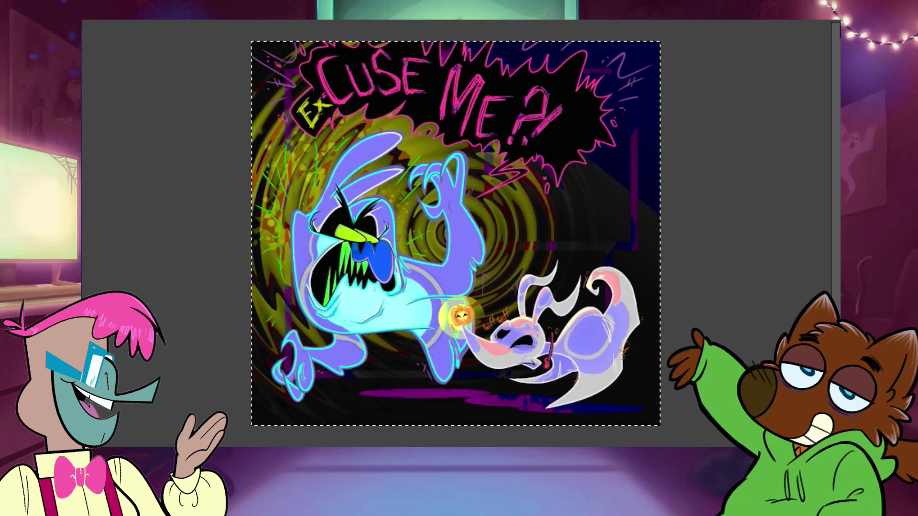
key(ctrl+z)
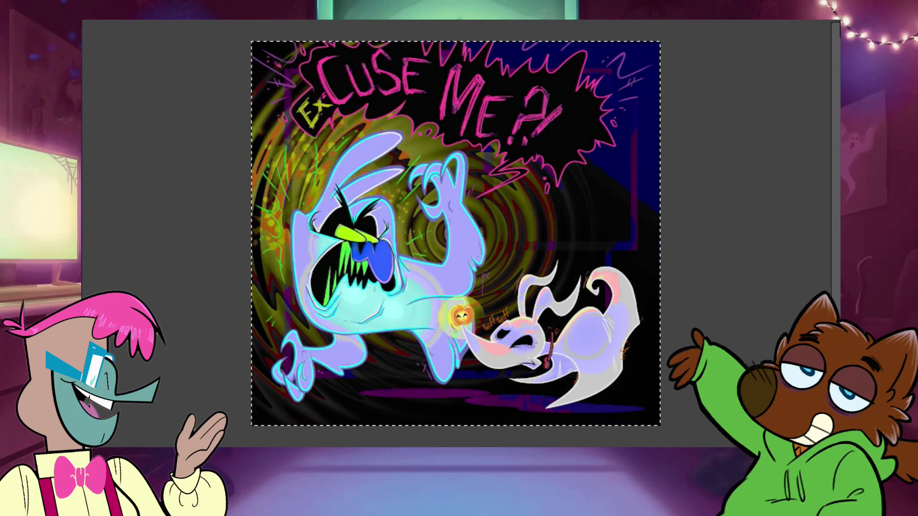
click(95, 20)
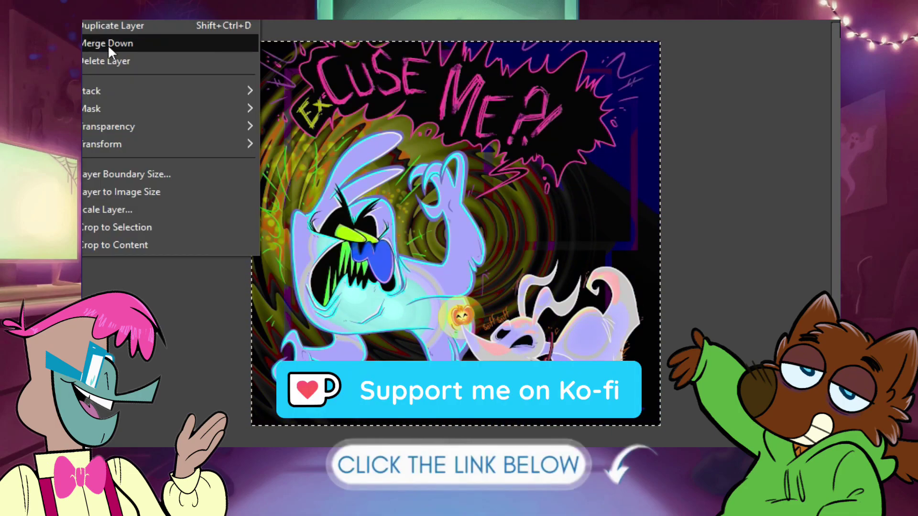
click(109, 45)
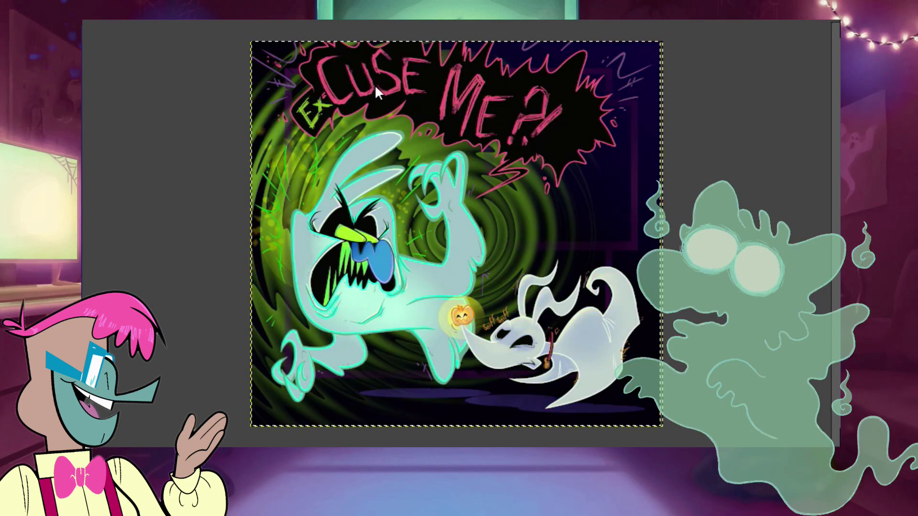
Paste the original green-toned version of the artwork as a new layer in place.
click(86, 21)
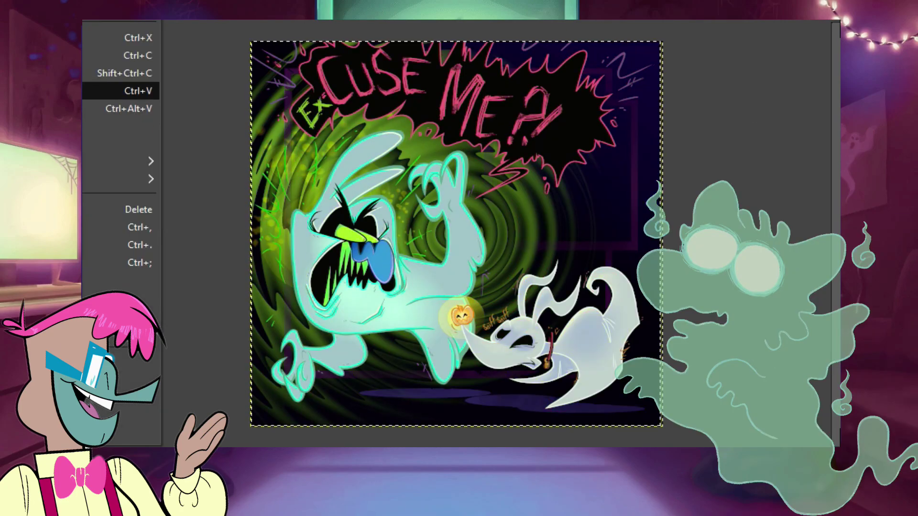
click(100, 91)
click(86, 22)
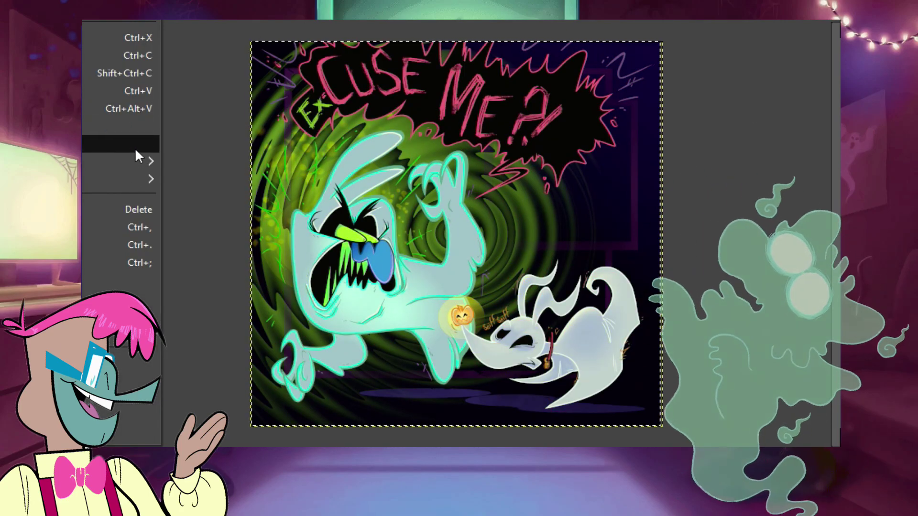
mouse_move(137, 160)
click(191, 179)
click(86, 21)
click(143, 63)
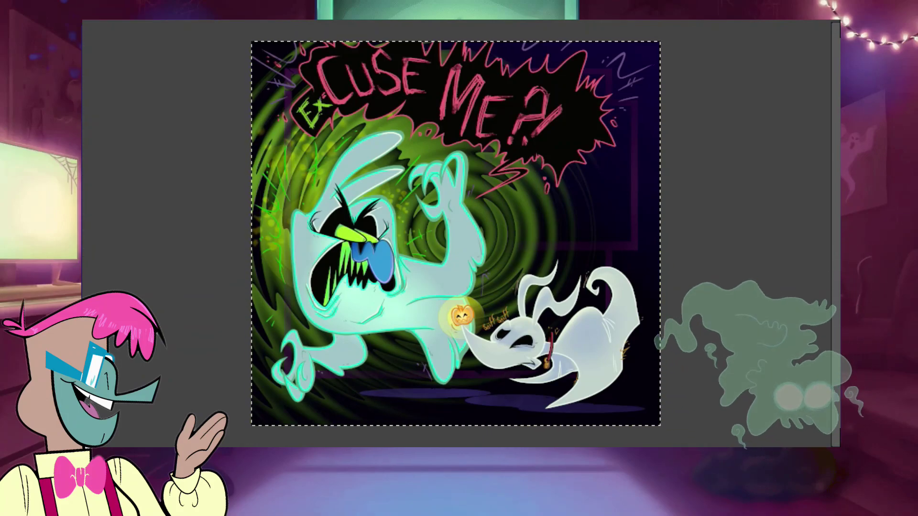